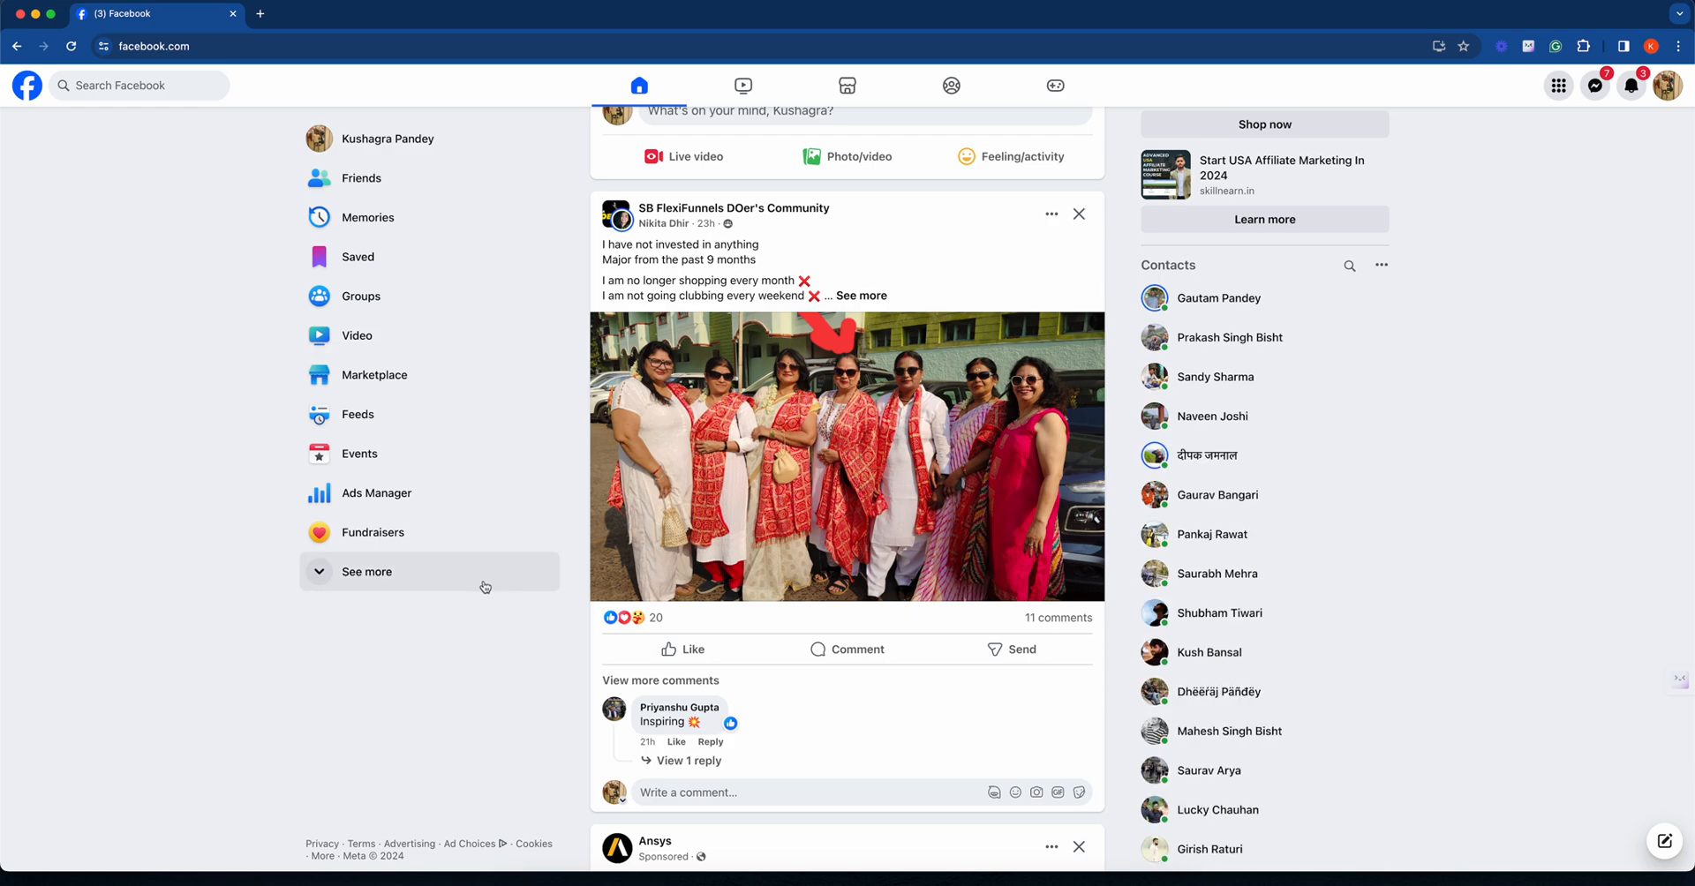
- Open Ads Manager from the Facebook home page in a new browser tab and switch to it
{"action": "right_click", "coordinate": [417, 503]}
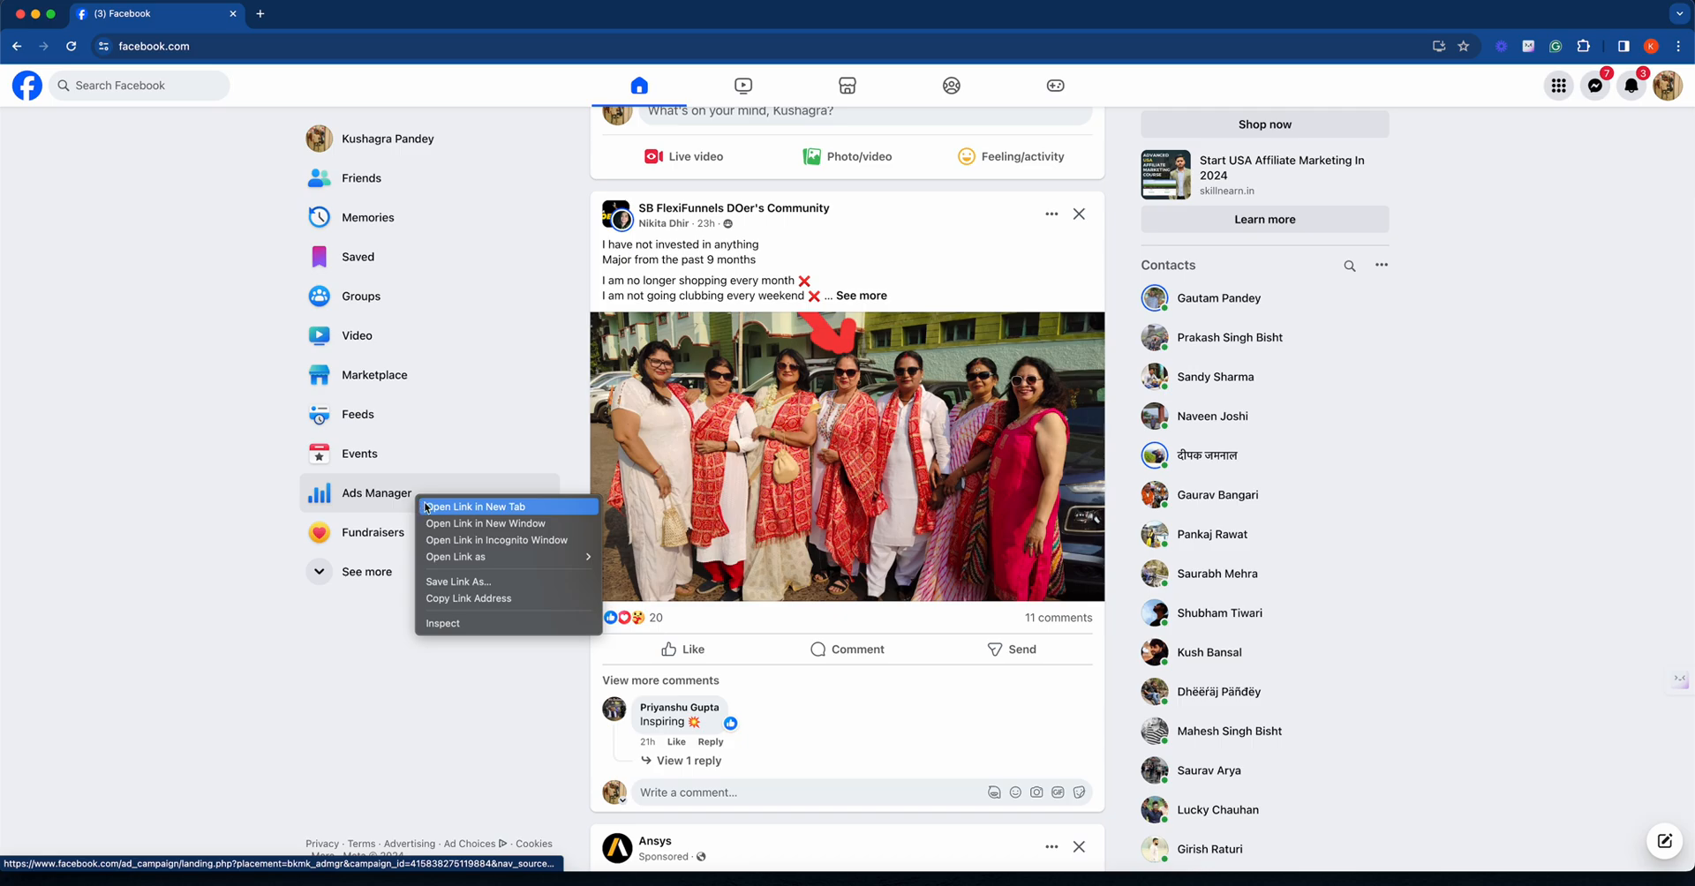
{"action": "left_click", "coordinate": [441, 502]}
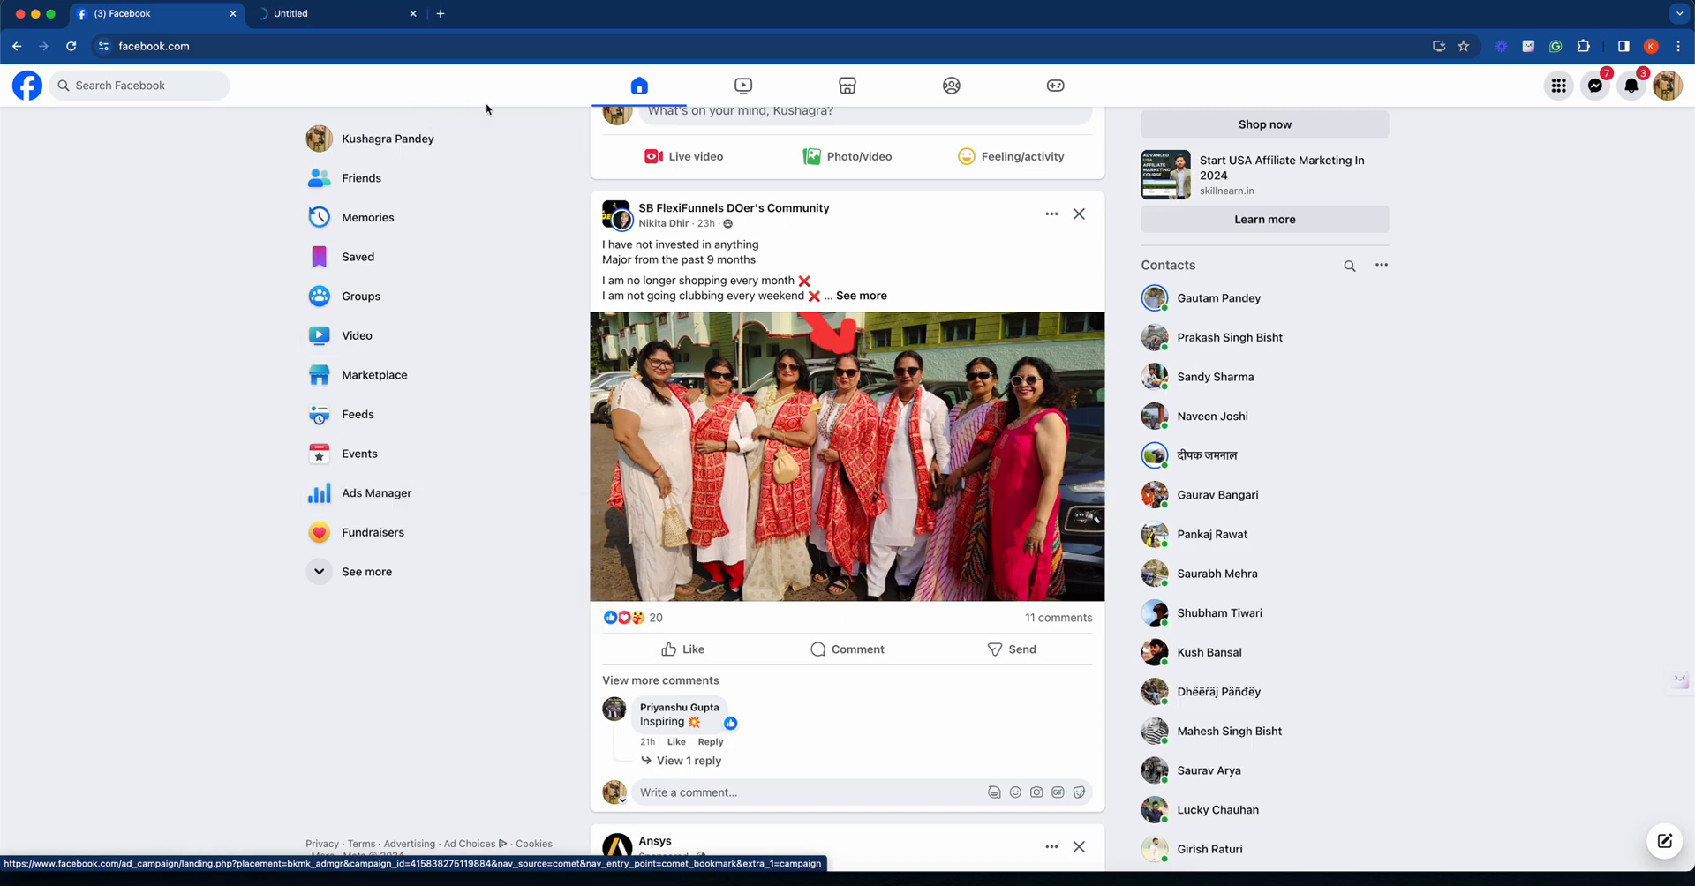
{"action": "left_click", "coordinate": [341, 14]}
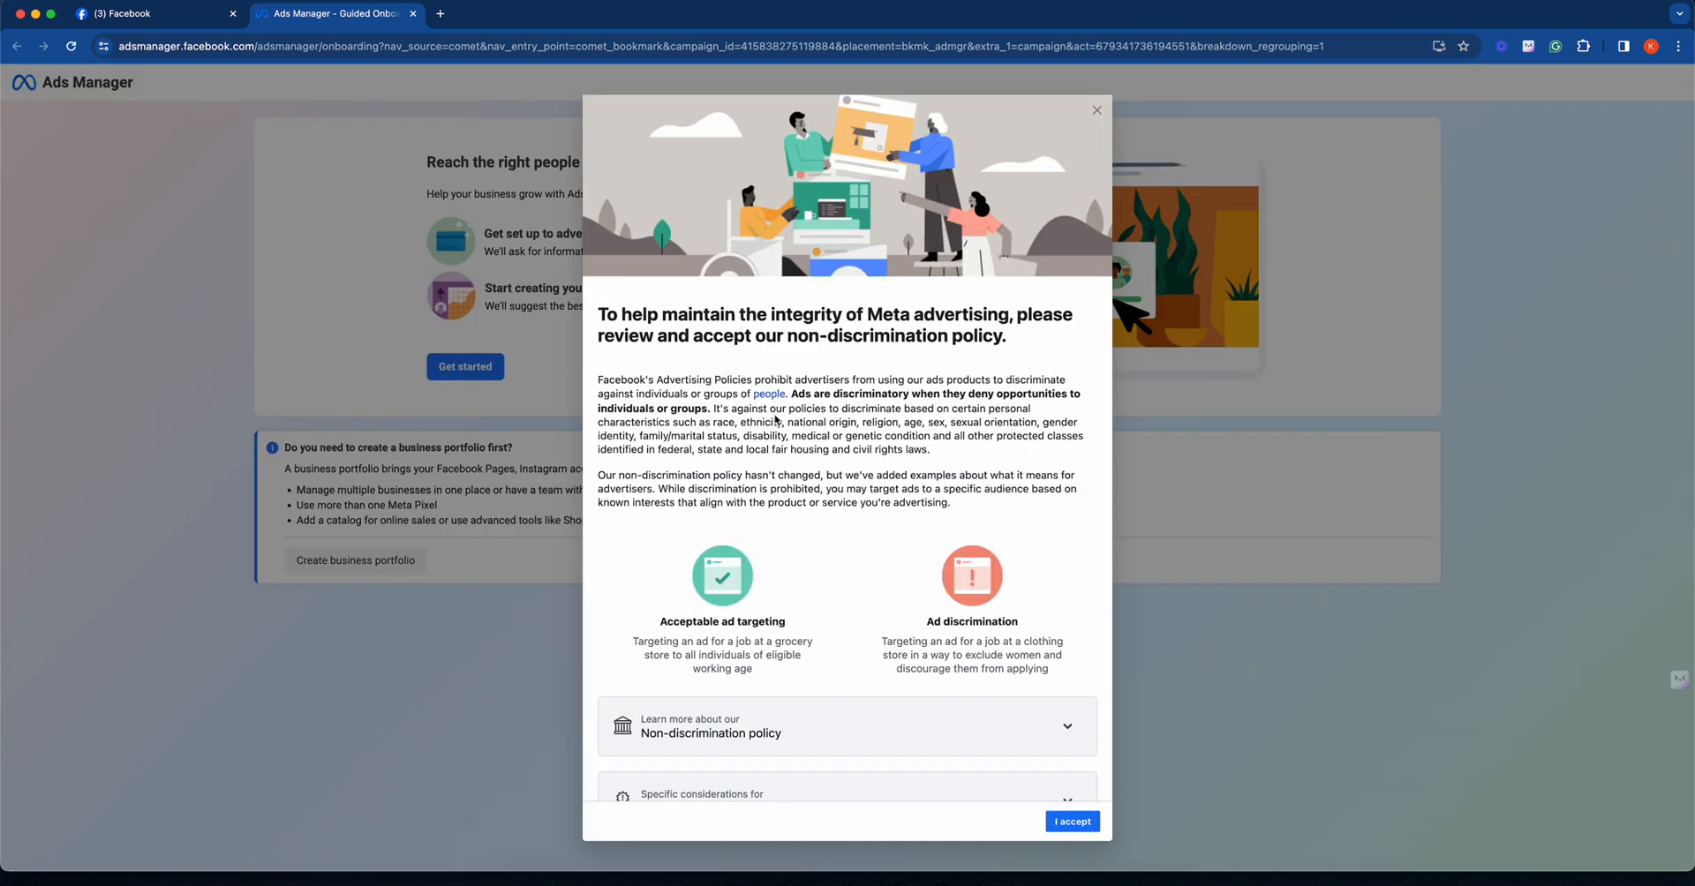
- Review and accept Meta's advertising non-discrimination policy, dismissing the acknowledgement
{"action": "scroll", "coordinate": [760, 409], "scroll_direction": "down", "scroll_amount": 5}
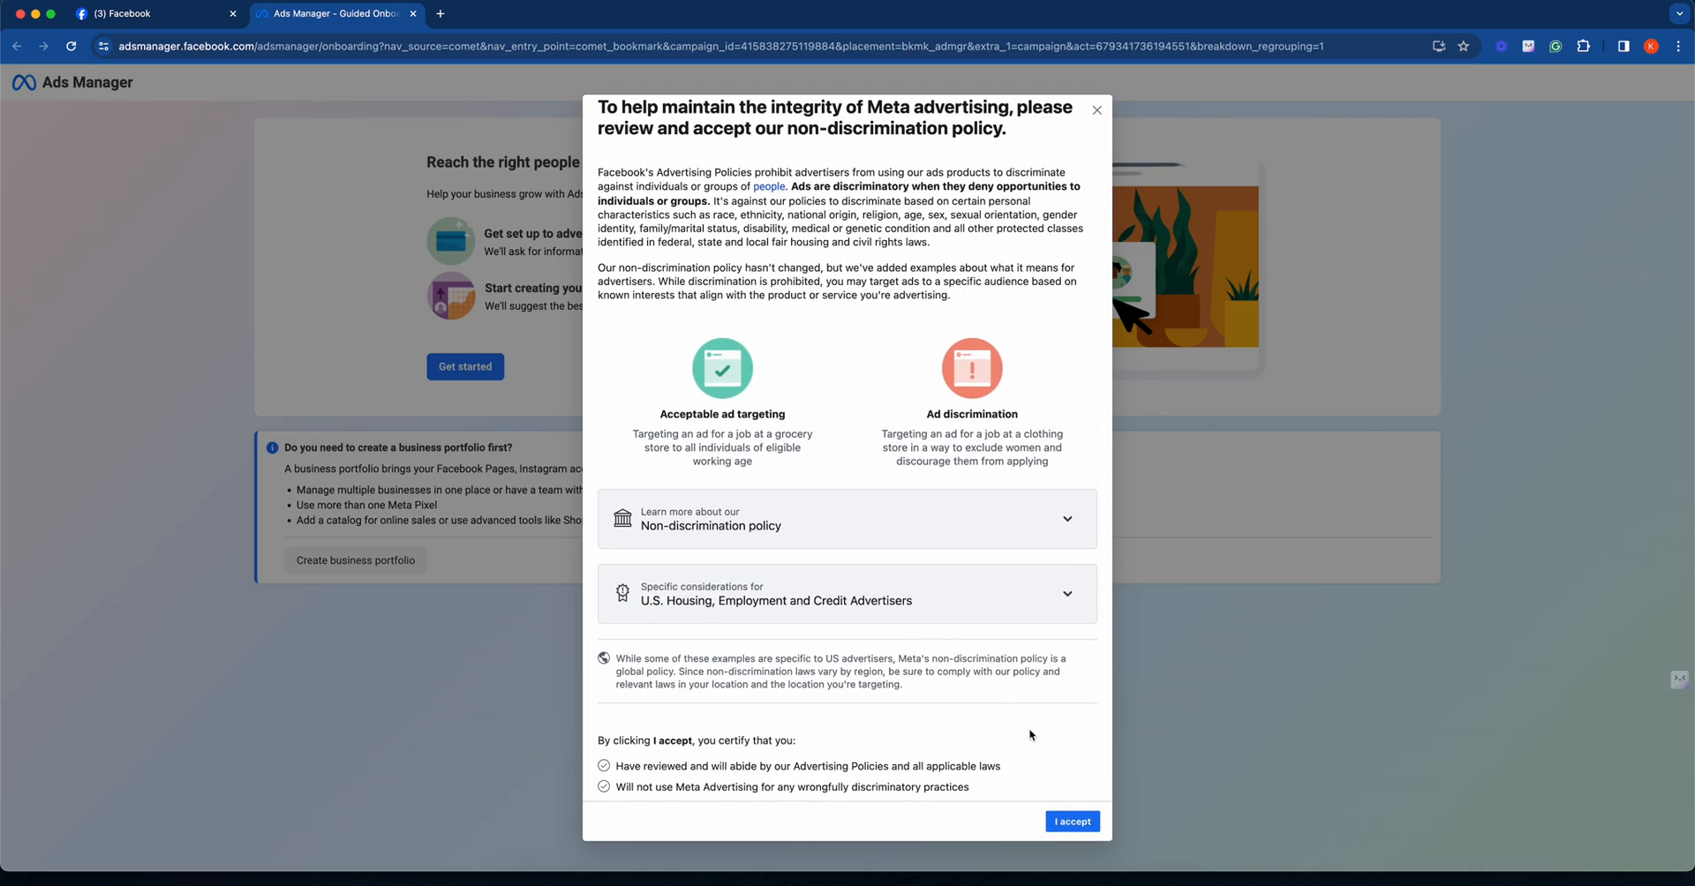
{"action": "left_click", "coordinate": [1073, 820]}
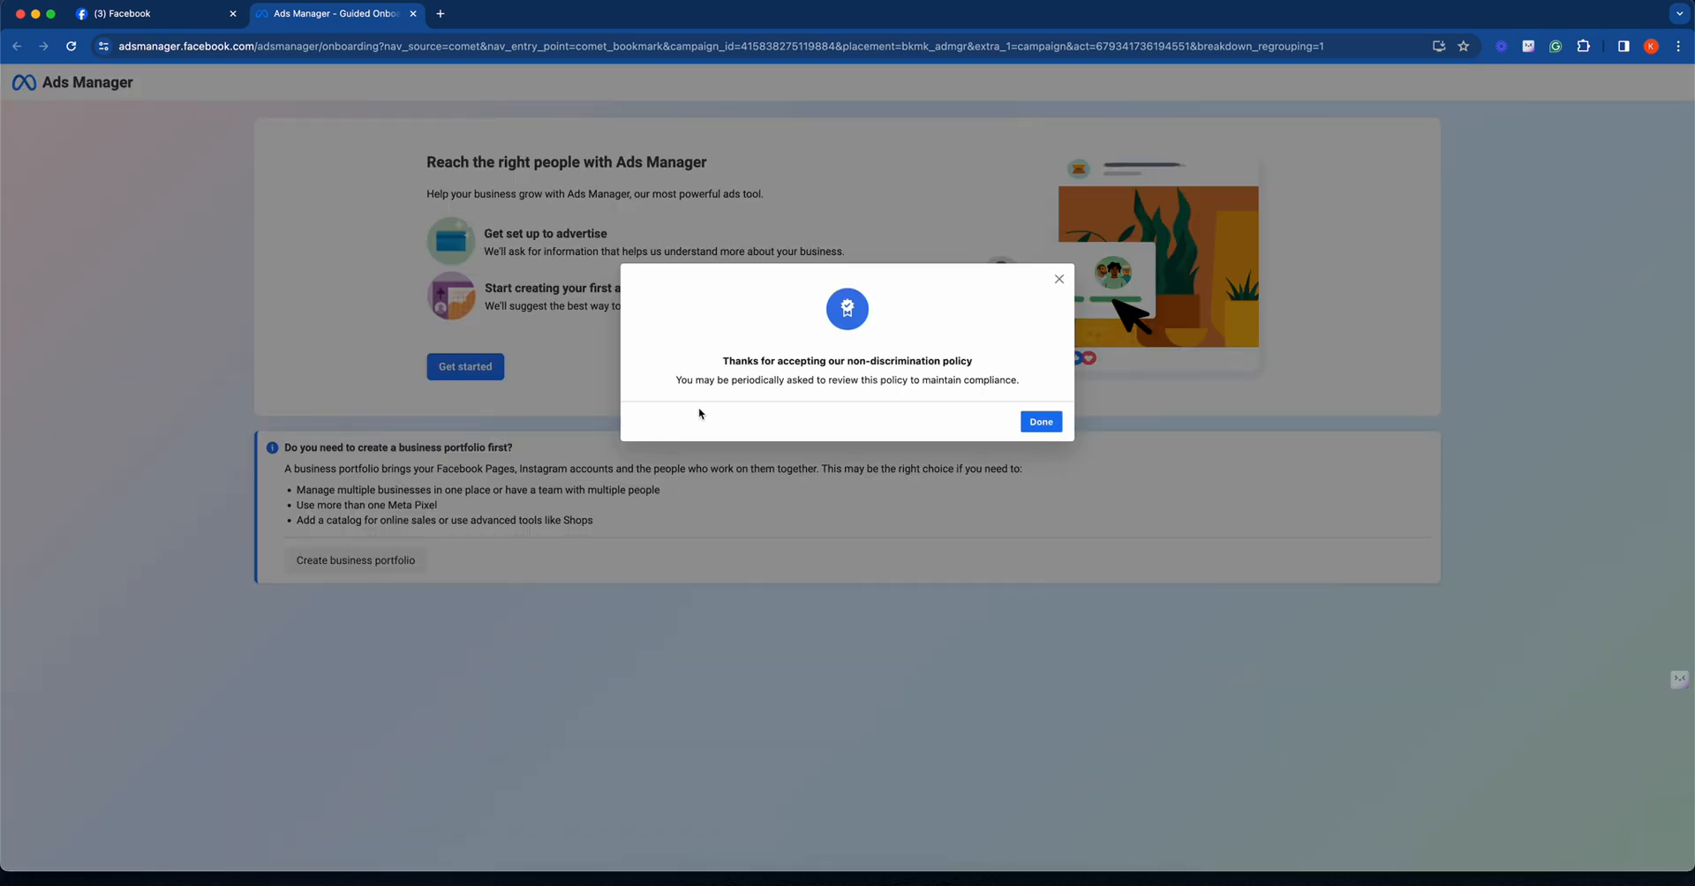
{"action": "left_click", "coordinate": [1043, 420]}
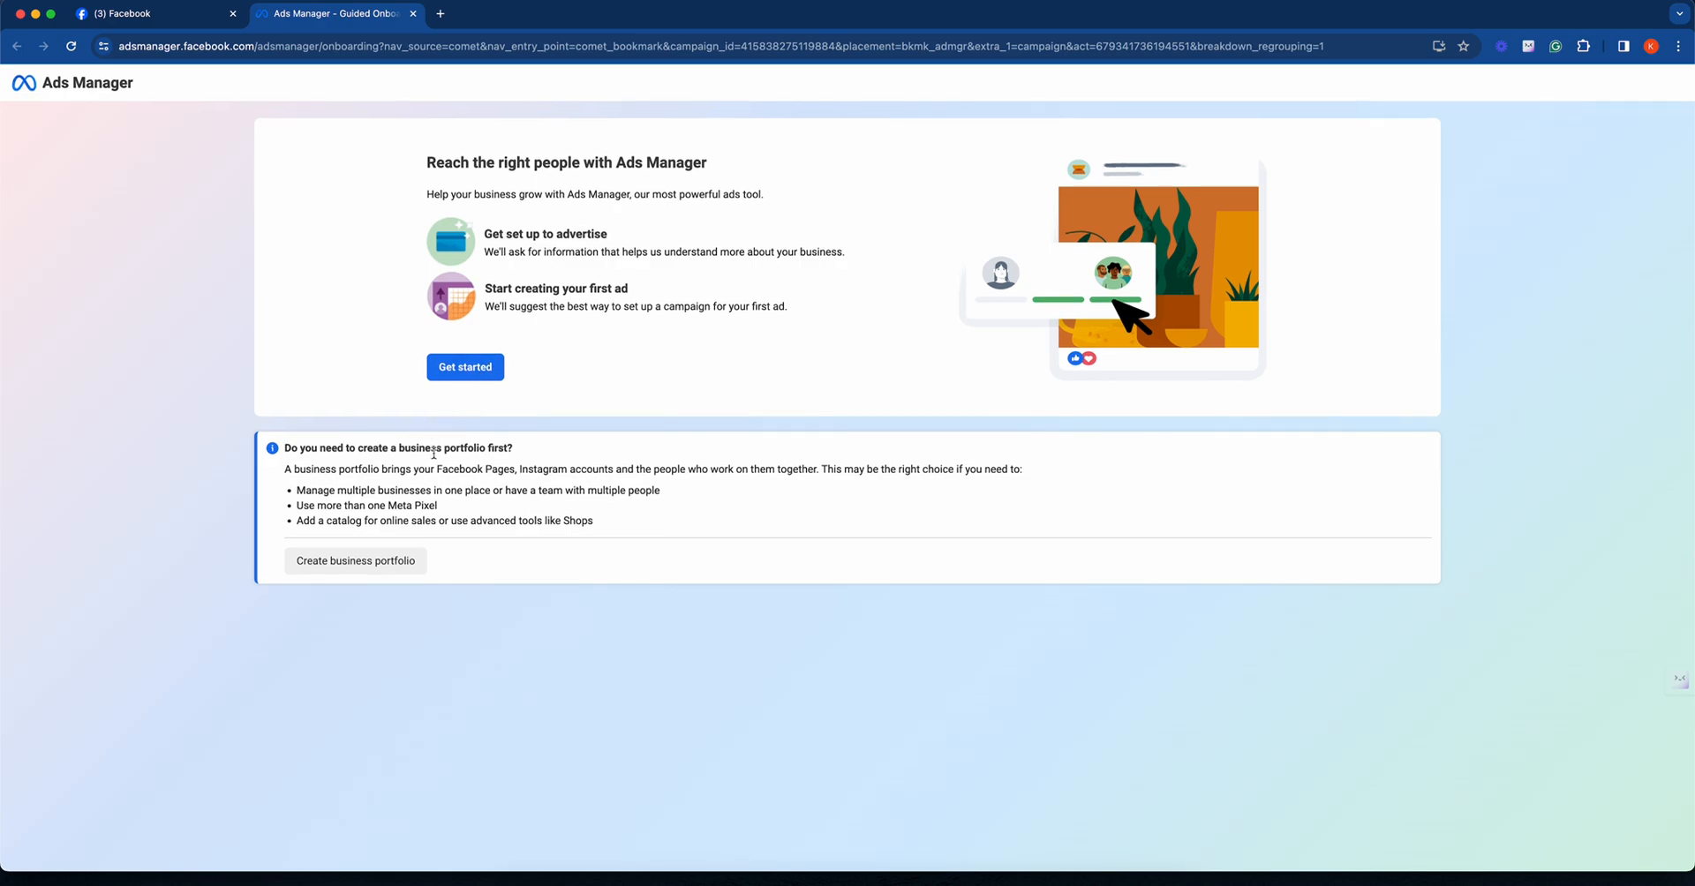
- Start the Ads Manager setup and submit Technology as the business industry
{"action": "left_click", "coordinate": [458, 375]}
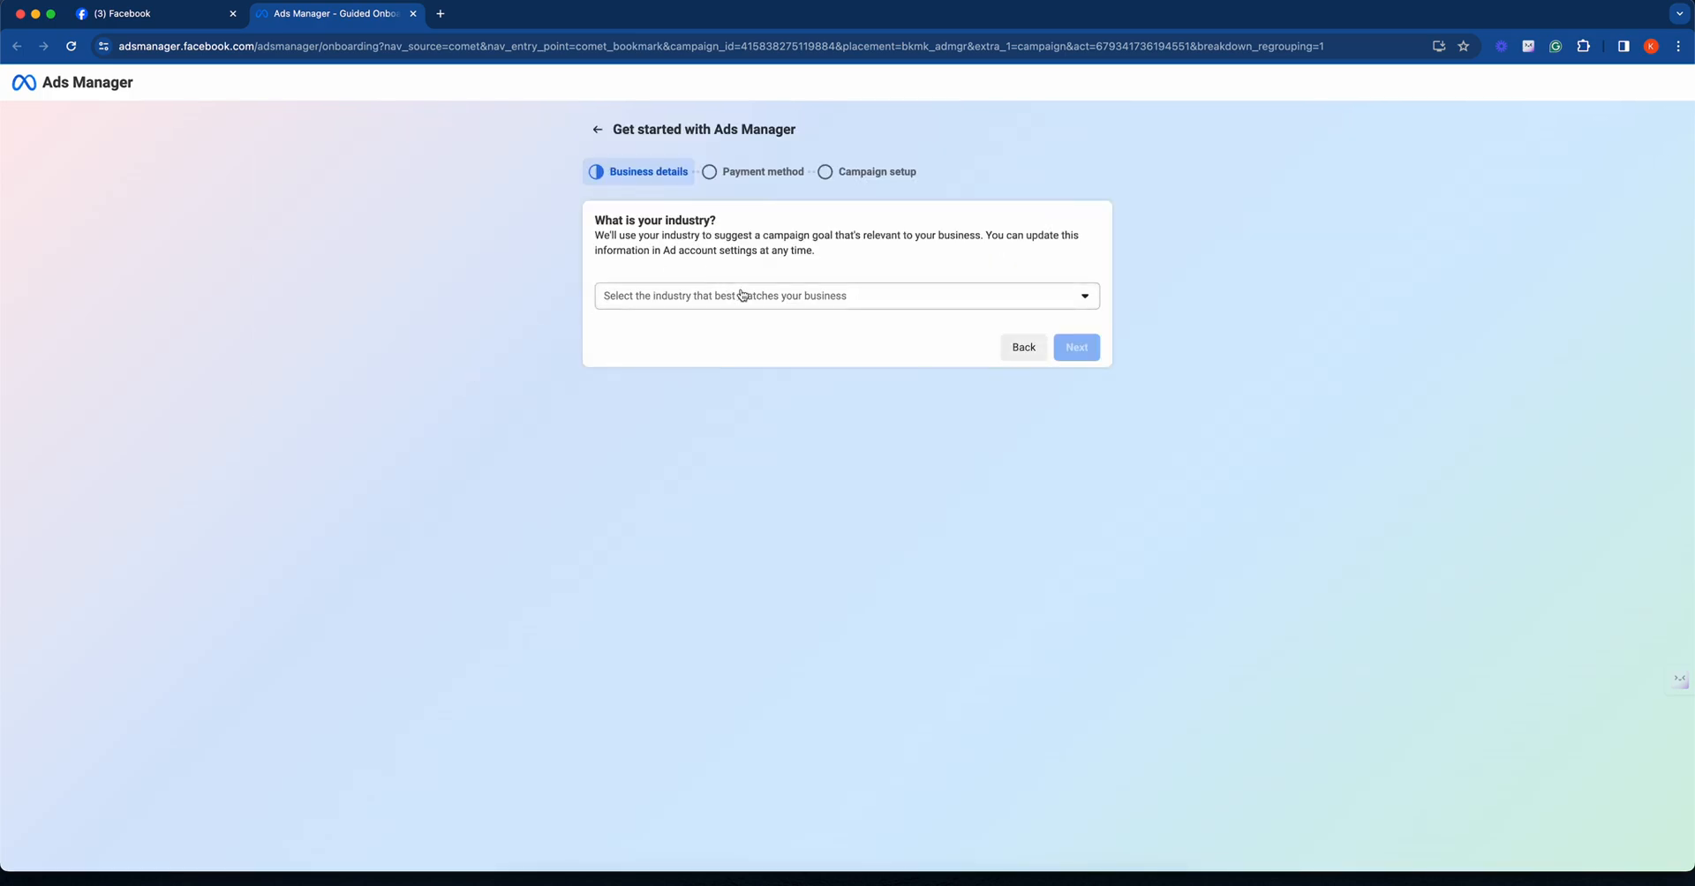
{"action": "left_click", "coordinate": [770, 305]}
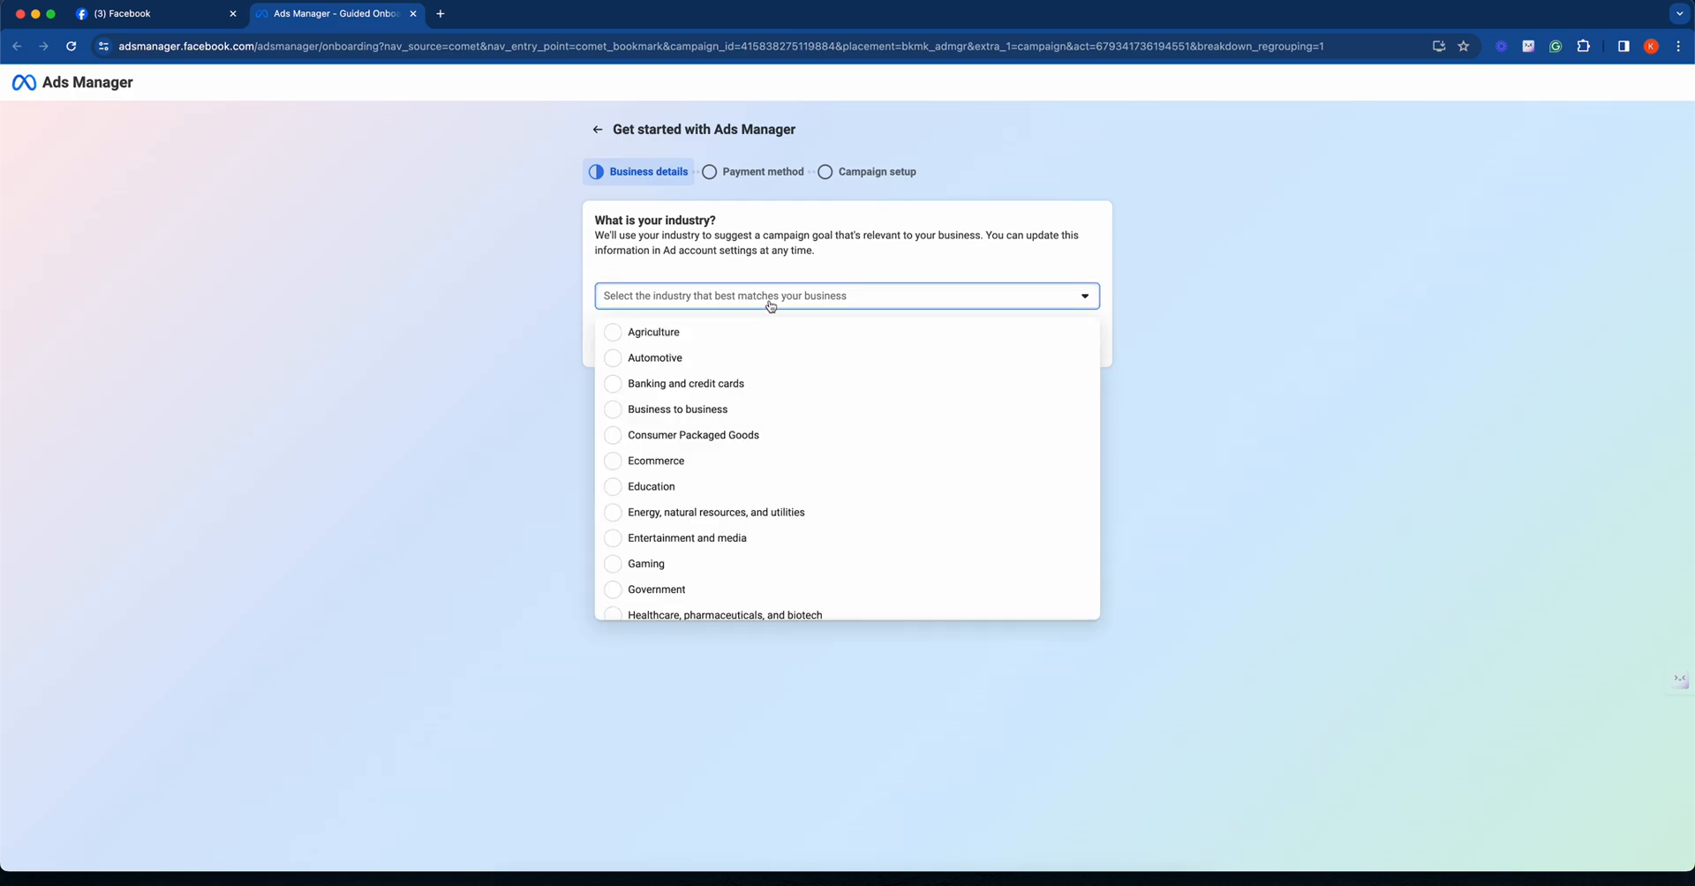
{"action": "scroll", "coordinate": [805, 440], "scroll_direction": "down", "scroll_amount": 1}
{"action": "scroll", "coordinate": [806, 439], "scroll_direction": "down", "scroll_amount": 5}
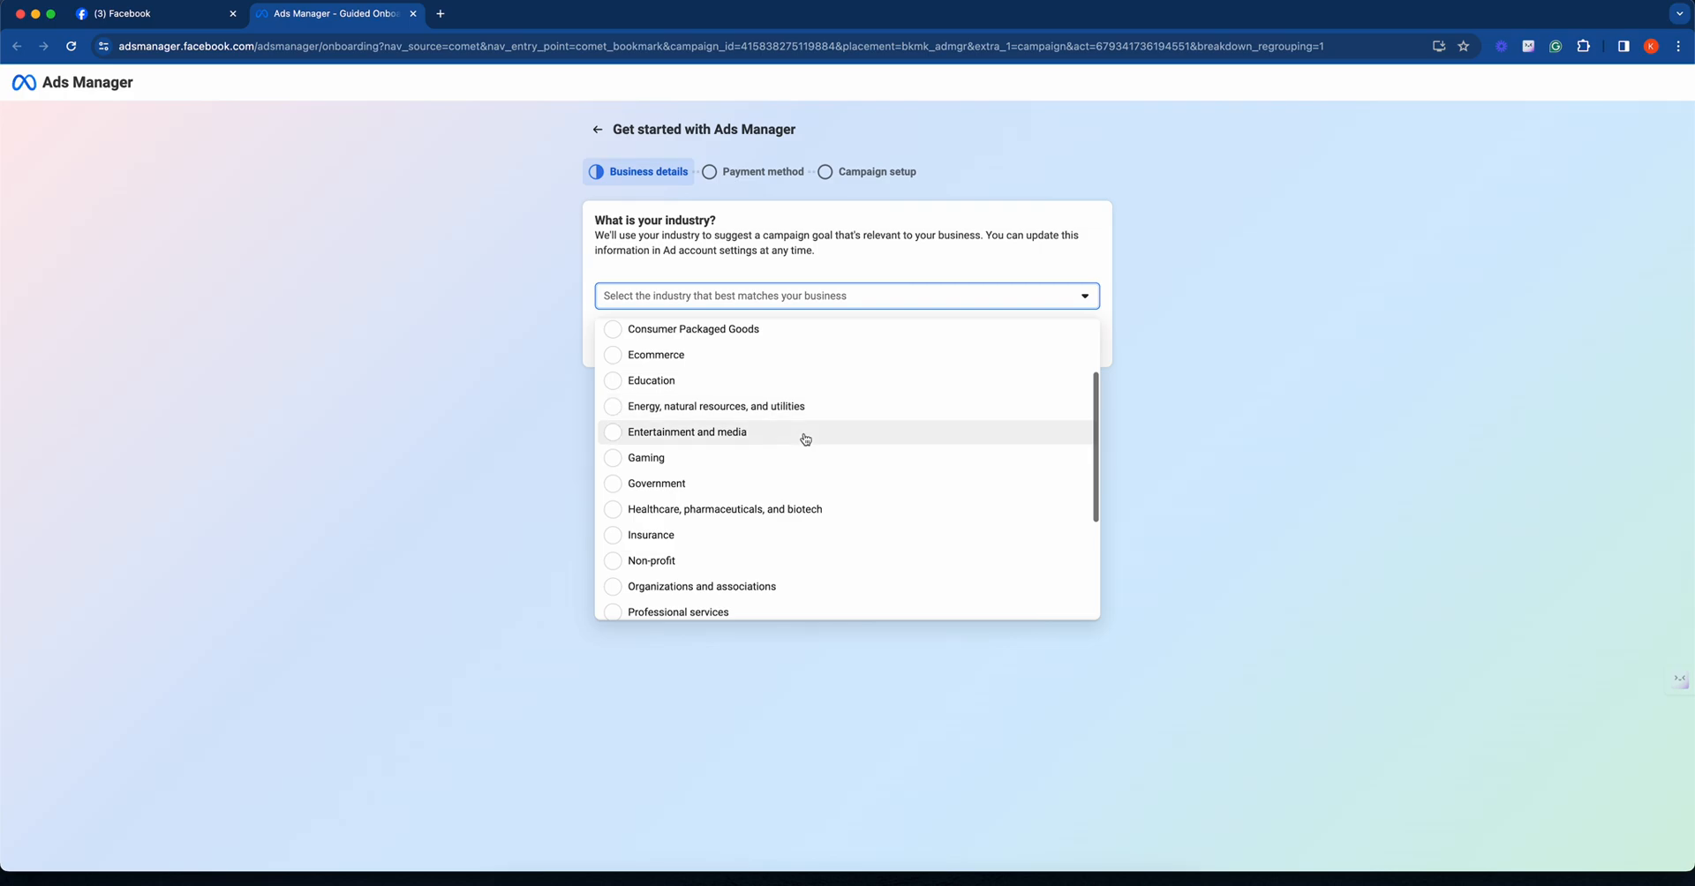
{"action": "scroll", "coordinate": [806, 440], "scroll_direction": "down", "scroll_amount": 4}
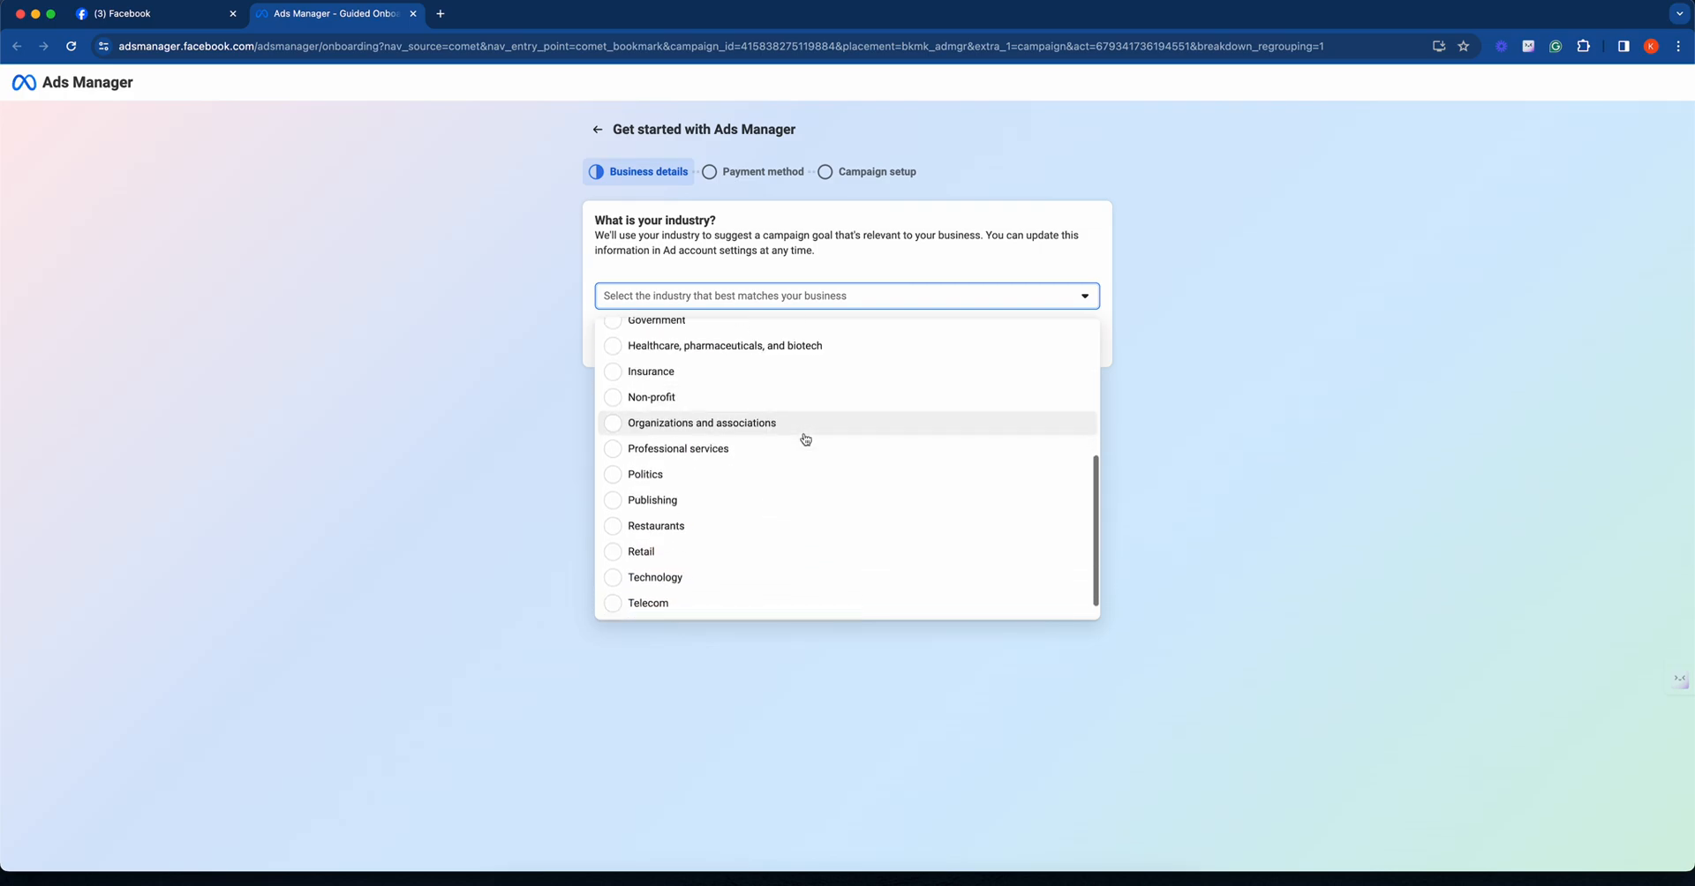
{"action": "scroll", "coordinate": [805, 440], "scroll_direction": "down", "scroll_amount": 1}
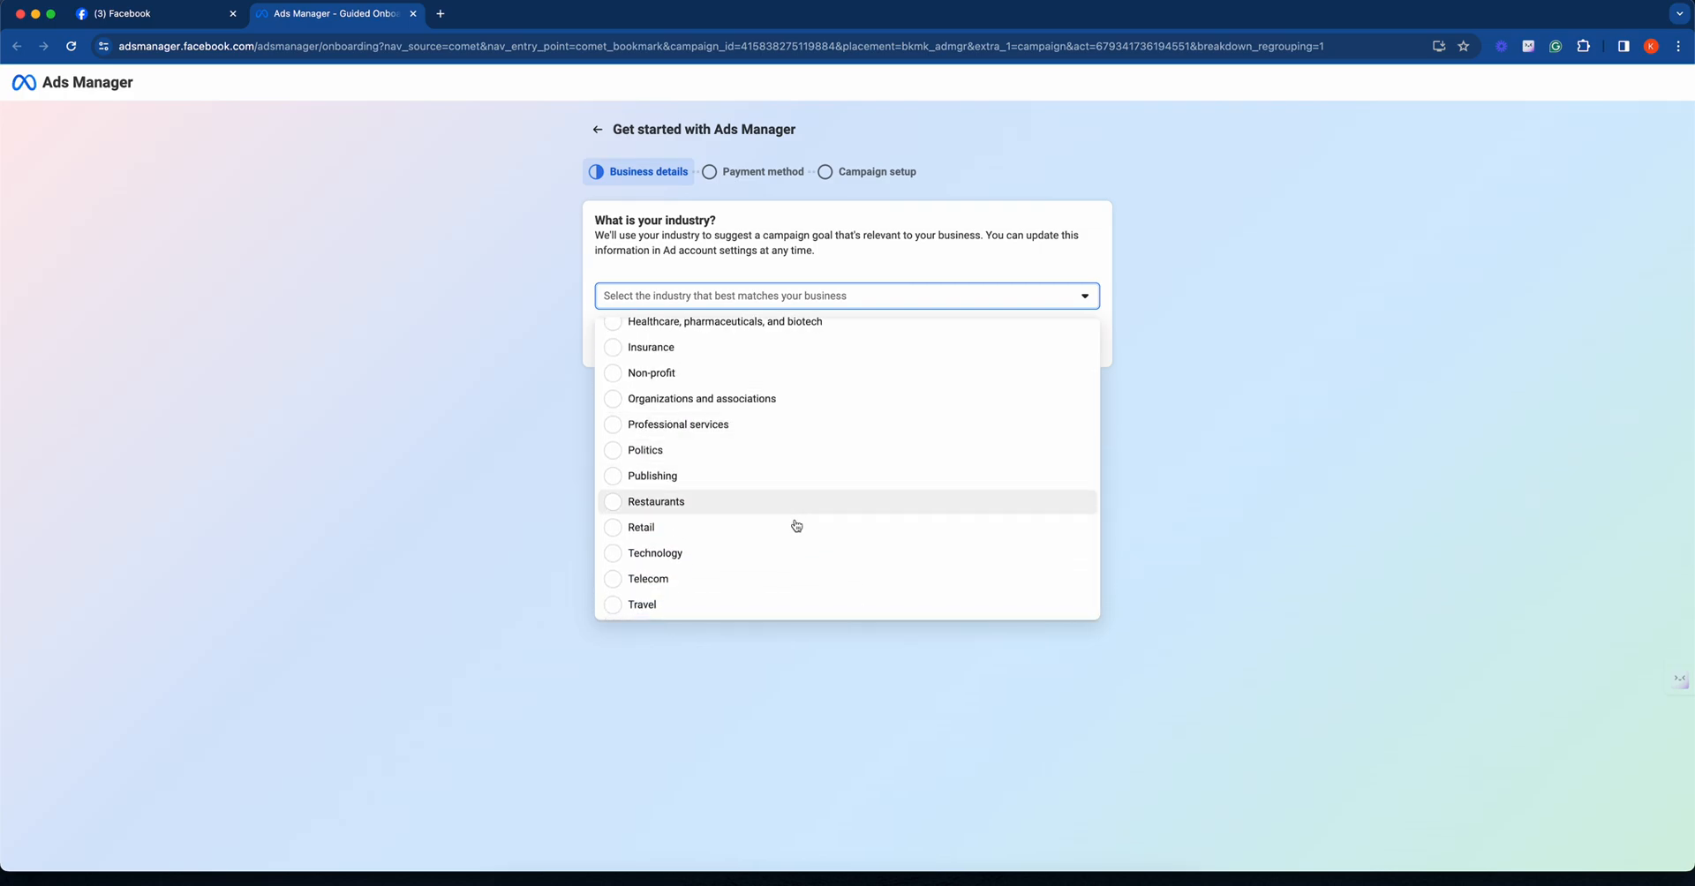
{"action": "left_click", "coordinate": [803, 547]}
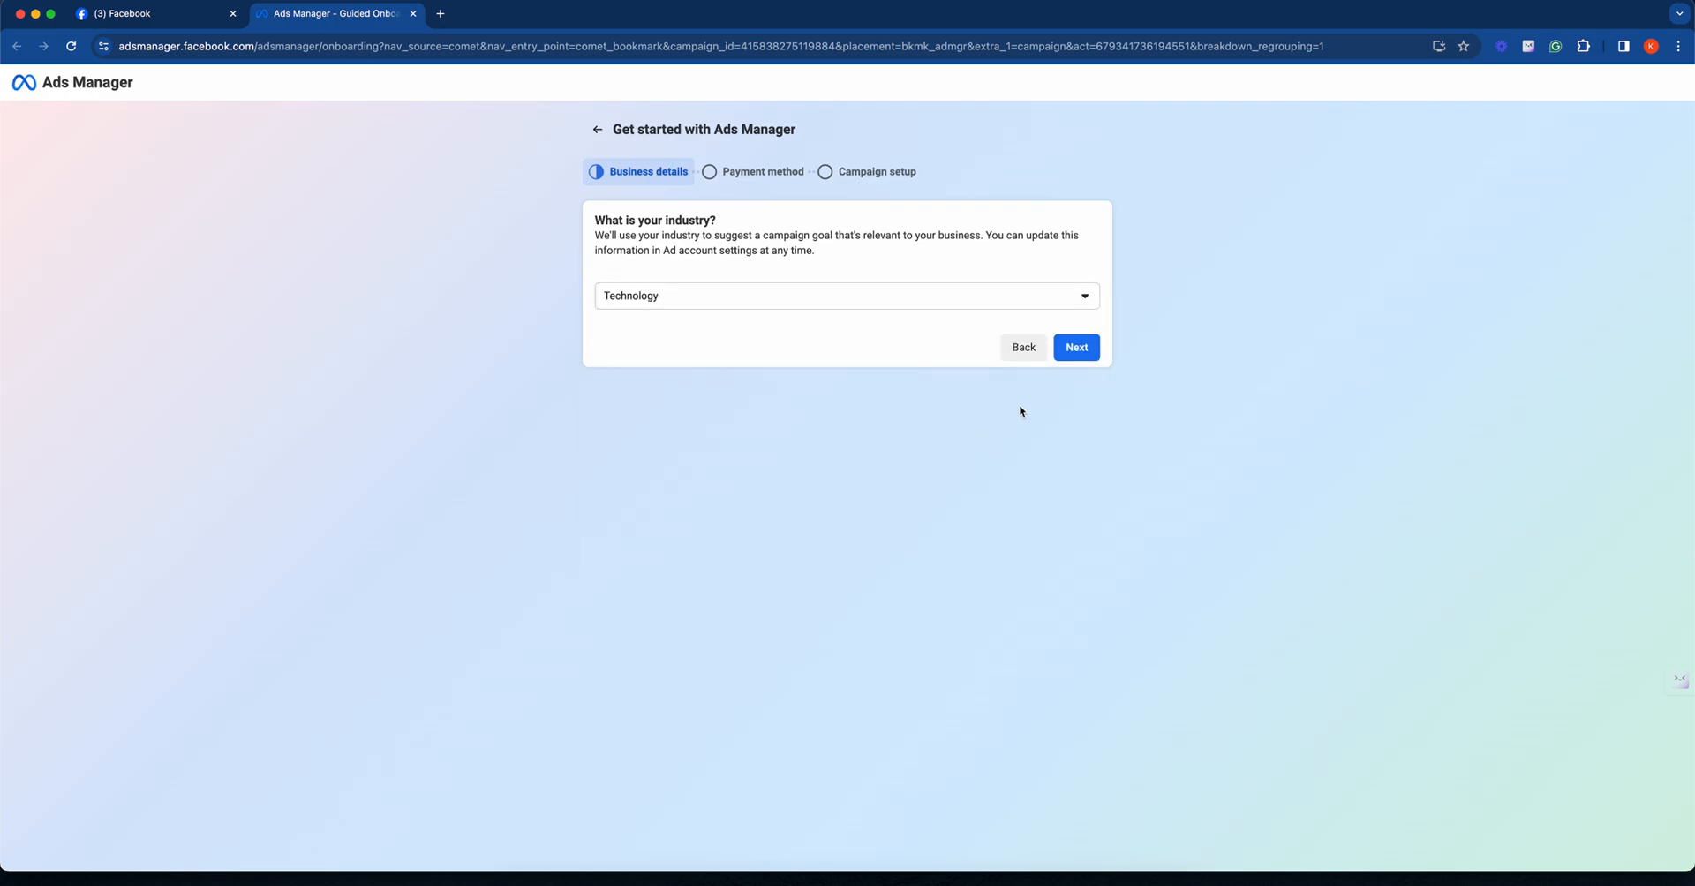
{"action": "left_click", "coordinate": [1070, 356]}
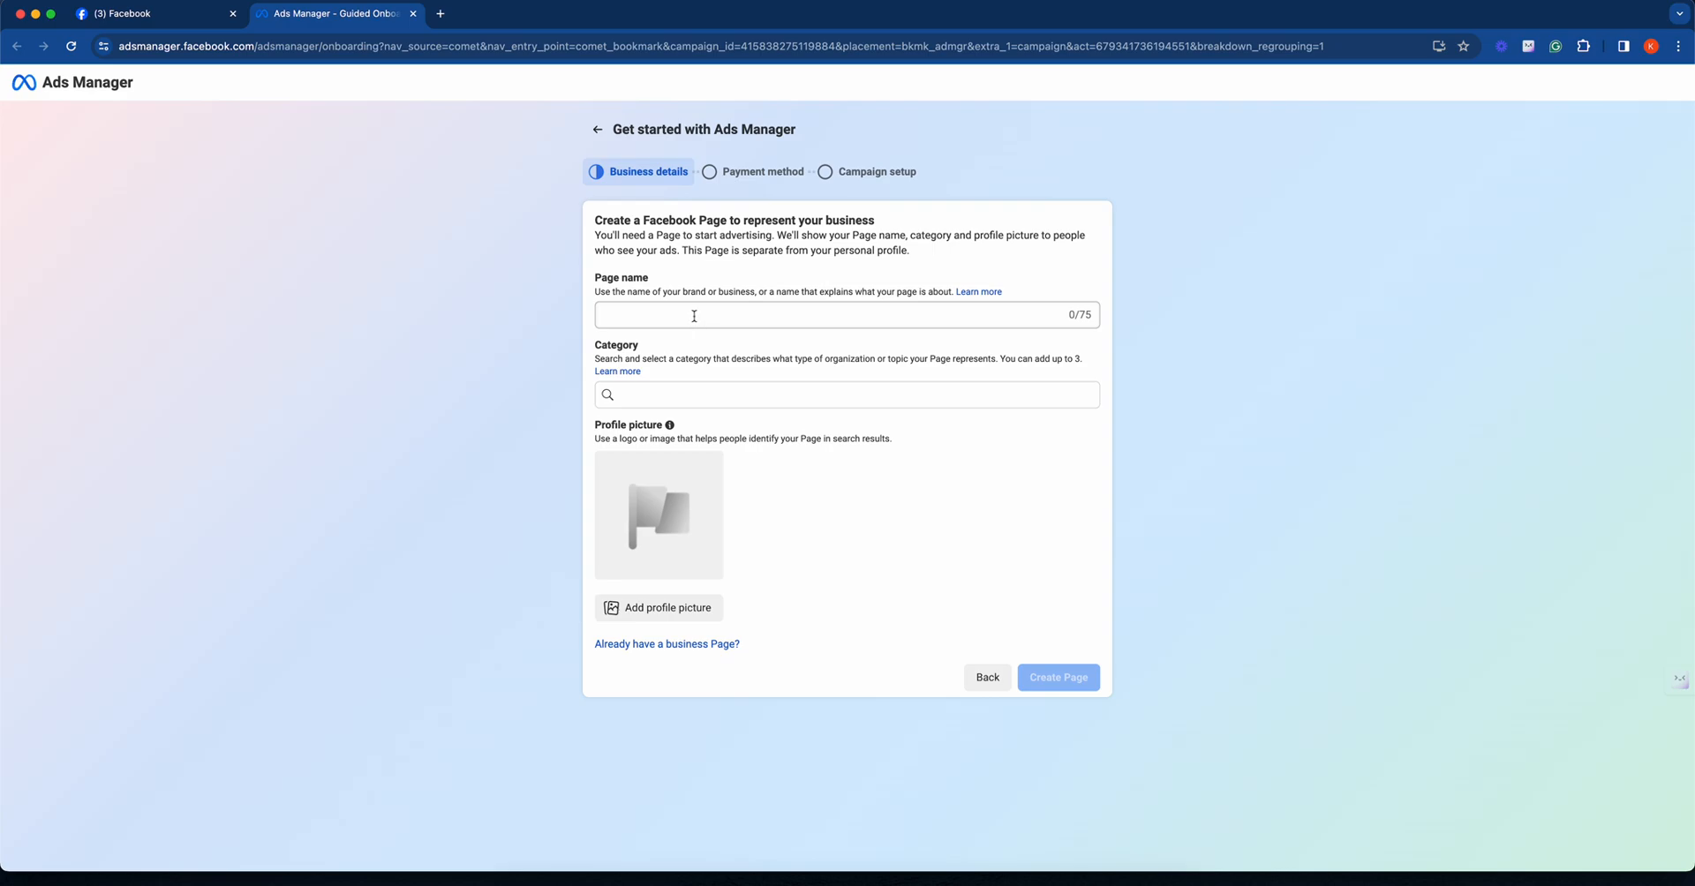
- Enter the owner's first name as the Page name and set the category to Internet Marketing Service
{"action": "left_click", "coordinate": [694, 316]}
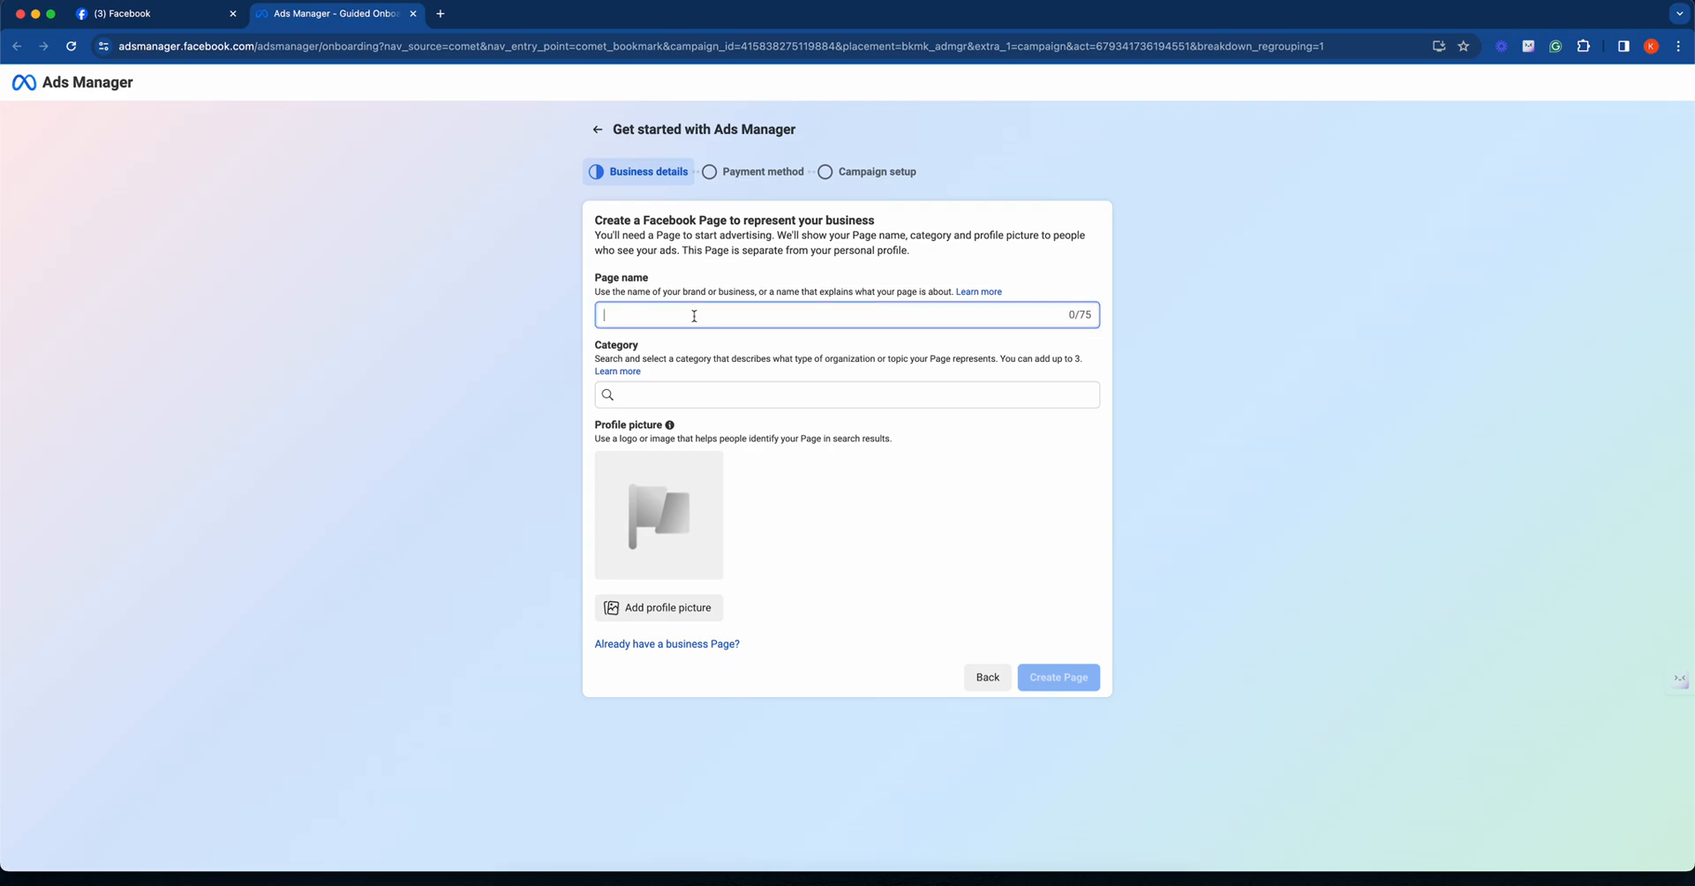
{"action": "type", "text": "Kushagra"}
{"action": "left_click", "coordinate": [721, 399]}
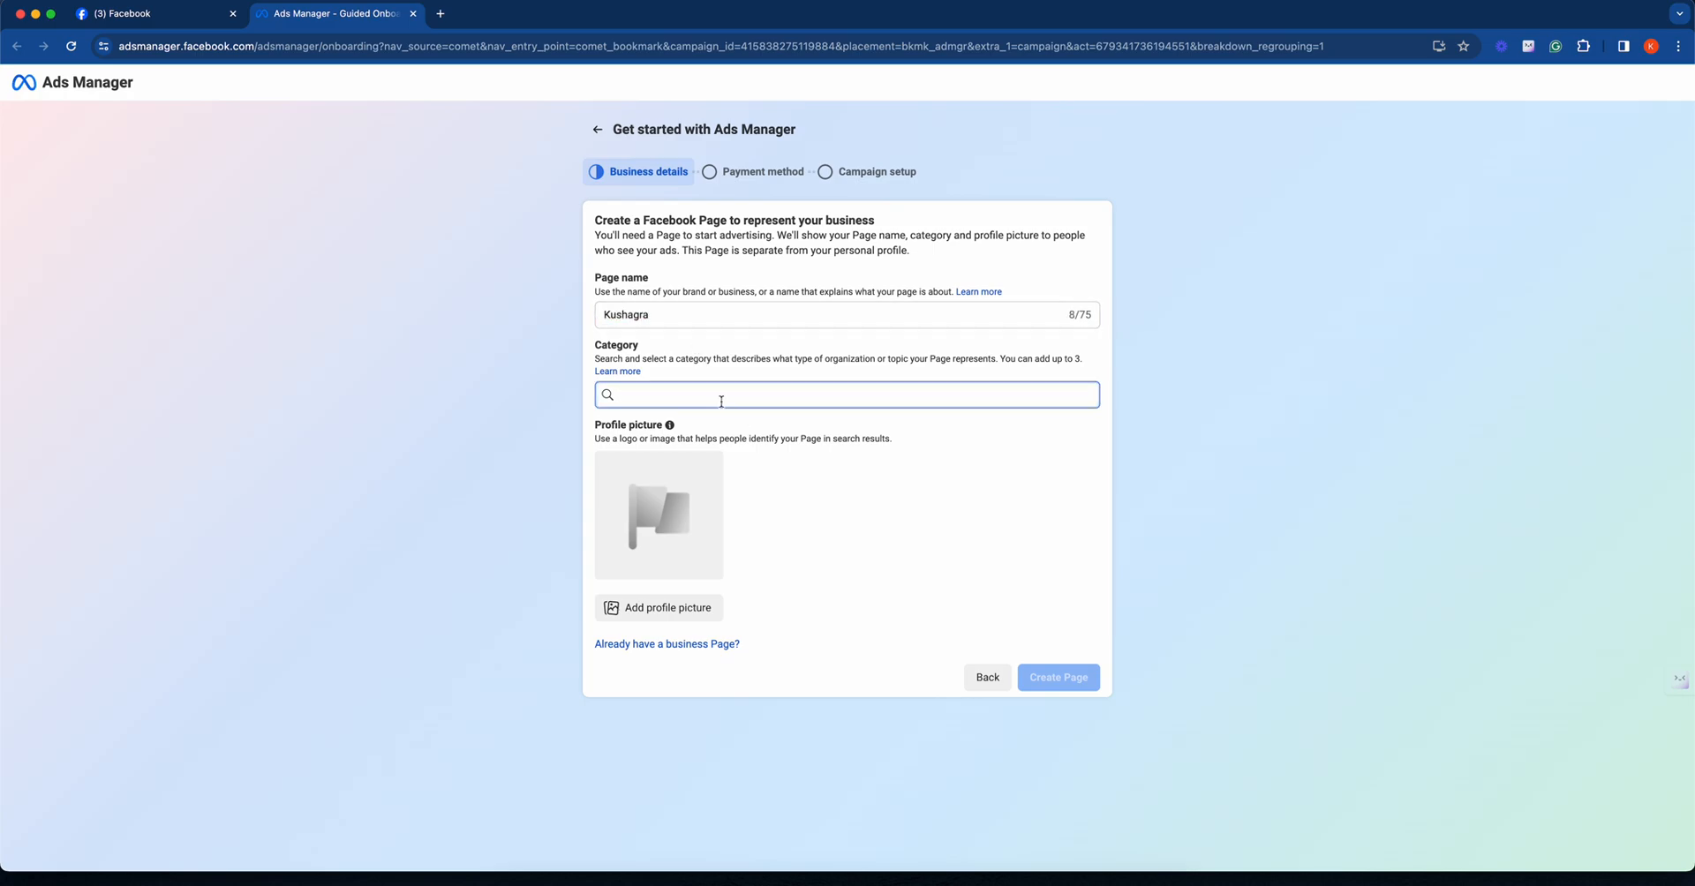
{"action": "left_click", "coordinate": [766, 360]}
{"action": "left_click", "coordinate": [936, 362]}
{"action": "left_click", "coordinate": [771, 395]}
{"action": "type", "text": "inter"}
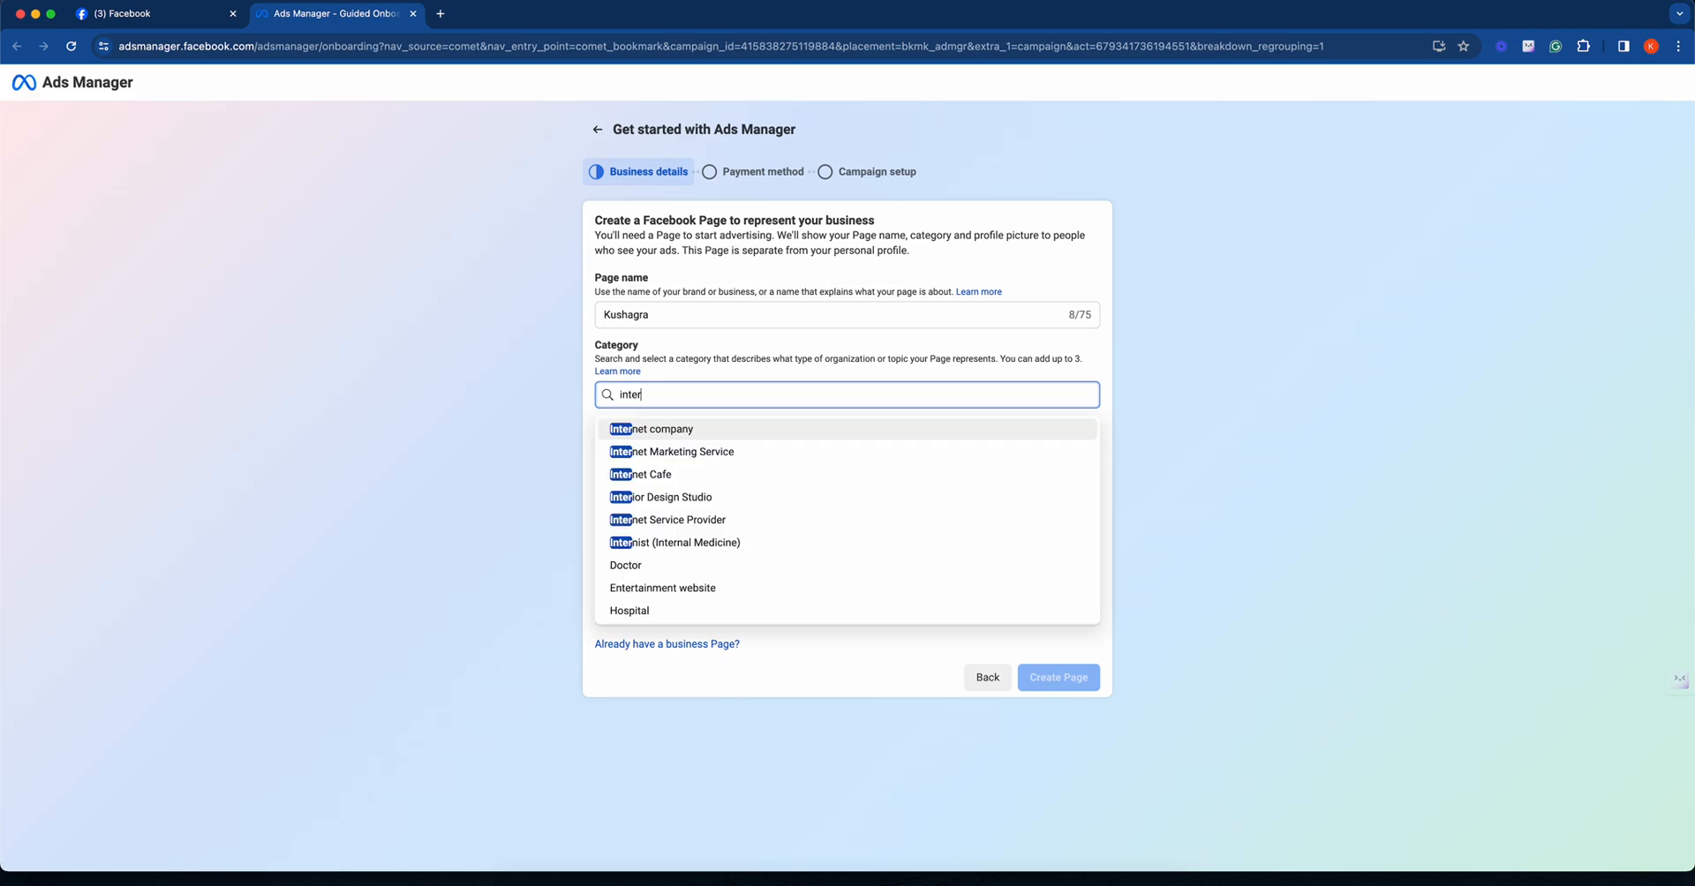
{"action": "left_click", "coordinate": [749, 452]}
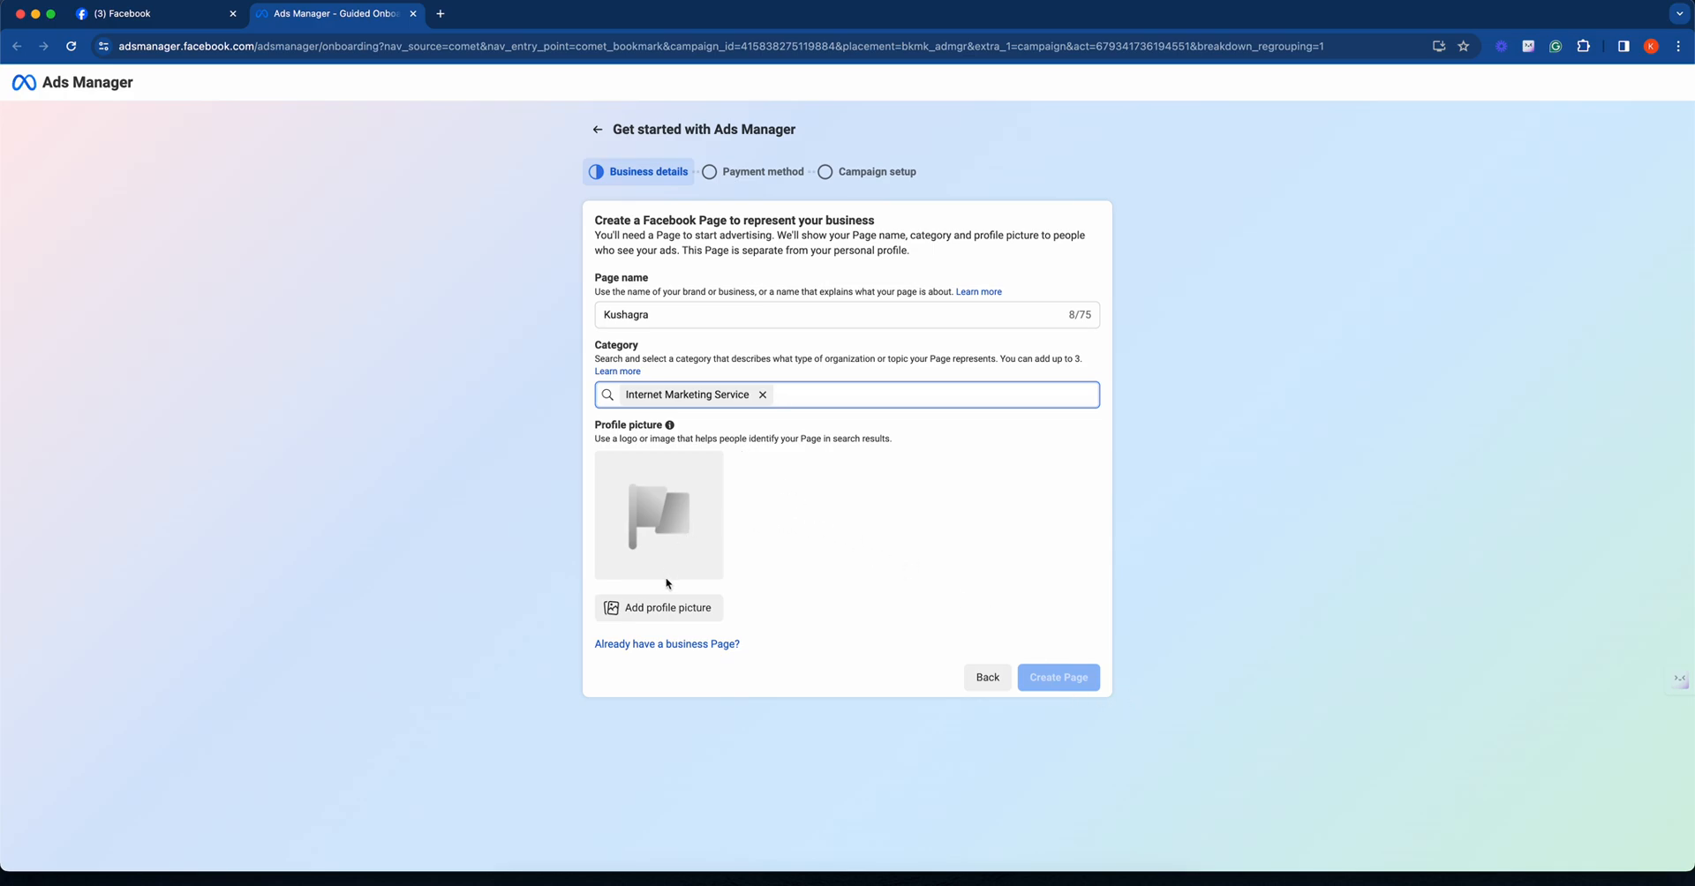
- Add the Screenshot PNG from the Downloads folder as the profile picture and create the Page
{"action": "left_click", "coordinate": [667, 607]}
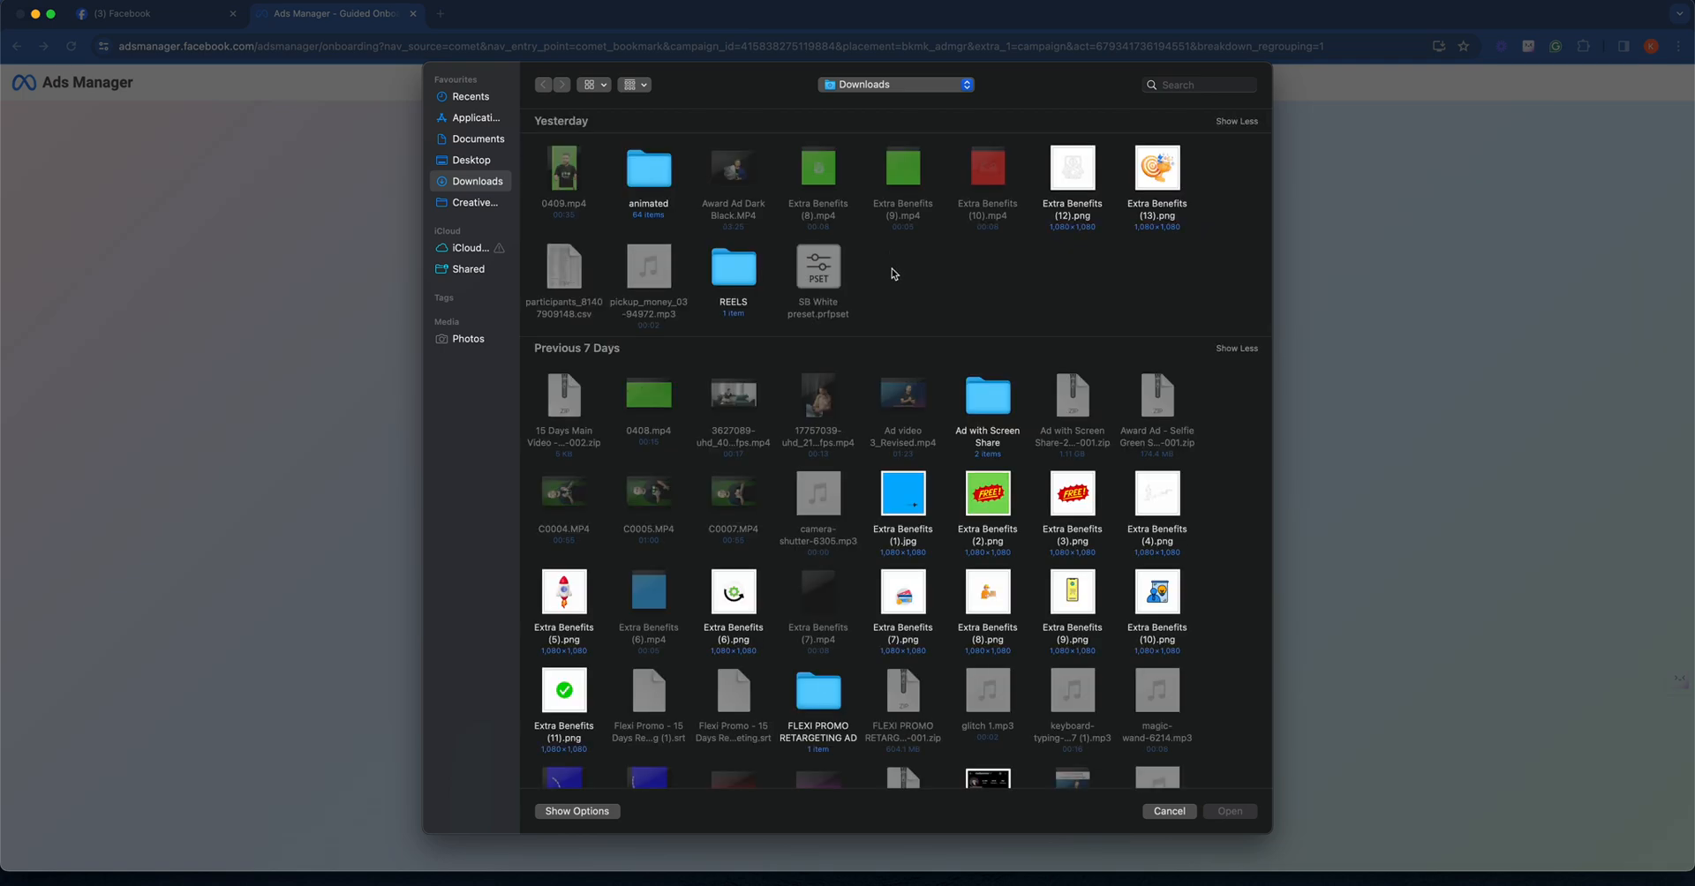
{"action": "scroll", "coordinate": [892, 269], "scroll_direction": "down", "scroll_amount": 5}
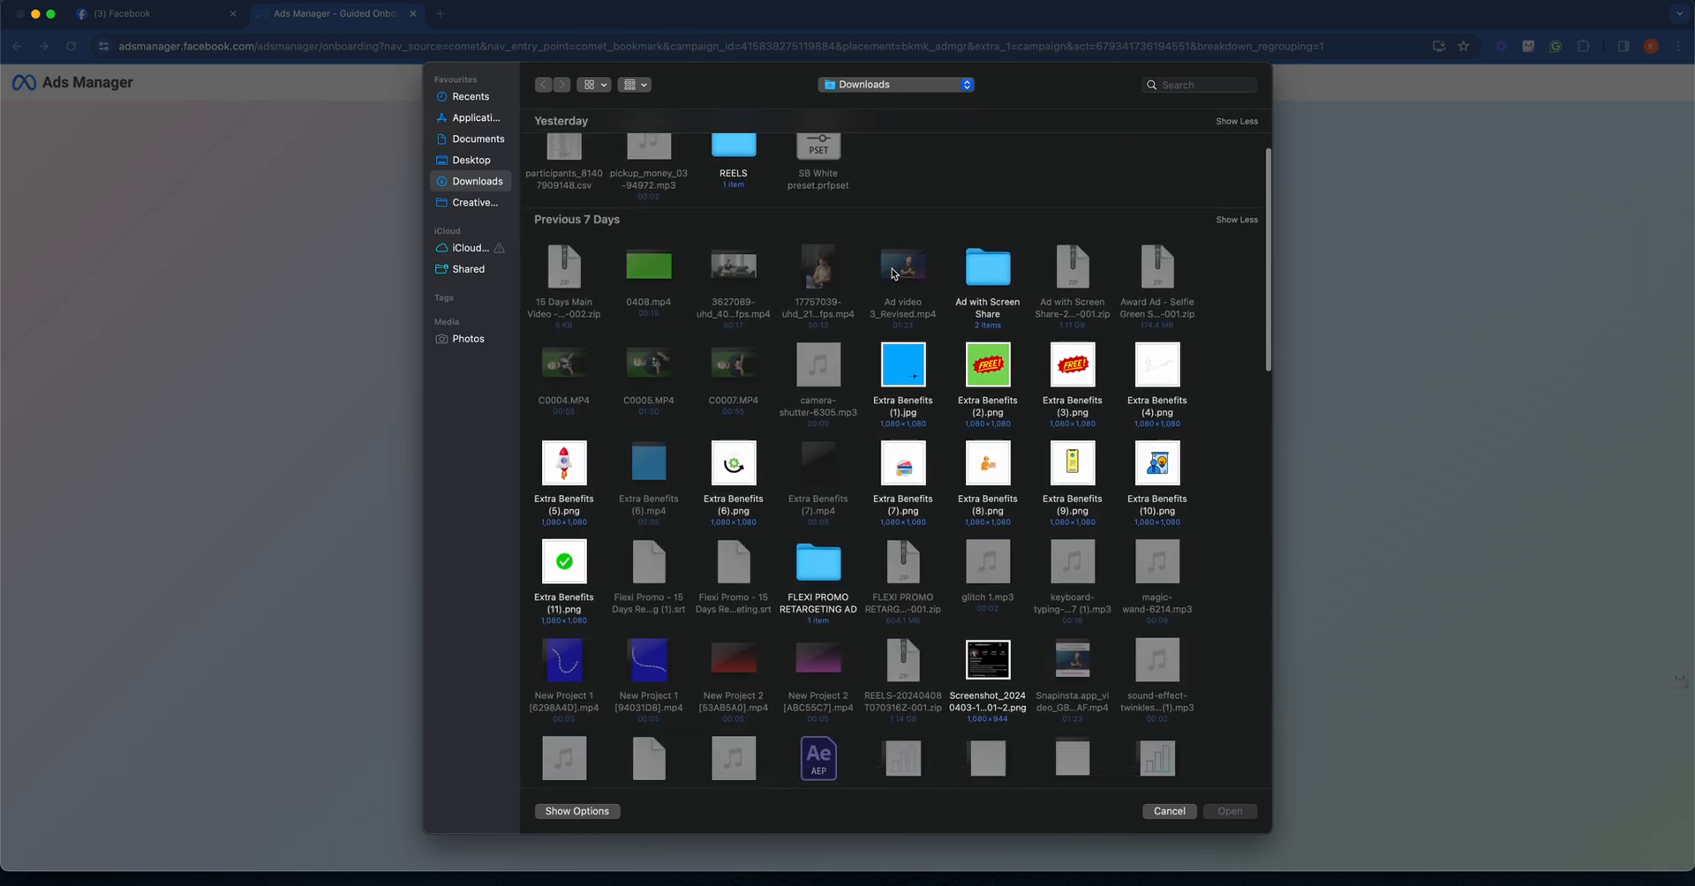
{"action": "scroll", "coordinate": [892, 272], "scroll_direction": "down", "scroll_amount": 5}
{"action": "double_click", "coordinate": [991, 430]}
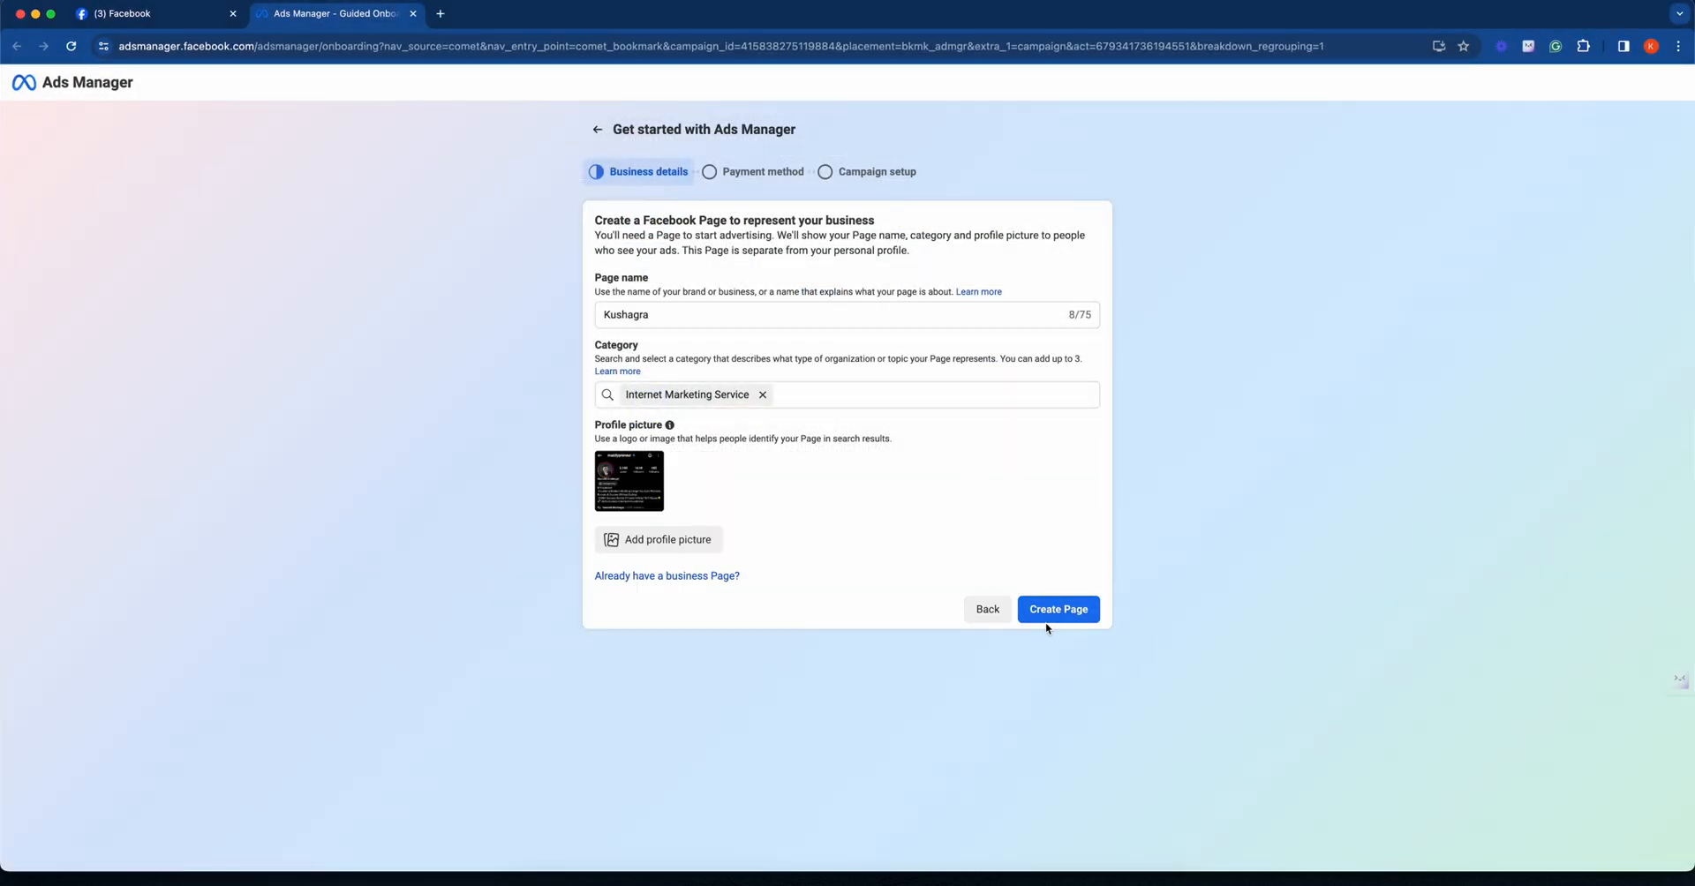
{"action": "left_click", "coordinate": [1051, 611]}
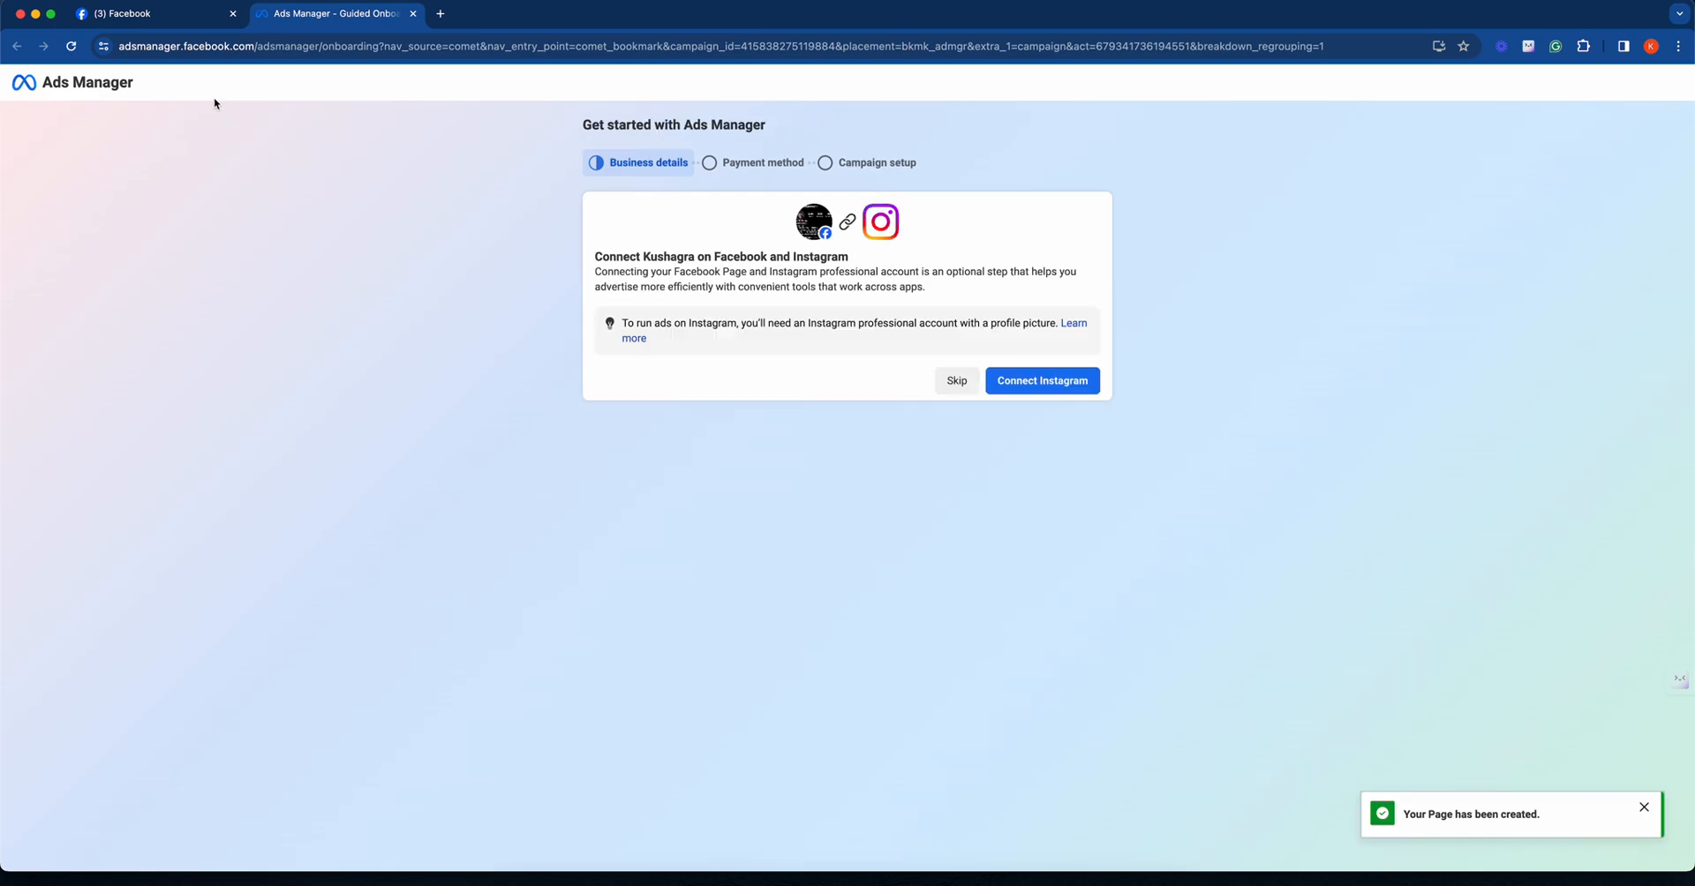
{"action": "left_click", "coordinate": [200, 18]}
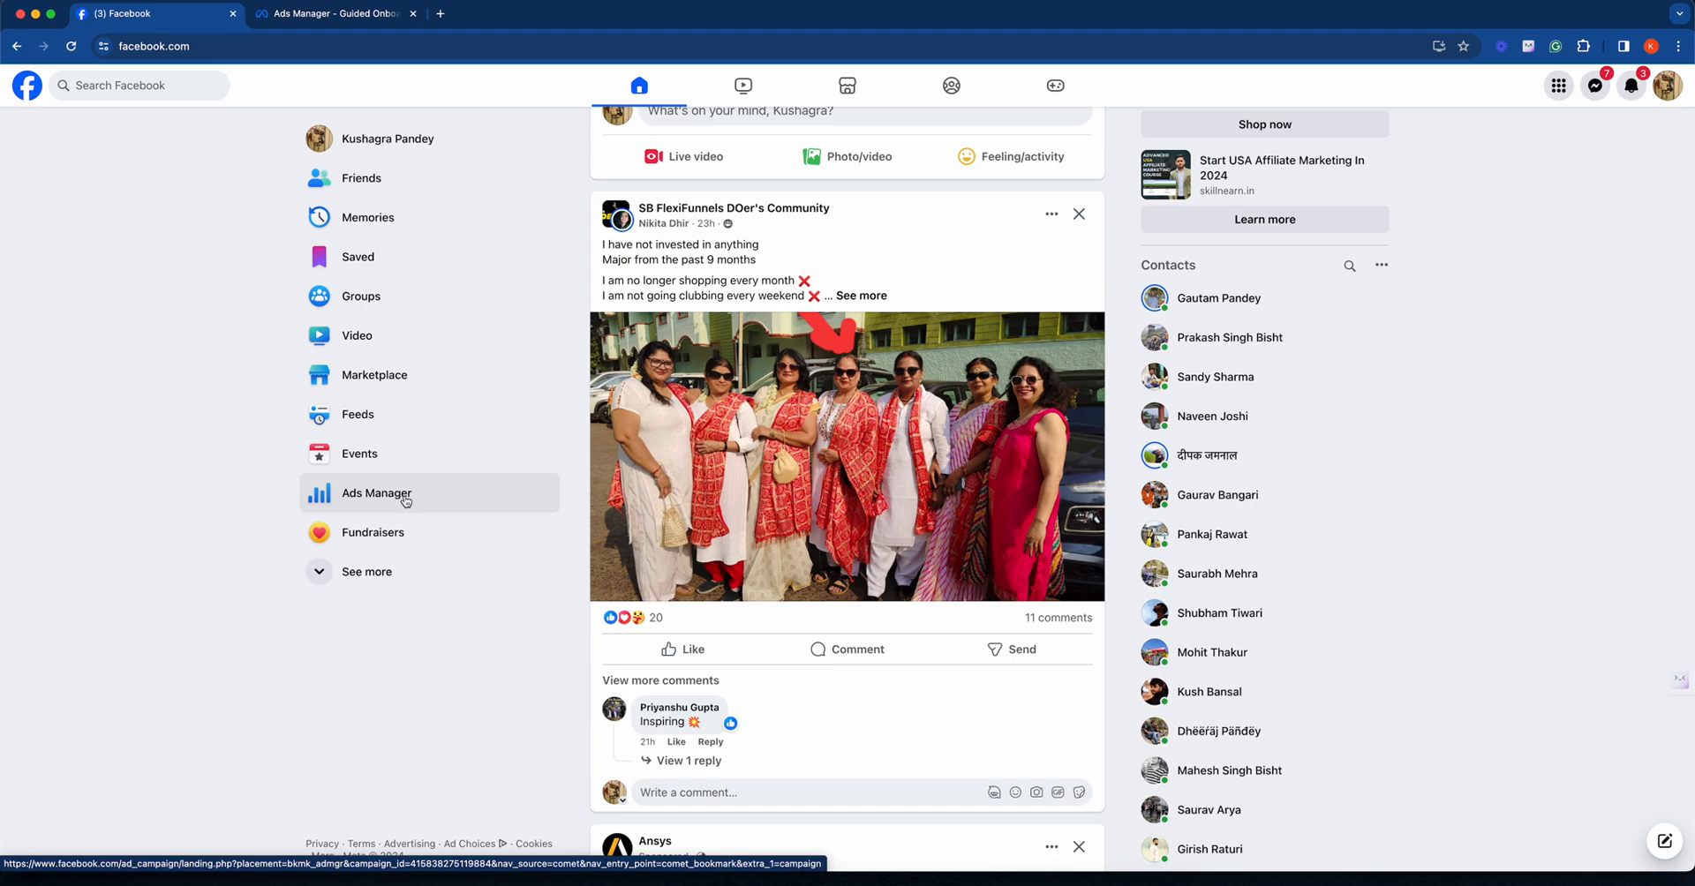
{"action": "left_click", "coordinate": [346, 25]}
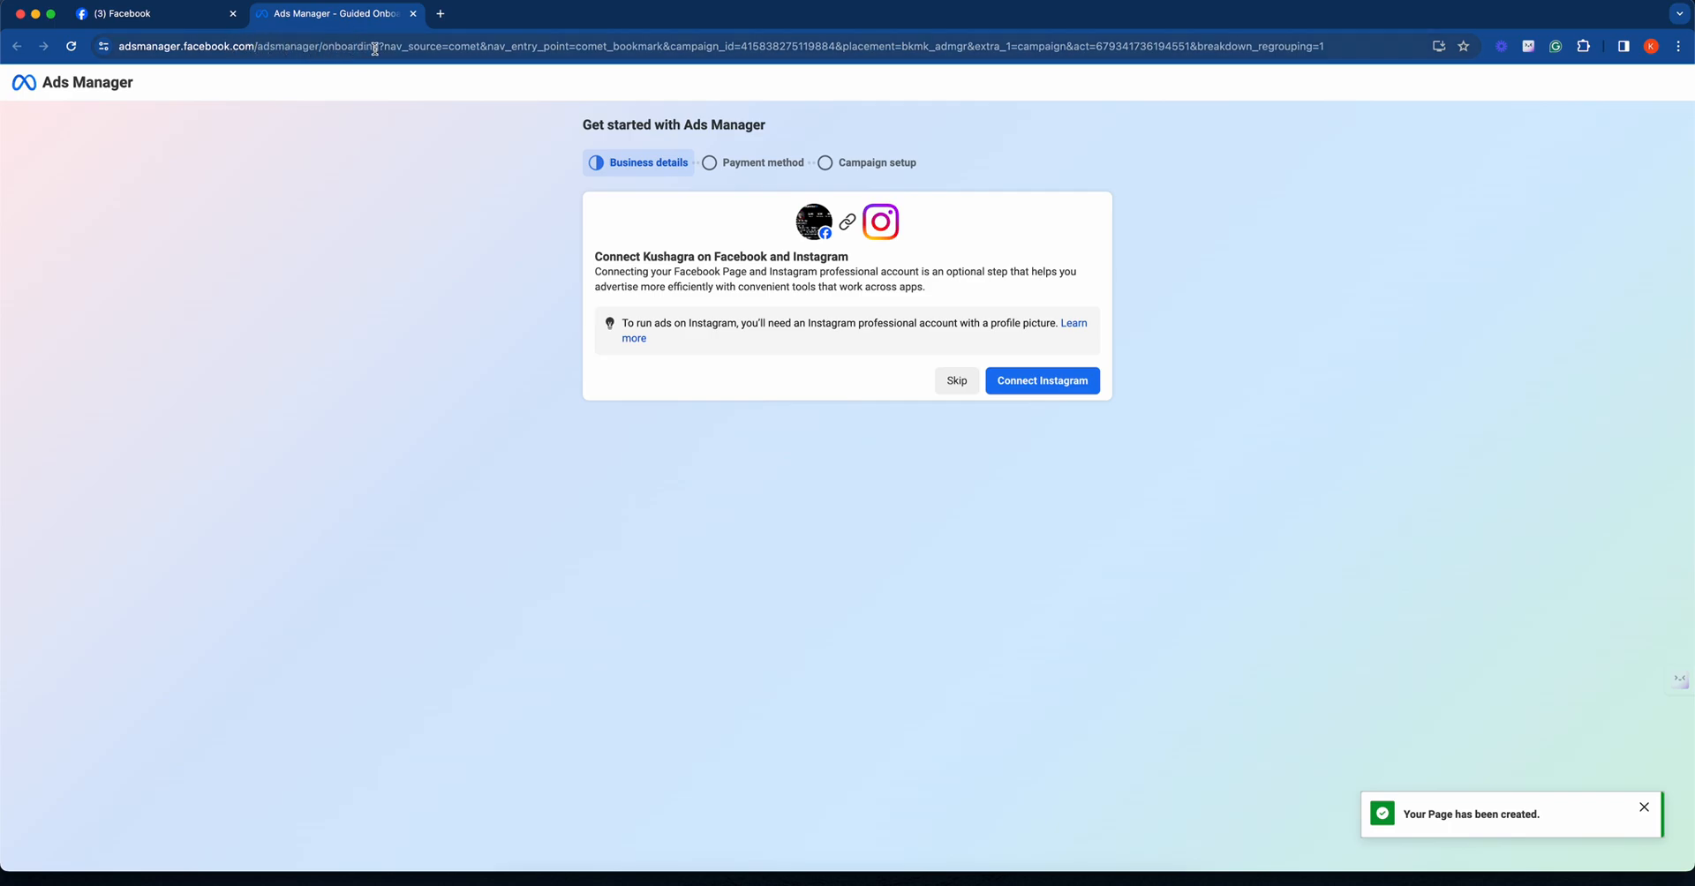
{"action": "left_click_drag", "start_coordinate": [378, 48], "coordinate": [117, 42]}
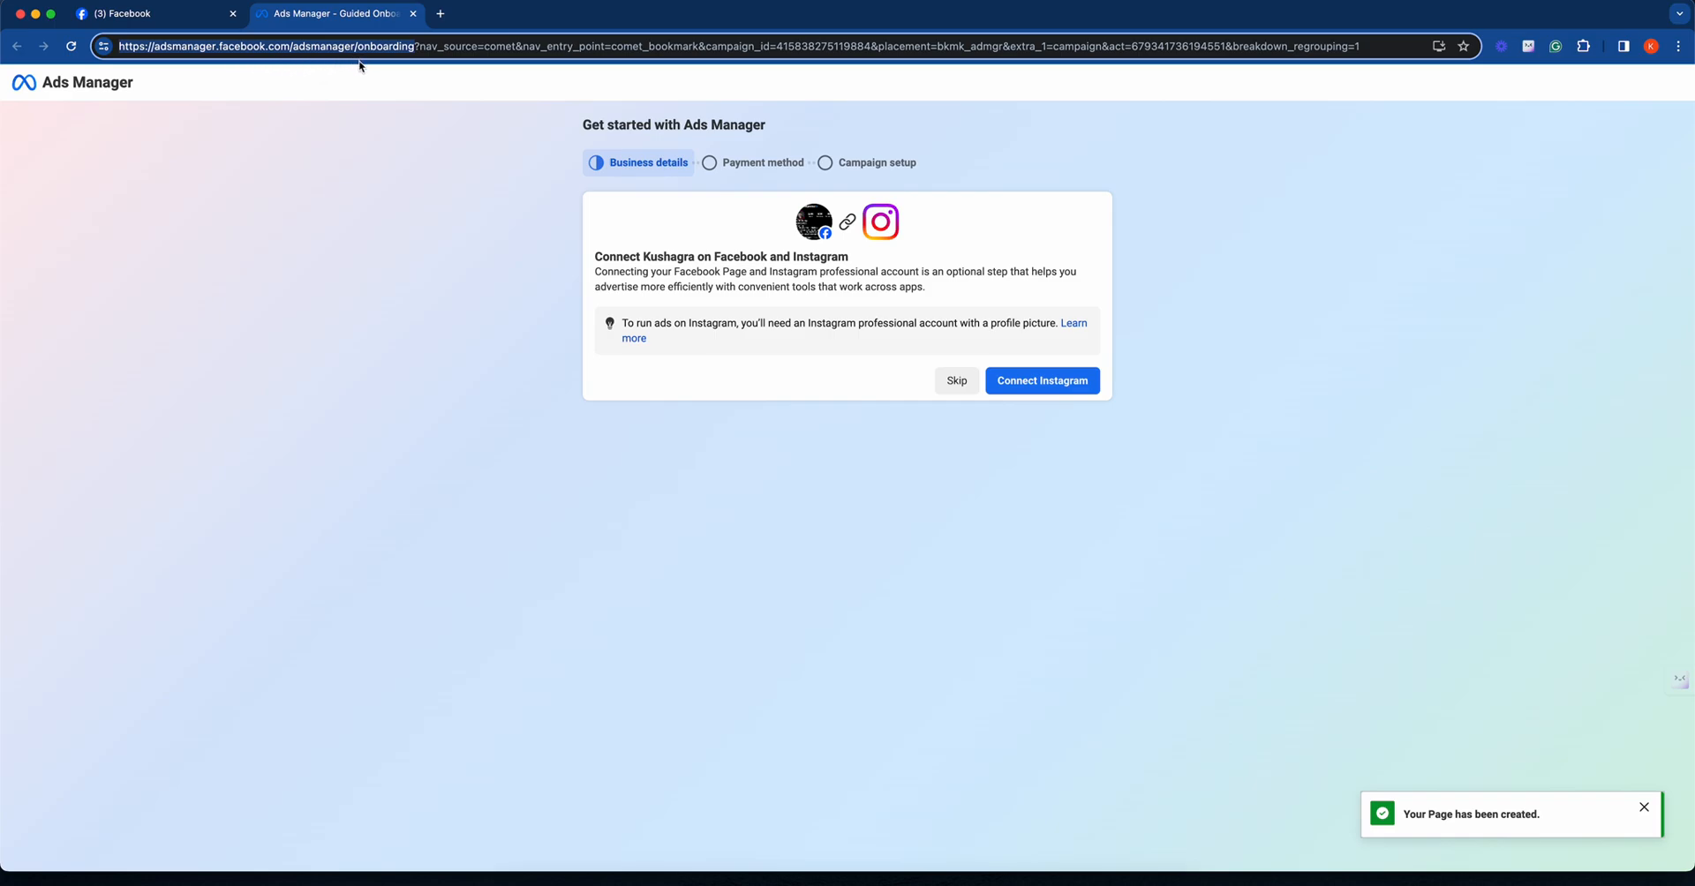
{"action": "left_click", "coordinate": [404, 157]}
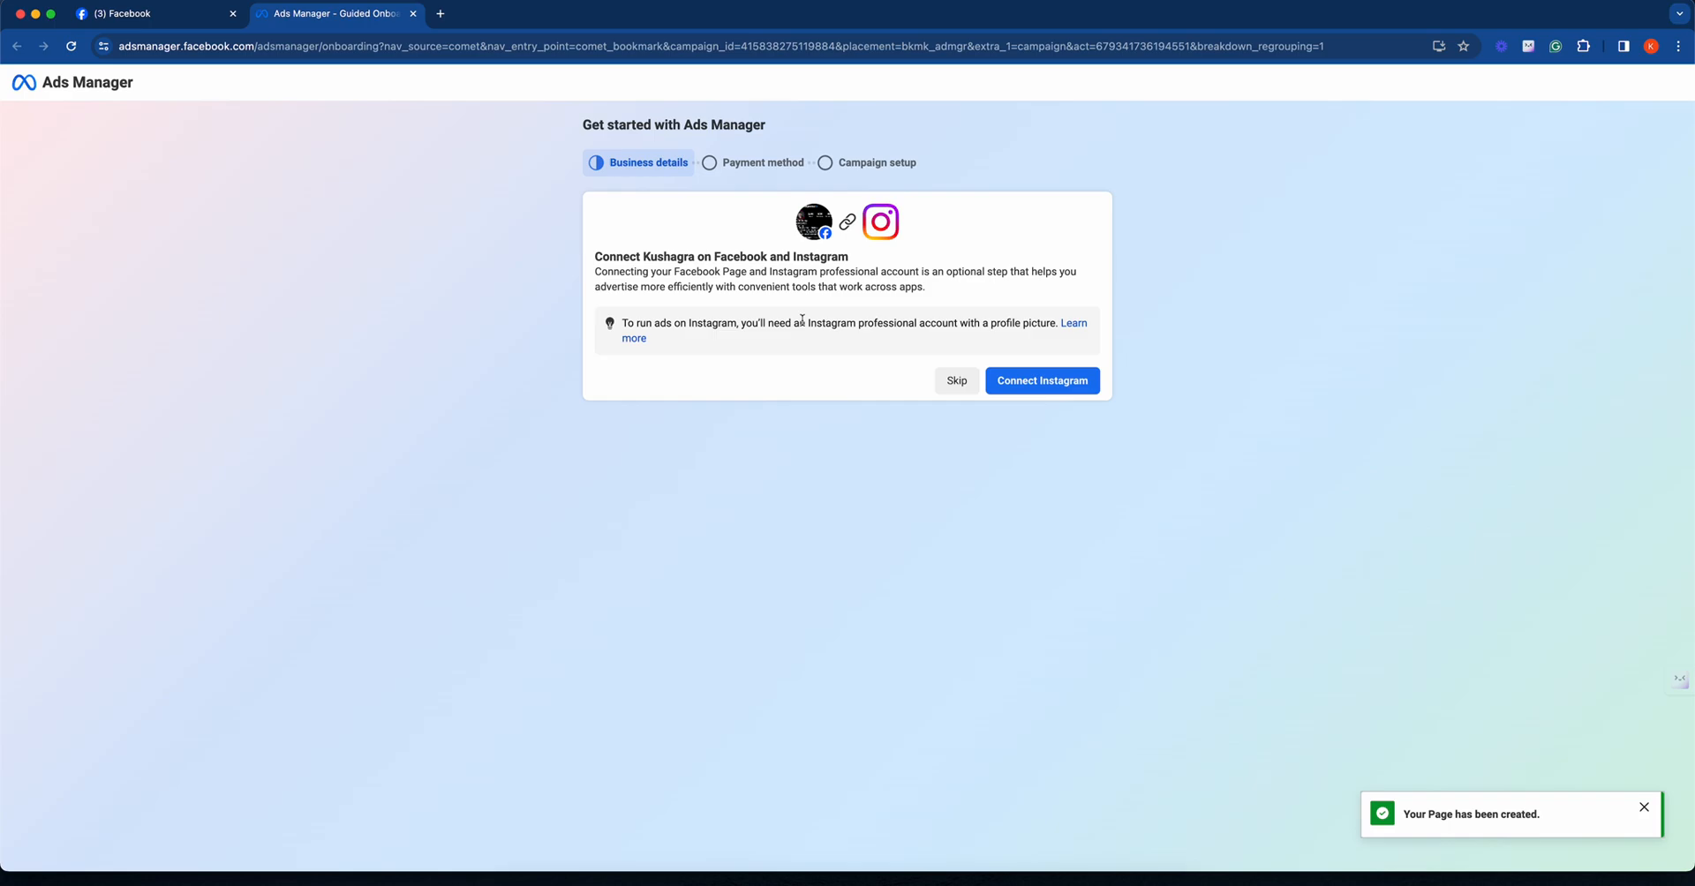
- Skip connecting an Instagram account and postpone adding a payment method
{"action": "left_click", "coordinate": [950, 388]}
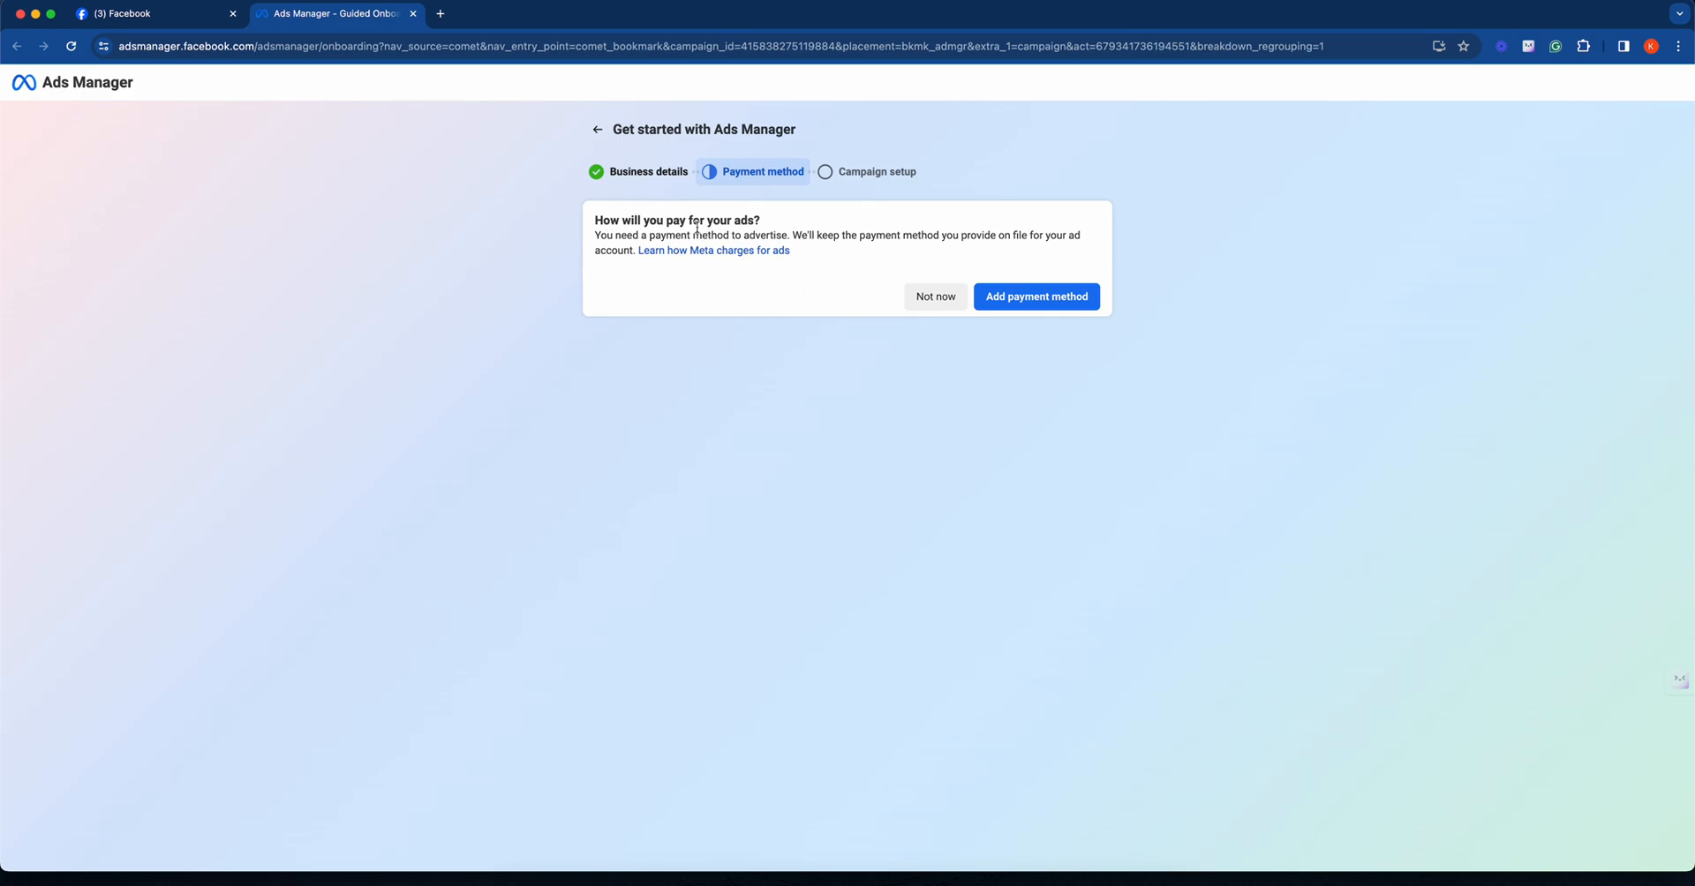
{"action": "left_click_drag", "start_coordinate": [700, 221], "coordinate": [698, 233]}
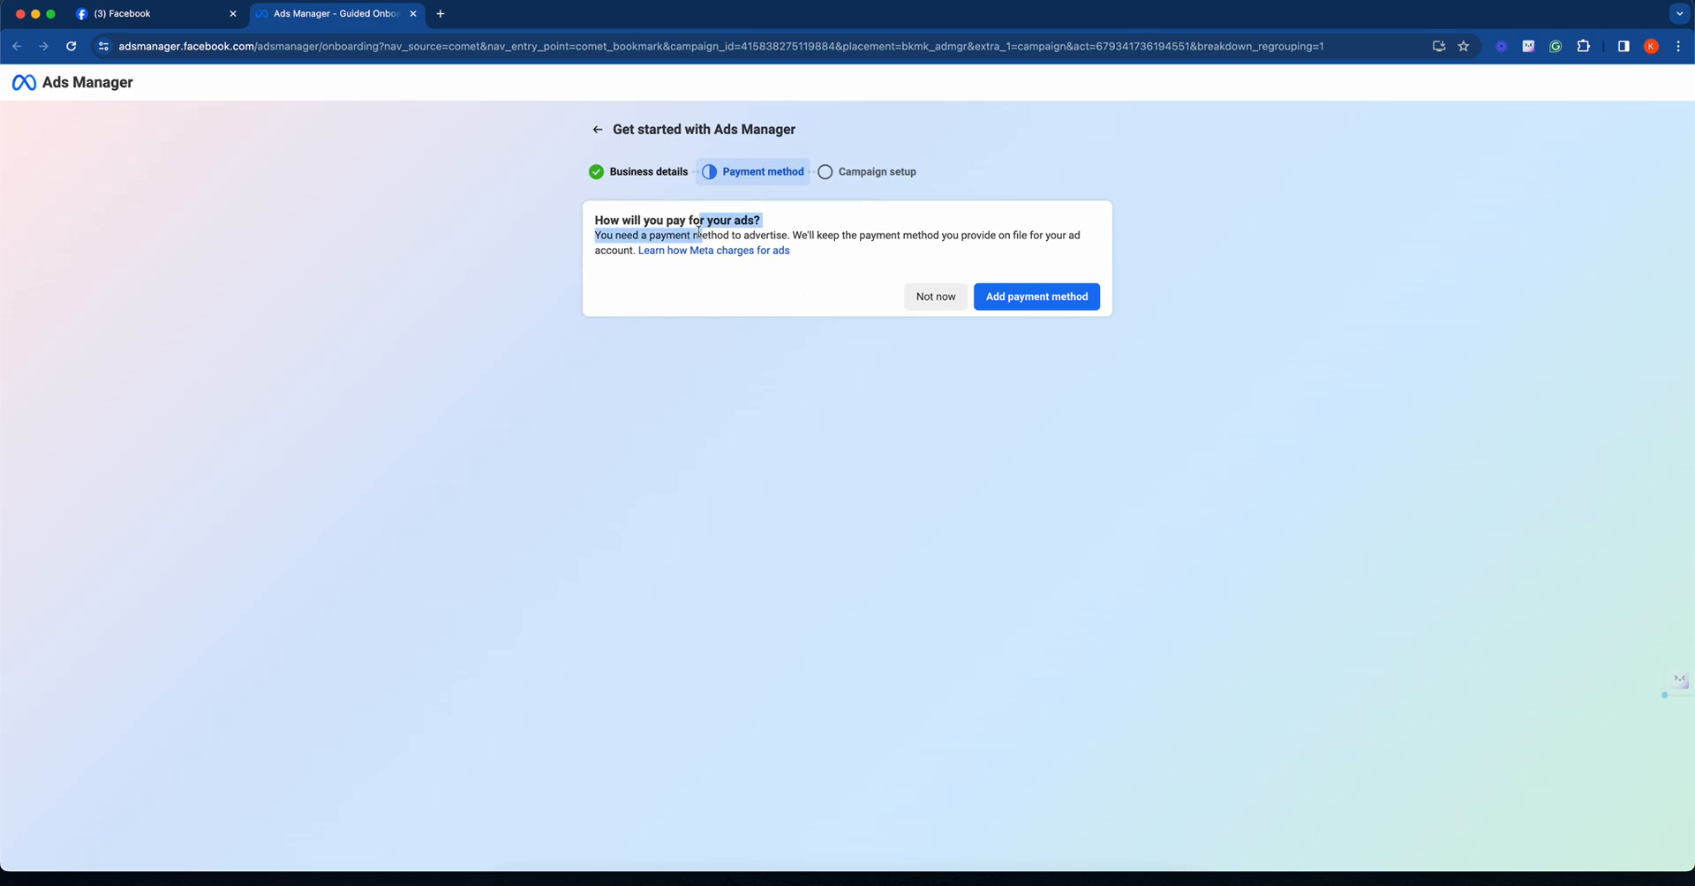
{"action": "left_click", "coordinate": [918, 297]}
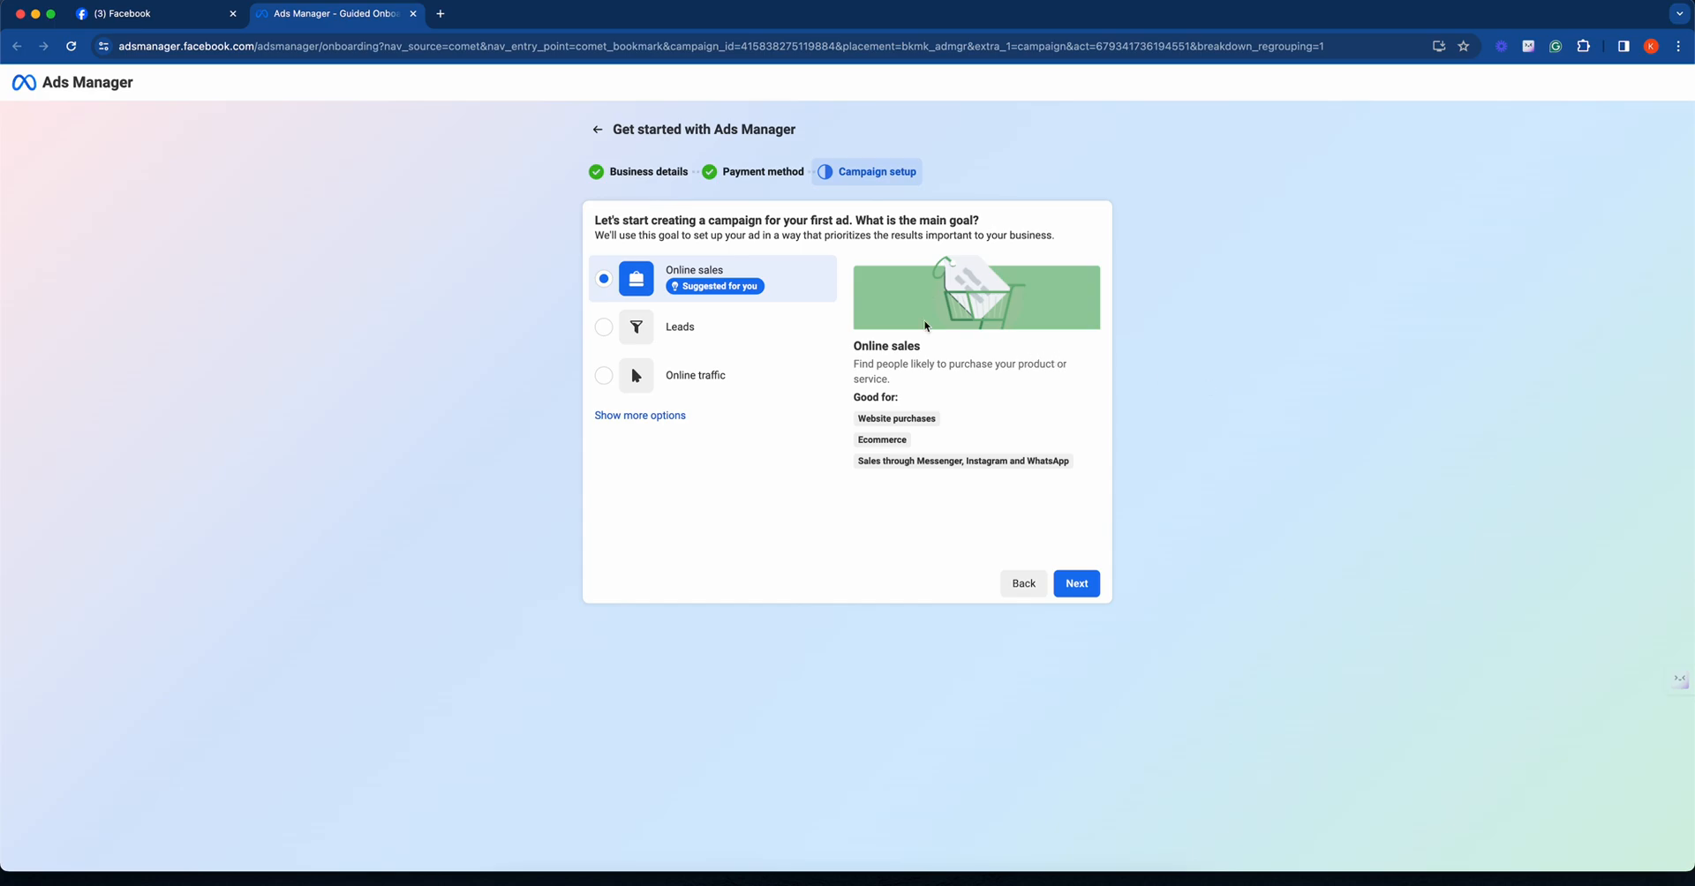
- Choose Leads as the main goal for the first ad campaign and continue
{"action": "left_click_drag", "start_coordinate": [694, 236], "coordinate": [883, 235]}
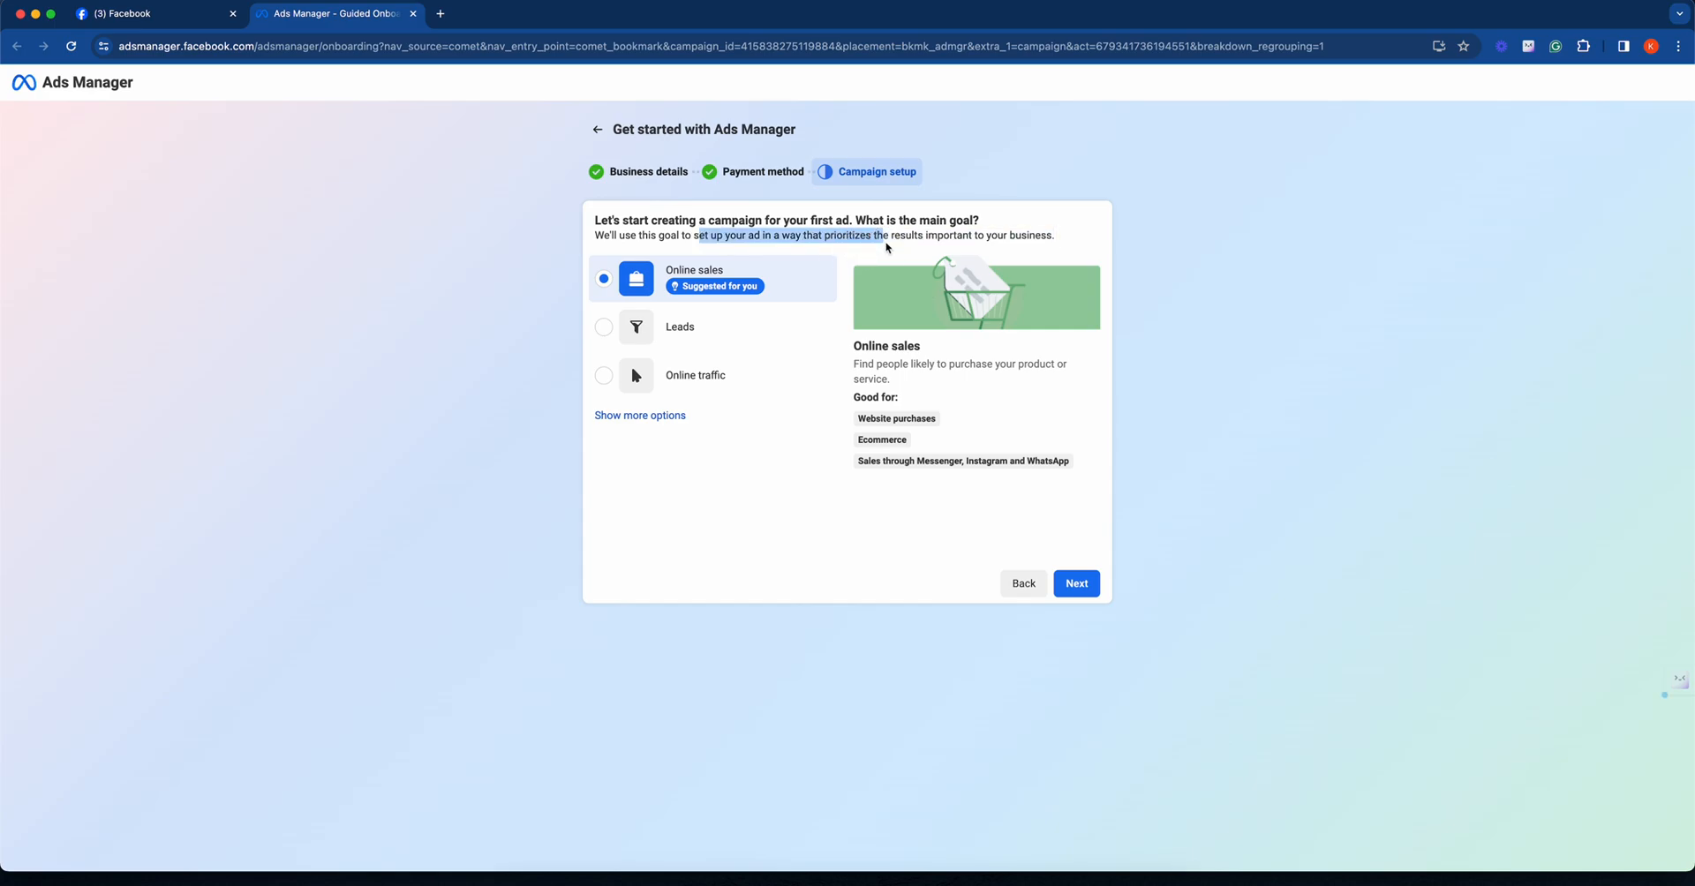
{"action": "left_click", "coordinate": [729, 321]}
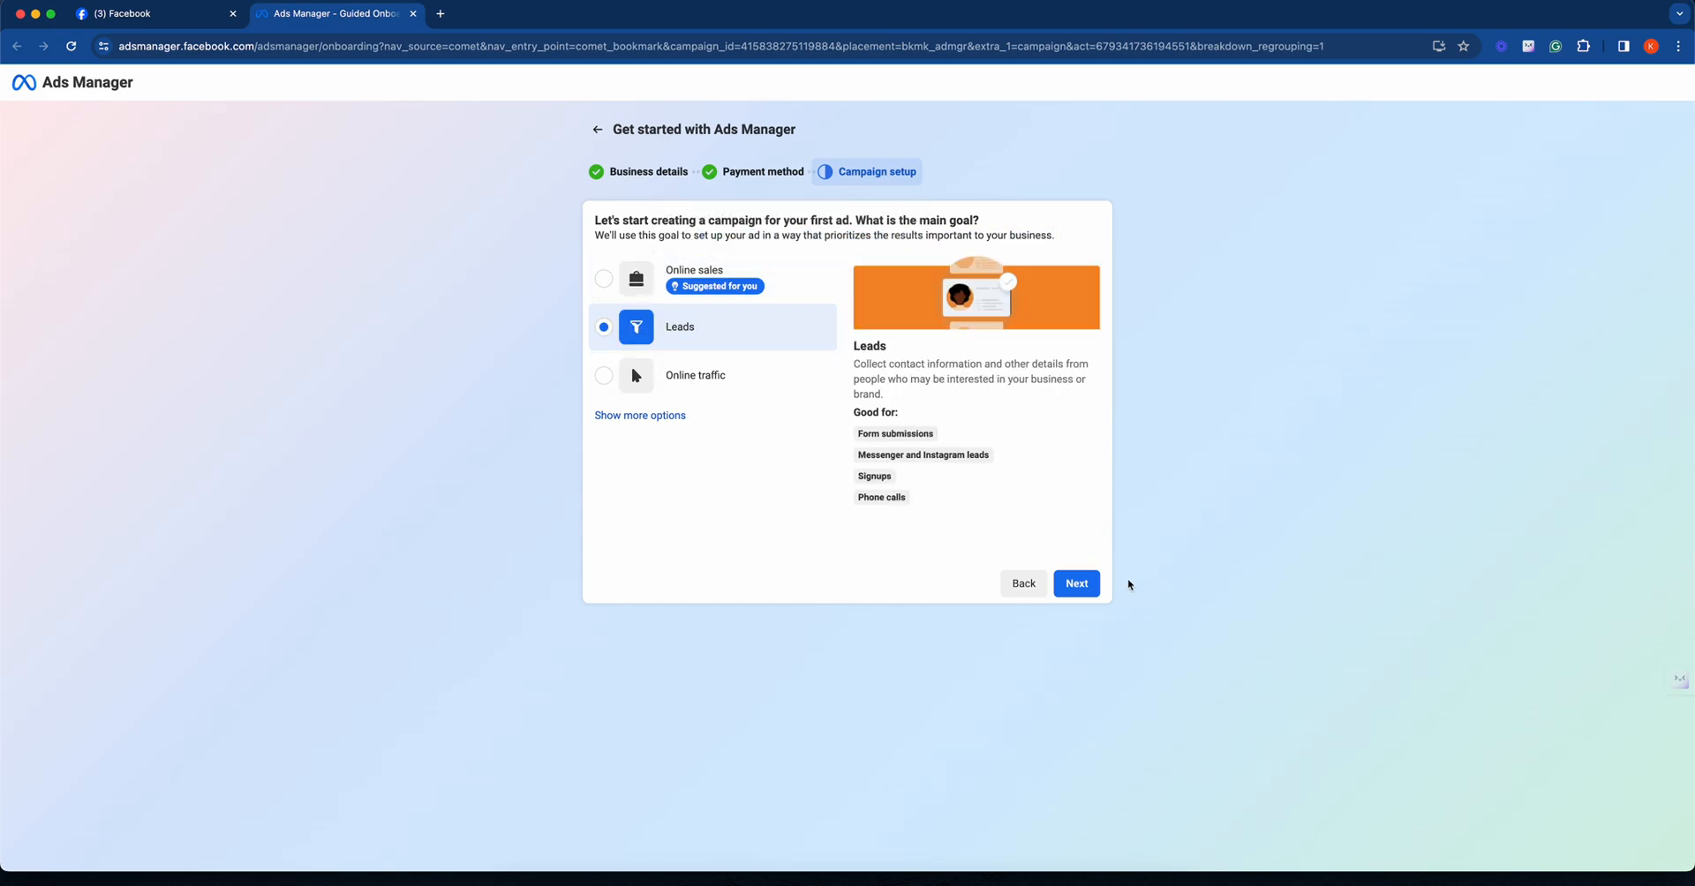
{"action": "left_click", "coordinate": [1088, 583]}
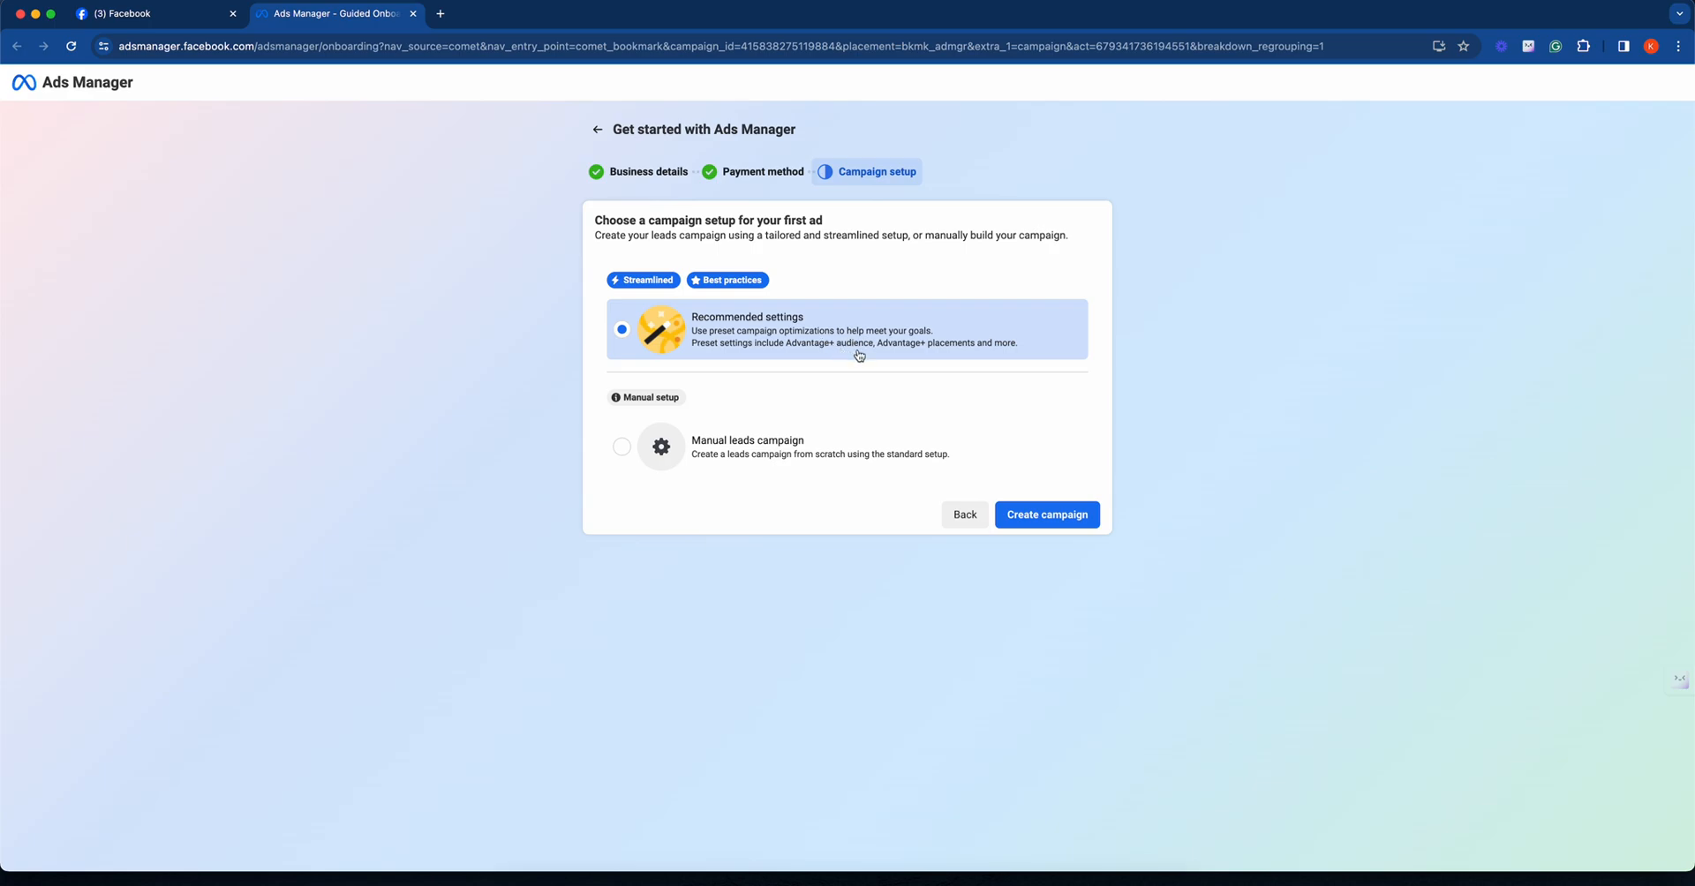
- Create the campaign with the Manual leads campaign setup and dismiss the account updates and payment method notices
{"action": "left_click", "coordinate": [897, 457]}
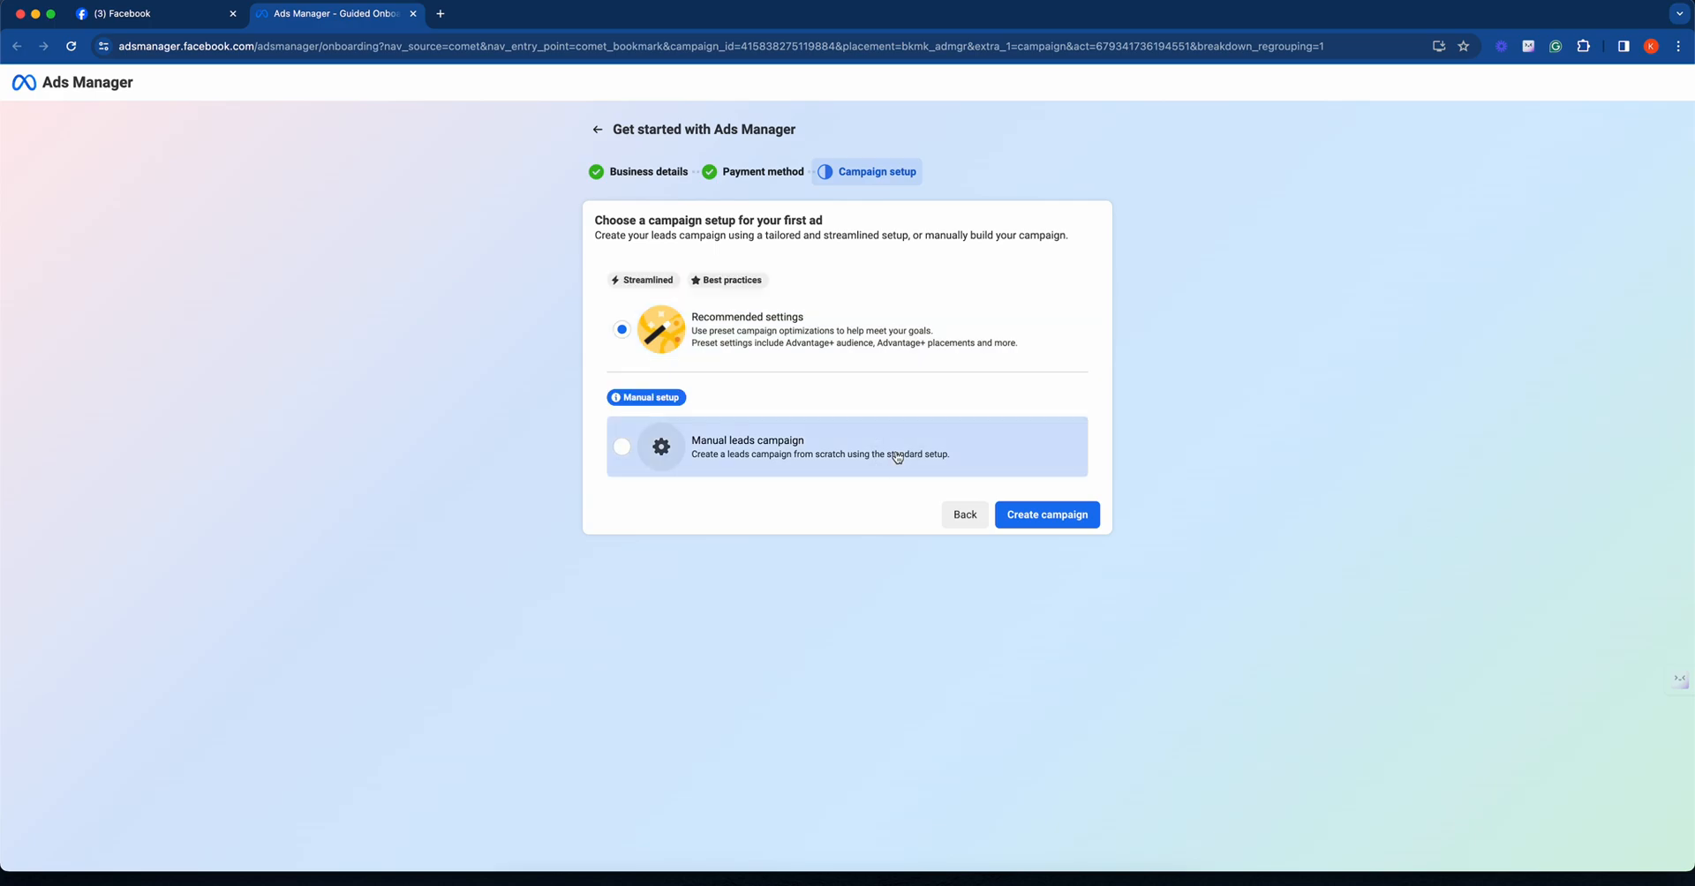
{"action": "left_click", "coordinate": [1025, 513]}
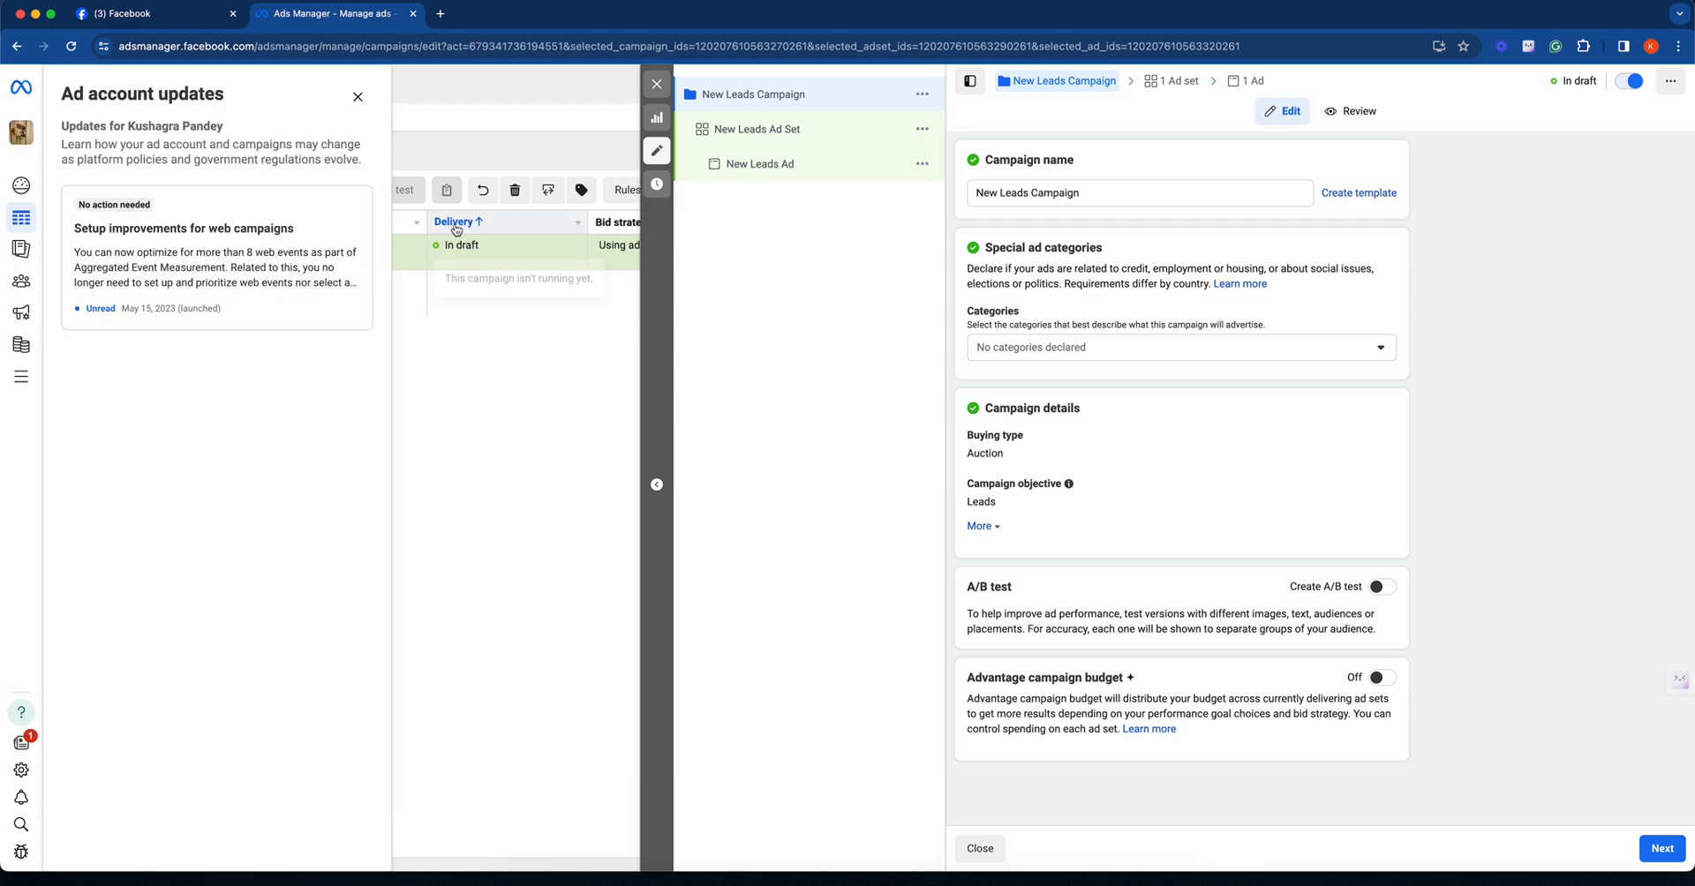
{"action": "left_click", "coordinate": [357, 97]}
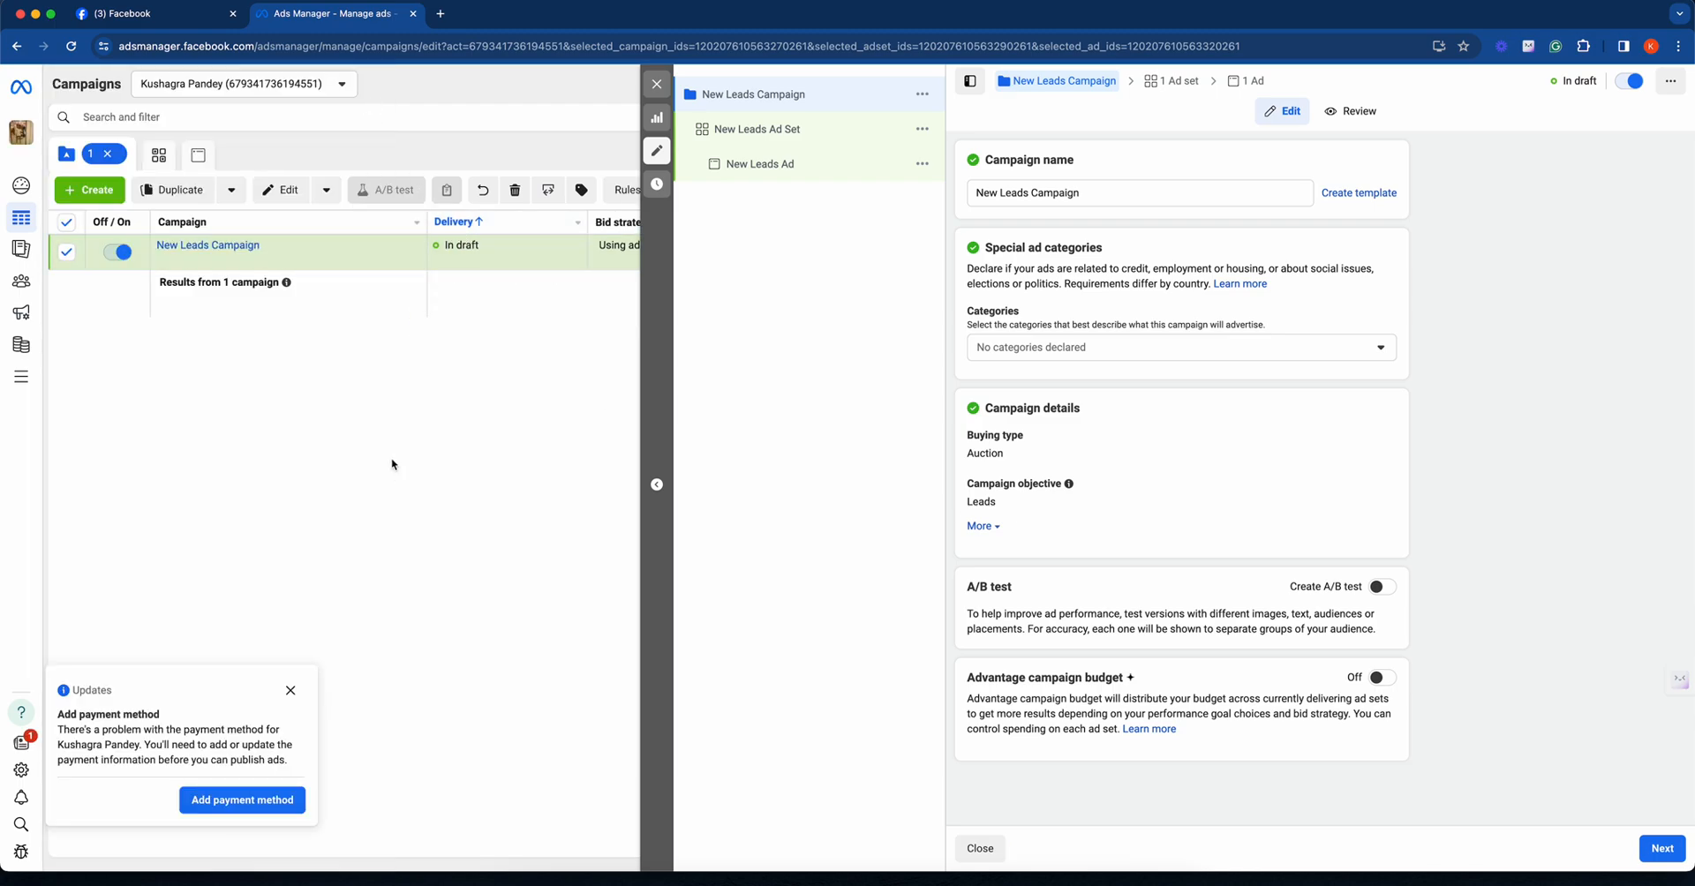
{"action": "left_click", "coordinate": [290, 690]}
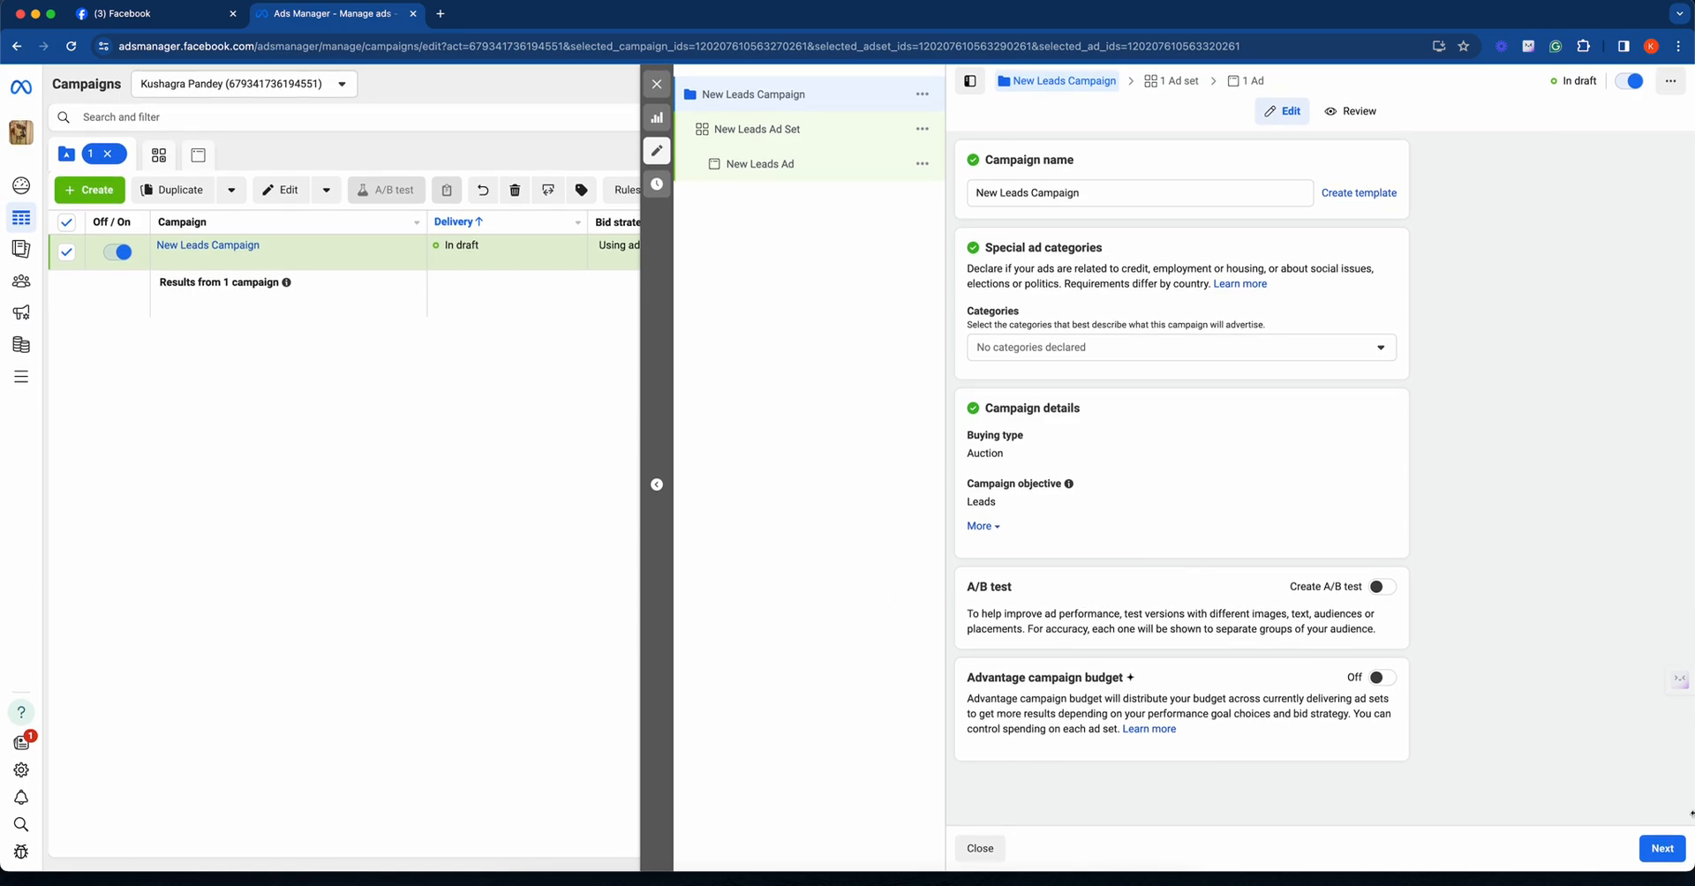
- Expand the campaign details, then continue to the ad set and choose Website as the conversion location
{"action": "left_click", "coordinate": [982, 526]}
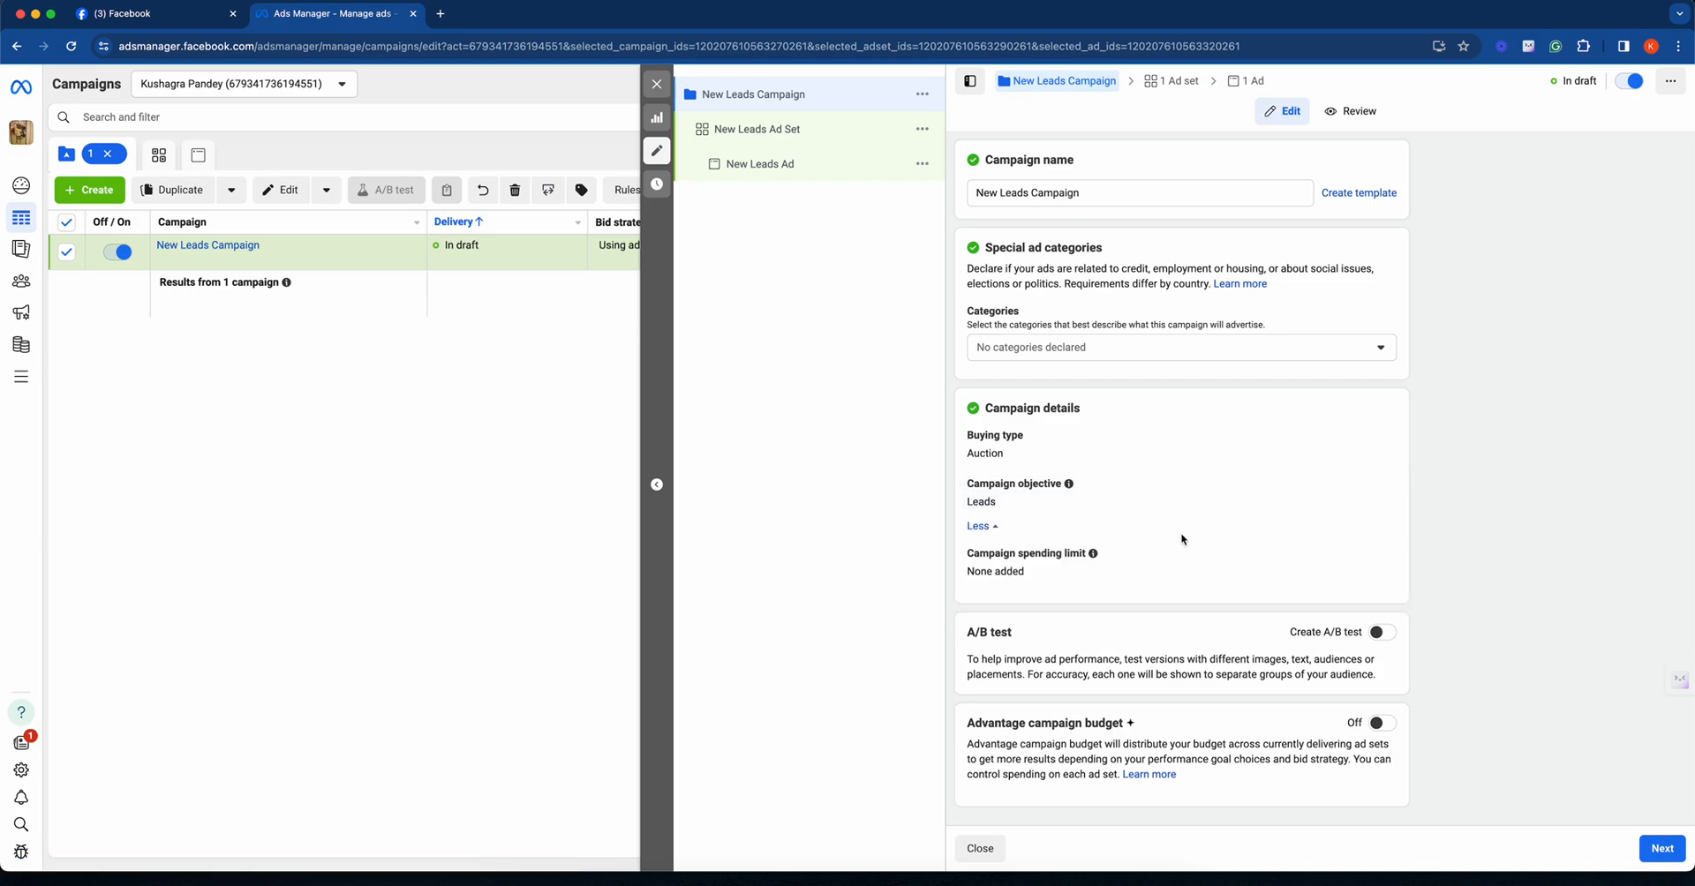
{"action": "left_click", "coordinate": [1648, 843]}
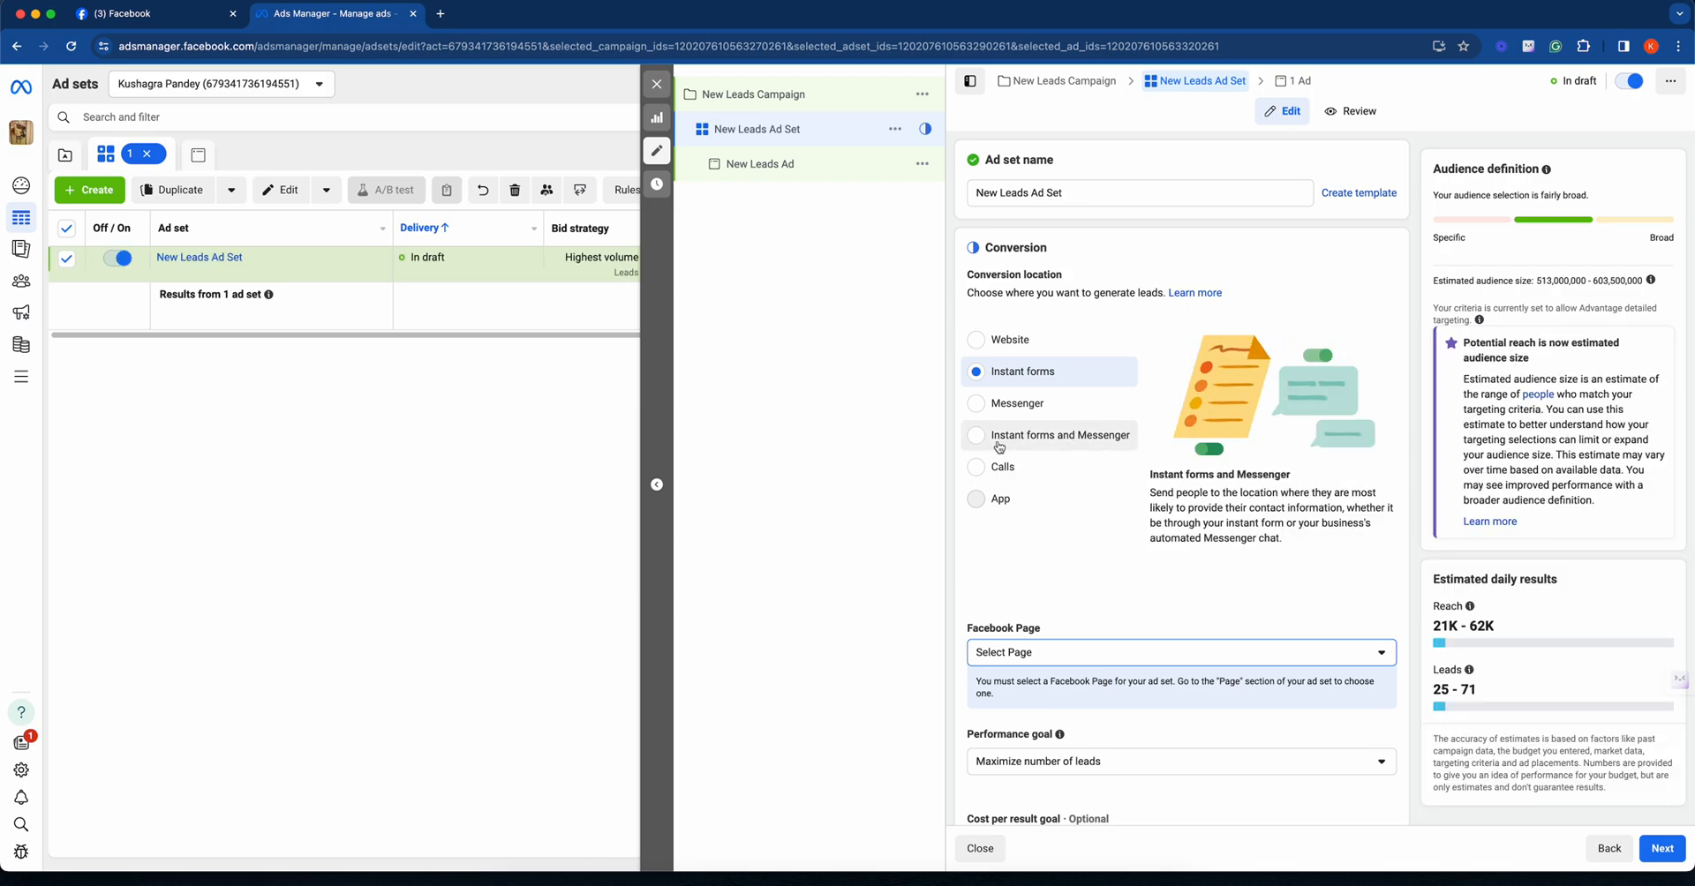
{"action": "left_click", "coordinate": [1016, 341]}
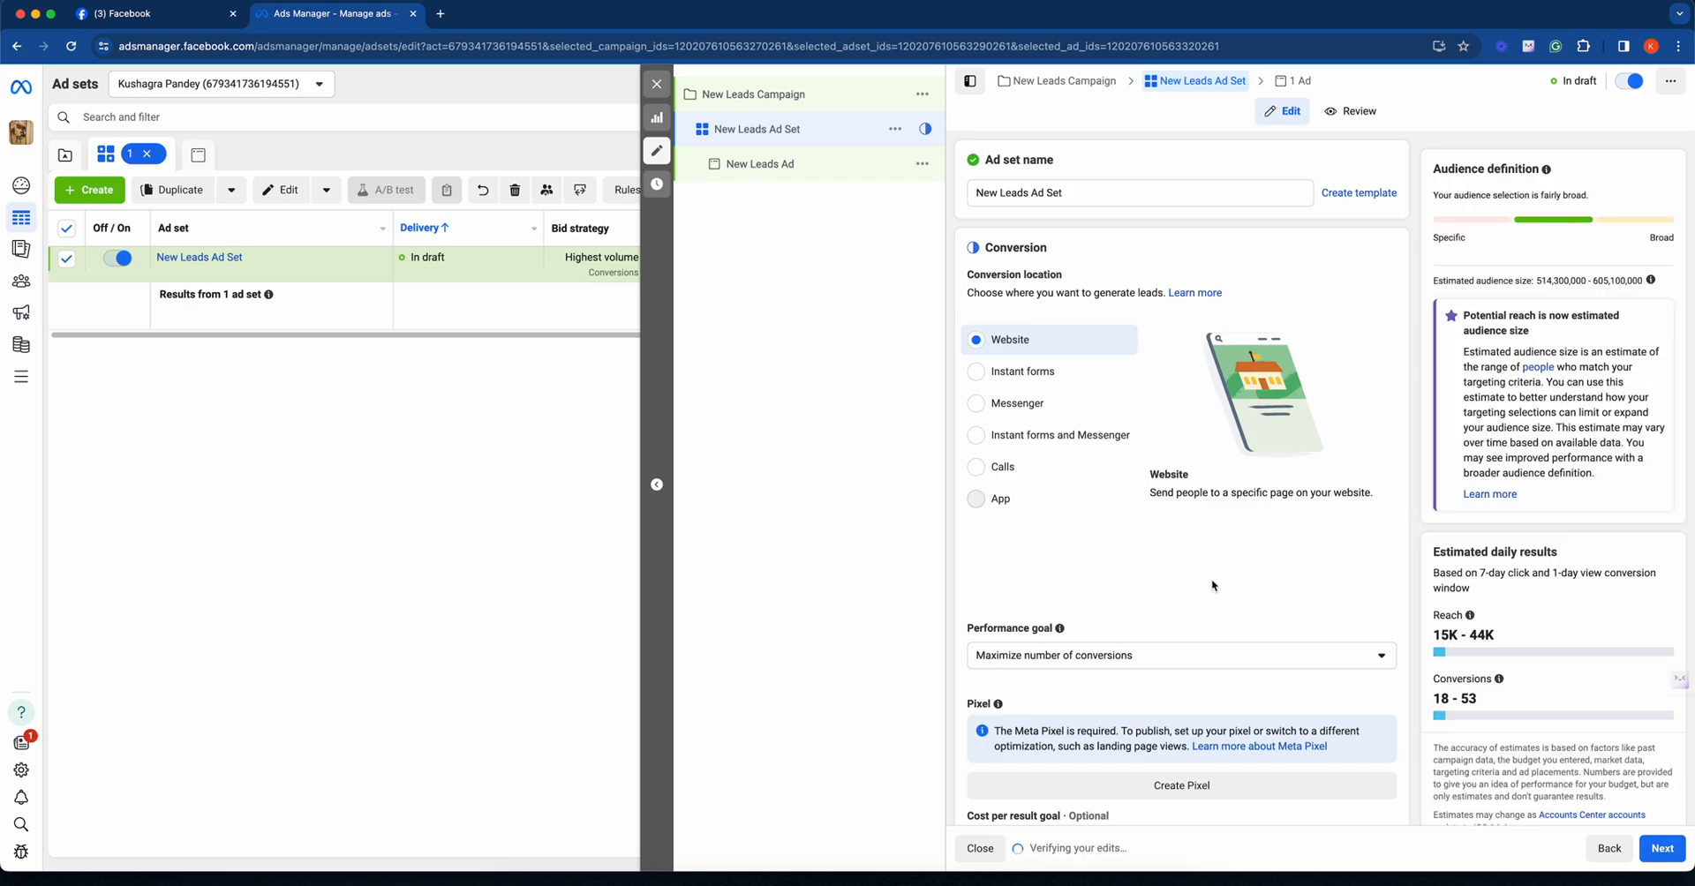
- Set the ad set's daily budget to ₹200
{"action": "scroll", "coordinate": [1212, 584], "scroll_direction": "down", "scroll_amount": 5}
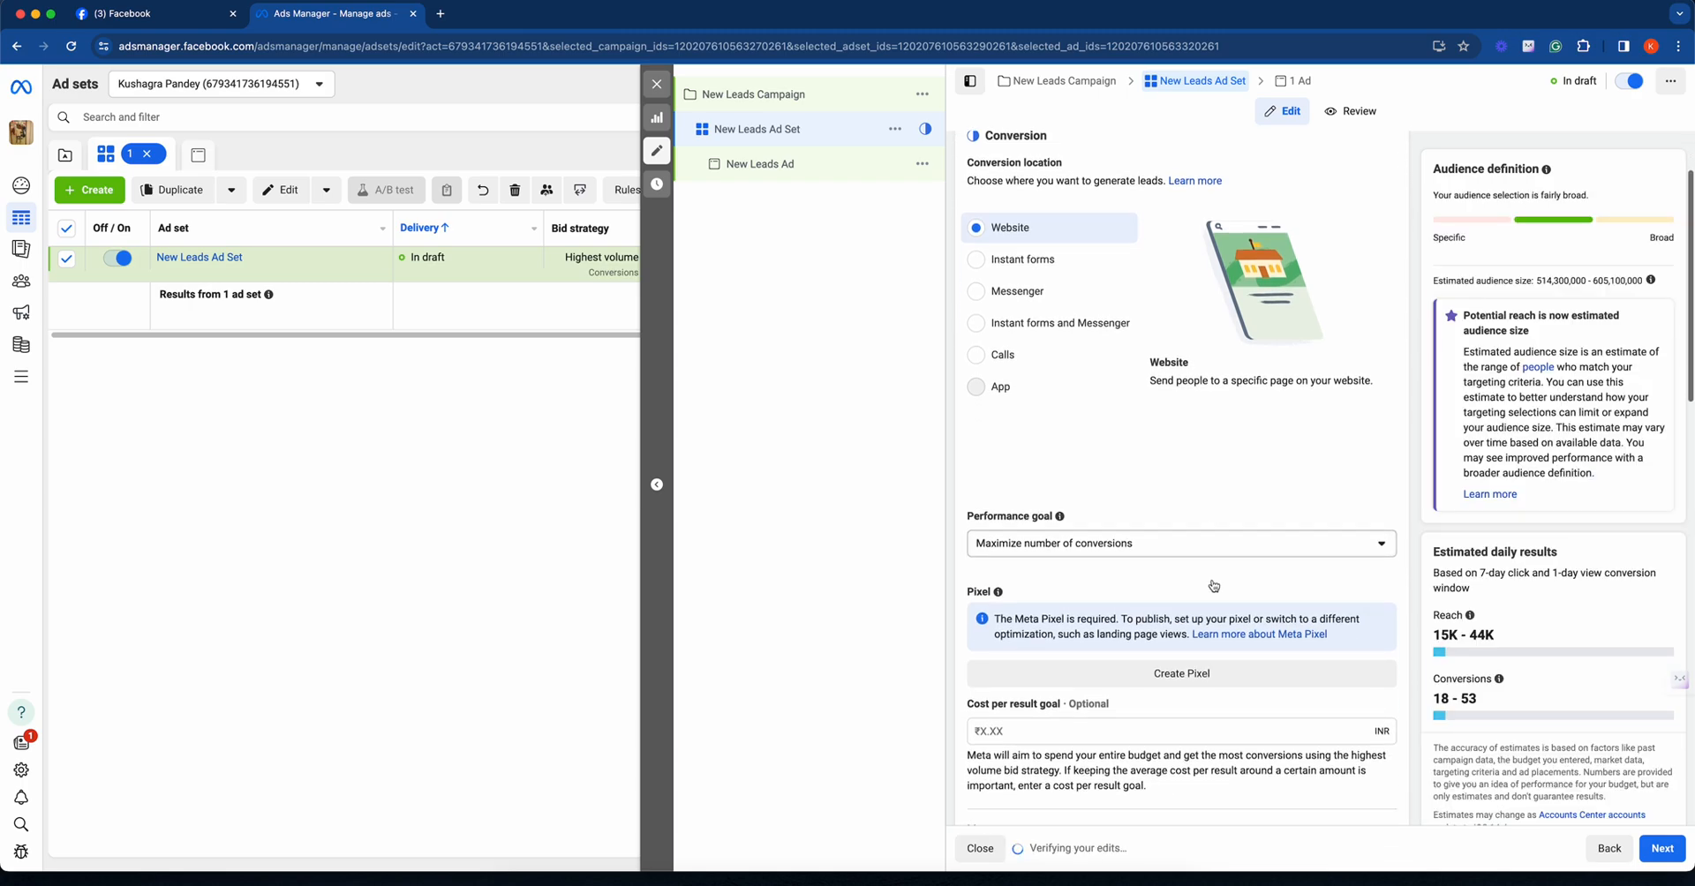
{"action": "scroll", "coordinate": [1212, 585], "scroll_direction": "down", "scroll_amount": 3}
{"action": "scroll", "coordinate": [1211, 580], "scroll_direction": "down", "scroll_amount": 5}
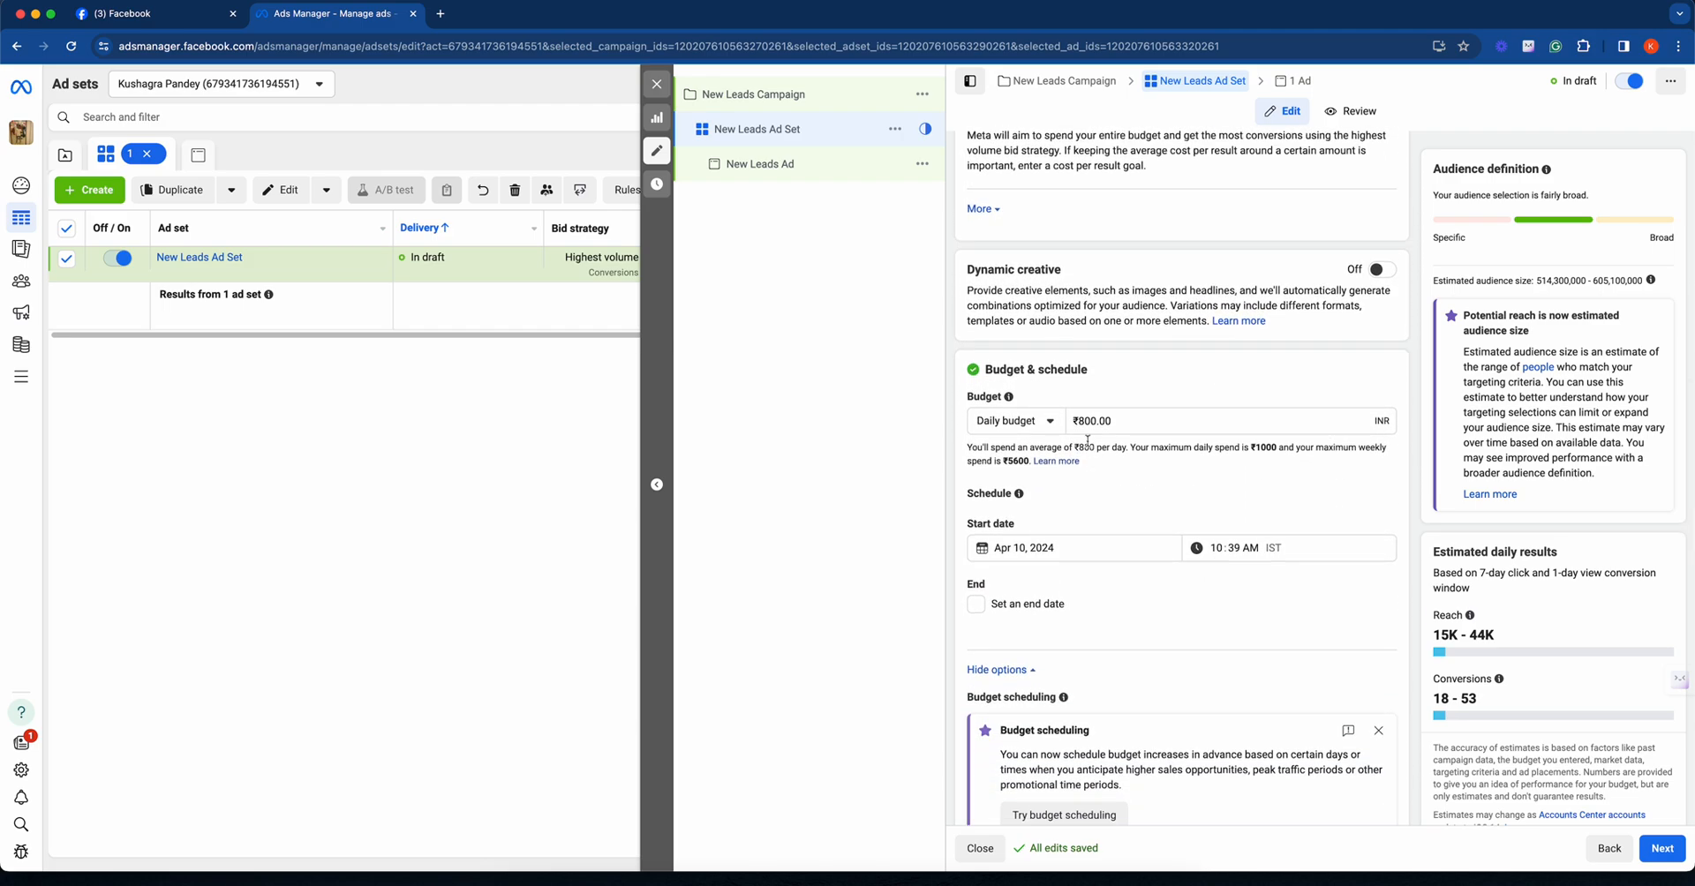
{"action": "left_click", "coordinate": [1086, 422]}
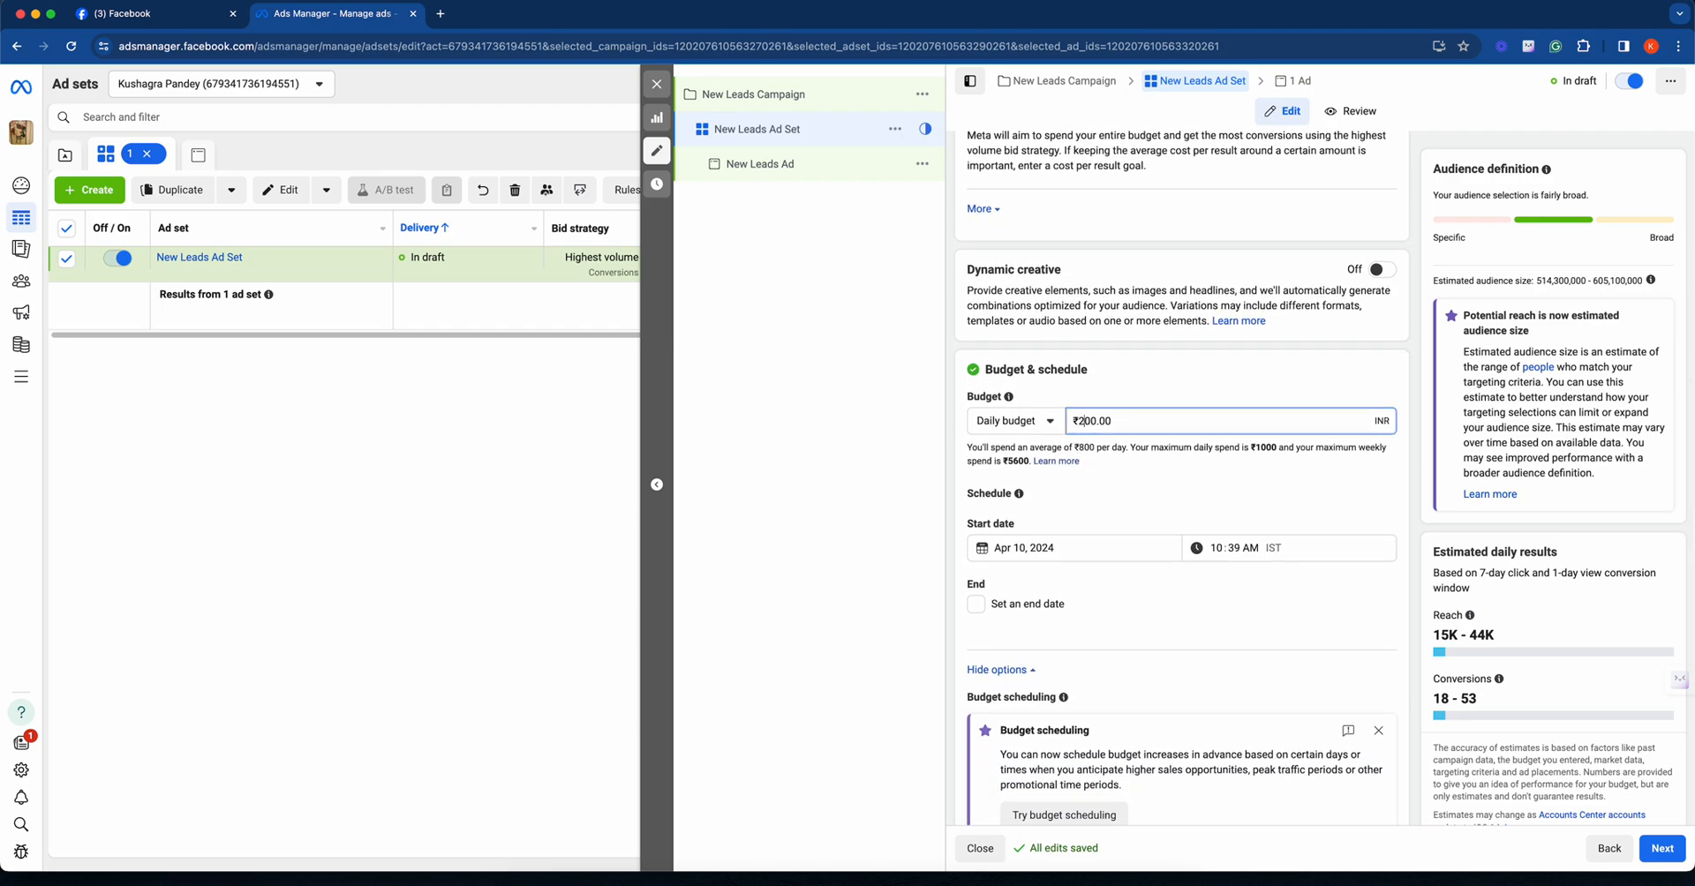
- Expand the additional audience controls and open the optional audience suggestion settings for the Advantage+ audience
{"action": "scroll", "coordinate": [1131, 495], "scroll_direction": "down", "scroll_amount": 1}
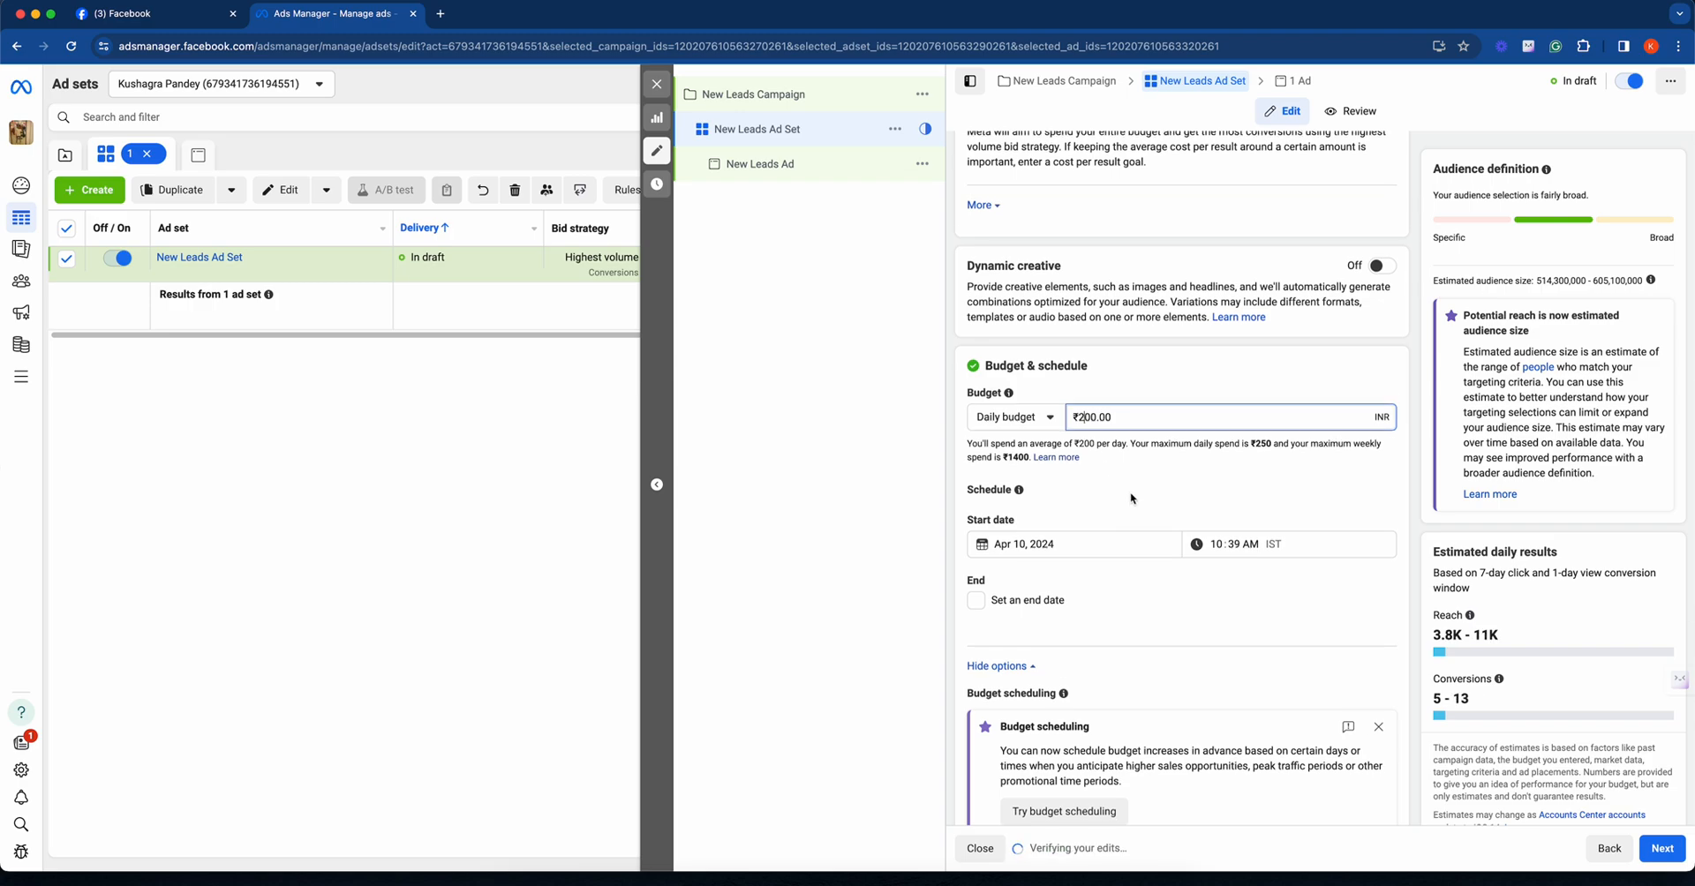
{"action": "scroll", "coordinate": [1131, 497], "scroll_direction": "down", "scroll_amount": 2}
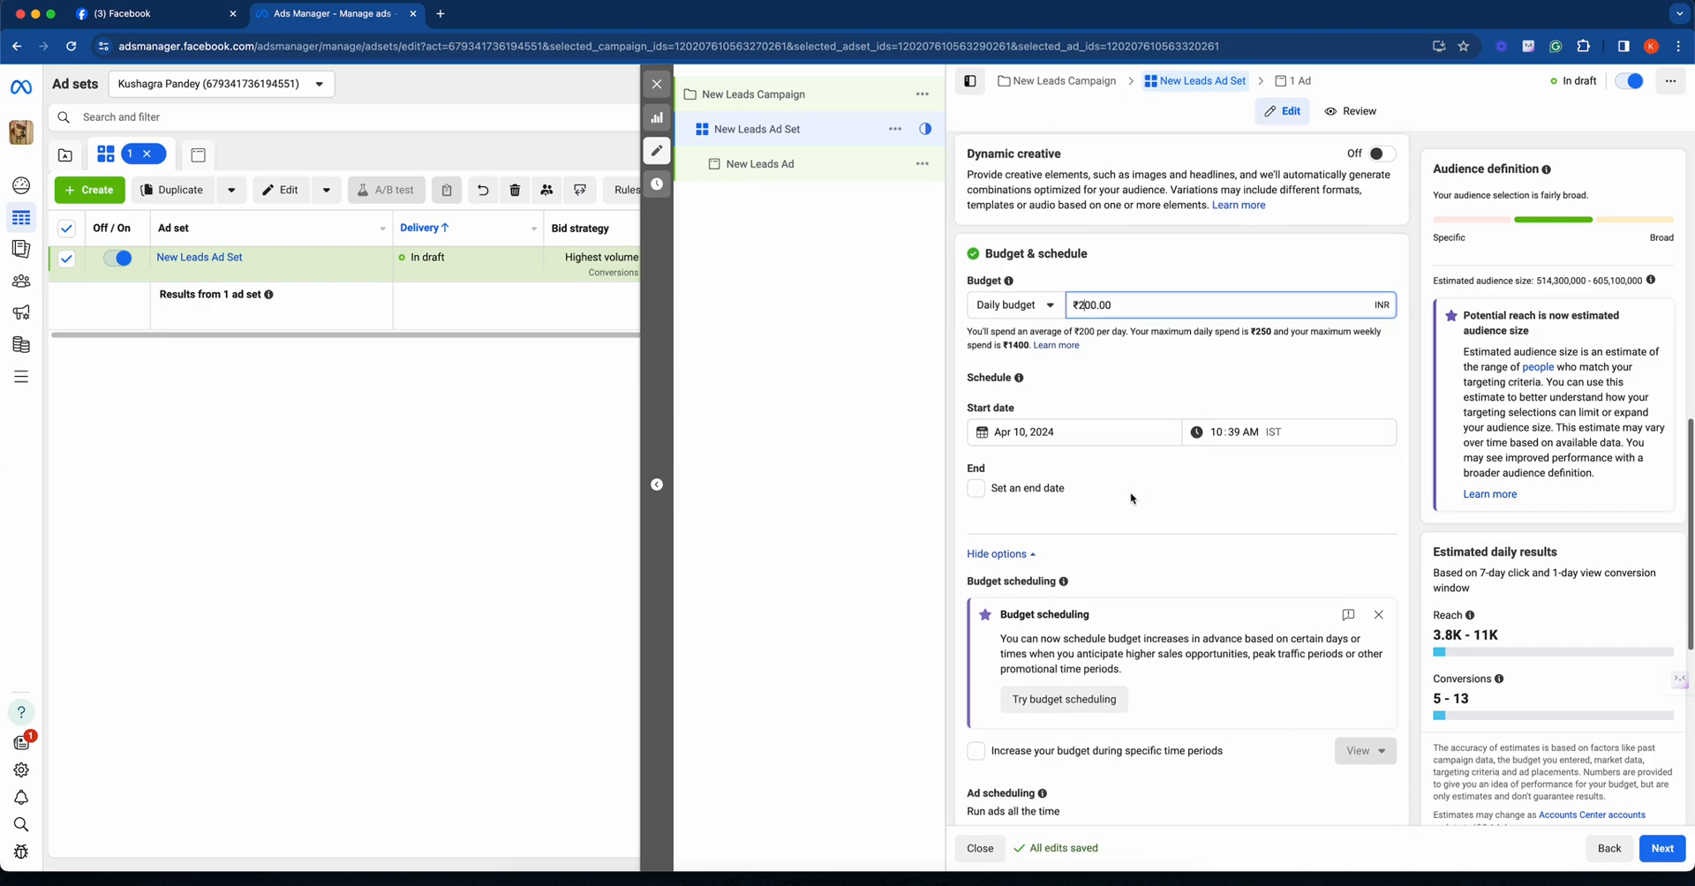
{"action": "scroll", "coordinate": [1131, 499], "scroll_direction": "down", "scroll_amount": 5}
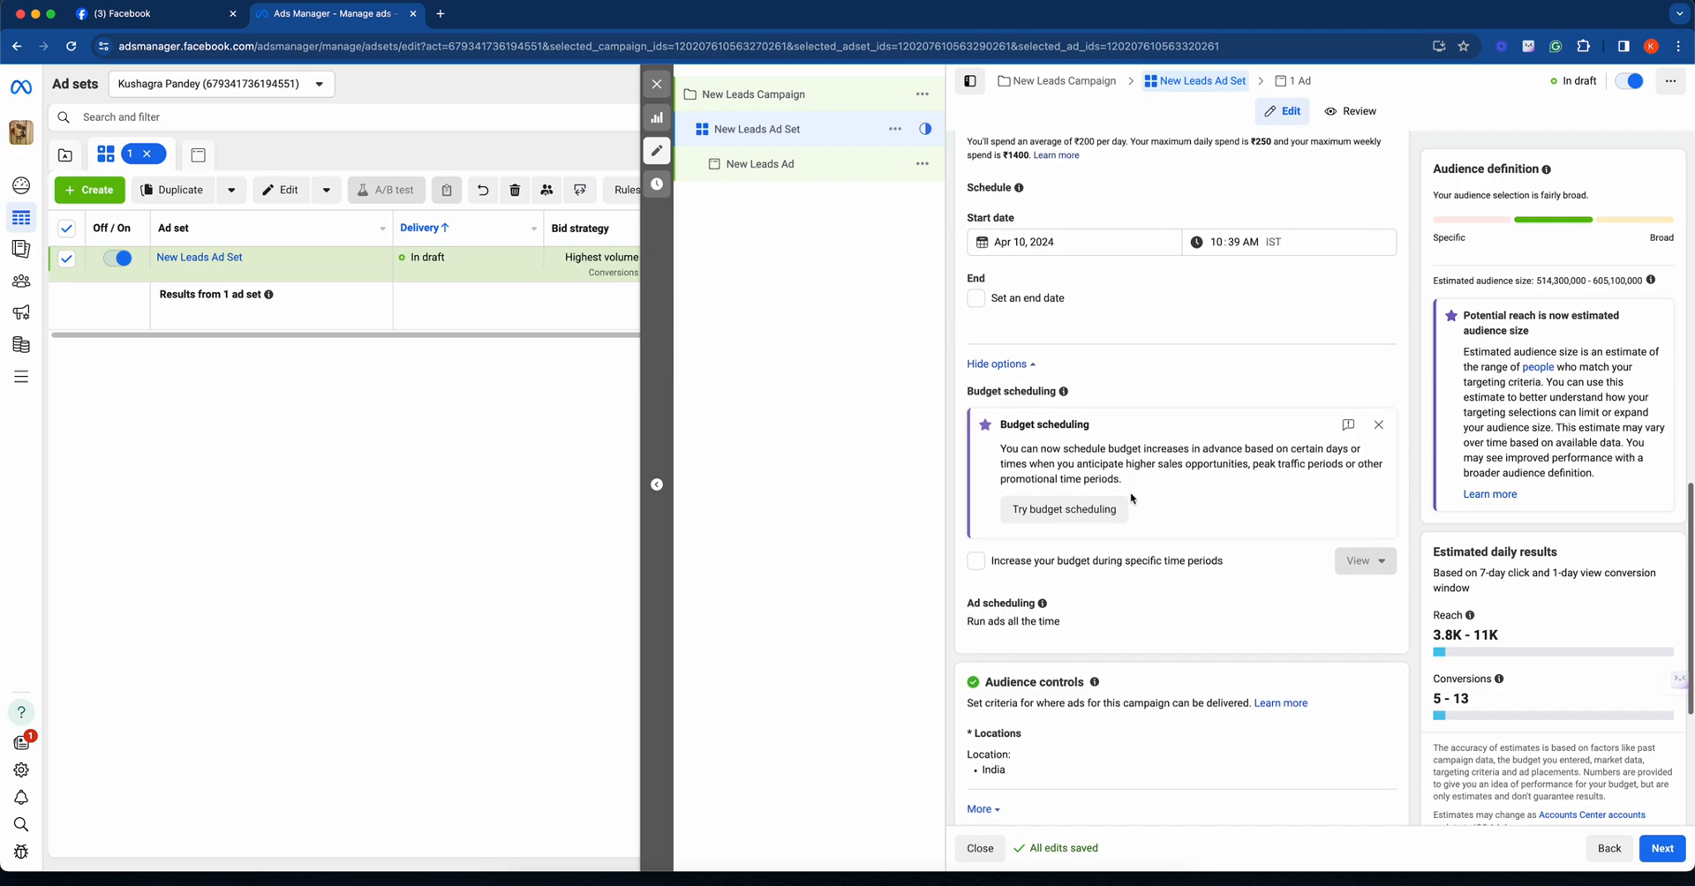
{"action": "scroll", "coordinate": [1133, 499], "scroll_direction": "down", "scroll_amount": 5}
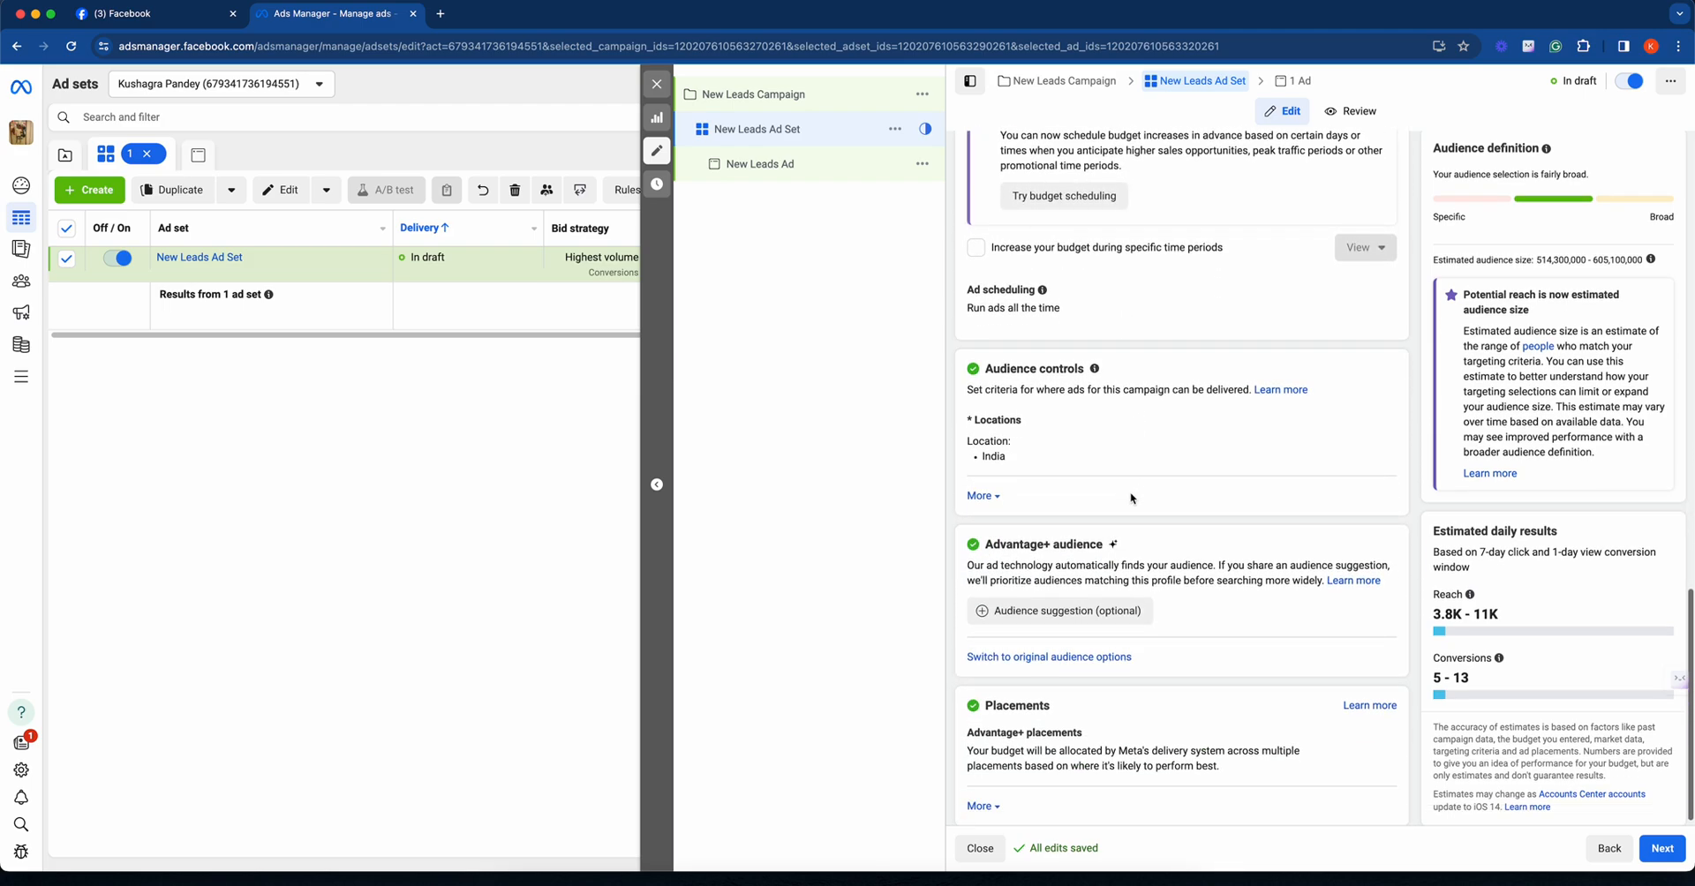
{"action": "left_click", "coordinate": [982, 486]}
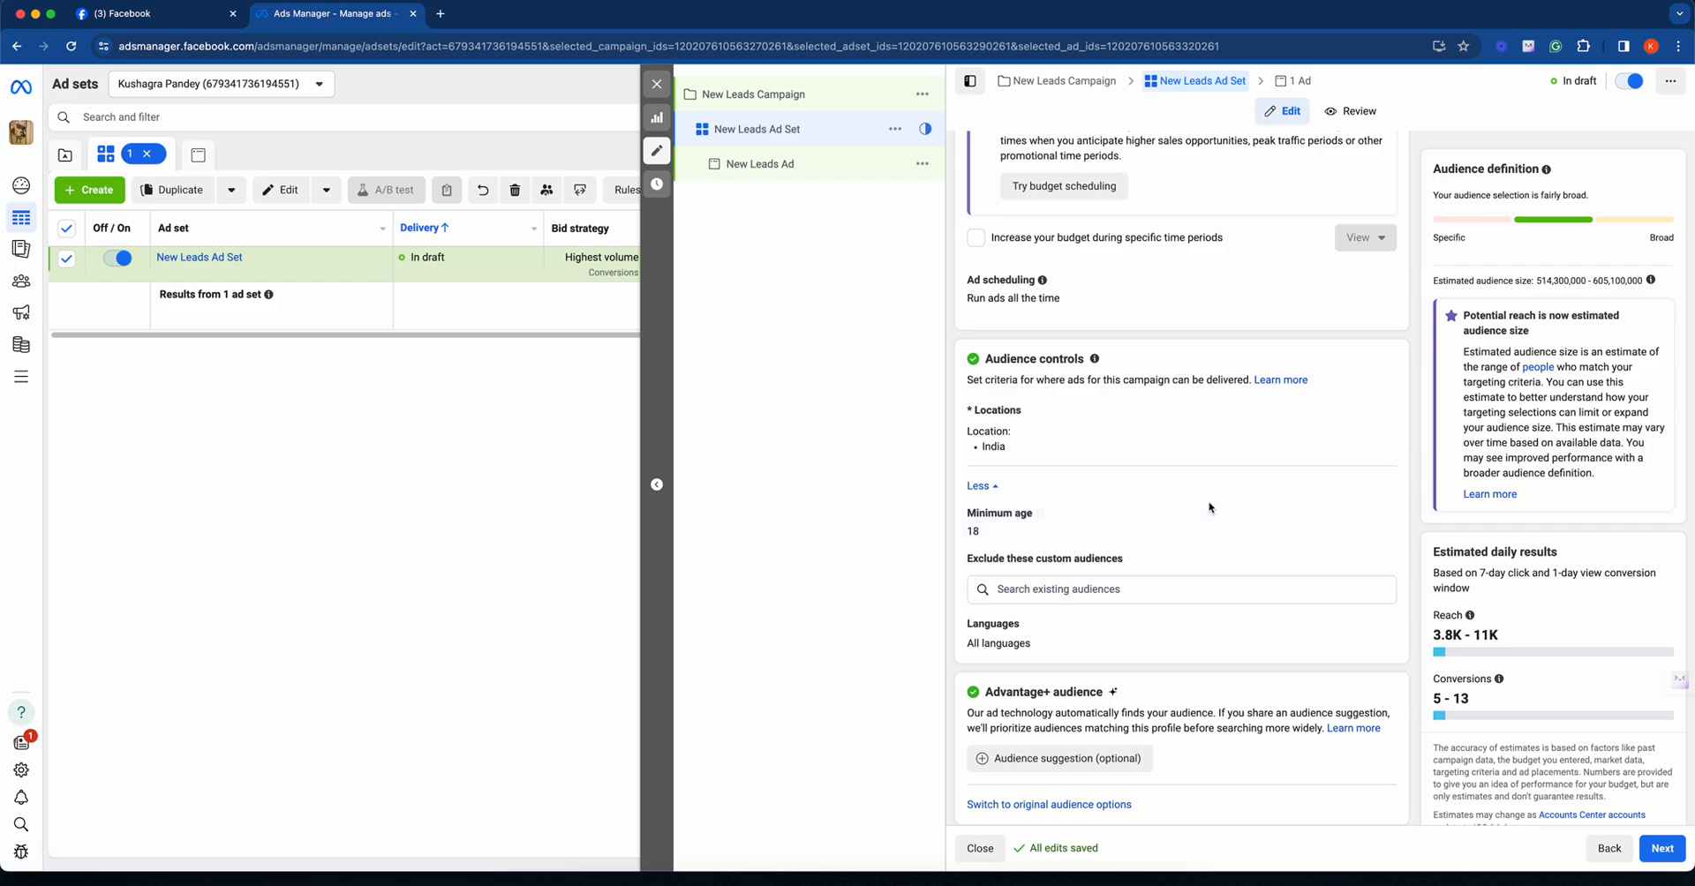
{"action": "scroll", "coordinate": [1266, 560], "scroll_direction": "down", "scroll_amount": 3}
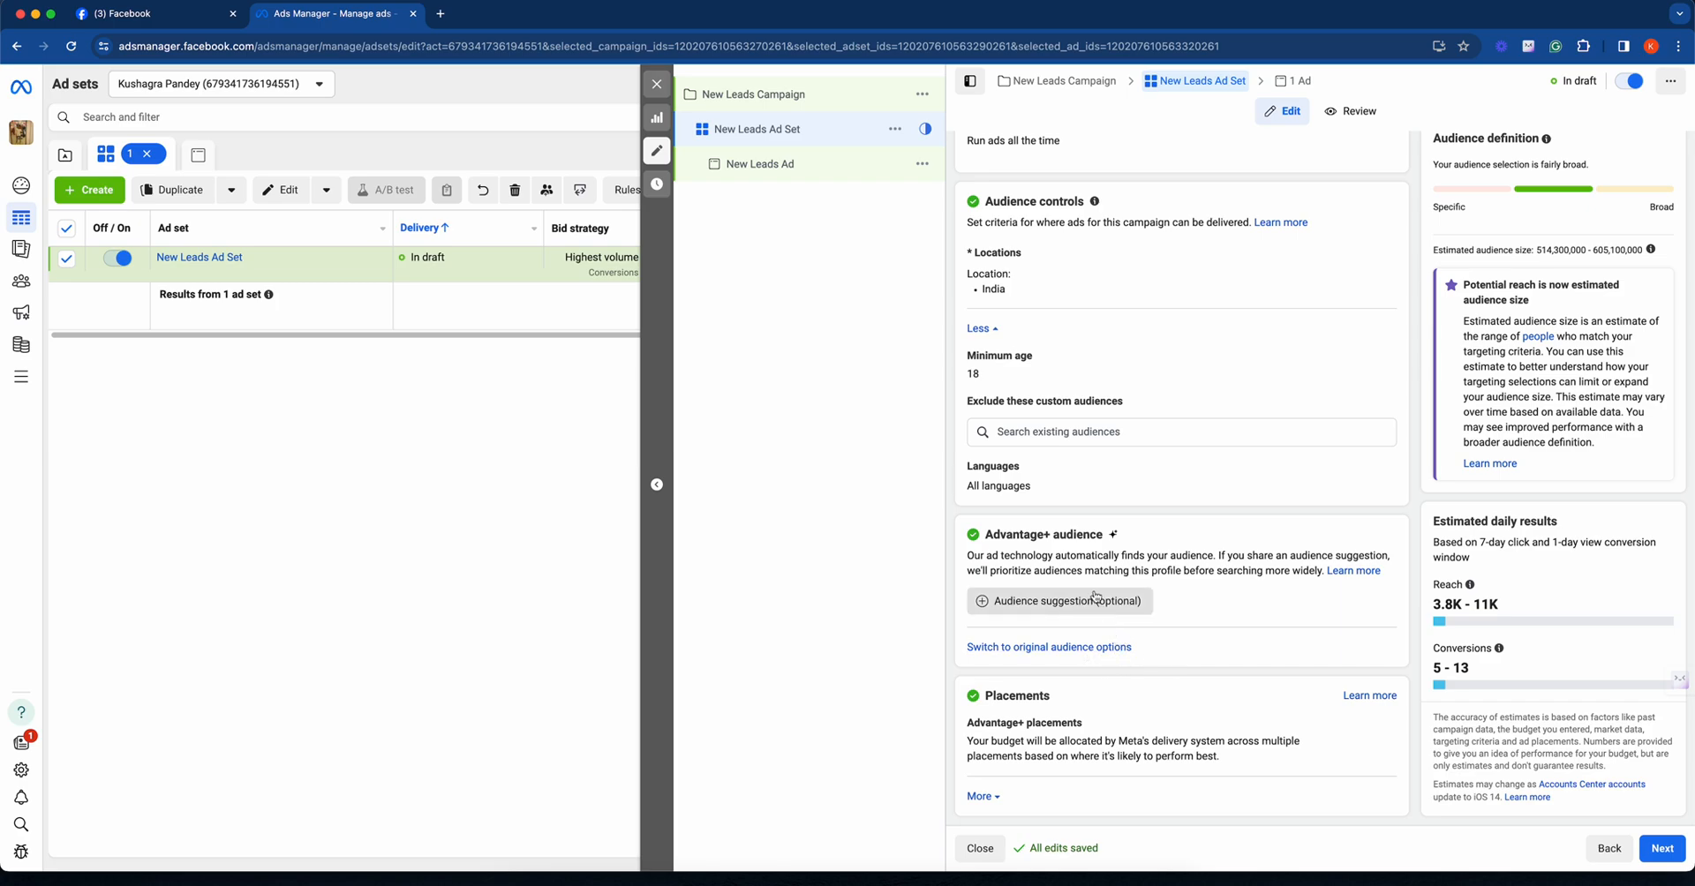
{"action": "left_click", "coordinate": [1061, 600]}
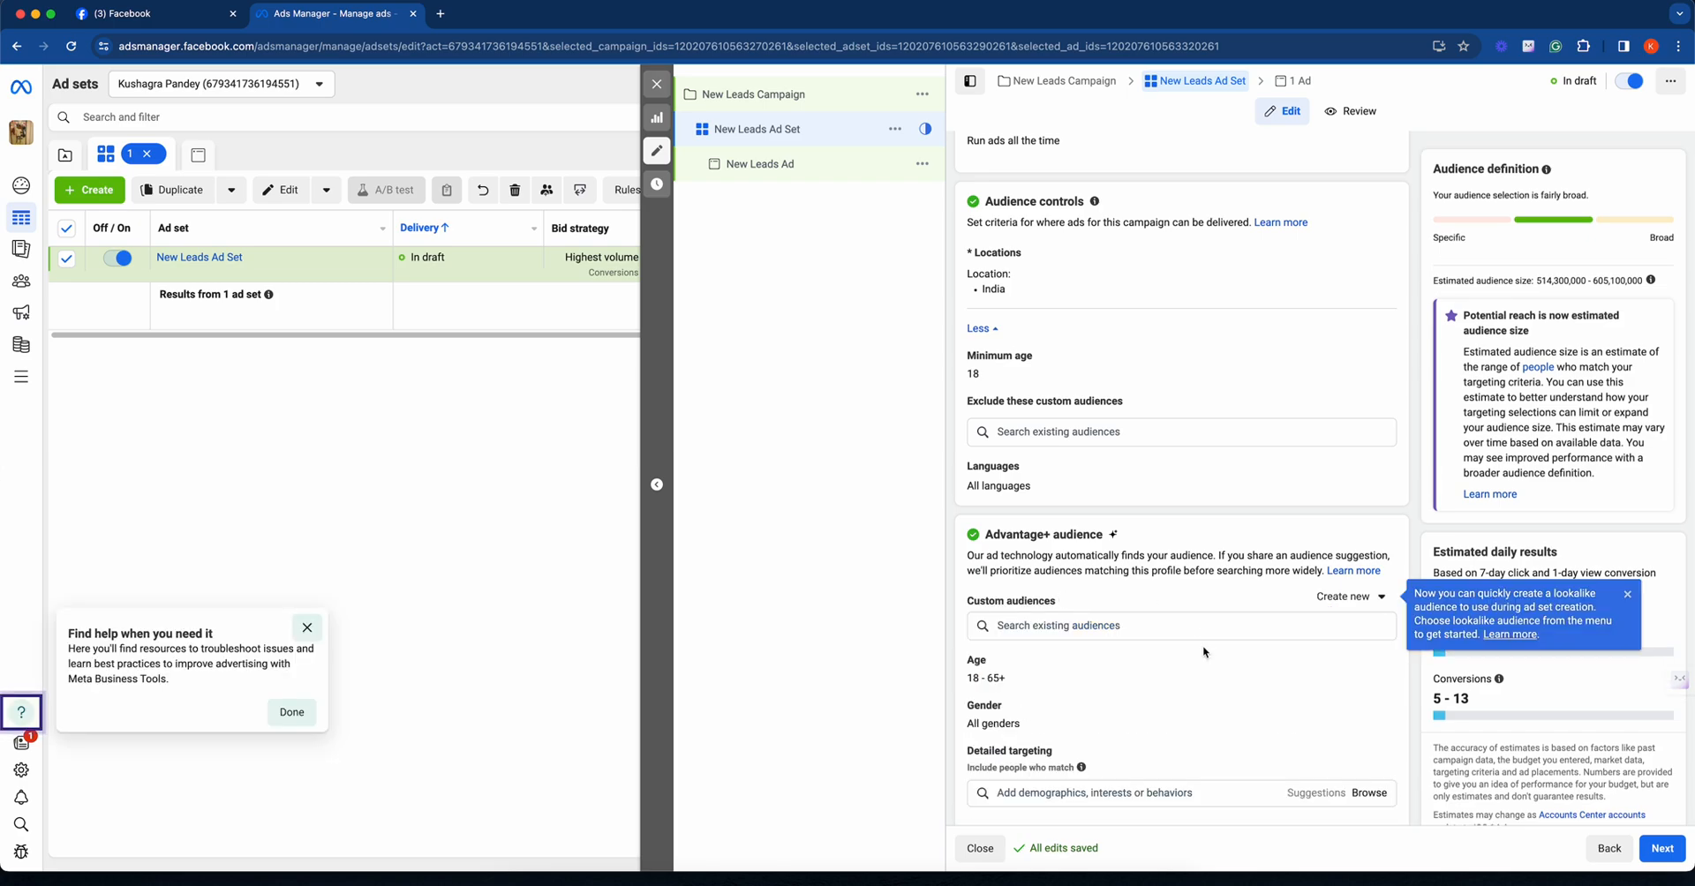
{"action": "scroll", "coordinate": [1200, 654], "scroll_direction": "down", "scroll_amount": 3}
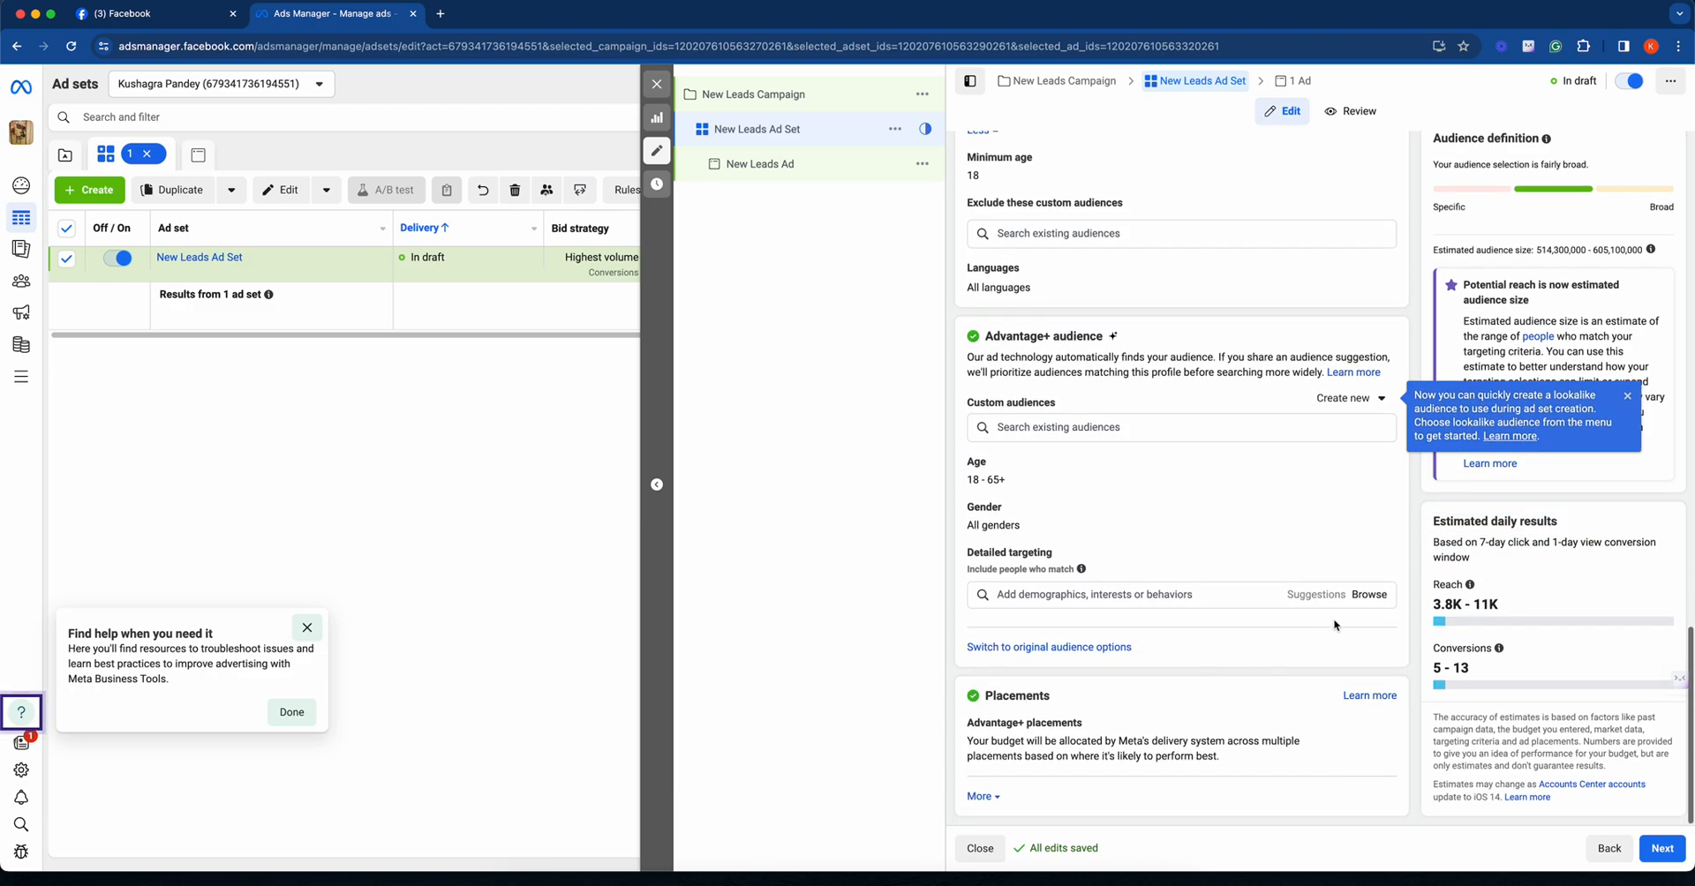
{"action": "left_click", "coordinate": [1039, 431]}
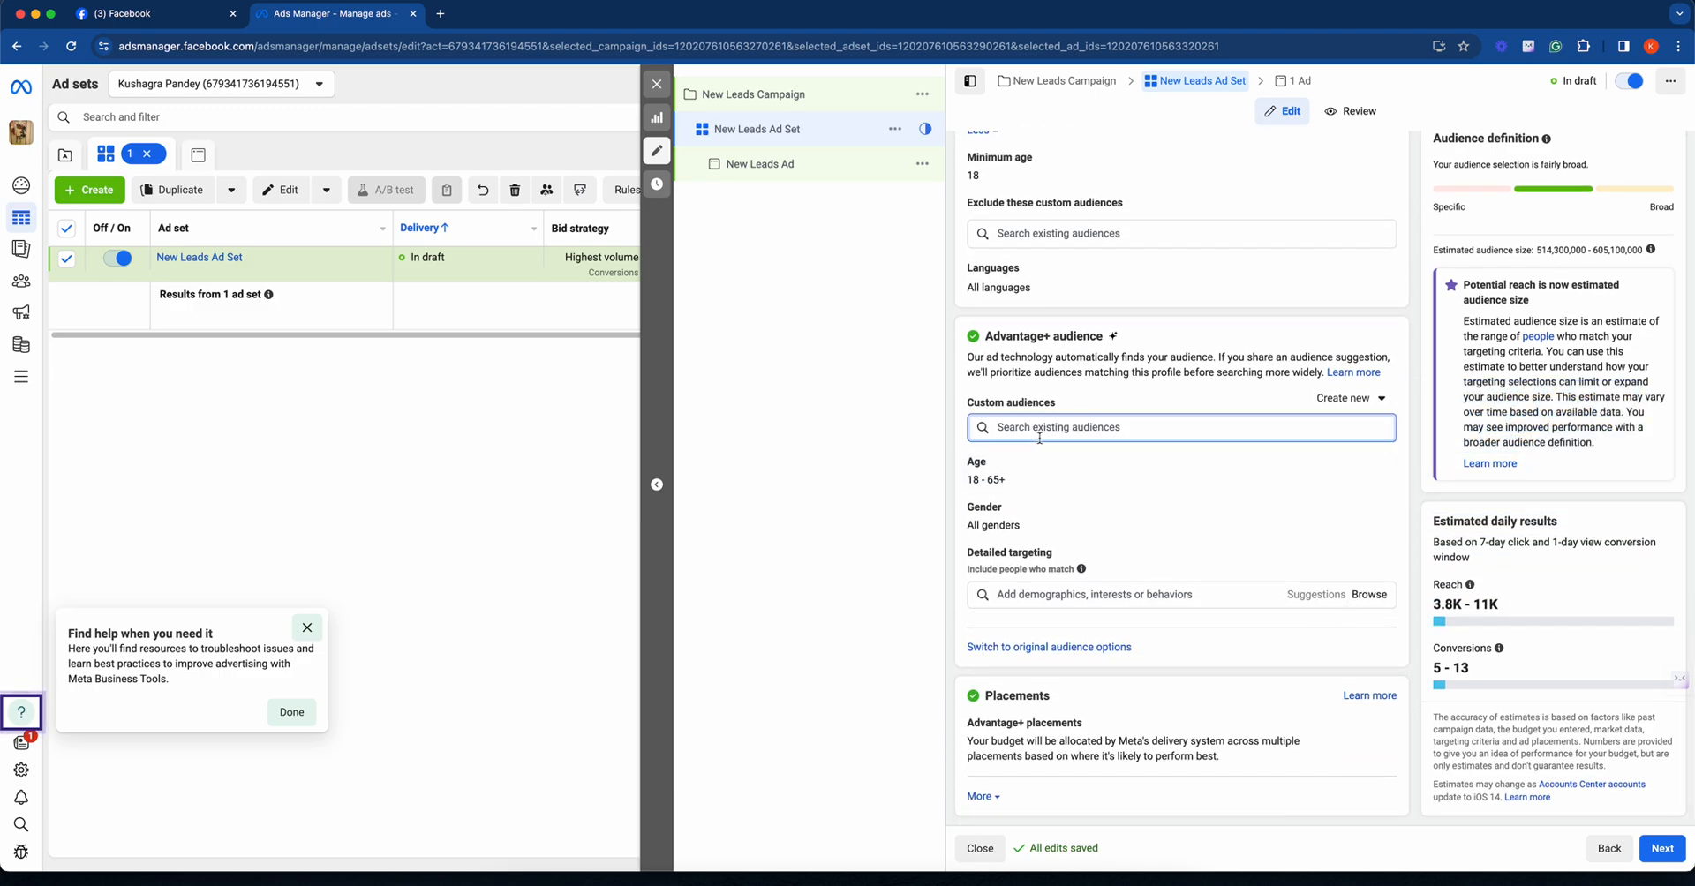
{"action": "type", "text": "gaey vayner"}
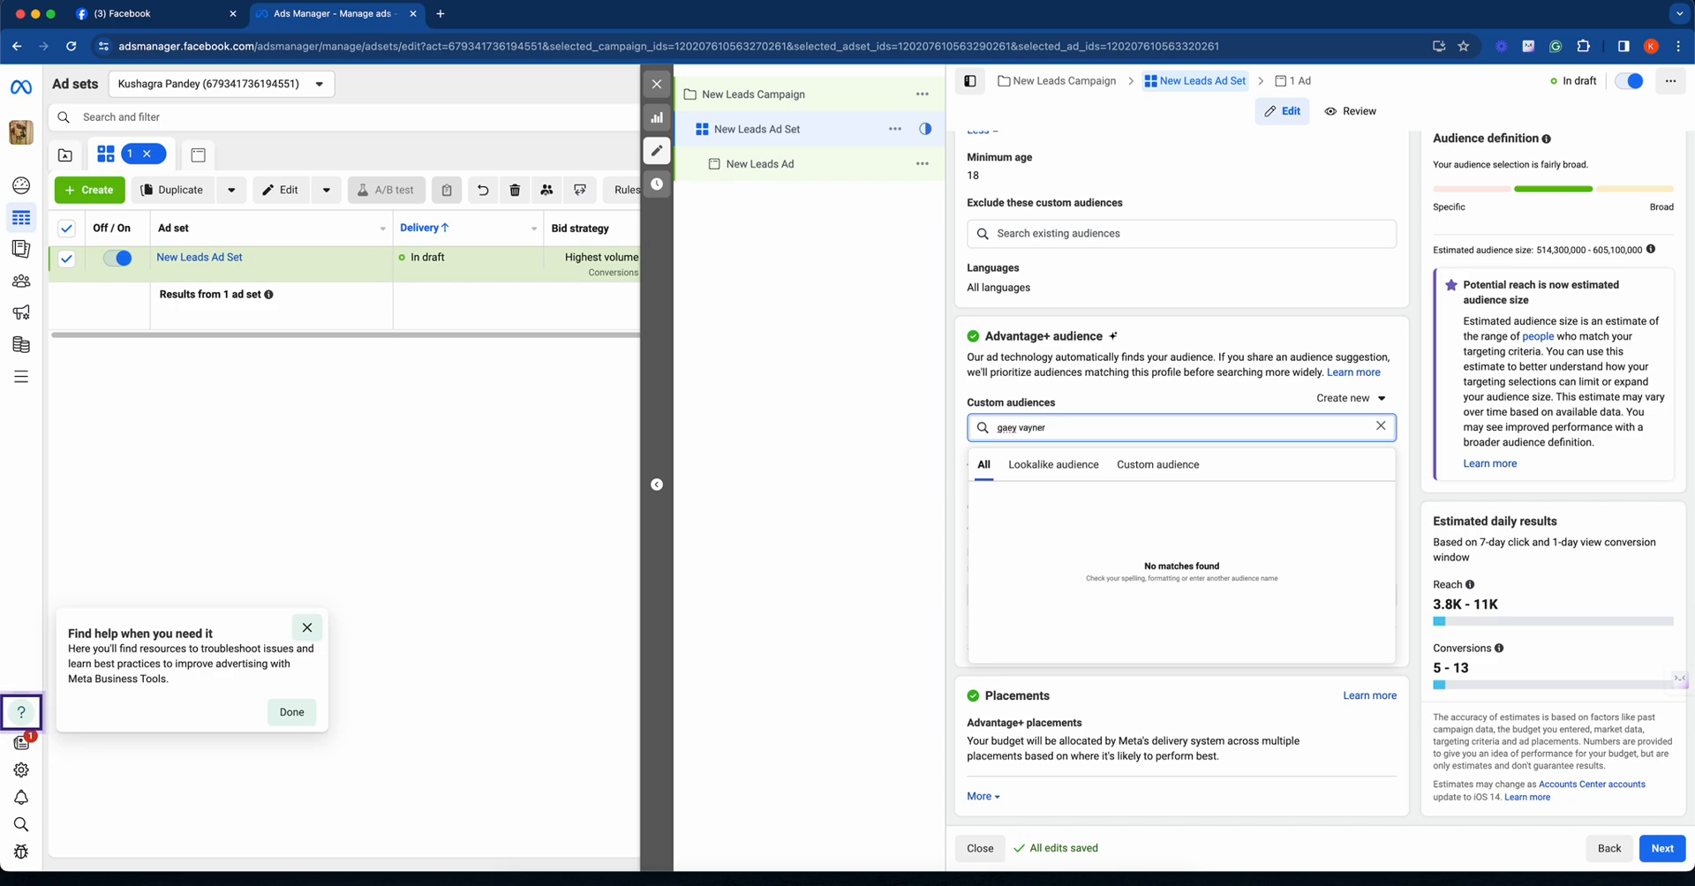
{"action": "key", "text": "BackSpace"}
{"action": "key", "text": "BackSpace"}
{"action": "key", "text": "BackSpace"}
{"action": "key", "text": "BackSpace"}
{"action": "key", "text": "BackSpace"}
{"action": "type", "text": "ry vay"}
{"action": "key", "text": "super+a"}
{"action": "key", "text": "BackSpace"}
{"action": "type", "text": "internet"}
{"action": "key", "text": "super+a"}
{"action": "key", "text": "BackSpace"}
{"action": "left_click", "coordinate": [1142, 407]}
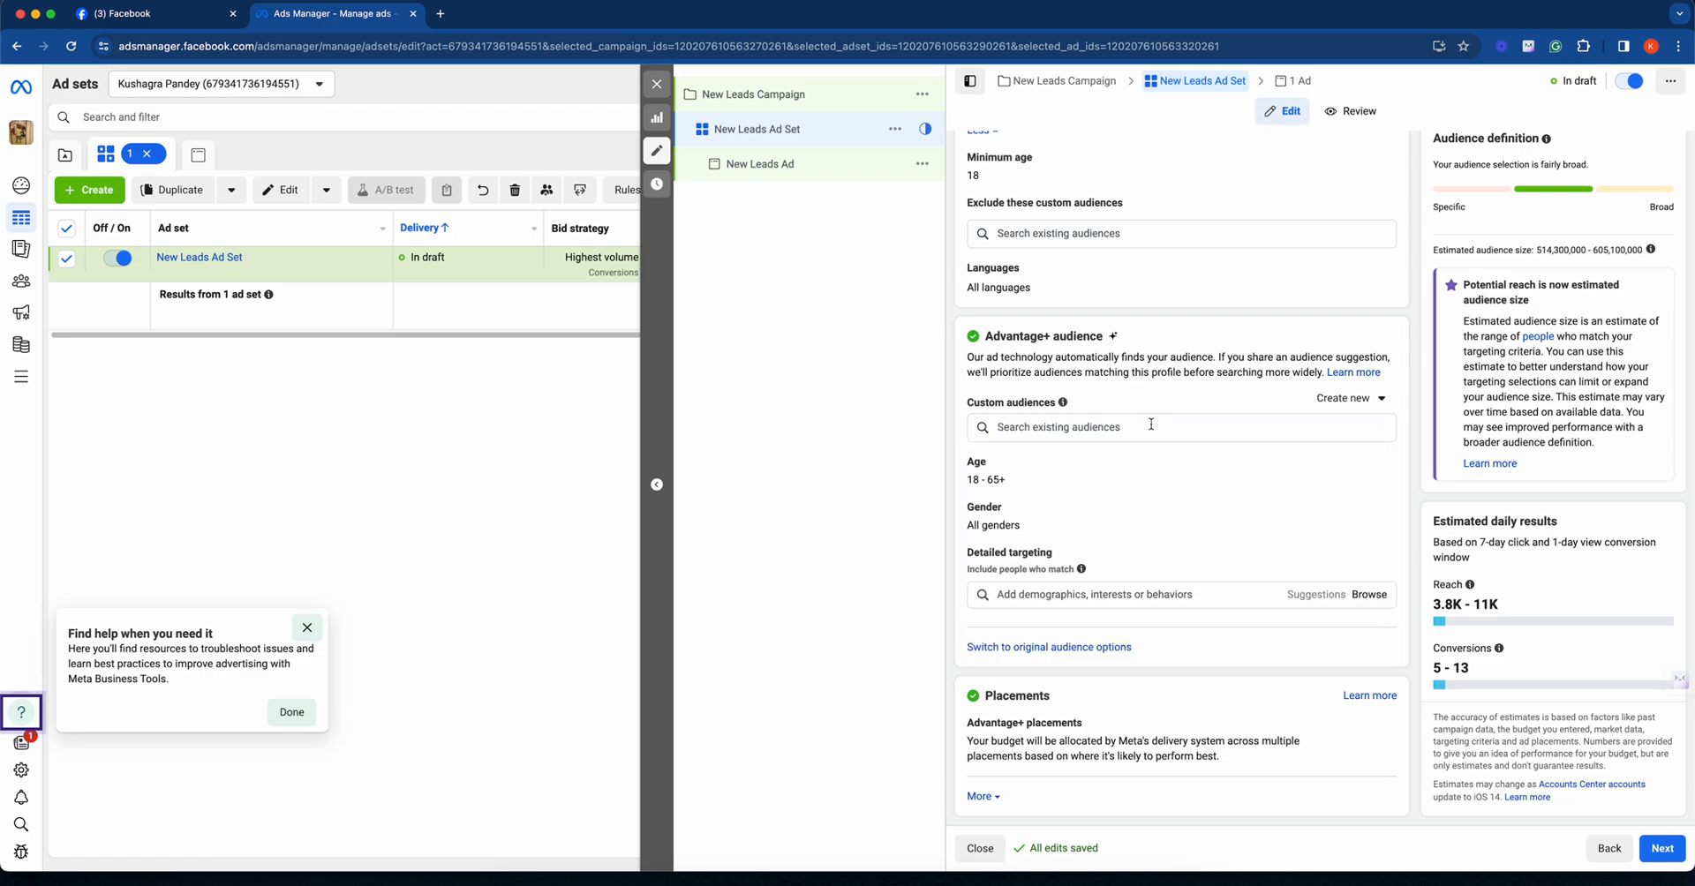
- Search detailed targeting for "gary vayner" and add the Gary Vaynerchuk (marketing) interest
{"action": "left_click", "coordinate": [1097, 595]}
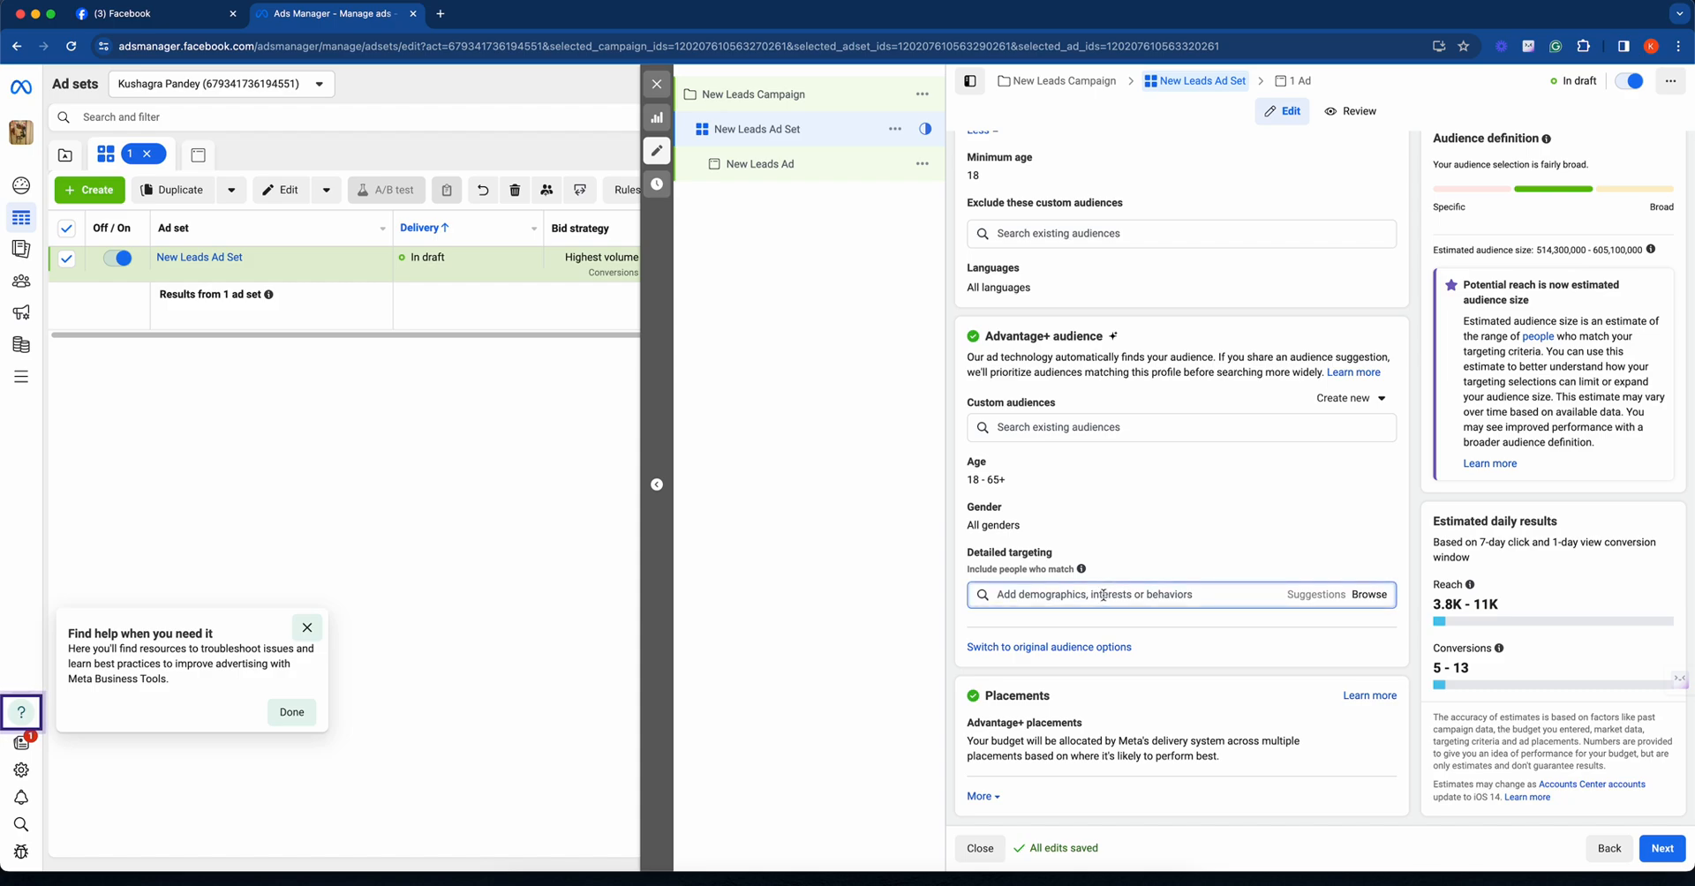
{"action": "type", "text": "gary vayner"}
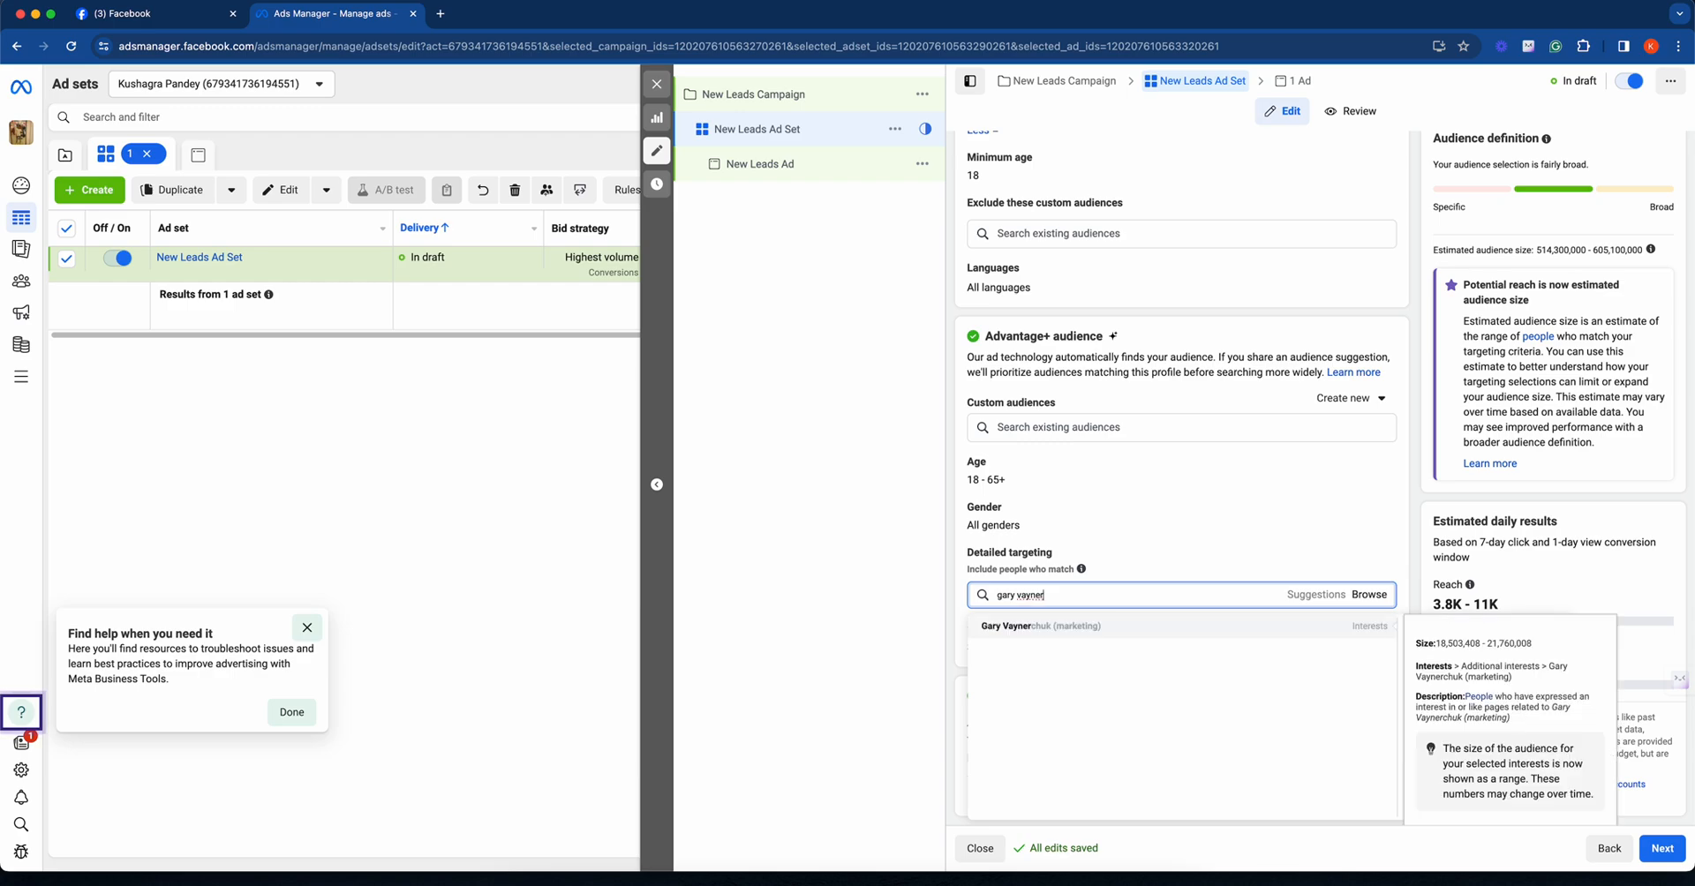
{"action": "left_click", "coordinate": [1109, 626]}
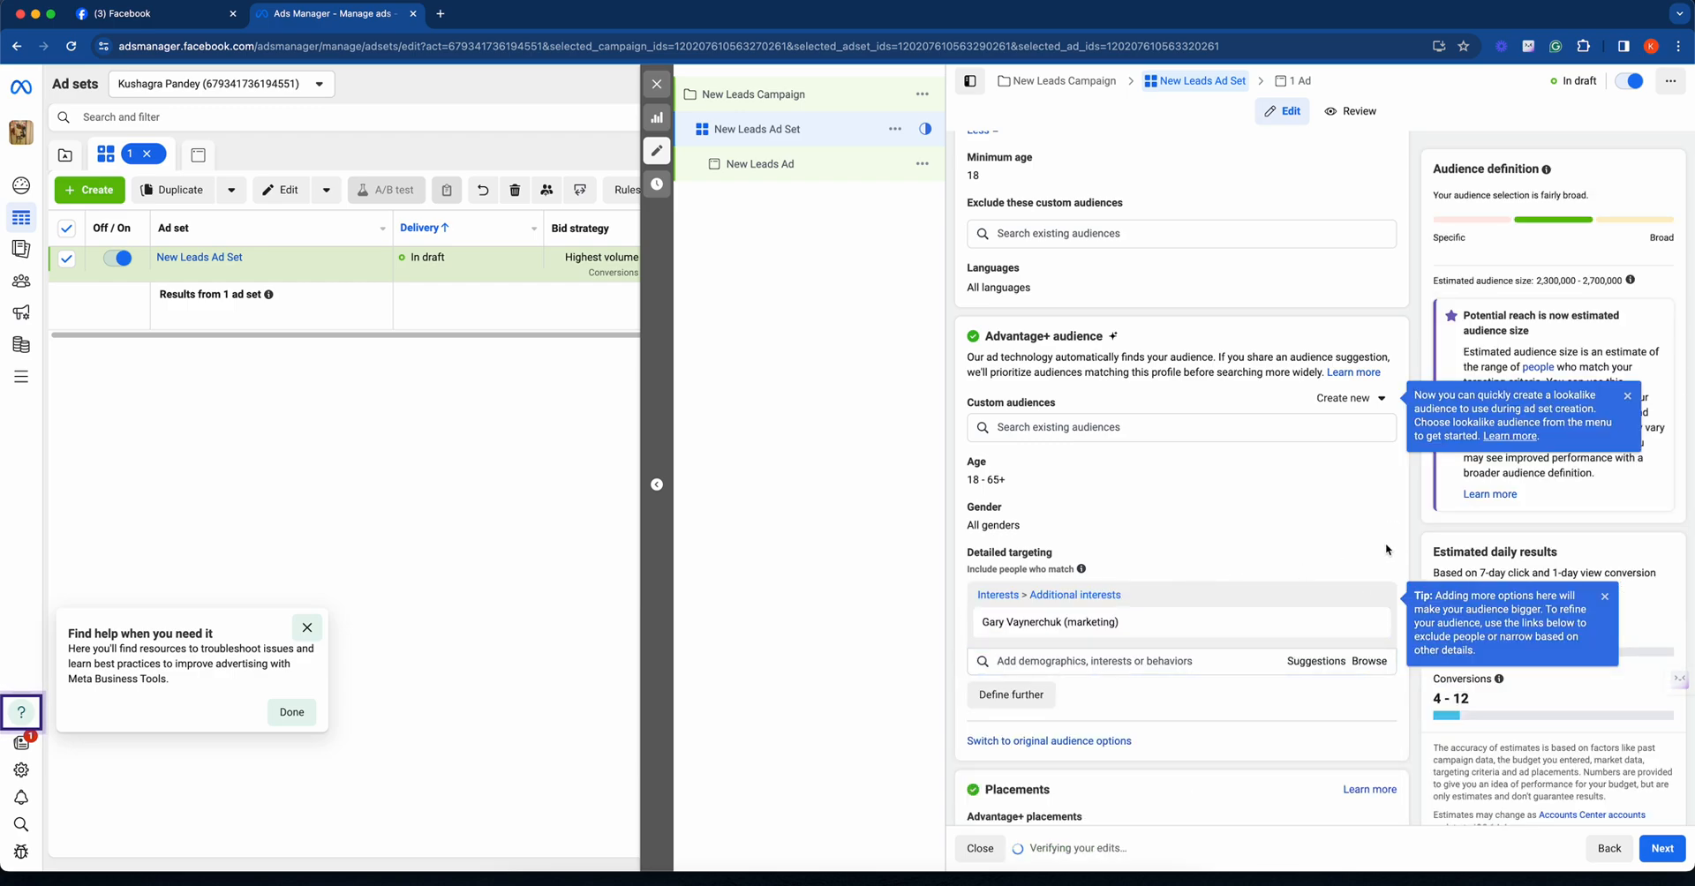
{"action": "scroll", "coordinate": [1387, 543], "scroll_direction": "down", "scroll_amount": 2}
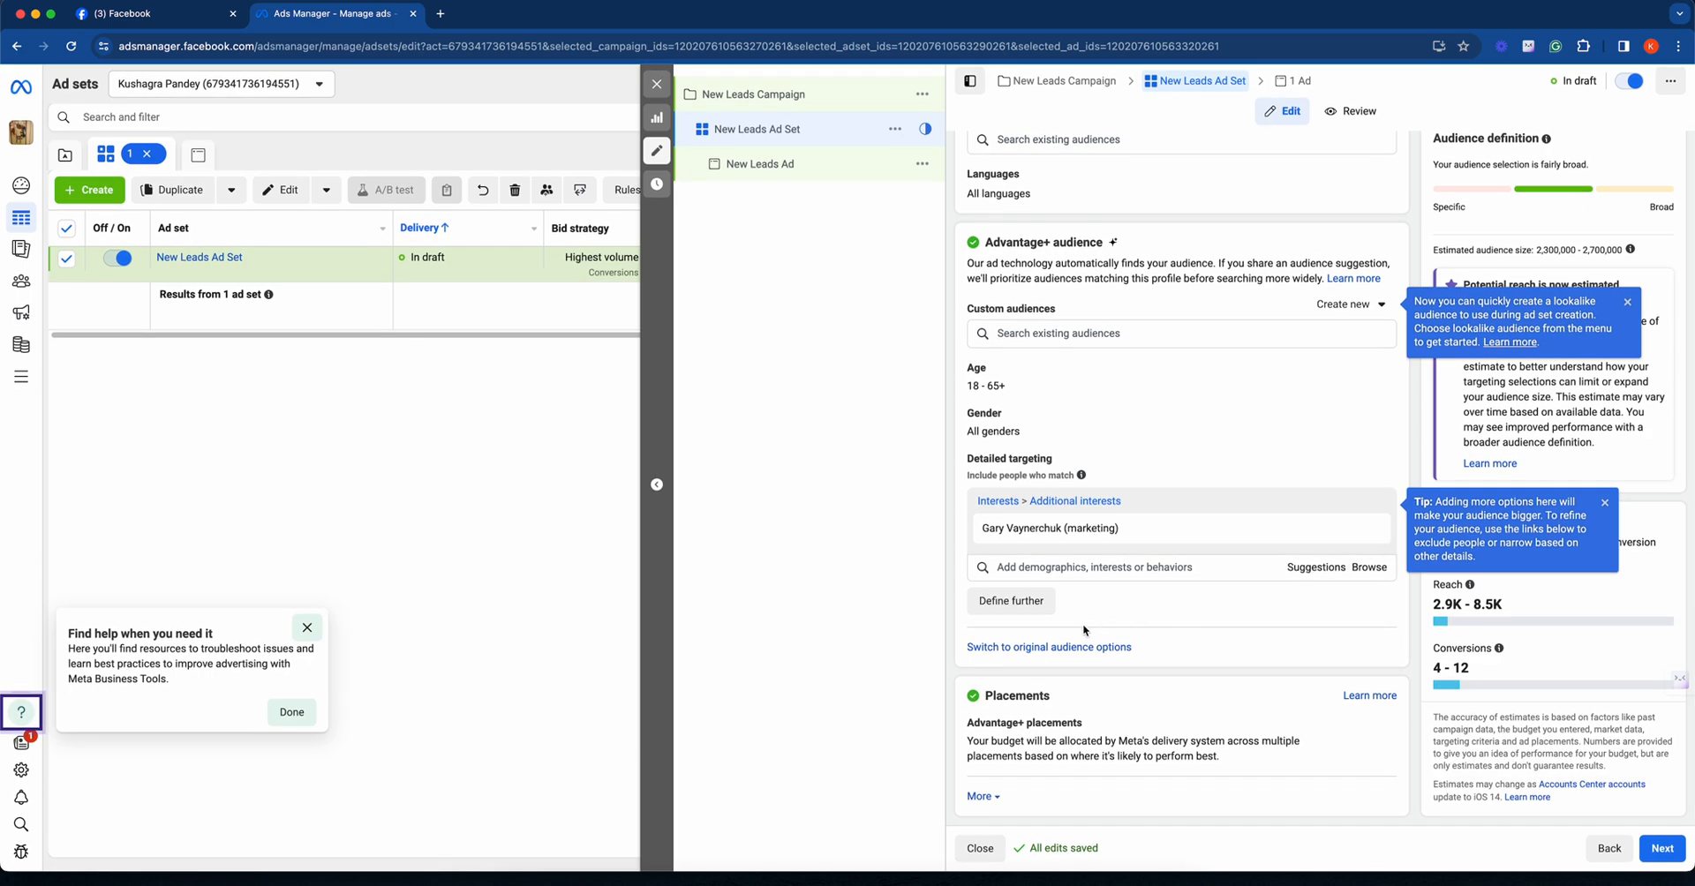
- Continue to the ad settings and upload Extra Benefits (2).png from the Downloads folder as the ad image
{"action": "left_click", "coordinate": [1661, 848]}
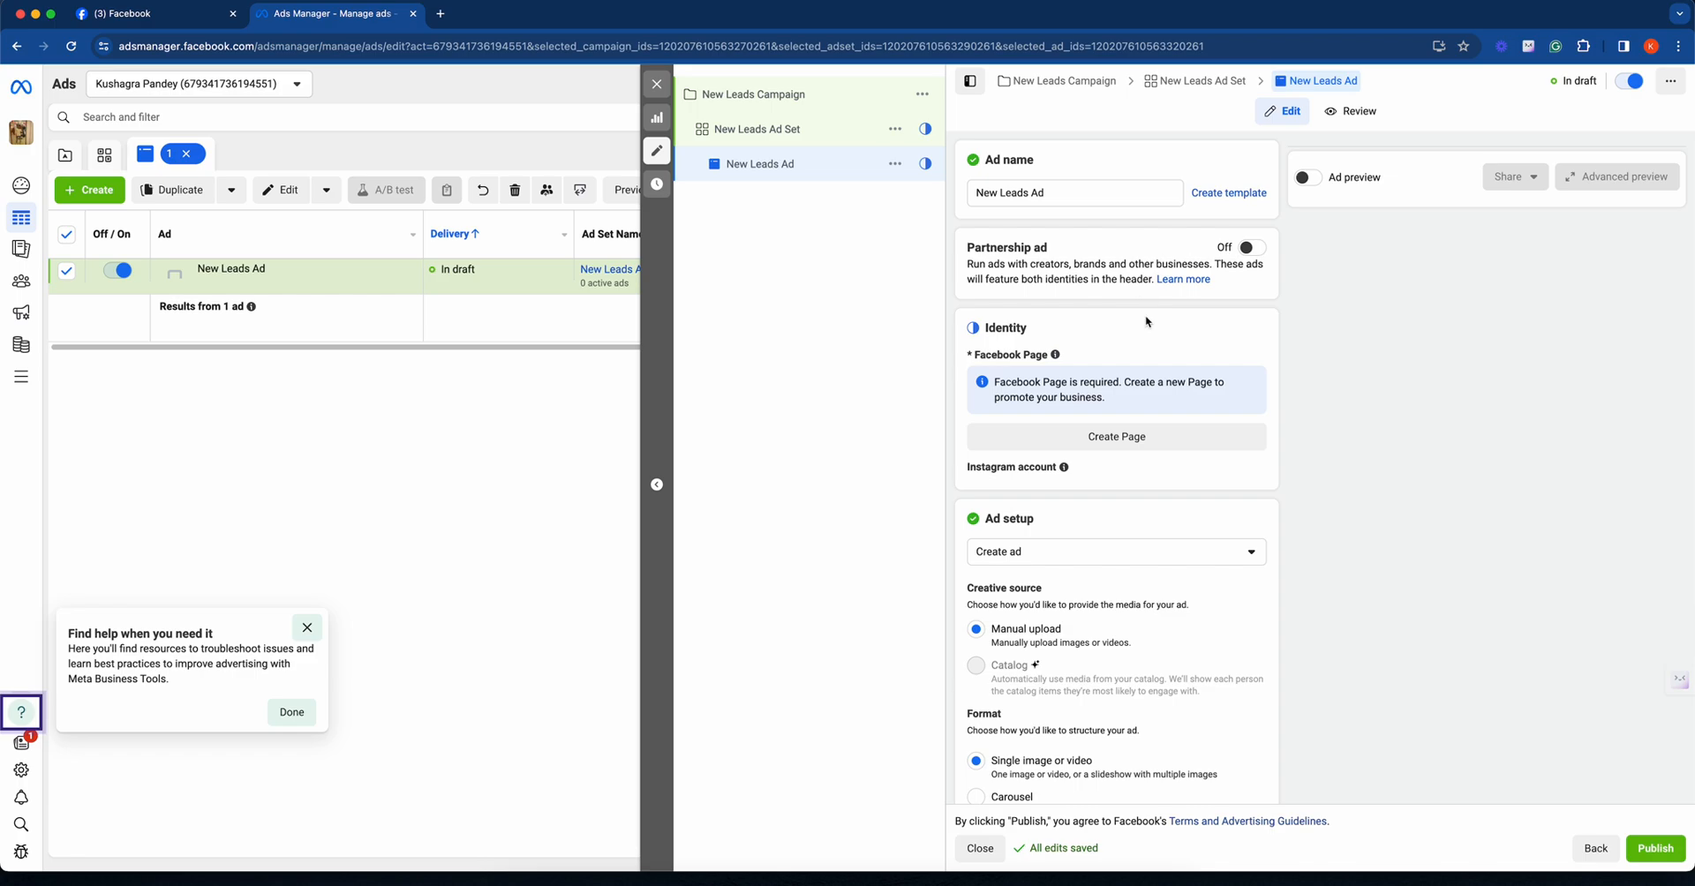
{"action": "scroll", "coordinate": [1170, 361], "scroll_direction": "down", "scroll_amount": 5}
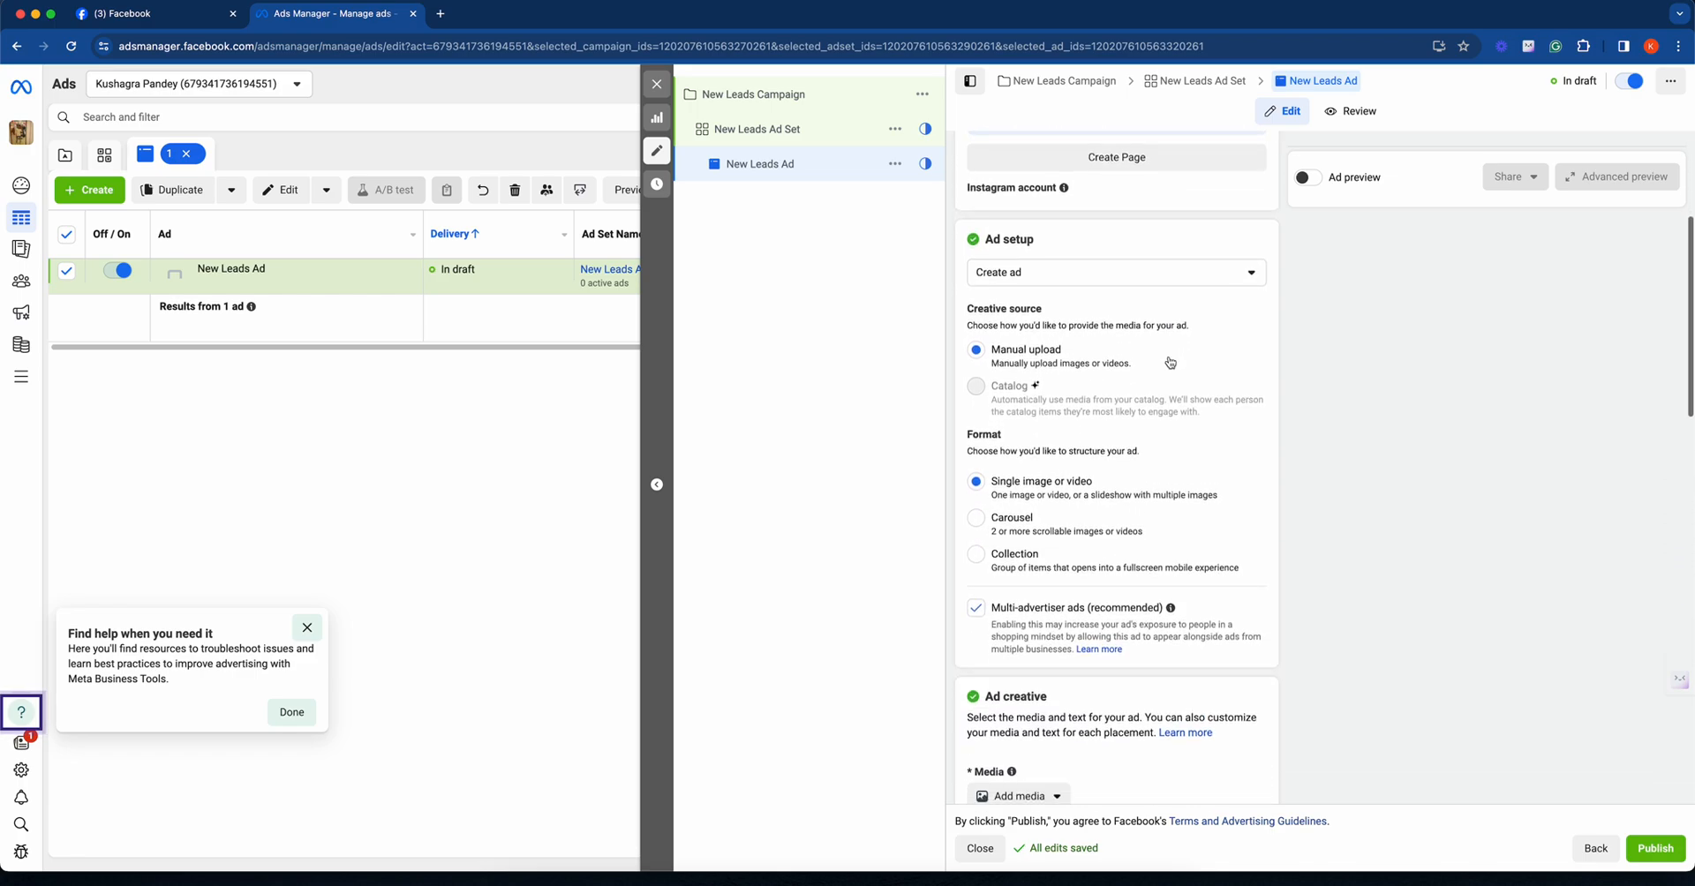
{"action": "scroll", "coordinate": [1170, 361], "scroll_direction": "down", "scroll_amount": 1}
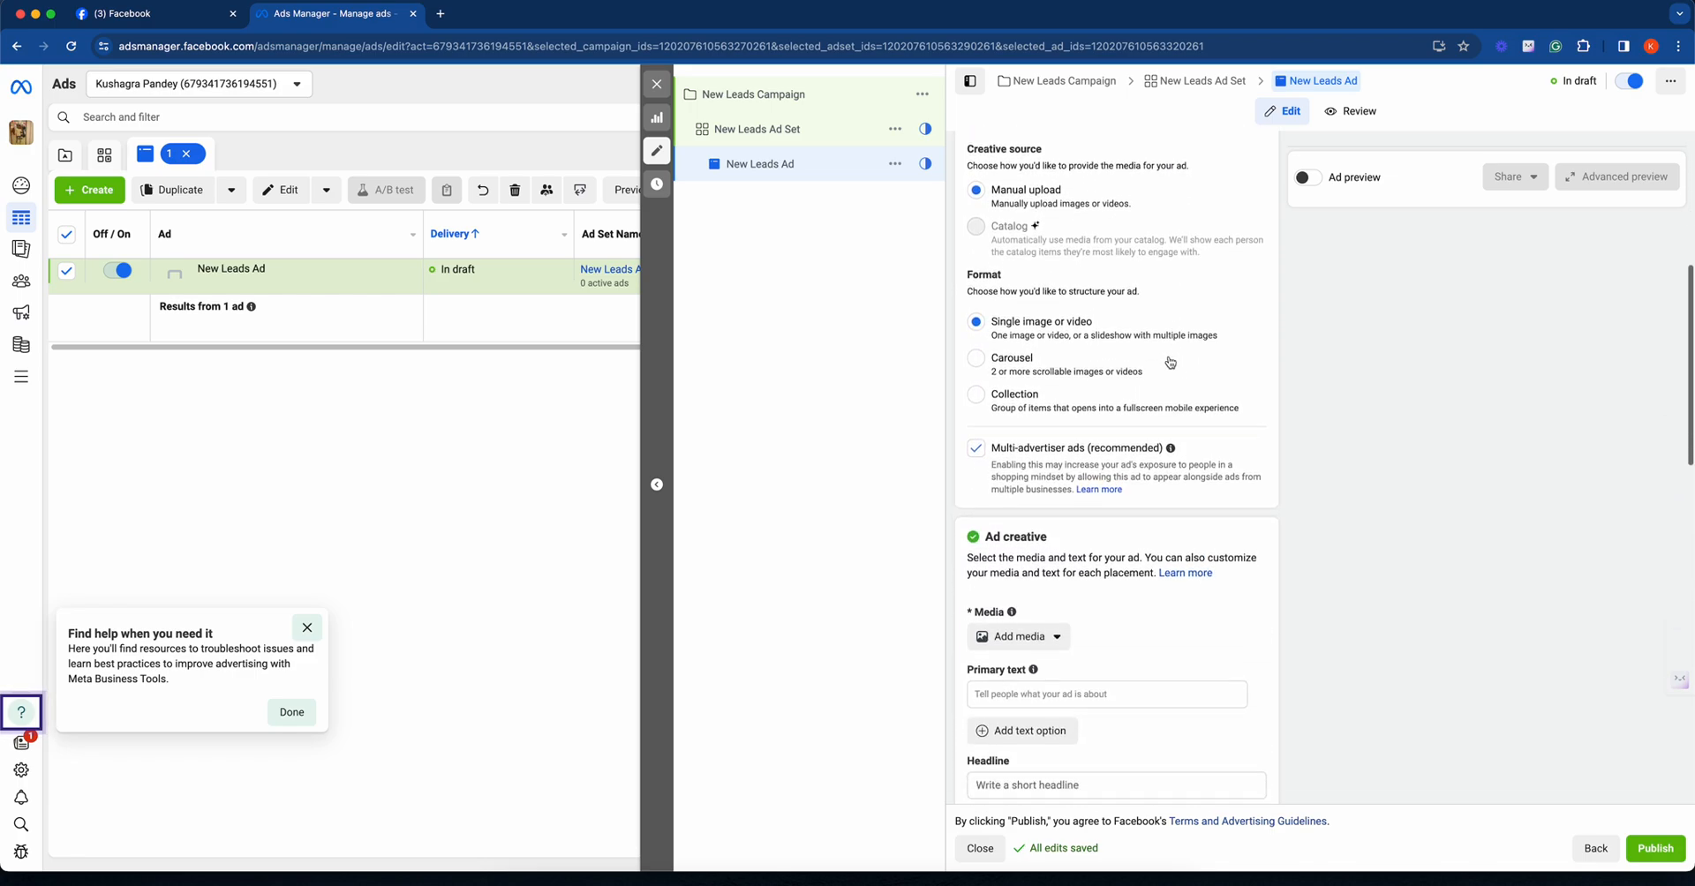
{"action": "scroll", "coordinate": [1170, 361], "scroll_direction": "down", "scroll_amount": 2}
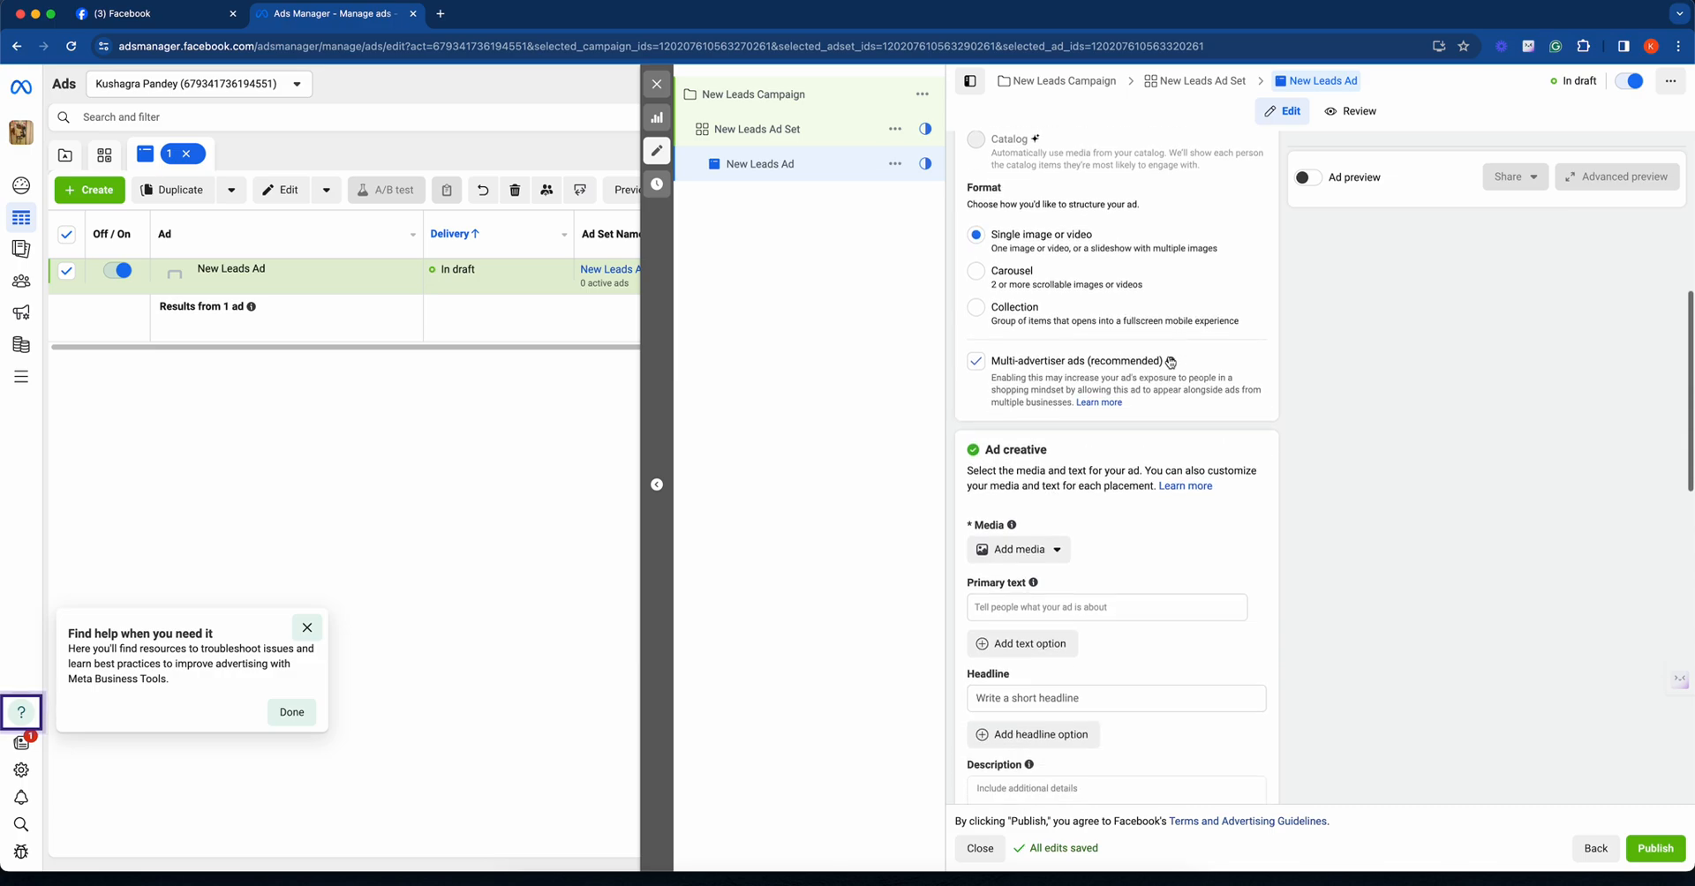
{"action": "scroll", "coordinate": [1170, 361], "scroll_direction": "down", "scroll_amount": 4}
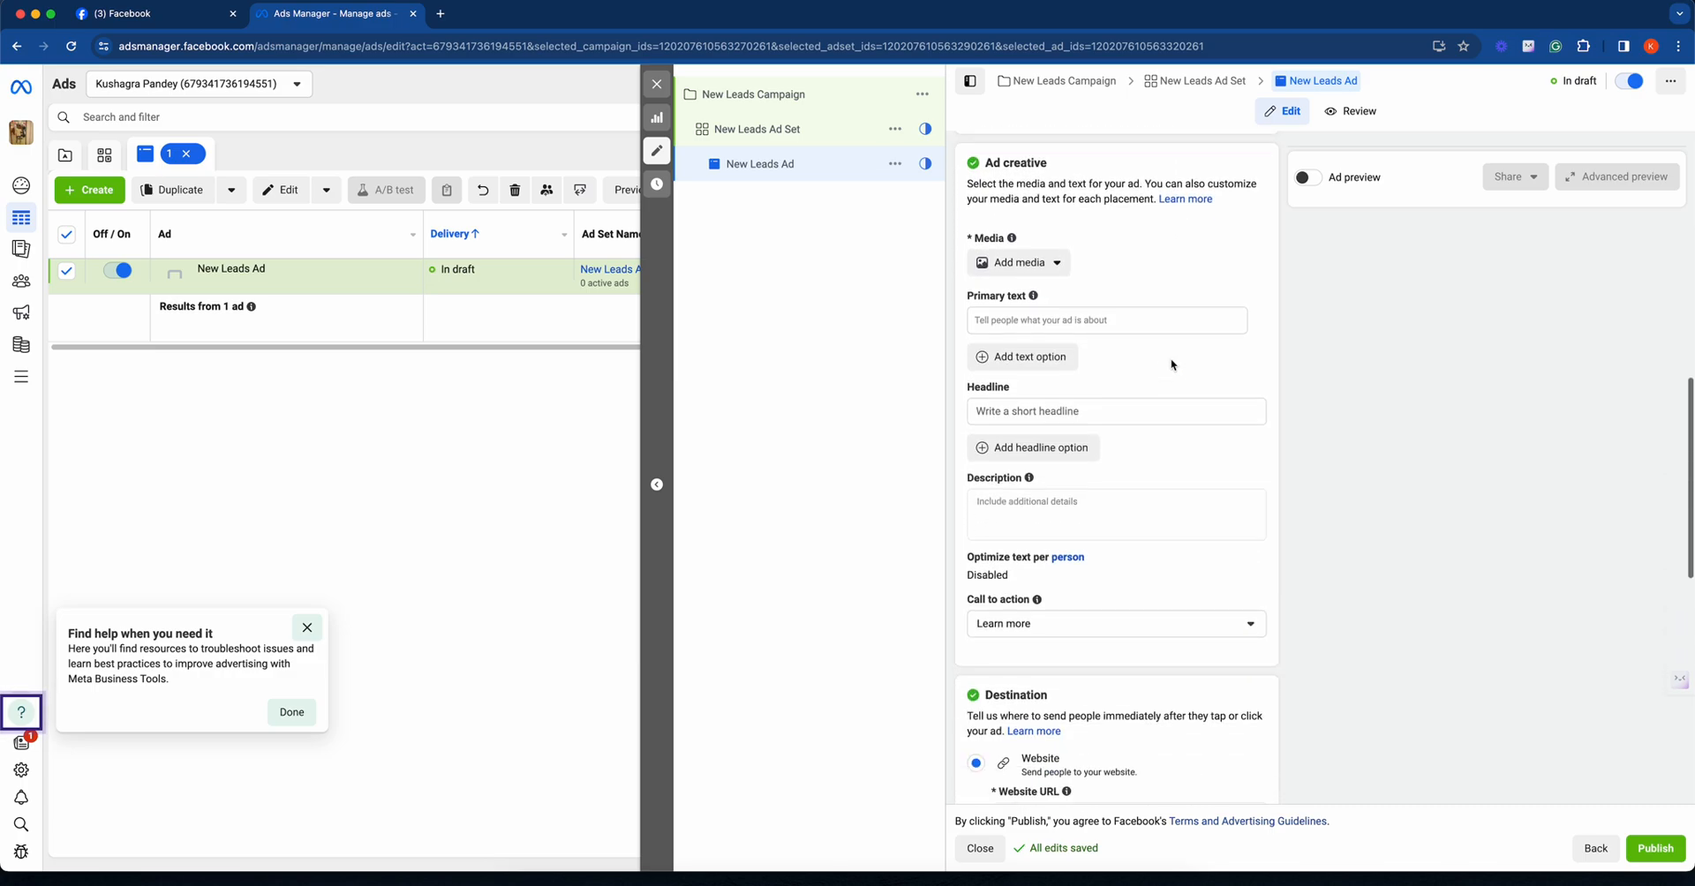
{"action": "left_click", "coordinate": [1022, 254]}
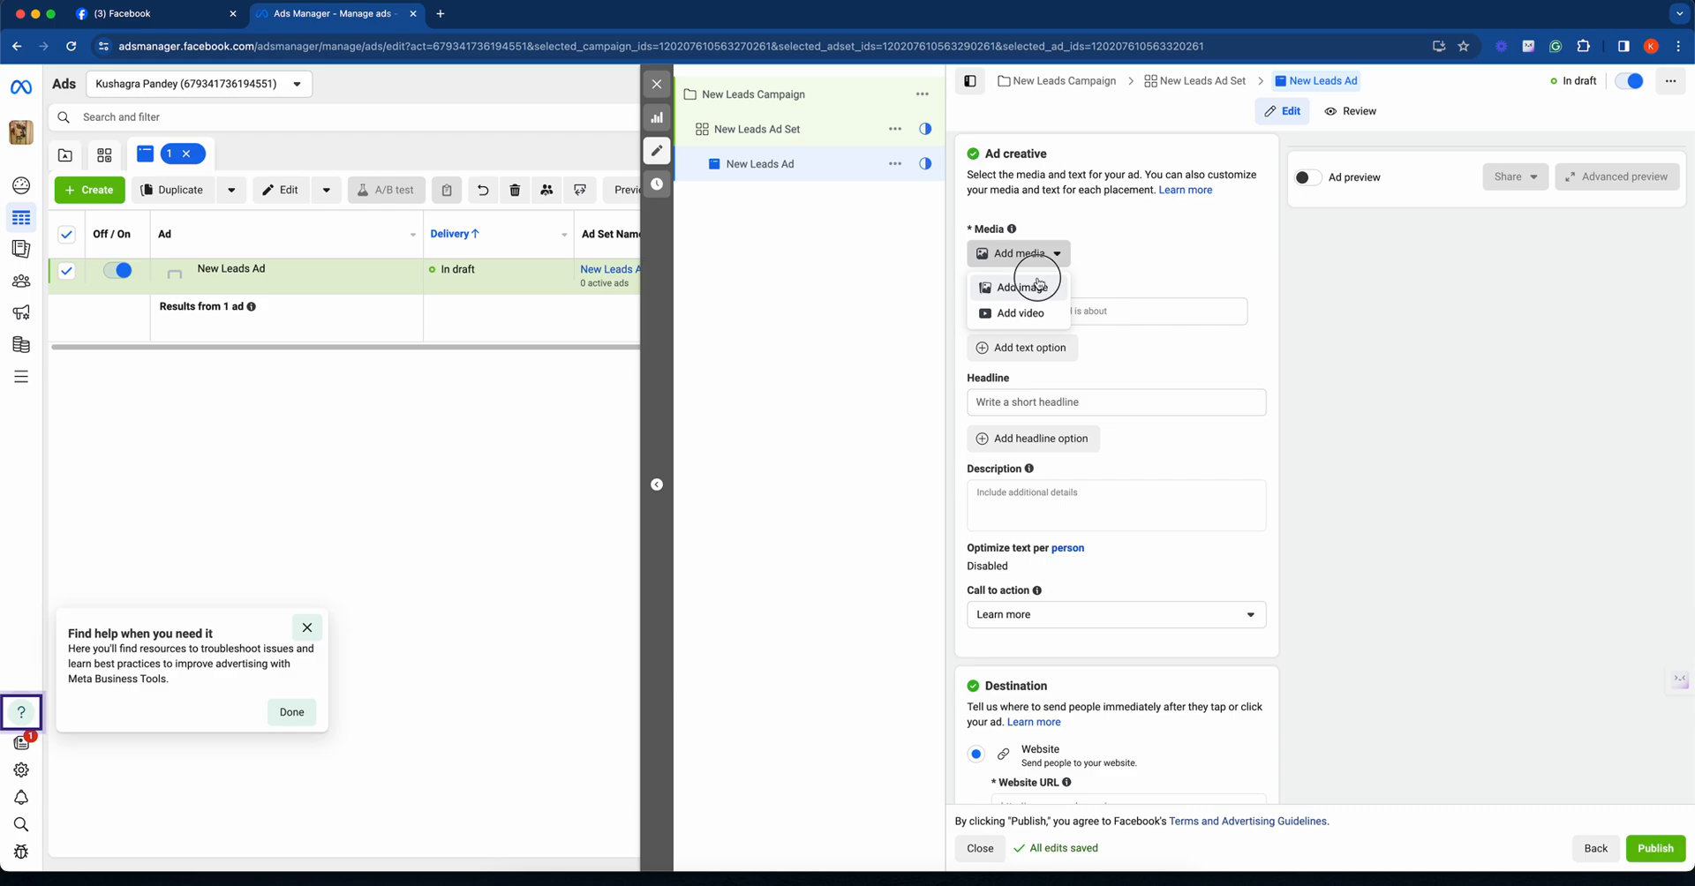
{"action": "left_click", "coordinate": [1036, 276]}
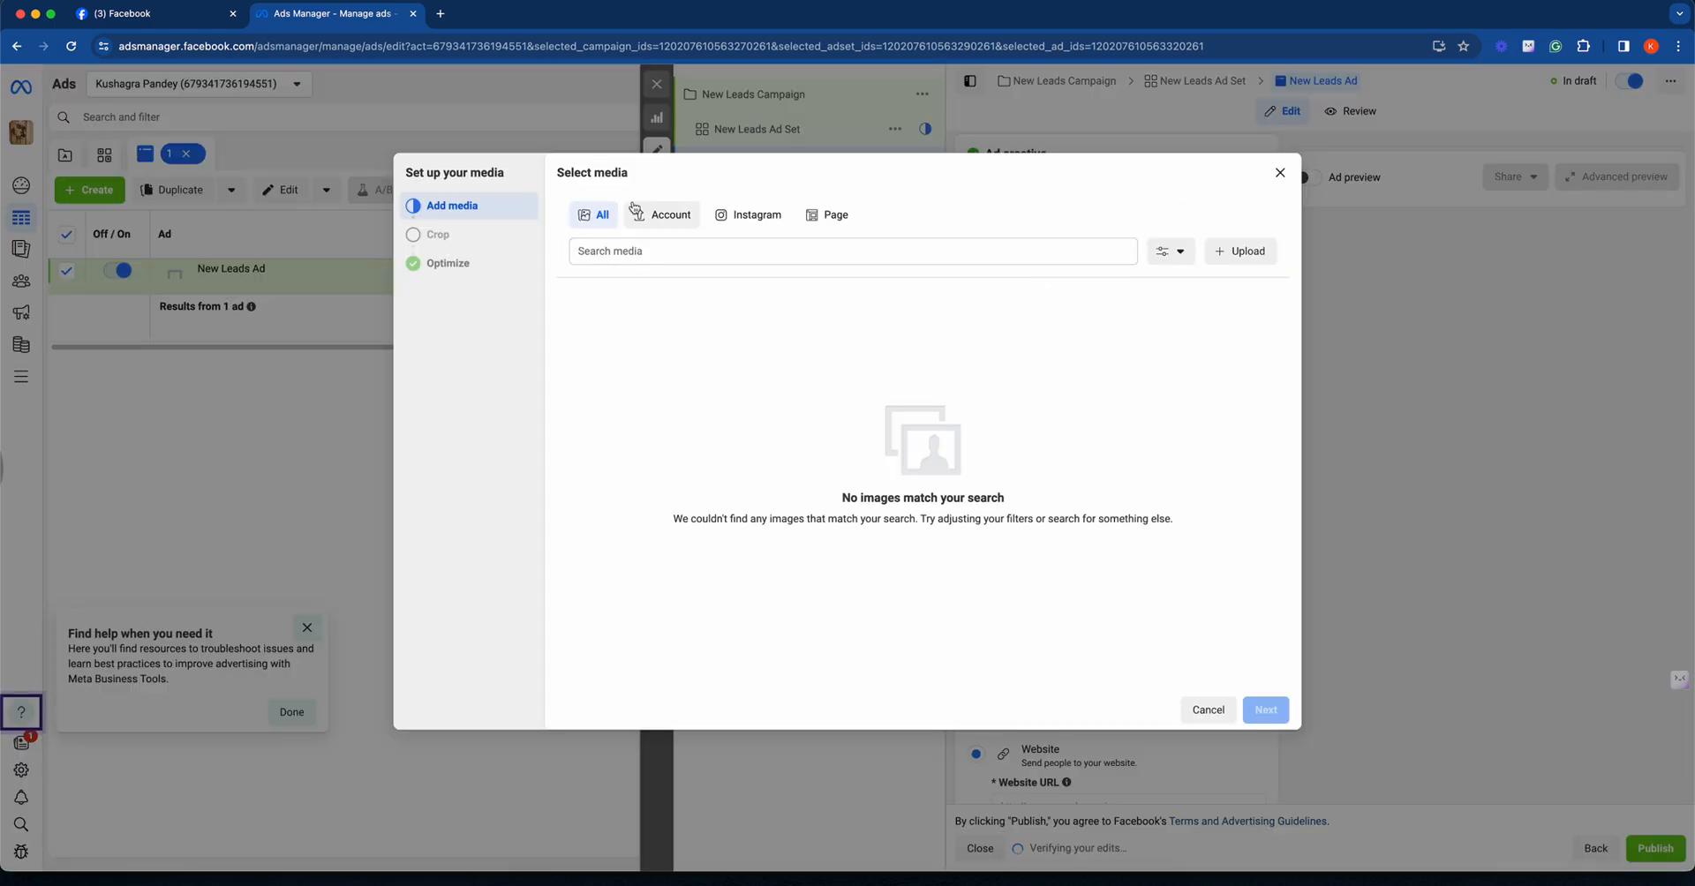
{"action": "left_click", "coordinate": [1240, 252]}
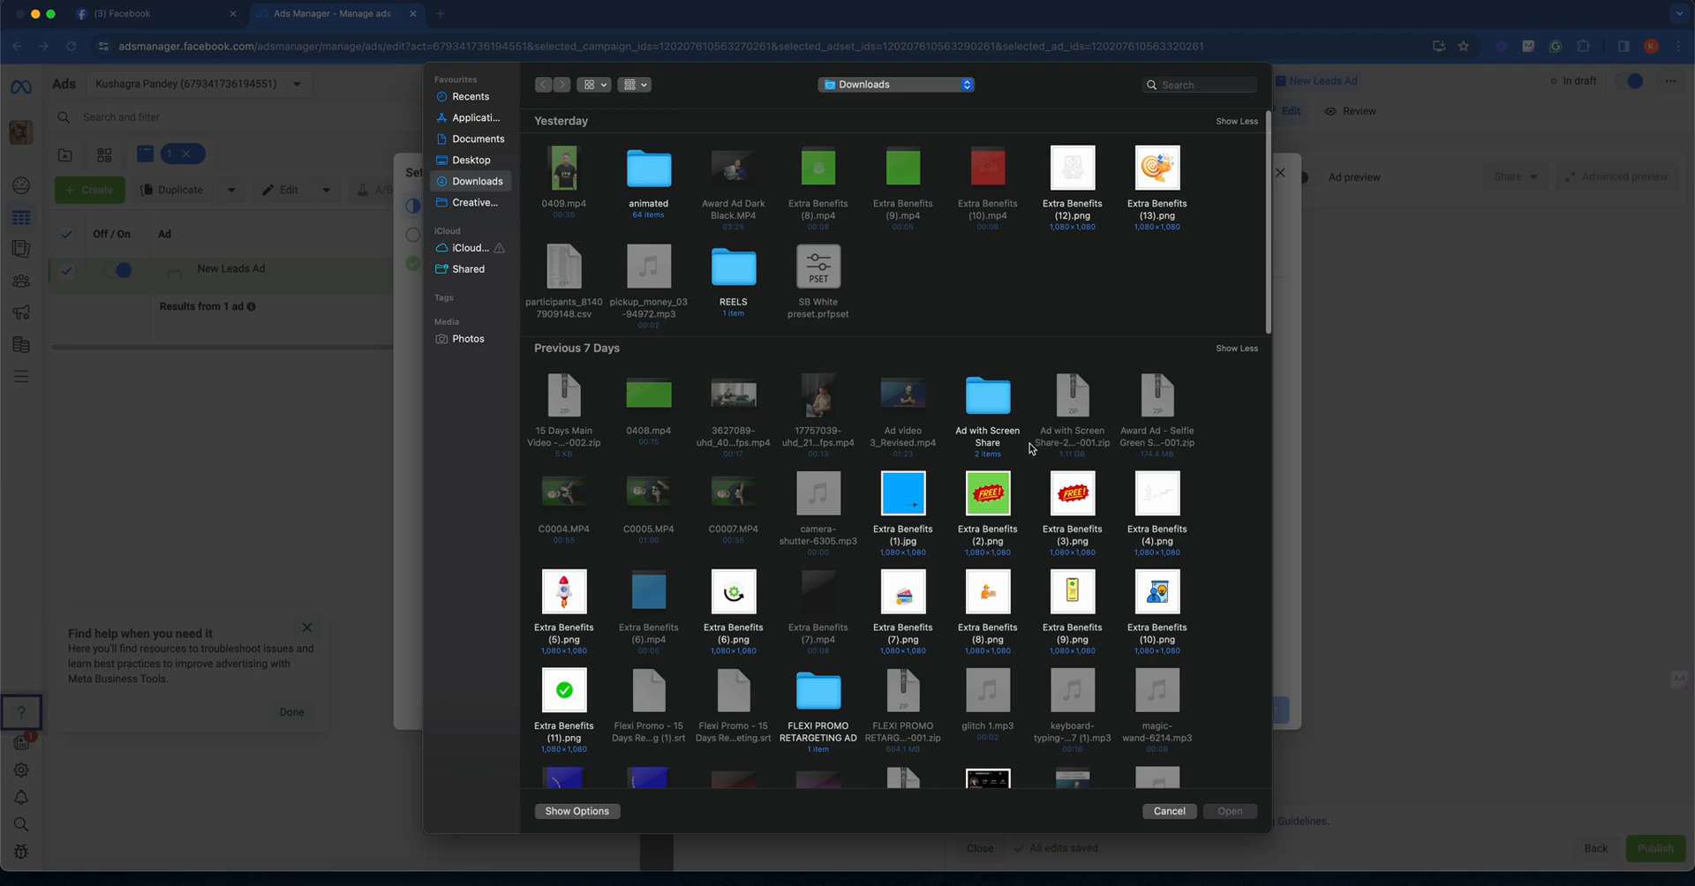
{"action": "double_click", "coordinate": [1008, 492]}
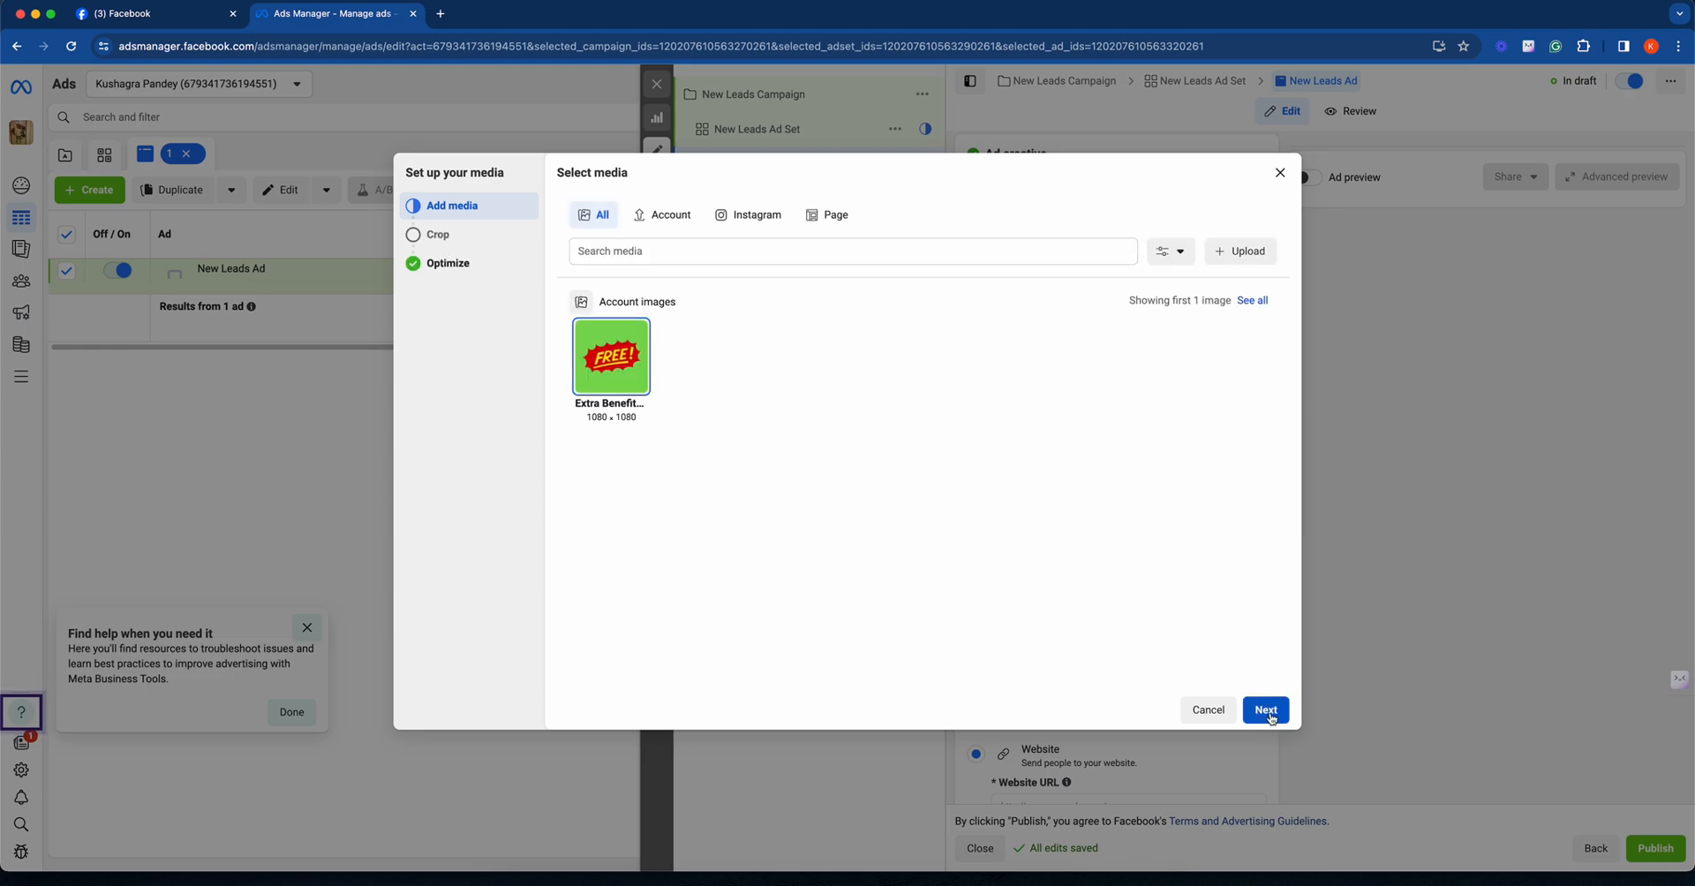
- Accept the default image crops and Advantage+ creative optimizations to finish the media setup
{"action": "left_click", "coordinate": [1267, 711]}
{"action": "left_click", "coordinate": [1266, 711]}
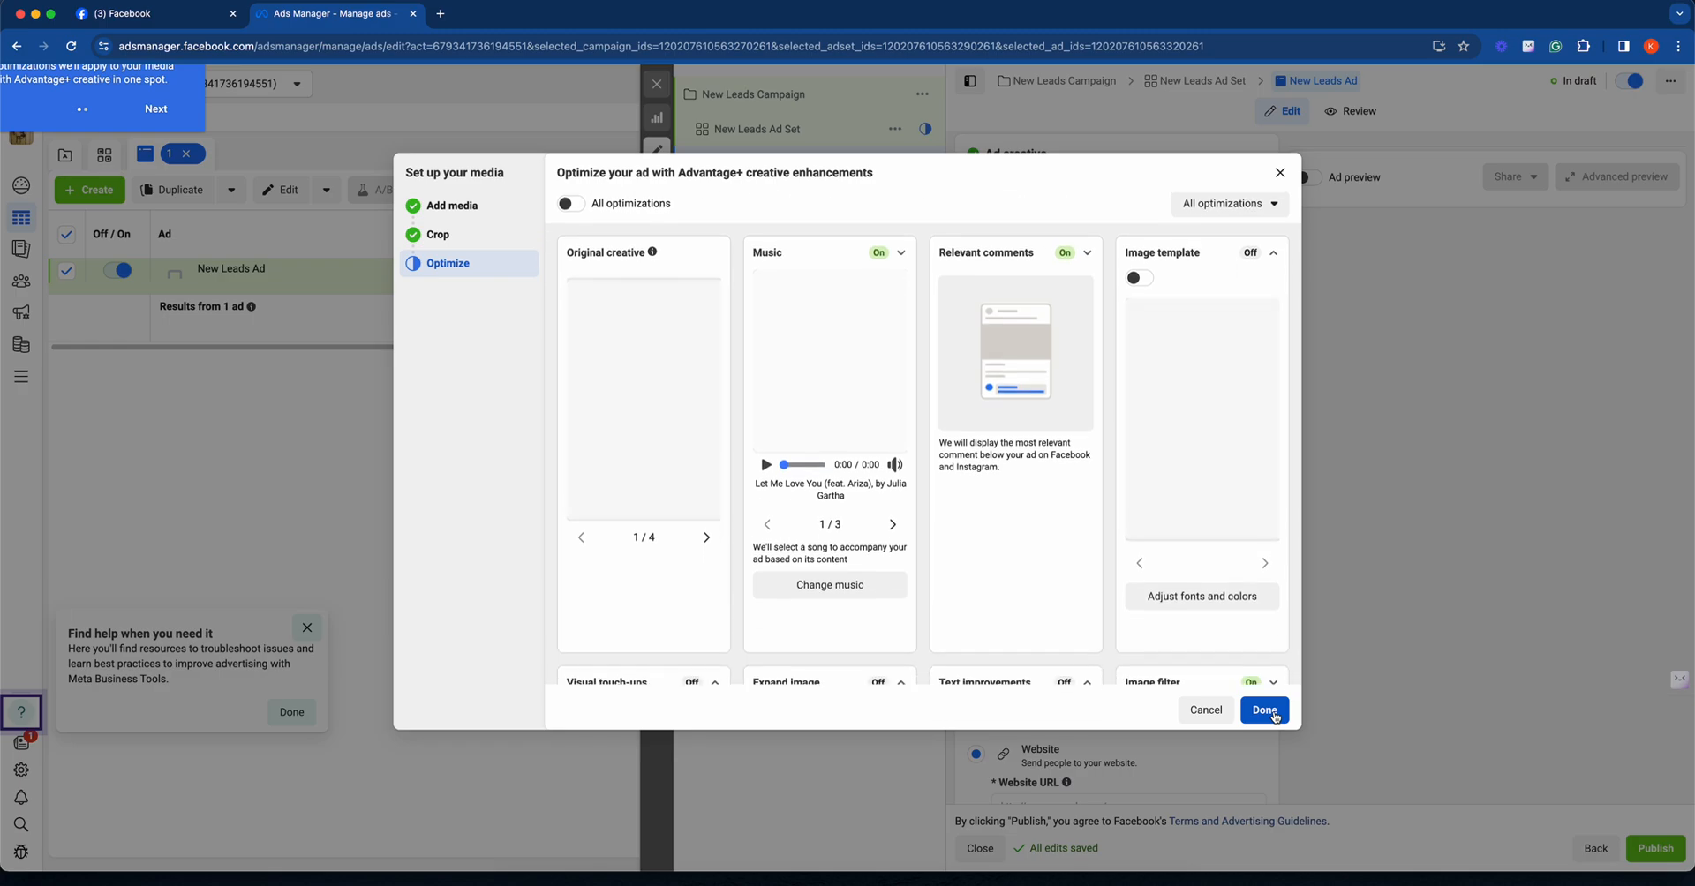
{"action": "left_click", "coordinate": [1265, 712]}
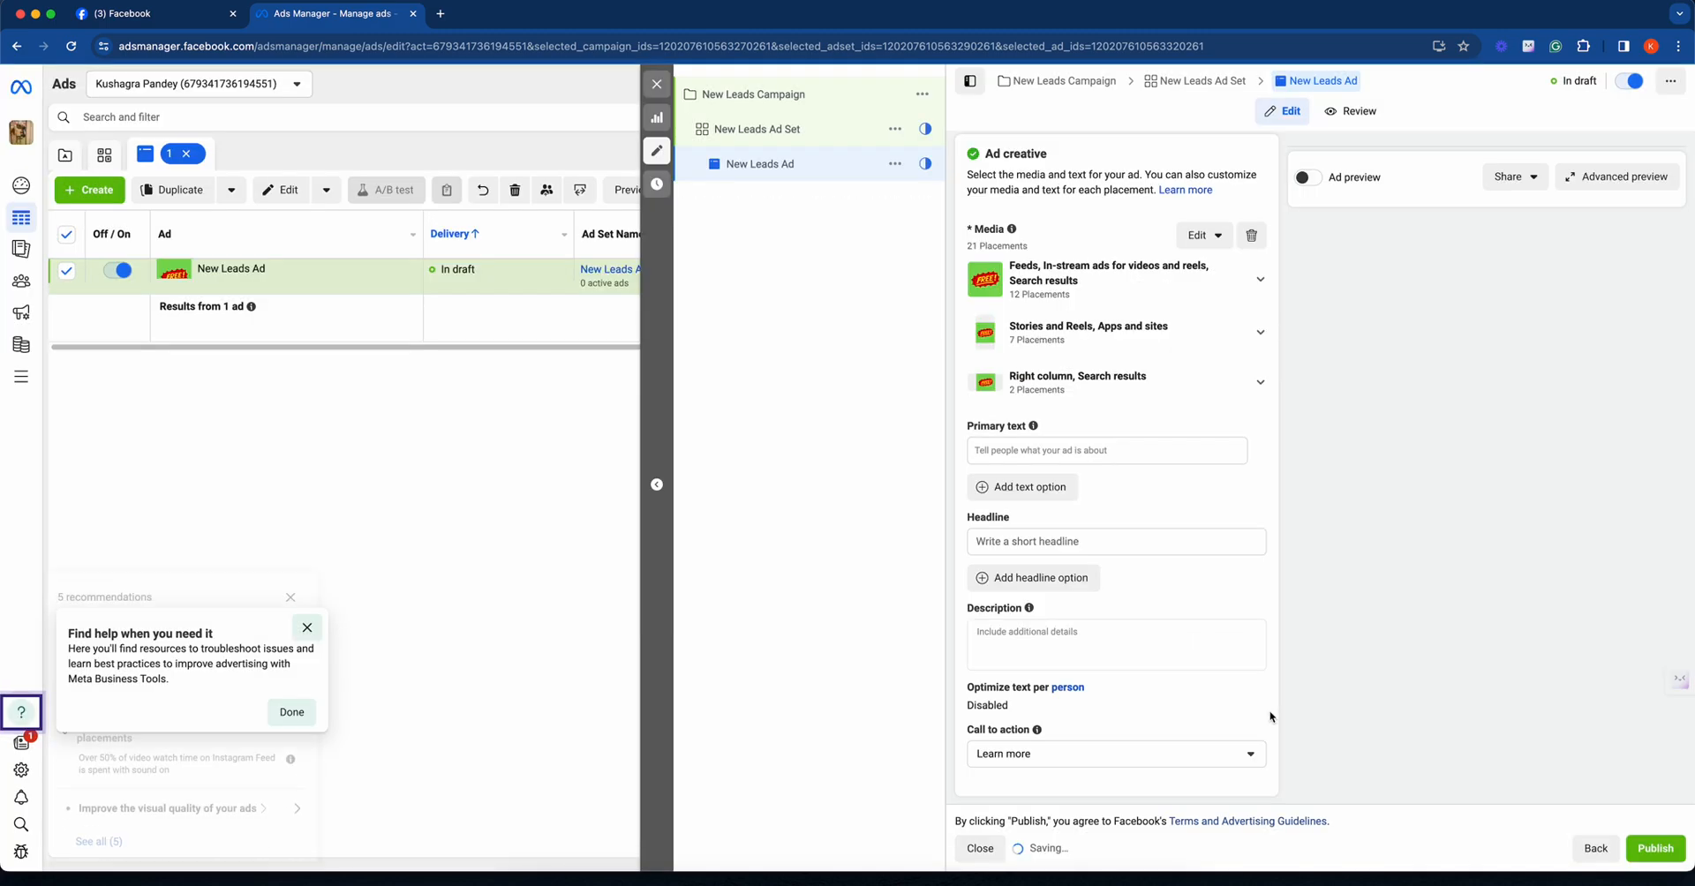
- Enter "Getting leads for Testing" as the ad's primary text
{"action": "left_click", "coordinate": [1060, 451]}
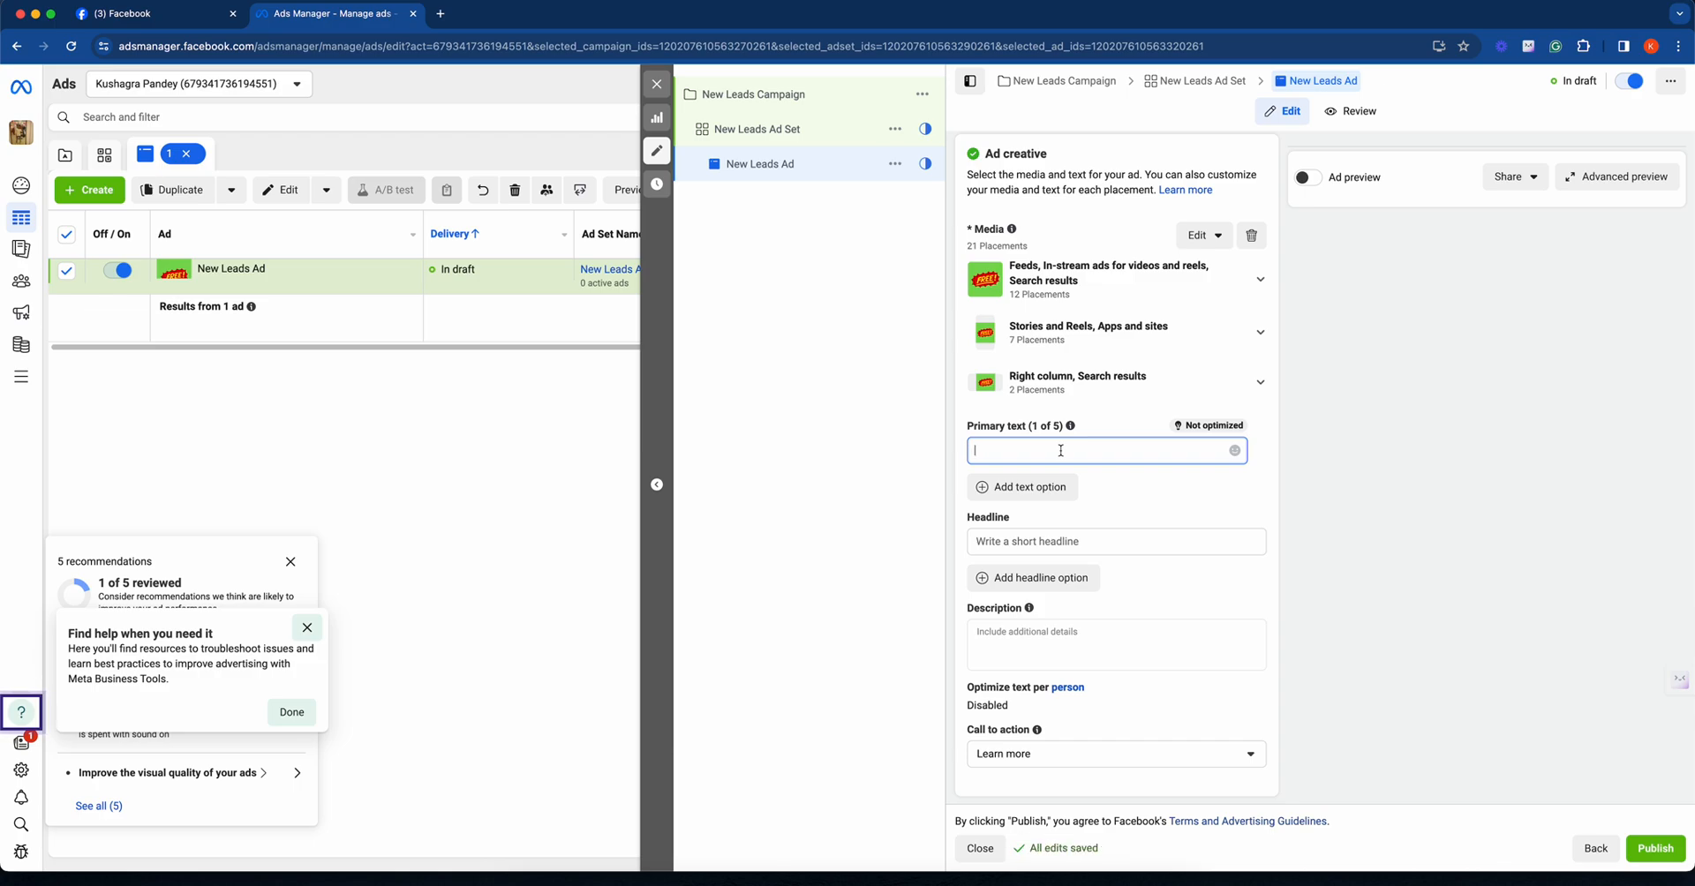
{"action": "type", "text": "Getting leads for Testing"}
{"action": "key", "text": "super+a"}
{"action": "key", "text": "super+c"}
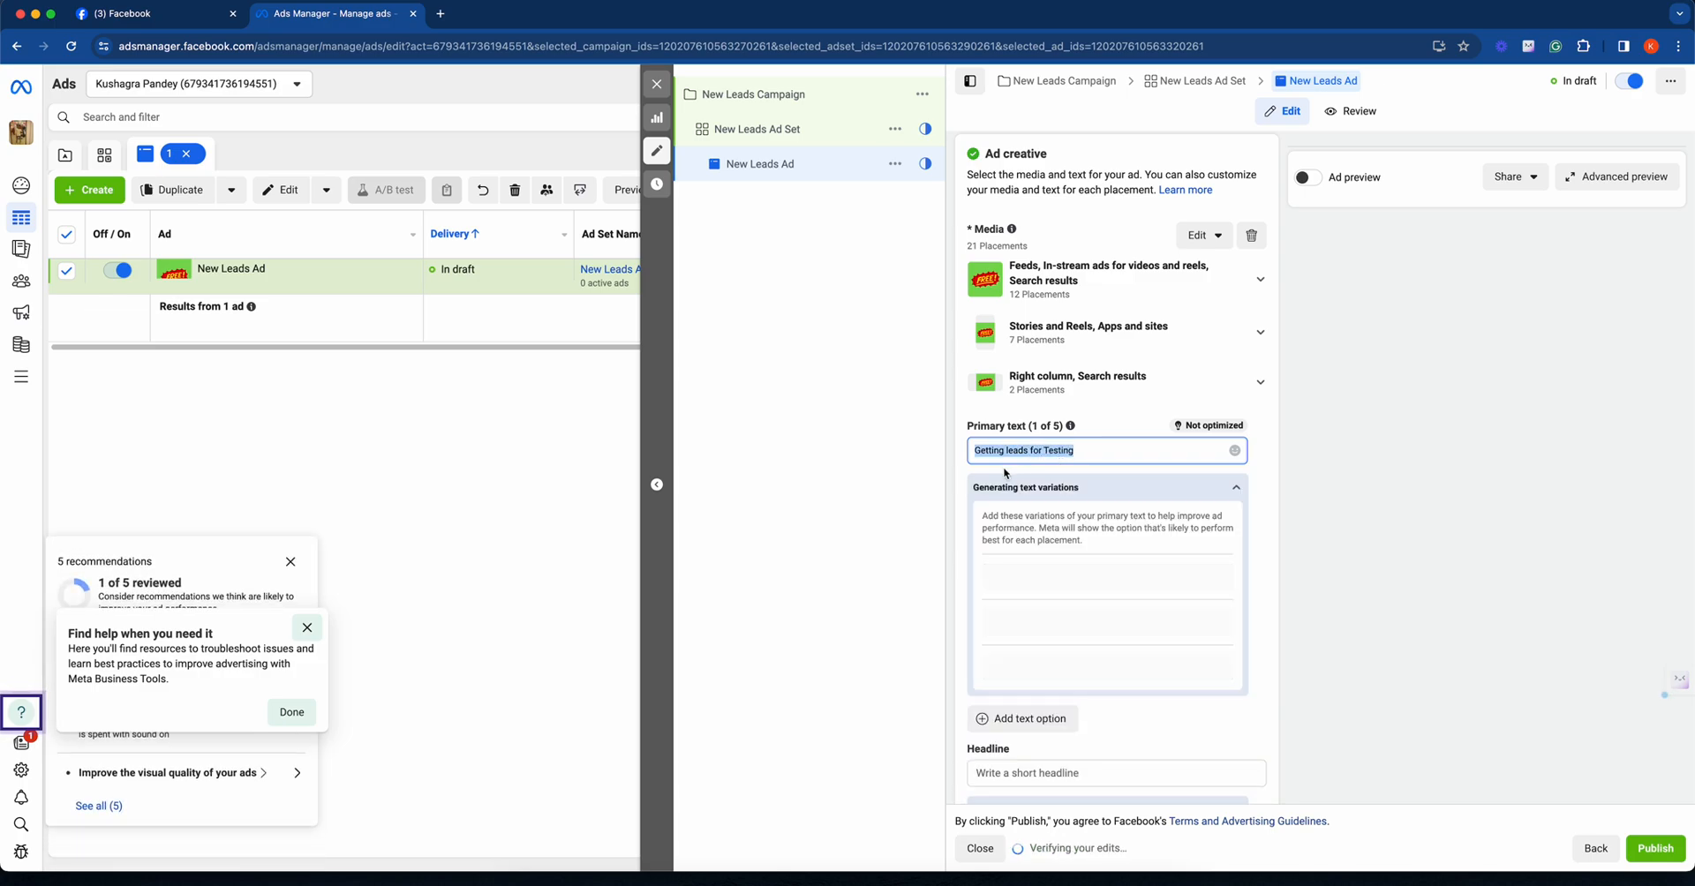
{"action": "left_click", "coordinate": [962, 468]}
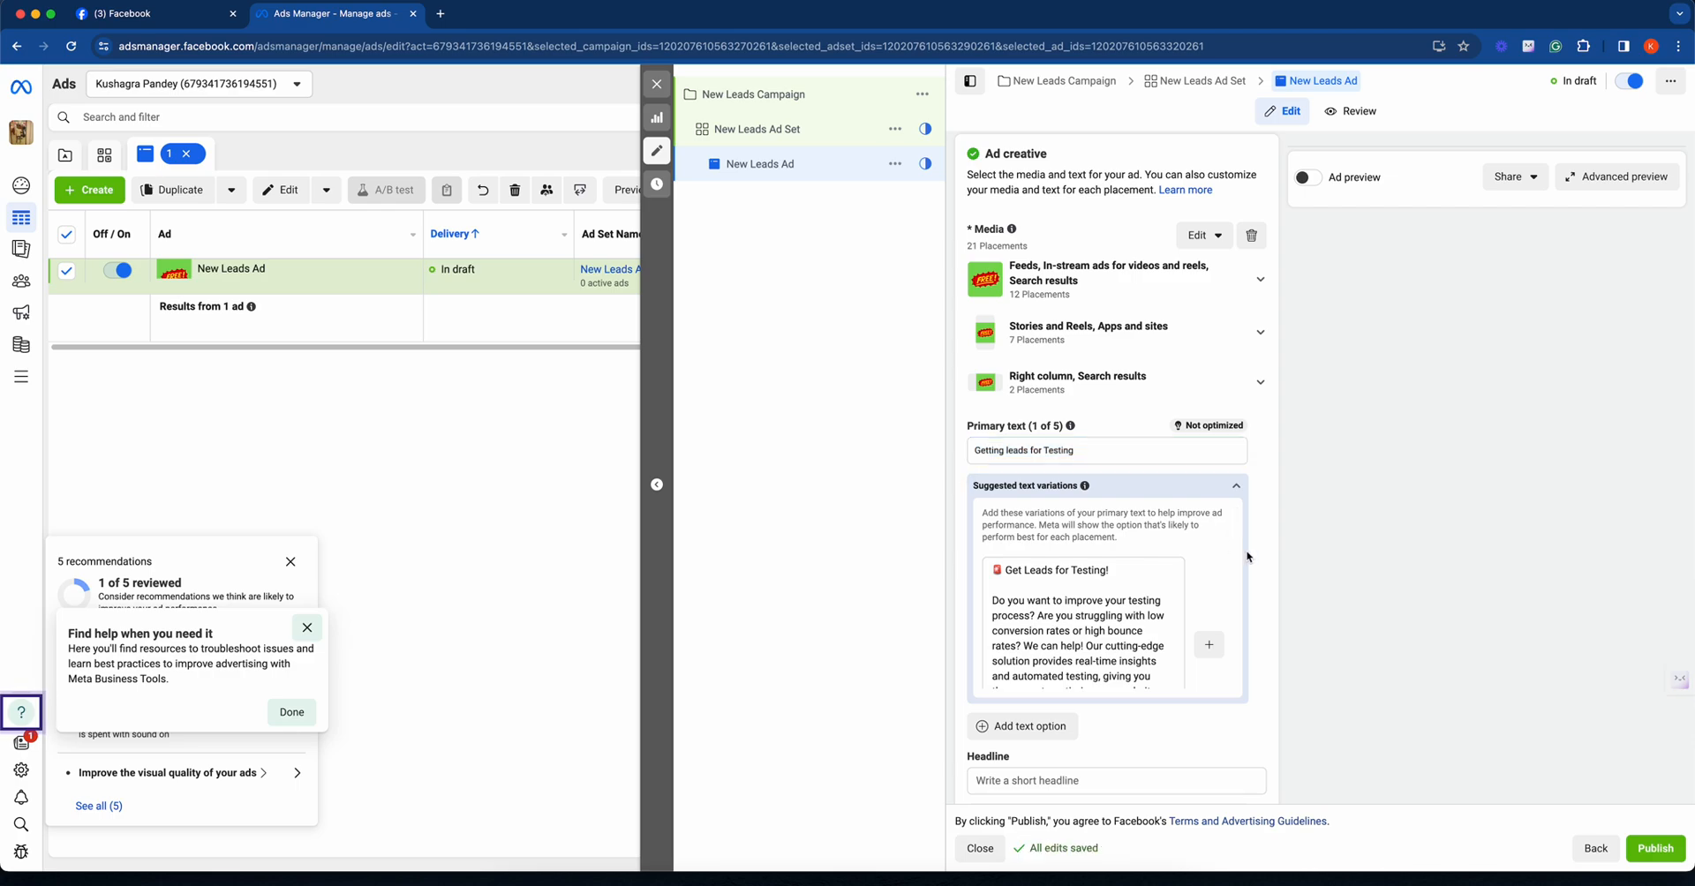
- Enter "Getting leads for Testing" as both the ad's headline and its description
{"action": "scroll", "coordinate": [1264, 539], "scroll_direction": "down", "scroll_amount": 5}
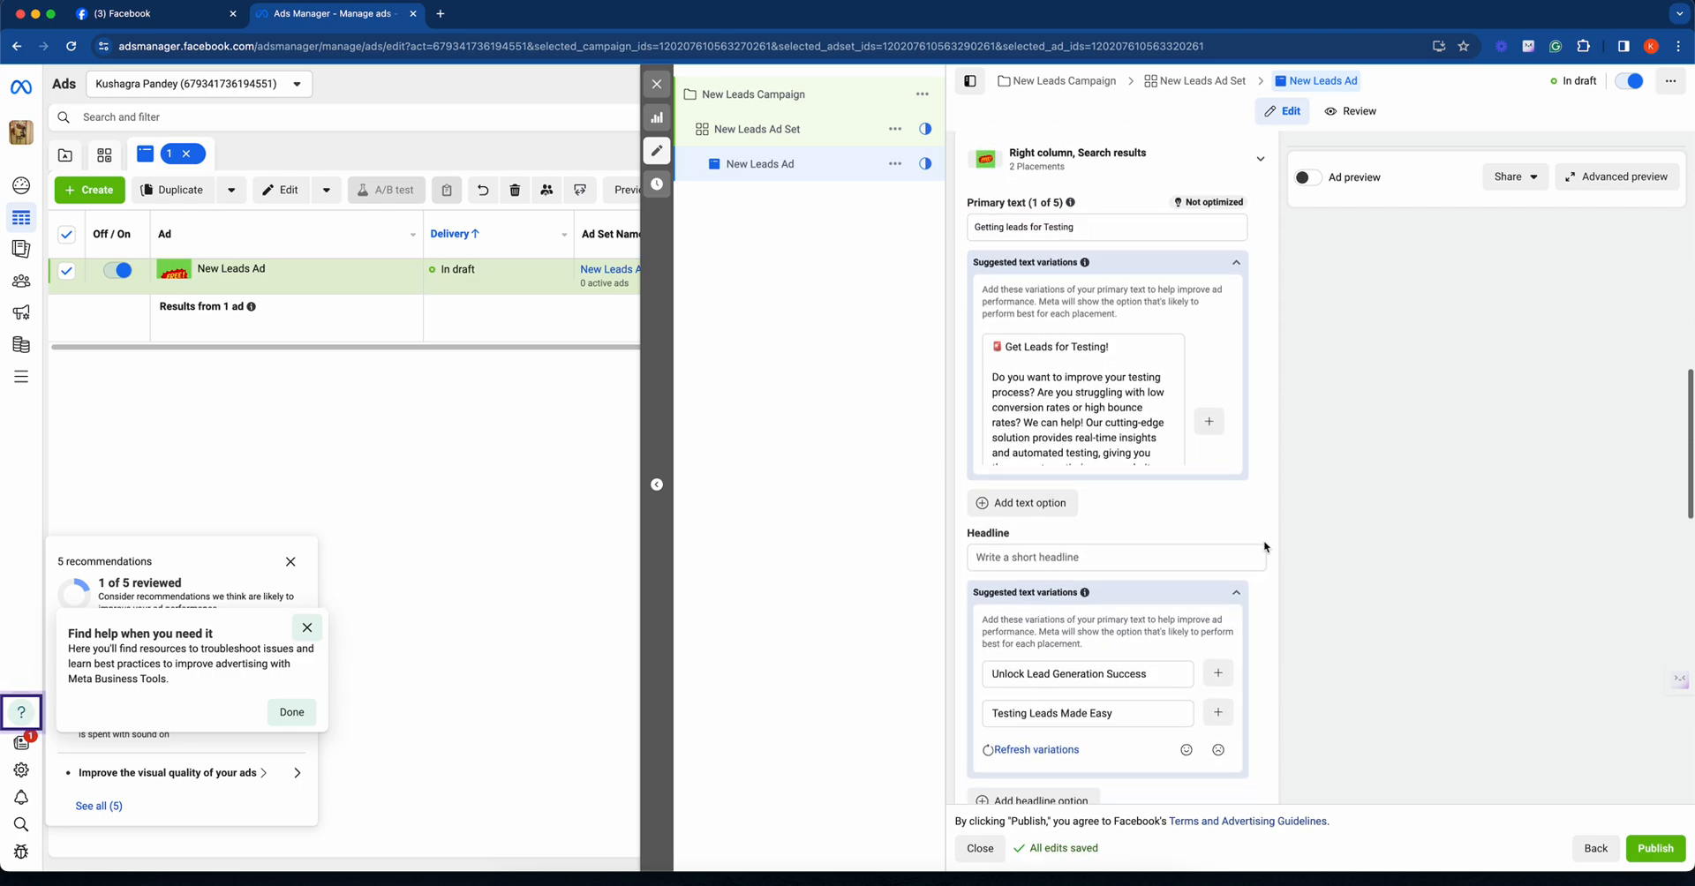
{"action": "left_click", "coordinate": [989, 398]}
{"action": "key", "text": "super+v"}
{"action": "left_click", "coordinate": [1261, 512]}
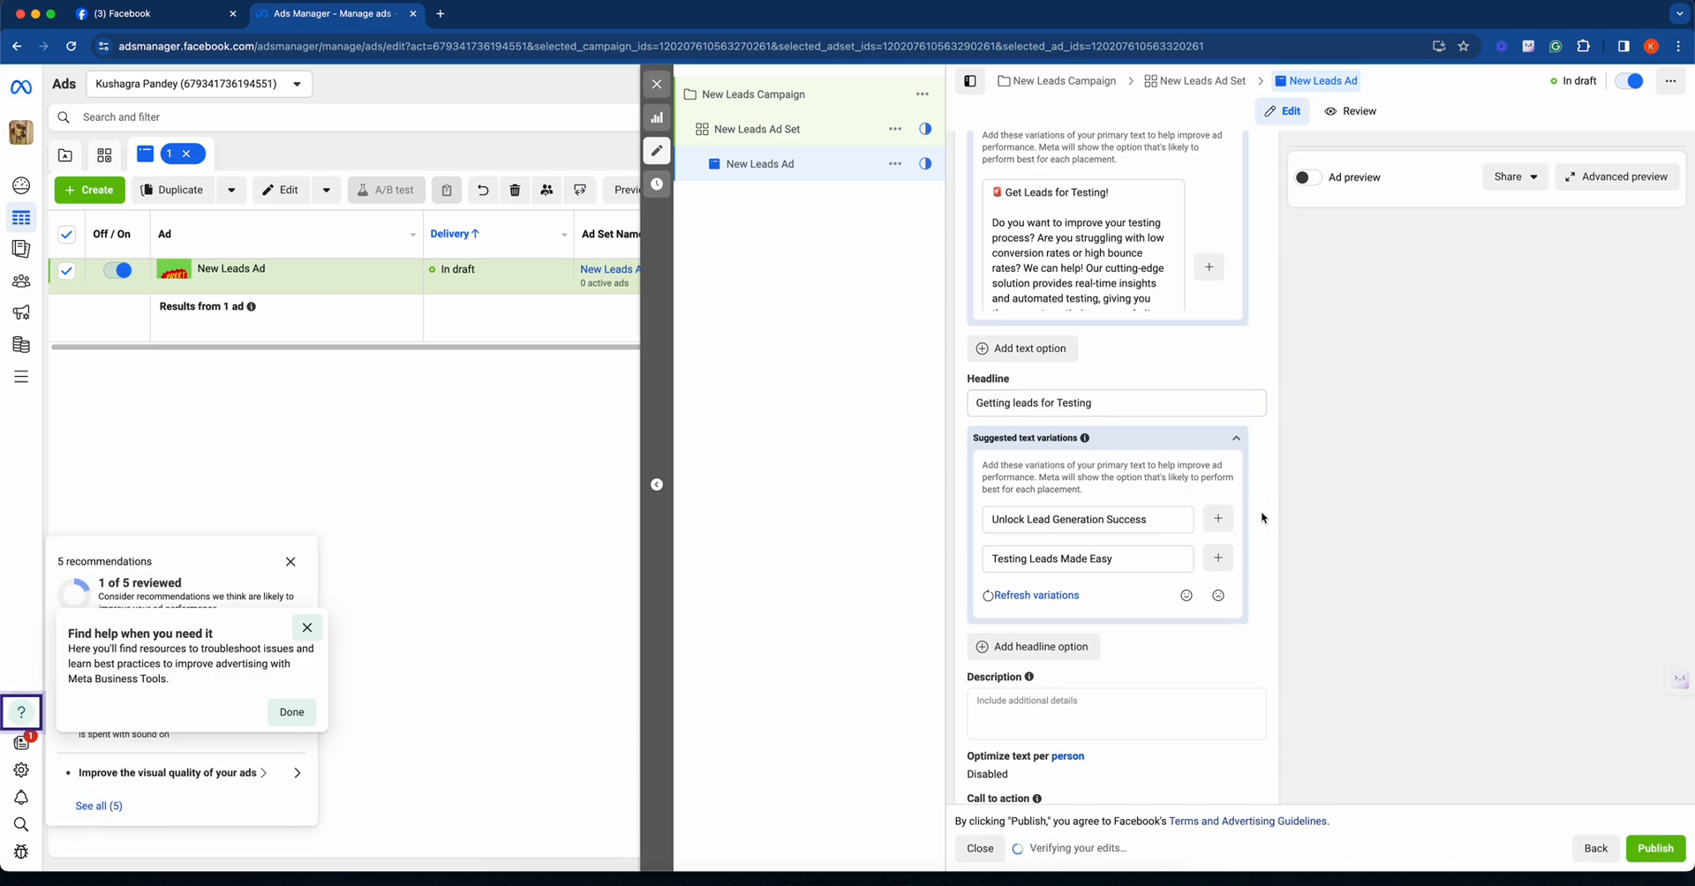
{"action": "scroll", "coordinate": [1263, 517], "scroll_direction": "down", "scroll_amount": 3}
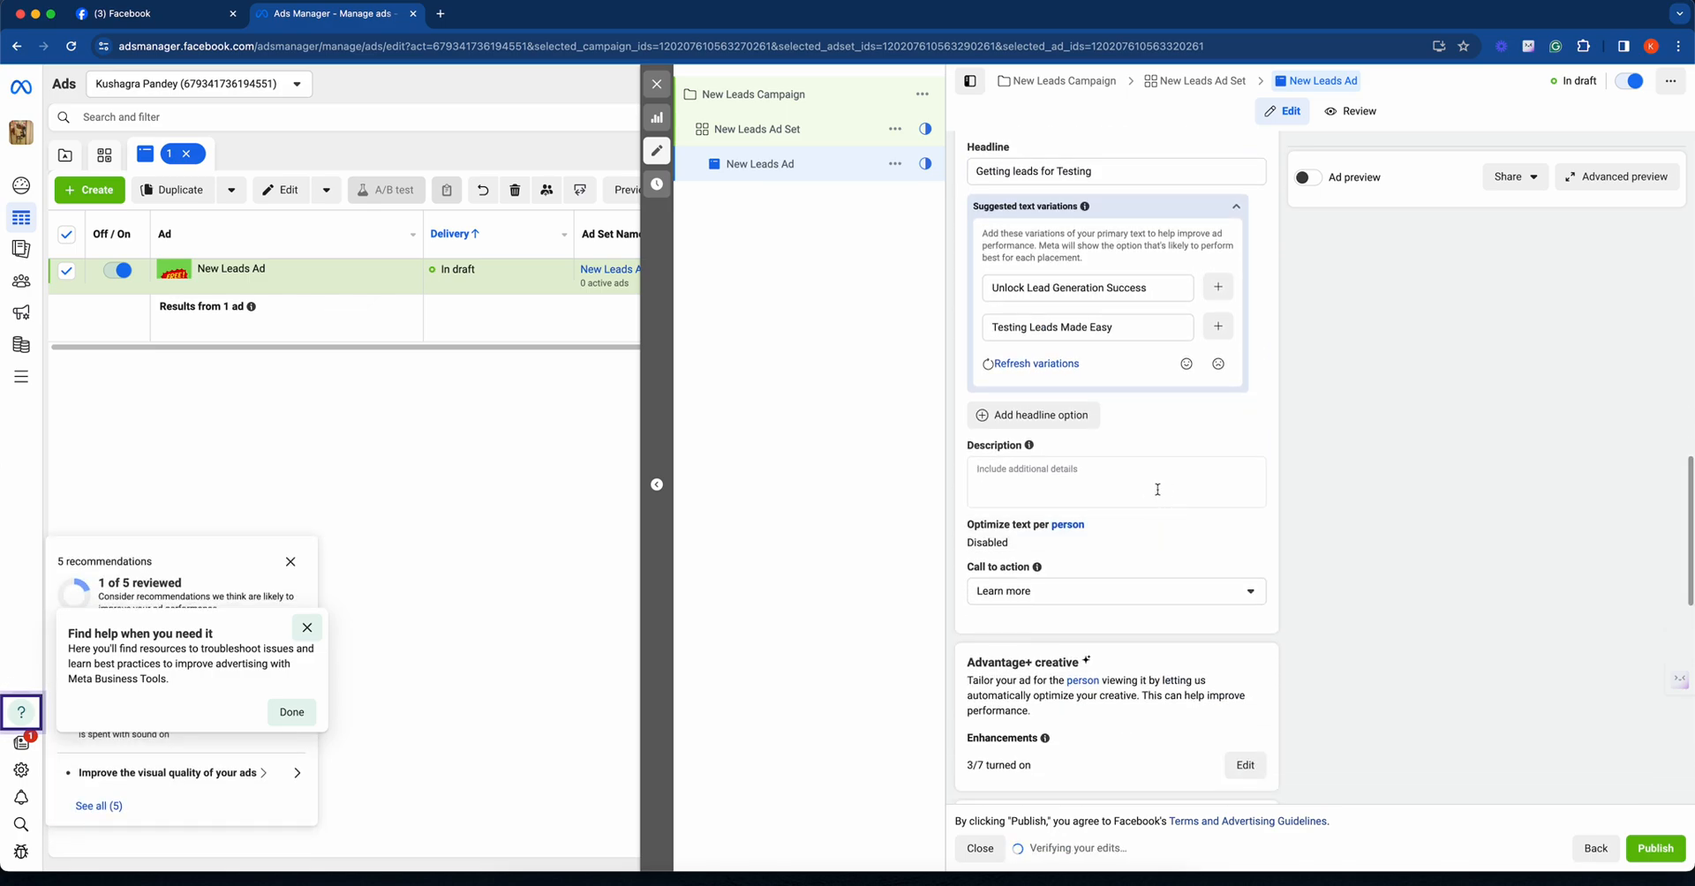
{"action": "left_click", "coordinate": [1158, 489]}
{"action": "key", "text": "super+v"}
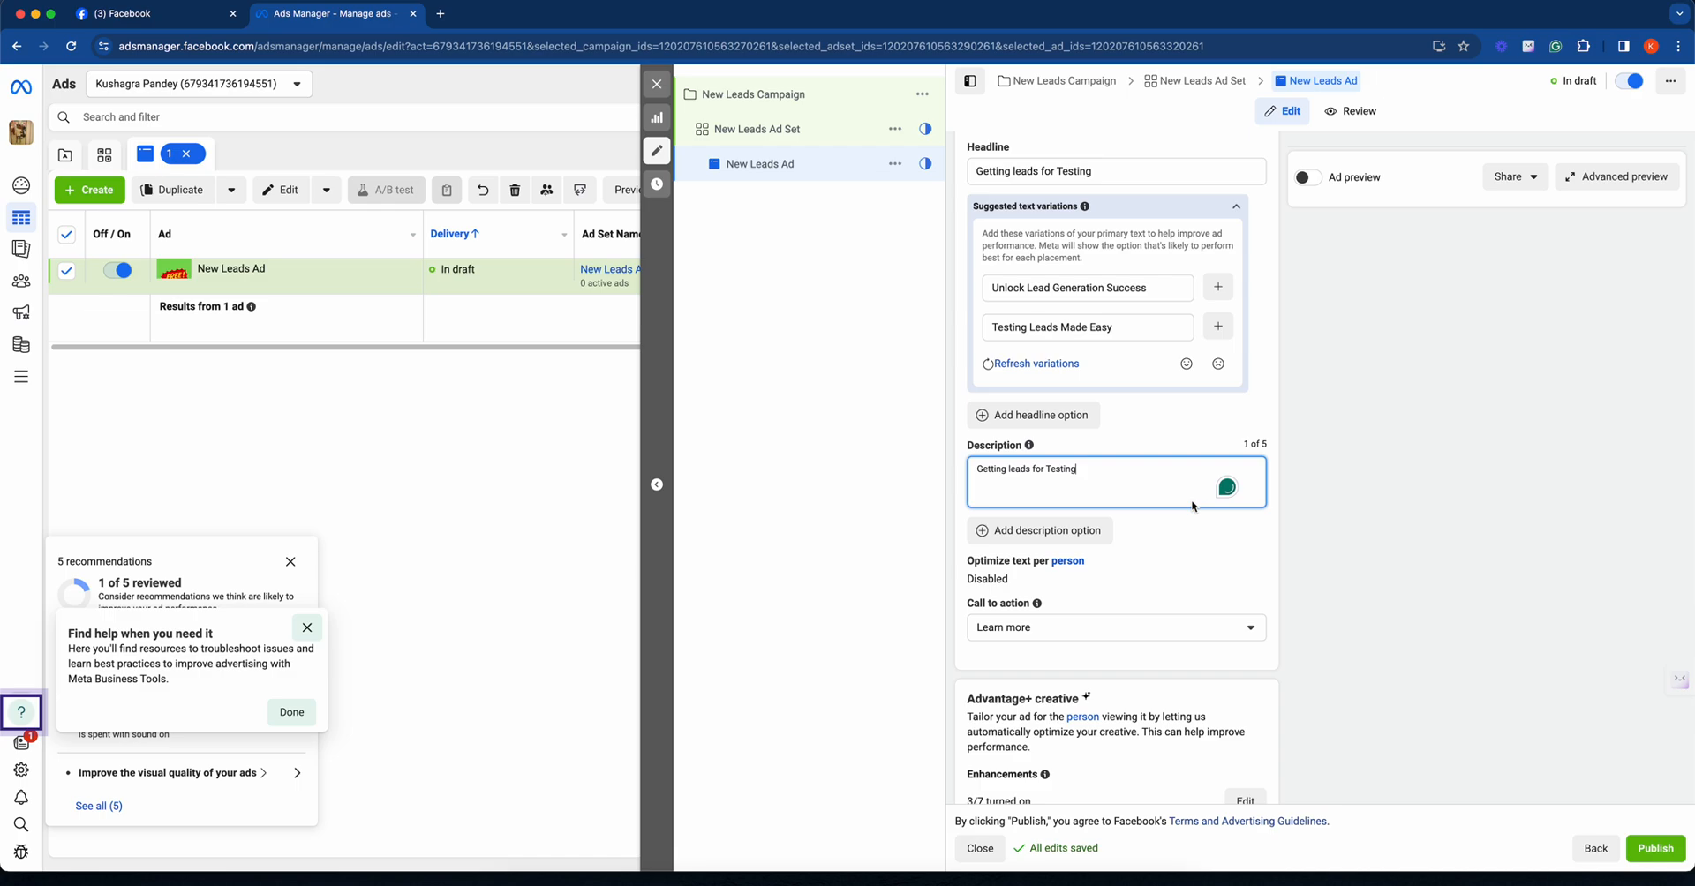
{"action": "left_click", "coordinate": [1273, 510]}
- Open sb.flexifunnels.com/fgs-2024 in a new browser tab and look over the landing page
{"action": "scroll", "coordinate": [1269, 510], "scroll_direction": "down", "scroll_amount": 3}
{"action": "scroll", "coordinate": [1267, 510], "scroll_direction": "down", "scroll_amount": 5}
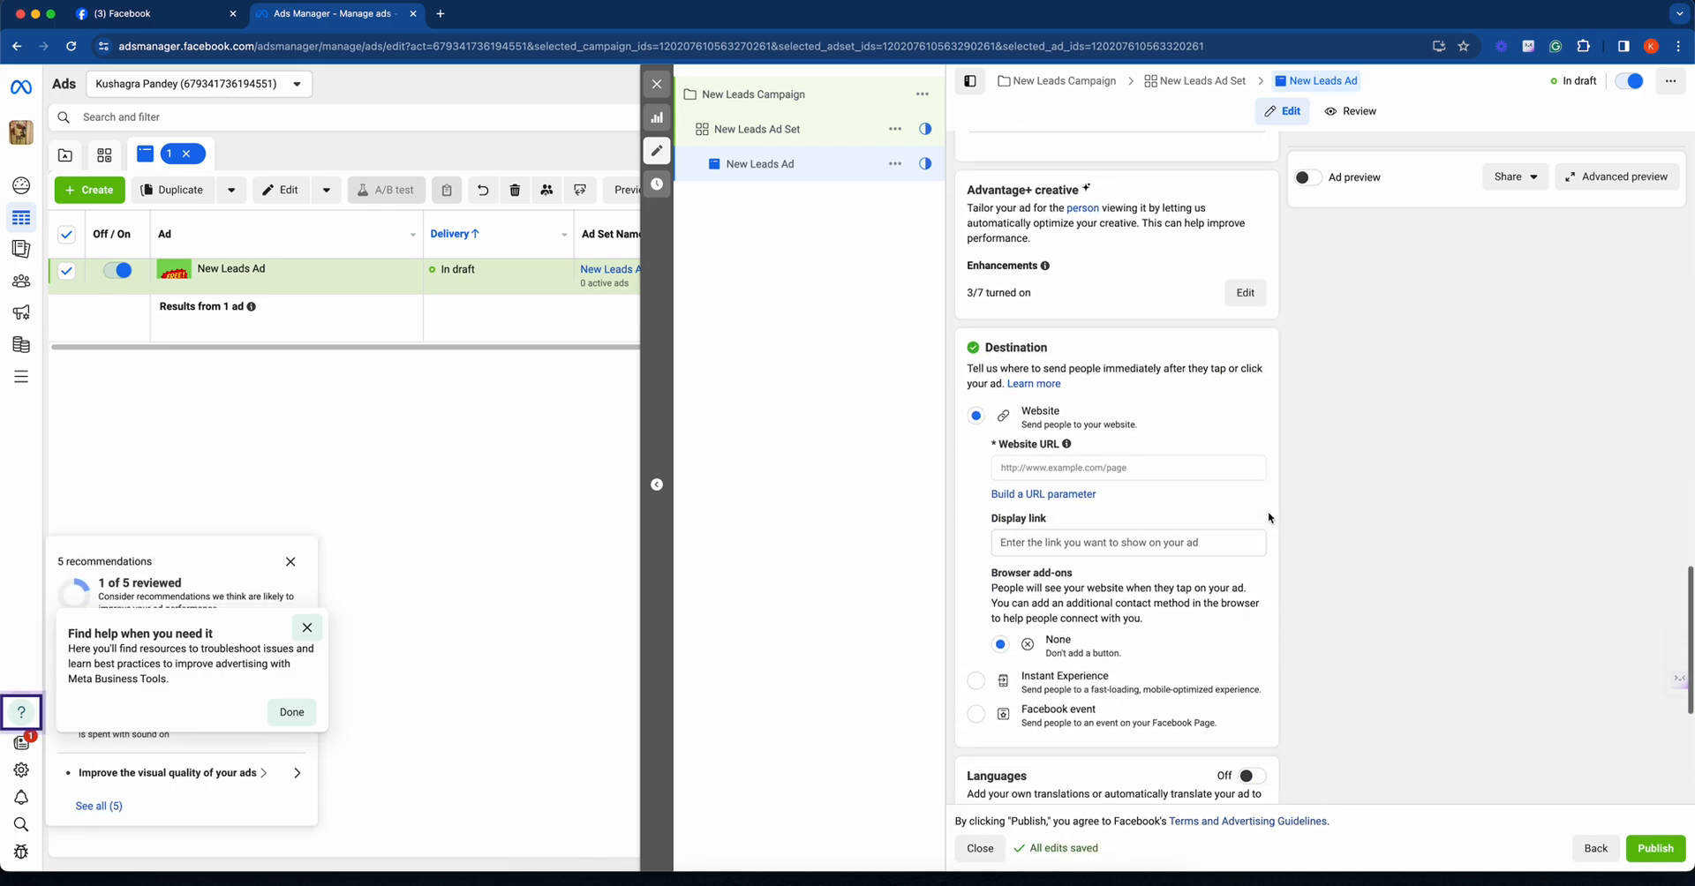
{"action": "scroll", "coordinate": [1268, 512], "scroll_direction": "down", "scroll_amount": 2}
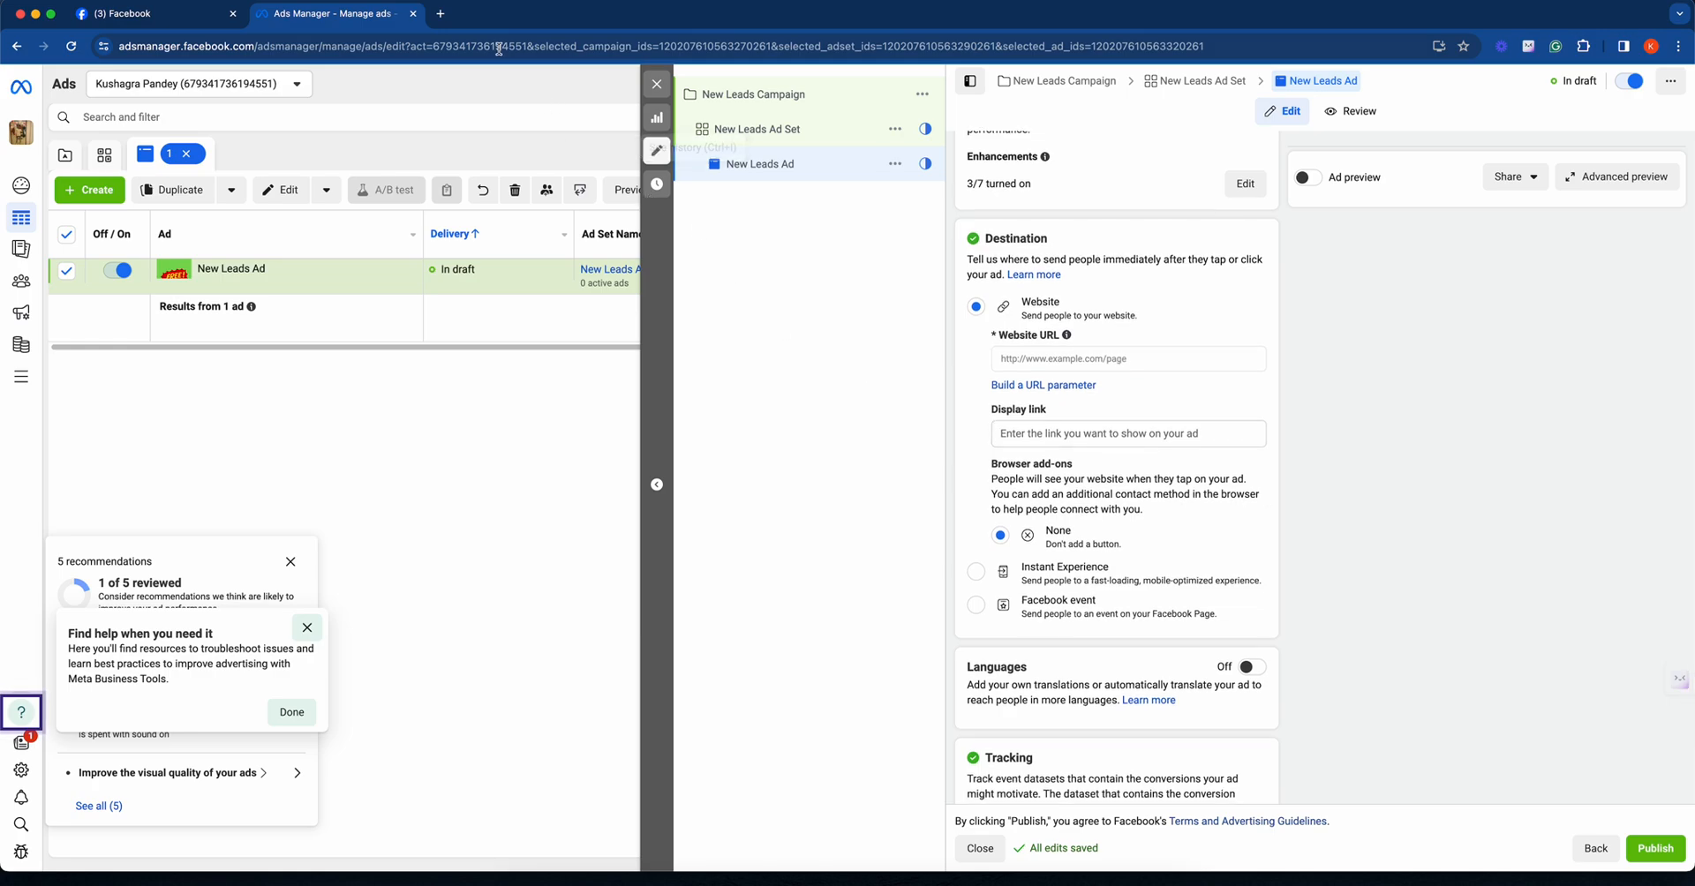
{"action": "left_click", "coordinate": [444, 16]}
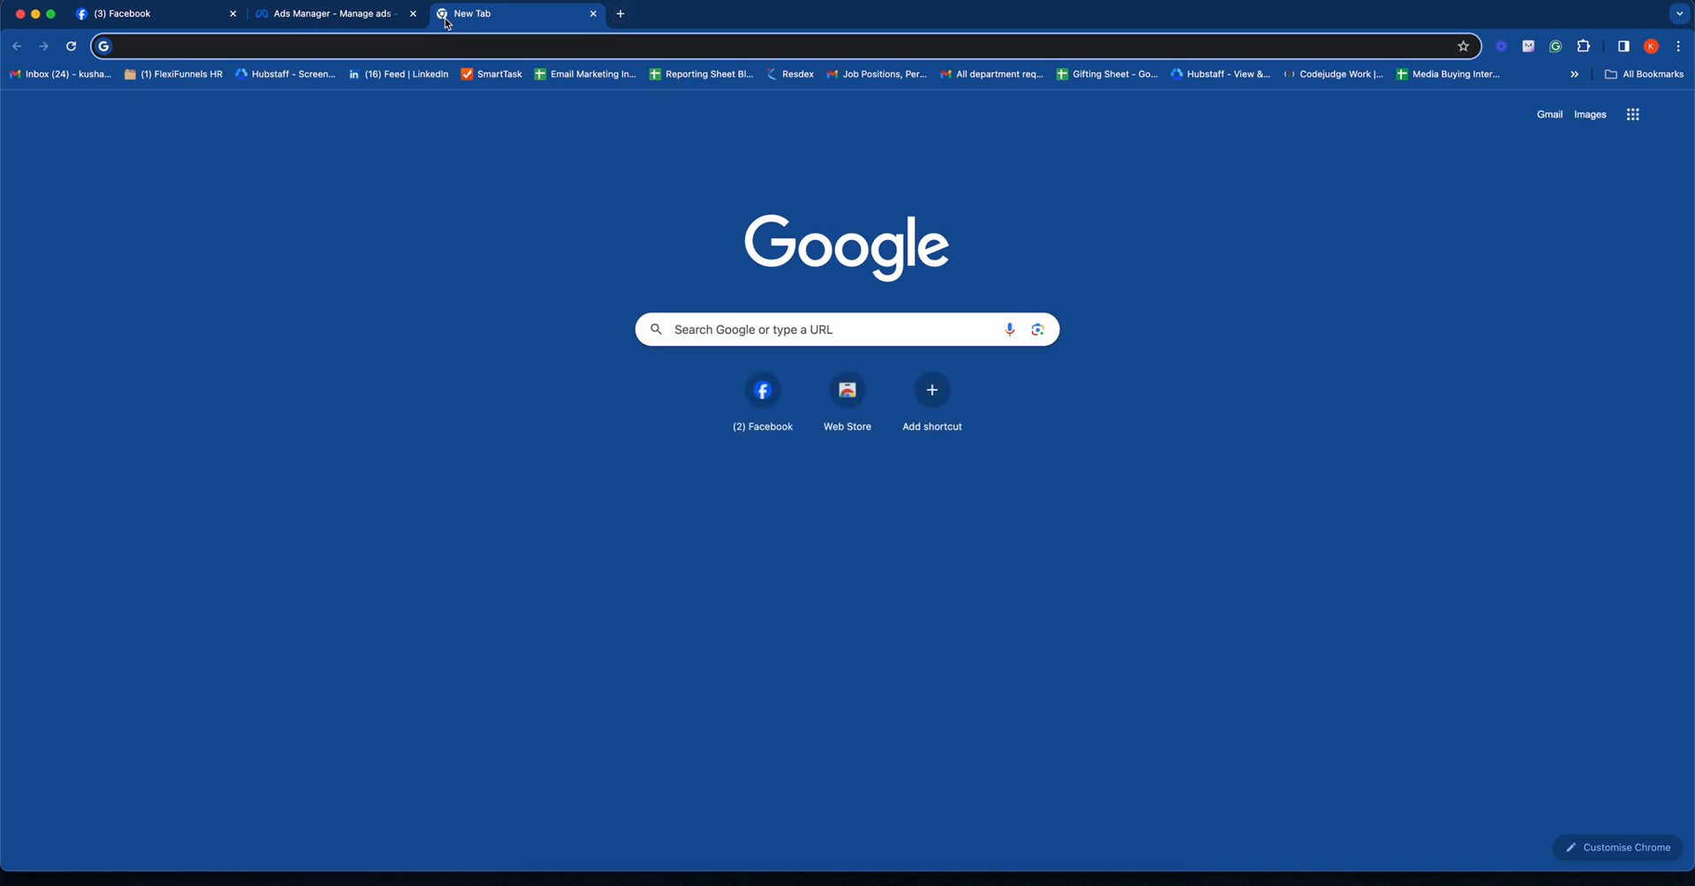
{"action": "type", "text": "sb"}
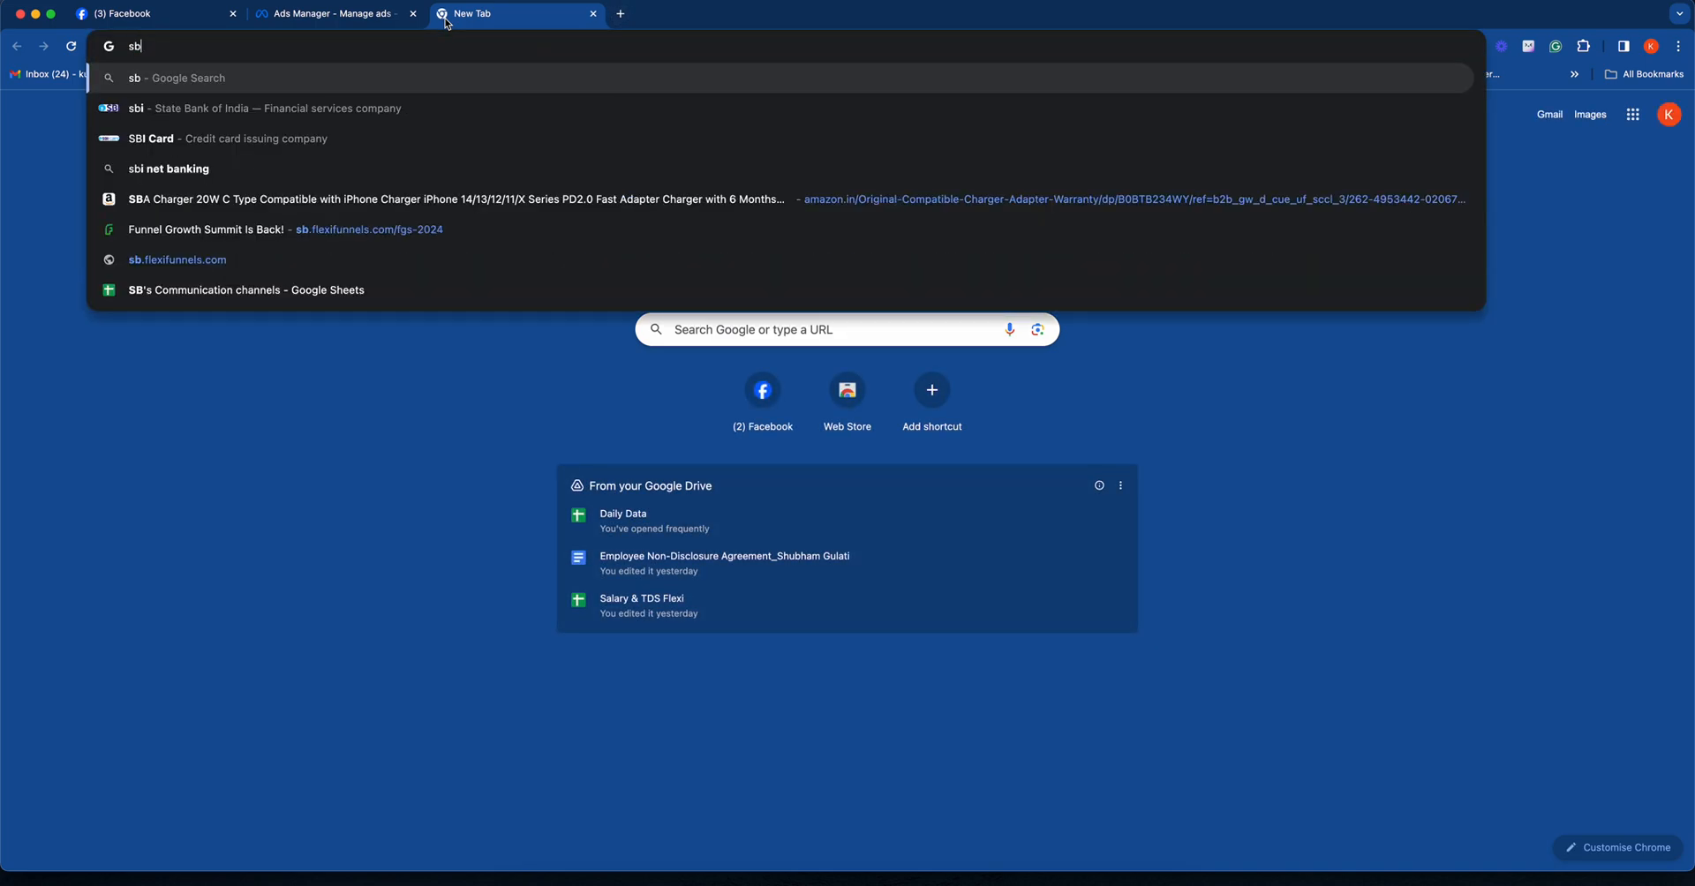
{"action": "type", "text": ".flexifunnels.com/"}
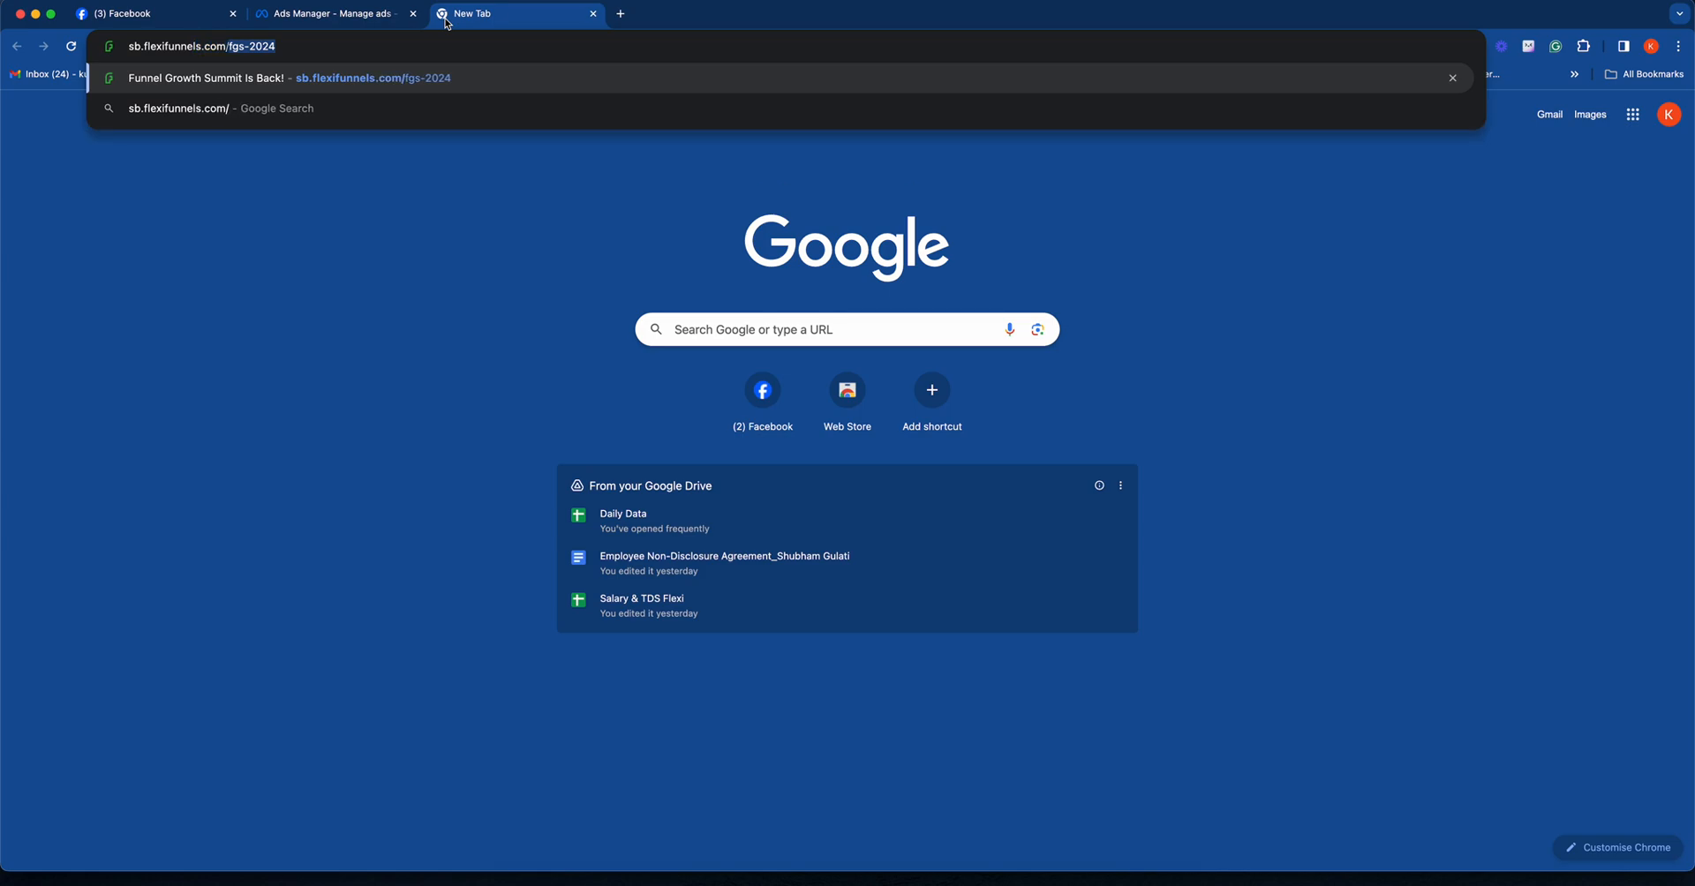
{"action": "key", "text": "Return"}
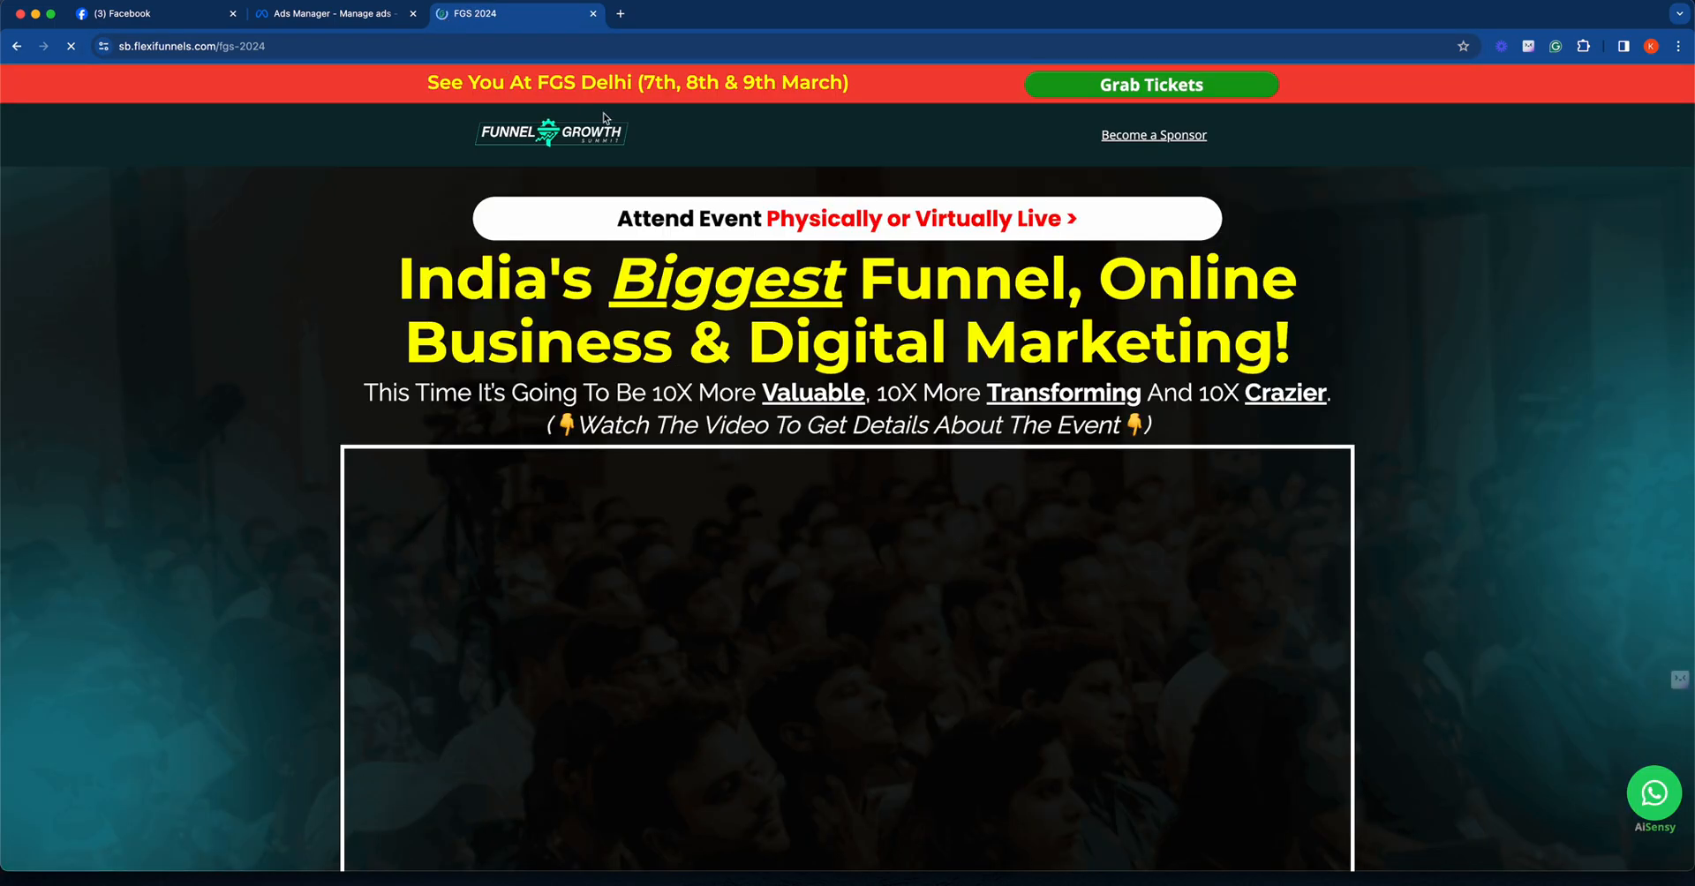
{"action": "scroll", "coordinate": [825, 322], "scroll_direction": "down", "scroll_amount": 9}
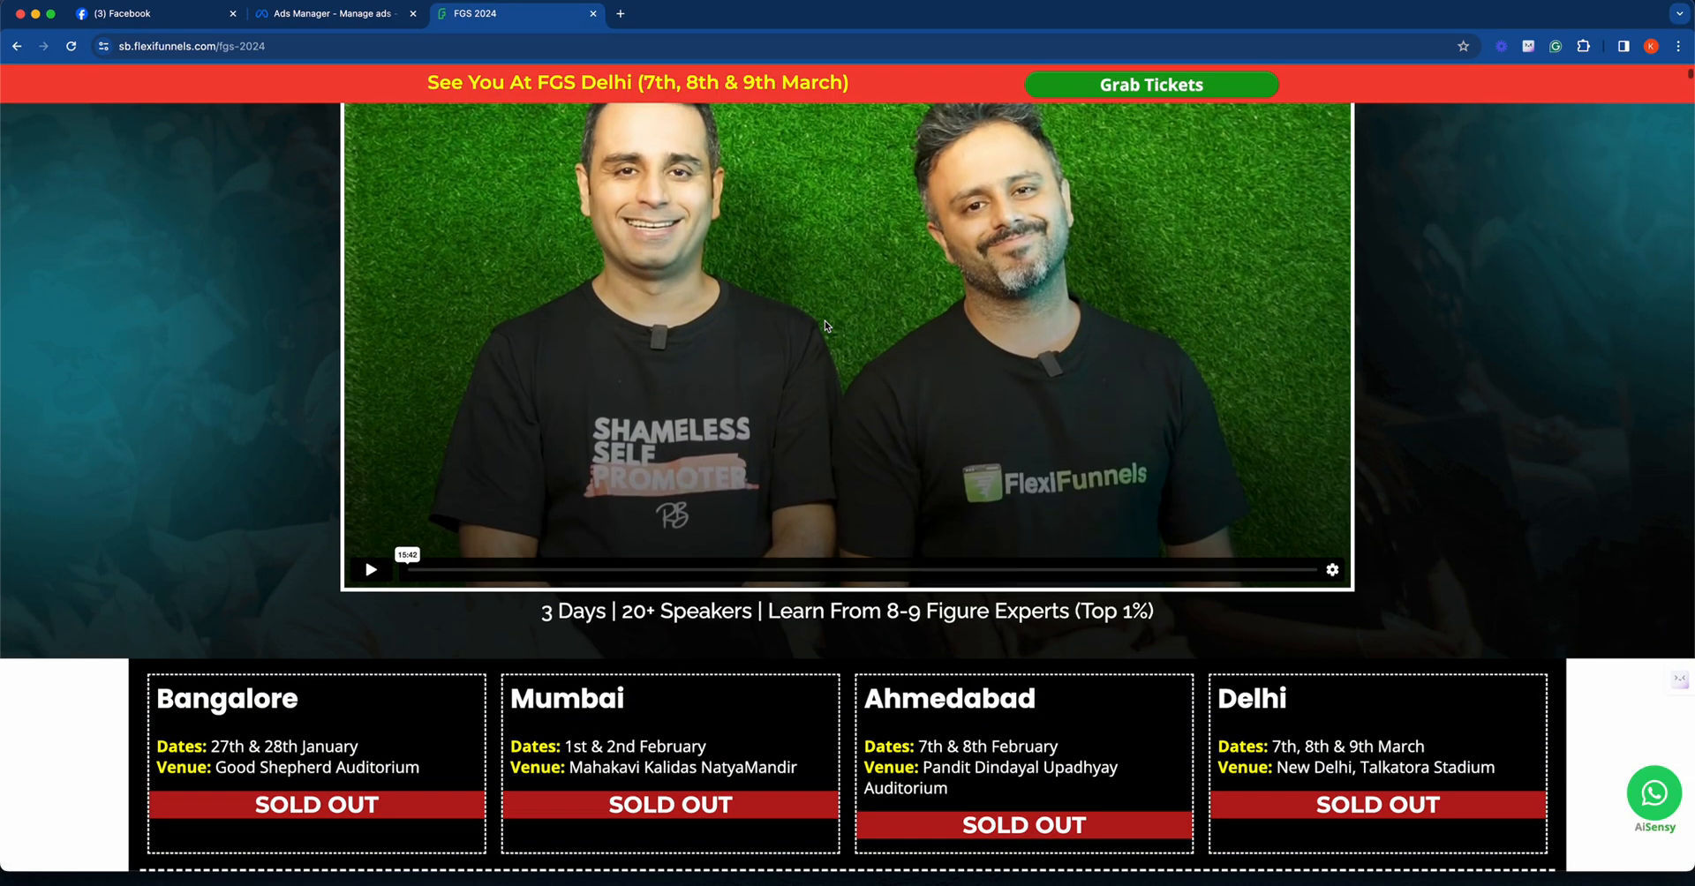
{"action": "scroll", "coordinate": [821, 324], "scroll_direction": "up", "scroll_amount": 8}
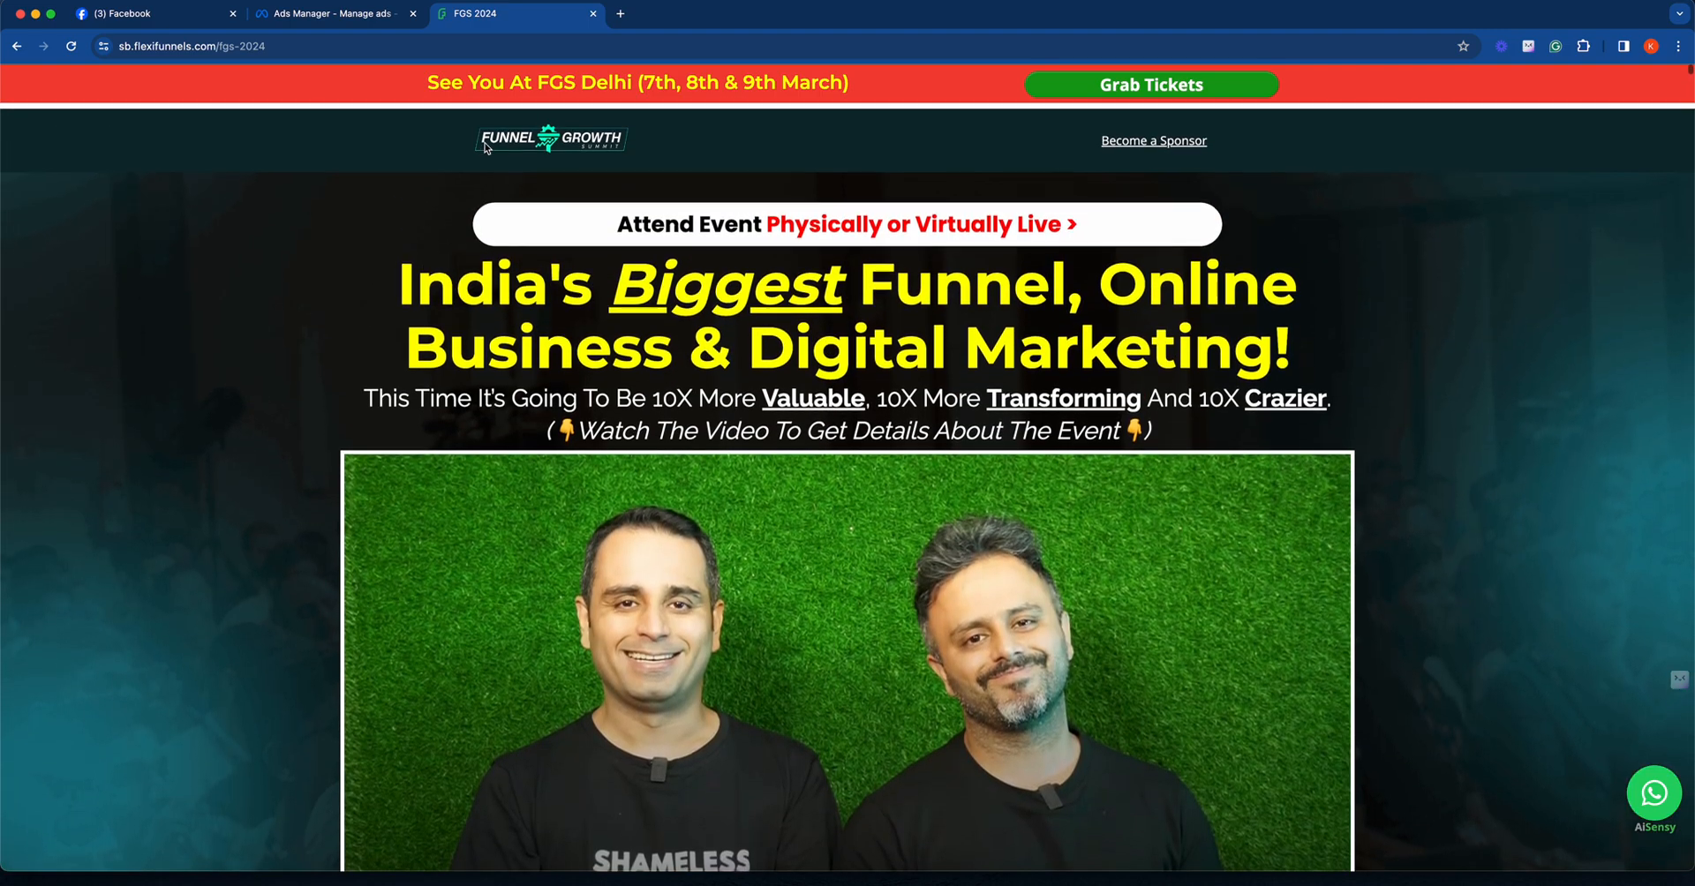
- Change the landing page address to sb.flexifunnels.com/coaching-success and load that page
{"action": "left_click_drag", "start_coordinate": [277, 46], "coordinate": [223, 40]}
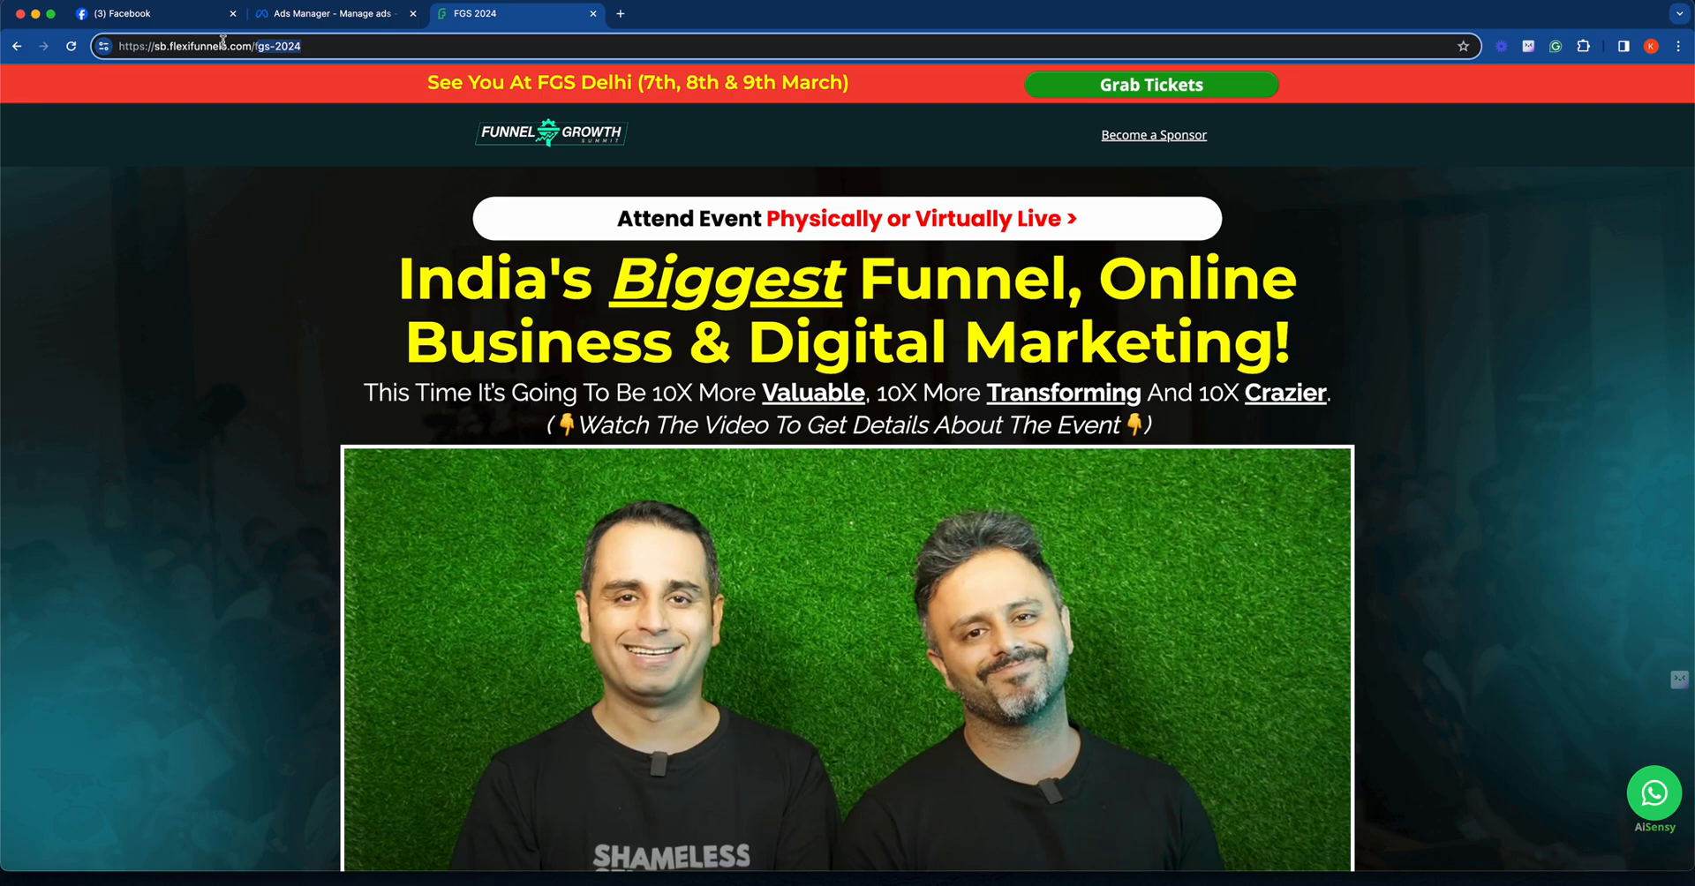
{"action": "type", "text": "coa"}
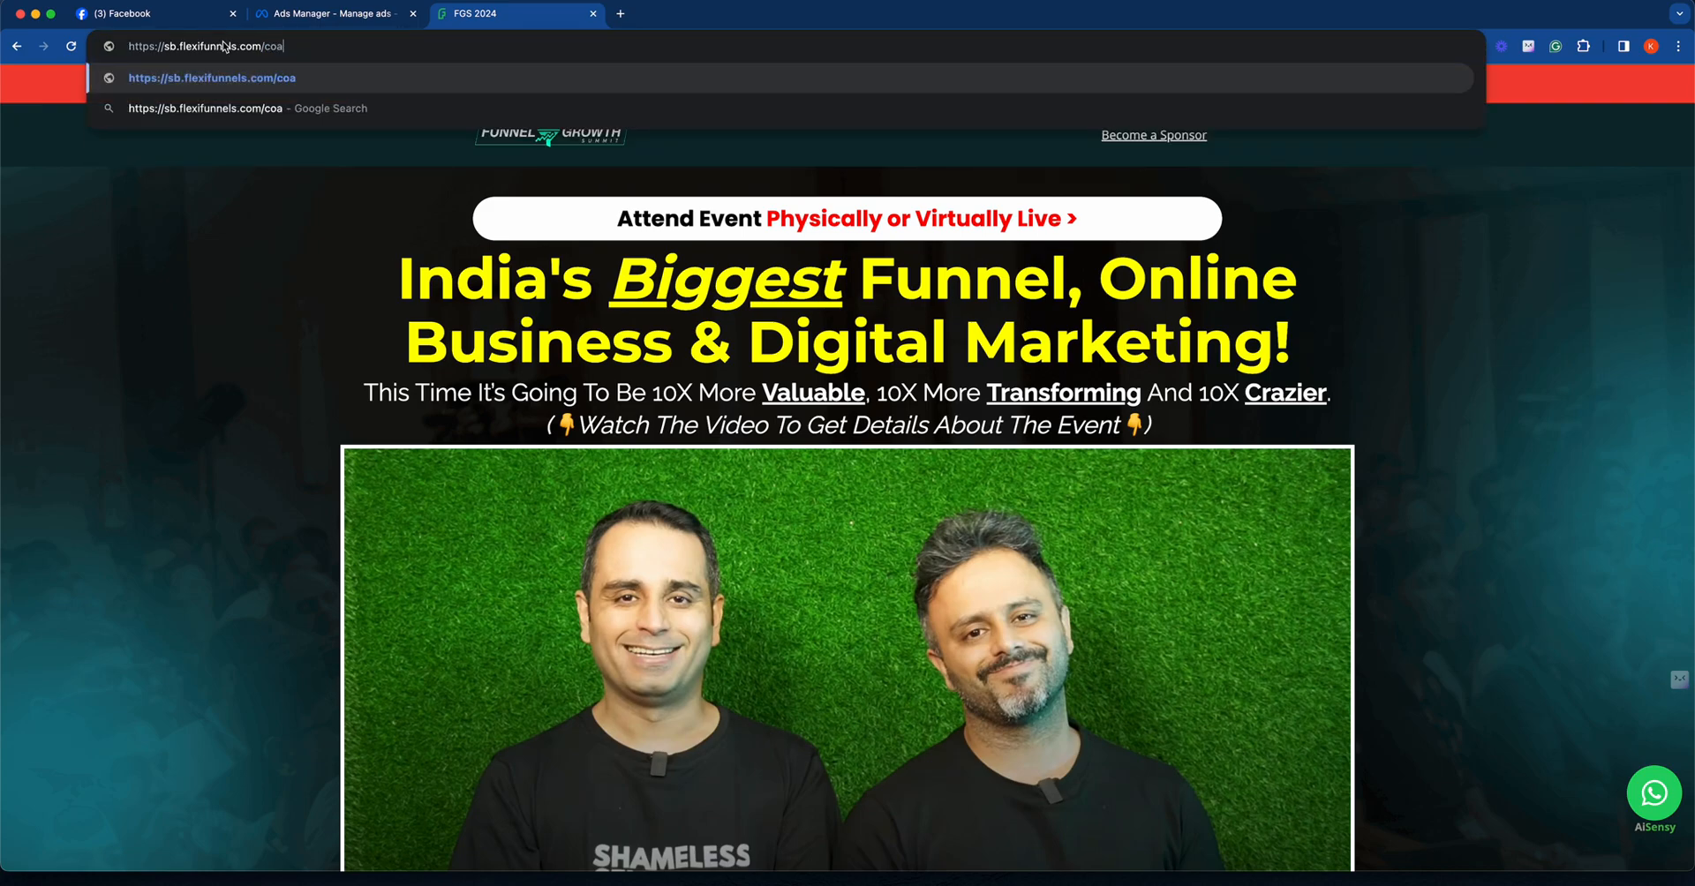
{"action": "type", "text": "ching-success"}
{"action": "key", "text": "Return"}
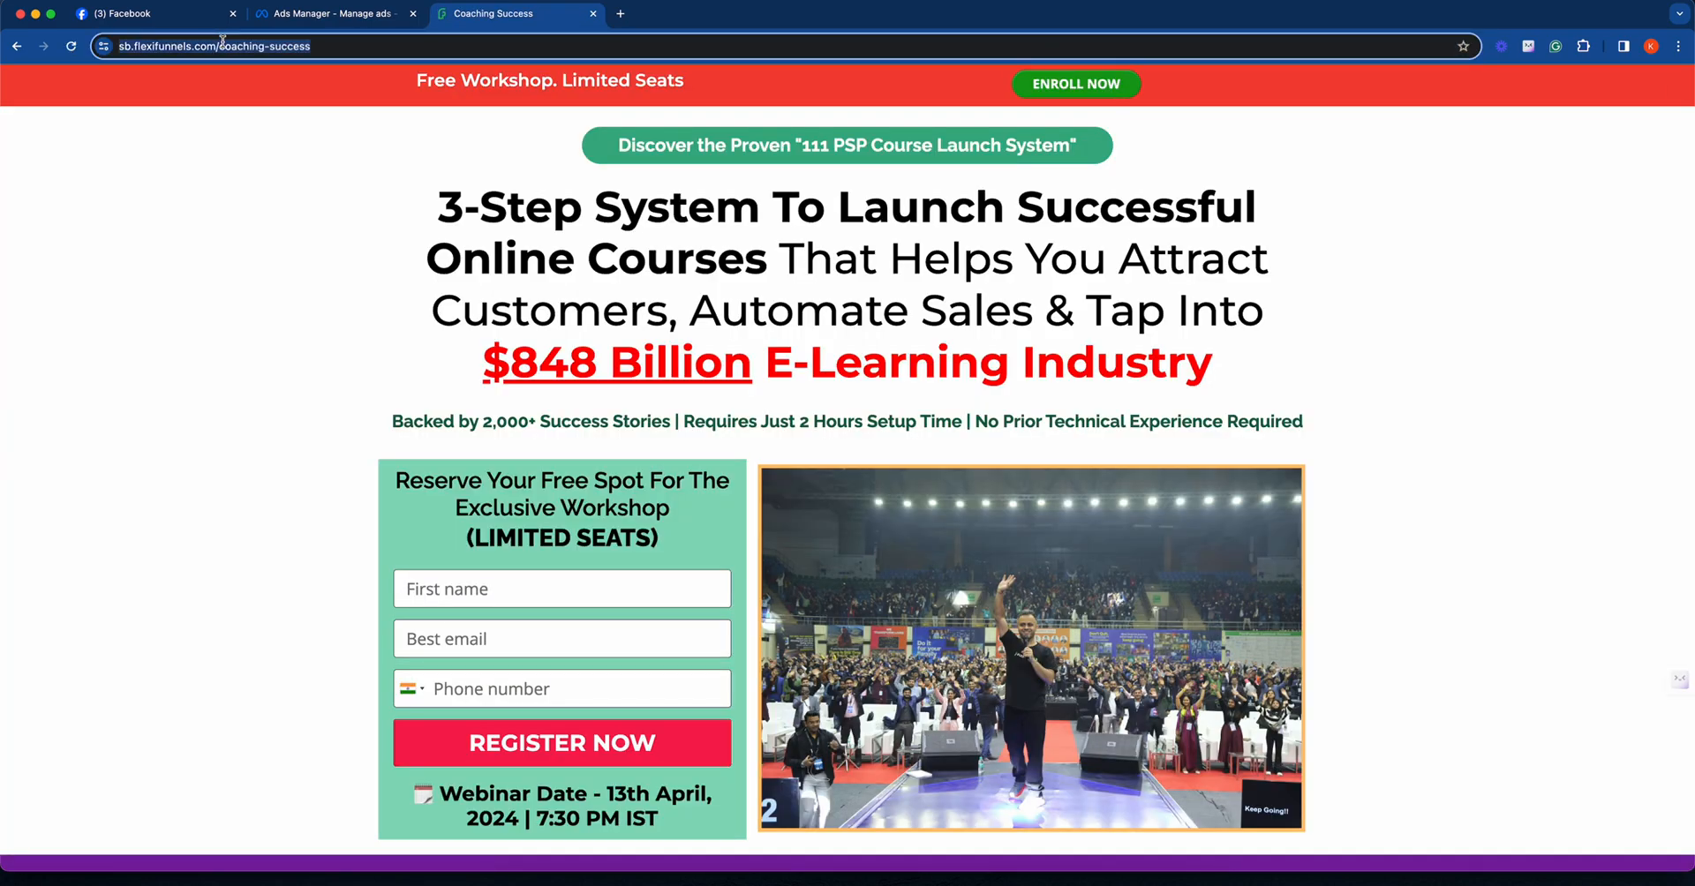
{"action": "left_click", "coordinate": [316, 15]}
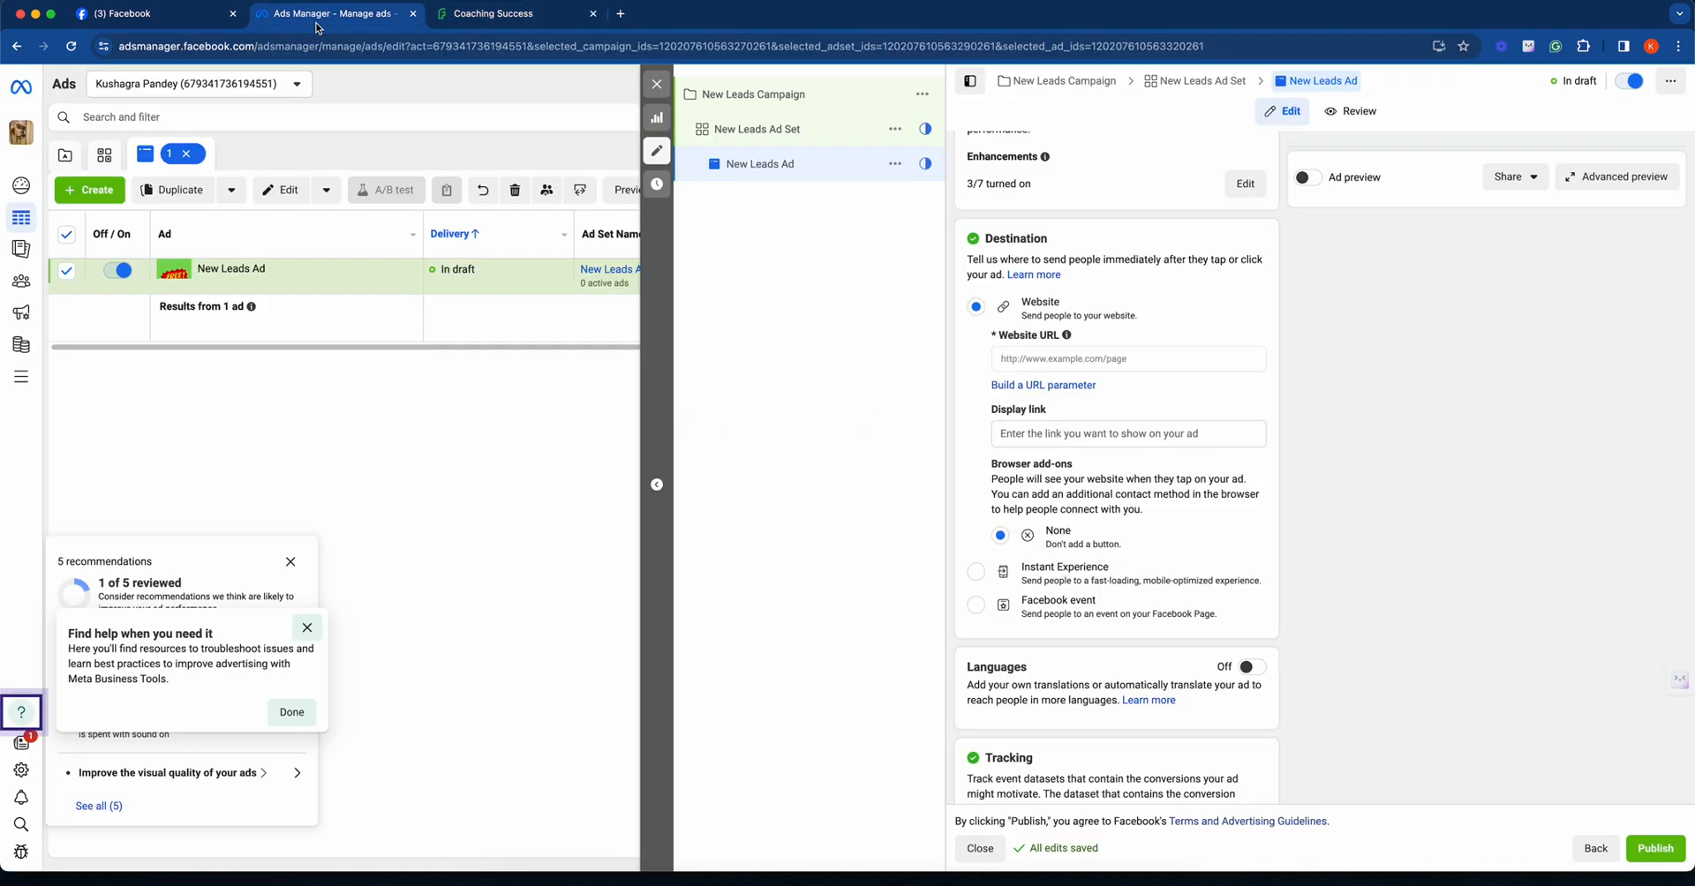
{"action": "left_click", "coordinate": [1053, 359]}
{"action": "type", "text": "https://sb.flexifunnels.com/coaching-success"}
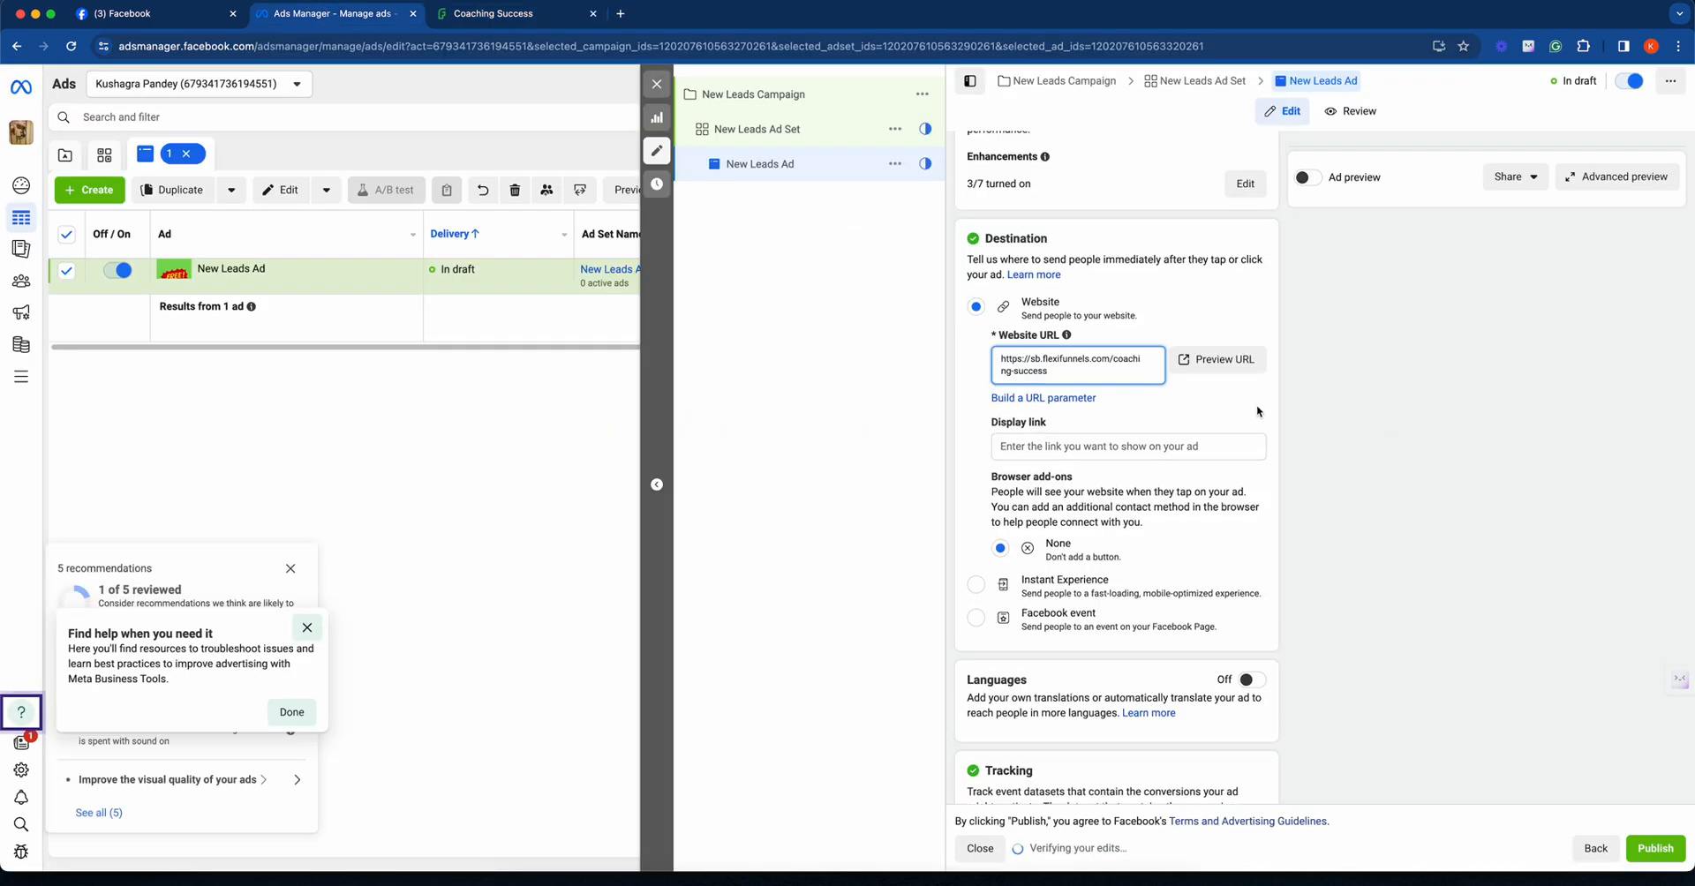
{"action": "left_click", "coordinate": [1258, 408]}
- Review the ad's tracking section and the ad set's conversion, pixel, budget, schedule and audience settings
{"action": "scroll", "coordinate": [1220, 527], "scroll_direction": "down", "scroll_amount": 5}
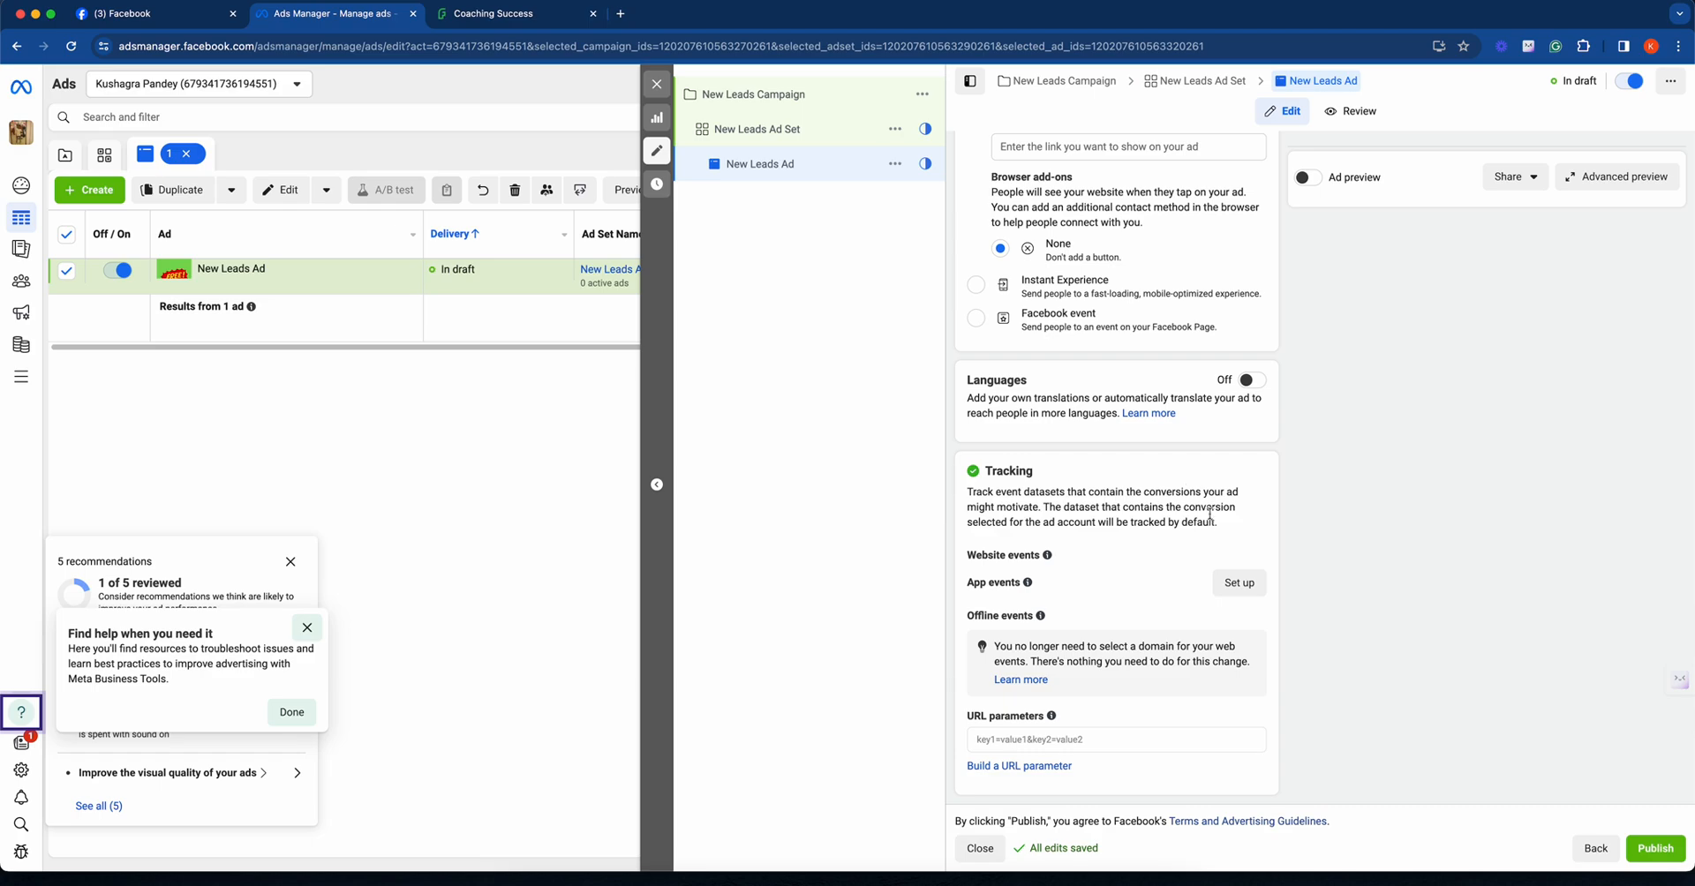
{"action": "left_click", "coordinate": [825, 124]}
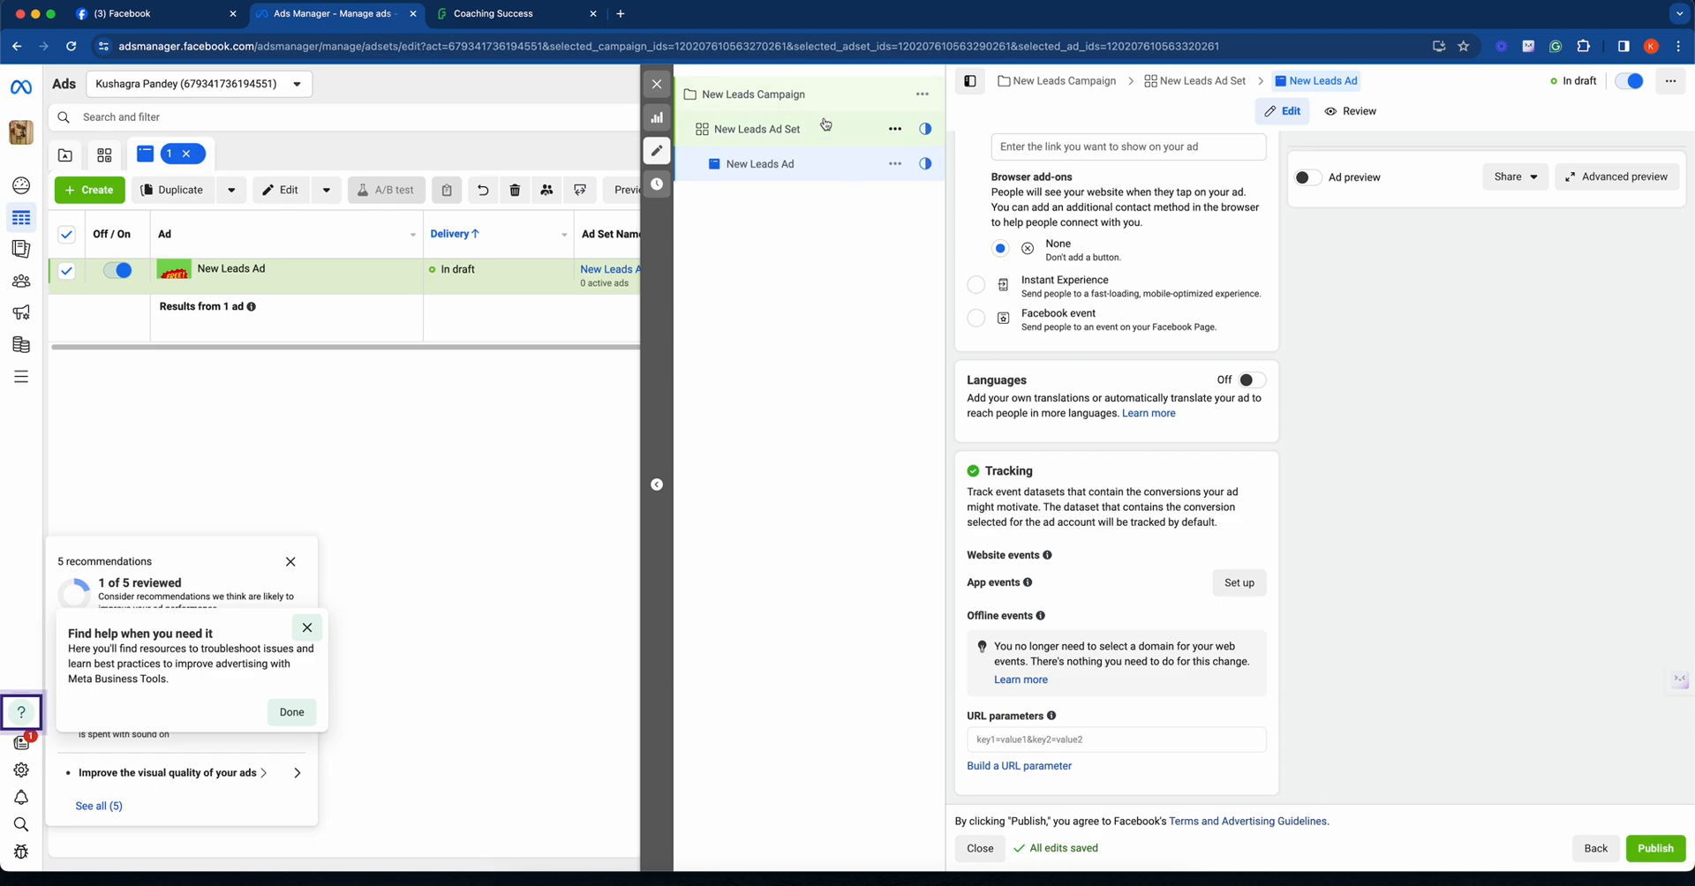
{"action": "scroll", "coordinate": [1192, 590], "scroll_direction": "down", "scroll_amount": 5}
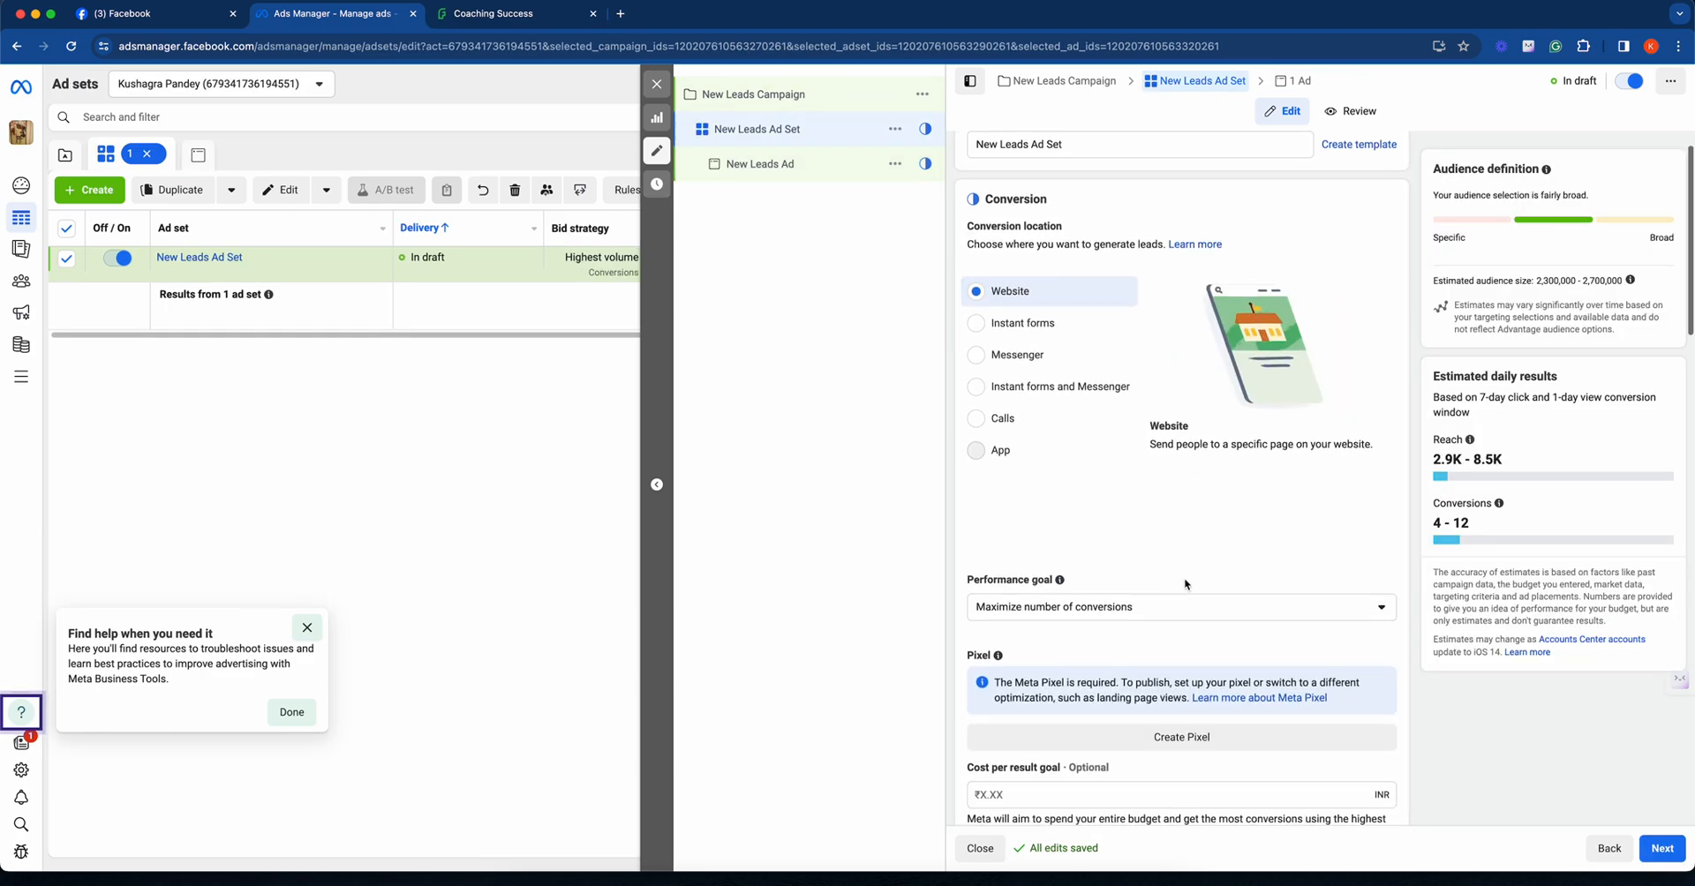
{"action": "scroll", "coordinate": [1184, 579], "scroll_direction": "down", "scroll_amount": 11}
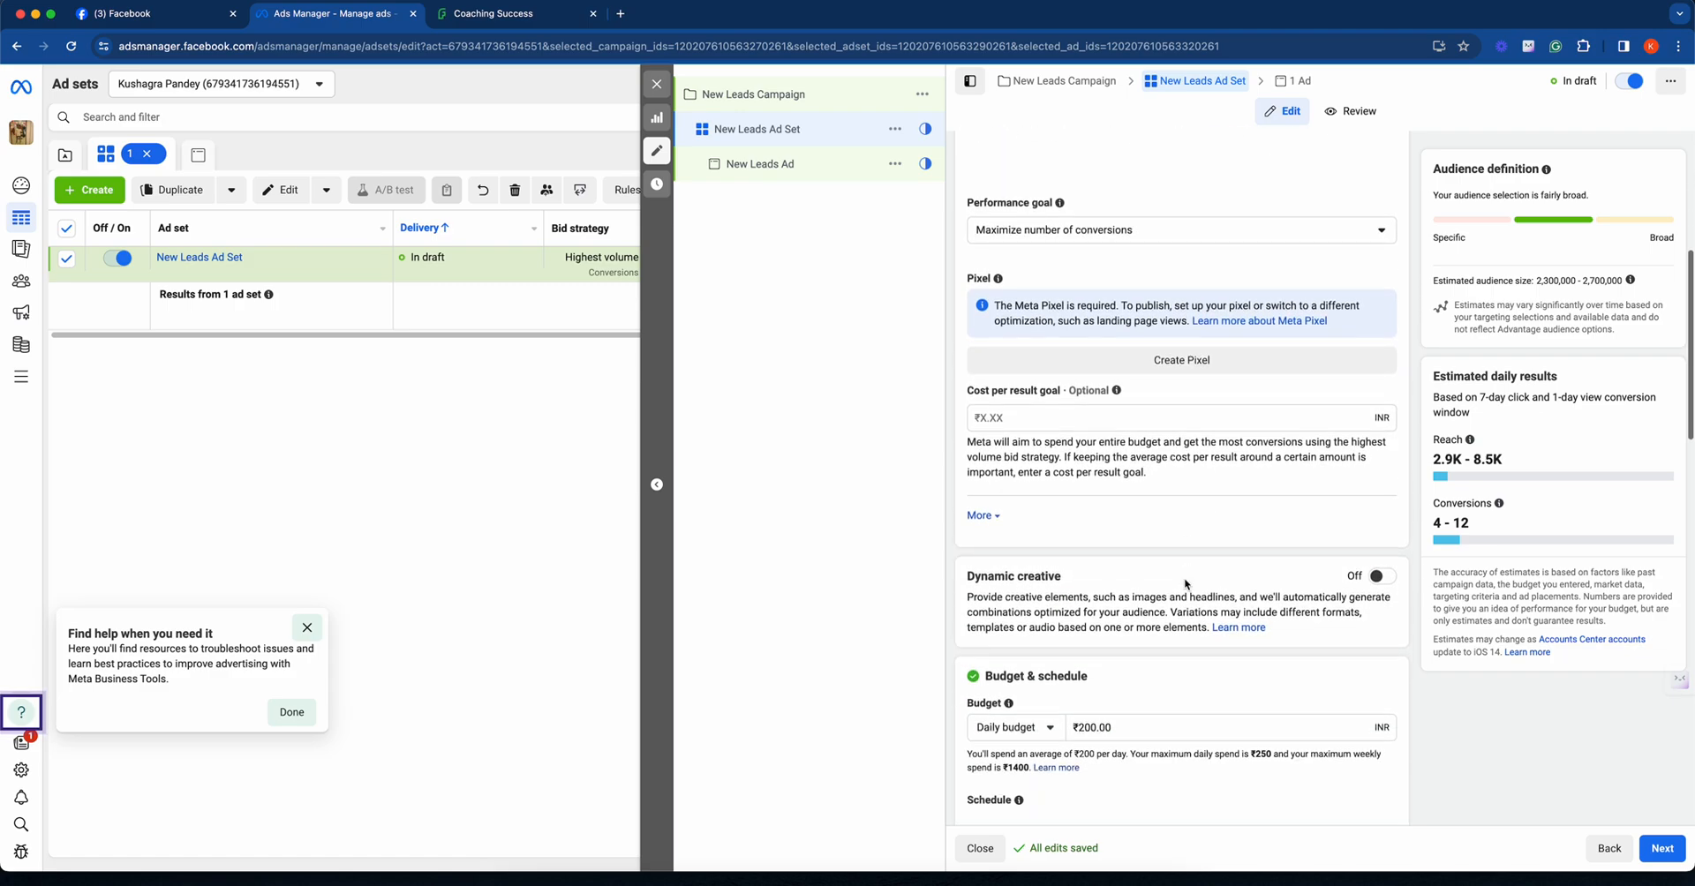
{"action": "scroll", "coordinate": [1184, 578], "scroll_direction": "down", "scroll_amount": 12}
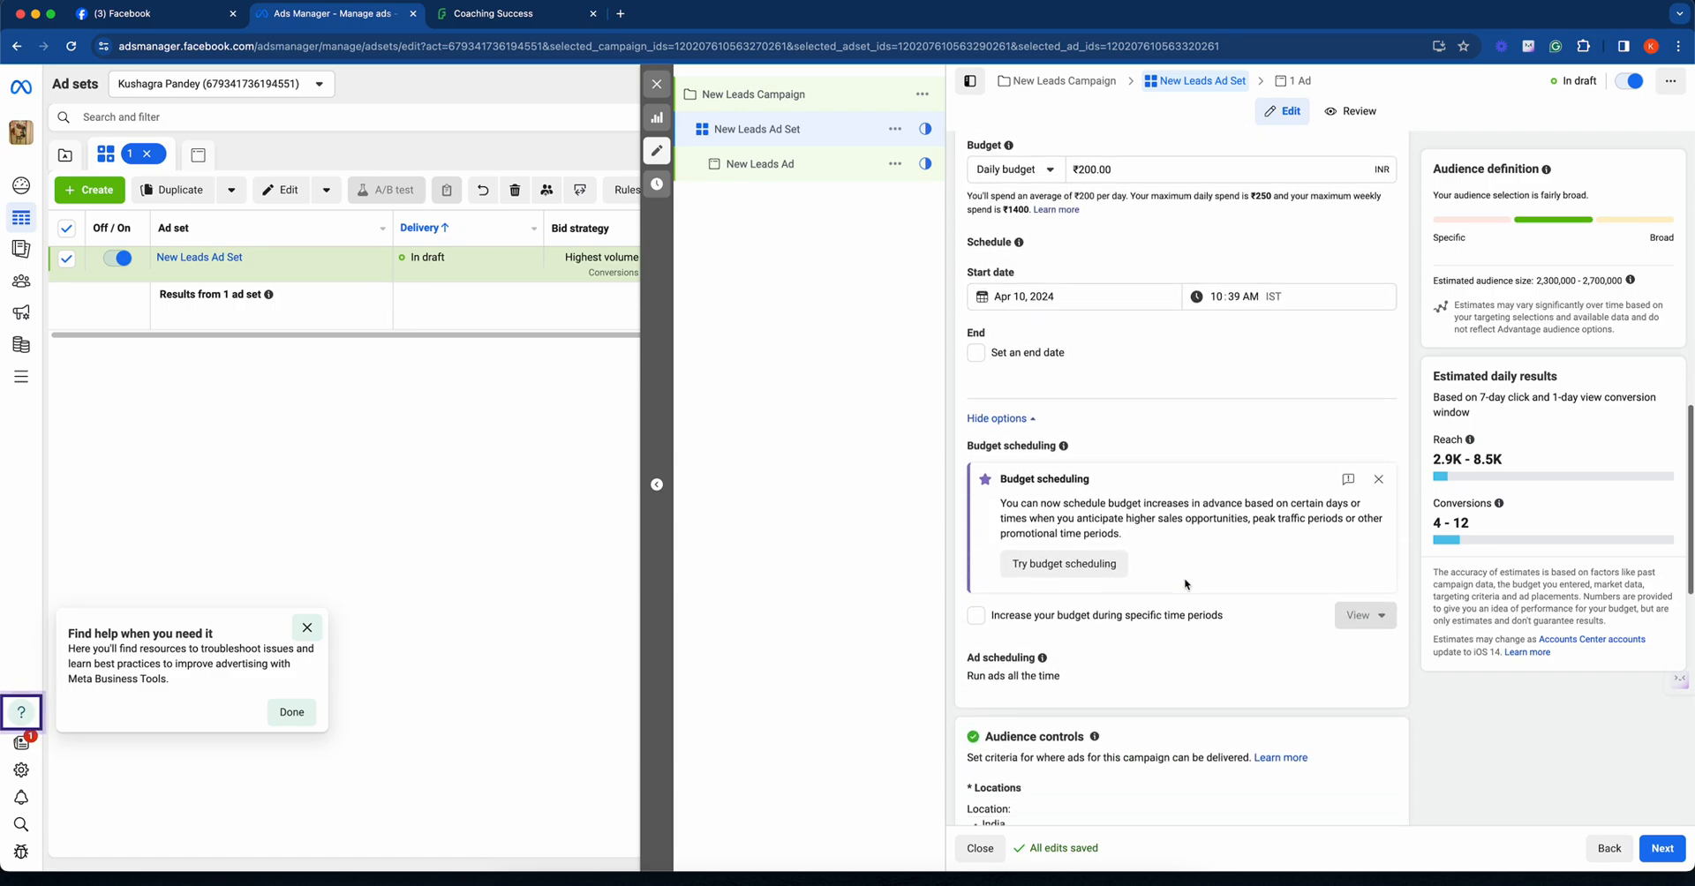
{"action": "scroll", "coordinate": [1185, 578], "scroll_direction": "down", "scroll_amount": 8}
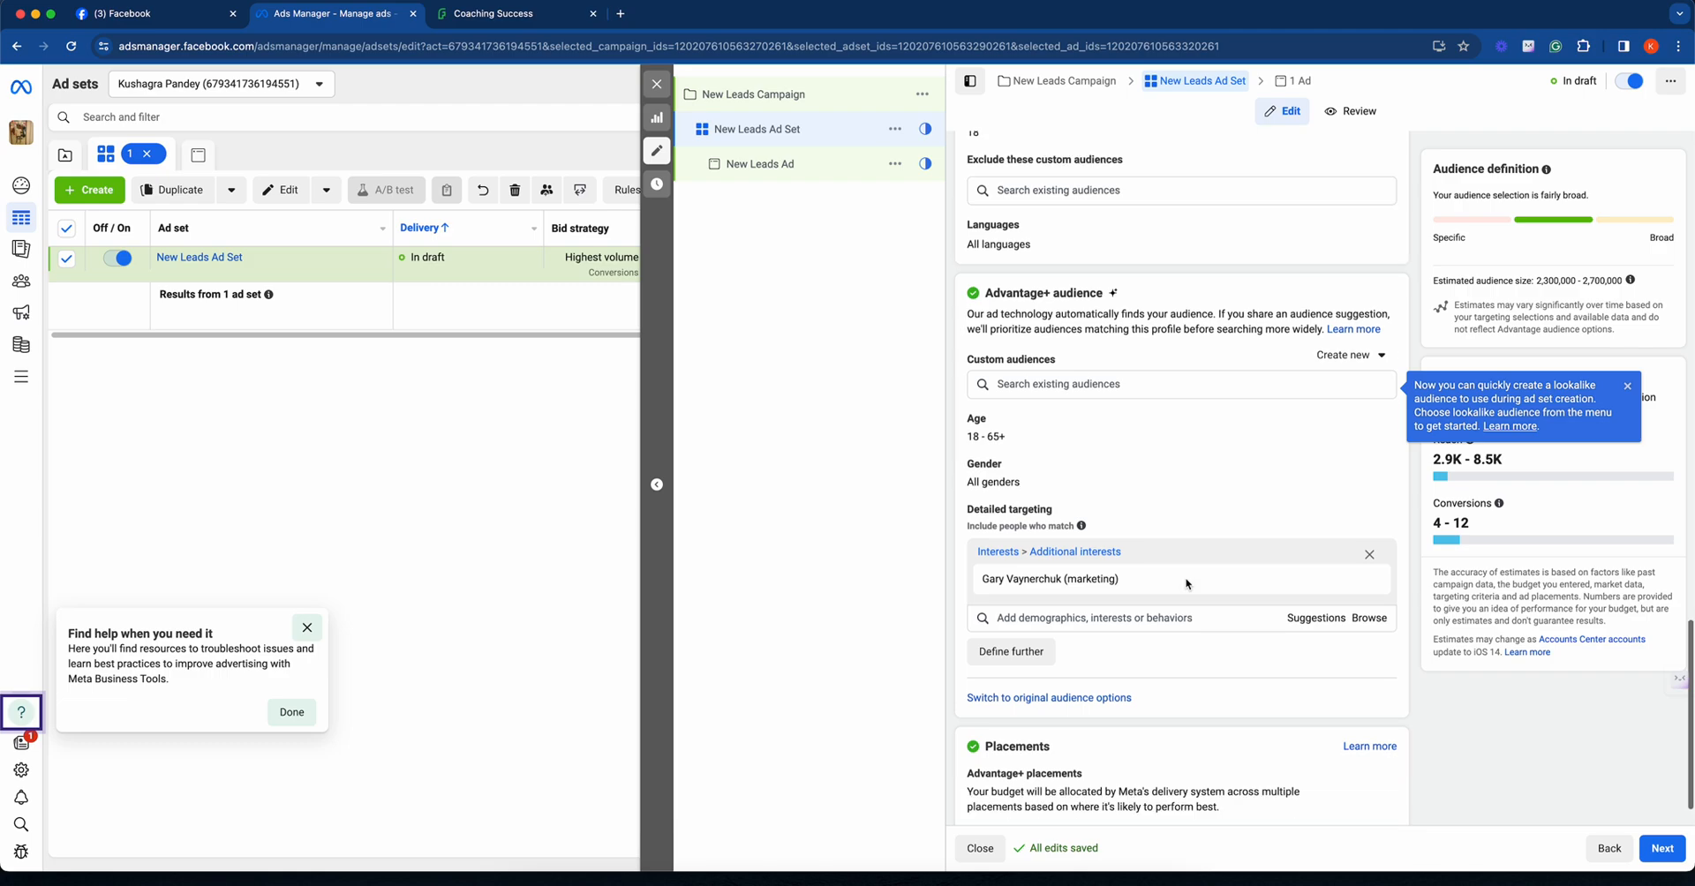
{"action": "scroll", "coordinate": [1190, 580], "scroll_direction": "up", "scroll_amount": 7}
{"action": "scroll", "coordinate": [1191, 581], "scroll_direction": "up", "scroll_amount": 20}
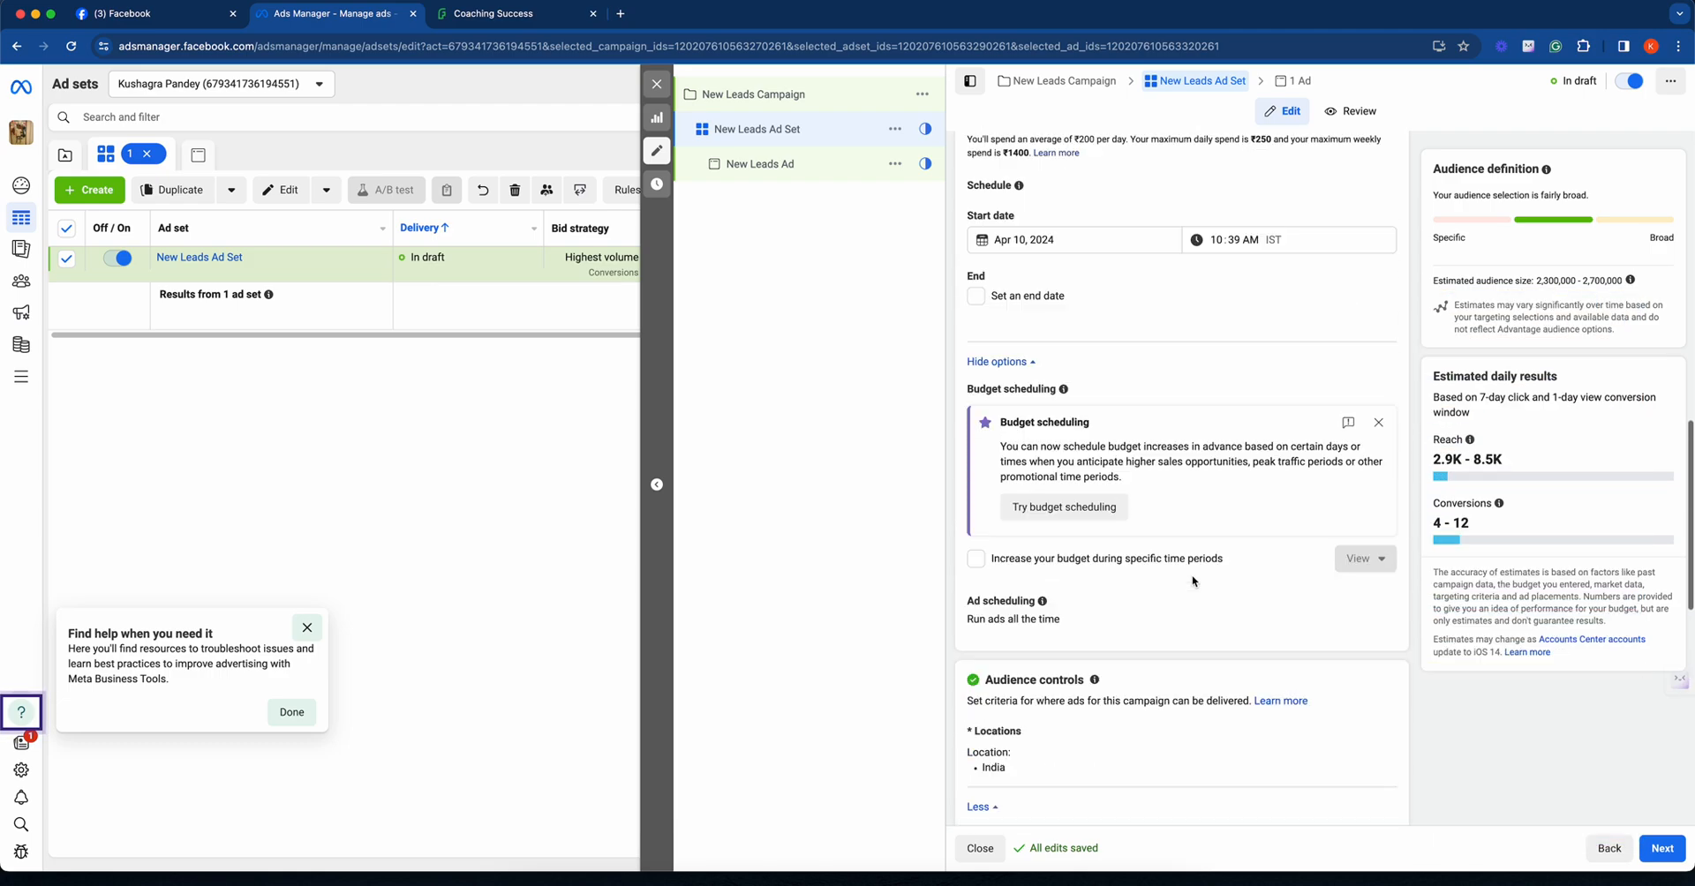
{"action": "scroll", "coordinate": [1198, 581], "scroll_direction": "up", "scroll_amount": 4}
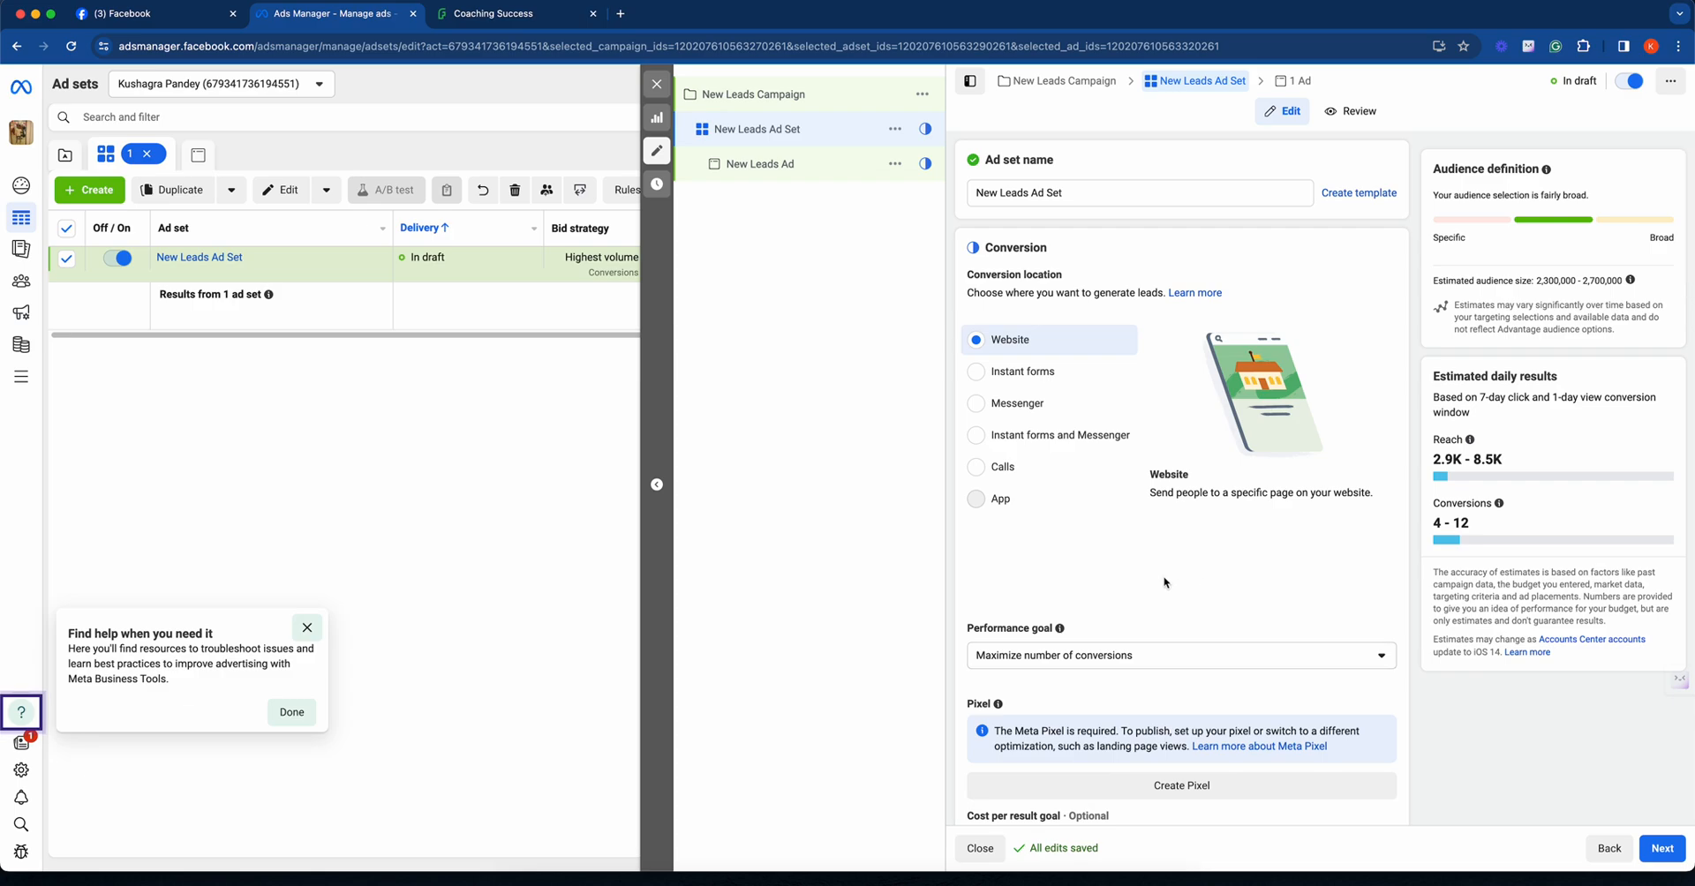
{"action": "scroll", "coordinate": [1183, 576], "scroll_direction": "down", "scroll_amount": 3}
{"action": "scroll", "coordinate": [1161, 579], "scroll_direction": "down", "scroll_amount": 4}
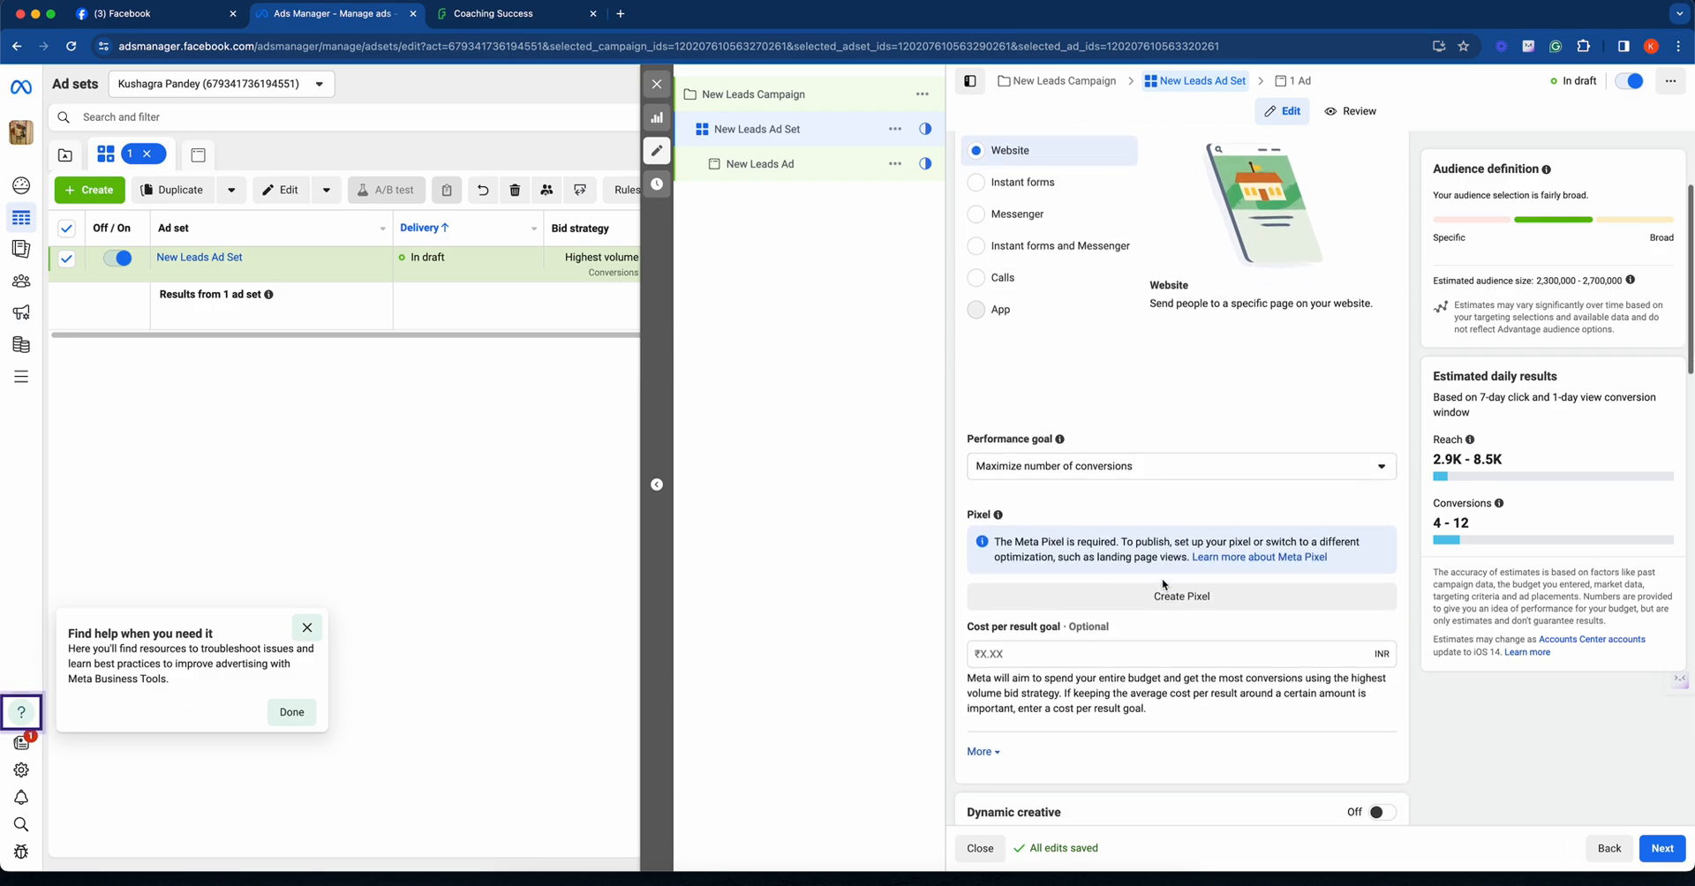
- Close the ad set editor without publishing the draft items
{"action": "mouse_move", "coordinate": [1114, 513]}
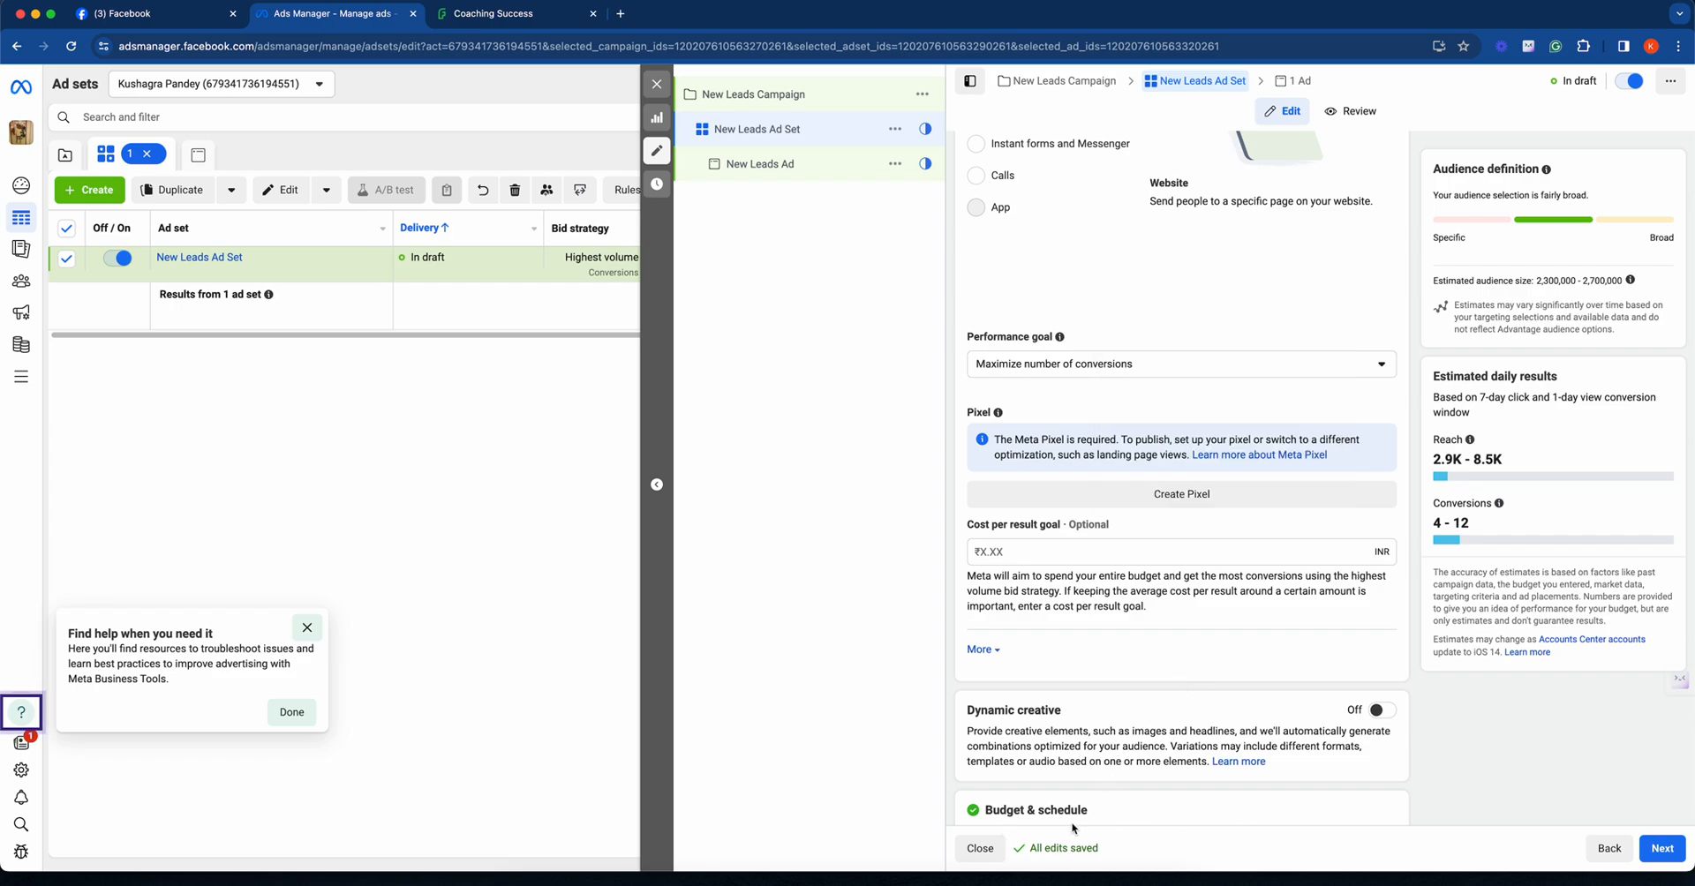
{"action": "left_click", "coordinate": [980, 849]}
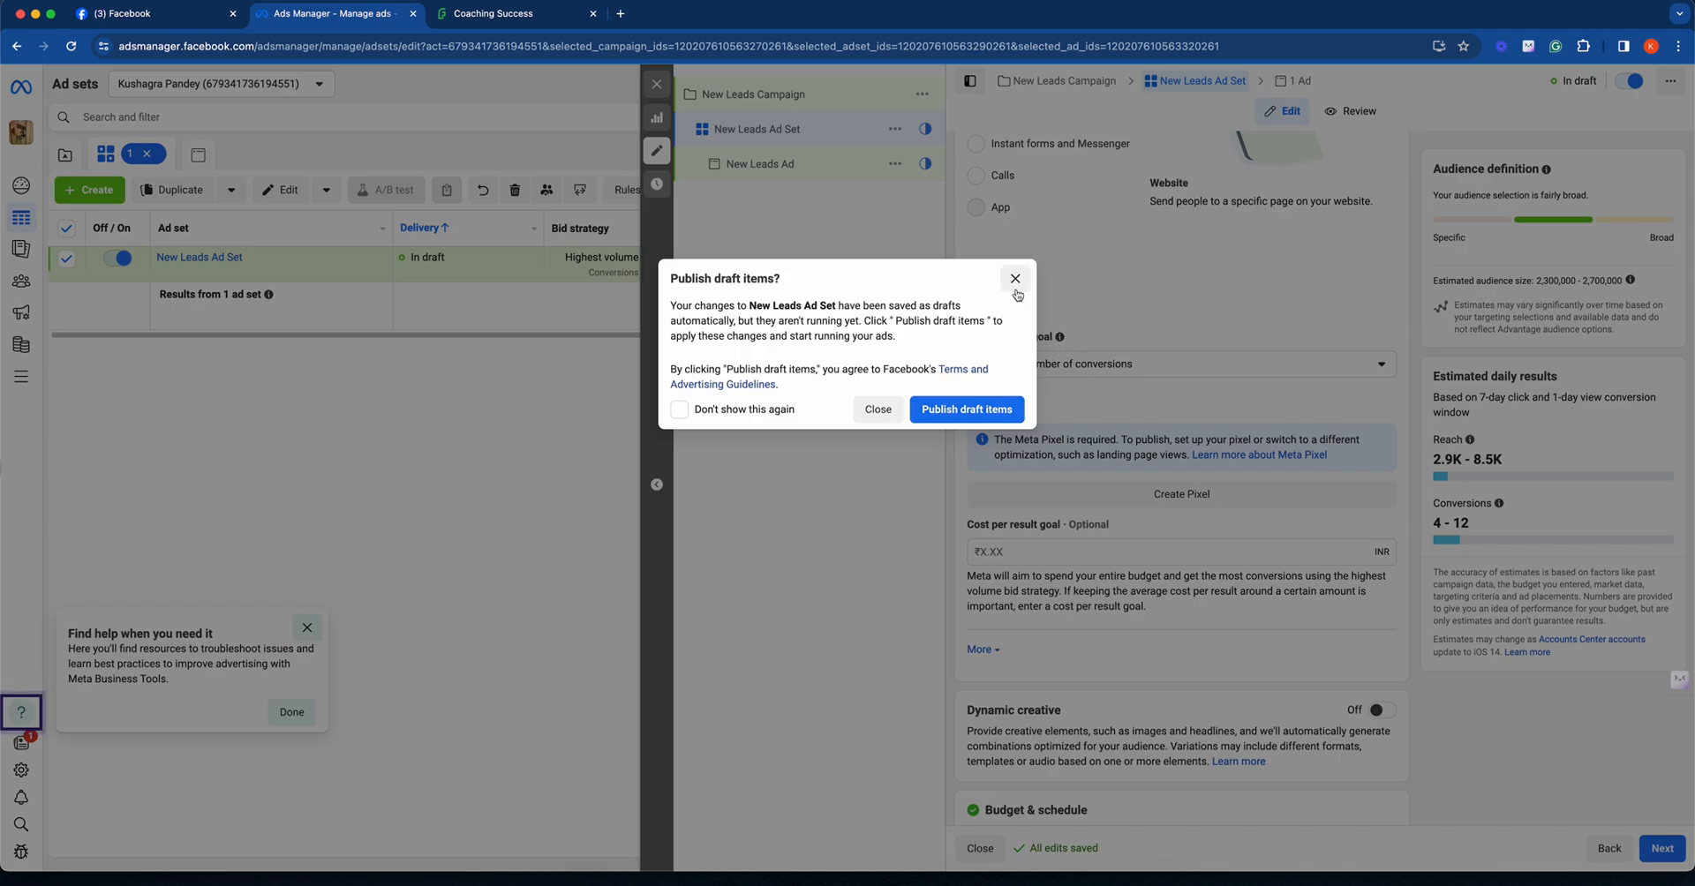
{"action": "left_click", "coordinate": [888, 408]}
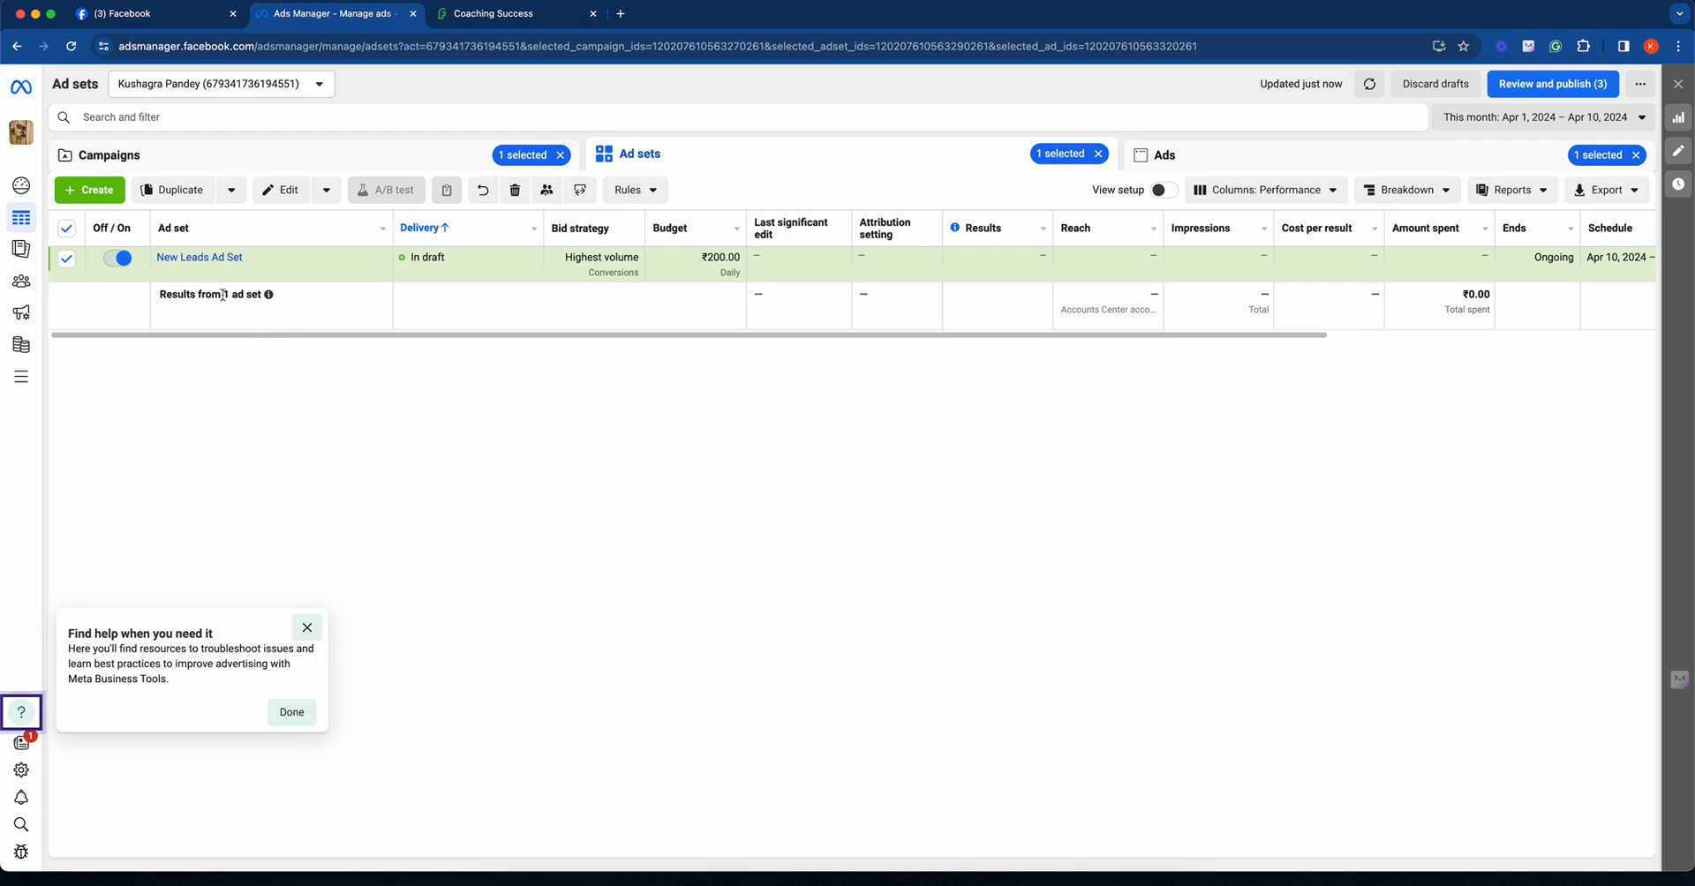
{"action": "left_click", "coordinate": [112, 205]}
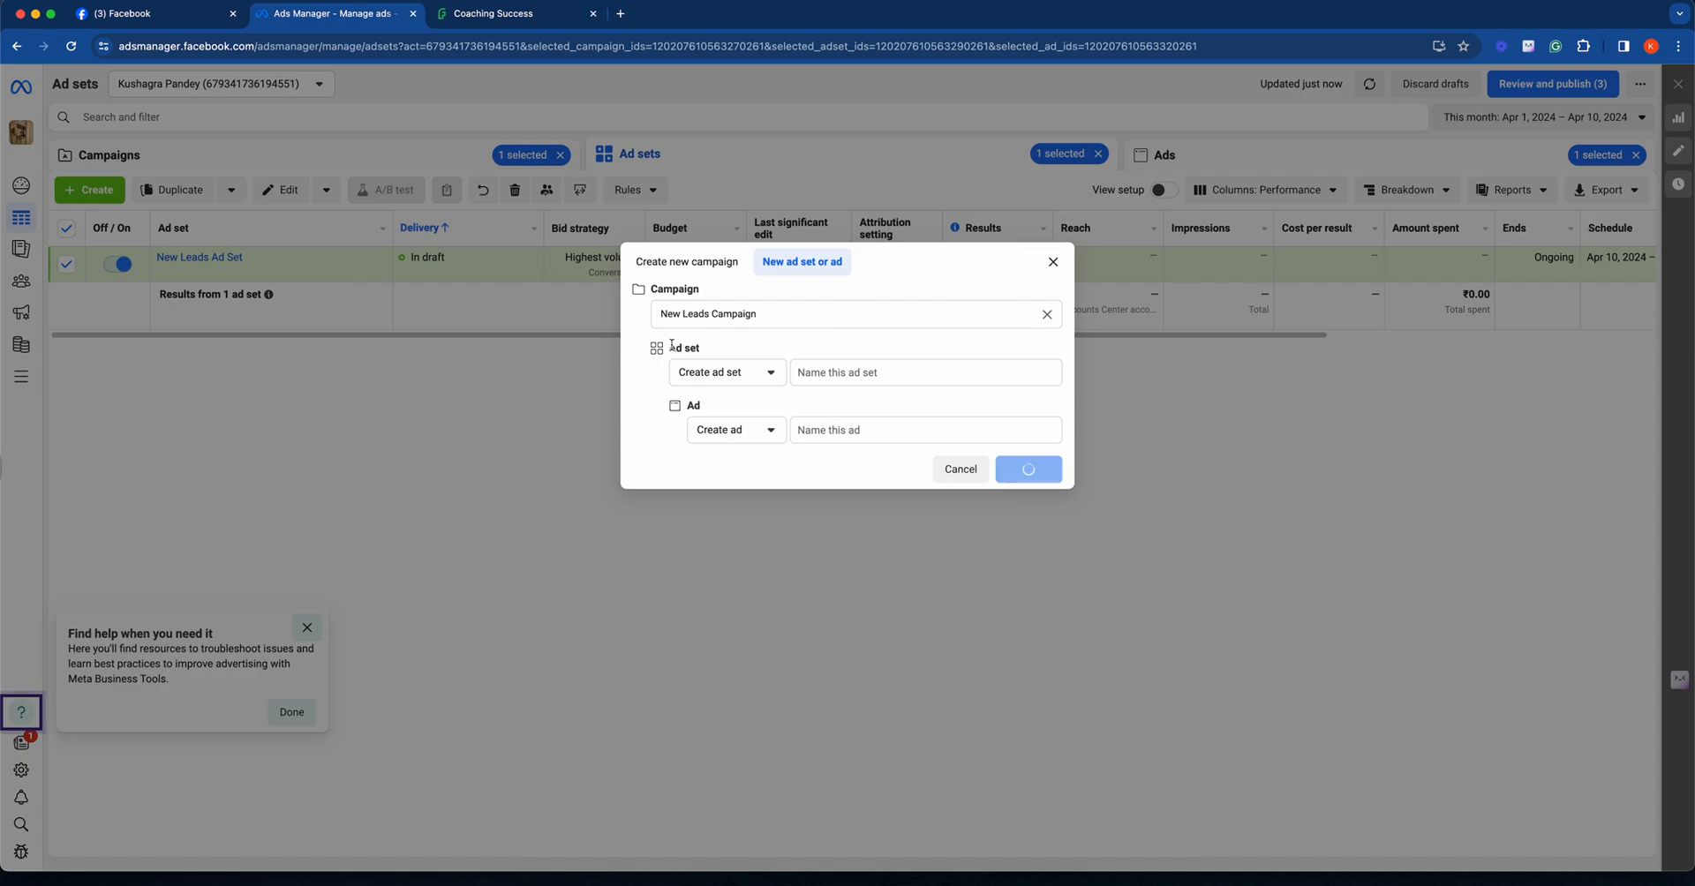
{"action": "left_click", "coordinate": [722, 374]}
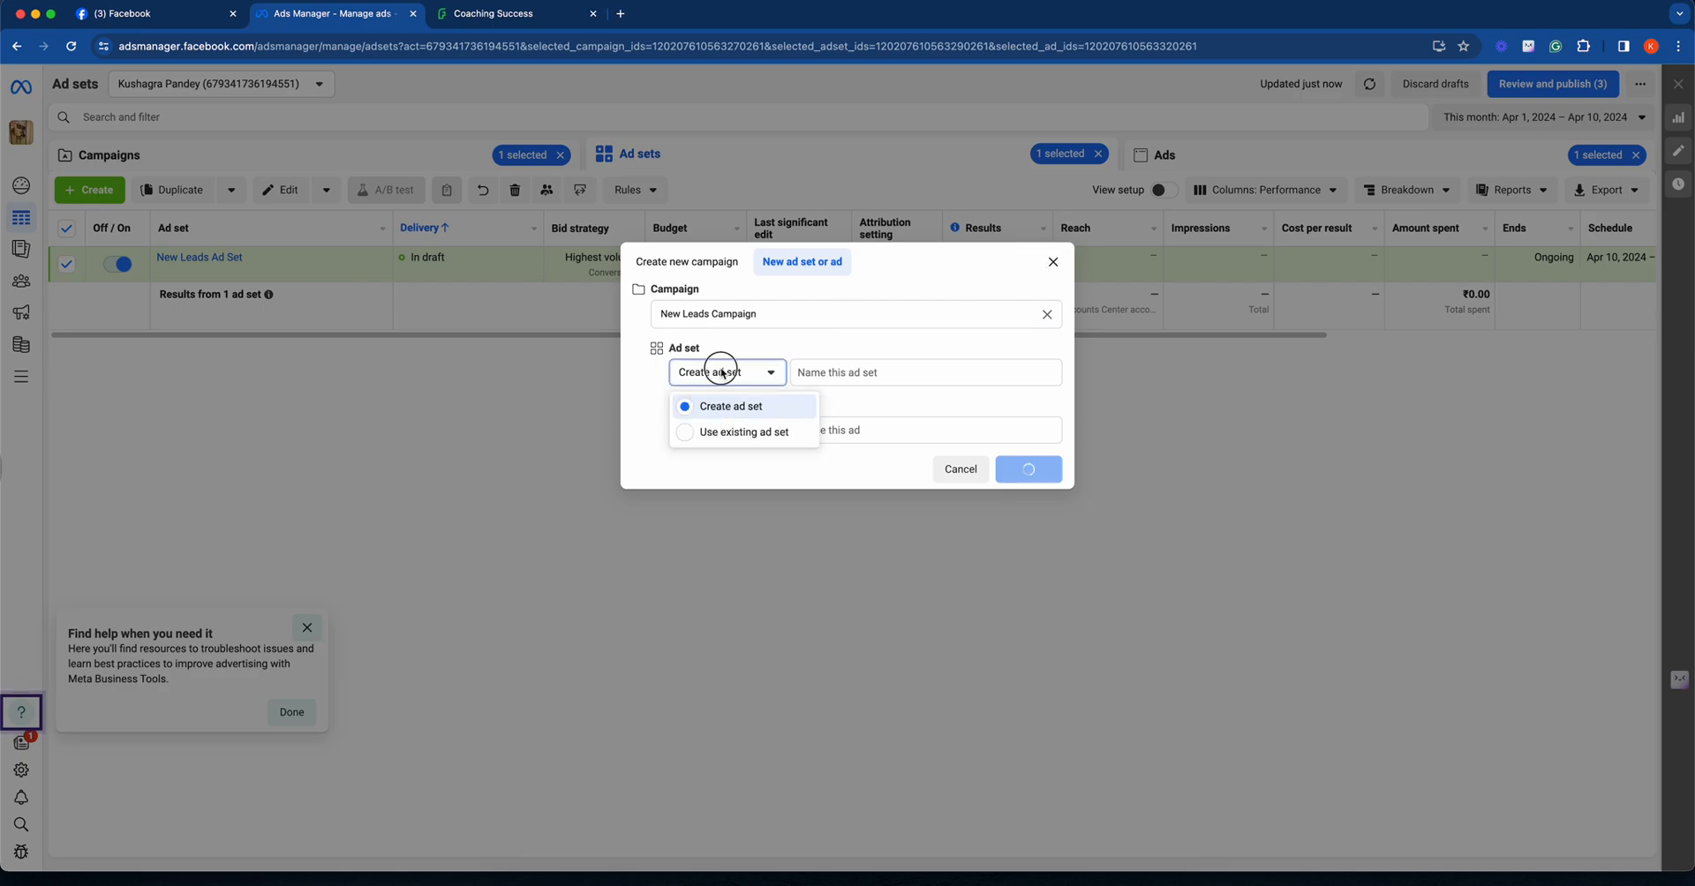
{"action": "left_click", "coordinate": [722, 374]}
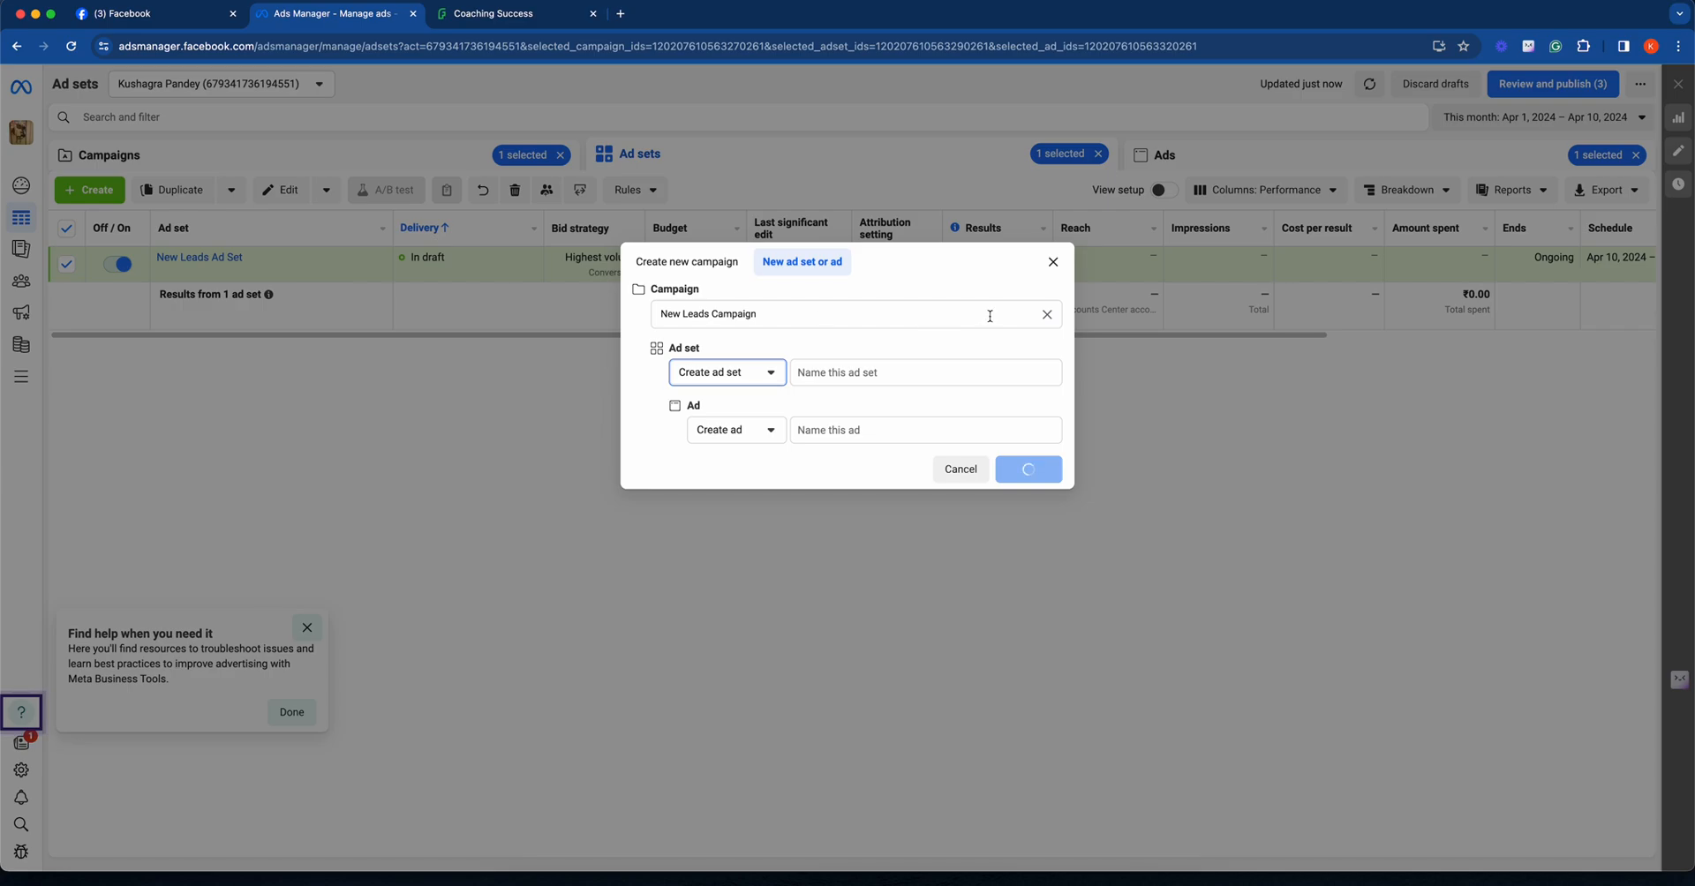
{"action": "left_click", "coordinate": [1053, 262]}
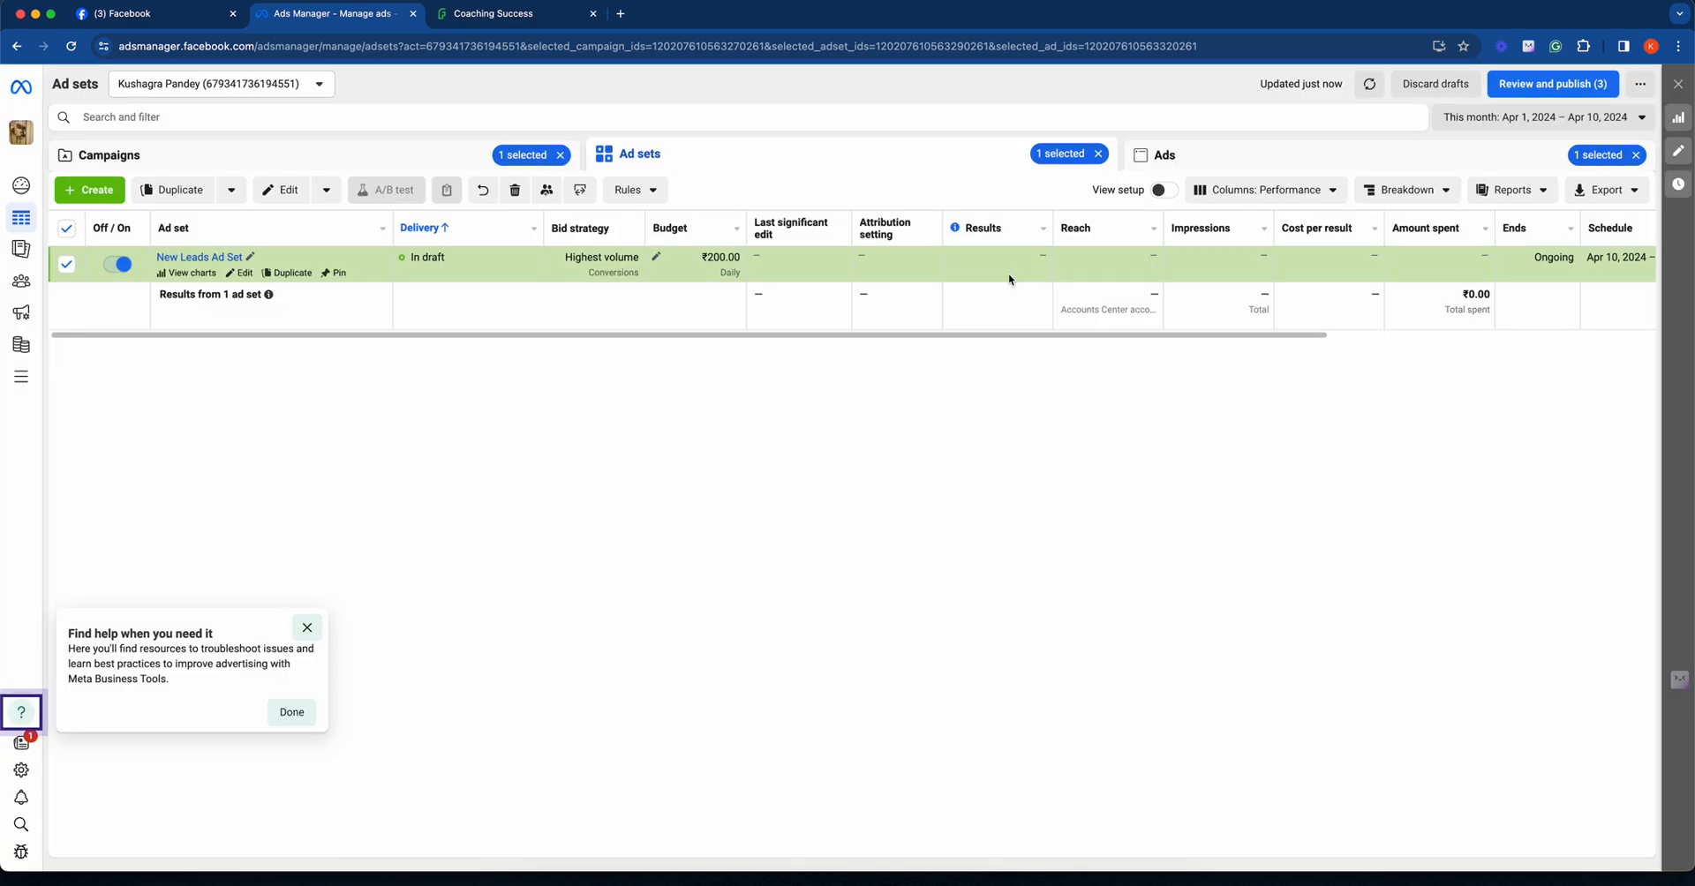
- Clear the selected campaign filter and create a new manual traffic campaign with the Traffic objective
{"action": "left_click", "coordinate": [232, 170]}
{"action": "left_click", "coordinate": [566, 157]}
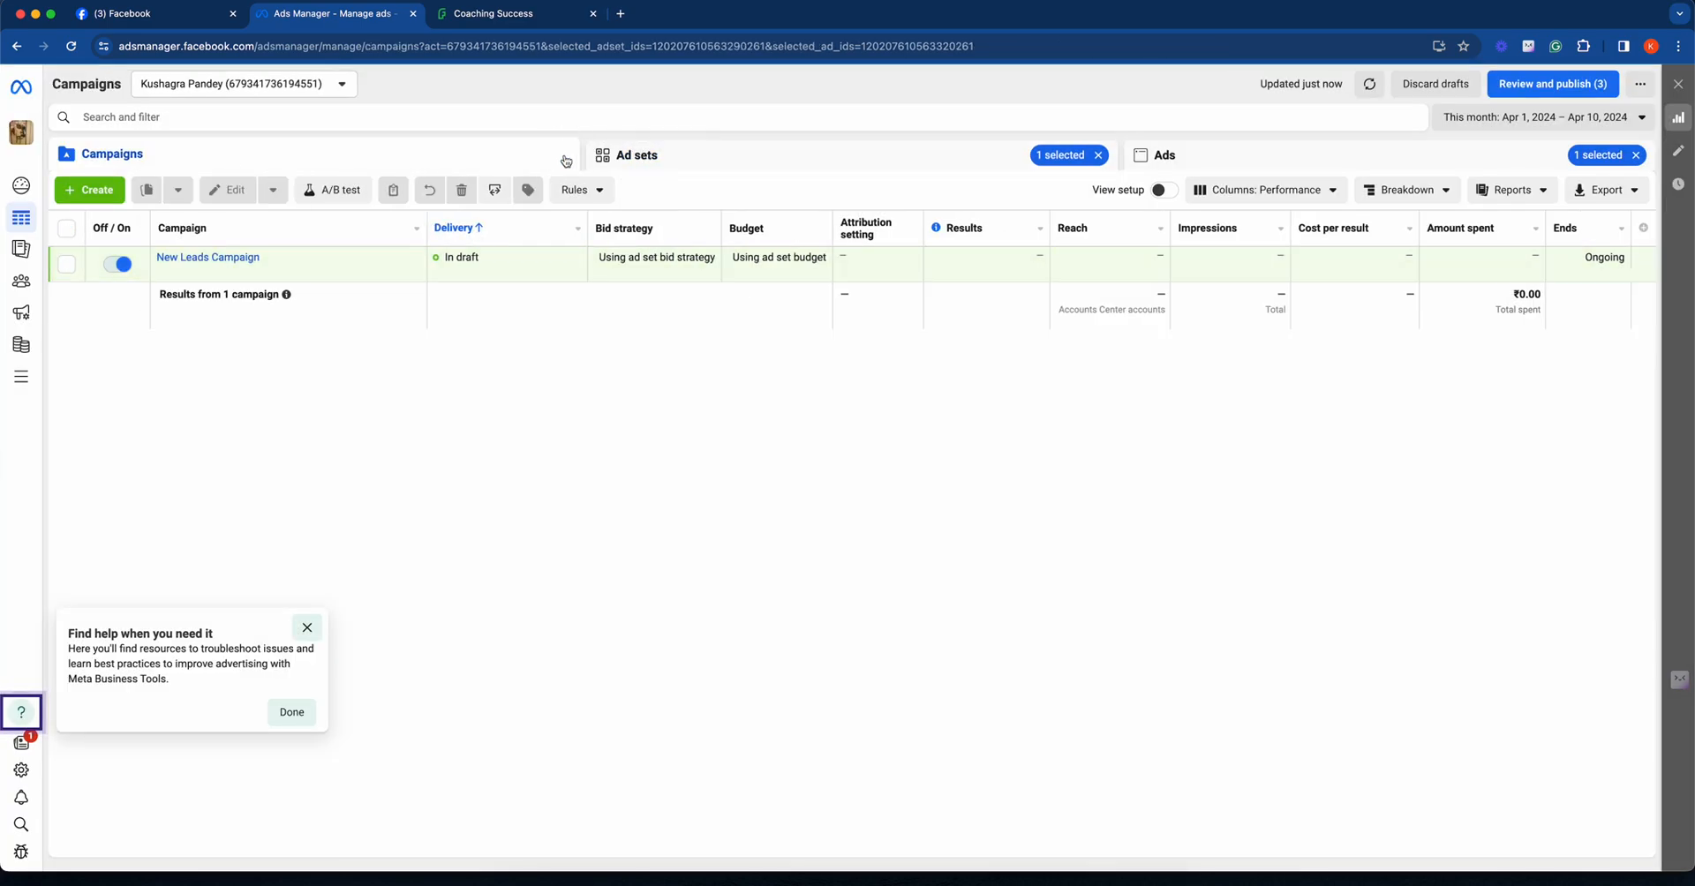
{"action": "left_click", "coordinate": [109, 188]}
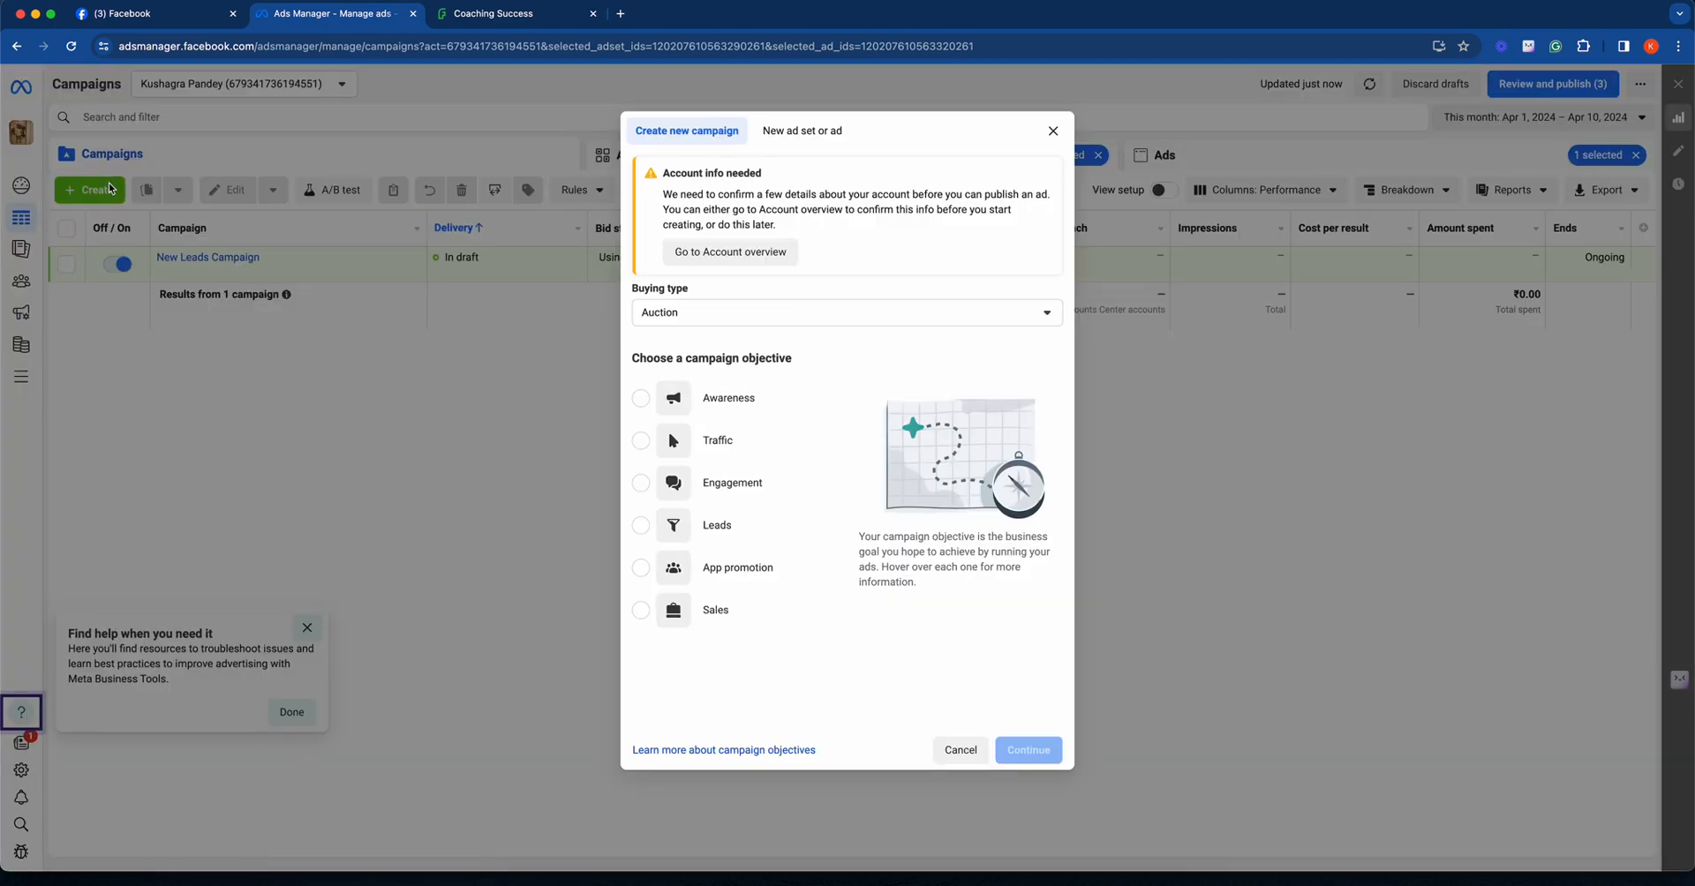
{"action": "mouse_move", "coordinate": [711, 578]}
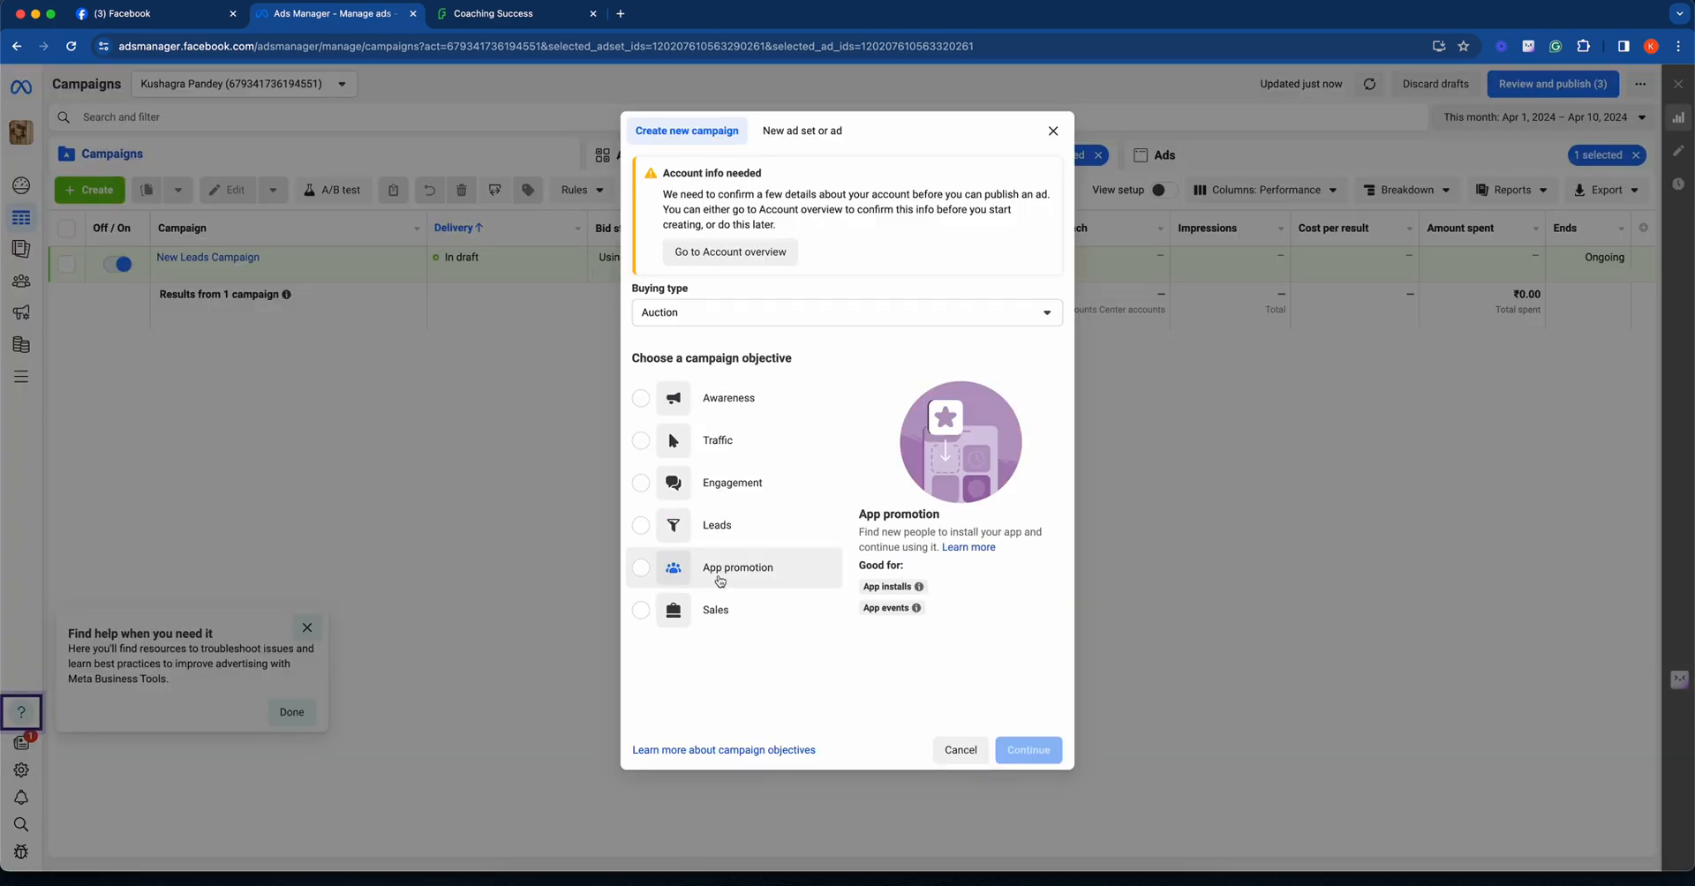
{"action": "left_click", "coordinate": [711, 441]}
{"action": "left_click", "coordinate": [1014, 750]}
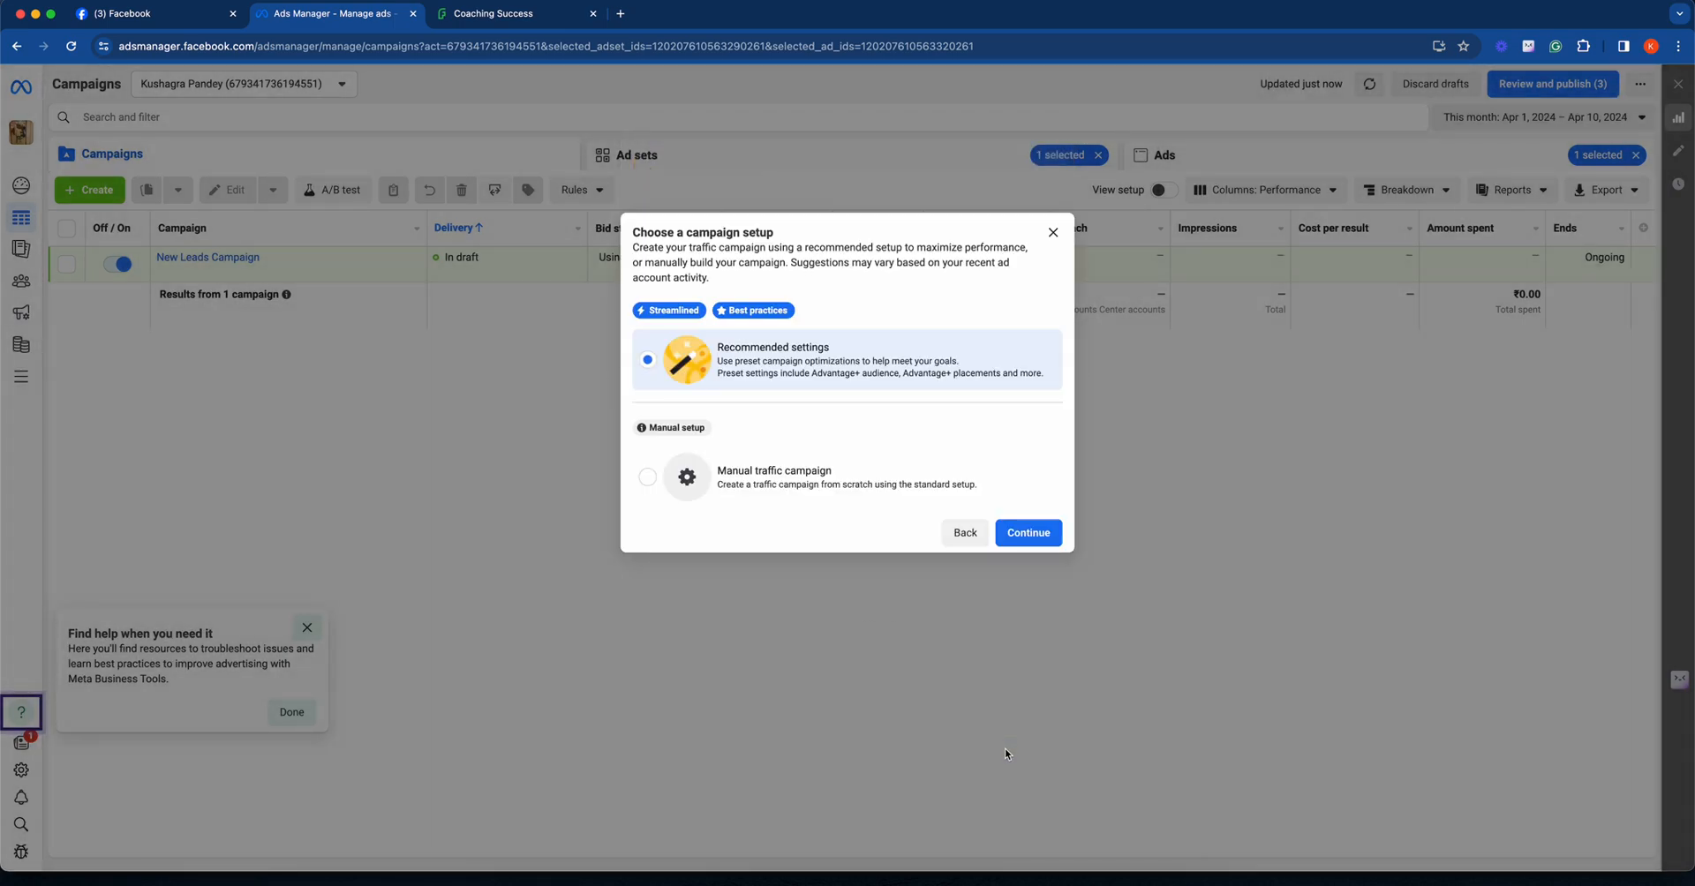
{"action": "left_click", "coordinate": [1015, 494]}
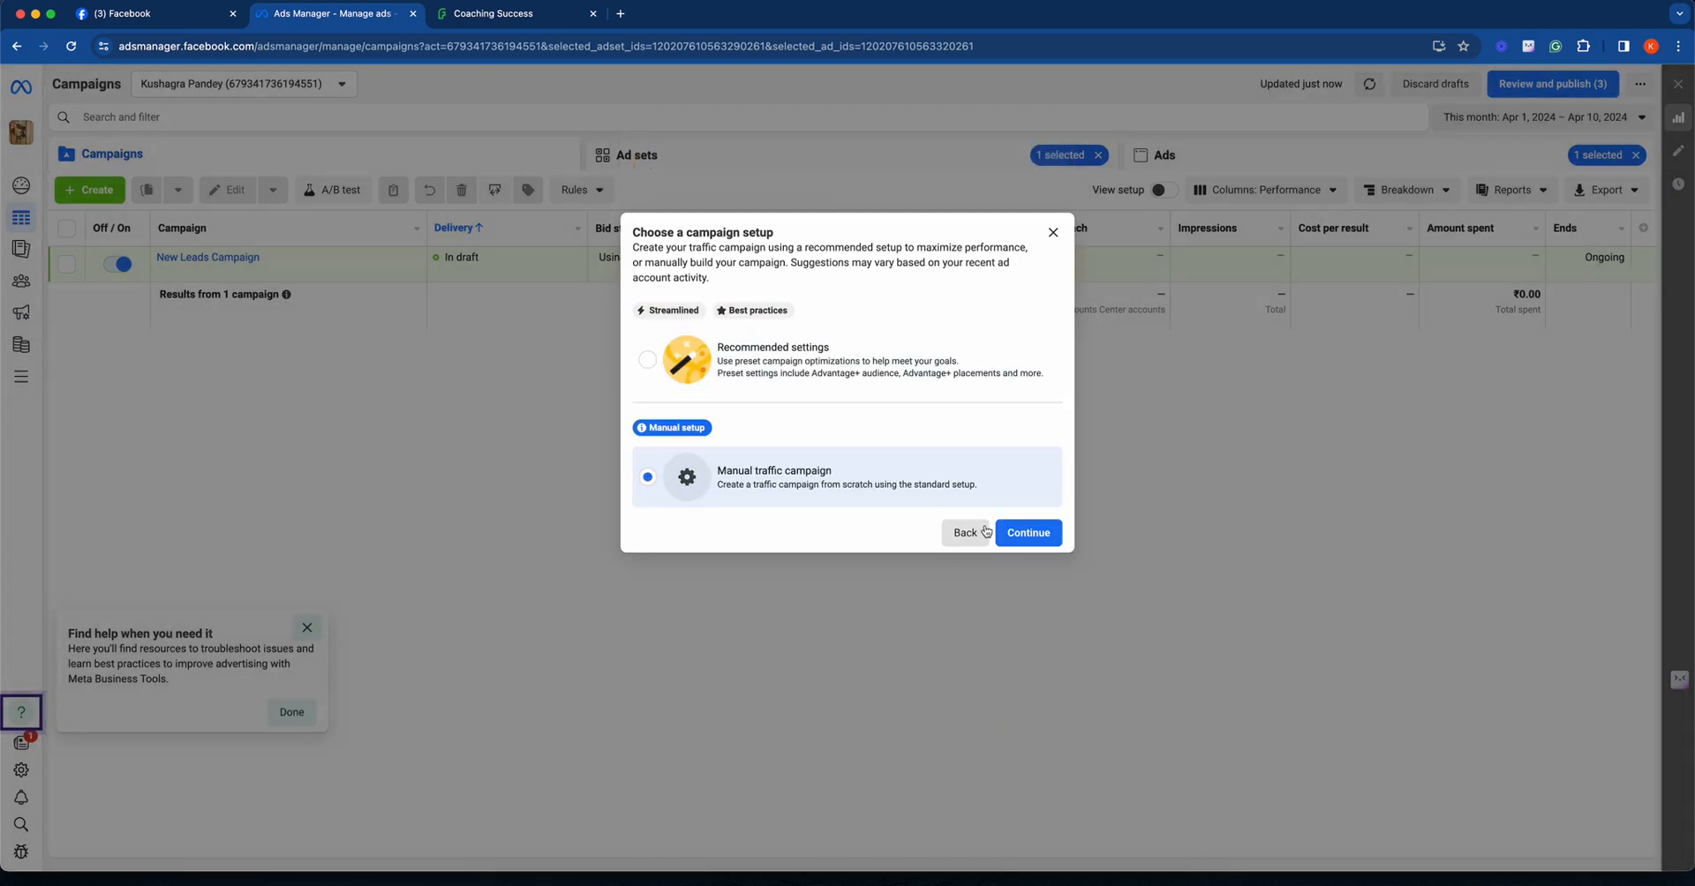
{"action": "left_click", "coordinate": [1022, 536]}
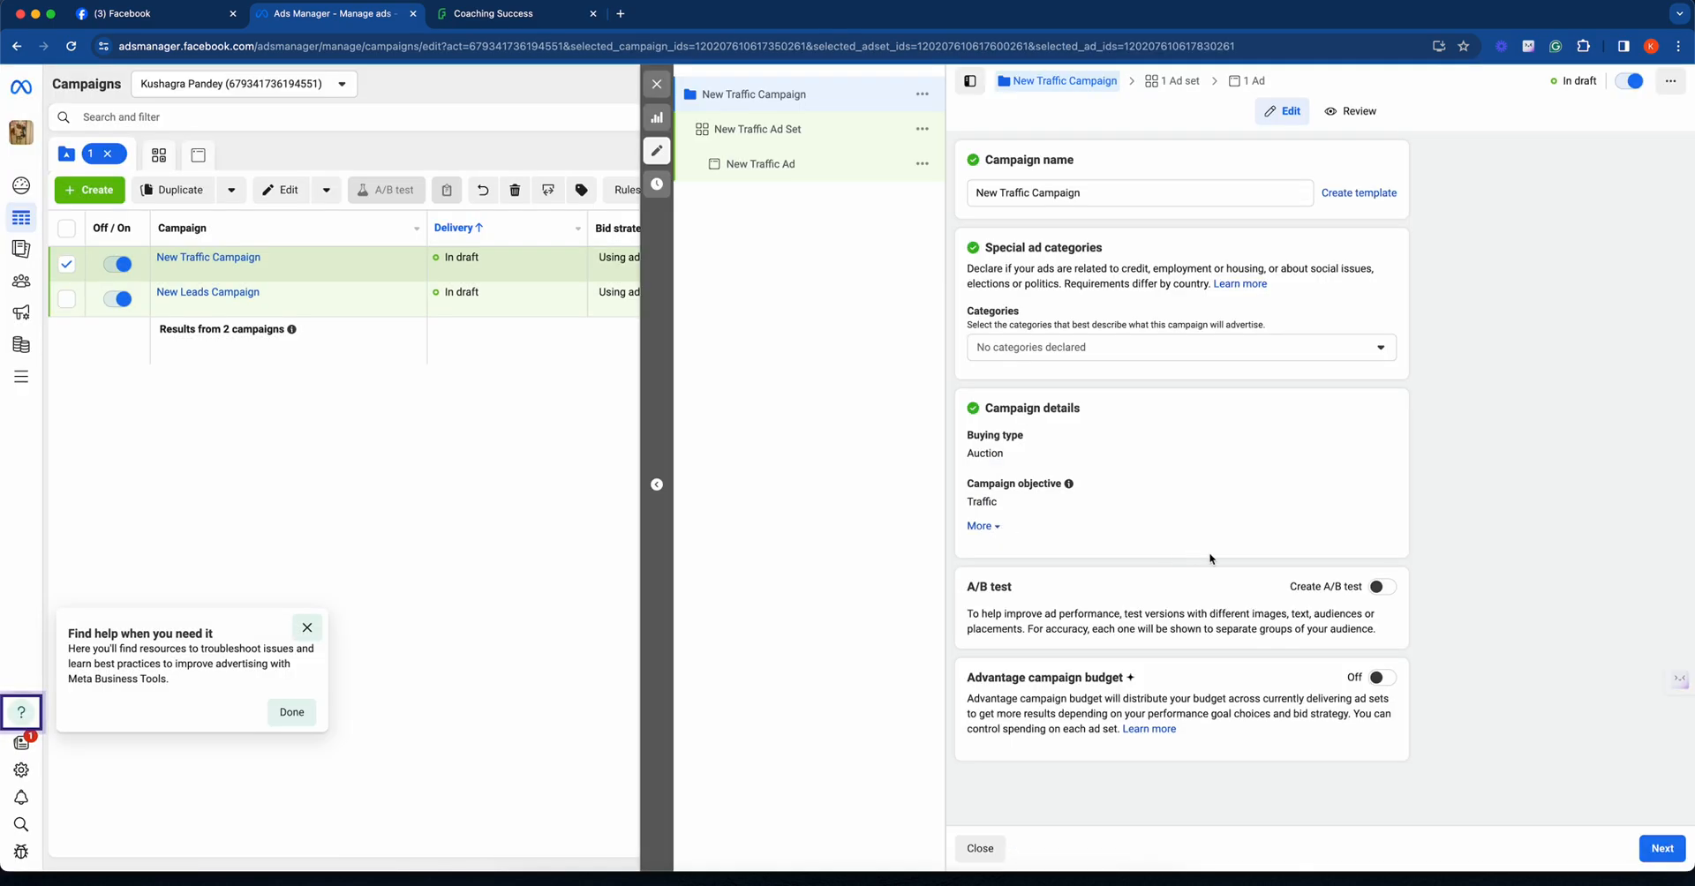
- Review the new traffic ad set's conversion location, performance goal, budget, schedule, audience controls and placements
{"action": "left_click", "coordinate": [1662, 849]}
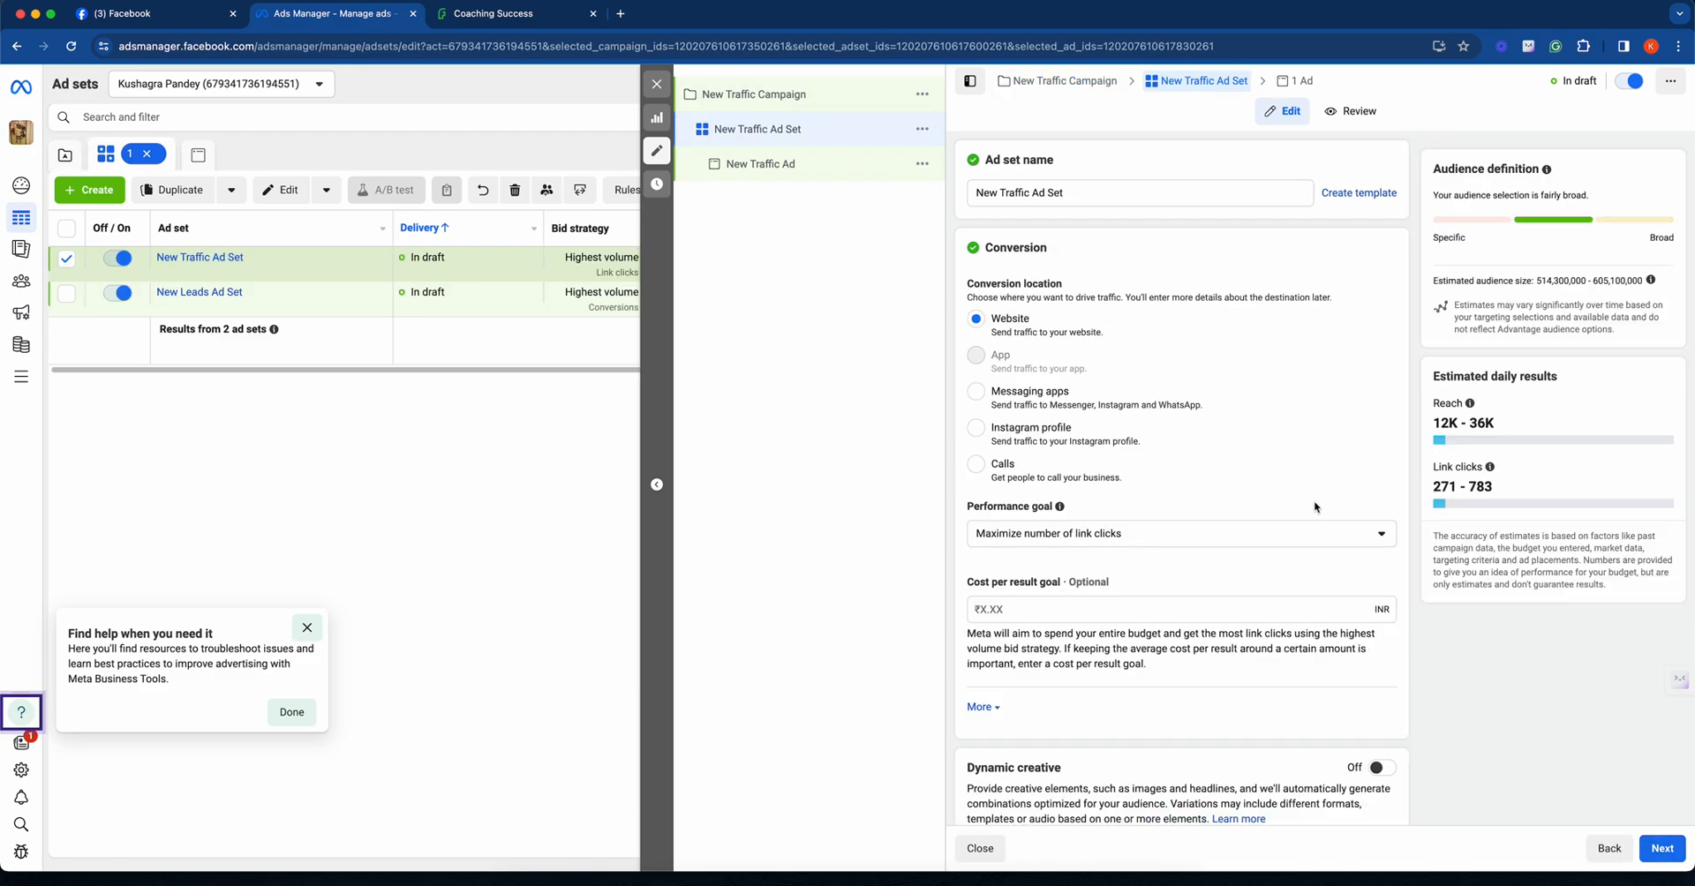
{"action": "scroll", "coordinate": [1313, 500], "scroll_direction": "down", "scroll_amount": 2}
{"action": "scroll", "coordinate": [1316, 508], "scroll_direction": "down", "scroll_amount": 2}
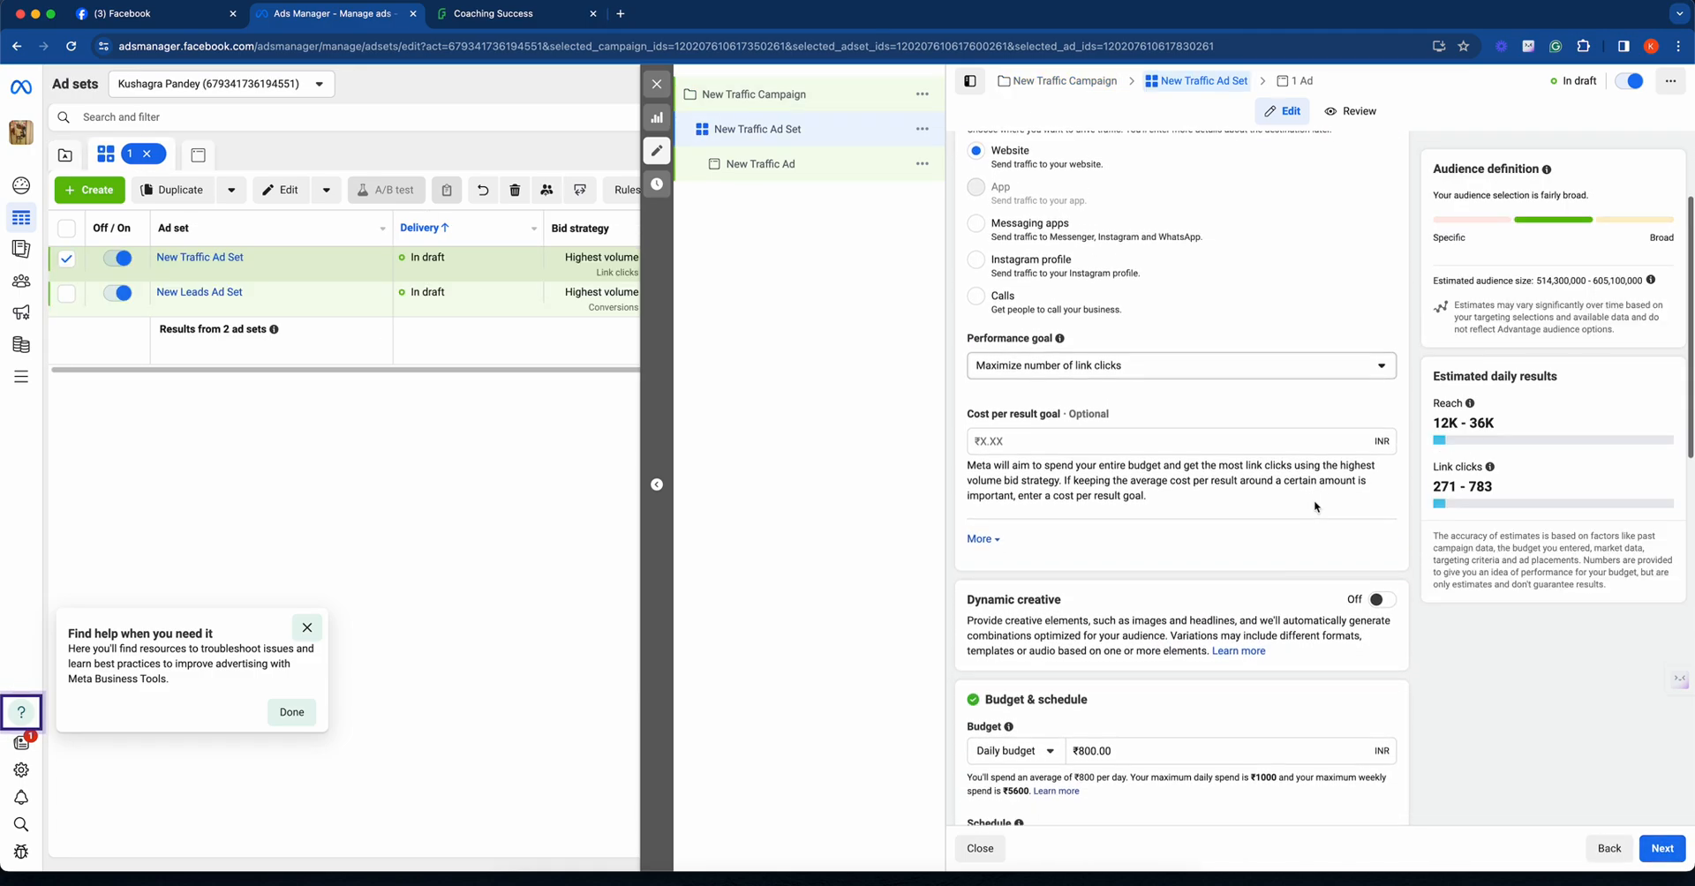
{"action": "scroll", "coordinate": [1207, 477], "scroll_direction": "down", "scroll_amount": 6}
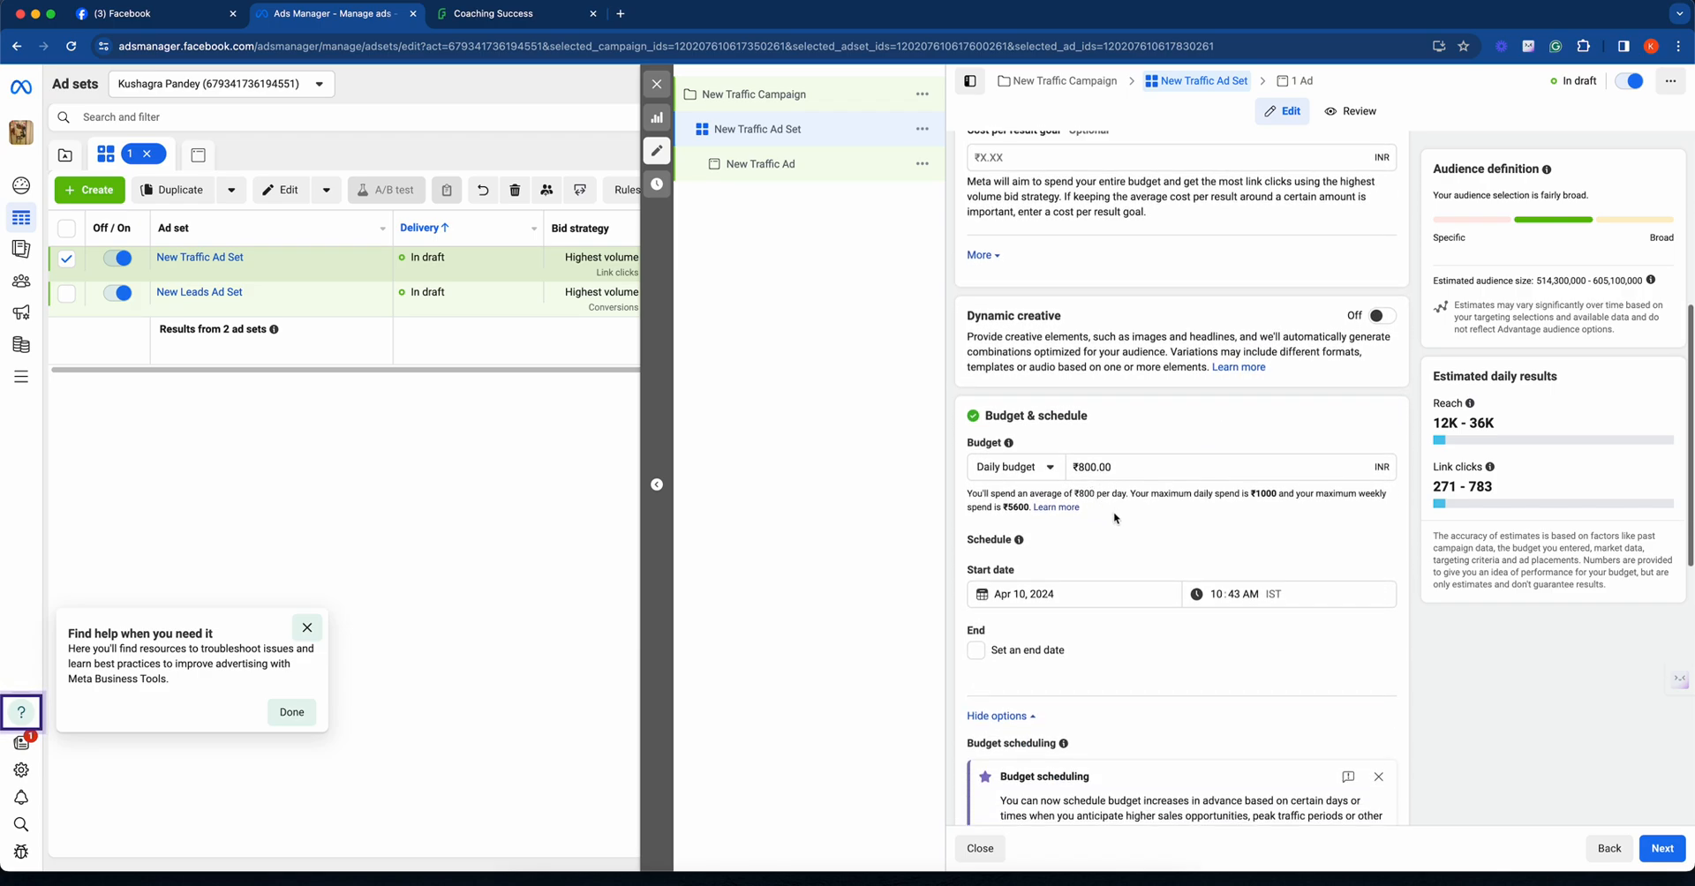
{"action": "scroll", "coordinate": [1115, 511], "scroll_direction": "down", "scroll_amount": 7}
{"action": "scroll", "coordinate": [1120, 513], "scroll_direction": "down", "scroll_amount": 7}
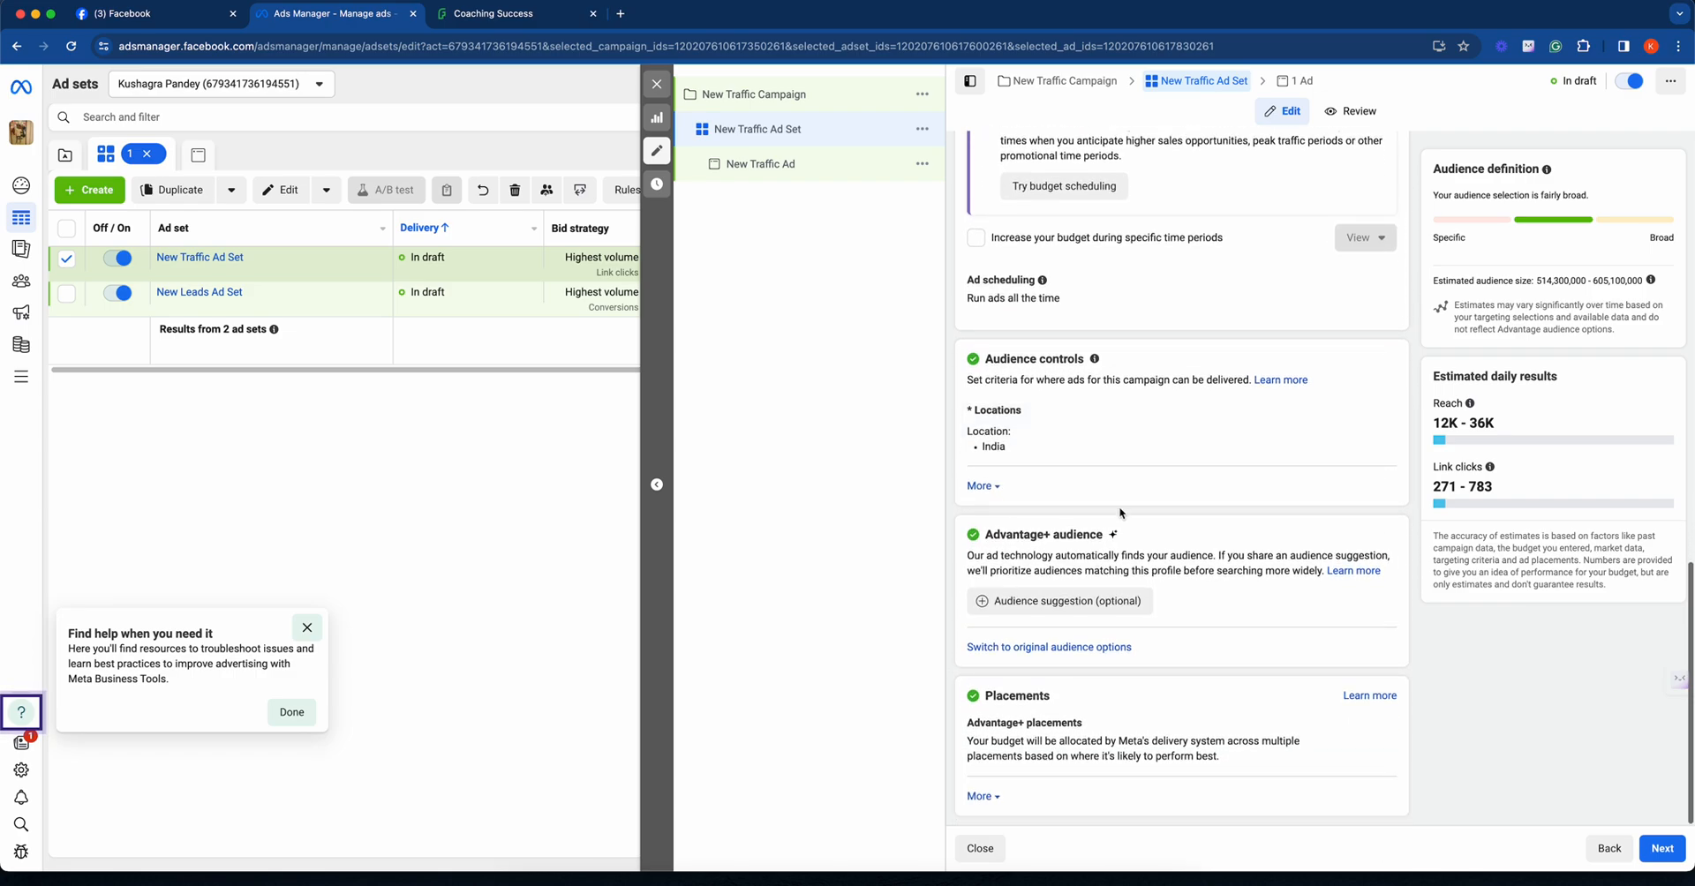
{"action": "left_click", "coordinate": [980, 520]}
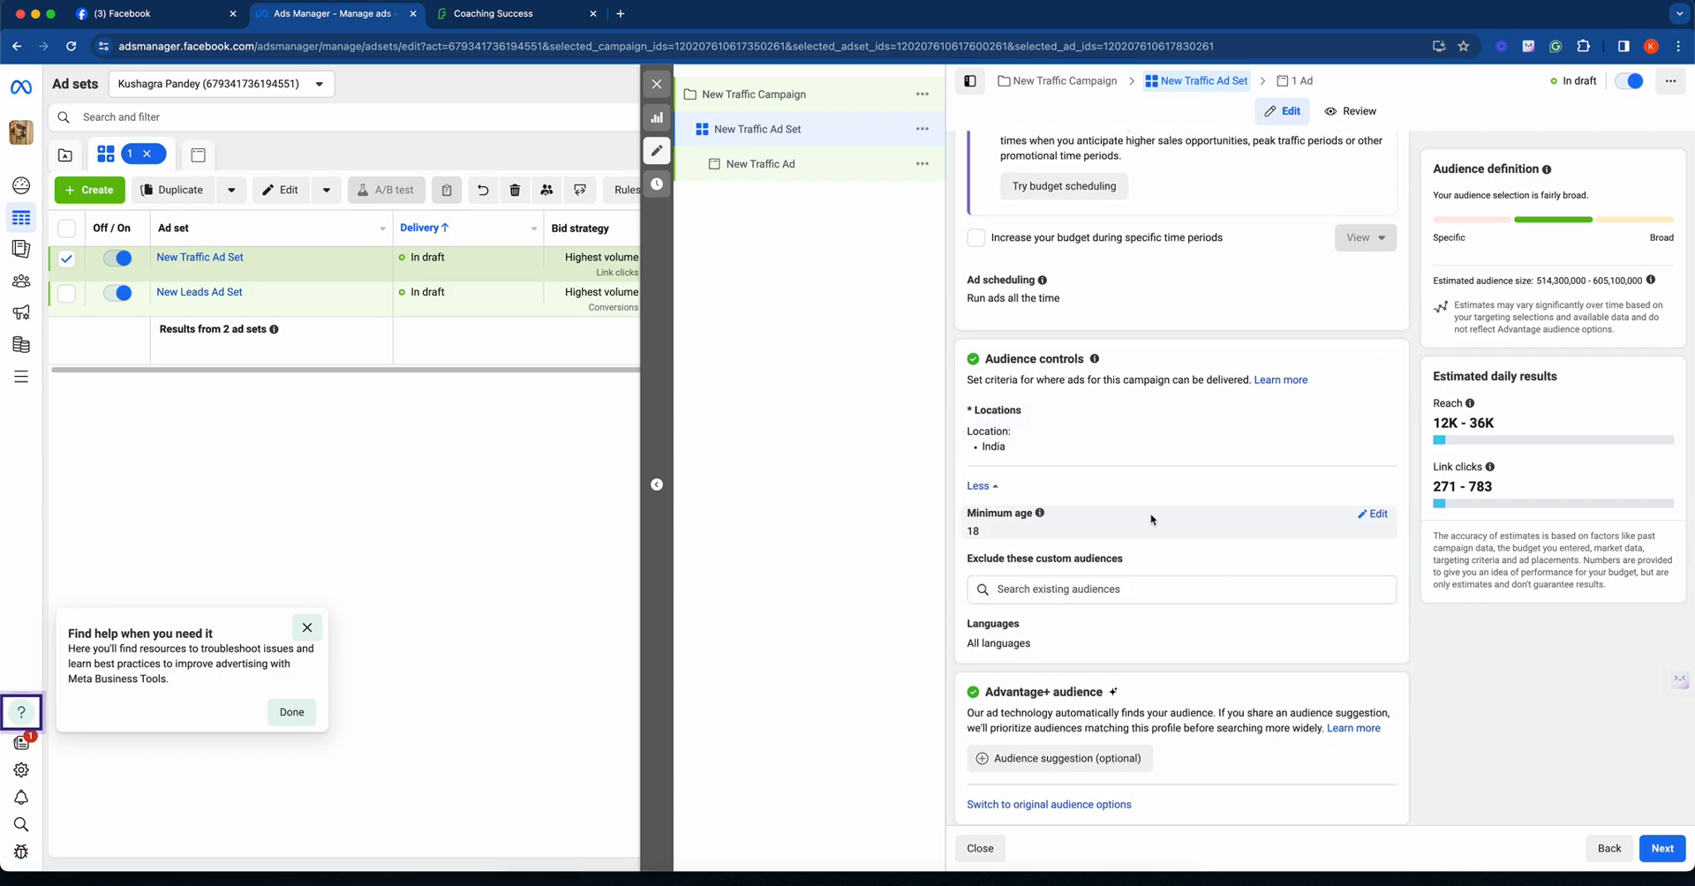
{"action": "scroll", "coordinate": [1149, 512], "scroll_direction": "down", "scroll_amount": 4}
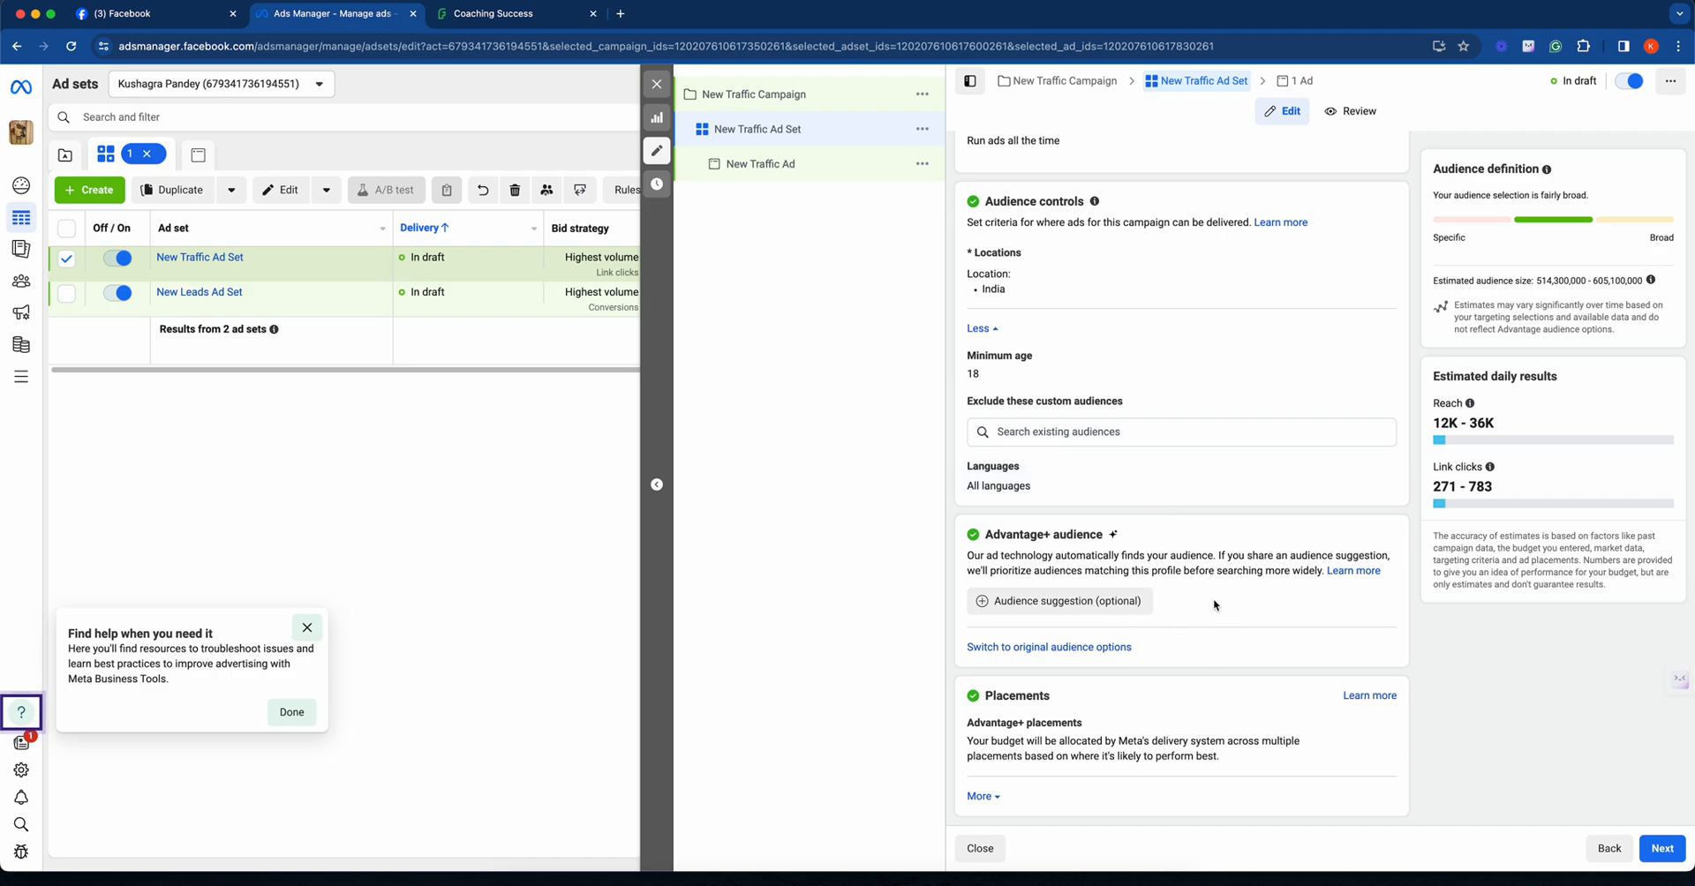
- Continue to the new traffic ad and turn off multi-advertiser ads
{"action": "left_click", "coordinate": [1663, 848]}
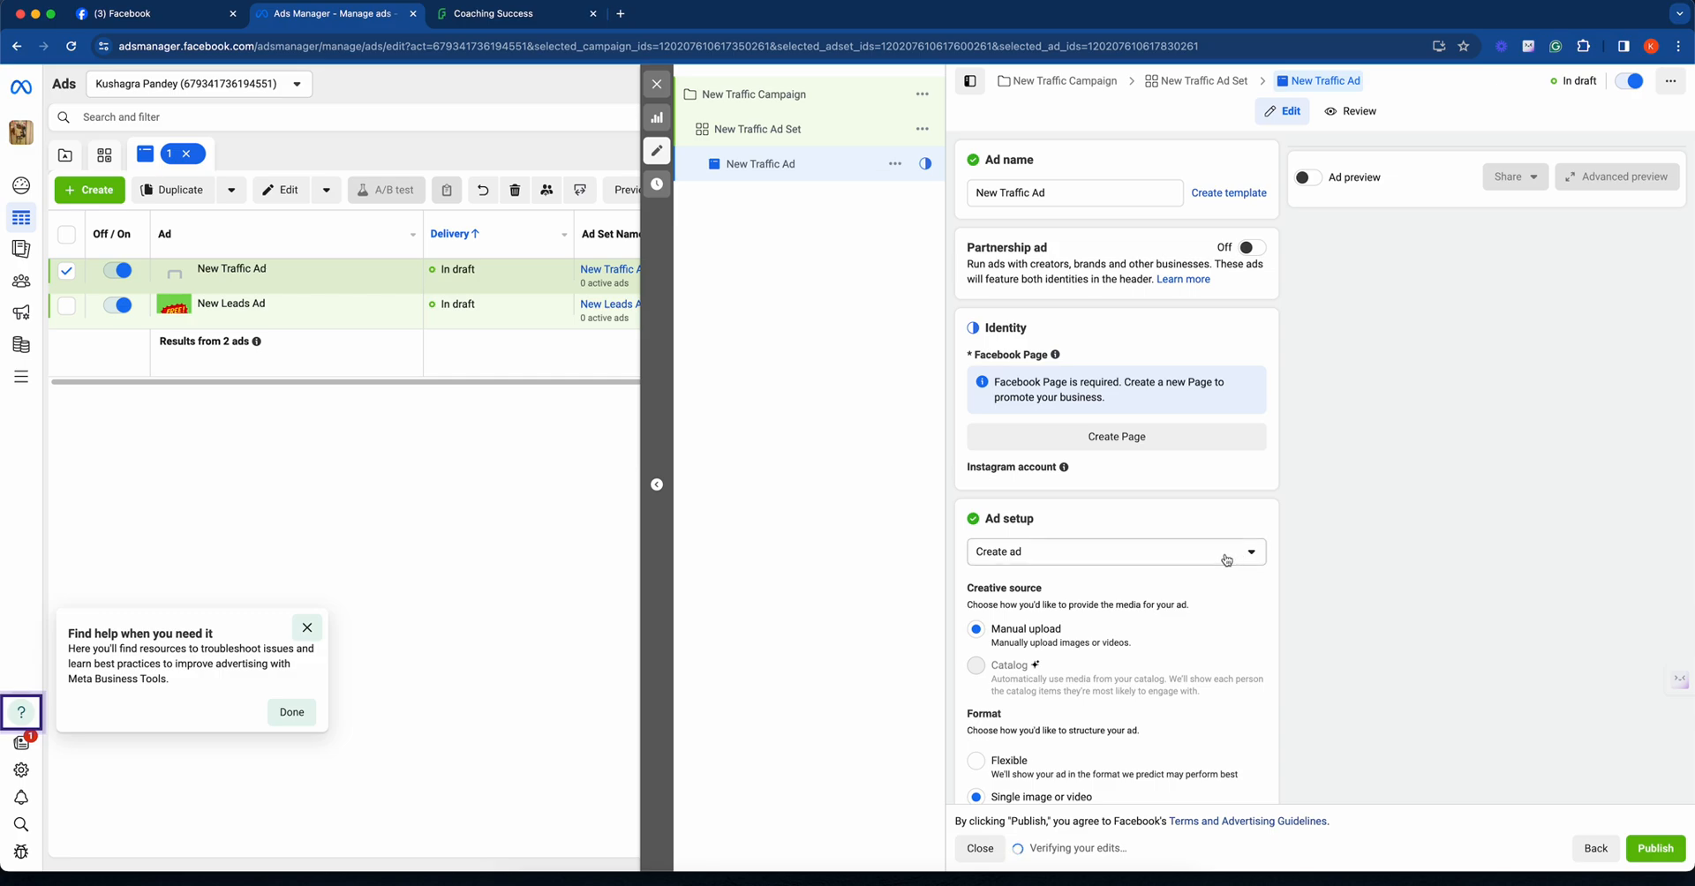
{"action": "scroll", "coordinate": [1226, 560], "scroll_direction": "down", "scroll_amount": 5}
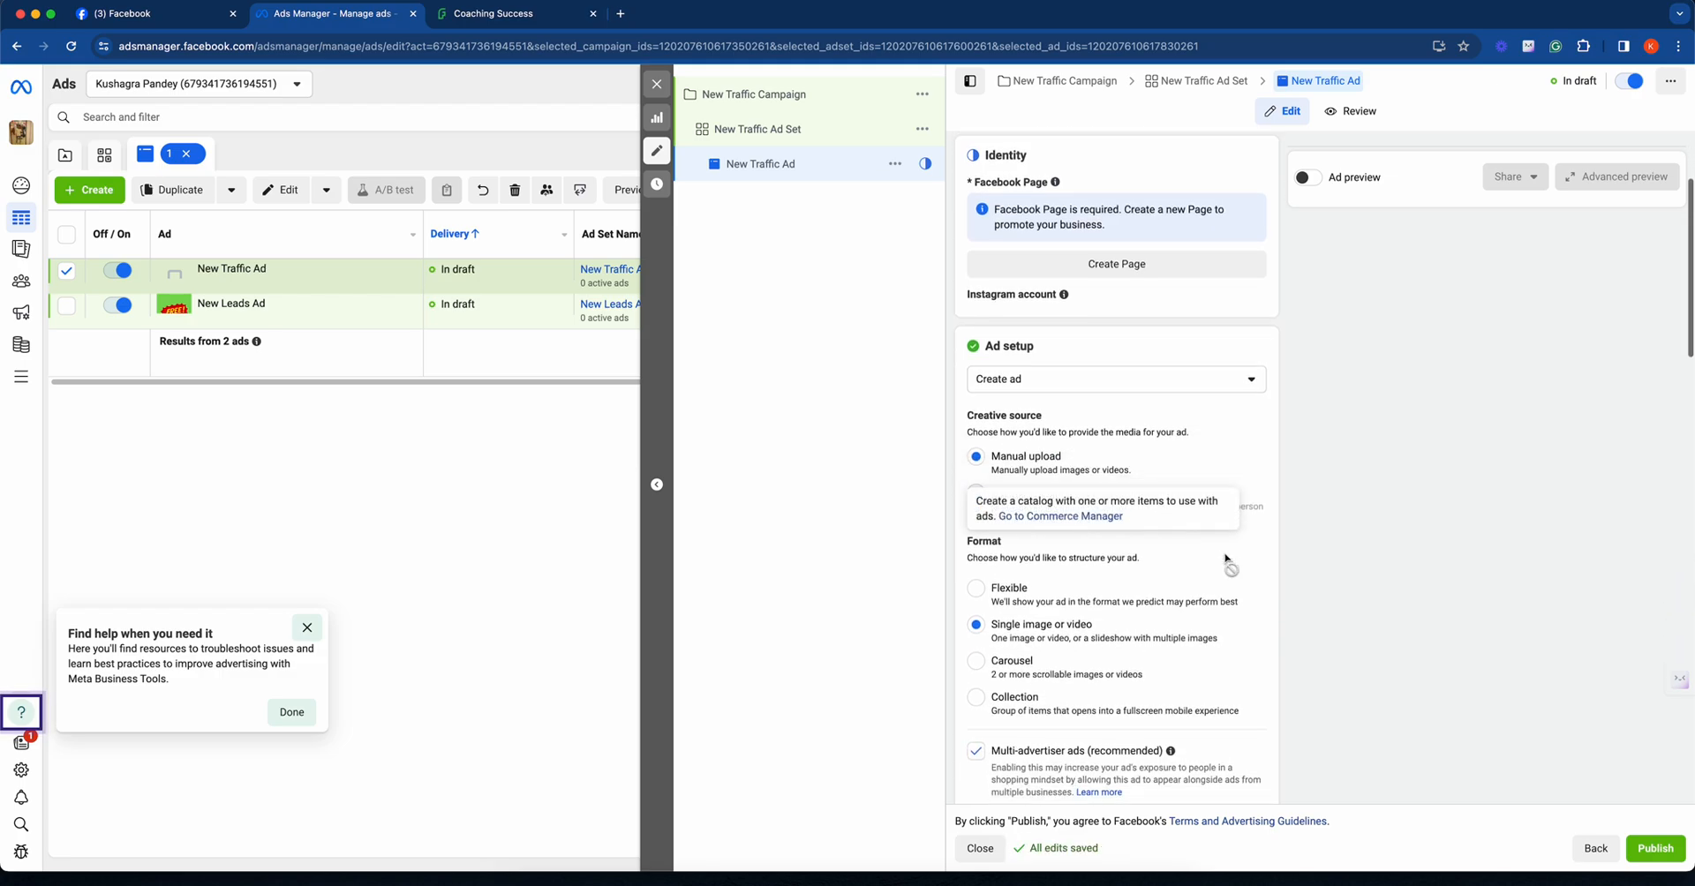
{"action": "scroll", "coordinate": [1226, 560], "scroll_direction": "down", "scroll_amount": 5}
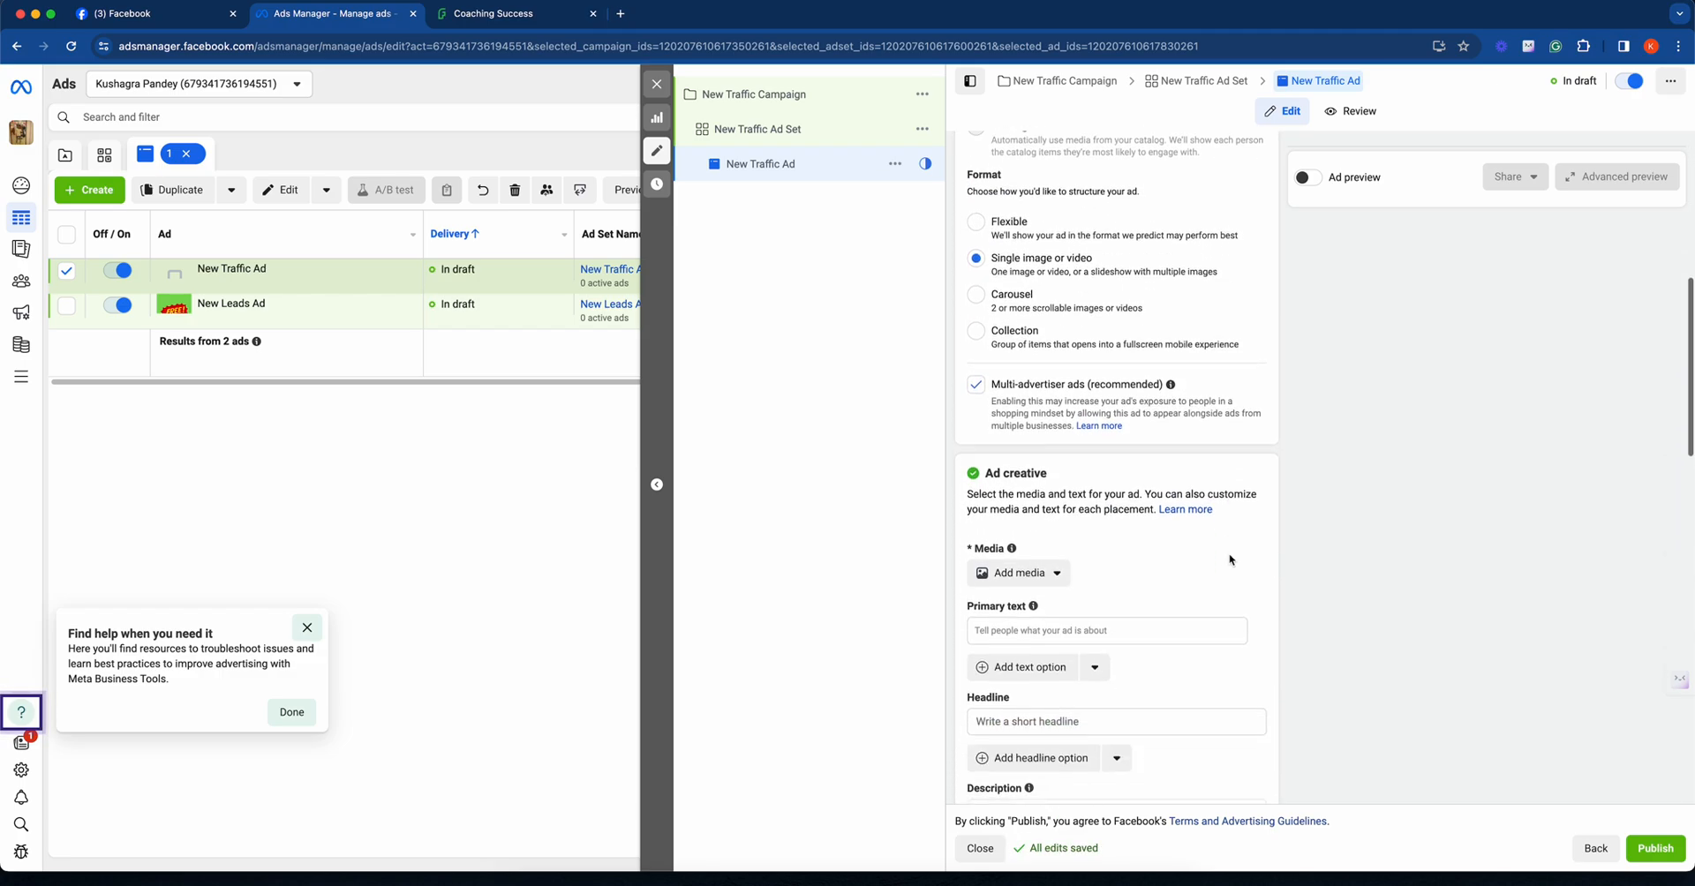
{"action": "left_click", "coordinate": [976, 307]}
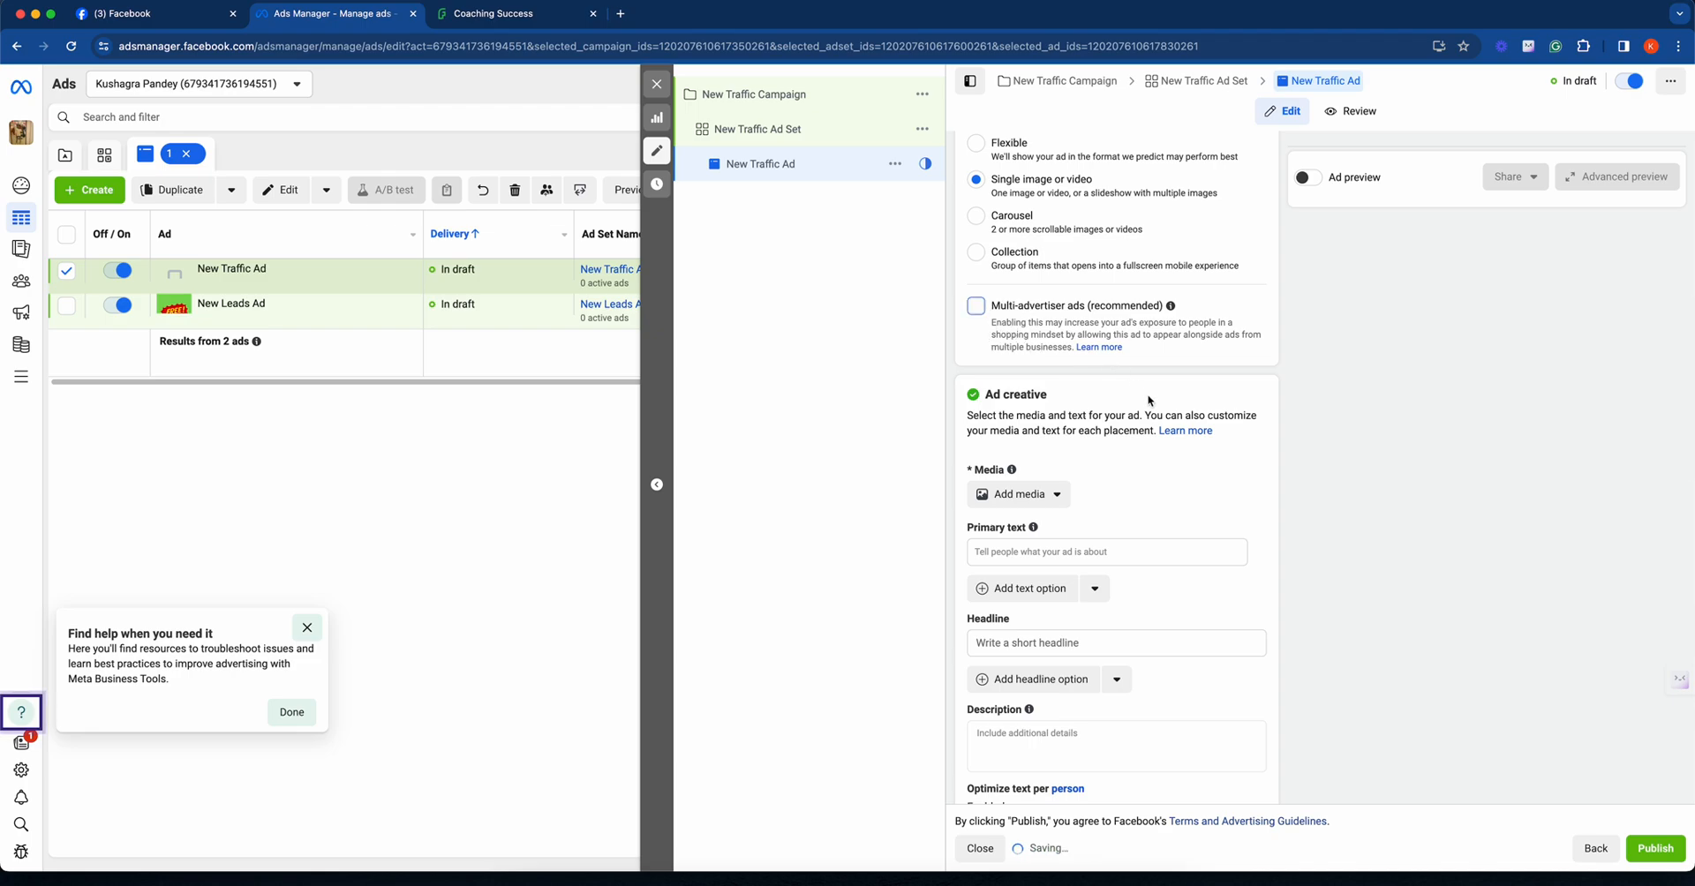
- Add the existing FREE! account image as the ad's media, keeping the original crops and the offered creative enhancements
{"action": "scroll", "coordinate": [1190, 433], "scroll_direction": "down", "scroll_amount": 1}
{"action": "left_click", "coordinate": [1014, 379]}
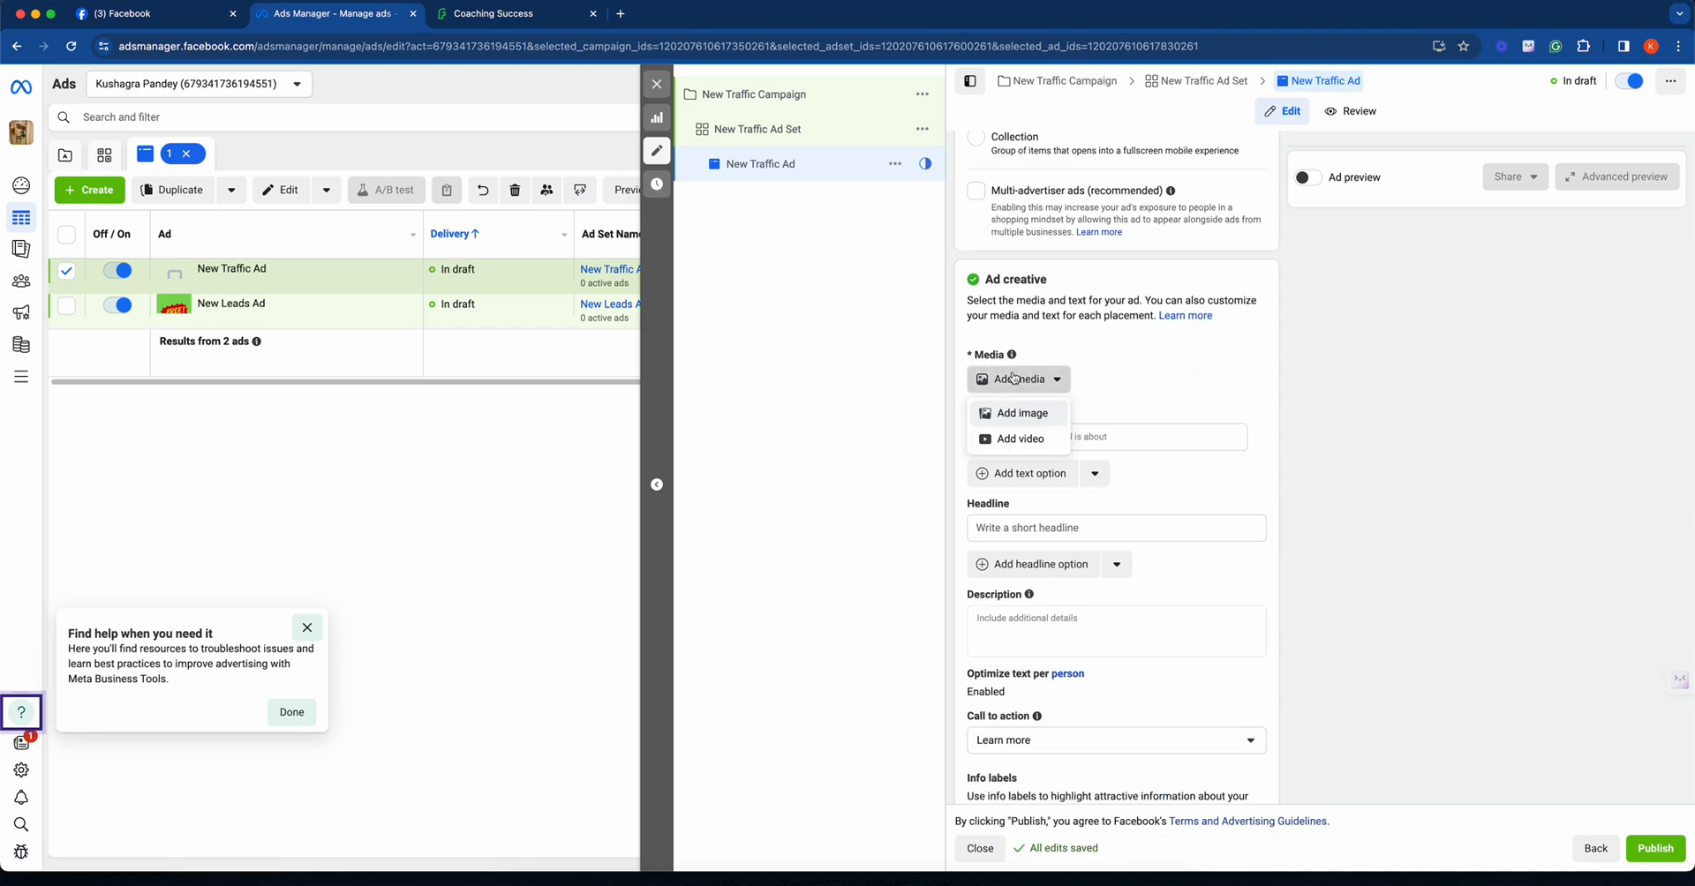
{"action": "left_click", "coordinate": [1020, 413]}
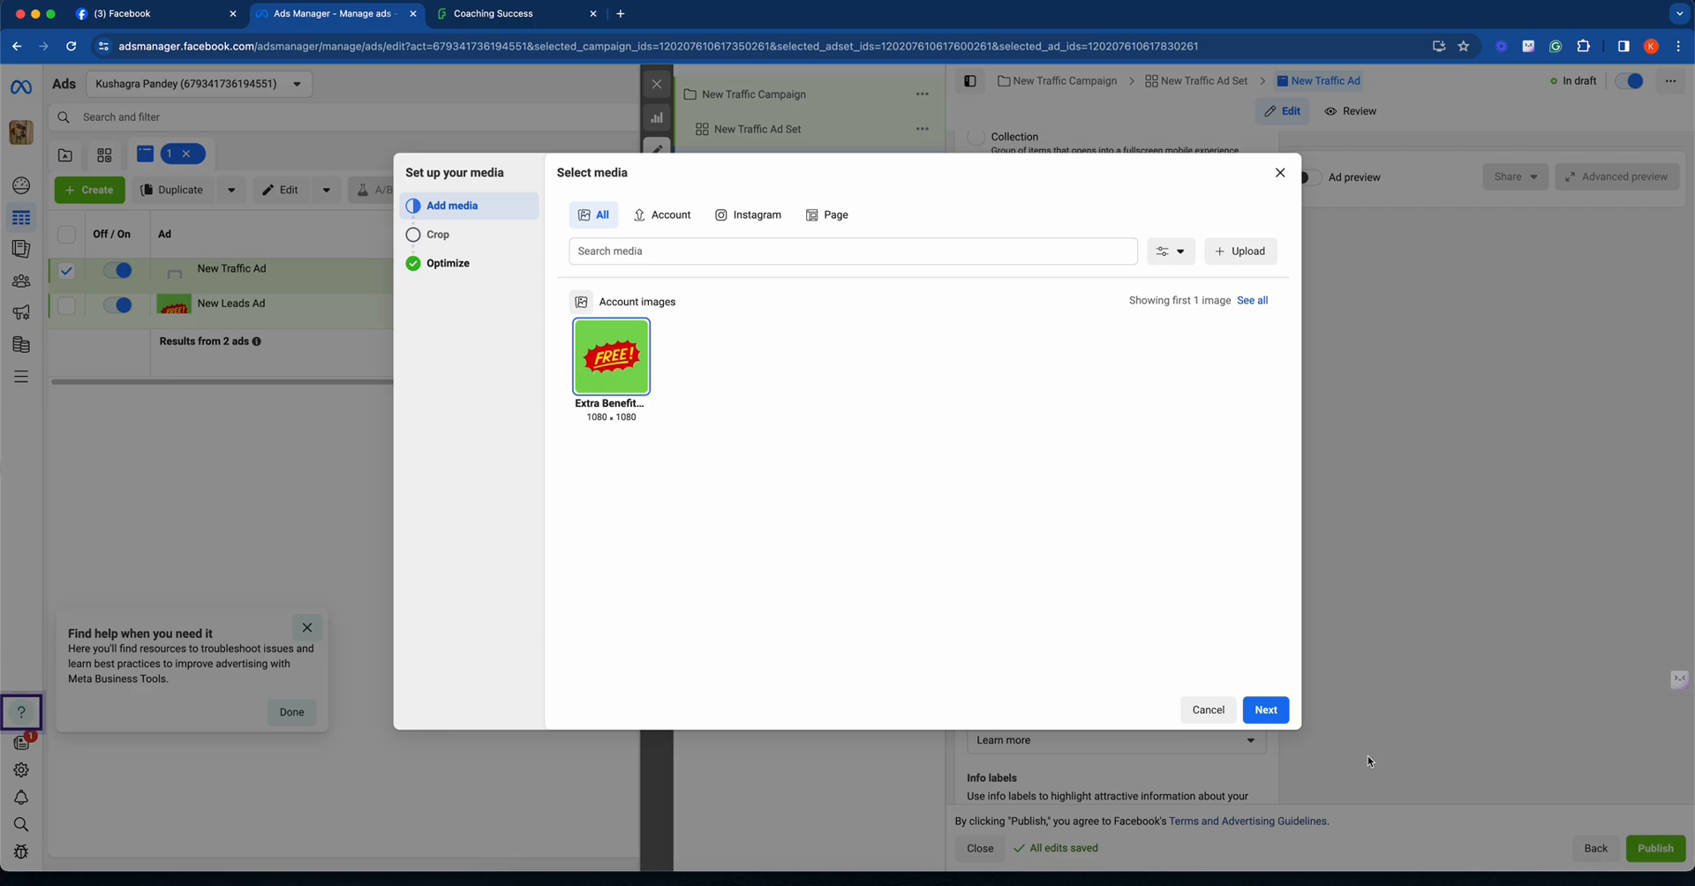
{"action": "left_click", "coordinate": [1264, 710]}
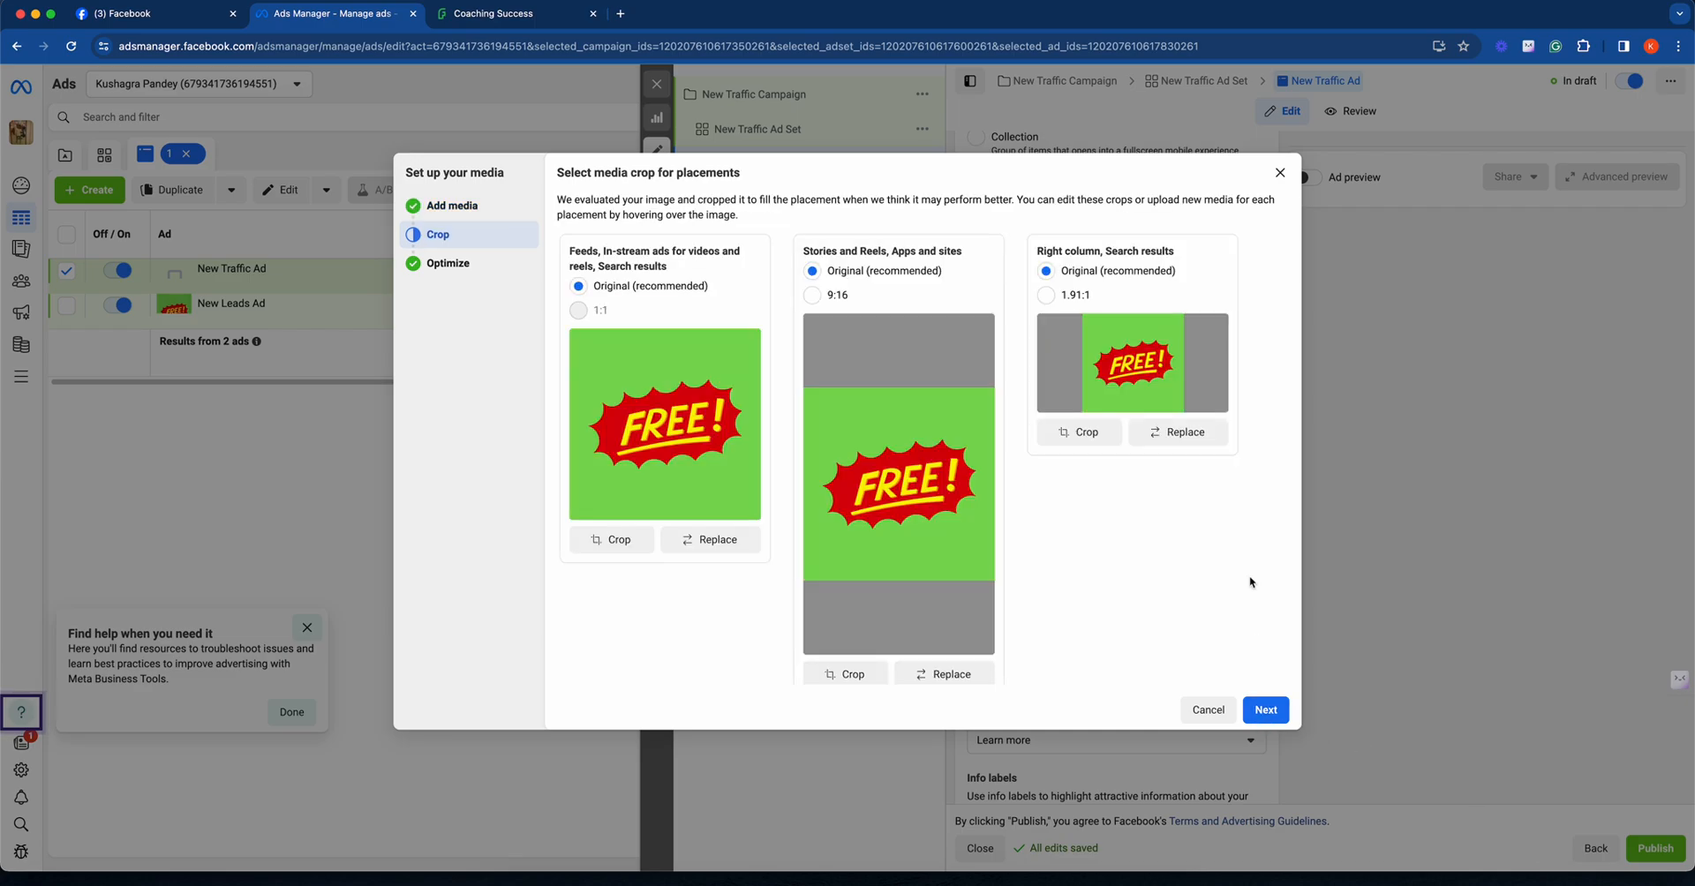
{"action": "left_click", "coordinate": [1263, 708]}
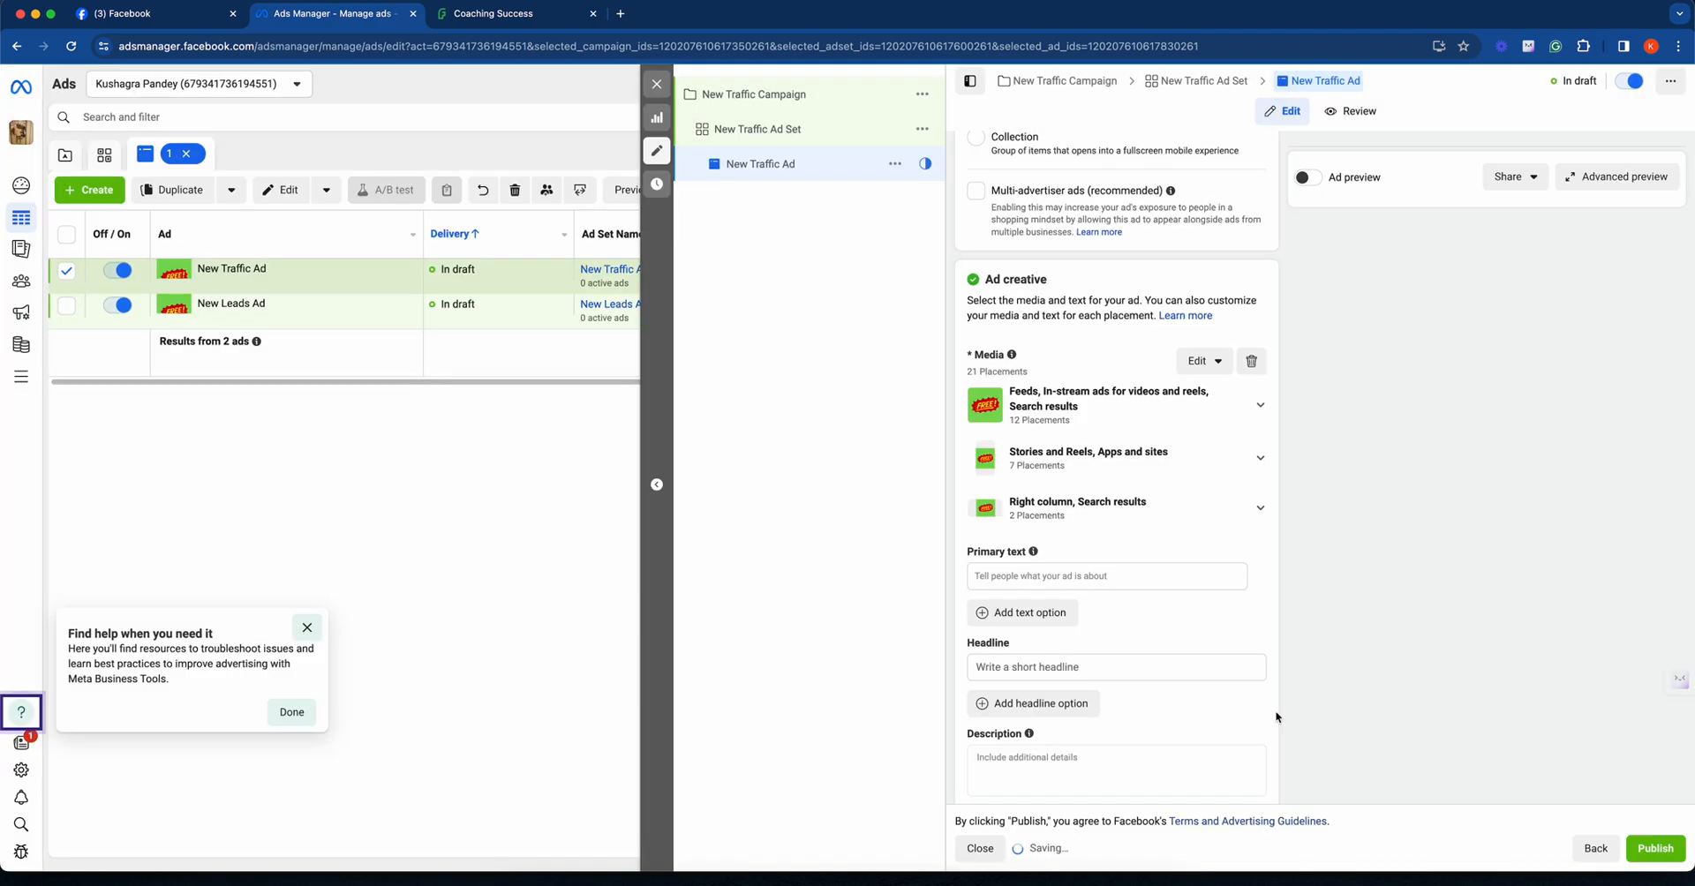
{"action": "left_click", "coordinate": [1262, 709]}
{"action": "scroll", "coordinate": [1056, 494], "scroll_direction": "down", "scroll_amount": 1}
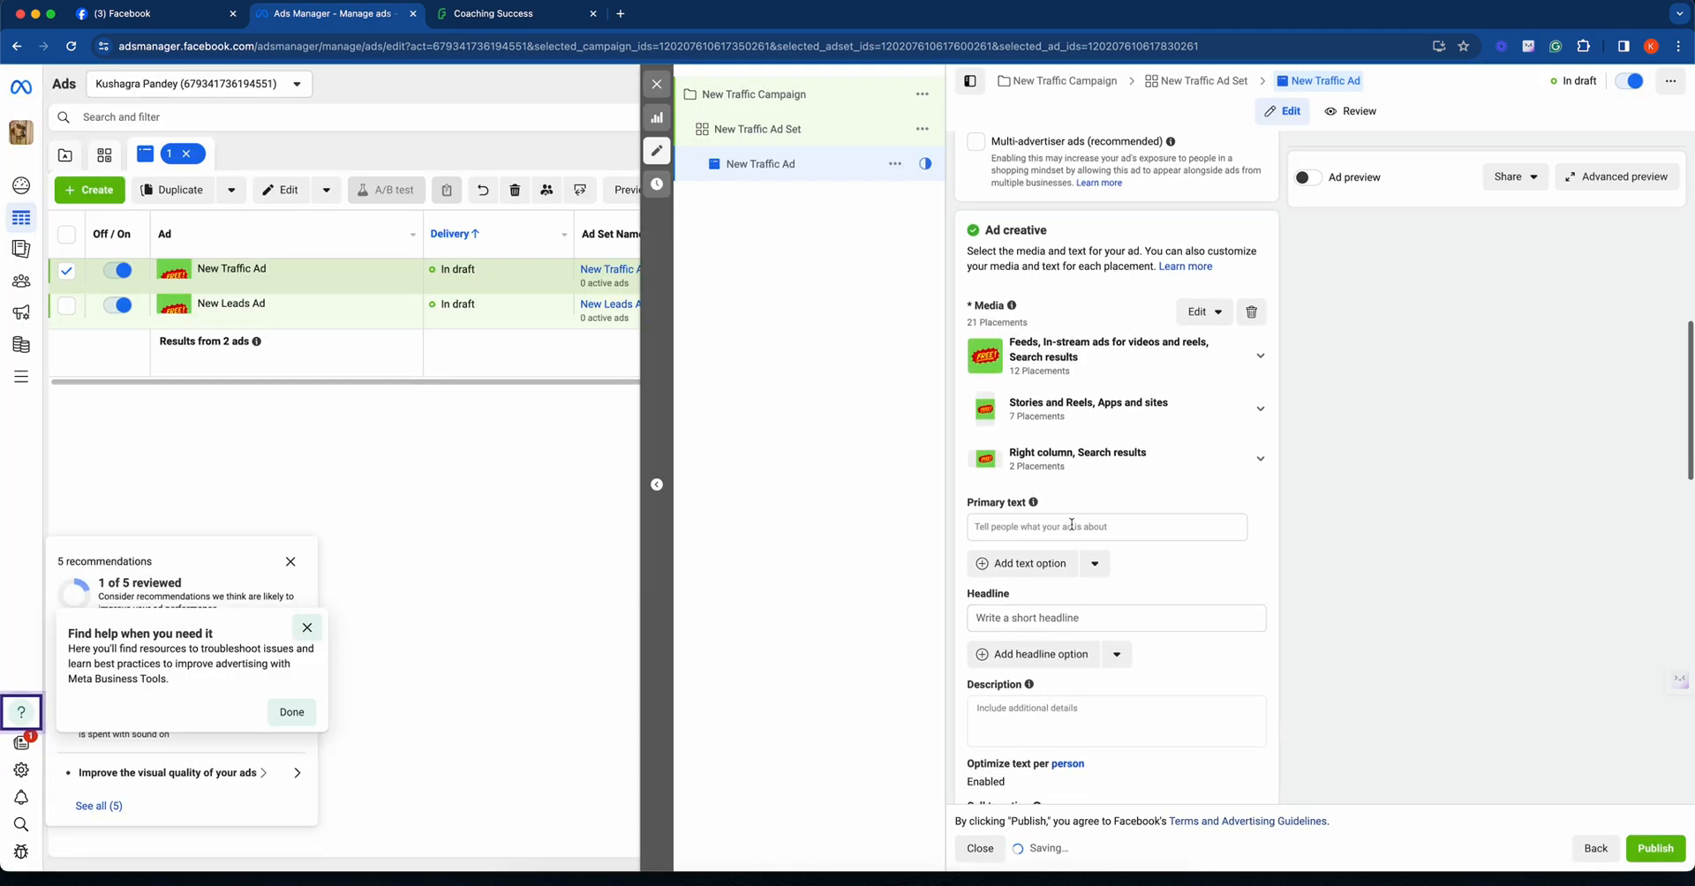
{"action": "left_click", "coordinate": [1071, 526]}
{"action": "type", "text": "https://sb.flexifunnels.com/coaching-success"}
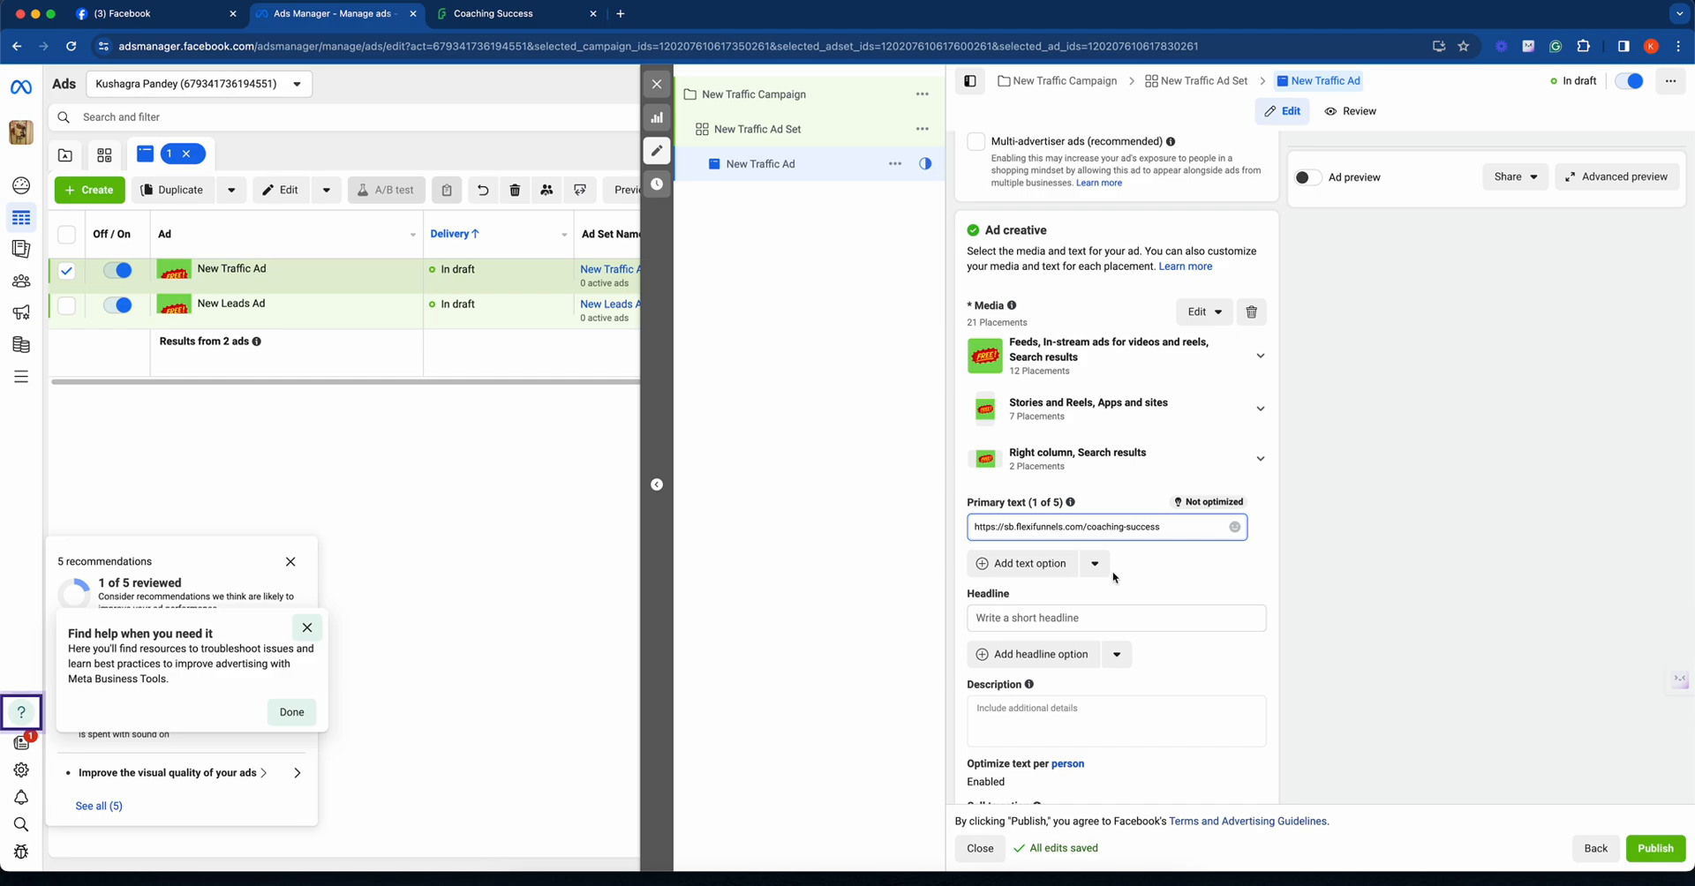
{"action": "key", "text": "super+a"}
{"action": "key", "text": "super+c"}
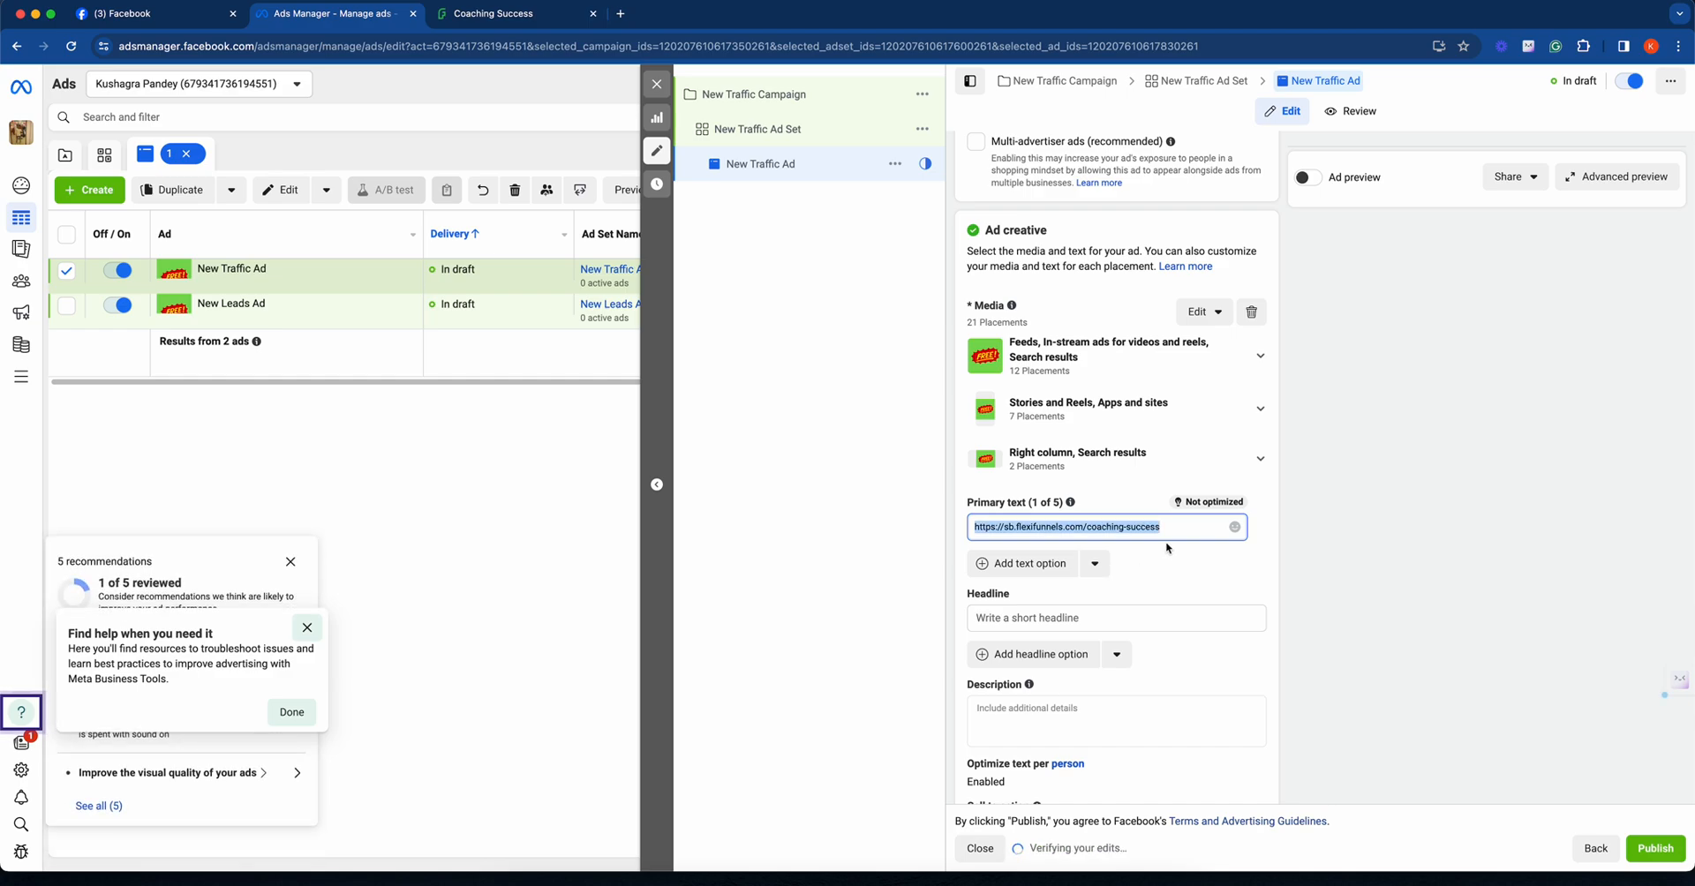
{"action": "key", "text": "BackSpace"}
{"action": "scroll", "coordinate": [1169, 575], "scroll_direction": "down", "scroll_amount": 10}
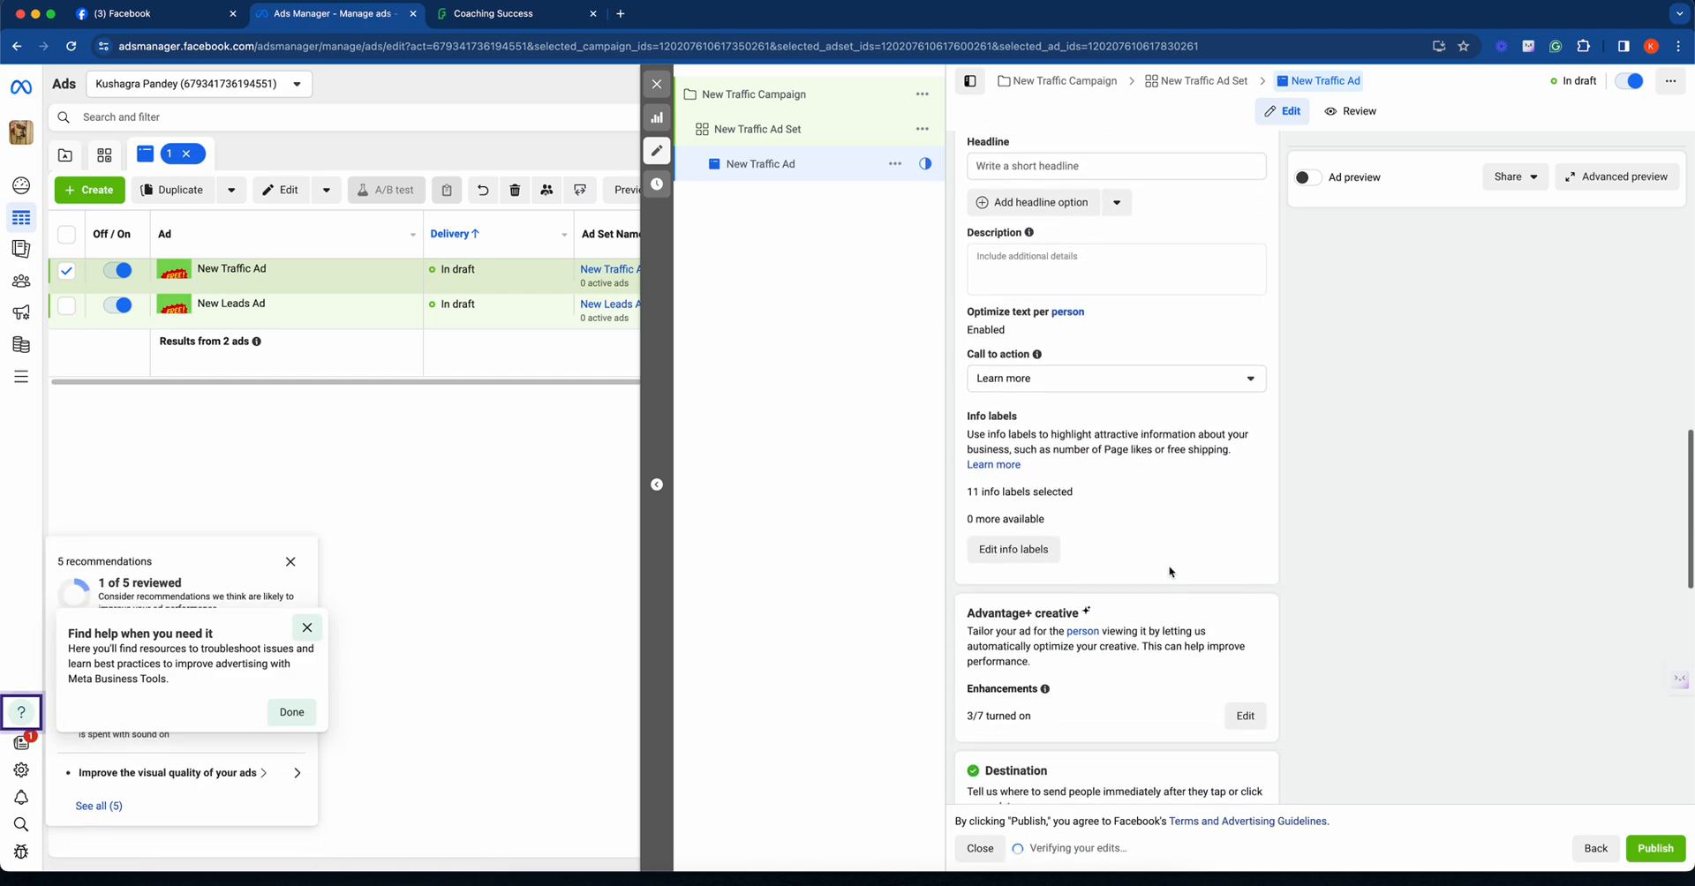
{"action": "scroll", "coordinate": [1169, 572], "scroll_direction": "down", "scroll_amount": 8}
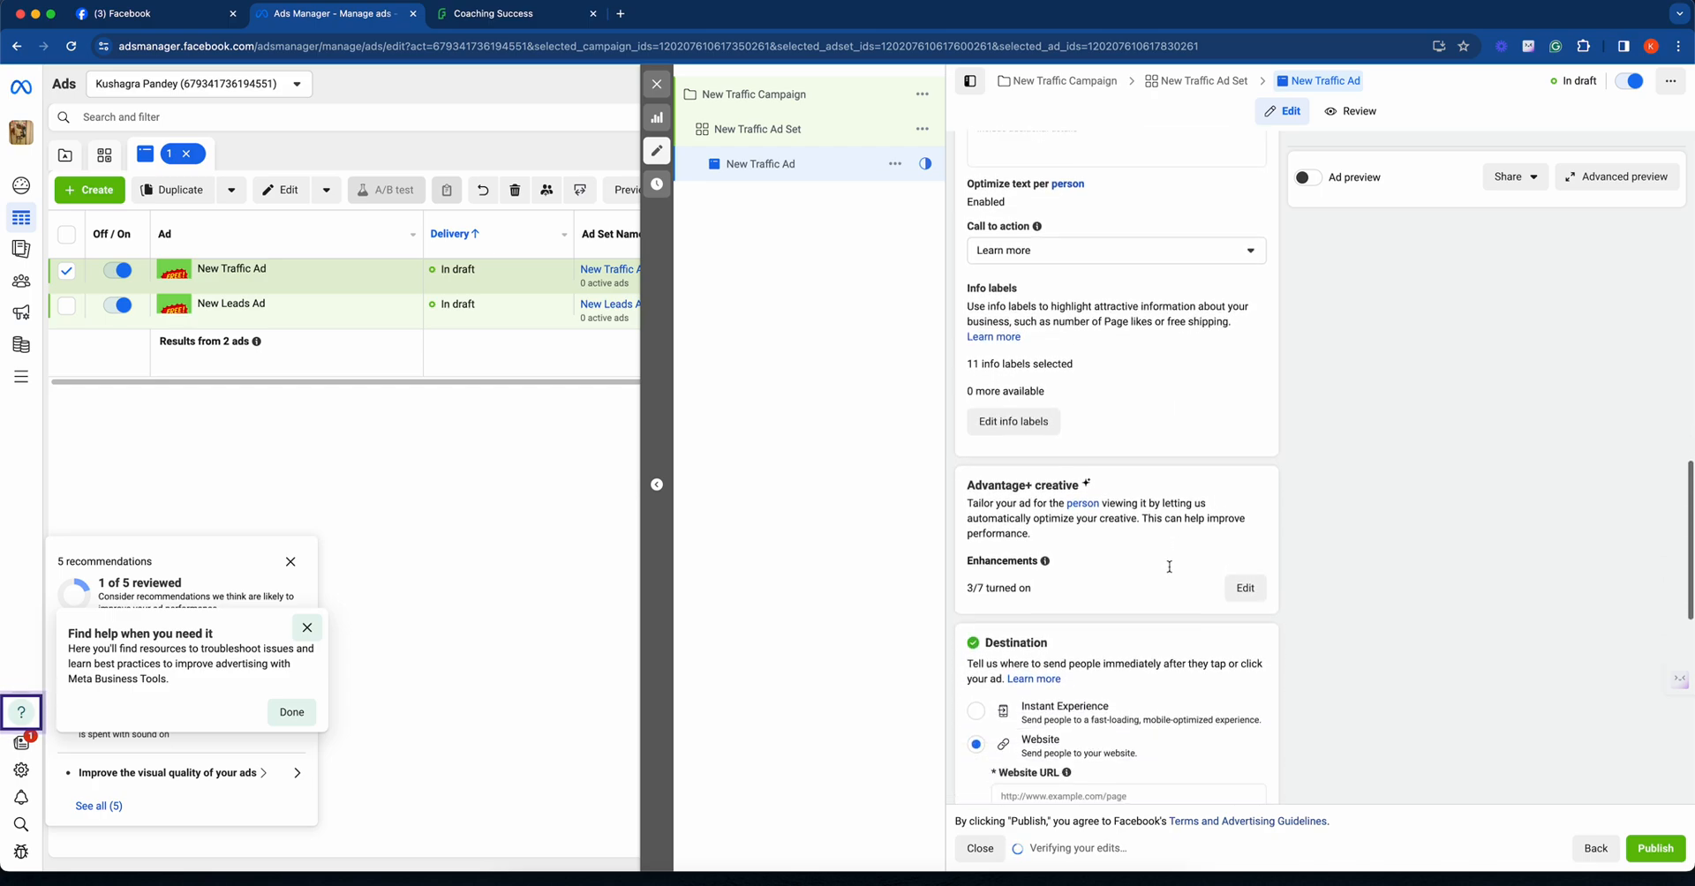
{"action": "scroll", "coordinate": [1169, 567], "scroll_direction": "down", "scroll_amount": 5}
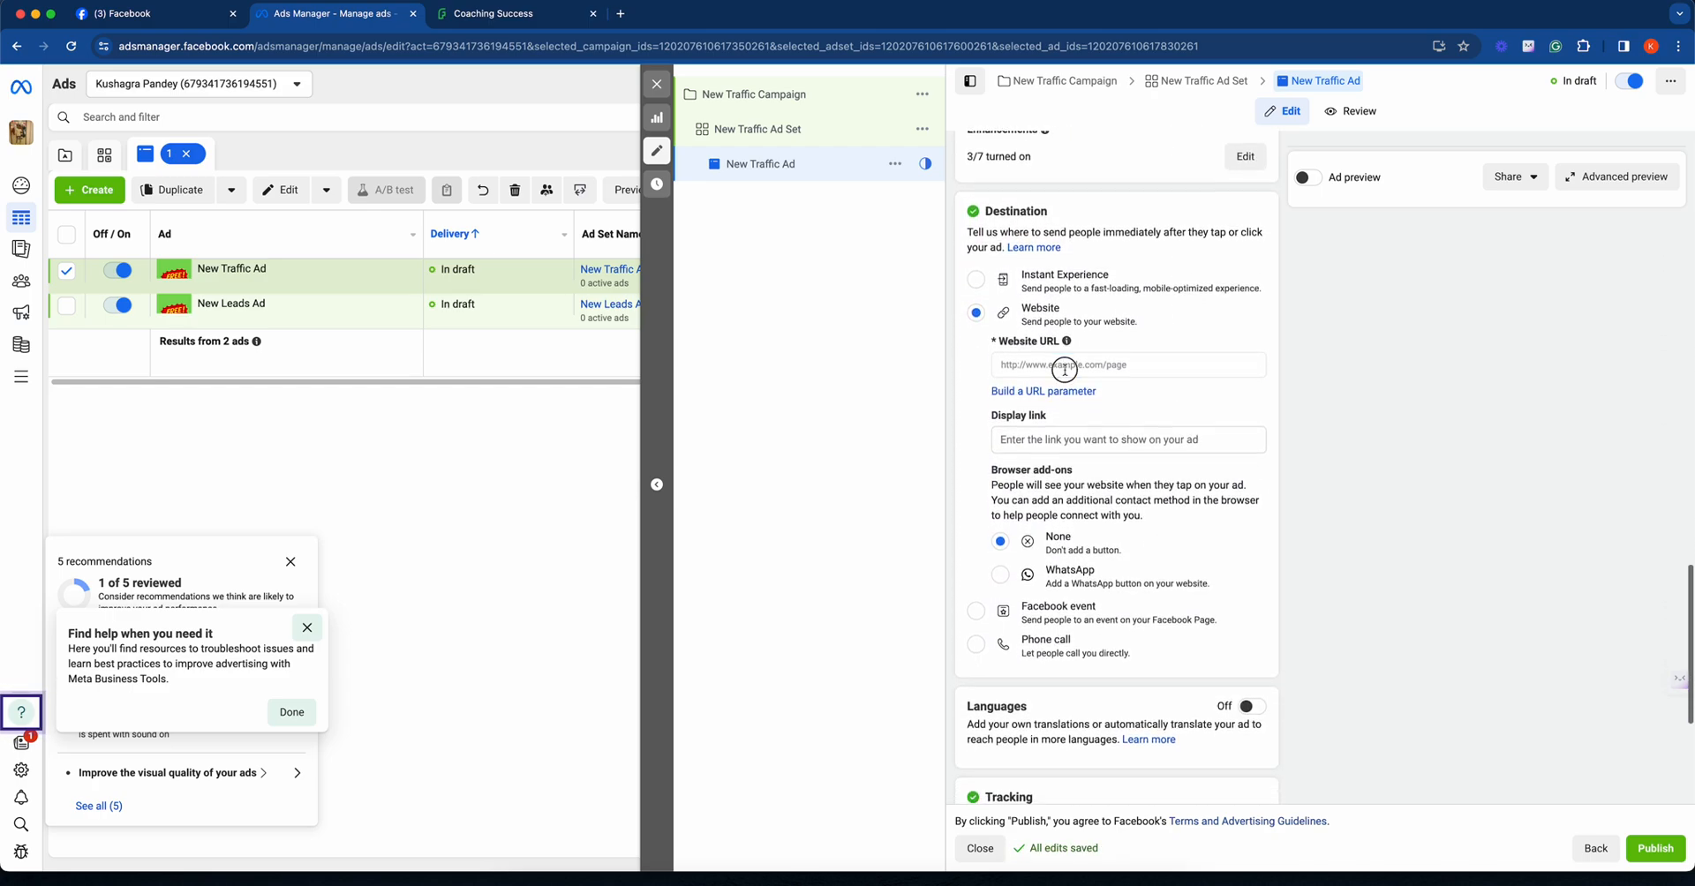
{"action": "left_click", "coordinate": [1065, 369]}
{"action": "key", "text": "super+v"}
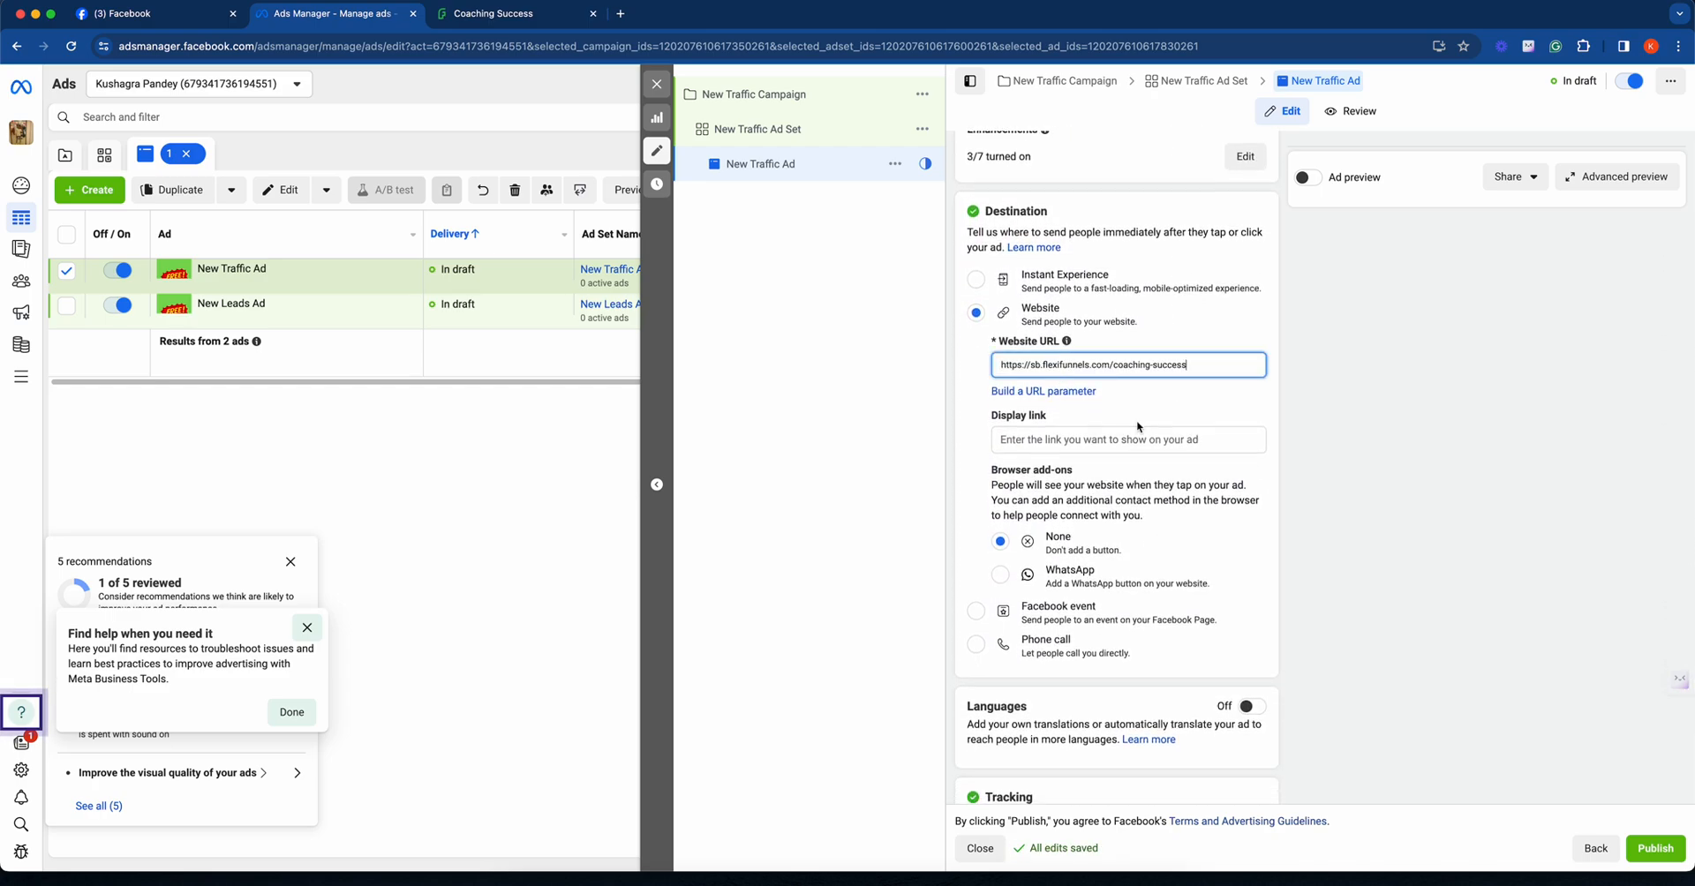
{"action": "left_click", "coordinate": [1206, 408]}
- Enter "Get leads for testing" as the traffic ad's primary text, correcting any typos
{"action": "scroll", "coordinate": [1236, 494], "scroll_direction": "down", "scroll_amount": 7}
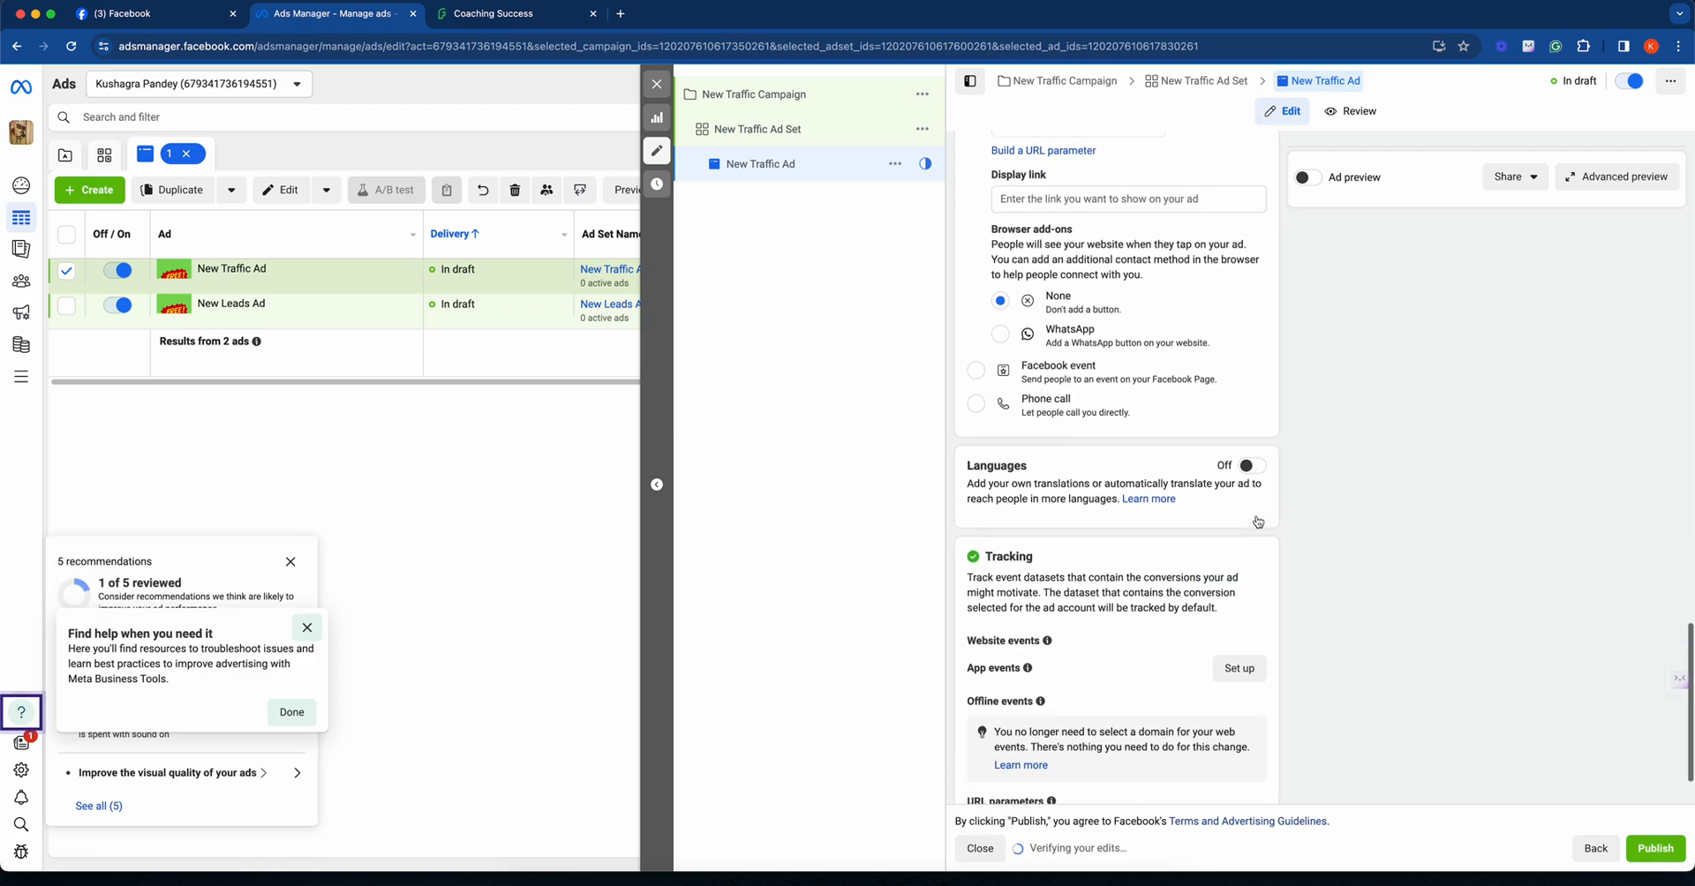
{"action": "scroll", "coordinate": [1257, 521], "scroll_direction": "down", "scroll_amount": 1}
{"action": "scroll", "coordinate": [1258, 521], "scroll_direction": "up", "scroll_amount": 15}
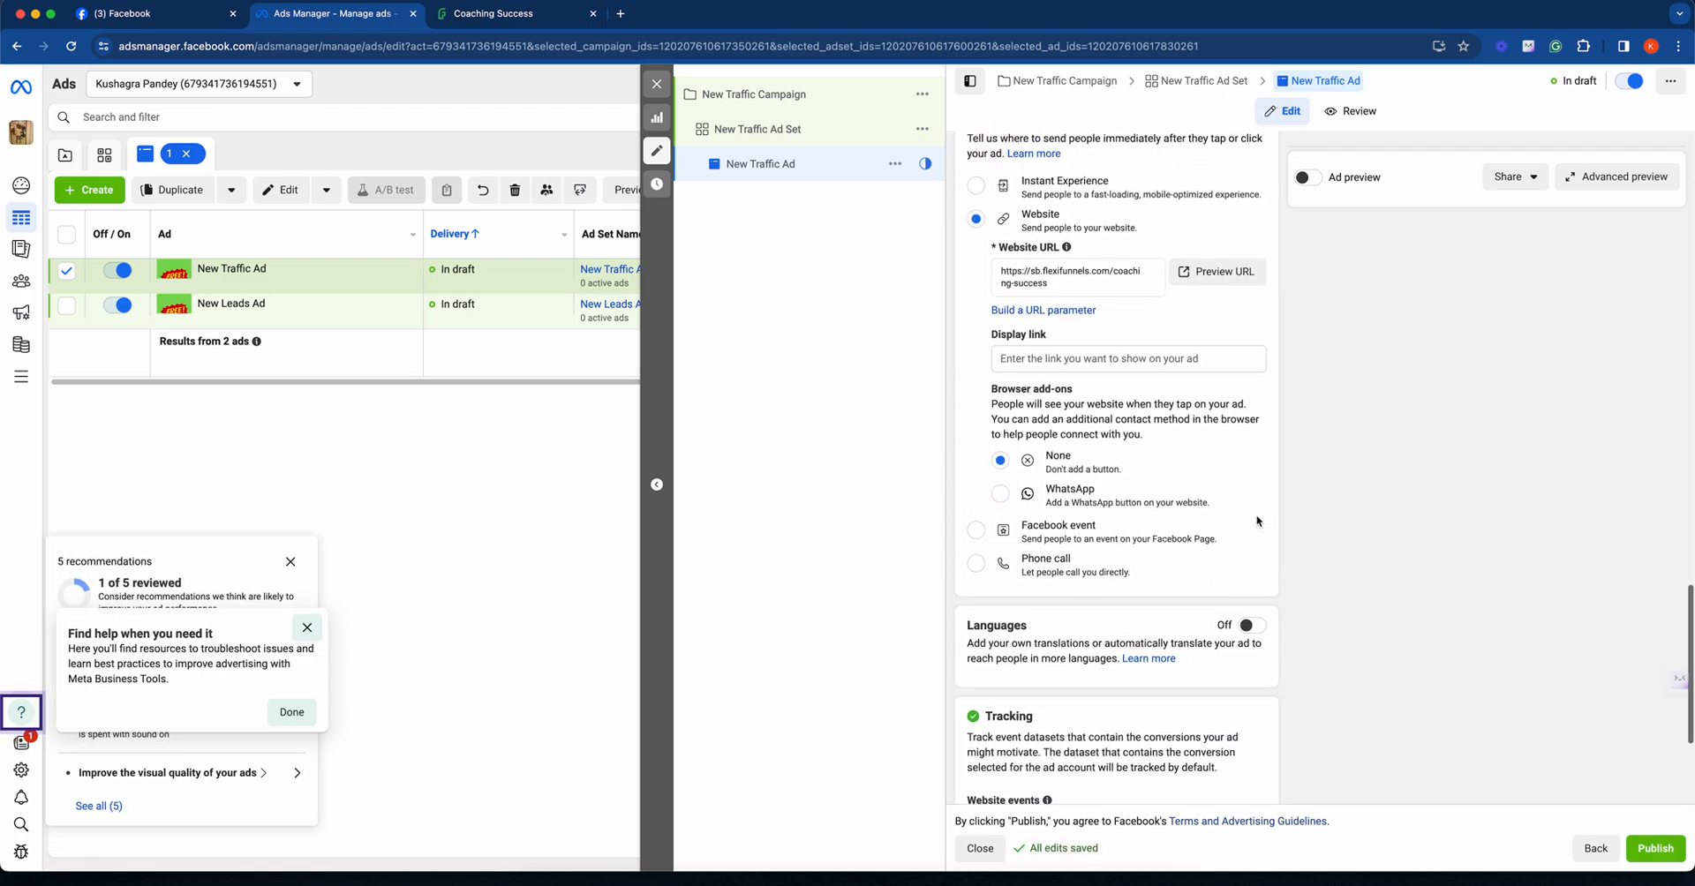
{"action": "scroll", "coordinate": [1256, 521], "scroll_direction": "up", "scroll_amount": 6}
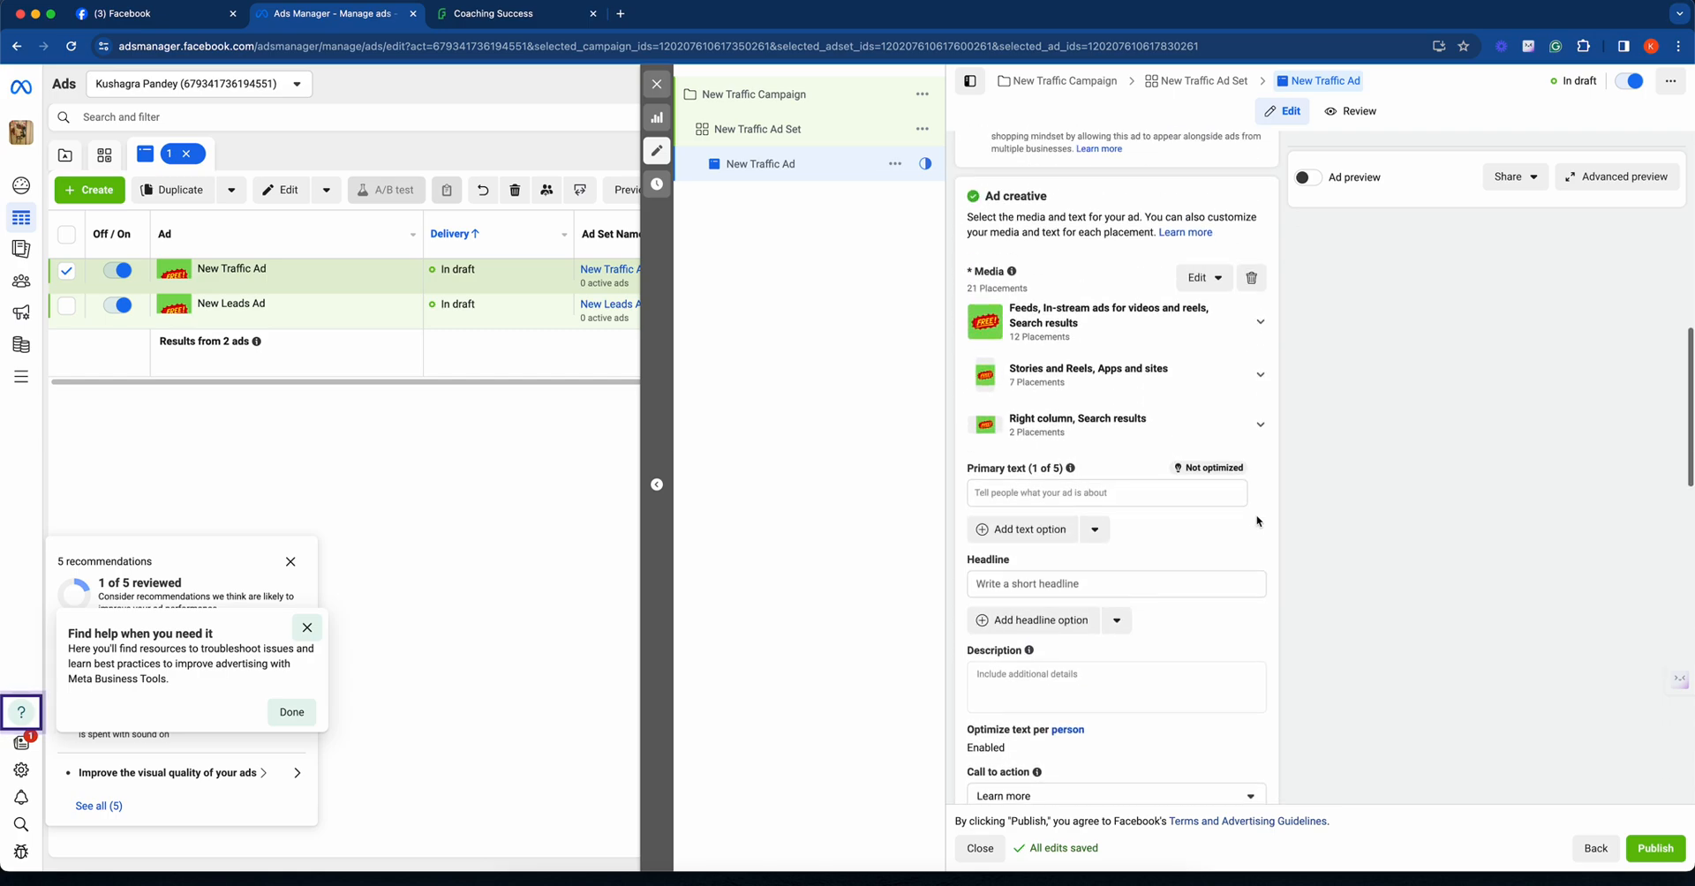
{"action": "left_click", "coordinate": [1072, 500]}
{"action": "type", "text": "Get leadsn "}
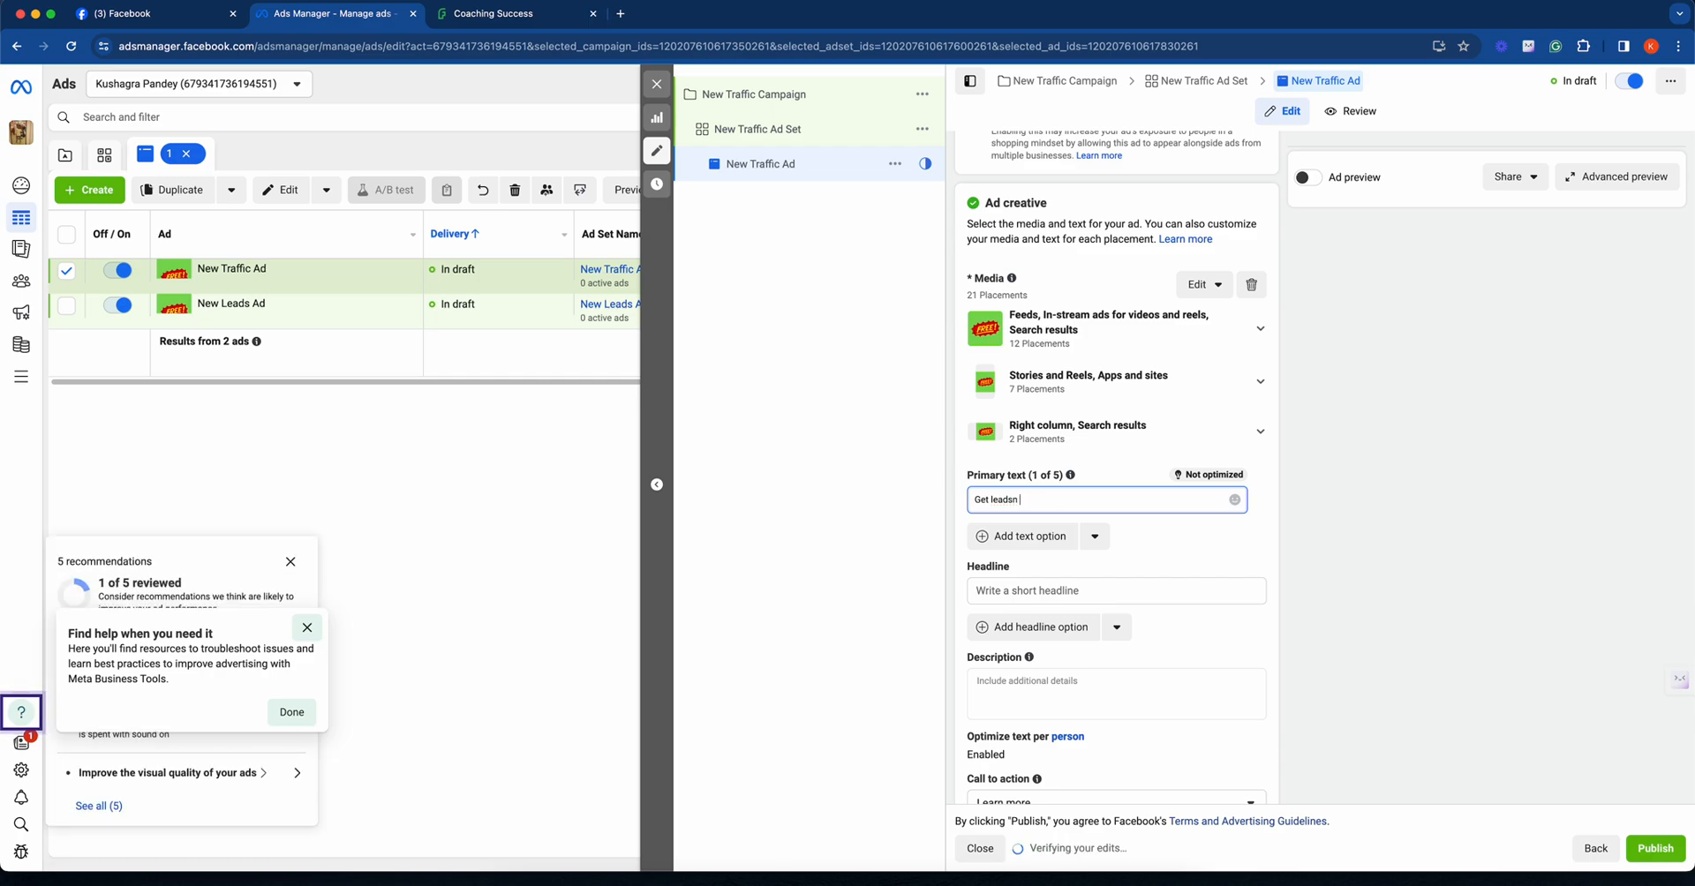
{"action": "type", "text": " for testin"}
{"action": "key", "text": "super+a"}
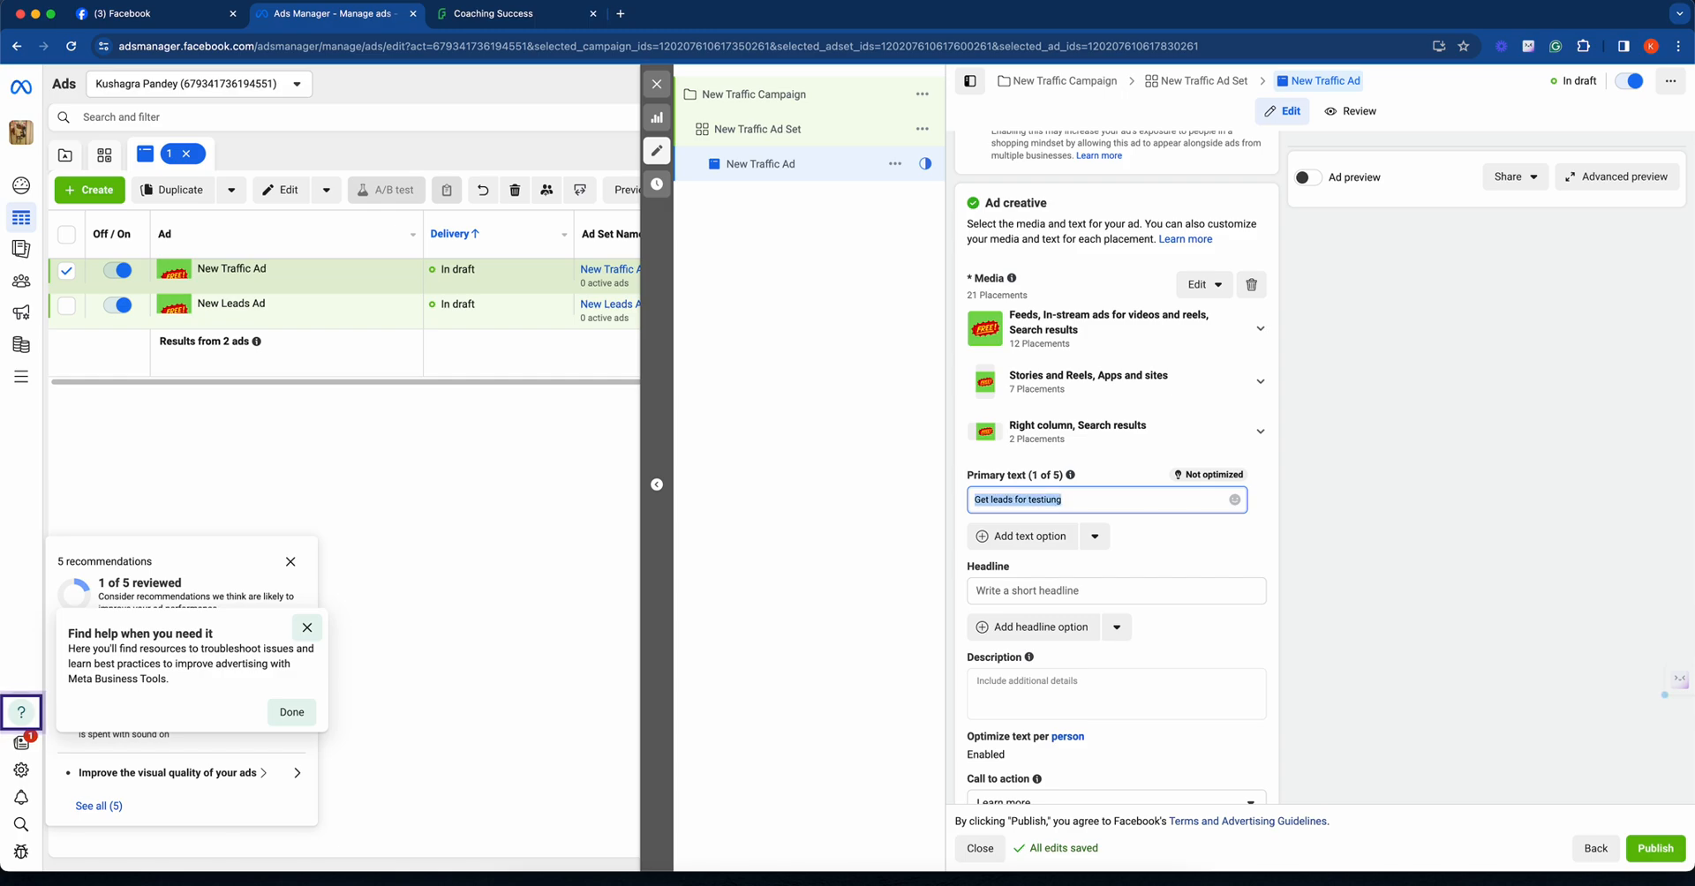
{"action": "left_click", "coordinate": [1066, 502]}
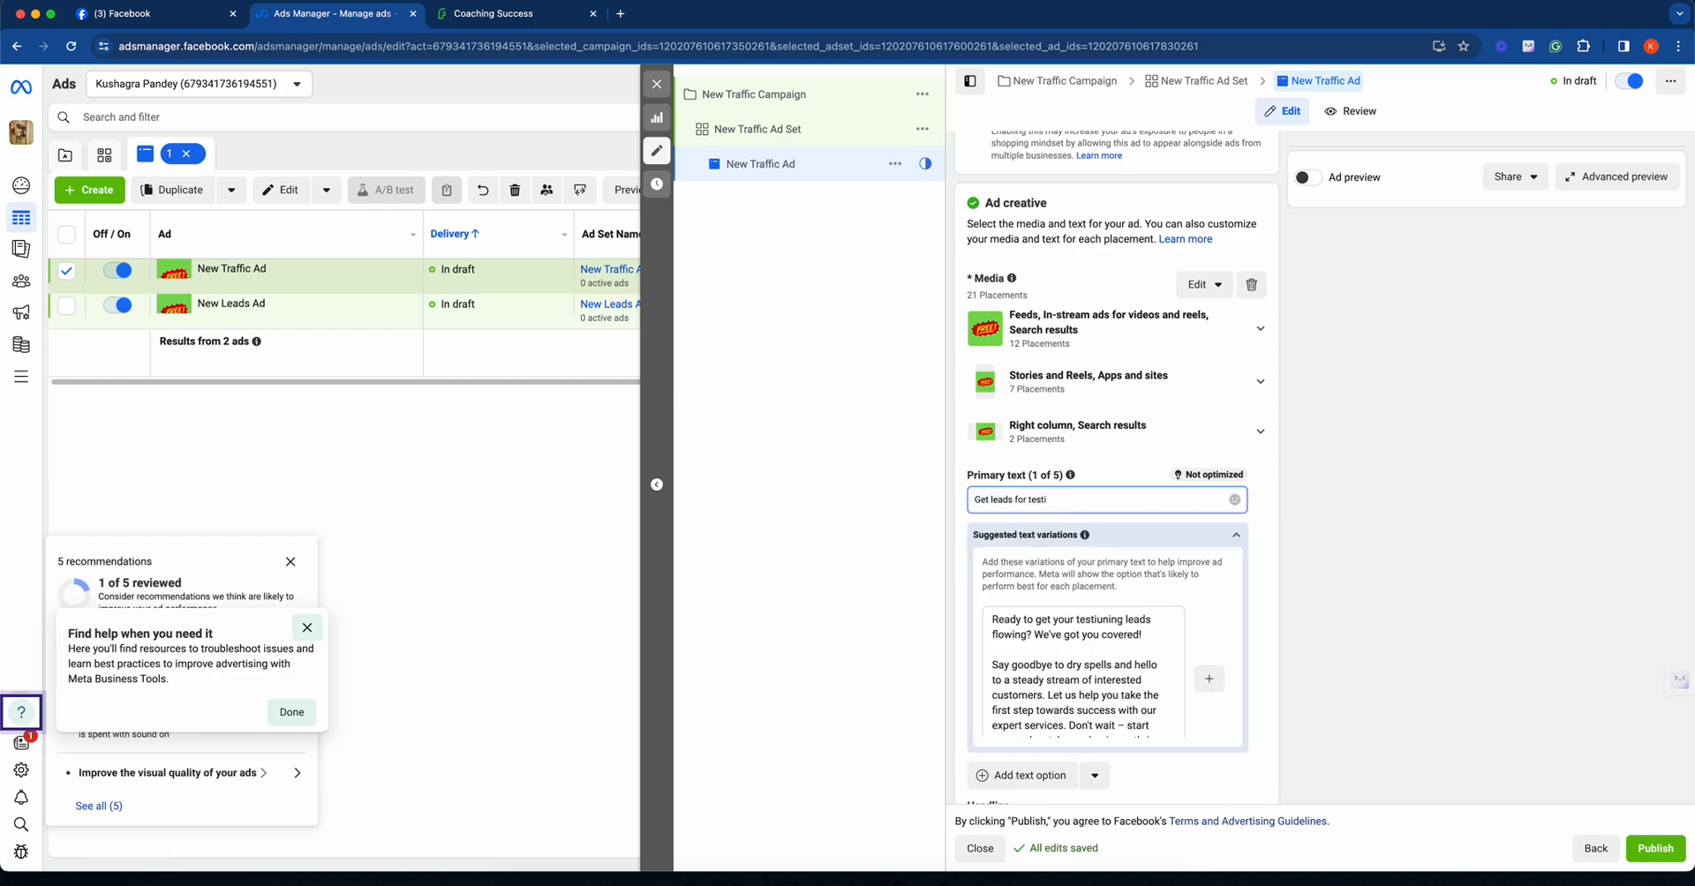
{"action": "key", "text": "BackSpace"}
{"action": "key", "text": "BackSpace"}
{"action": "key", "text": "BackSpace"}
{"action": "type", "text": "ng"}
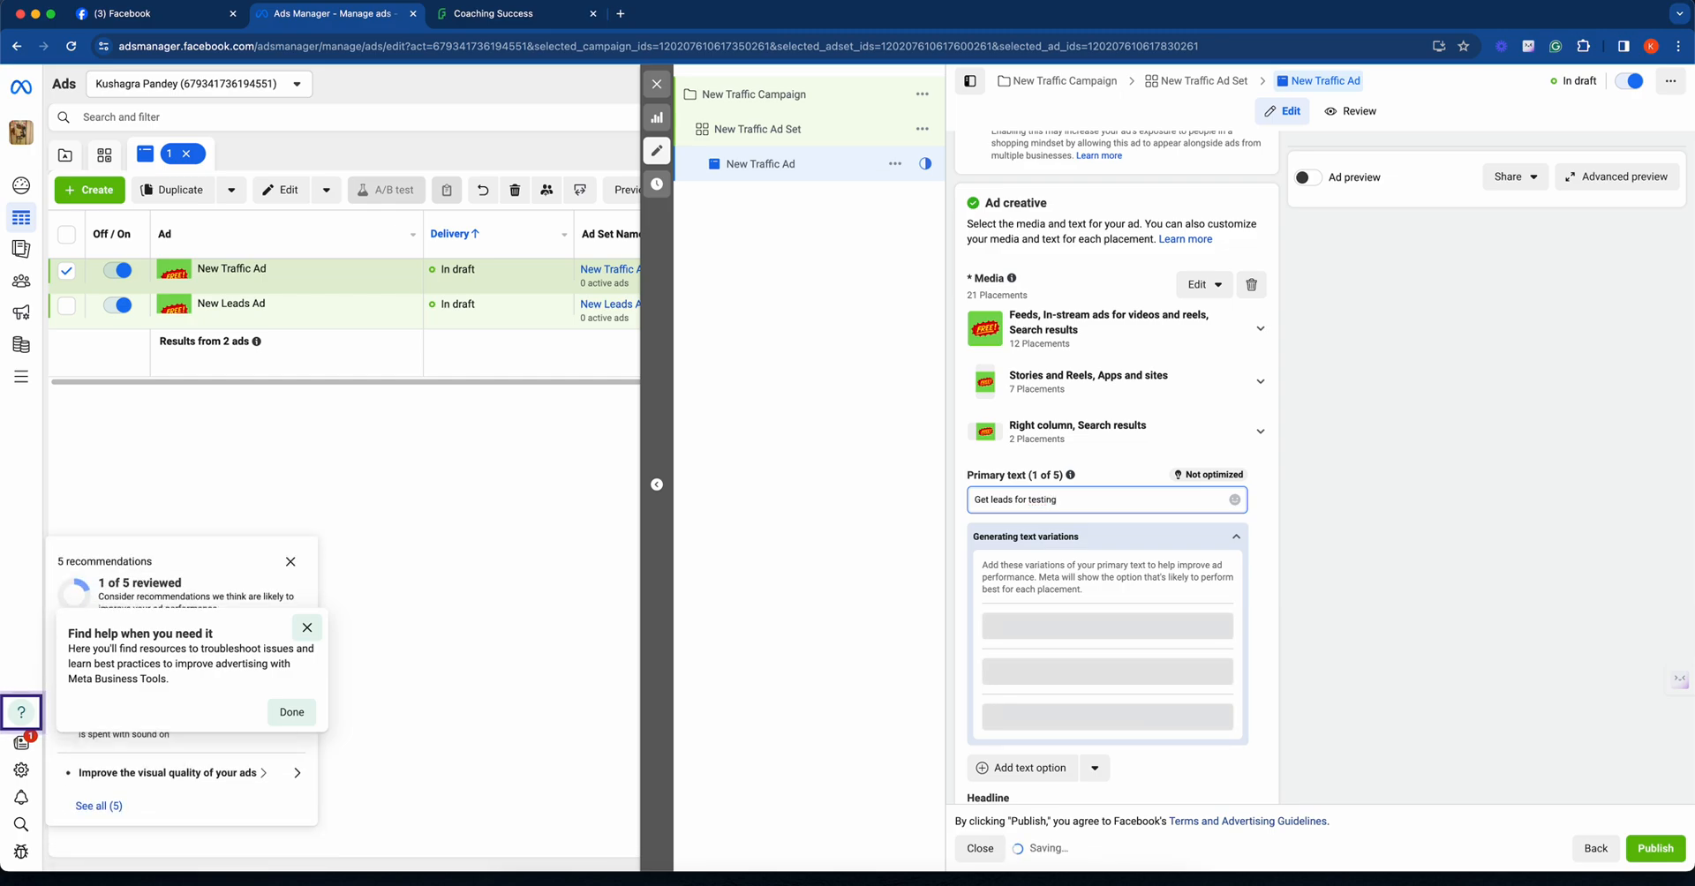
{"action": "key", "text": "super+a"}
{"action": "key", "text": "super+c"}
{"action": "left_click", "coordinate": [1111, 484]}
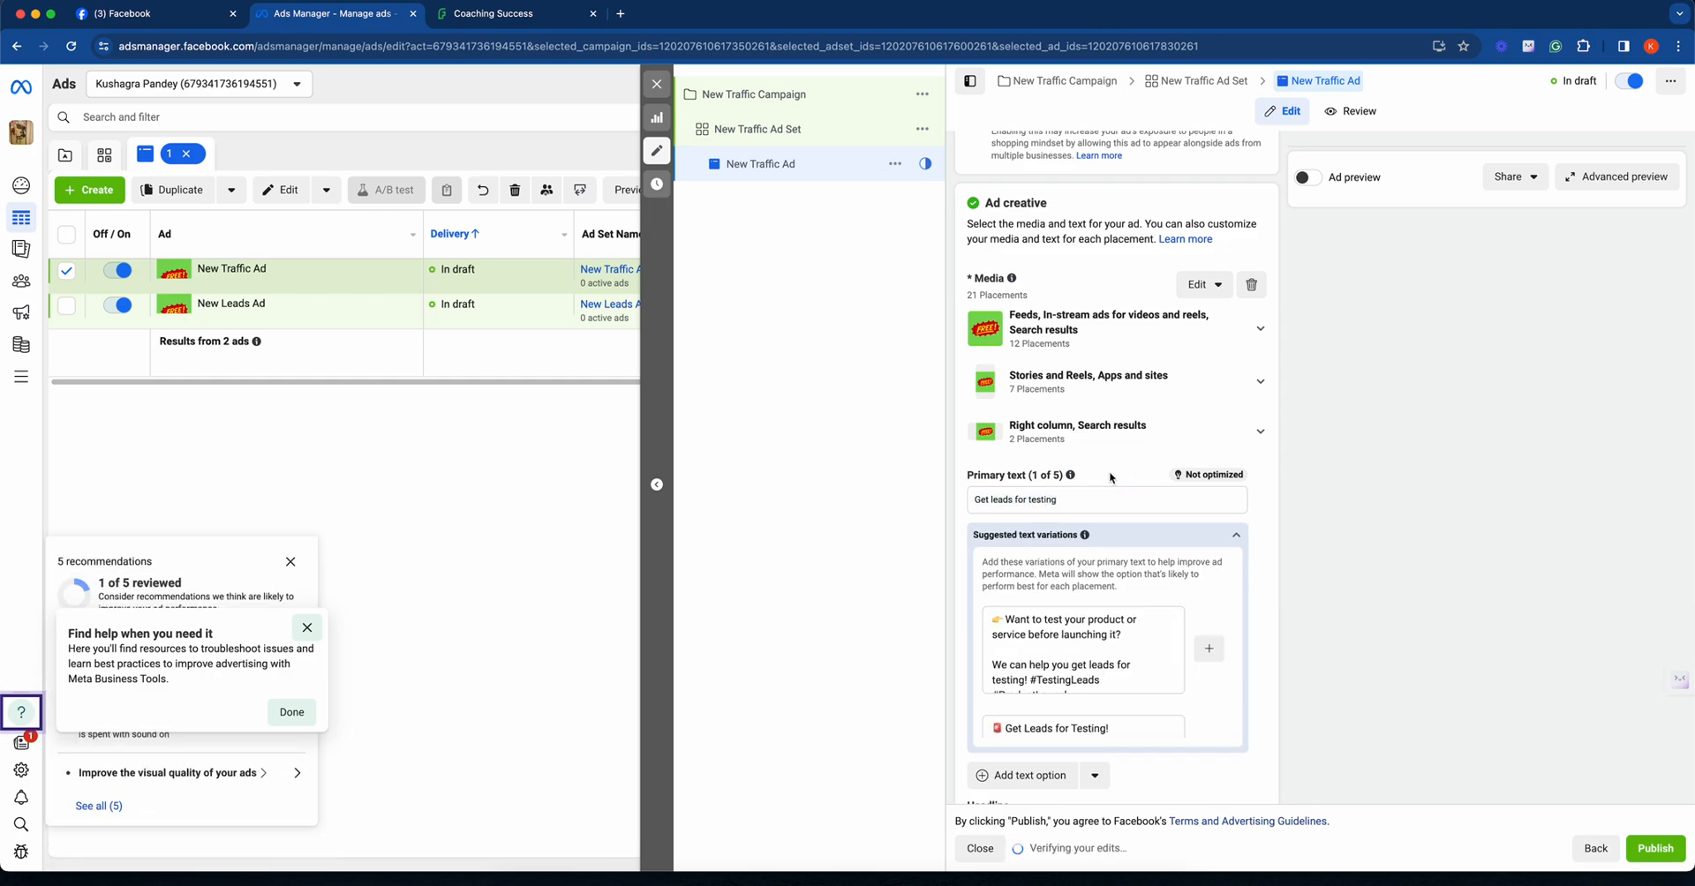
- Enter "Get leads for testing" as the traffic ad's headline
{"action": "scroll", "coordinate": [1266, 555], "scroll_direction": "down", "scroll_amount": 1}
{"action": "scroll", "coordinate": [1266, 555], "scroll_direction": "down", "scroll_amount": 4}
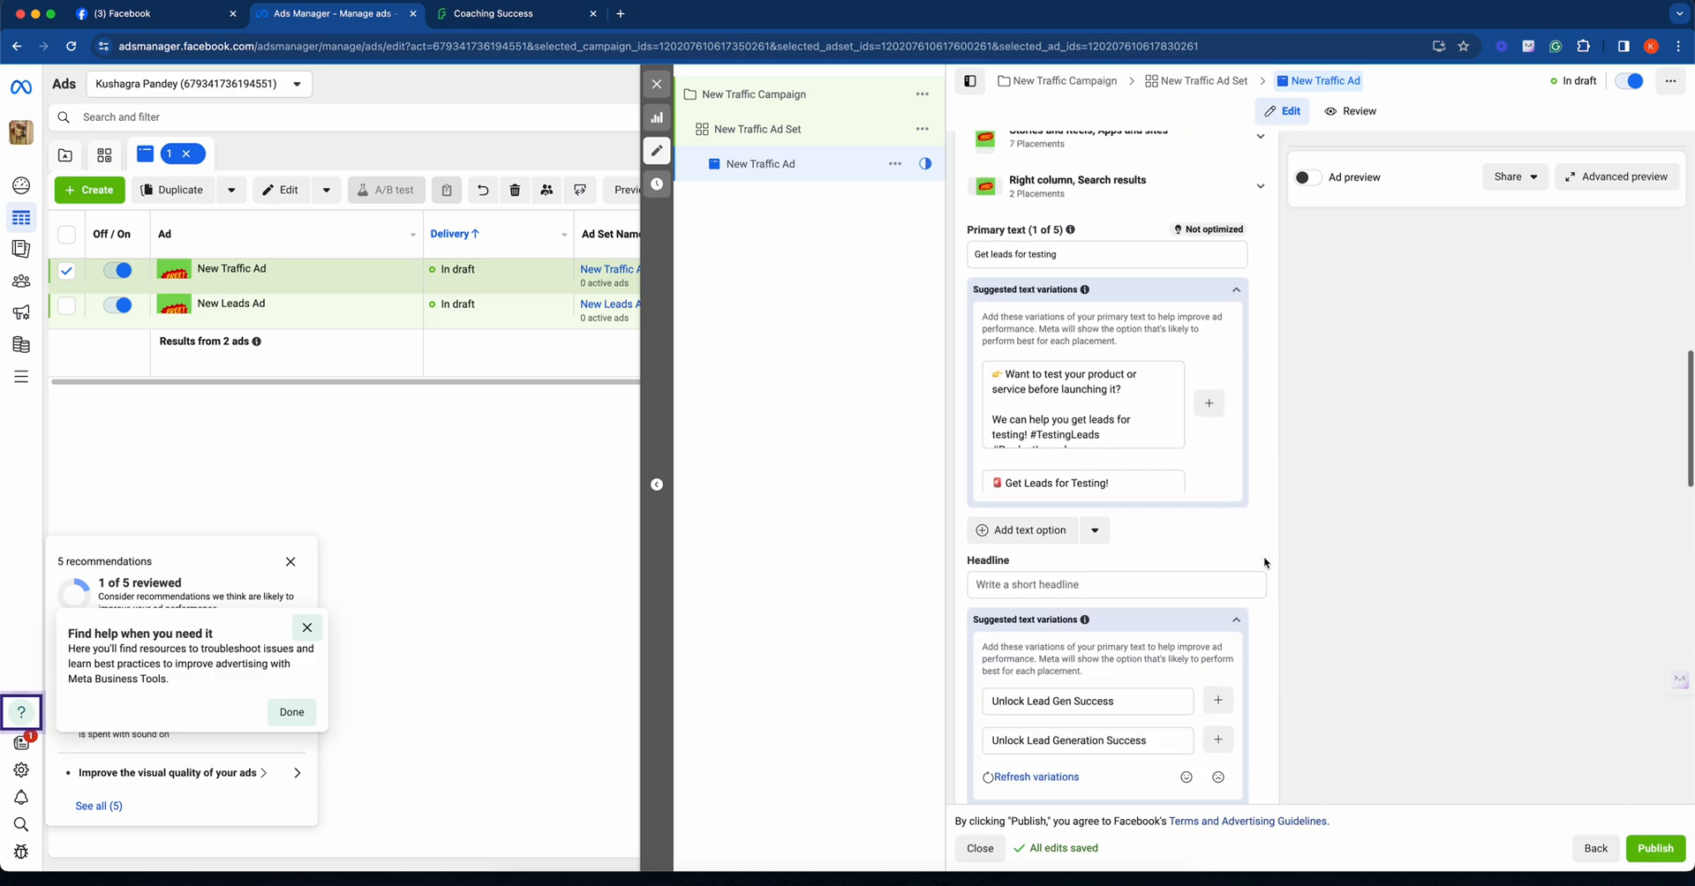
{"action": "left_click", "coordinate": [1118, 531]}
{"action": "key", "text": "super+v"}
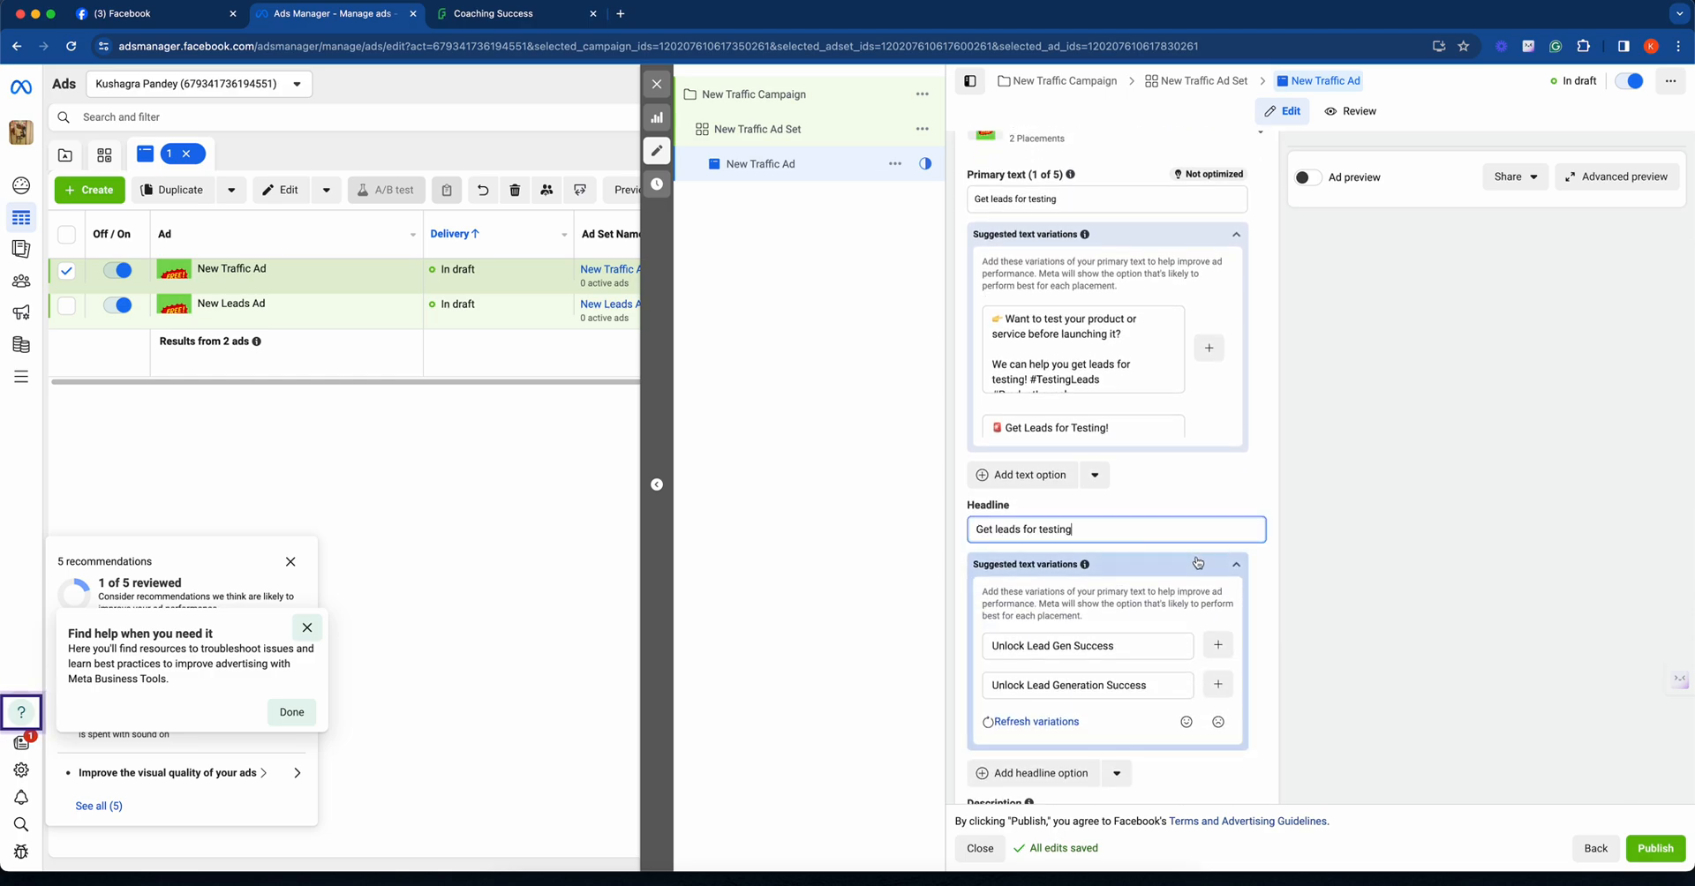
{"action": "left_click", "coordinate": [1263, 595]}
- Fill in the traffic ad's description with the same "Get leads for testing" text
{"action": "scroll", "coordinate": [1262, 595], "scroll_direction": "down", "scroll_amount": 4}
{"action": "scroll", "coordinate": [1263, 595], "scroll_direction": "down", "scroll_amount": 2}
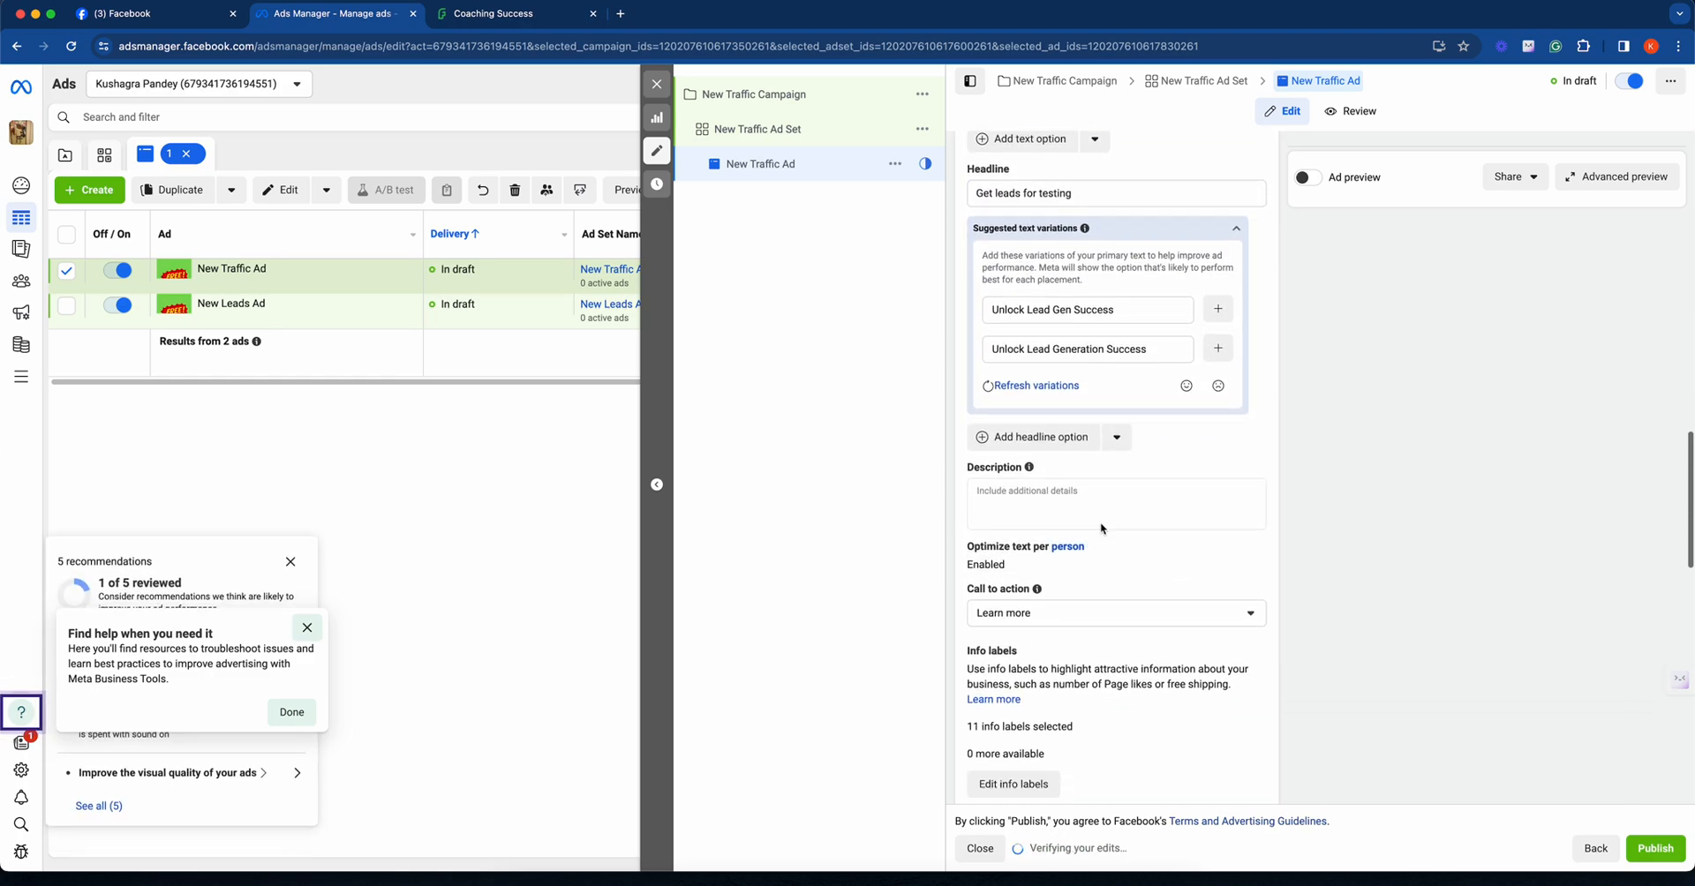
{"action": "left_click", "coordinate": [1089, 501]}
{"action": "key", "text": "super+v"}
{"action": "left_click", "coordinate": [1266, 572]}
- Publish the traffic ad and accept India, Indian Rupee and (GMT+05:30) Asia/Kolkata as the payment location, currency and time zone
{"action": "scroll", "coordinate": [1266, 572], "scroll_direction": "down", "scroll_amount": 10}
{"action": "scroll", "coordinate": [1266, 572], "scroll_direction": "down", "scroll_amount": 10}
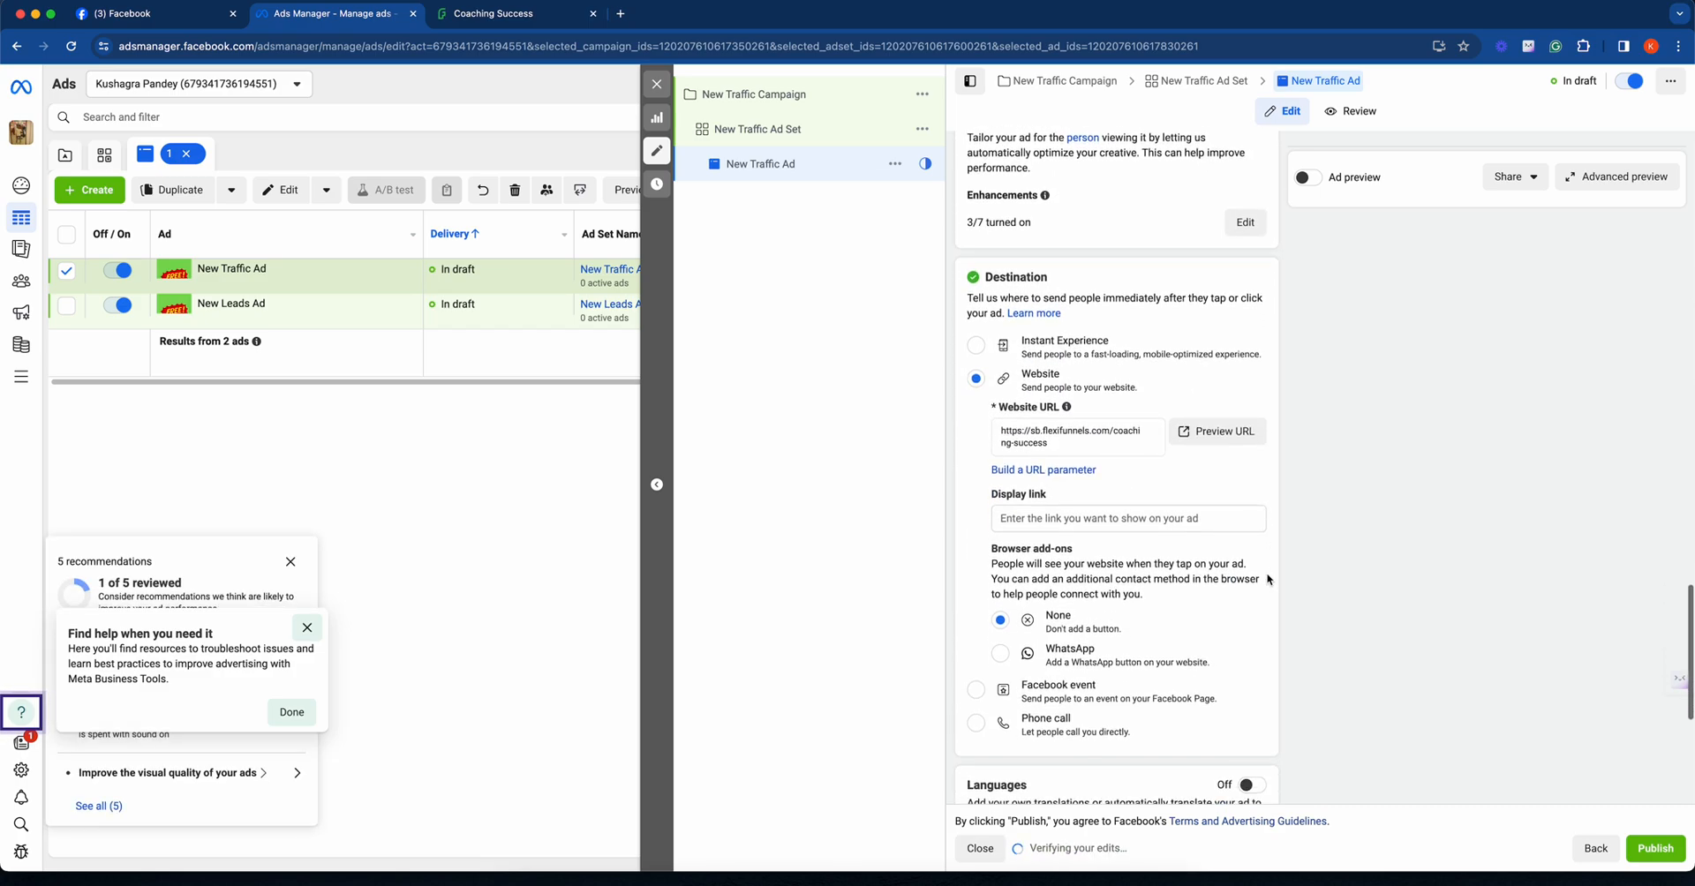
{"action": "scroll", "coordinate": [1267, 573], "scroll_direction": "up", "scroll_amount": 5}
{"action": "scroll", "coordinate": [1268, 574], "scroll_direction": "down", "scroll_amount": 5}
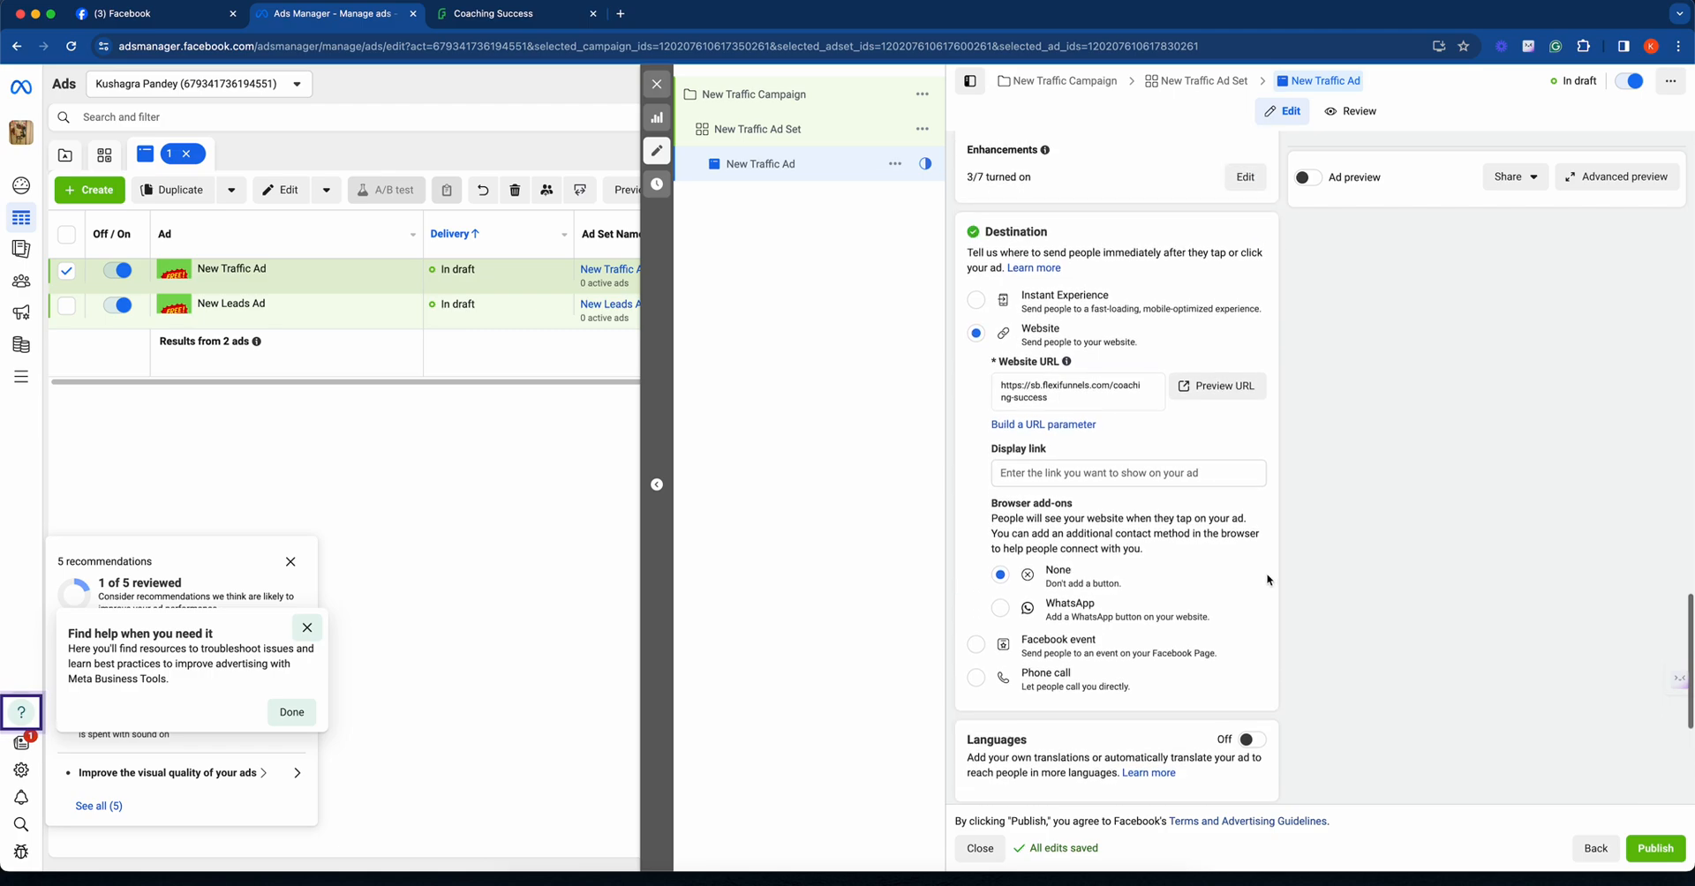
{"action": "left_click", "coordinate": [1648, 862]}
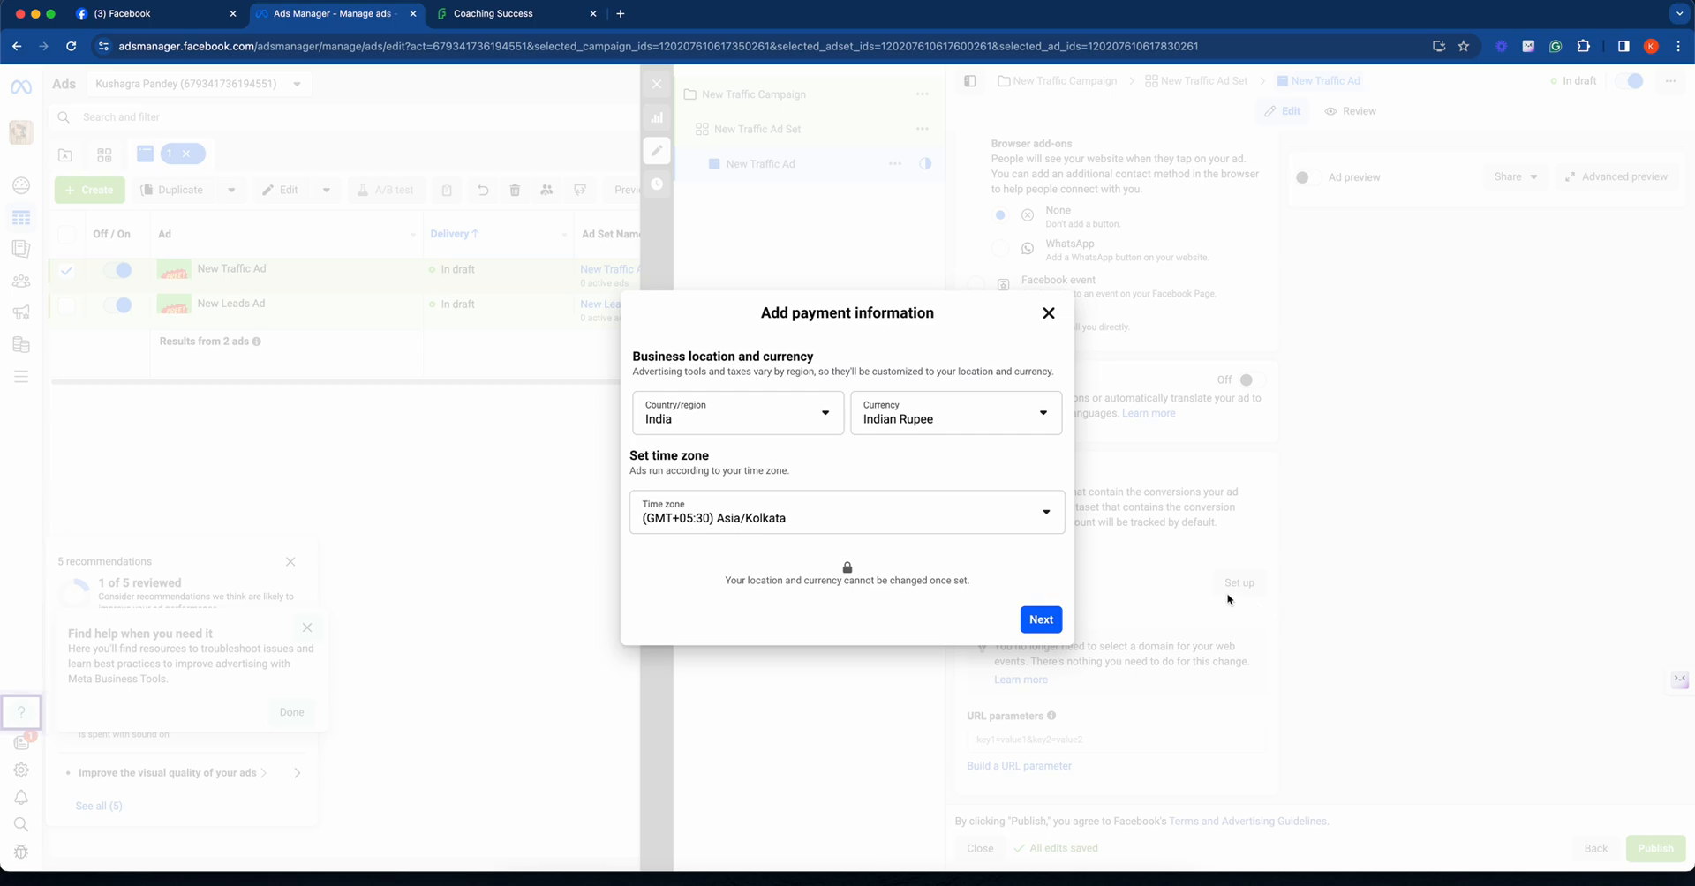
{"action": "left_click", "coordinate": [1041, 619]}
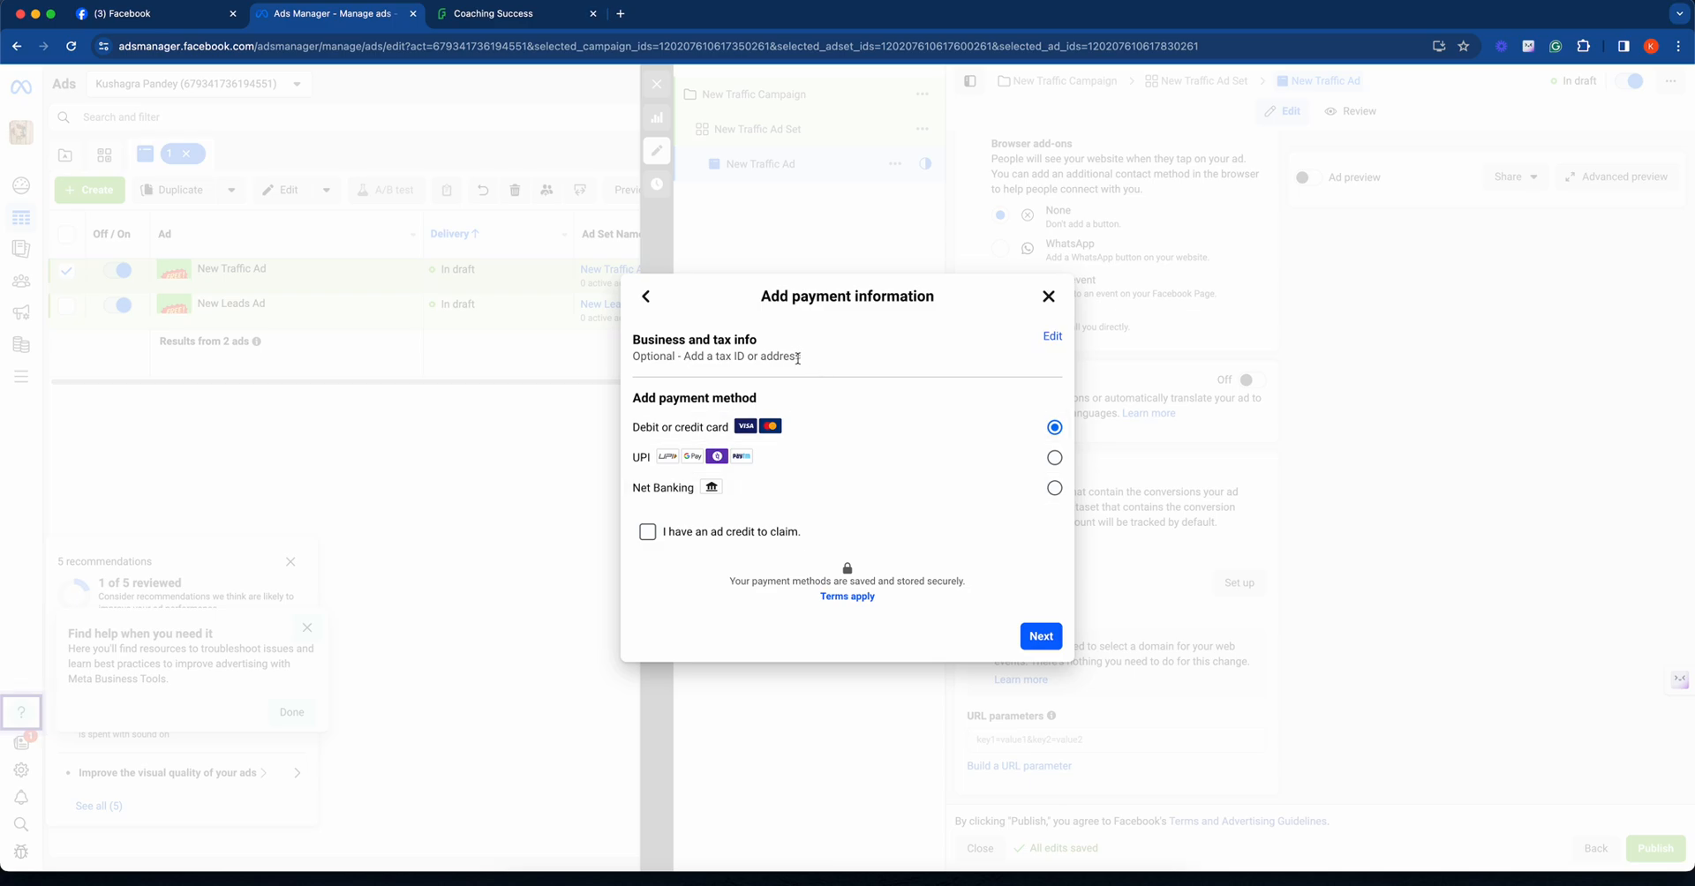
- Open the business and tax info for editing and declare that the ads are not bought for business purposes
{"action": "left_click", "coordinate": [1053, 342]}
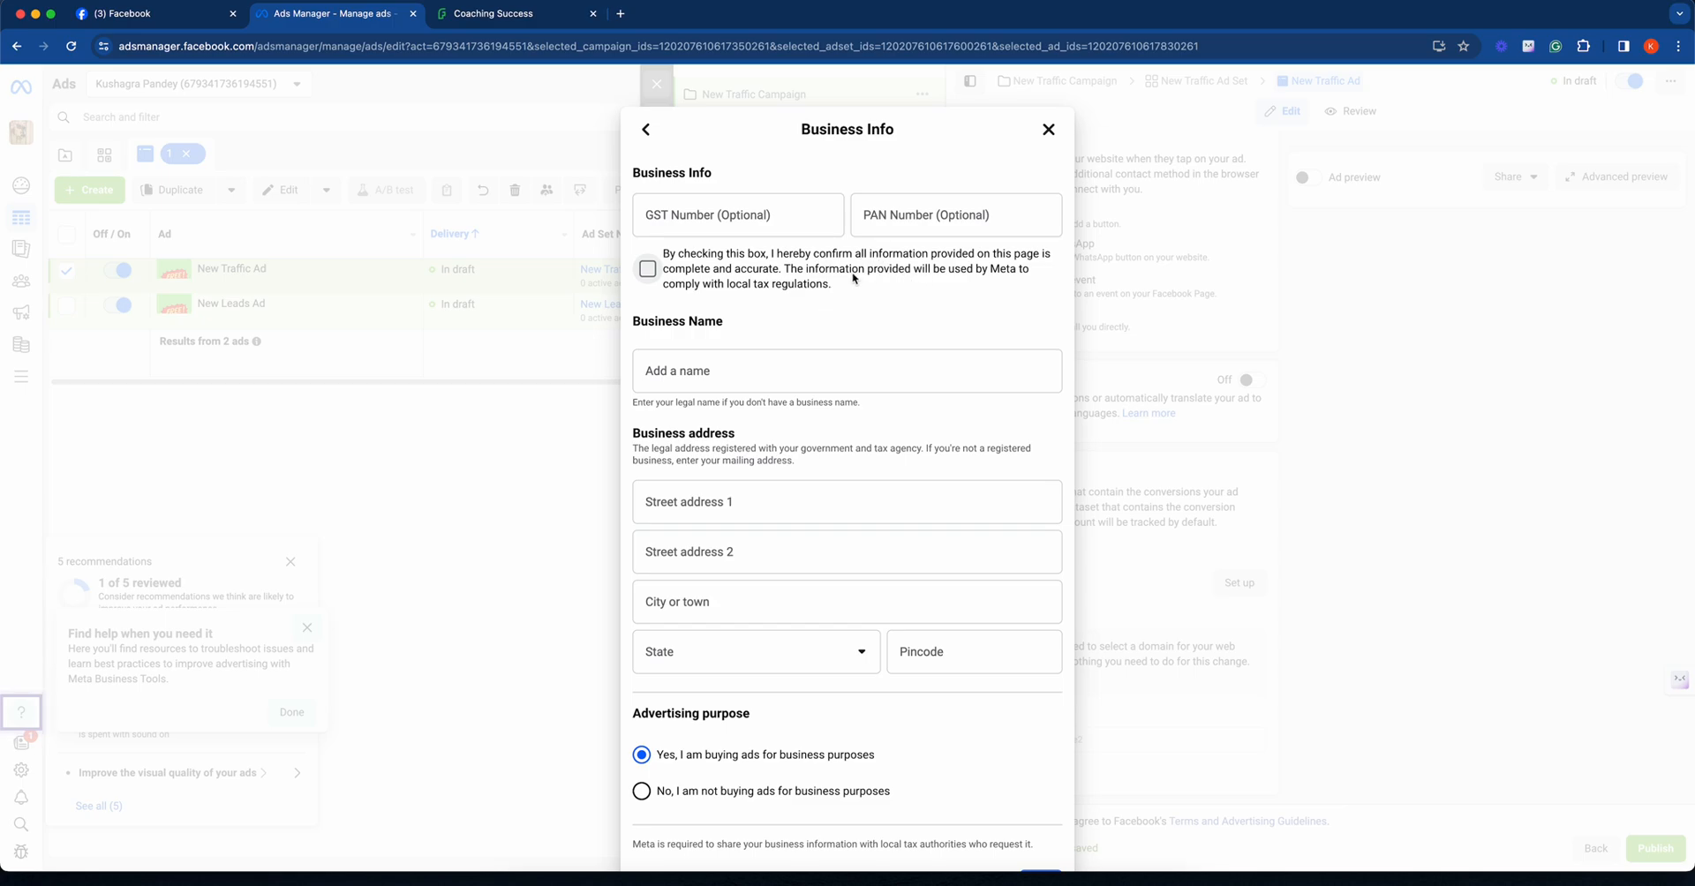
{"action": "scroll", "coordinate": [892, 318], "scroll_direction": "down", "scroll_amount": 2}
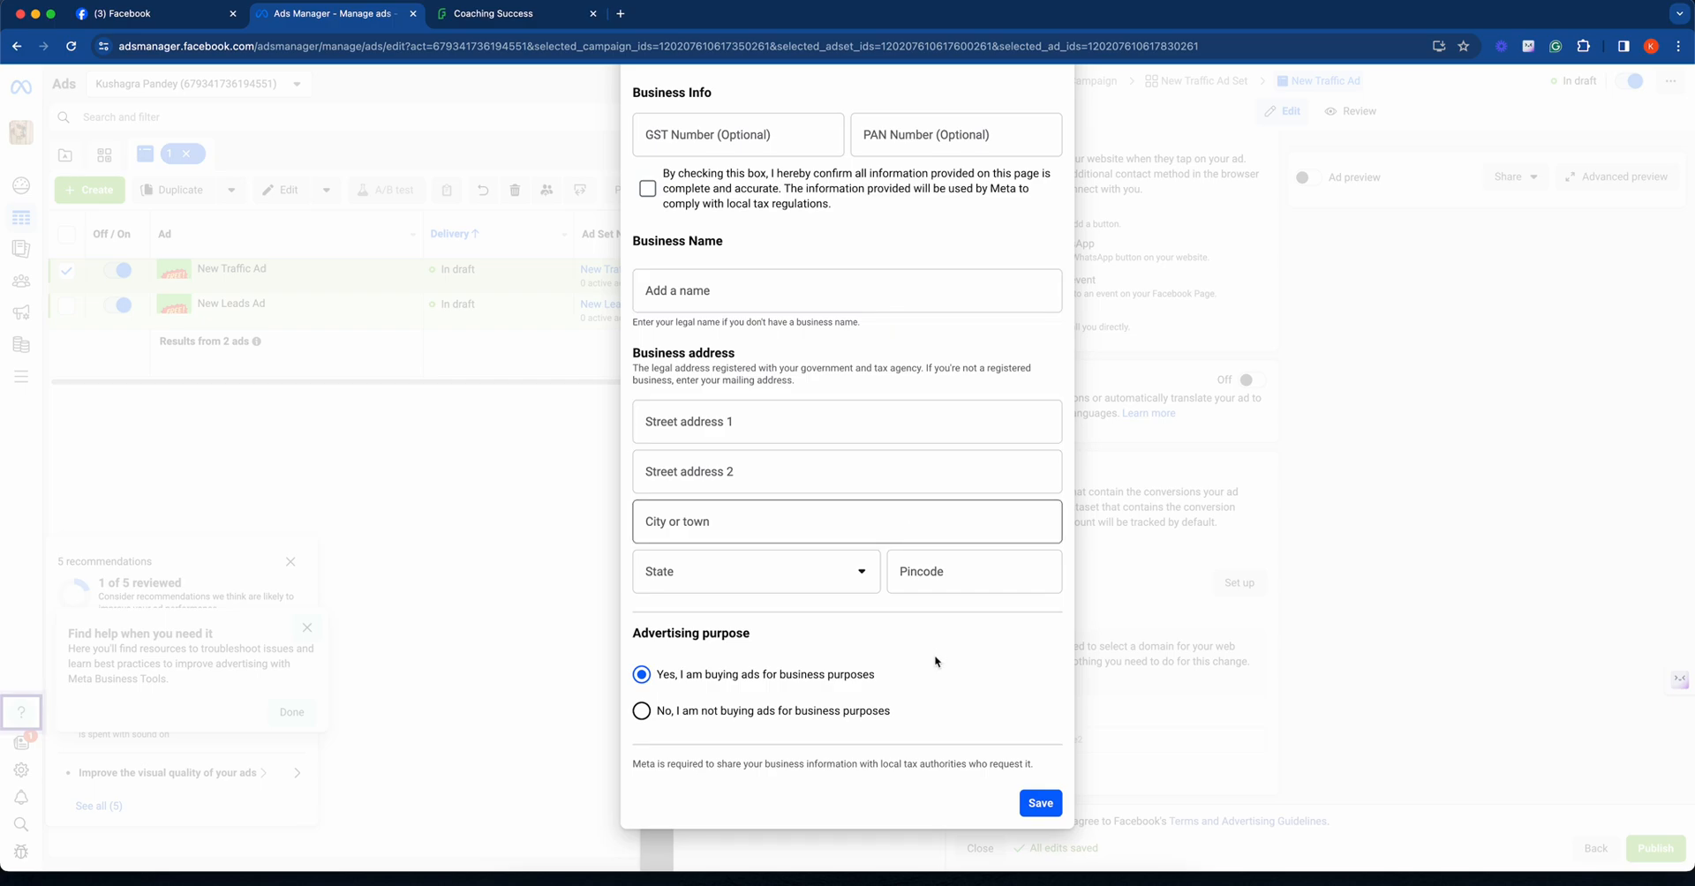
{"action": "left_click", "coordinate": [873, 713]}
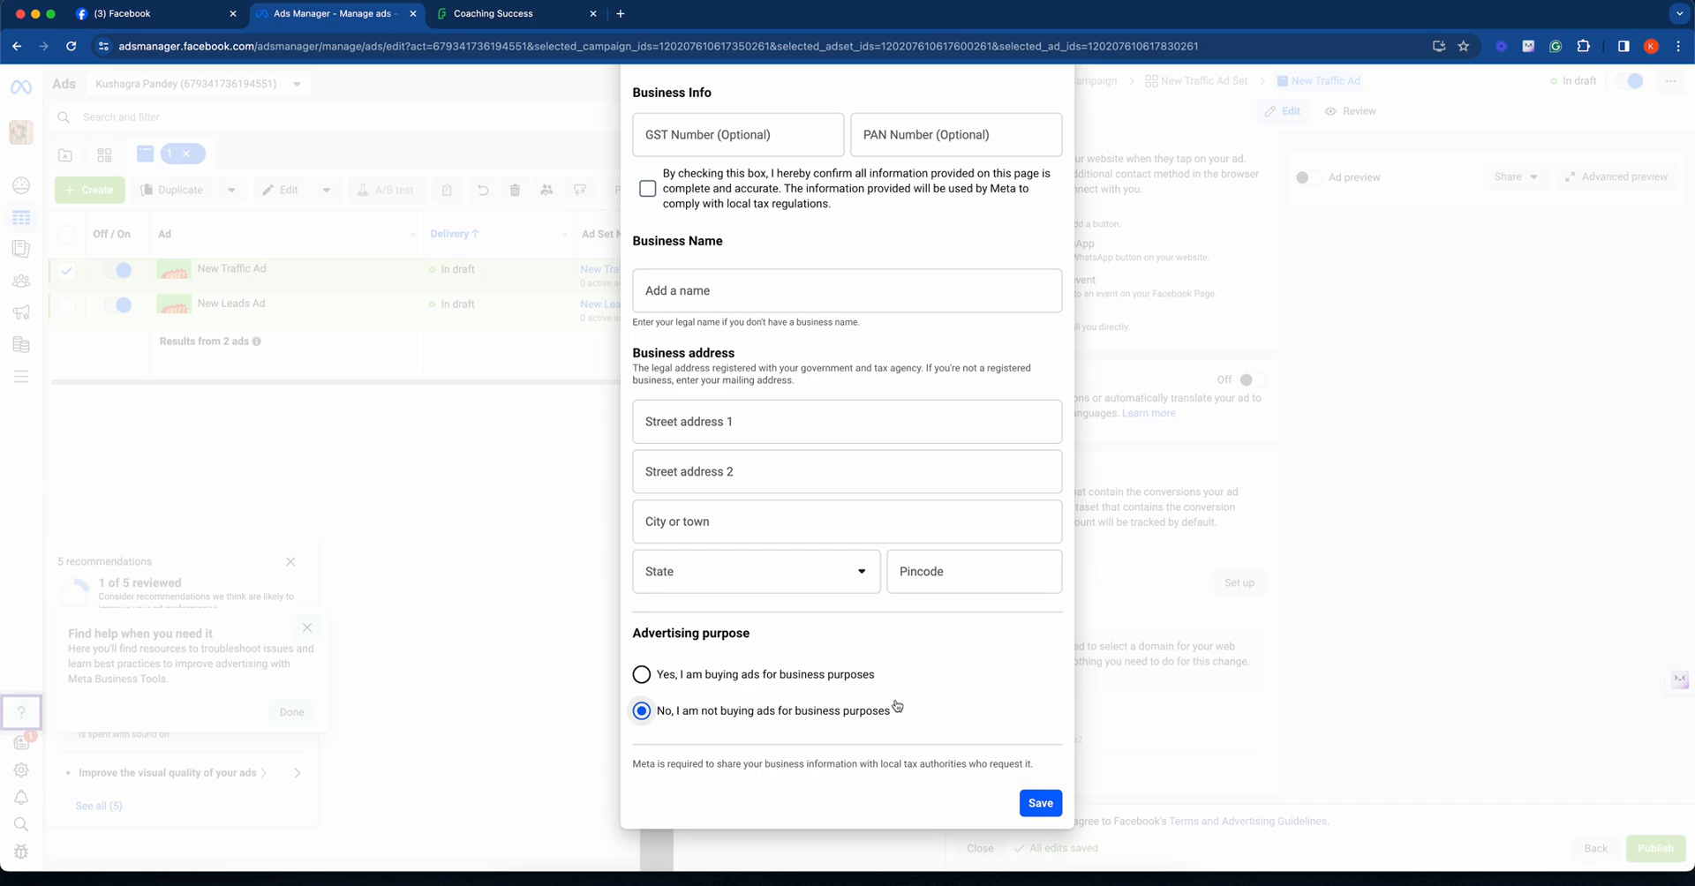
{"action": "scroll", "coordinate": [897, 705], "scroll_direction": "up", "scroll_amount": 2}
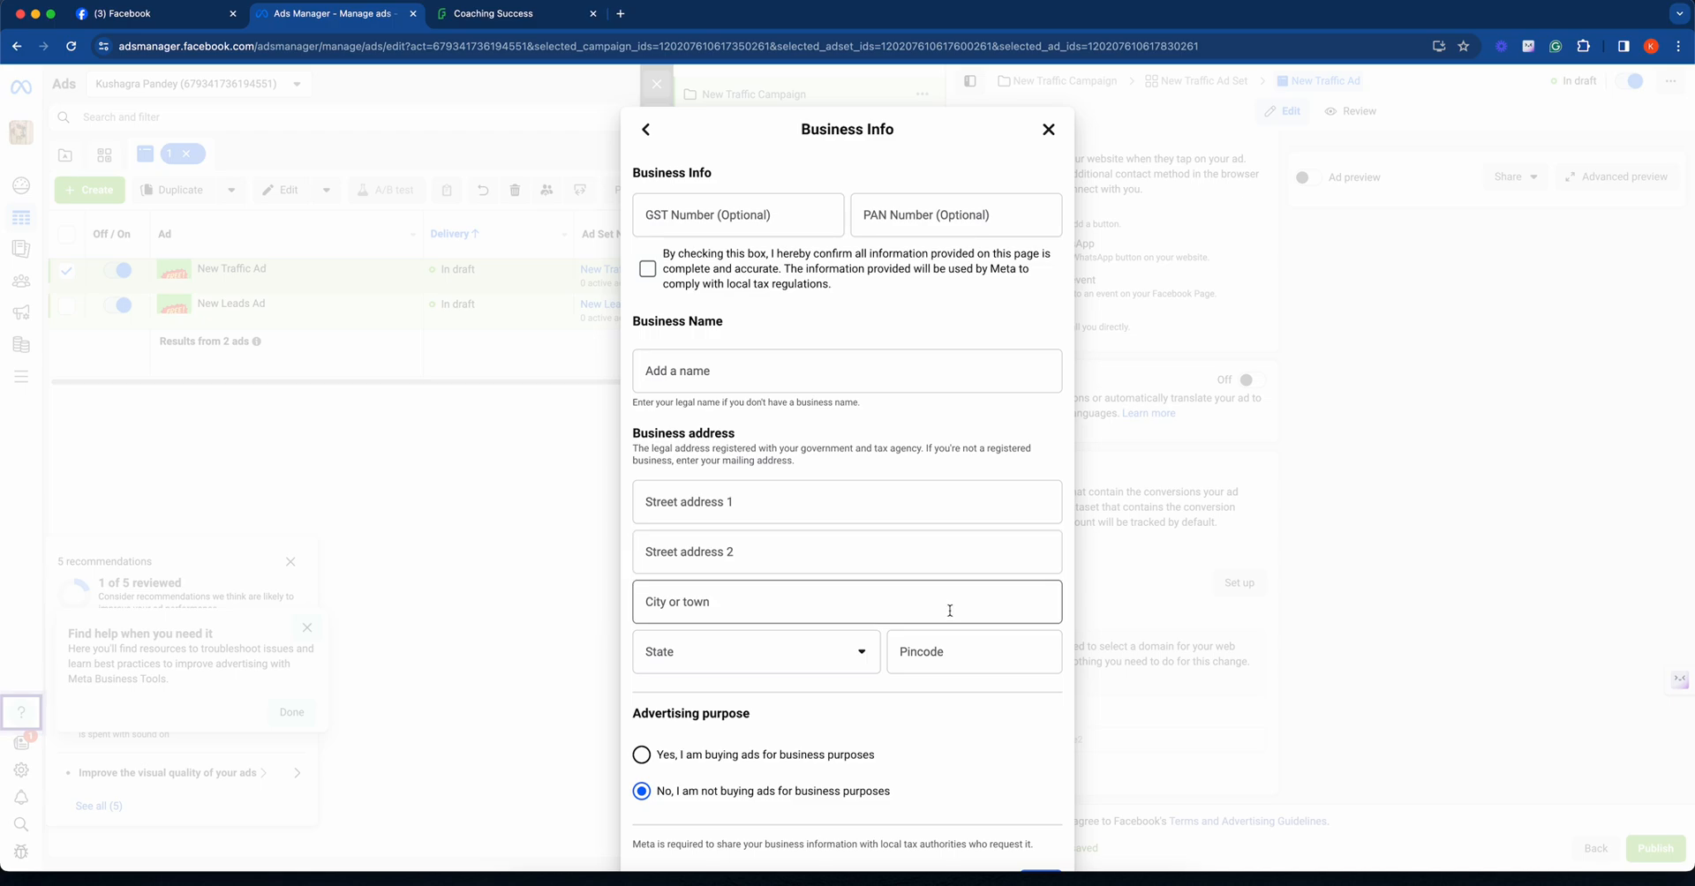
{"action": "left_click", "coordinate": [771, 752]}
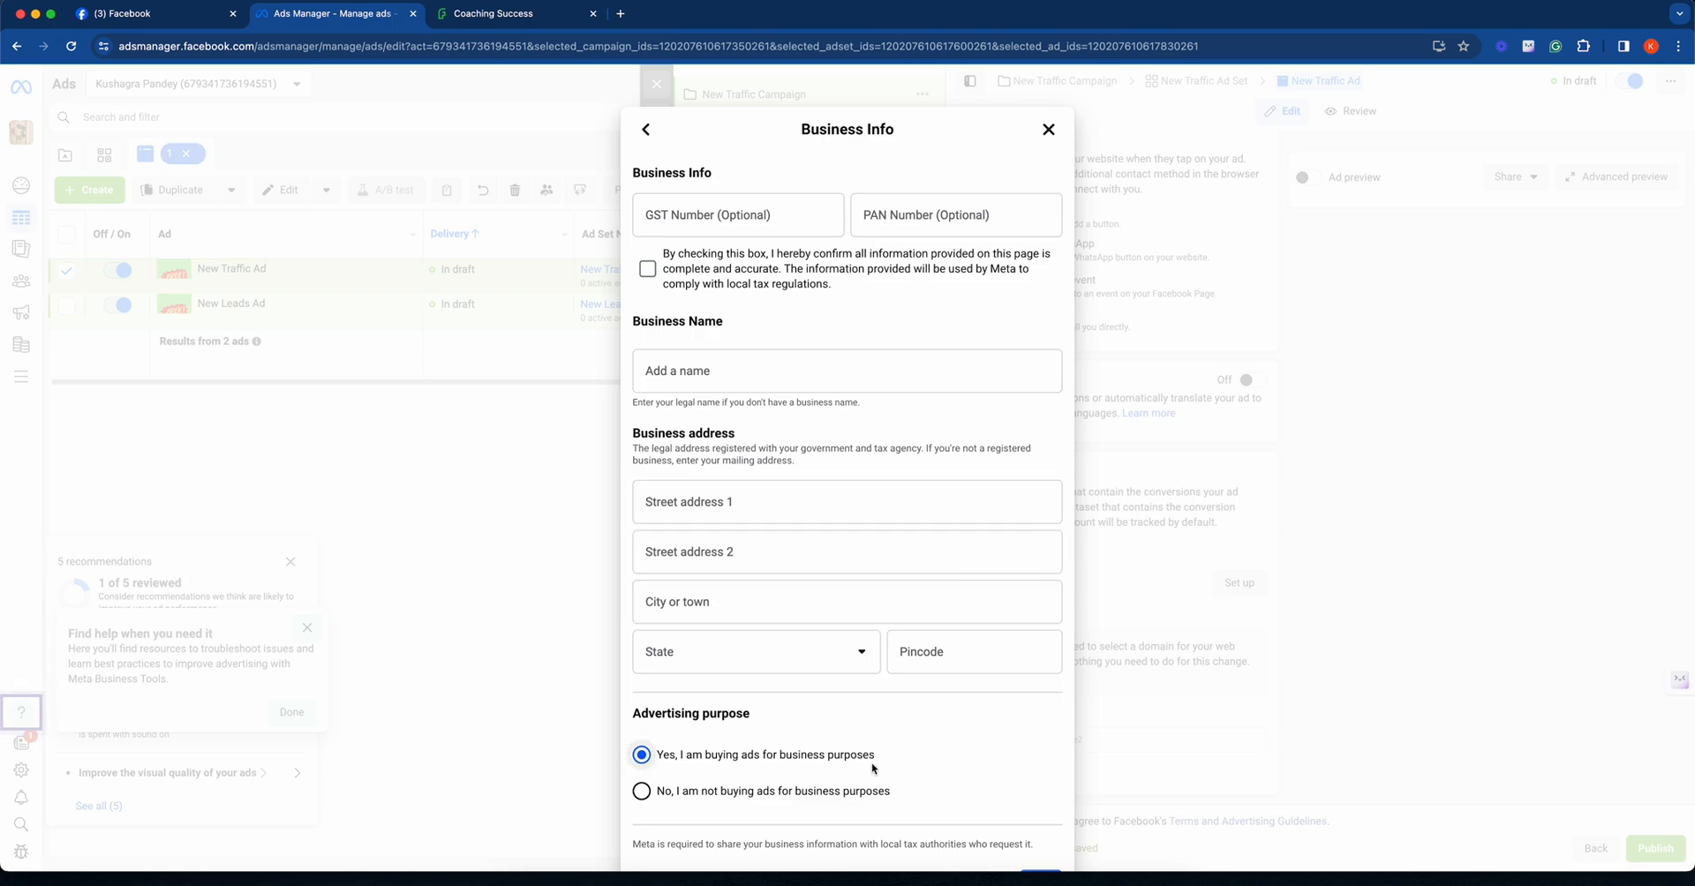
{"action": "left_click", "coordinate": [861, 791]}
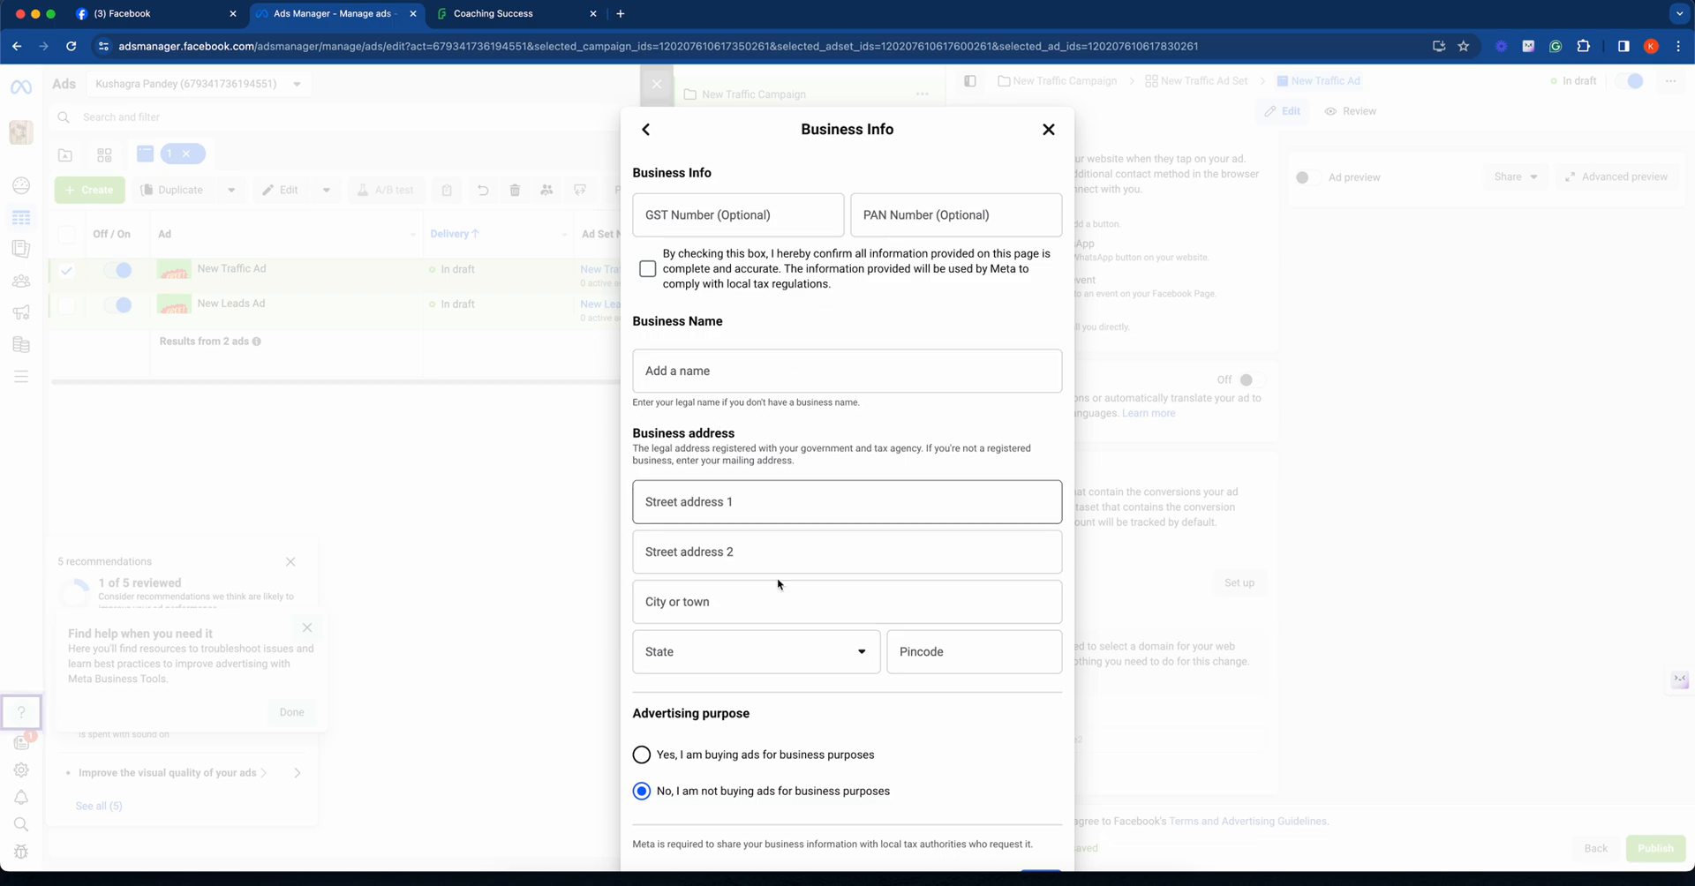
- Enter the PAN number in the business info and confirm that the information provided is complete and accurate
{"action": "left_click", "coordinate": [917, 219]}
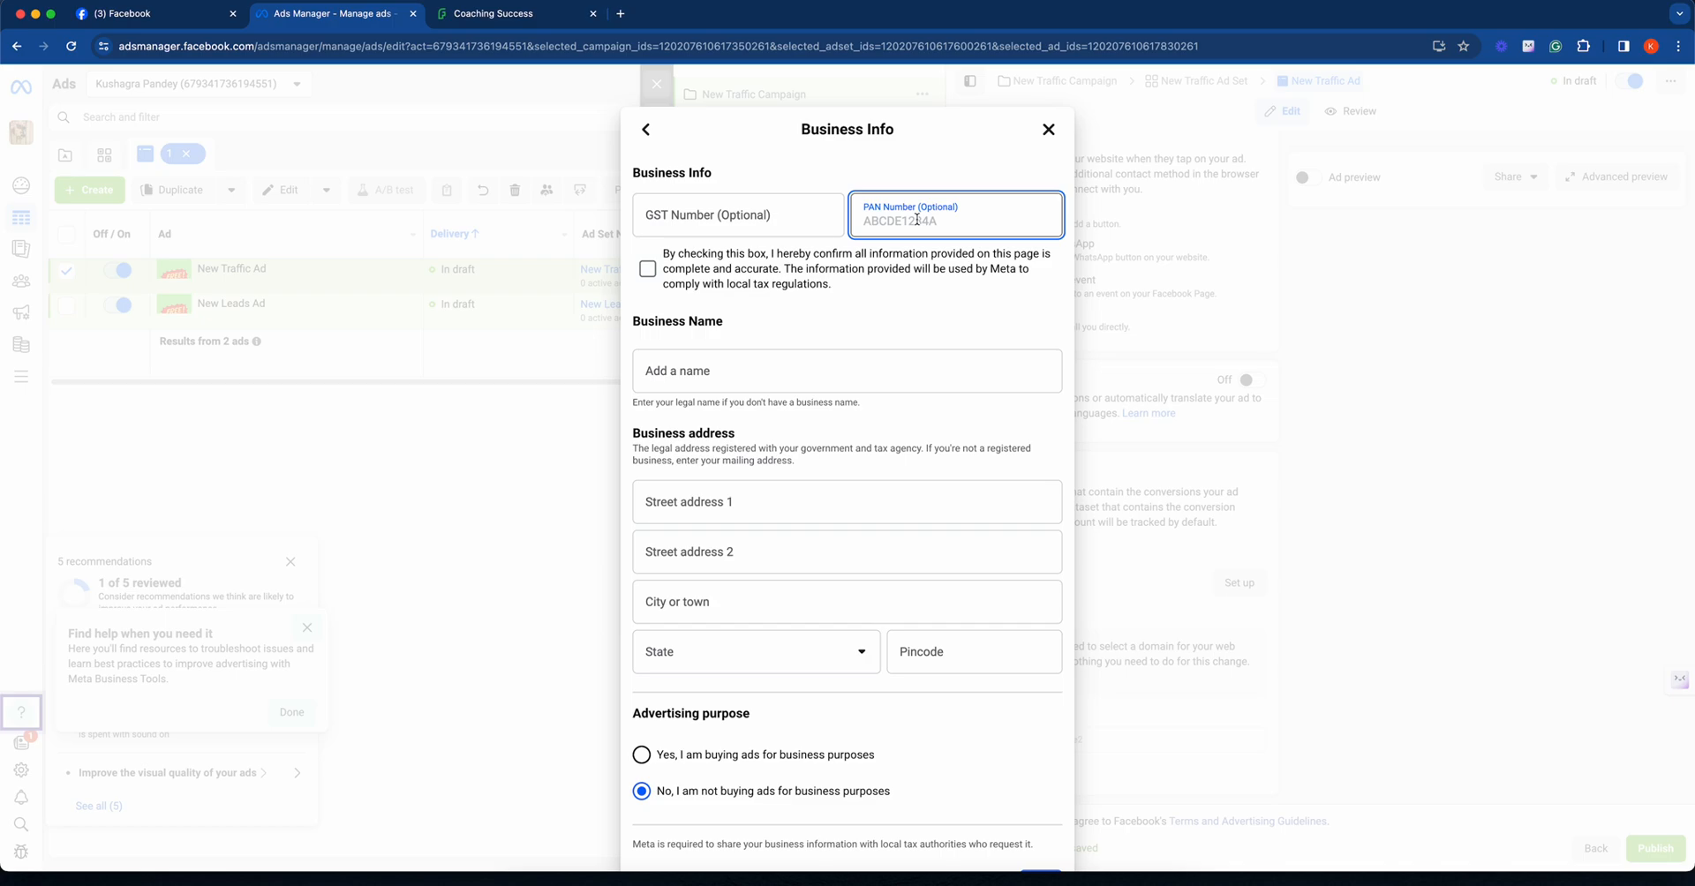
{"action": "key", "text": "Caps_Lock"}
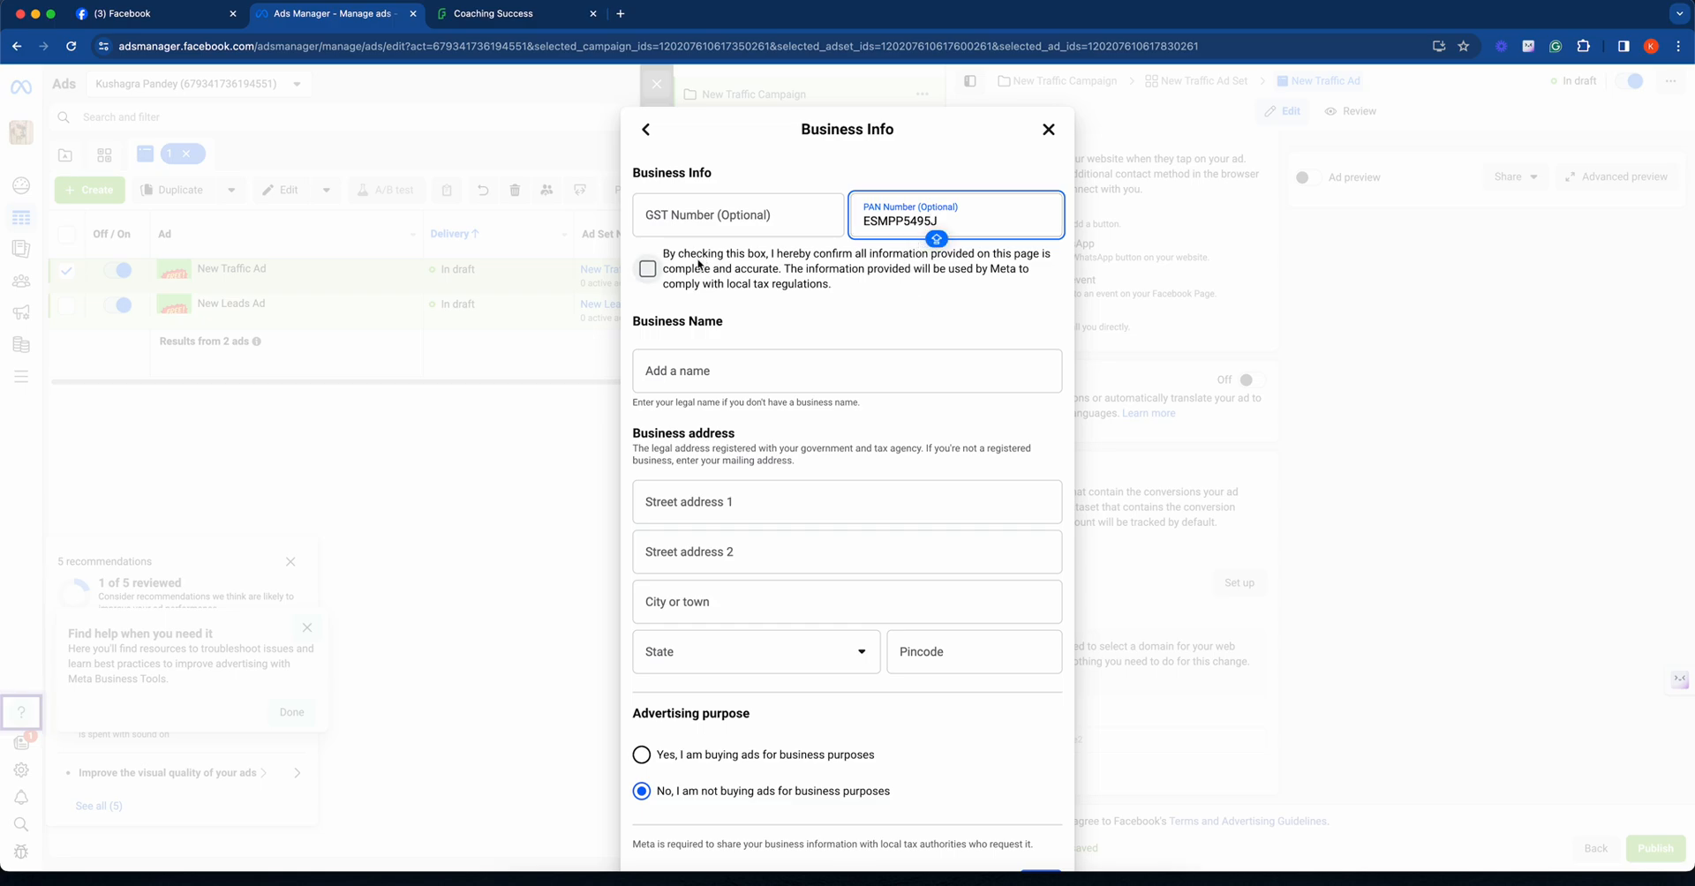
{"action": "left_click", "coordinate": [660, 267]}
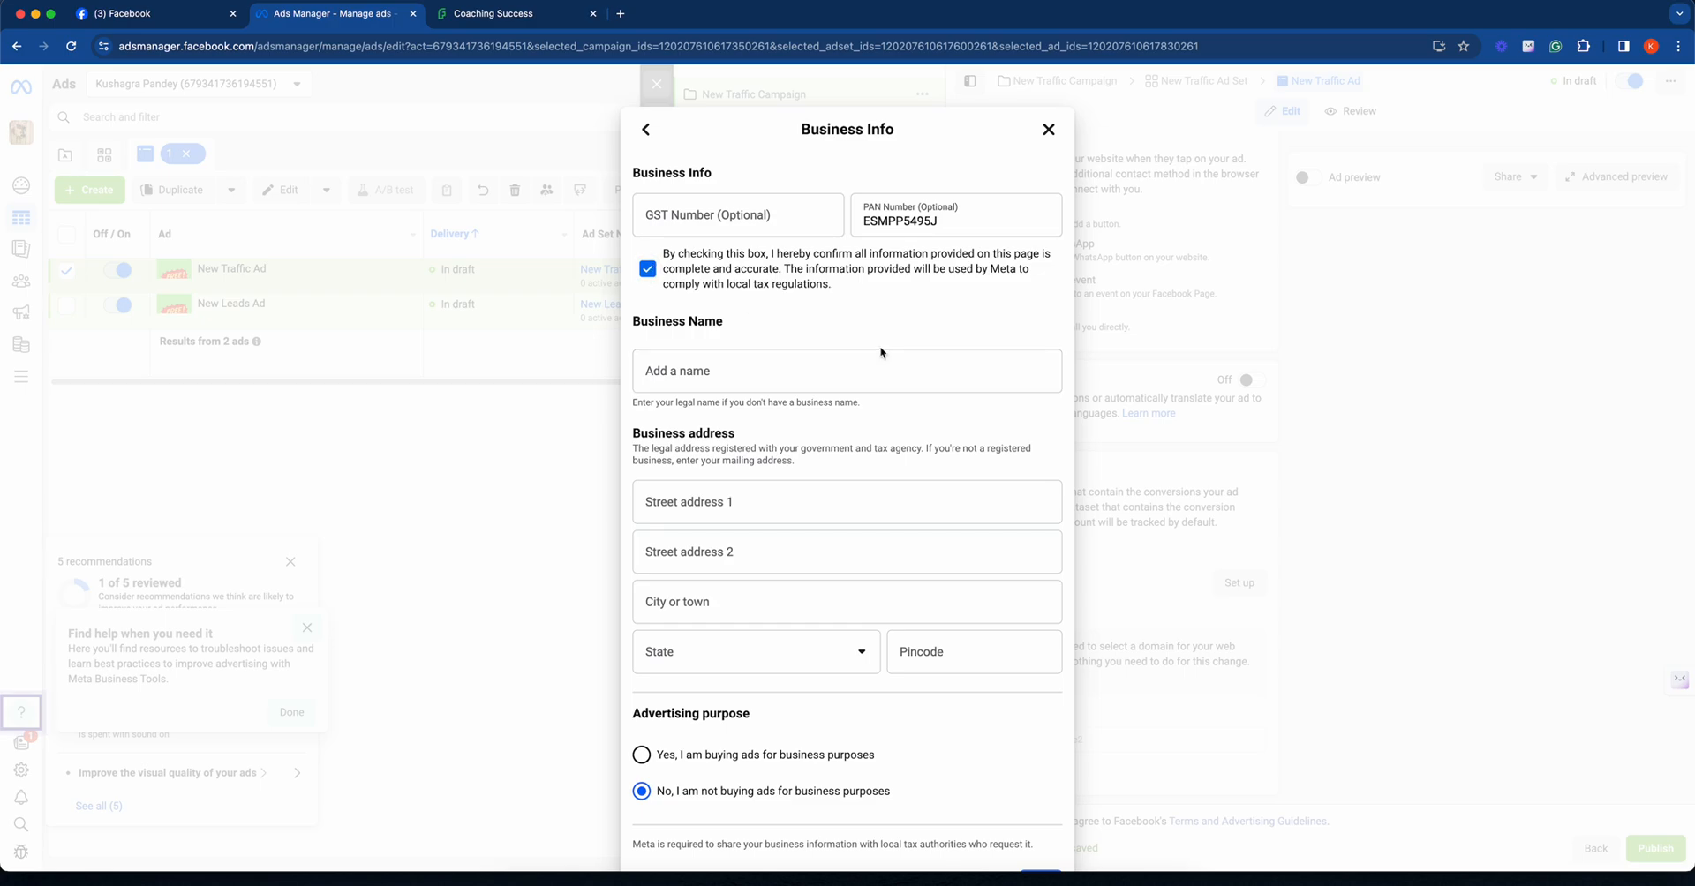
- Select the state and enter the pincode of the business address, and save the business info
{"action": "scroll", "coordinate": [878, 346], "scroll_direction": "down", "scroll_amount": 2}
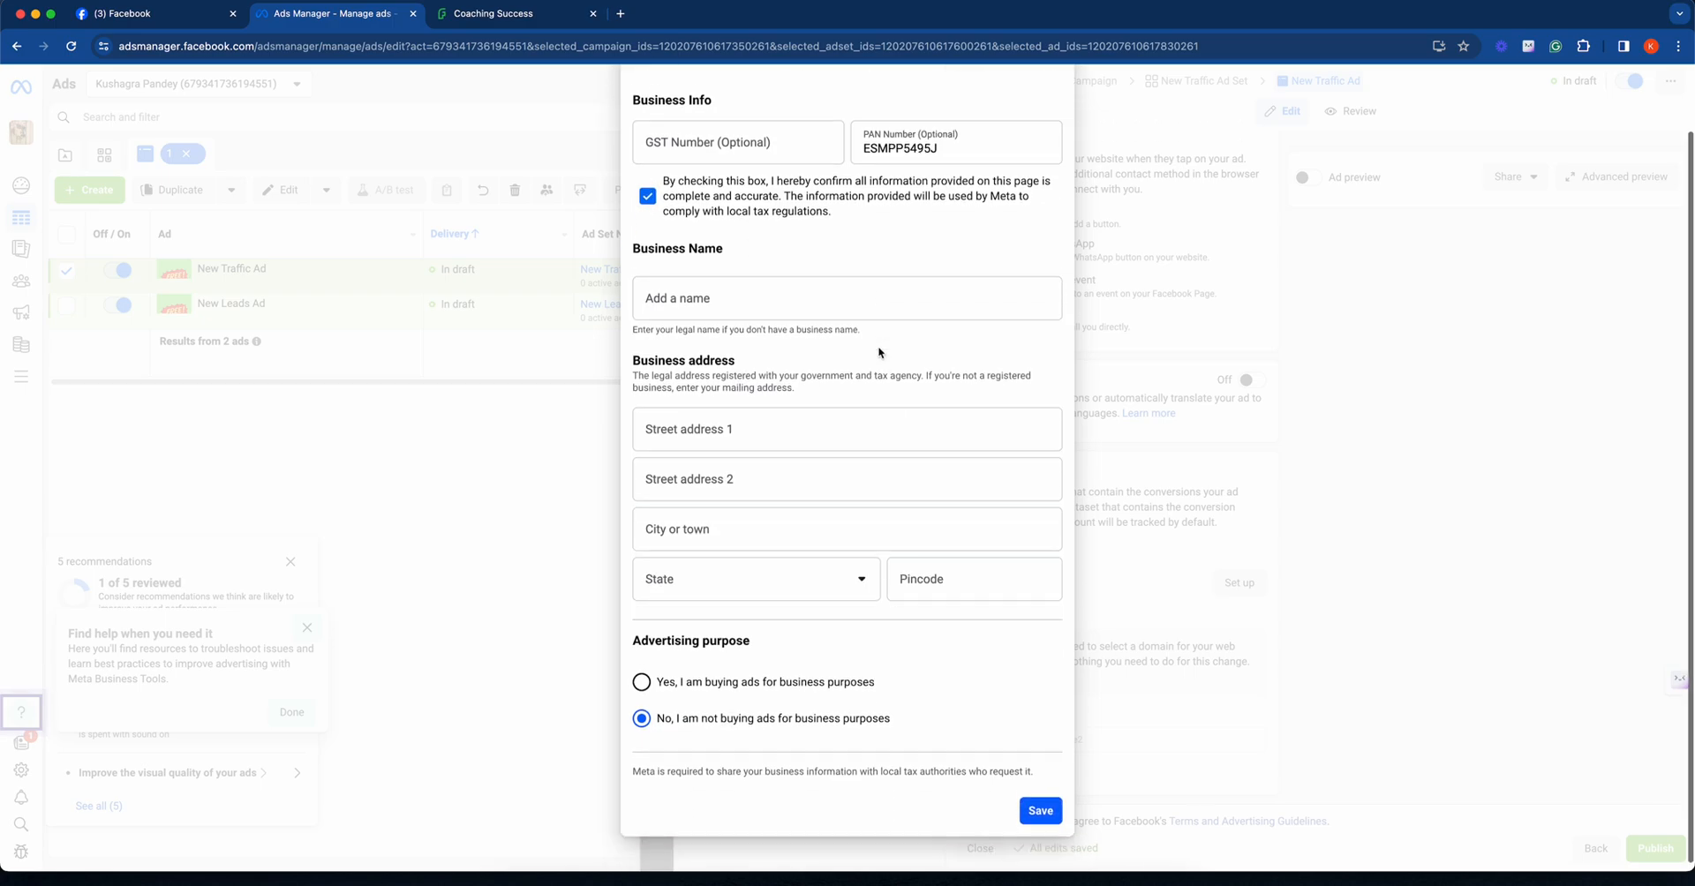
{"action": "left_click", "coordinate": [1040, 802]}
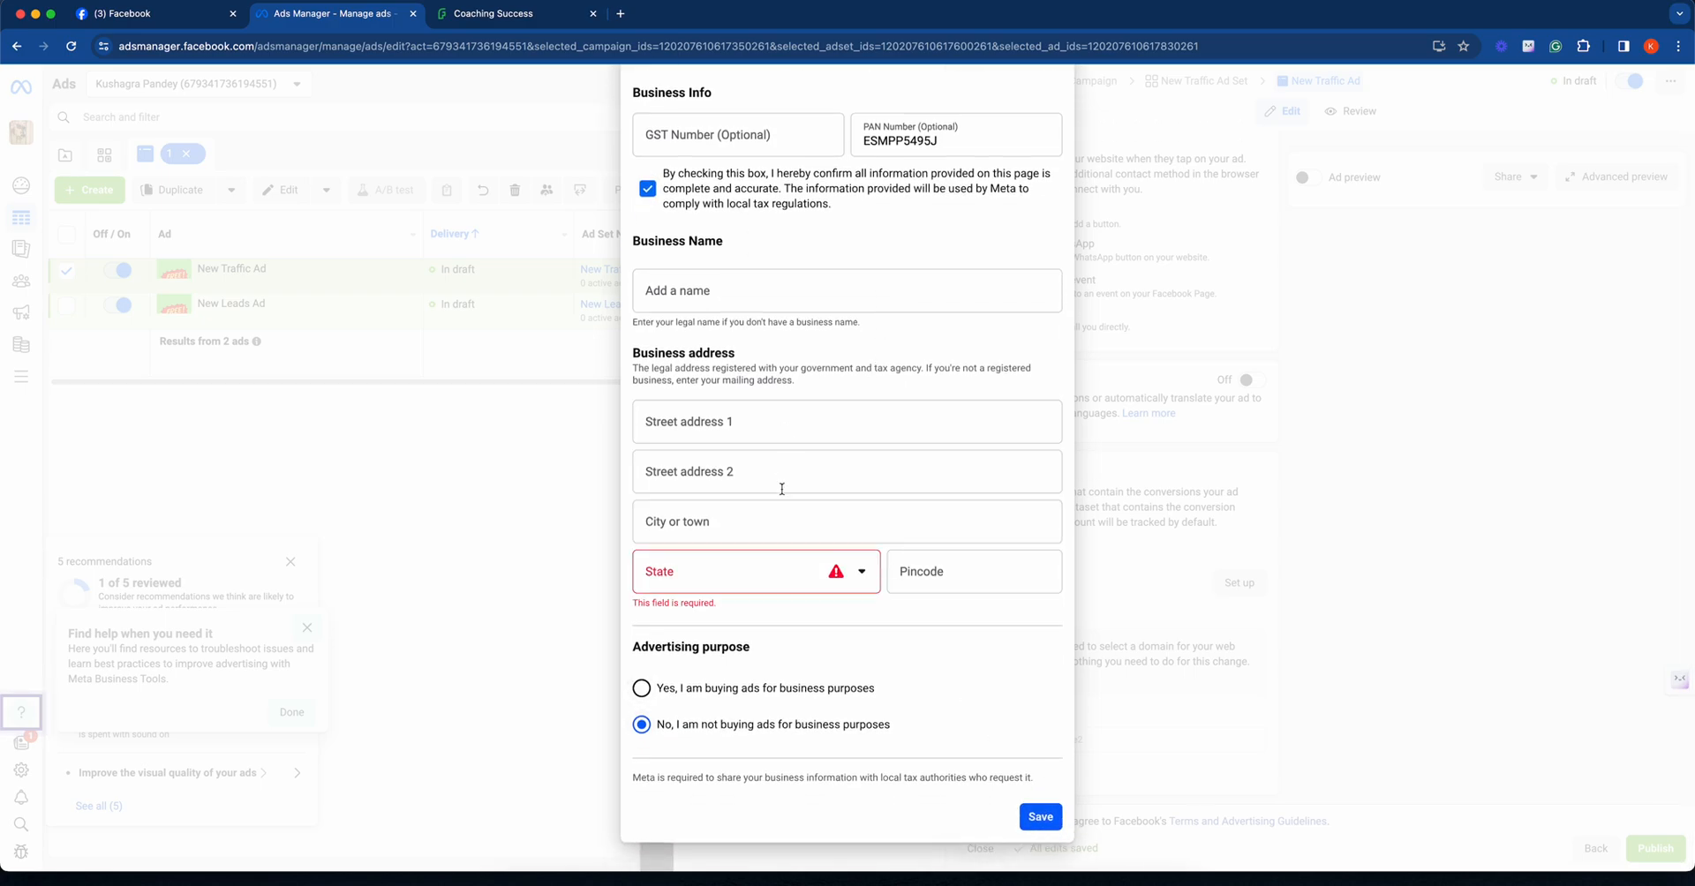
{"action": "left_click", "coordinate": [781, 567]}
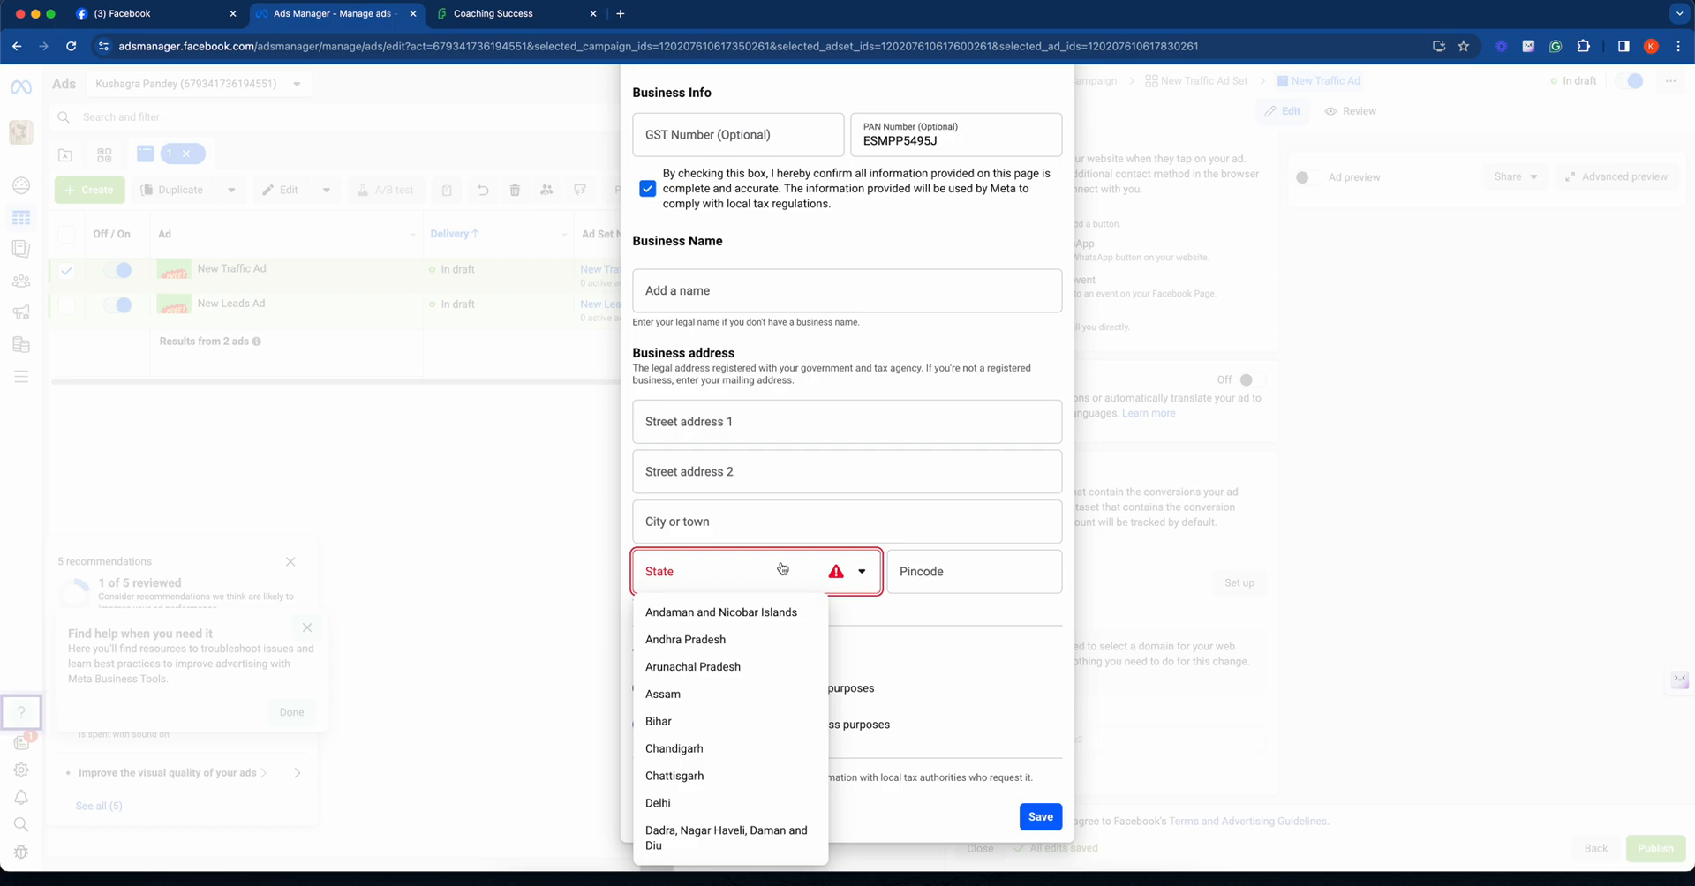
{"action": "scroll", "coordinate": [733, 689], "scroll_direction": "down", "scroll_amount": 10}
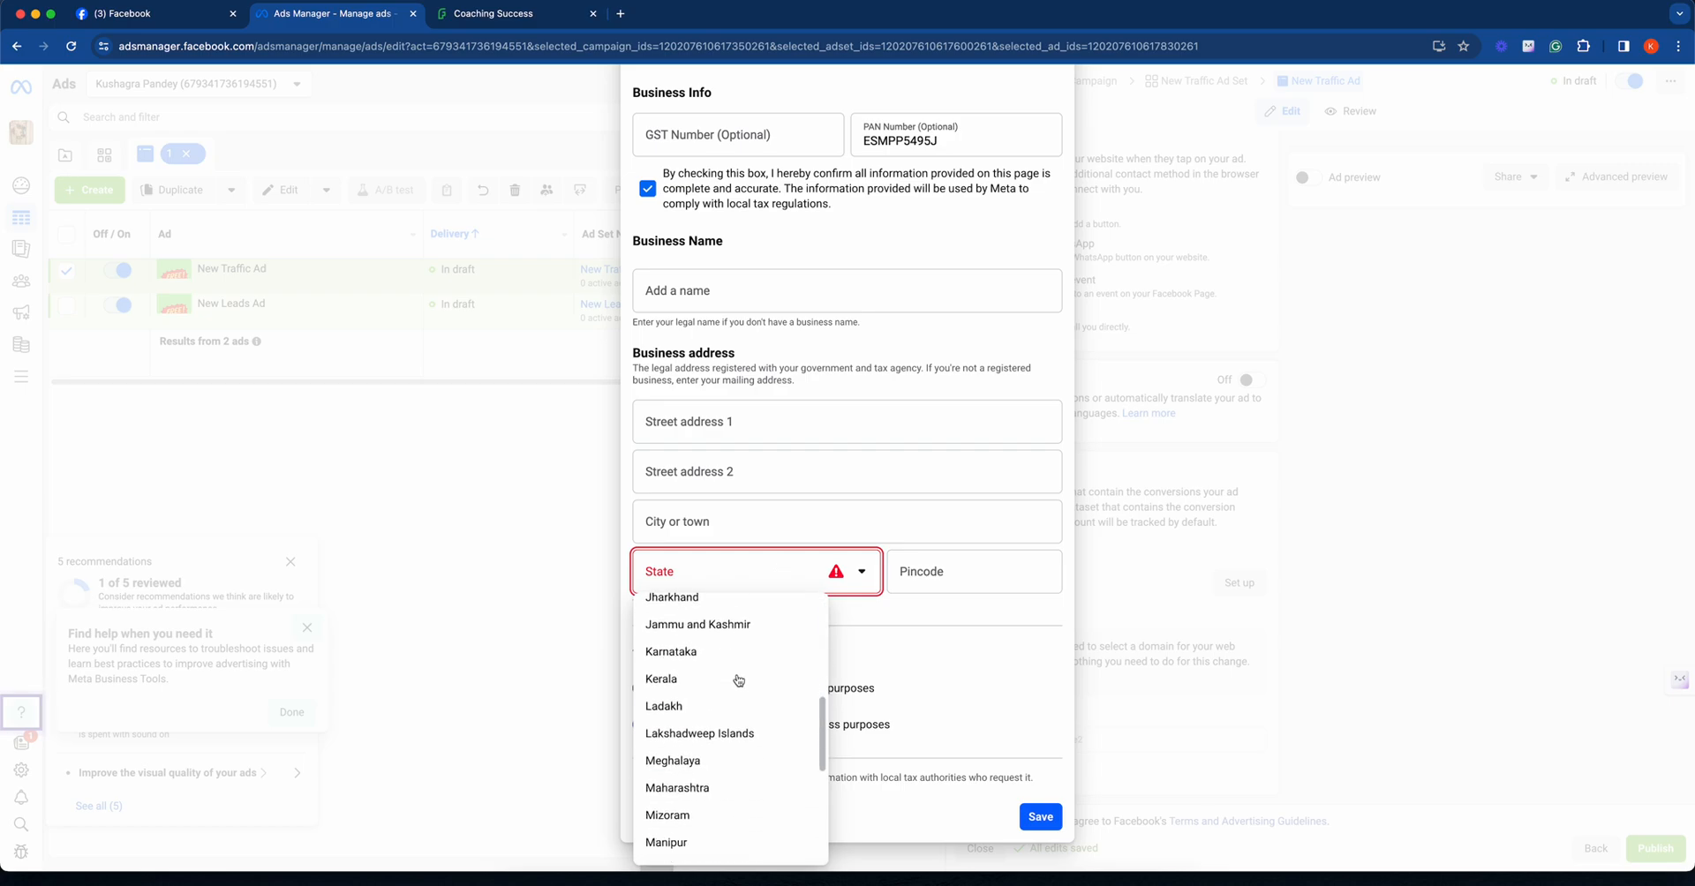
{"action": "left_click", "coordinate": [688, 816]}
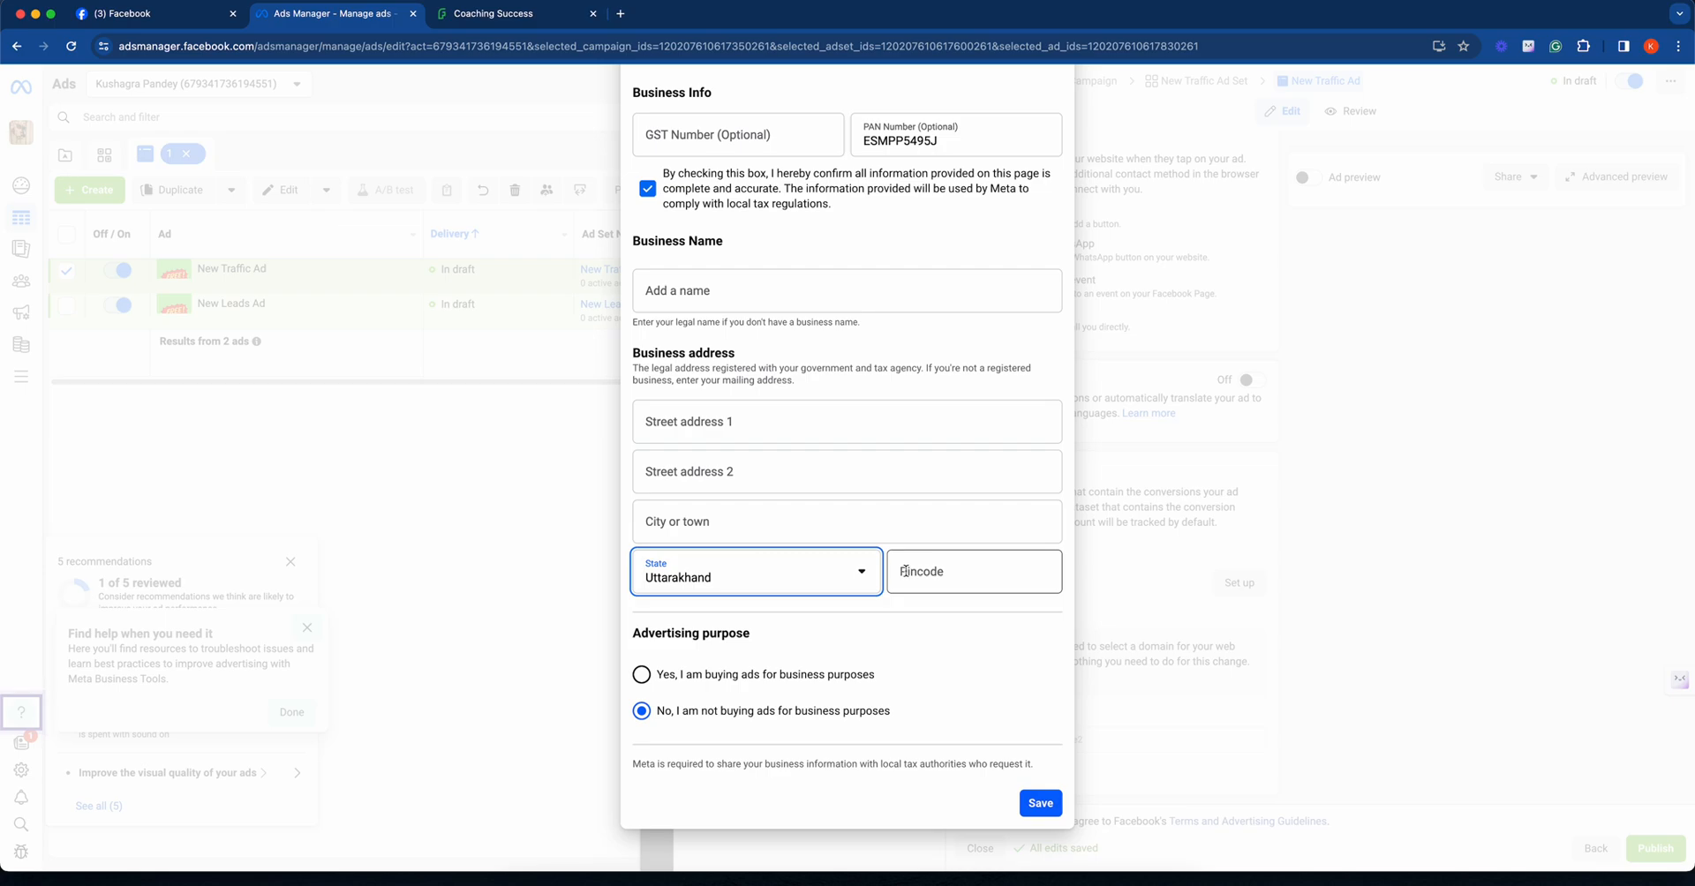
{"action": "left_click", "coordinate": [905, 571]}
{"action": "type", "text": "248001"}
{"action": "left_click", "coordinate": [936, 609]}
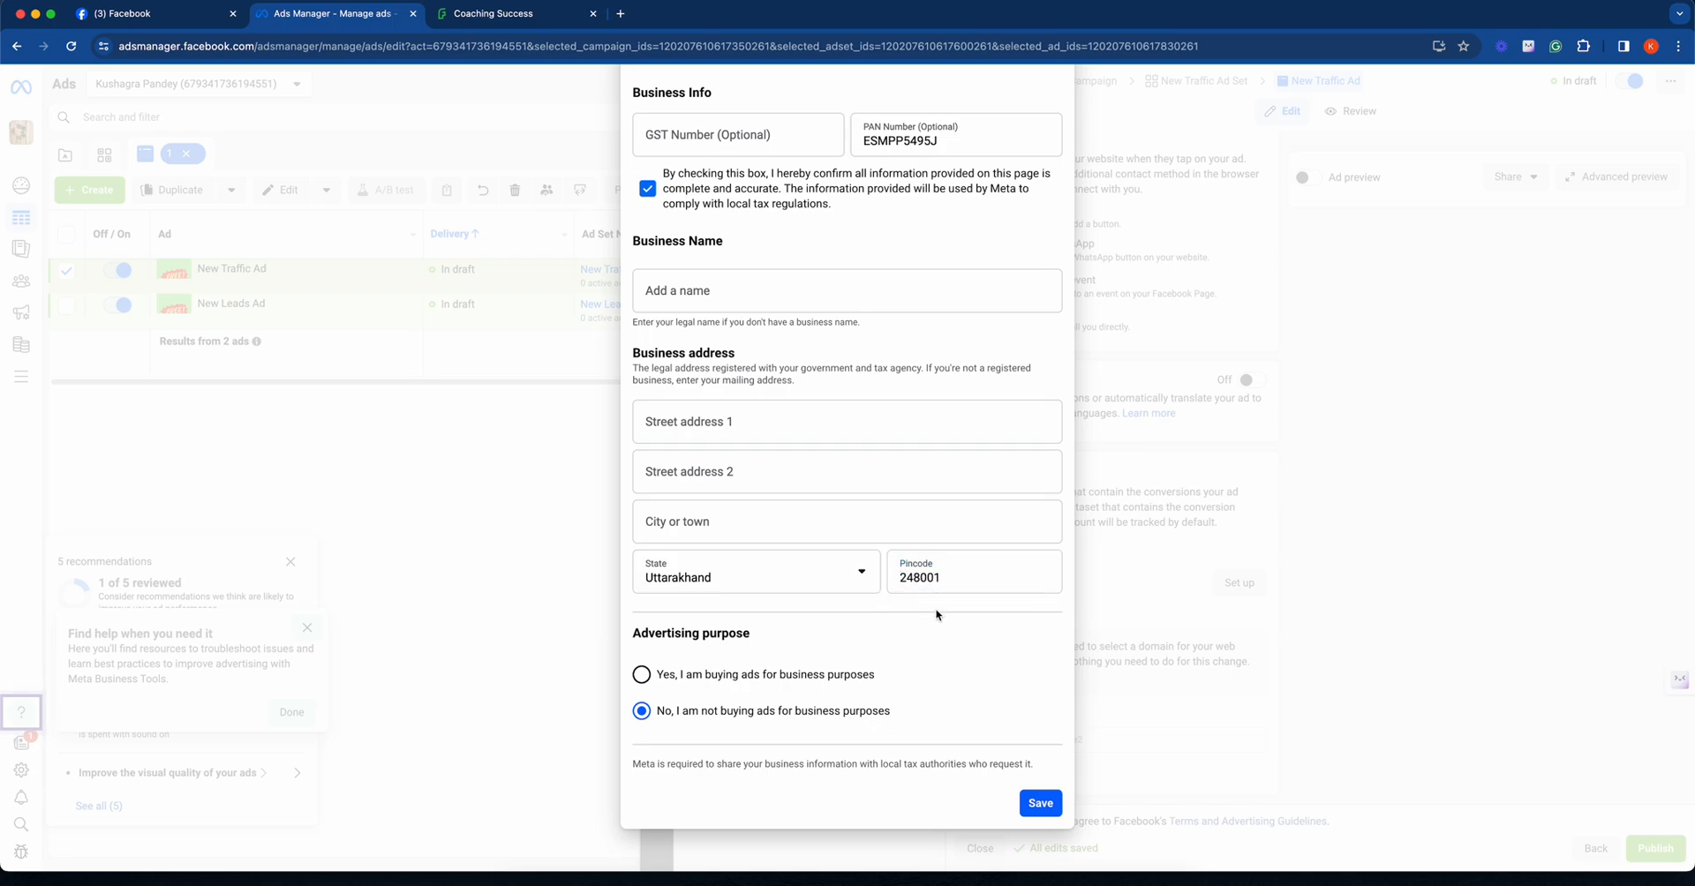
{"action": "left_click", "coordinate": [1041, 802]}
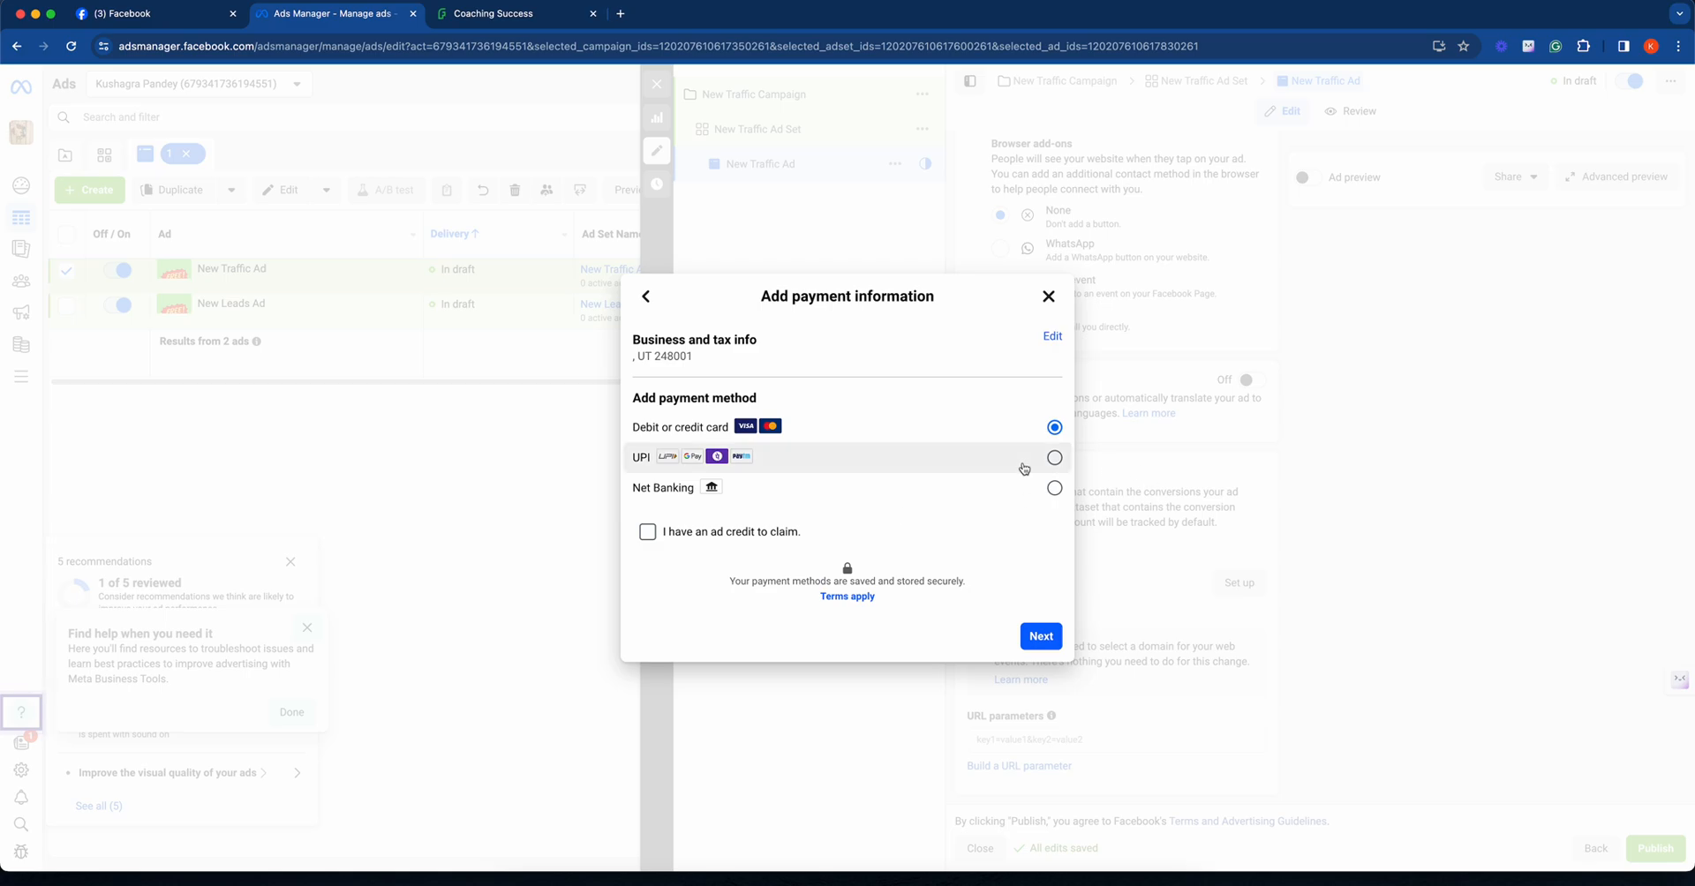
- Choose UPI as the payment method and proceed with the offered amount of ₹1,000.00
{"action": "left_click", "coordinate": [1028, 467]}
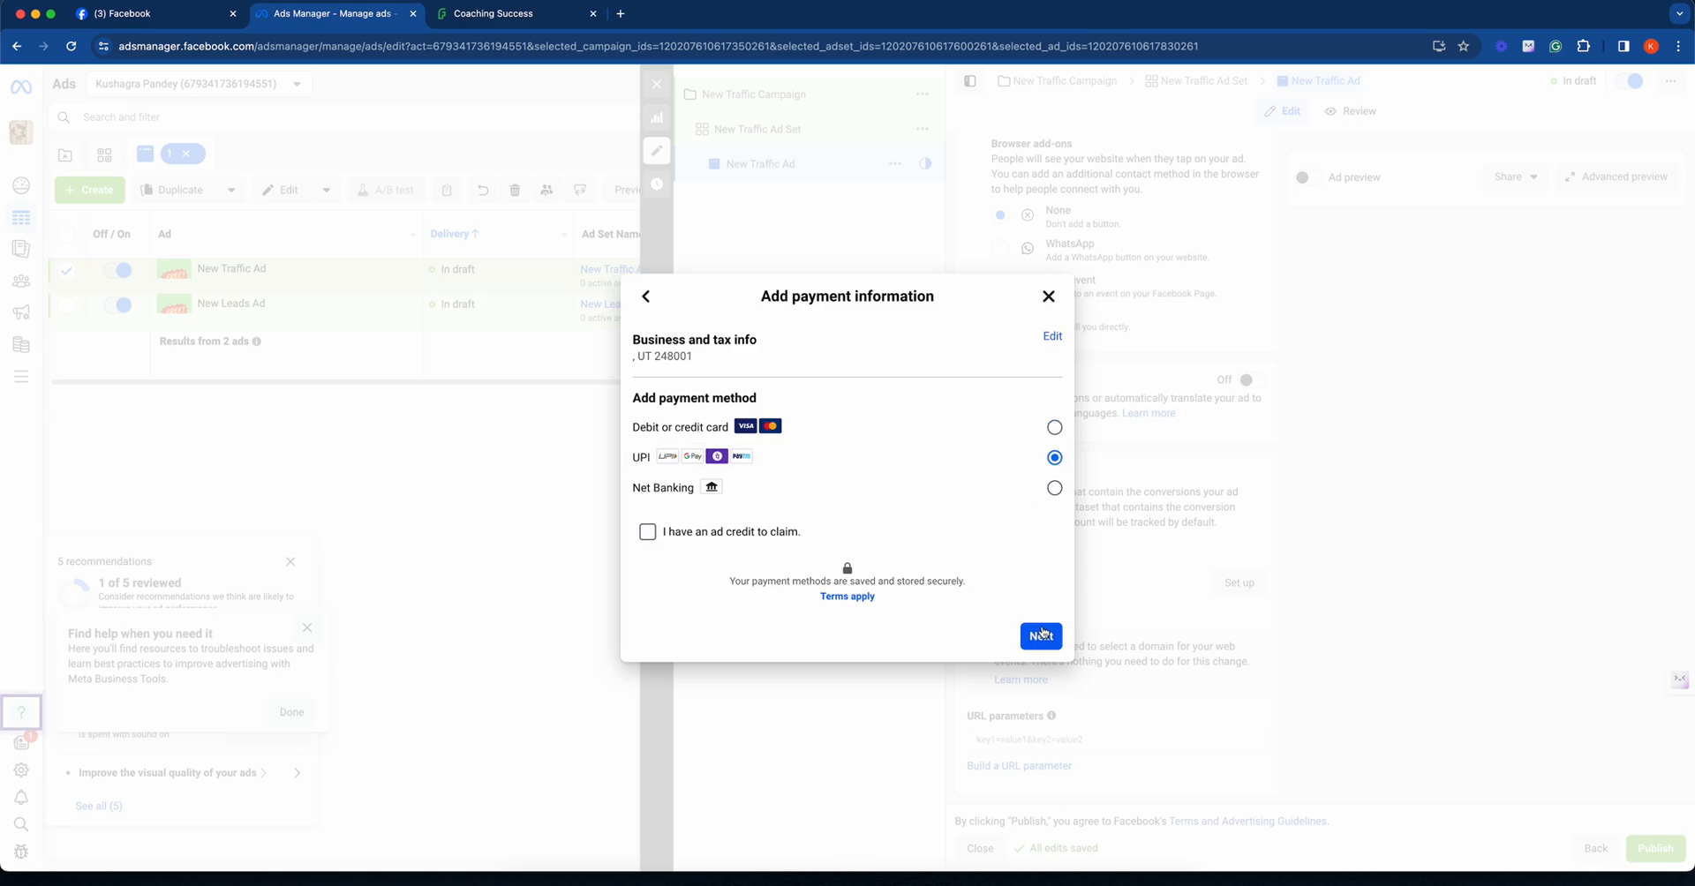
{"action": "left_click", "coordinate": [1041, 636]}
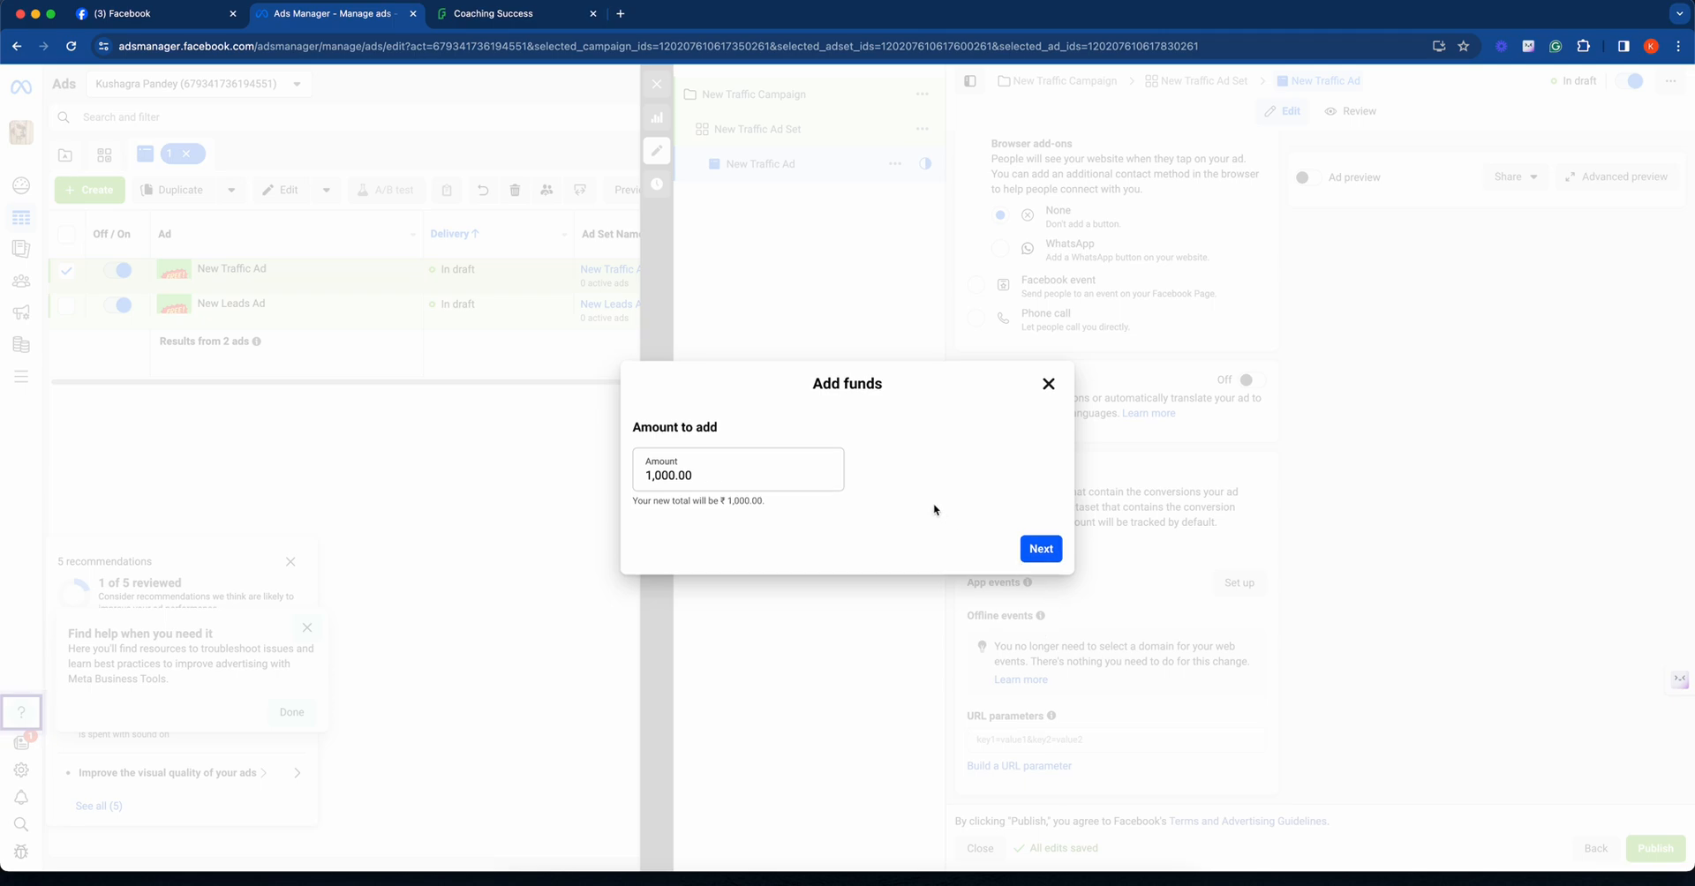
{"action": "left_click", "coordinate": [1037, 551]}
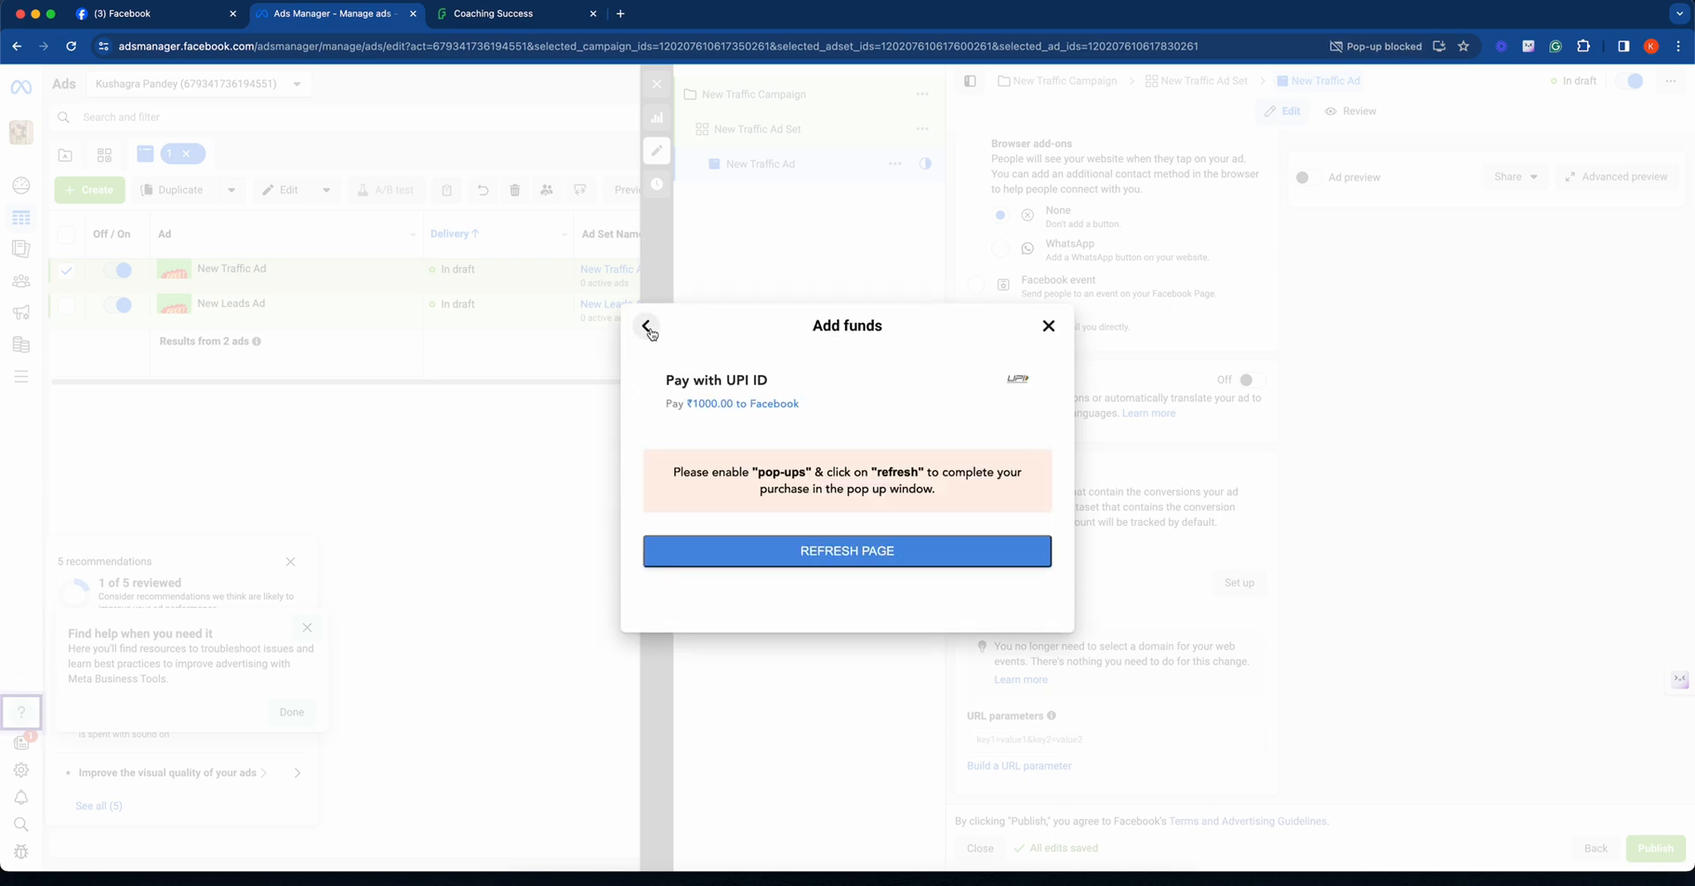
- Return to the funds amount, set it to ₹100.00 and proceed to the UPI payment
{"action": "left_click", "coordinate": [648, 326]}
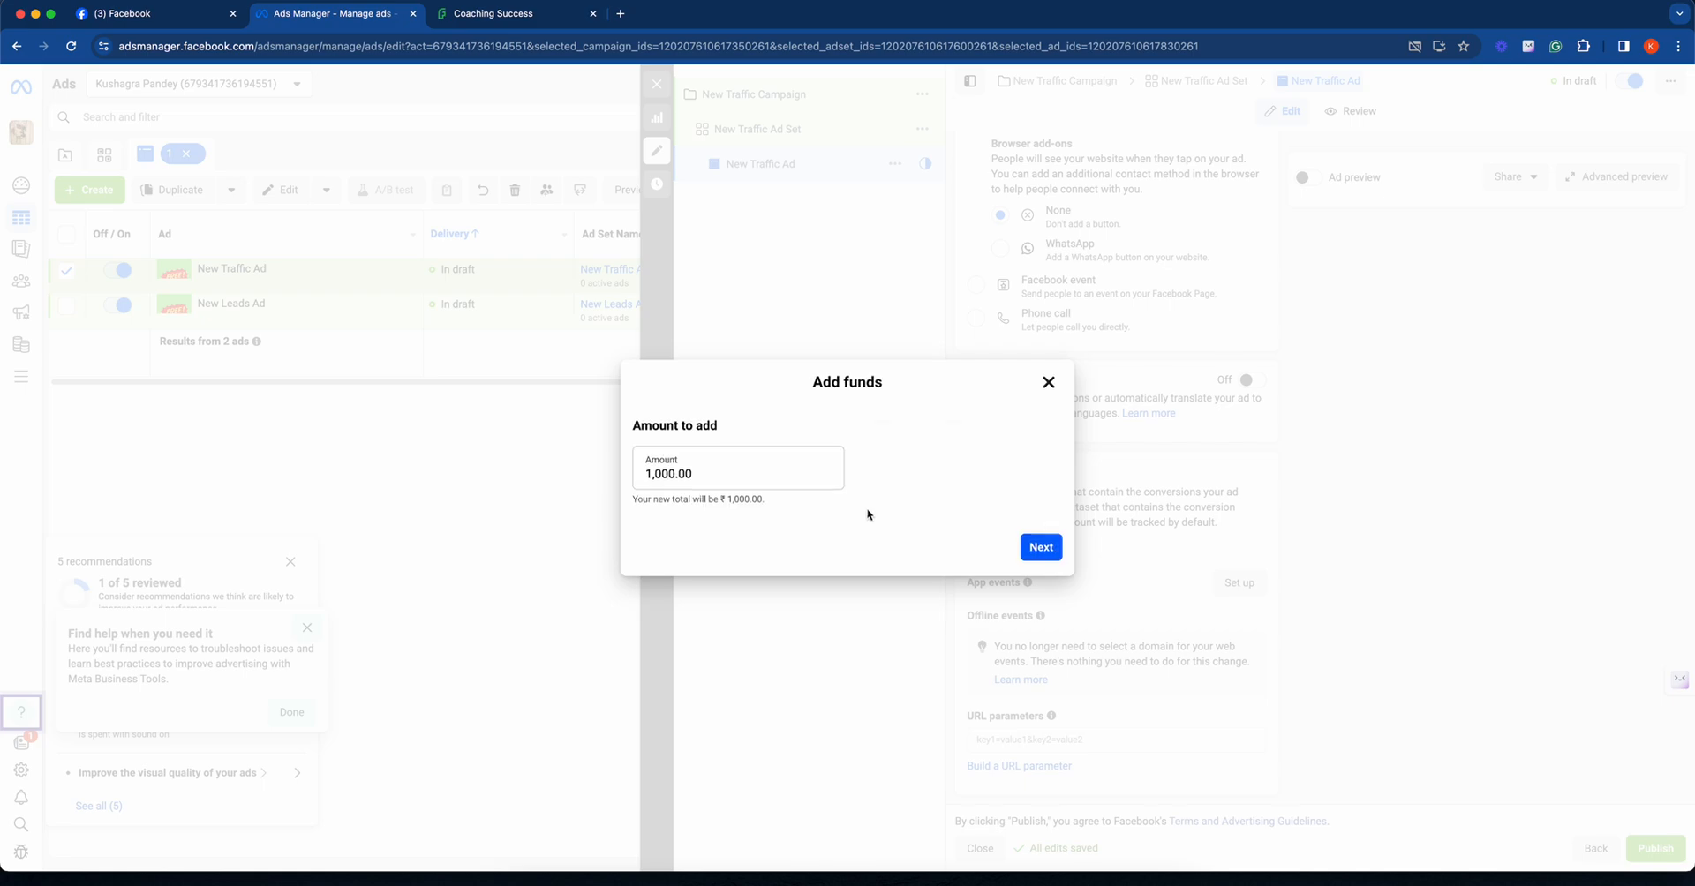
{"action": "left_click", "coordinate": [662, 476]}
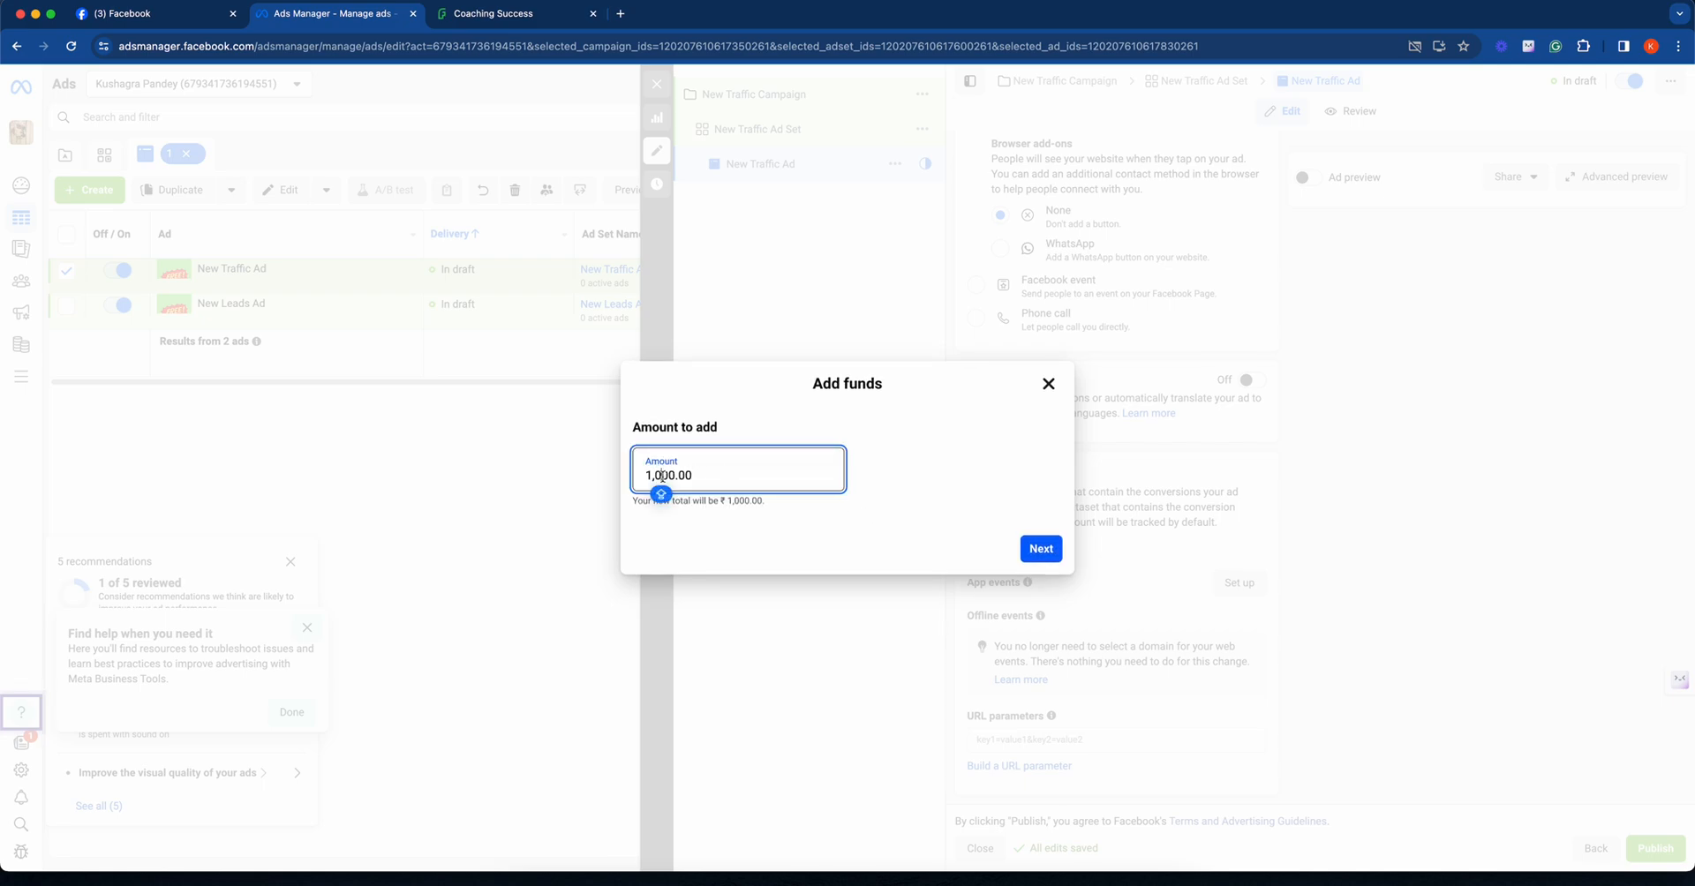
{"action": "key", "text": "BackSpace"}
{"action": "key", "text": "BackSpace"}
{"action": "left_click", "coordinate": [825, 558]}
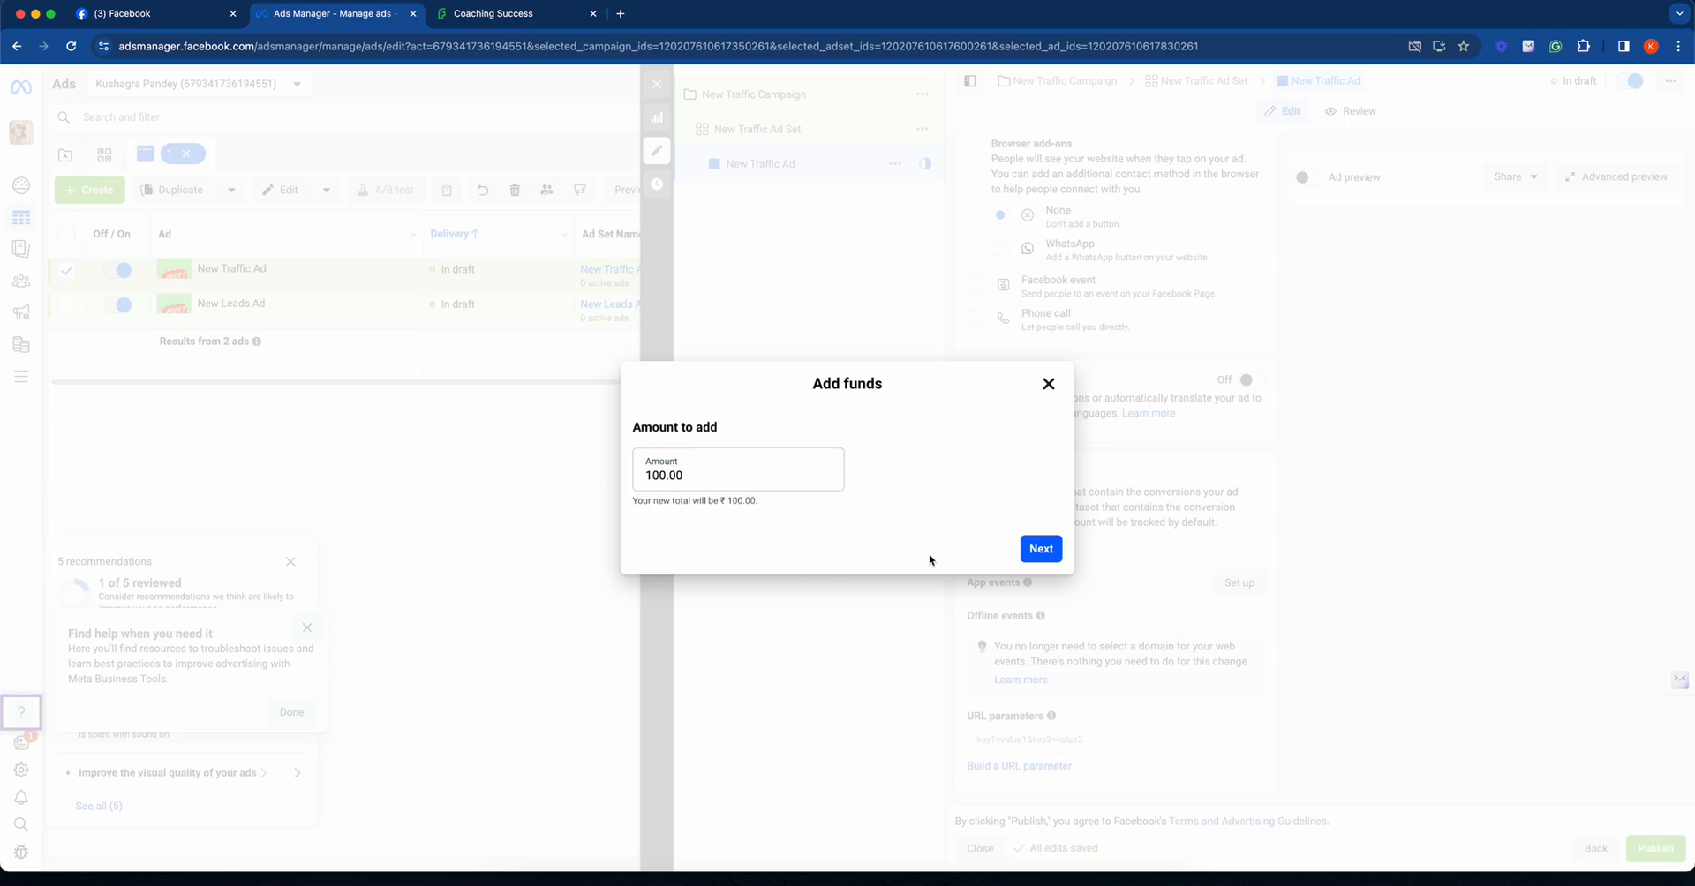
{"action": "left_click", "coordinate": [1026, 554]}
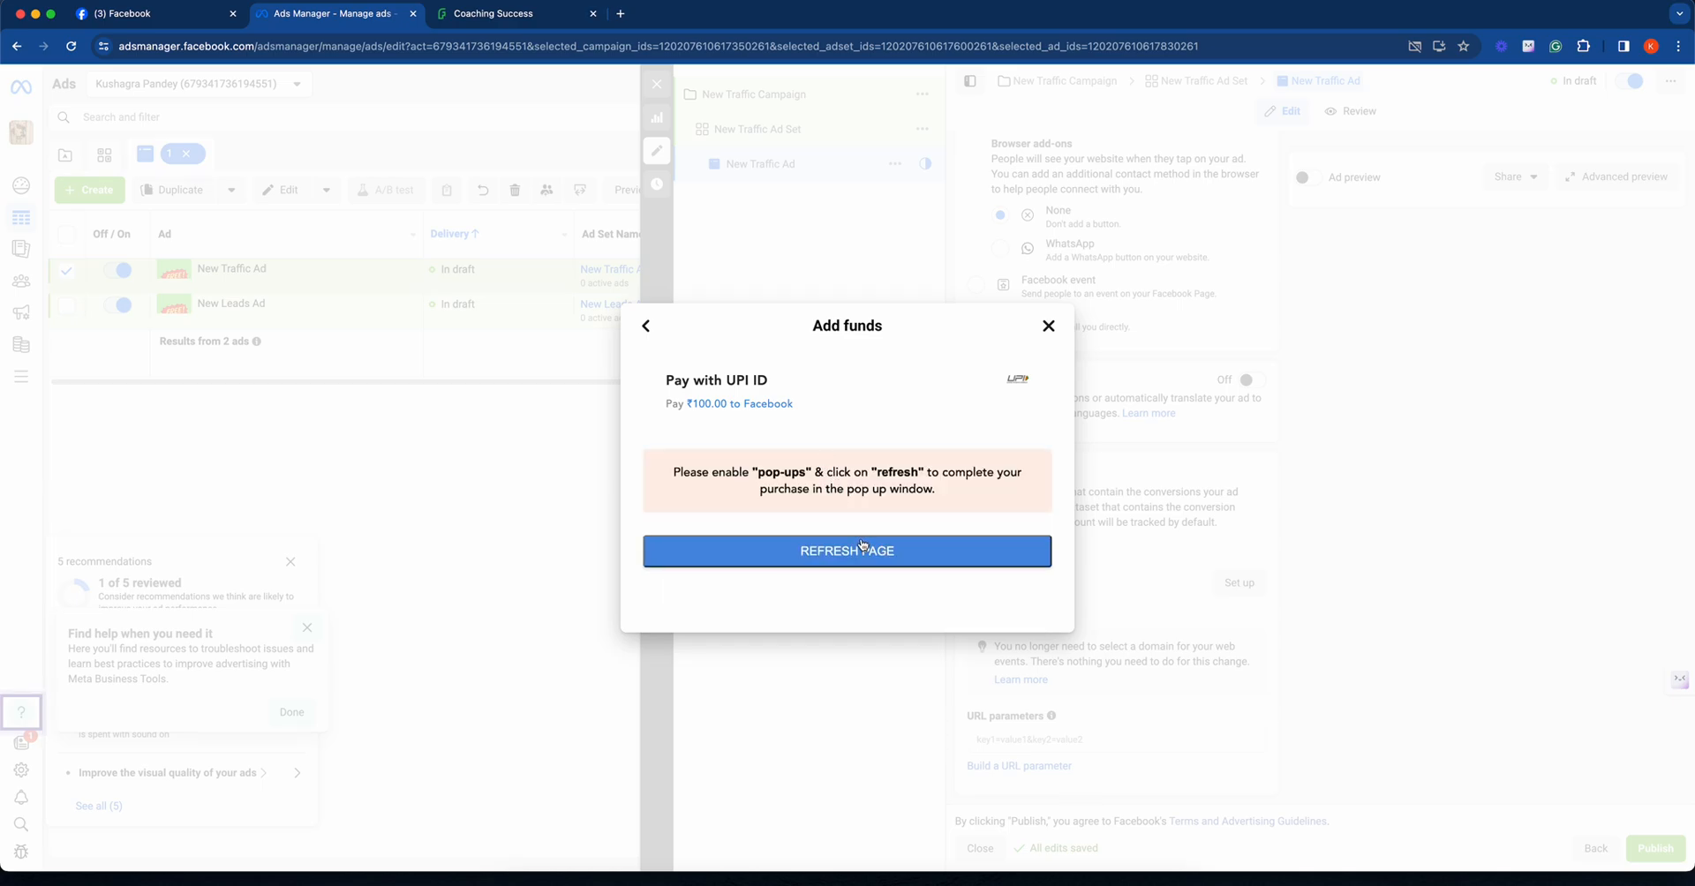
{"action": "left_click", "coordinate": [1414, 46]}
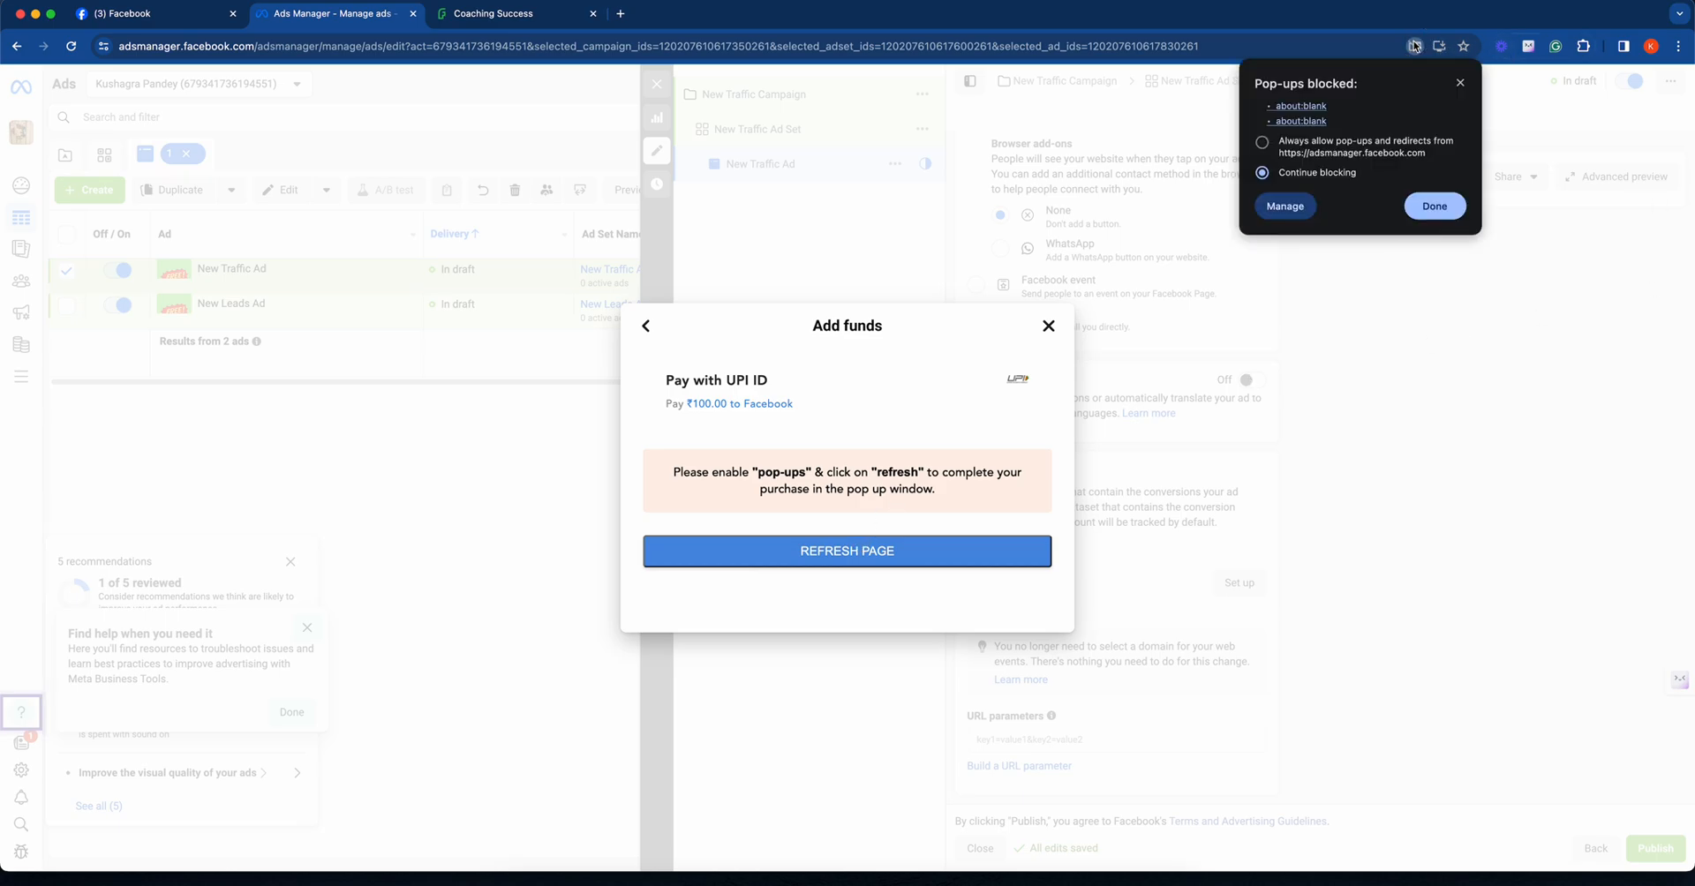
{"action": "left_click", "coordinate": [1322, 146]}
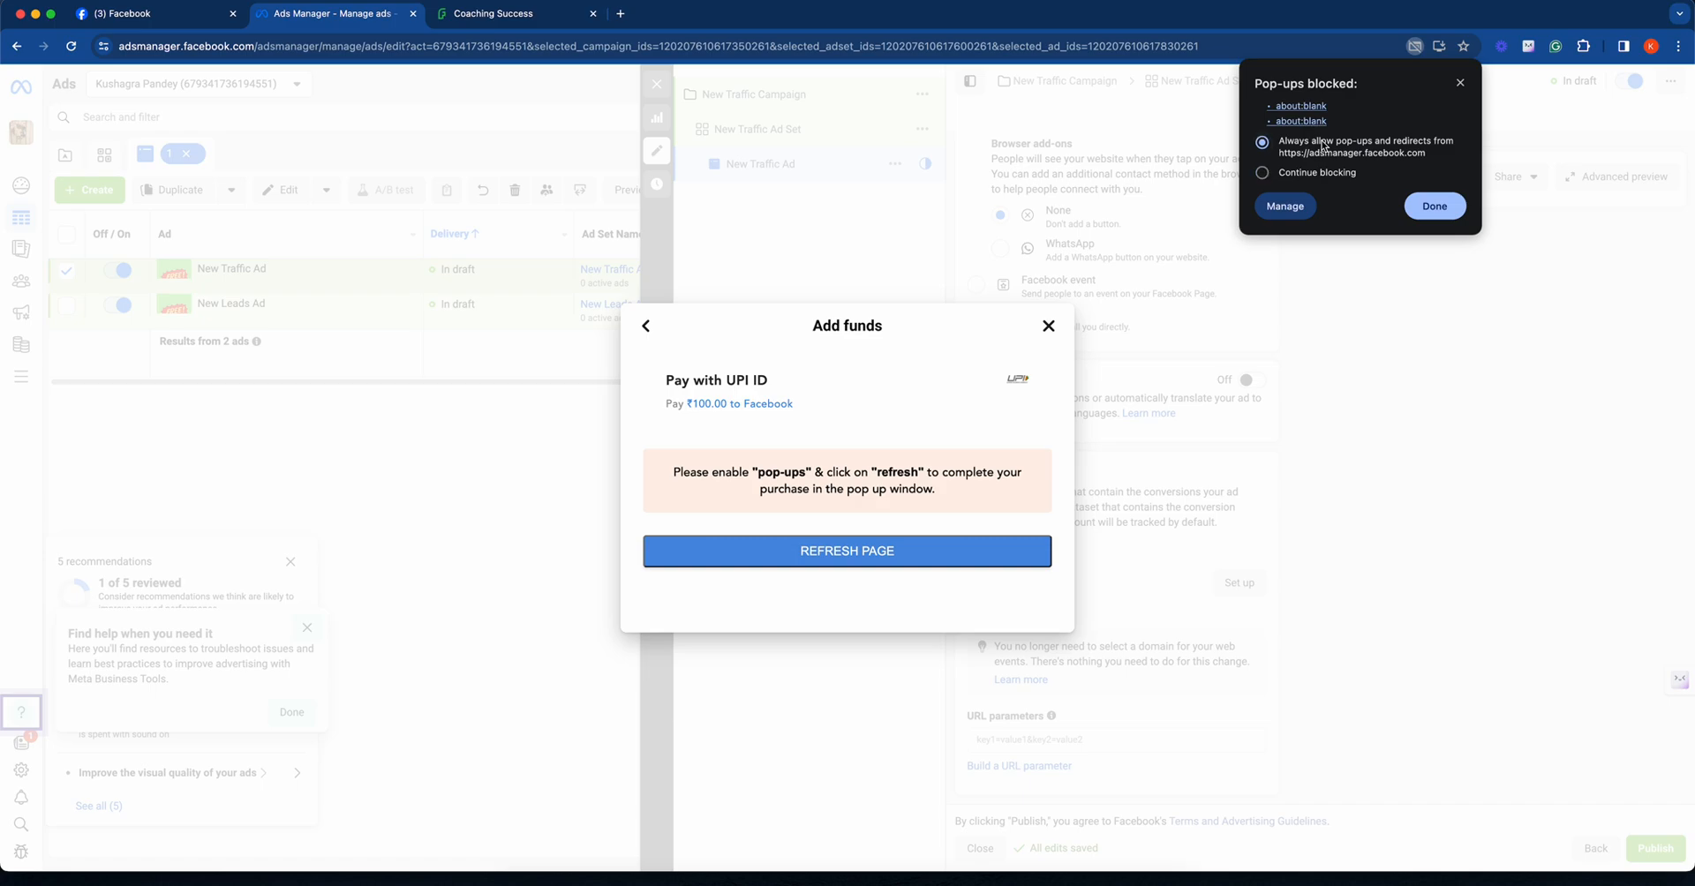
{"action": "left_click", "coordinate": [1435, 206]}
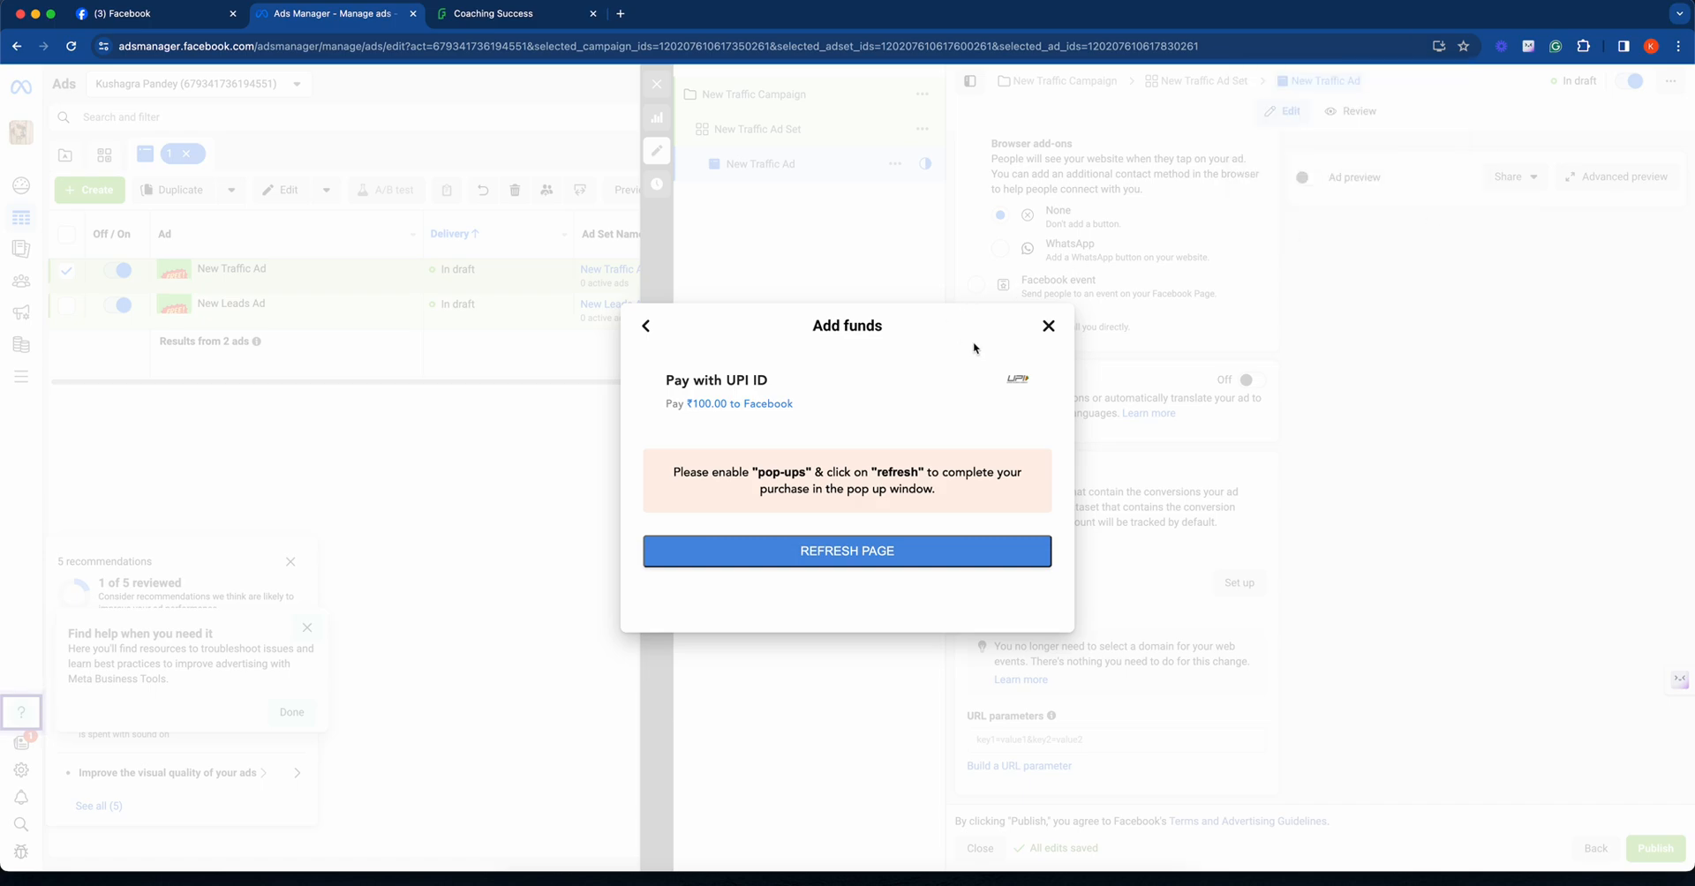
- Refresh the UPI payment page, pay the ₹100.00 through a generated QR code and close the payment dialog
{"action": "left_click", "coordinate": [856, 547]}
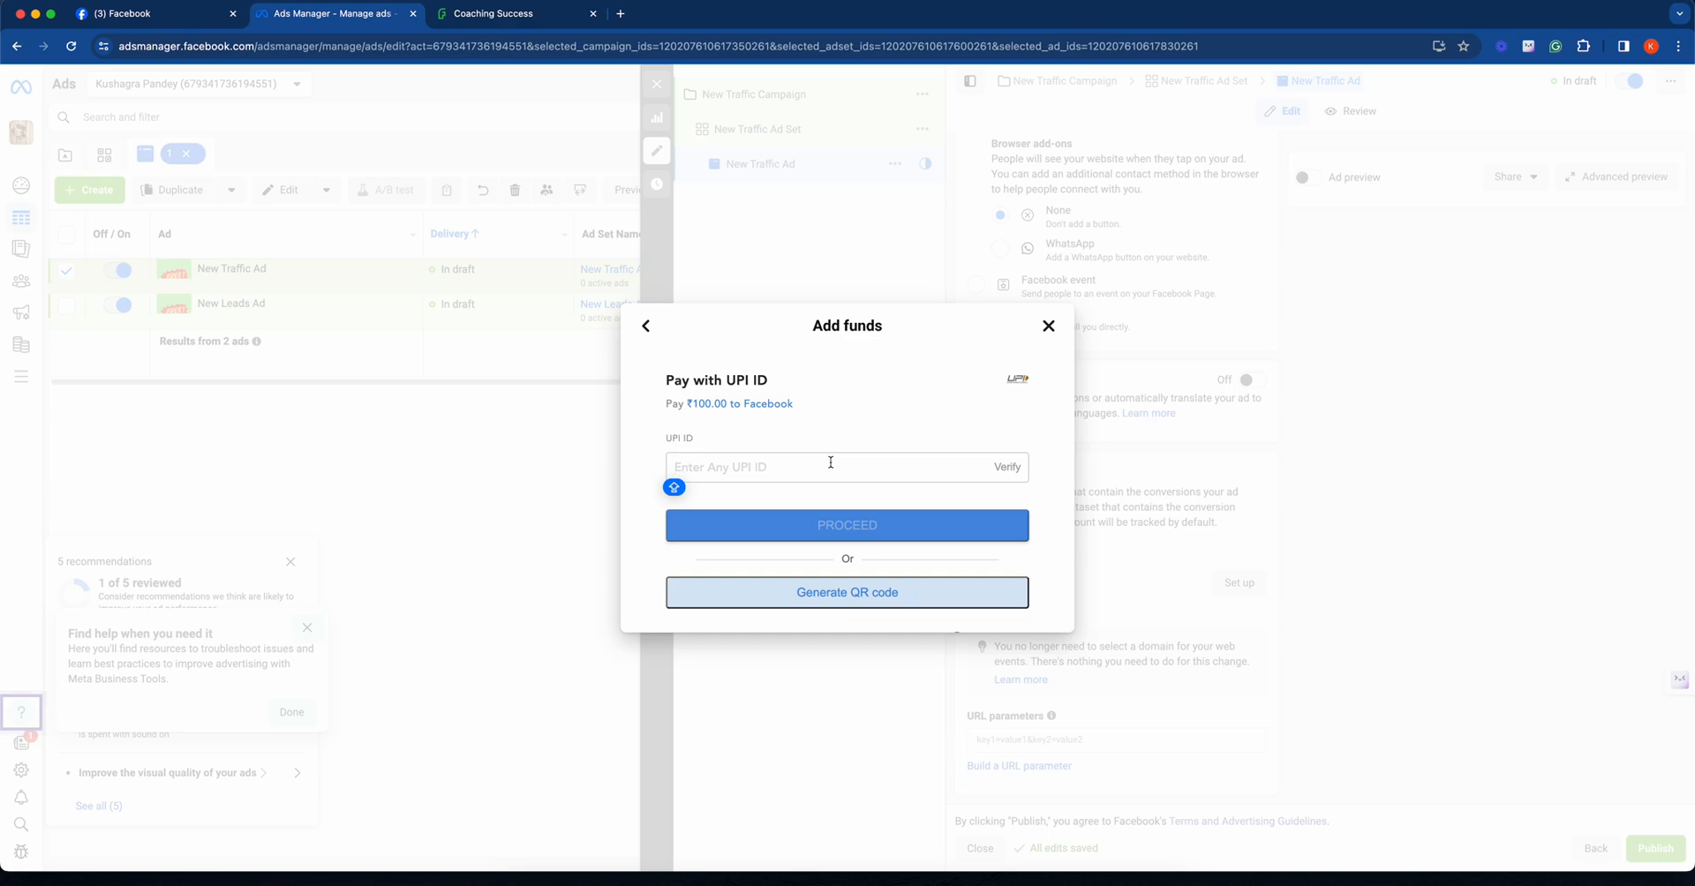
{"action": "left_click", "coordinate": [843, 585]}
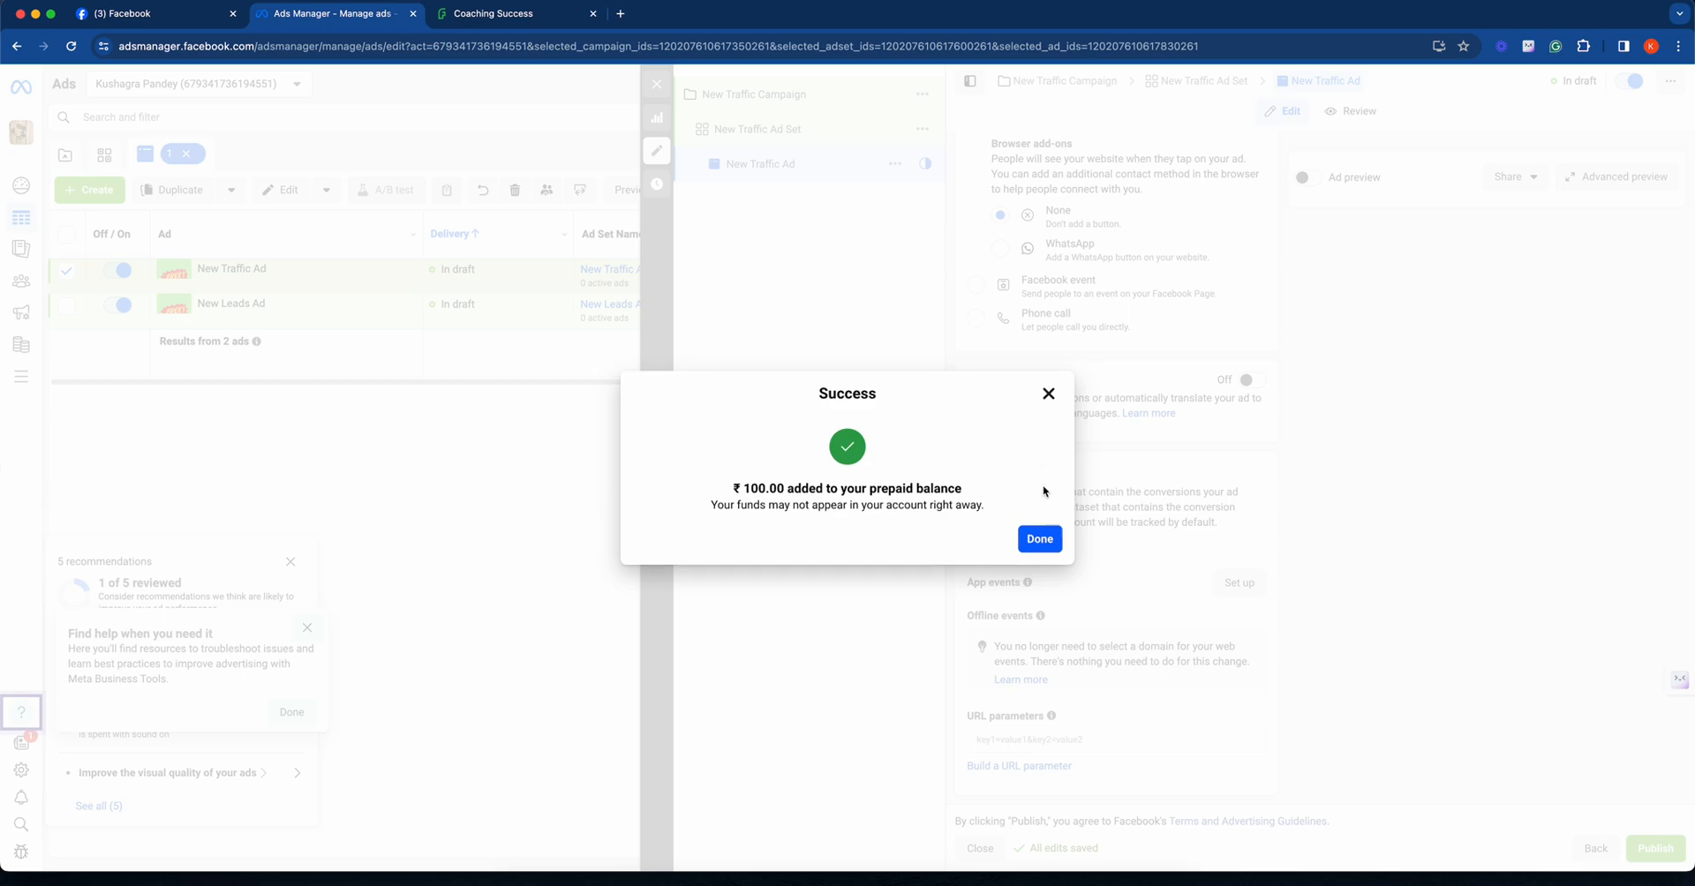
{"action": "left_click", "coordinate": [1035, 537]}
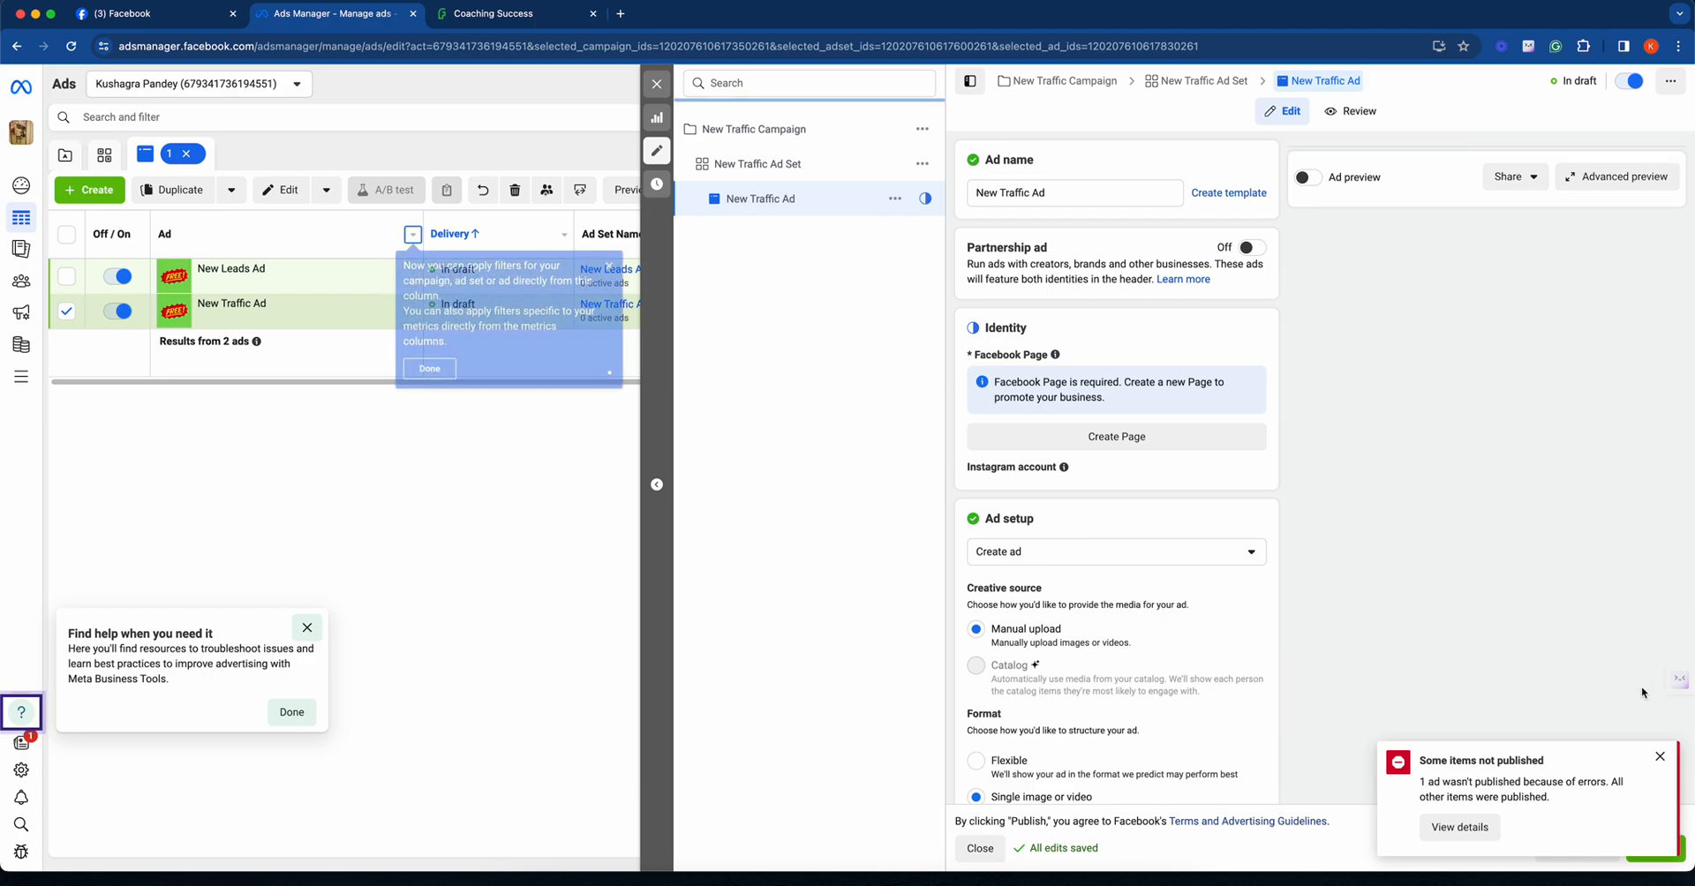
- Dismiss the publishing error, open New Traffic Ad Set and set its daily budget to ₹100.00
{"action": "left_click", "coordinate": [1660, 756]}
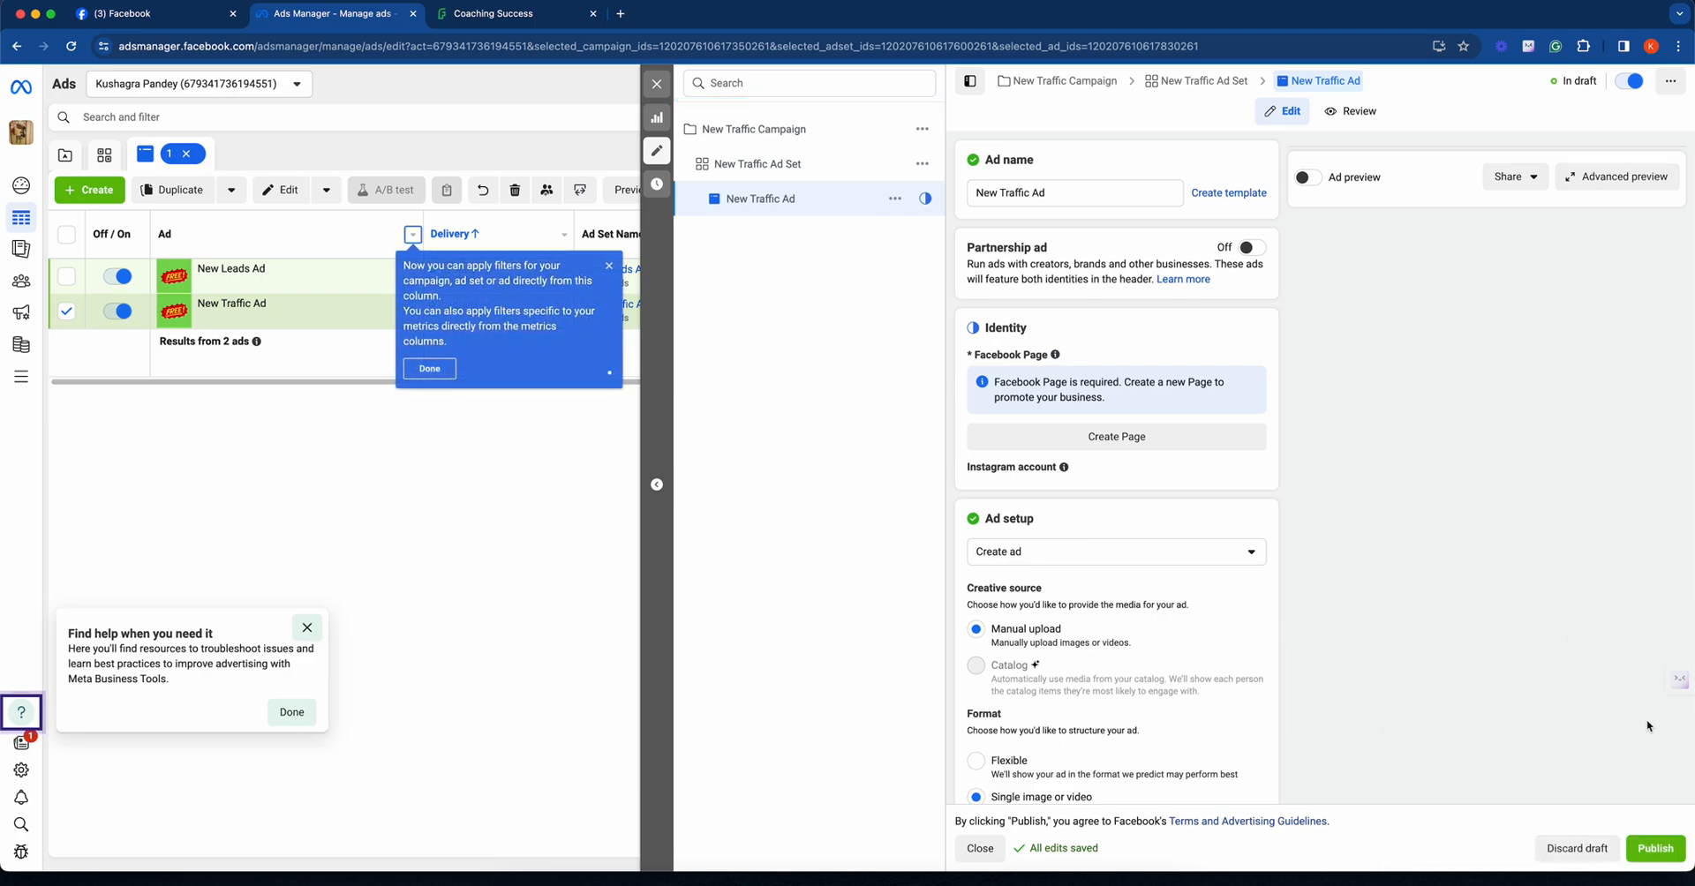
{"action": "left_click", "coordinate": [782, 165]}
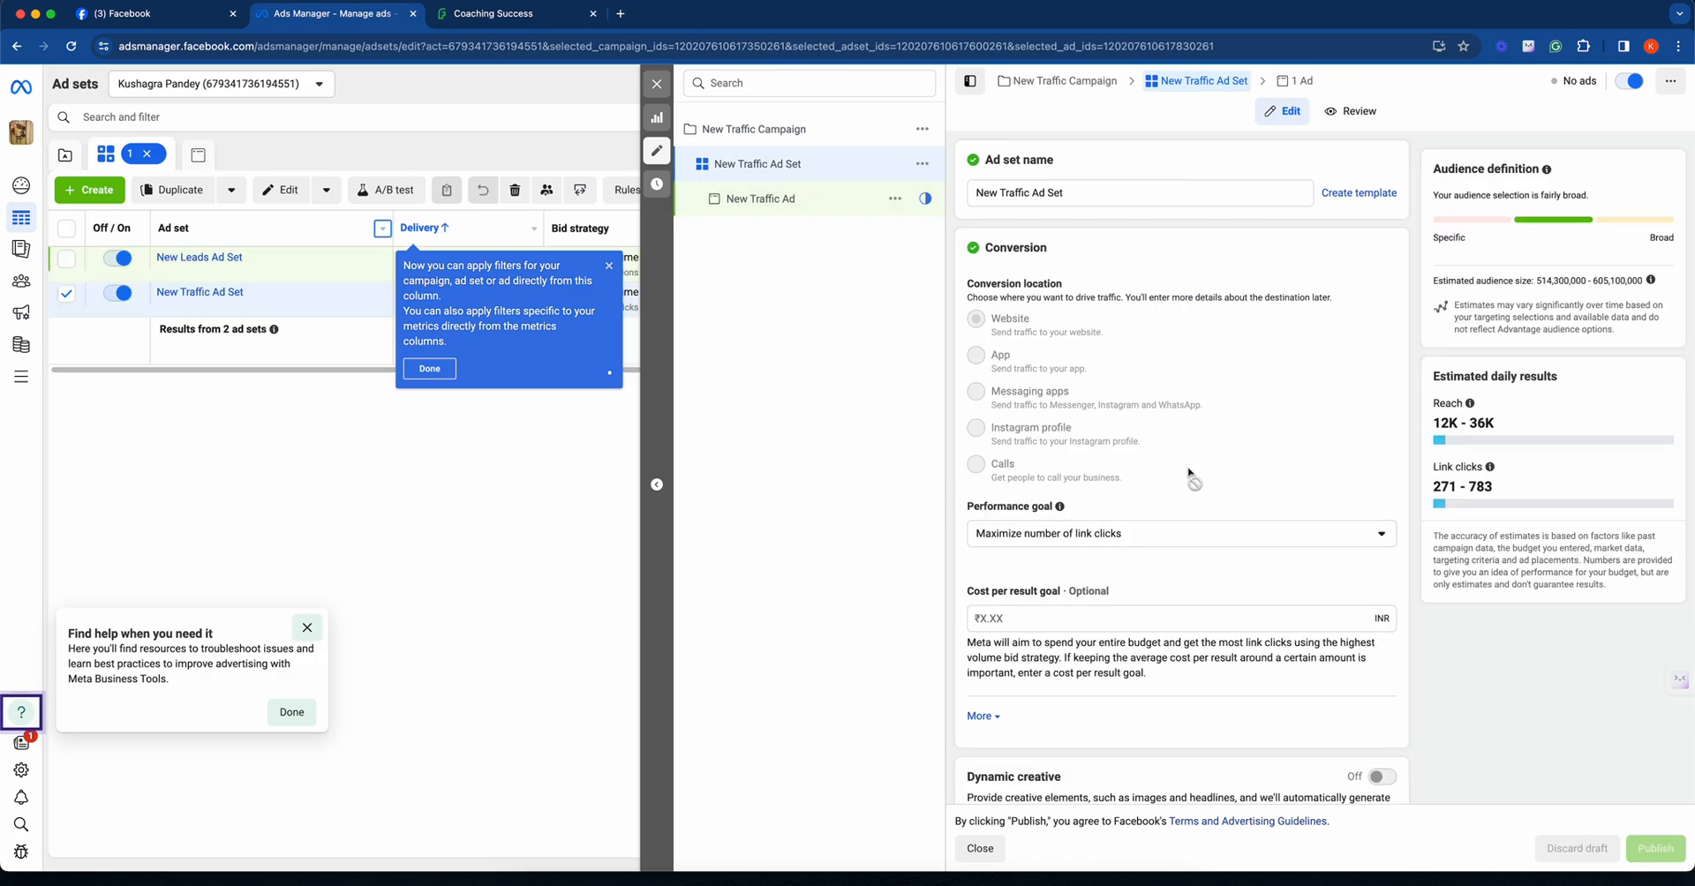
{"action": "scroll", "coordinate": [1183, 468], "scroll_direction": "down", "scroll_amount": 5}
{"action": "scroll", "coordinate": [1183, 468], "scroll_direction": "down", "scroll_amount": 1}
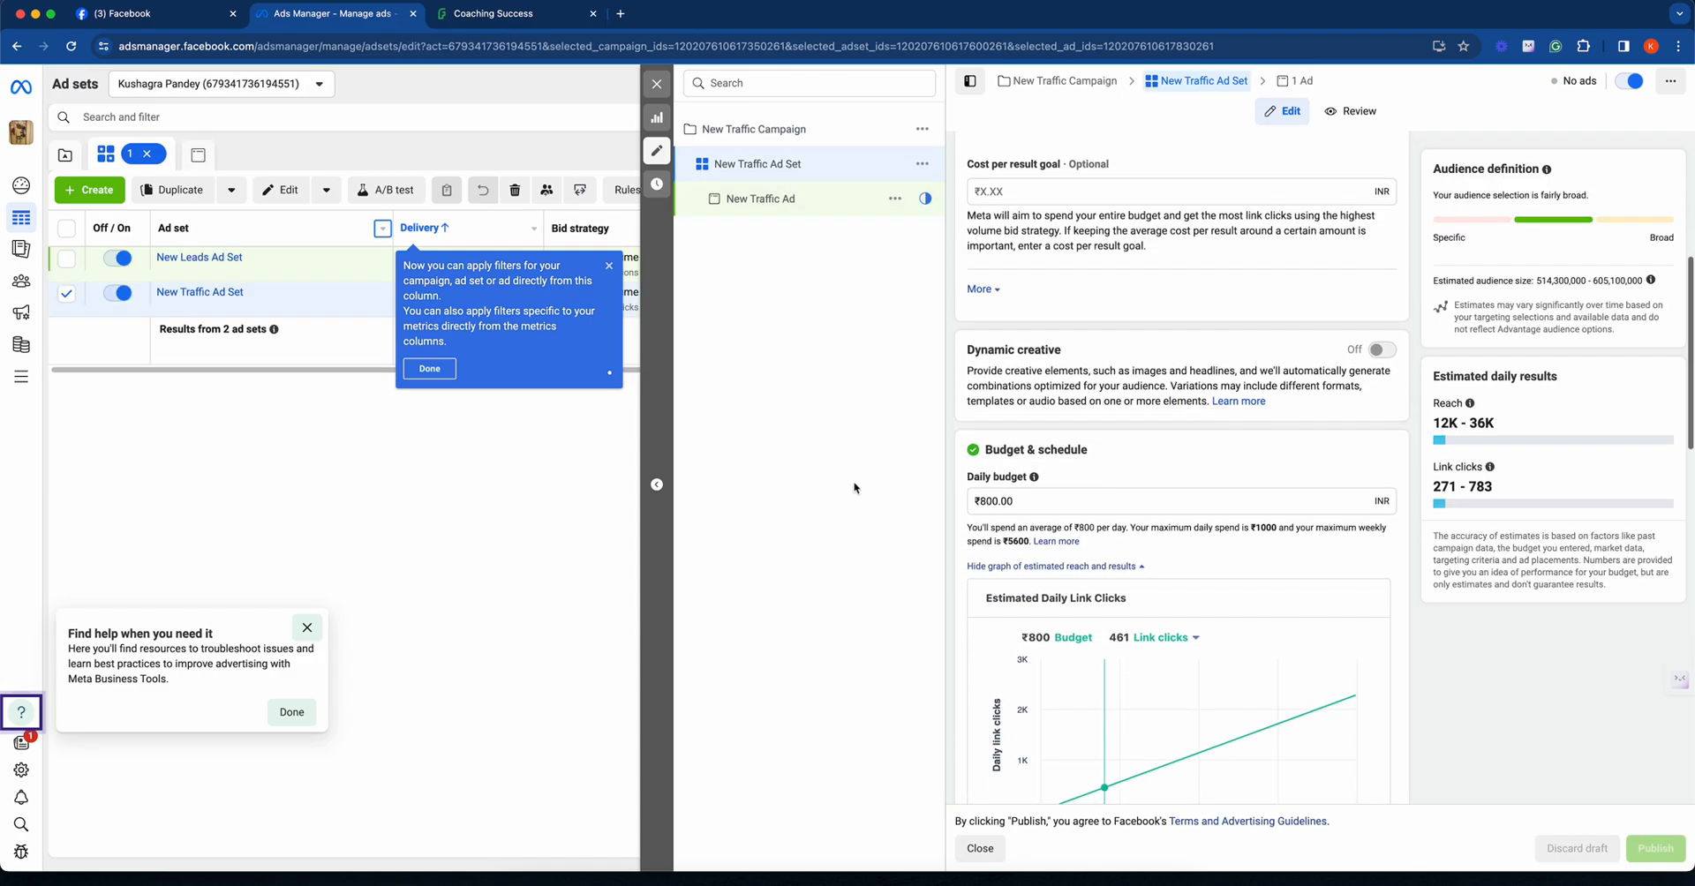
{"action": "left_click", "coordinate": [1011, 500]}
{"action": "key", "text": "BackSpace"}
{"action": "type", "text": "1"}
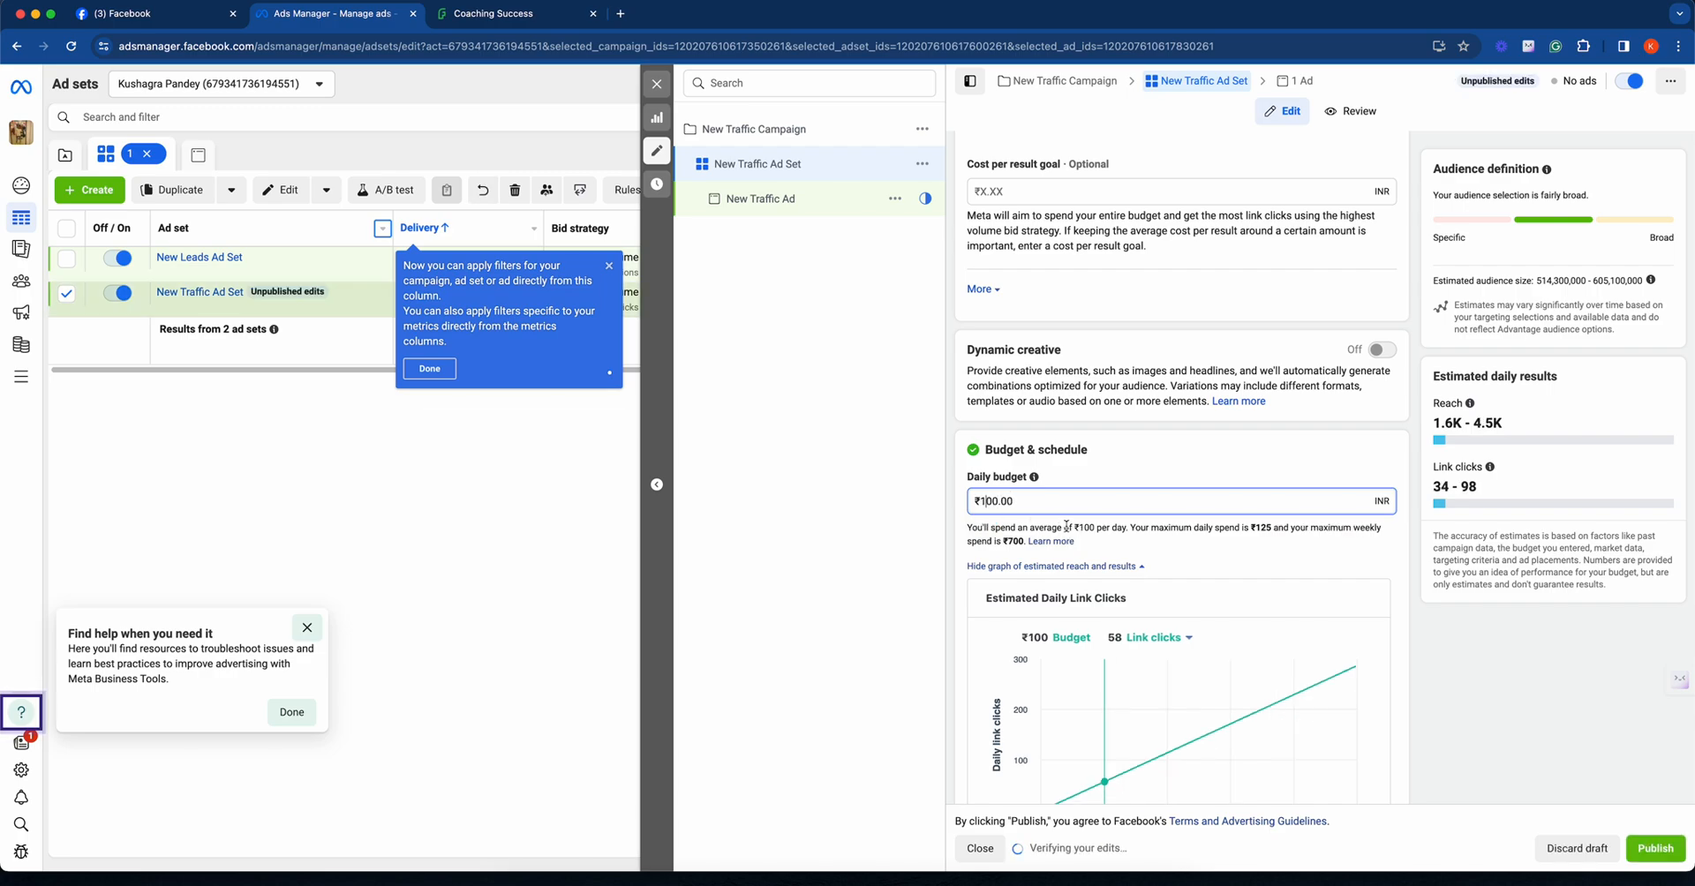
- Enable an end date for New Traffic Ad Set and set it to April 10, 2024 at 11:59 PM
{"action": "scroll", "coordinate": [1135, 523], "scroll_direction": "down", "scroll_amount": 4}
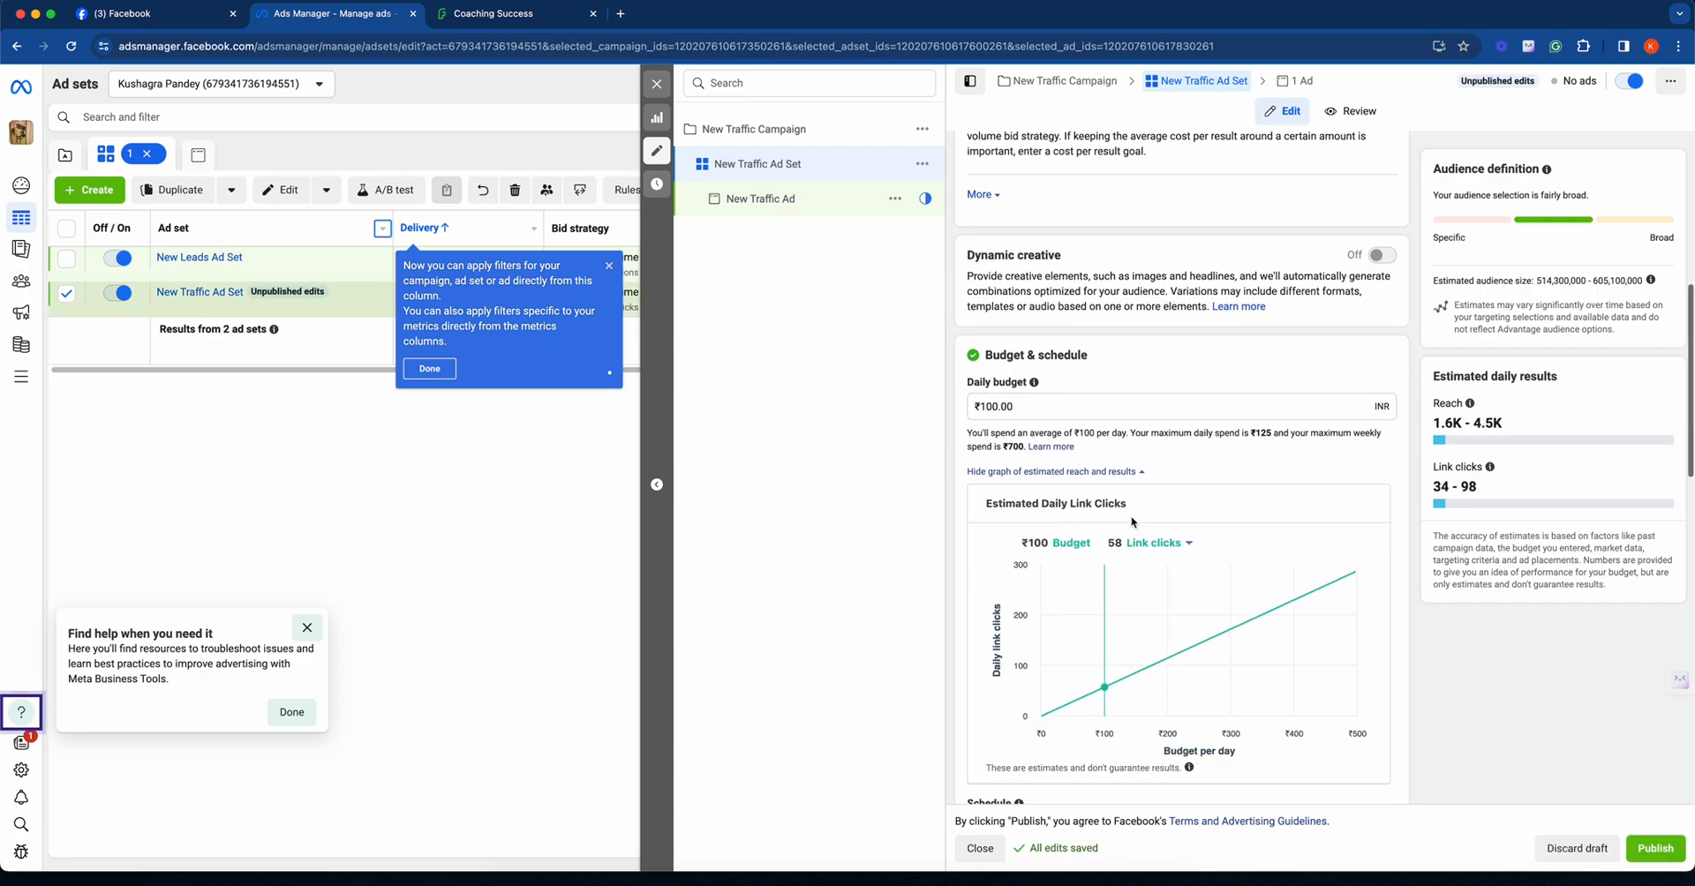
{"action": "scroll", "coordinate": [1133, 523], "scroll_direction": "down", "scroll_amount": 5}
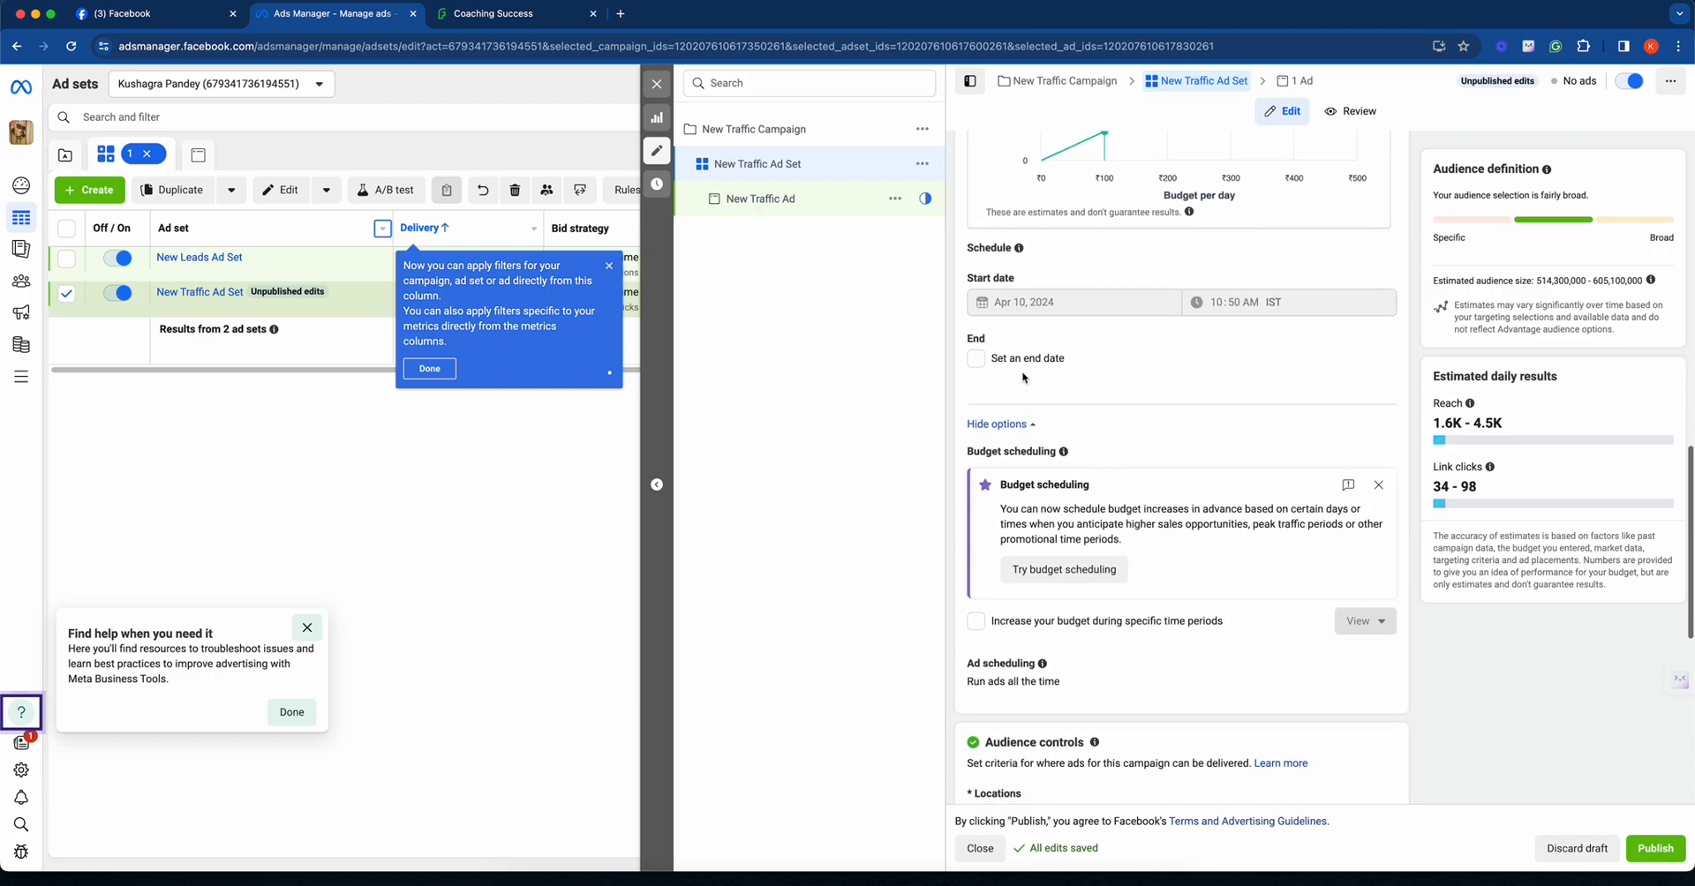
{"action": "left_click", "coordinate": [1020, 368]}
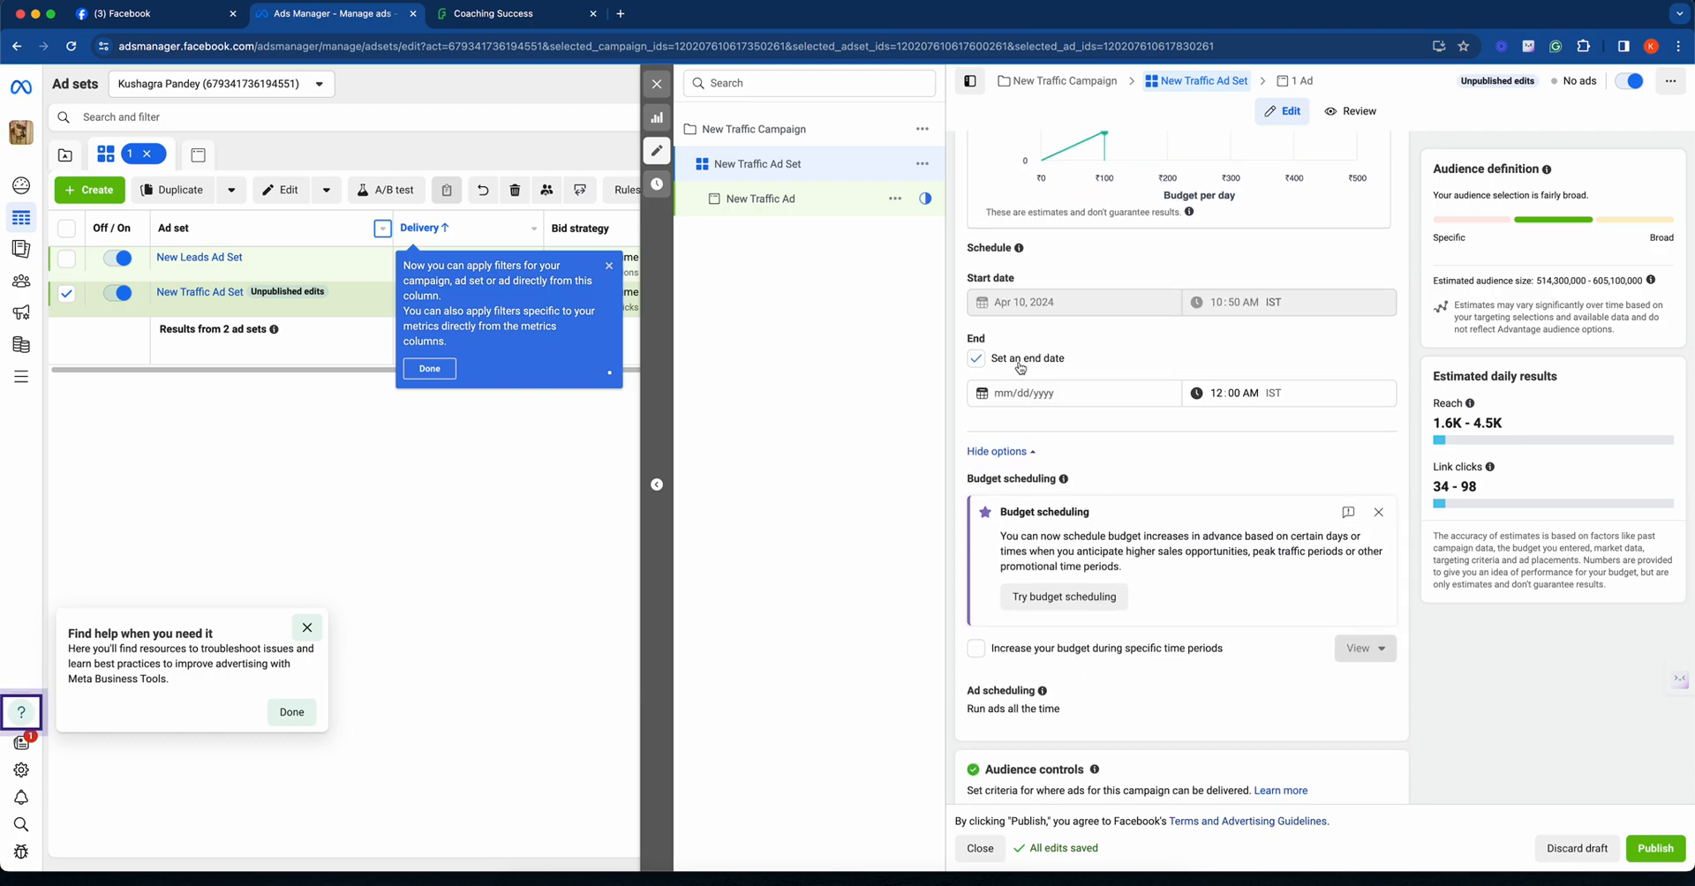
{"action": "left_click", "coordinate": [1113, 398]}
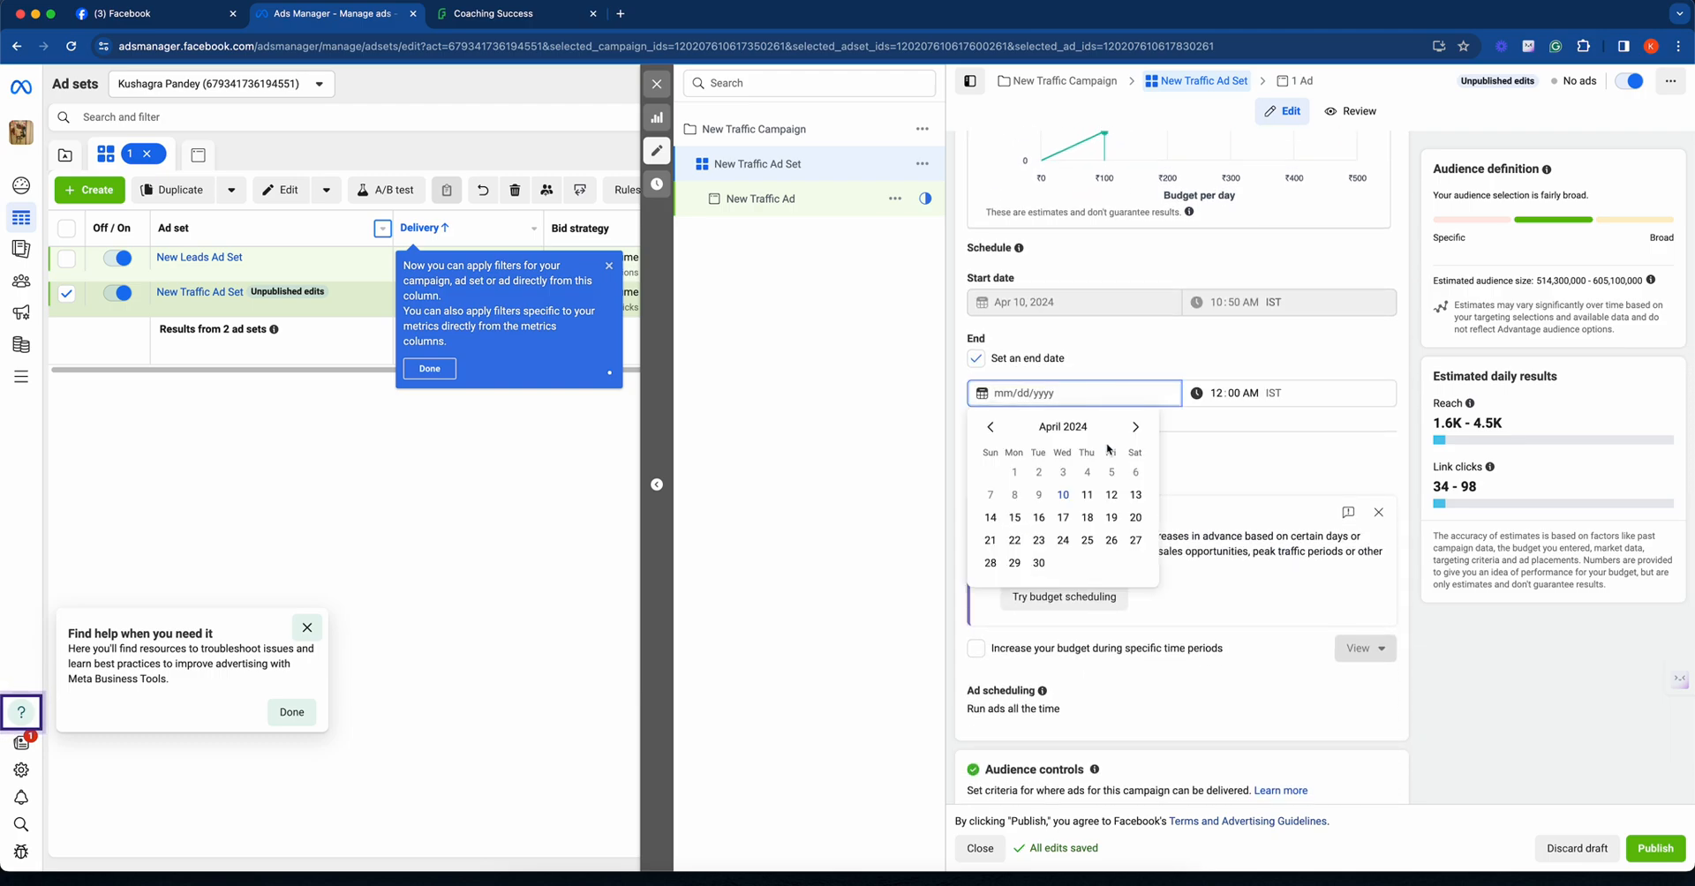
{"action": "left_click", "coordinate": [1063, 495]}
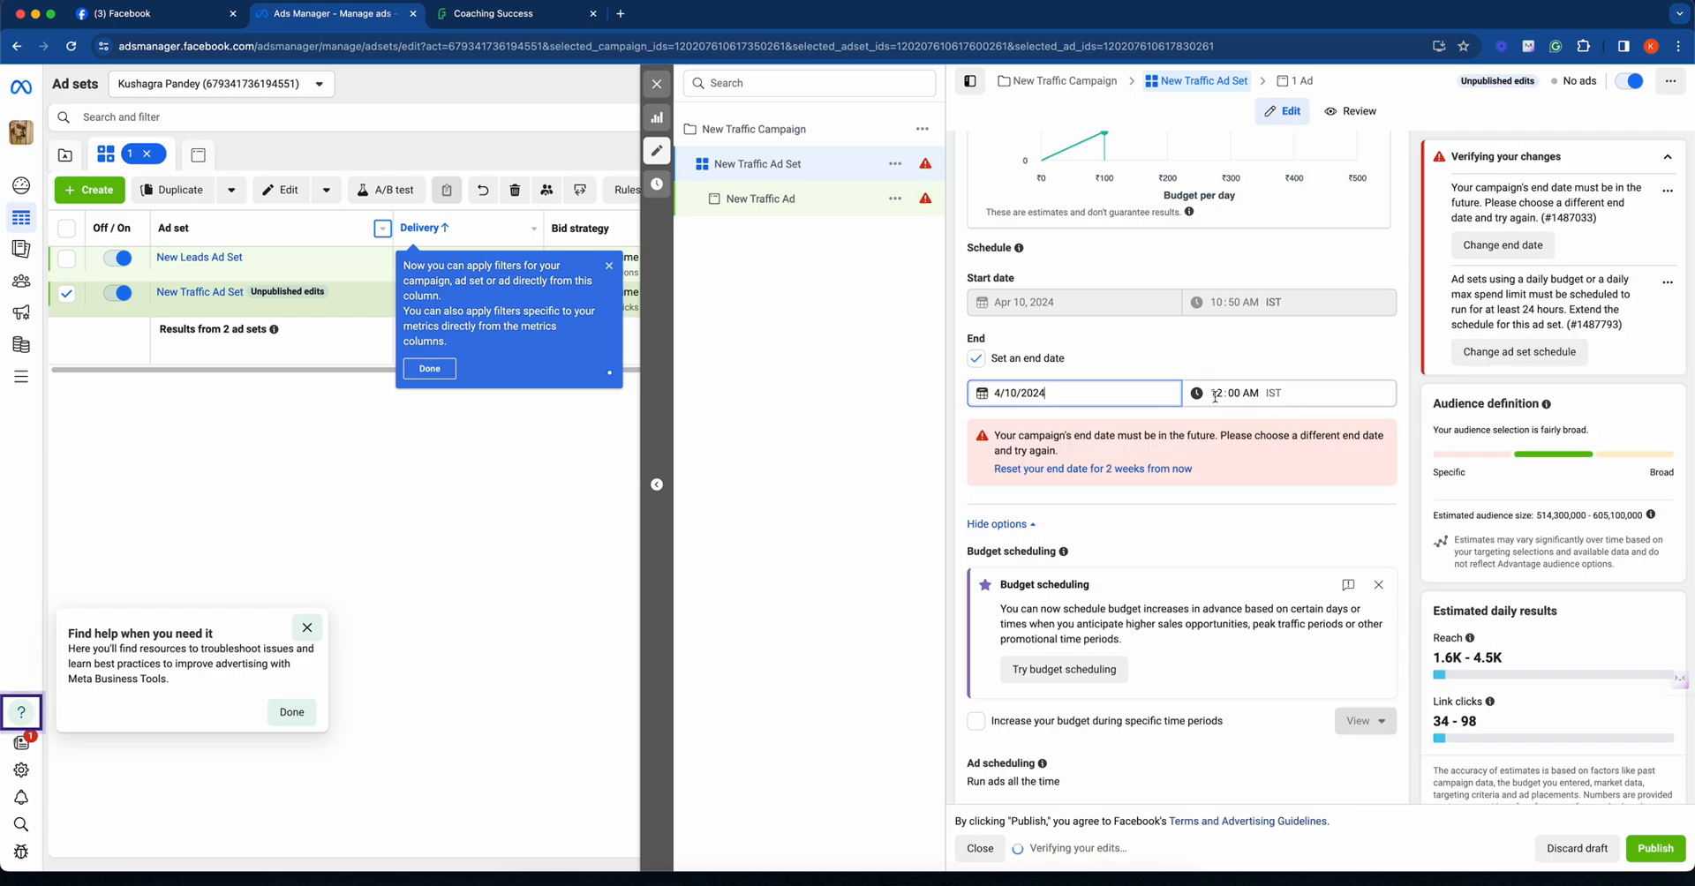
{"action": "left_click", "coordinate": [1216, 395]}
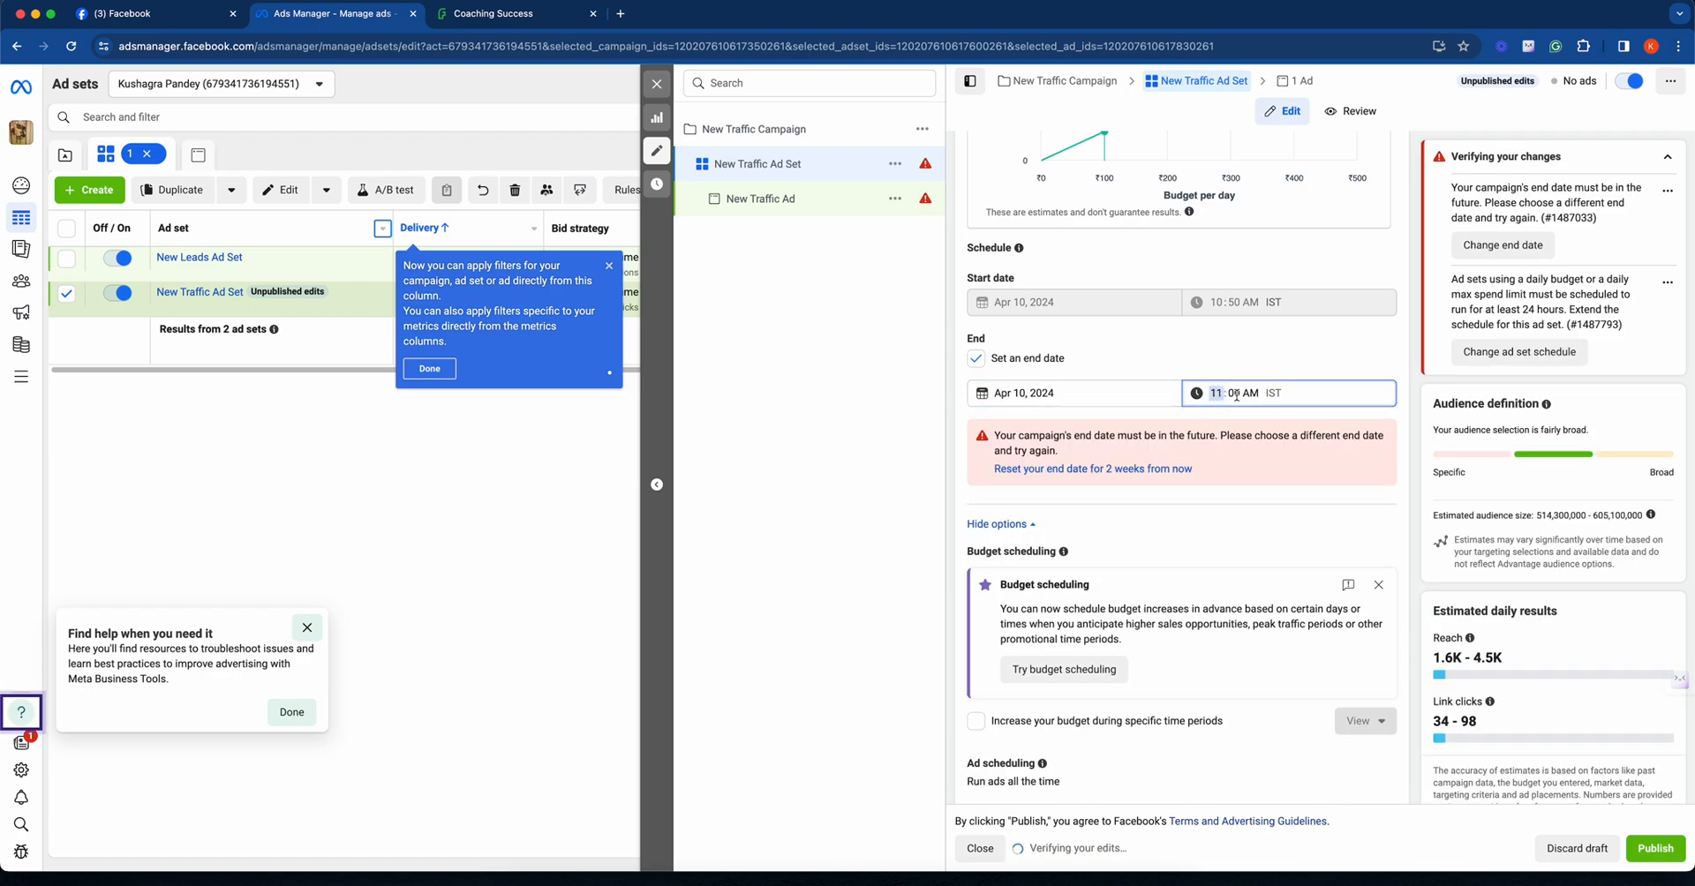
{"action": "left_click", "coordinate": [1236, 394]}
{"action": "type", "text": "59"}
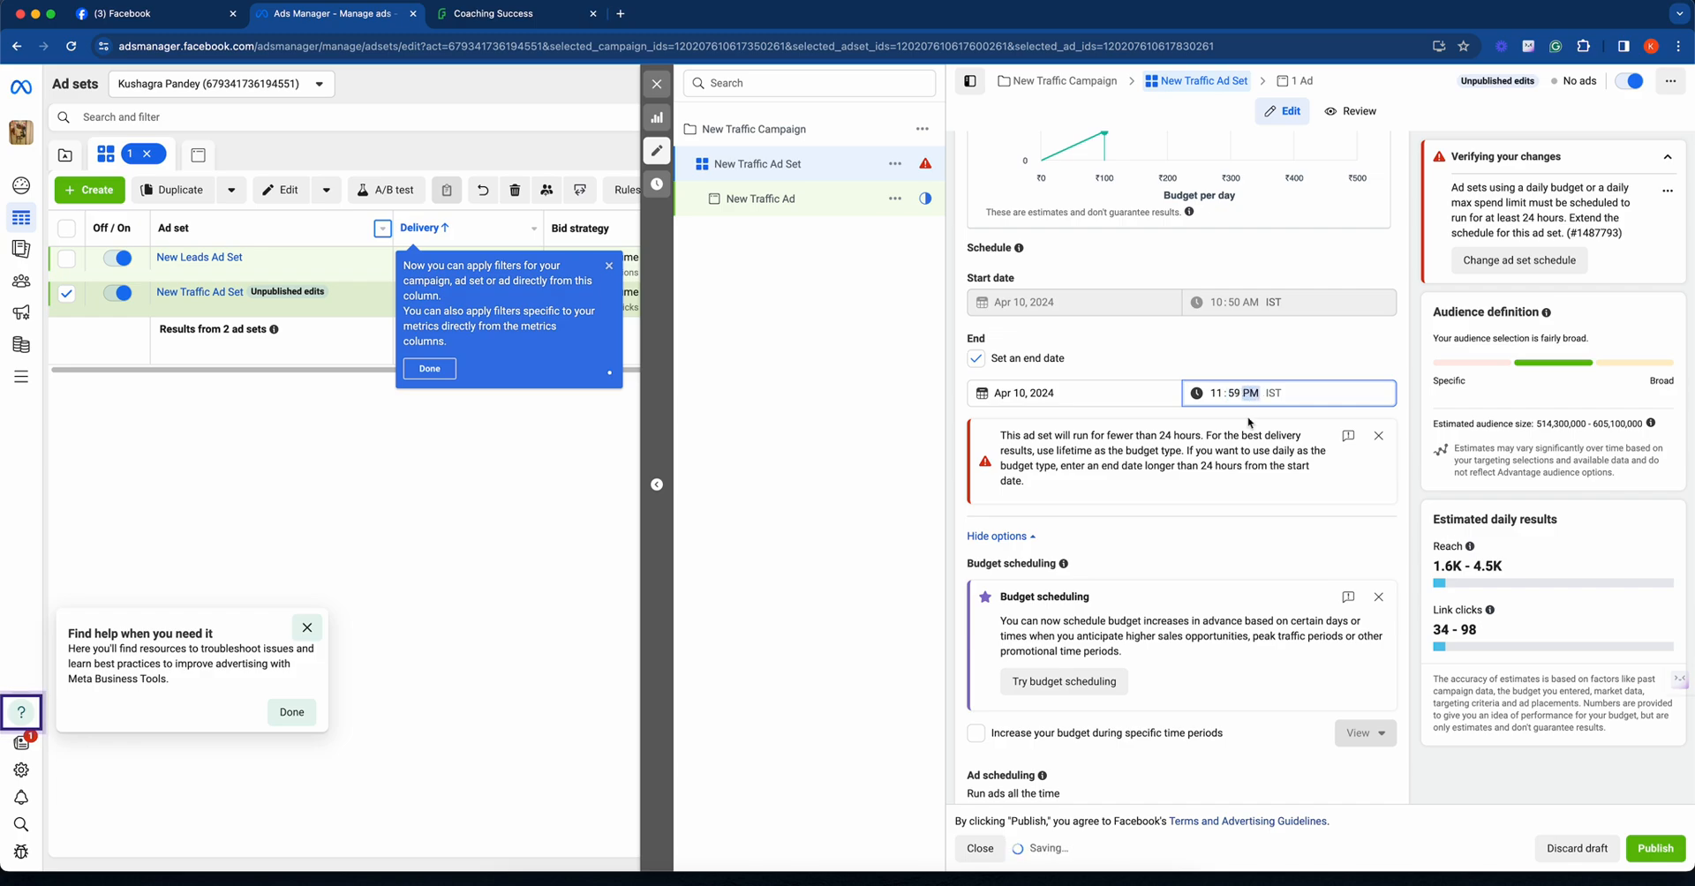
{"action": "left_click", "coordinate": [1253, 372]}
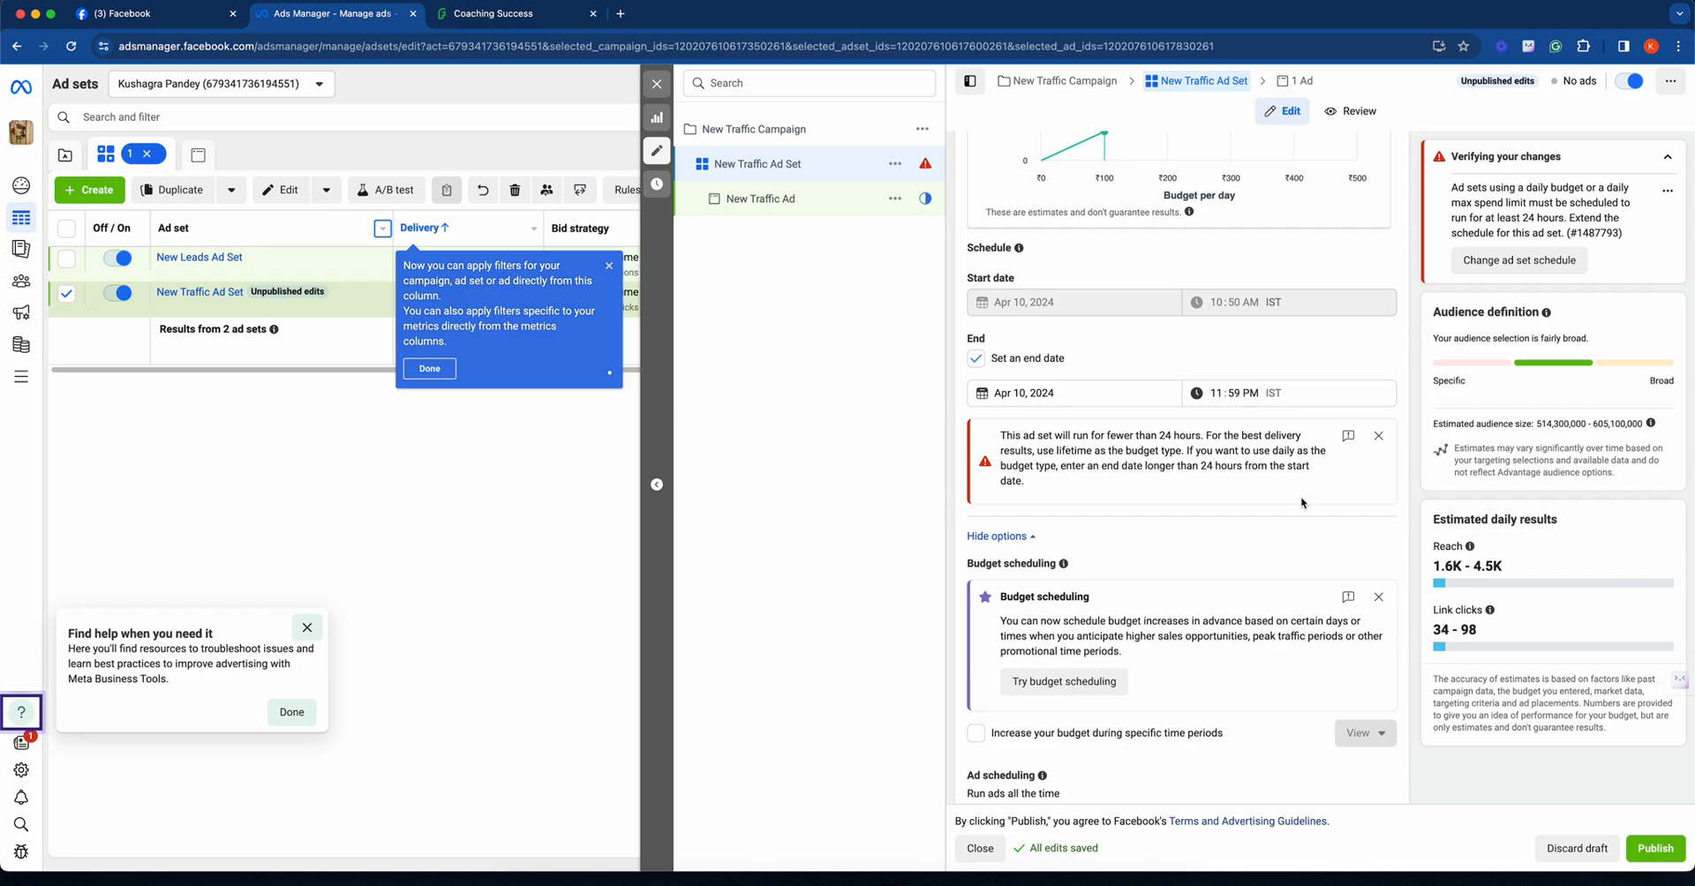
- Try to publish the ad set changes, view the error details and close the confirmation dialog
{"action": "left_click", "coordinate": [1665, 850]}
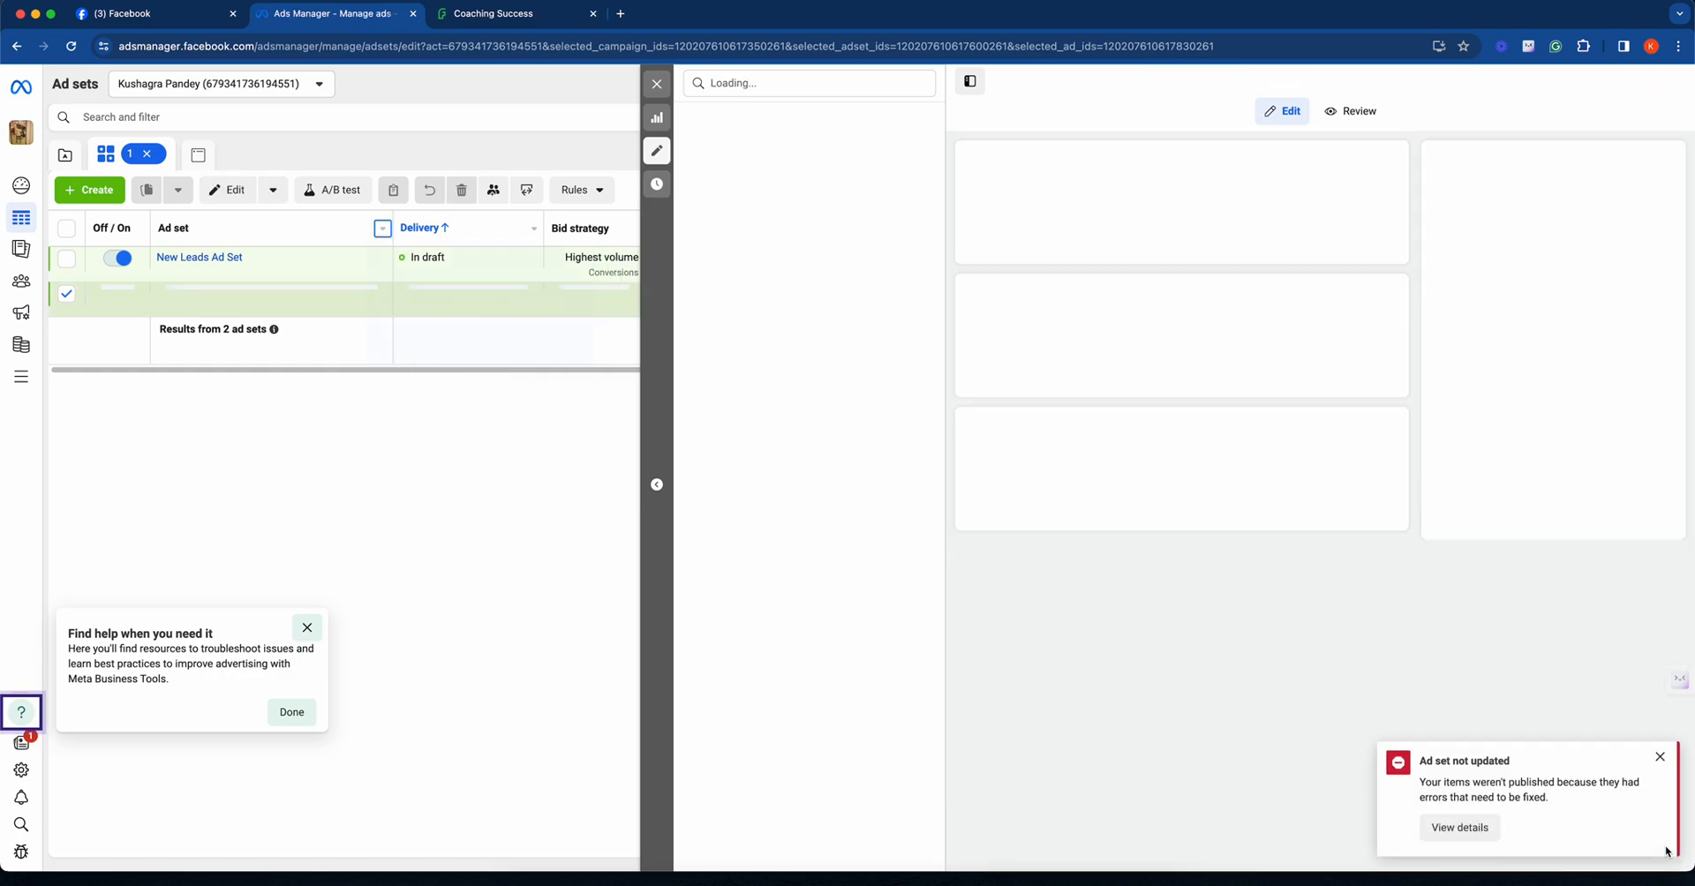
{"action": "left_click", "coordinate": [1460, 828]}
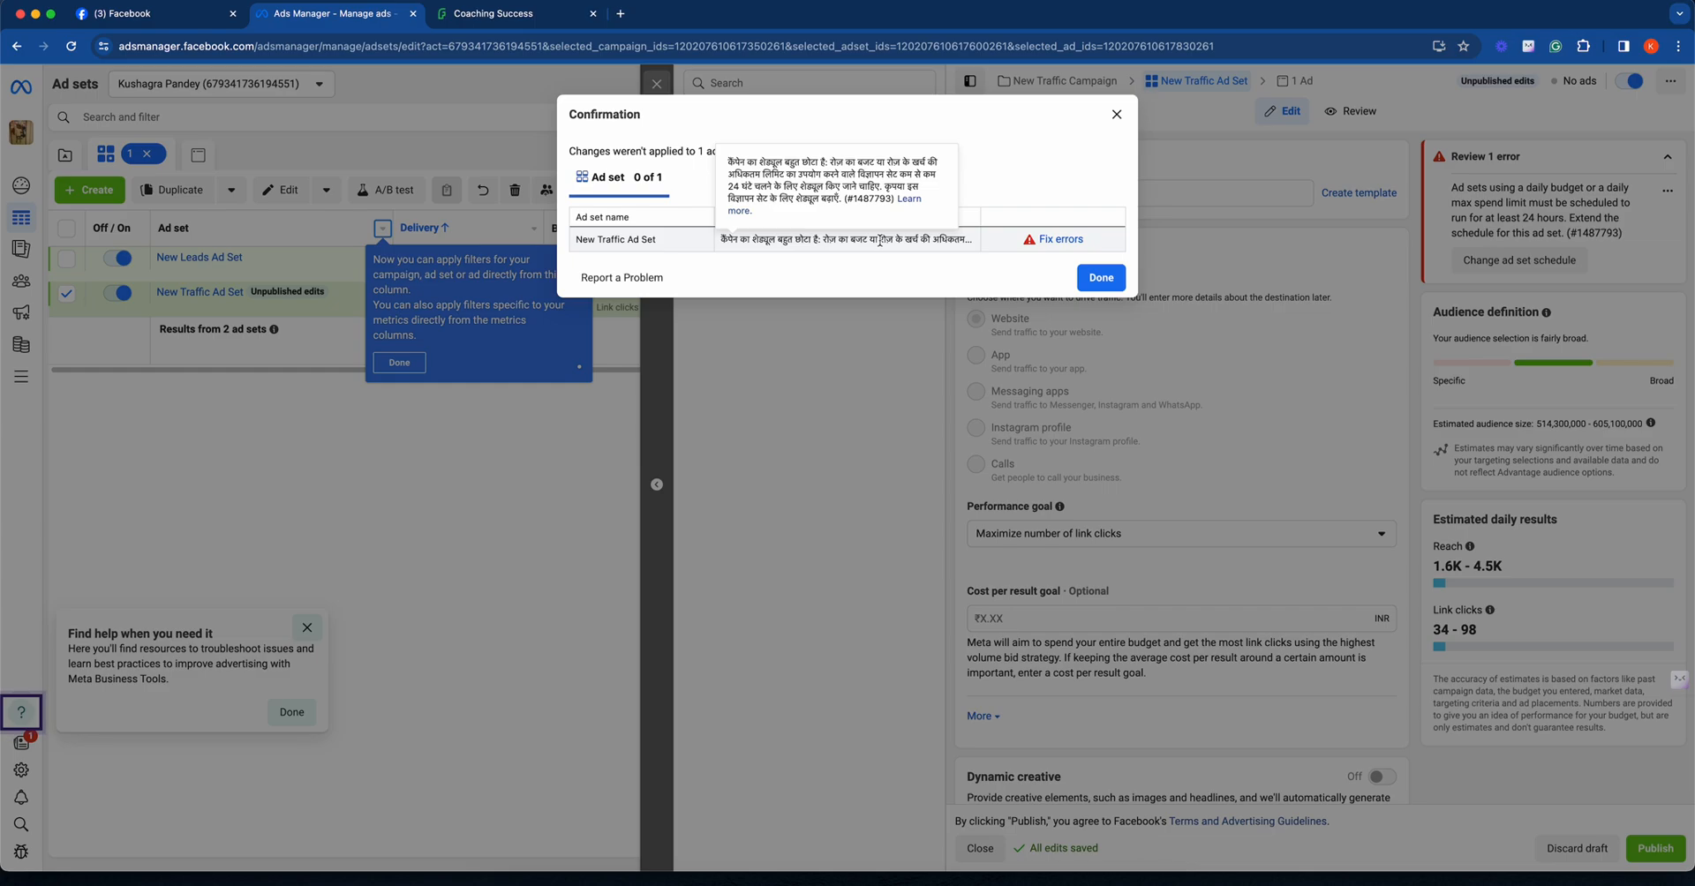
{"action": "left_click", "coordinate": [1101, 278]}
{"action": "scroll", "coordinate": [1175, 535], "scroll_direction": "down", "scroll_amount": 2}
{"action": "scroll", "coordinate": [1174, 521], "scroll_direction": "up", "scroll_amount": 2}
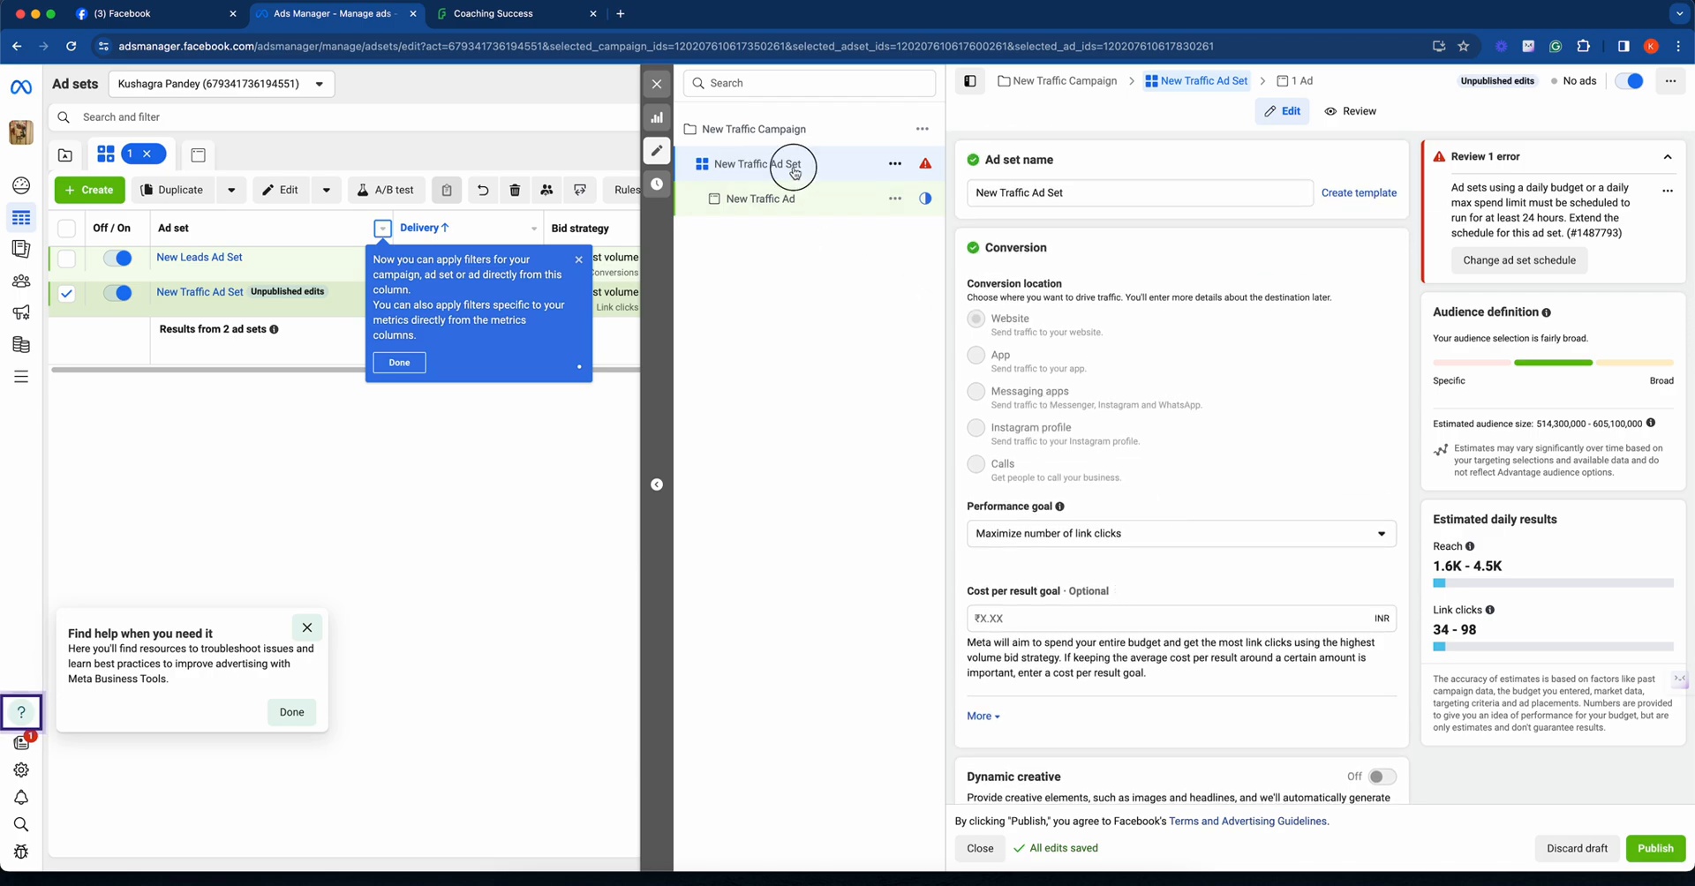
- Set the end of New Traffic Ad Set's schedule to April 11, 2024 at 11:59 AM
{"action": "scroll", "coordinate": [1254, 525], "scroll_direction": "down", "scroll_amount": 3}
{"action": "scroll", "coordinate": [1267, 535], "scroll_direction": "down", "scroll_amount": 5}
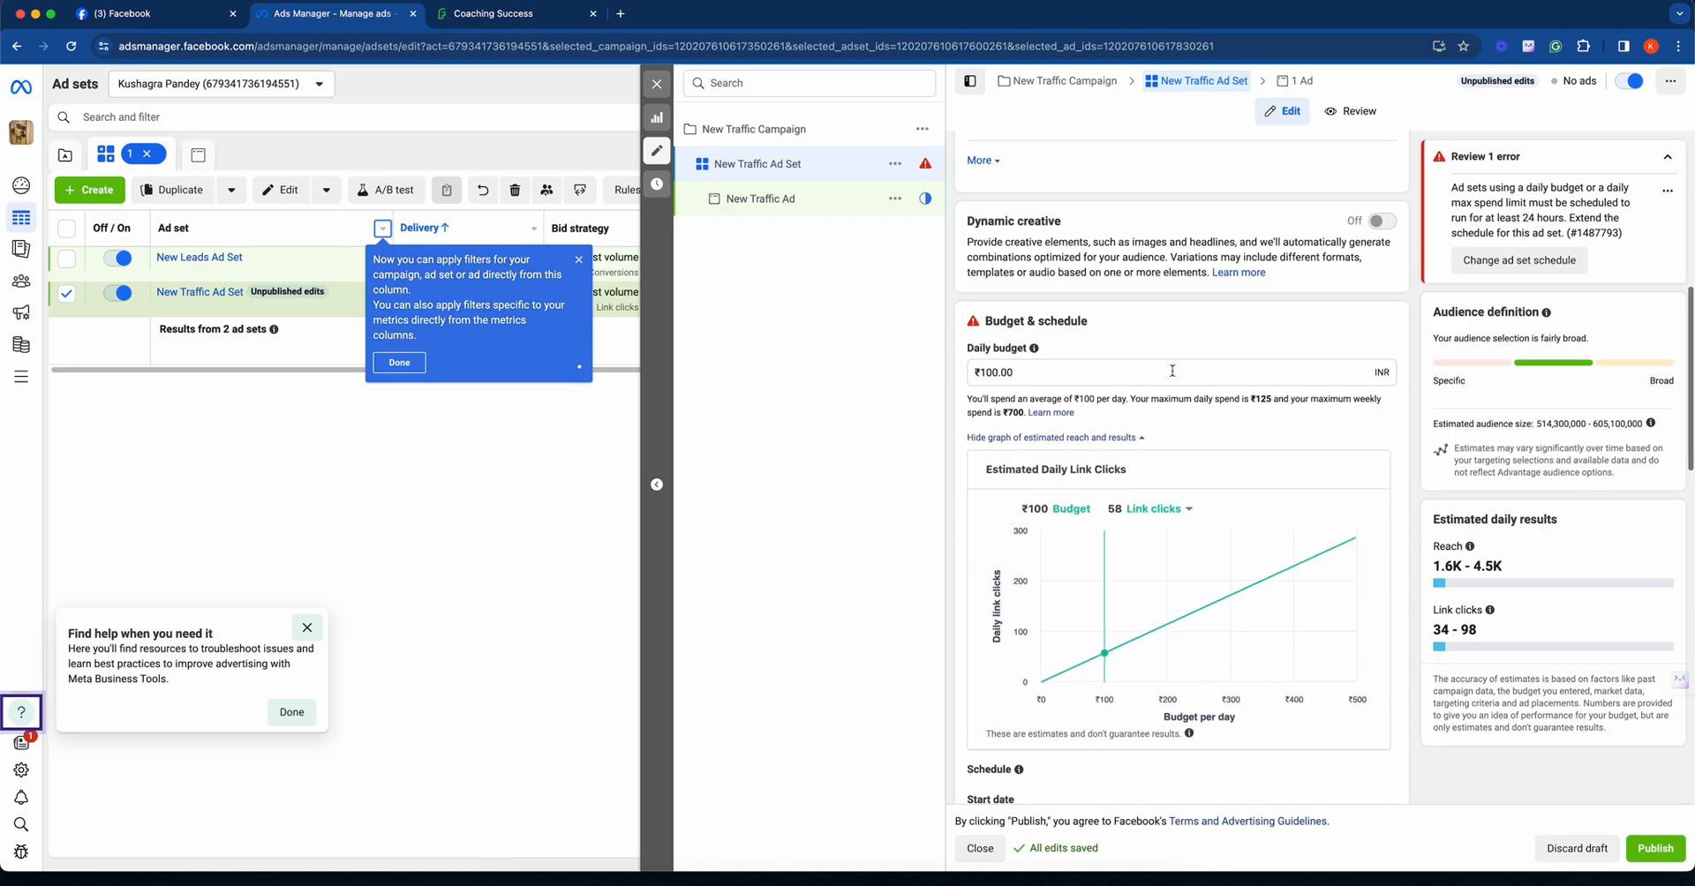
{"action": "scroll", "coordinate": [1281, 370], "scroll_direction": "up", "scroll_amount": 1}
{"action": "left_click", "coordinate": [1092, 387]}
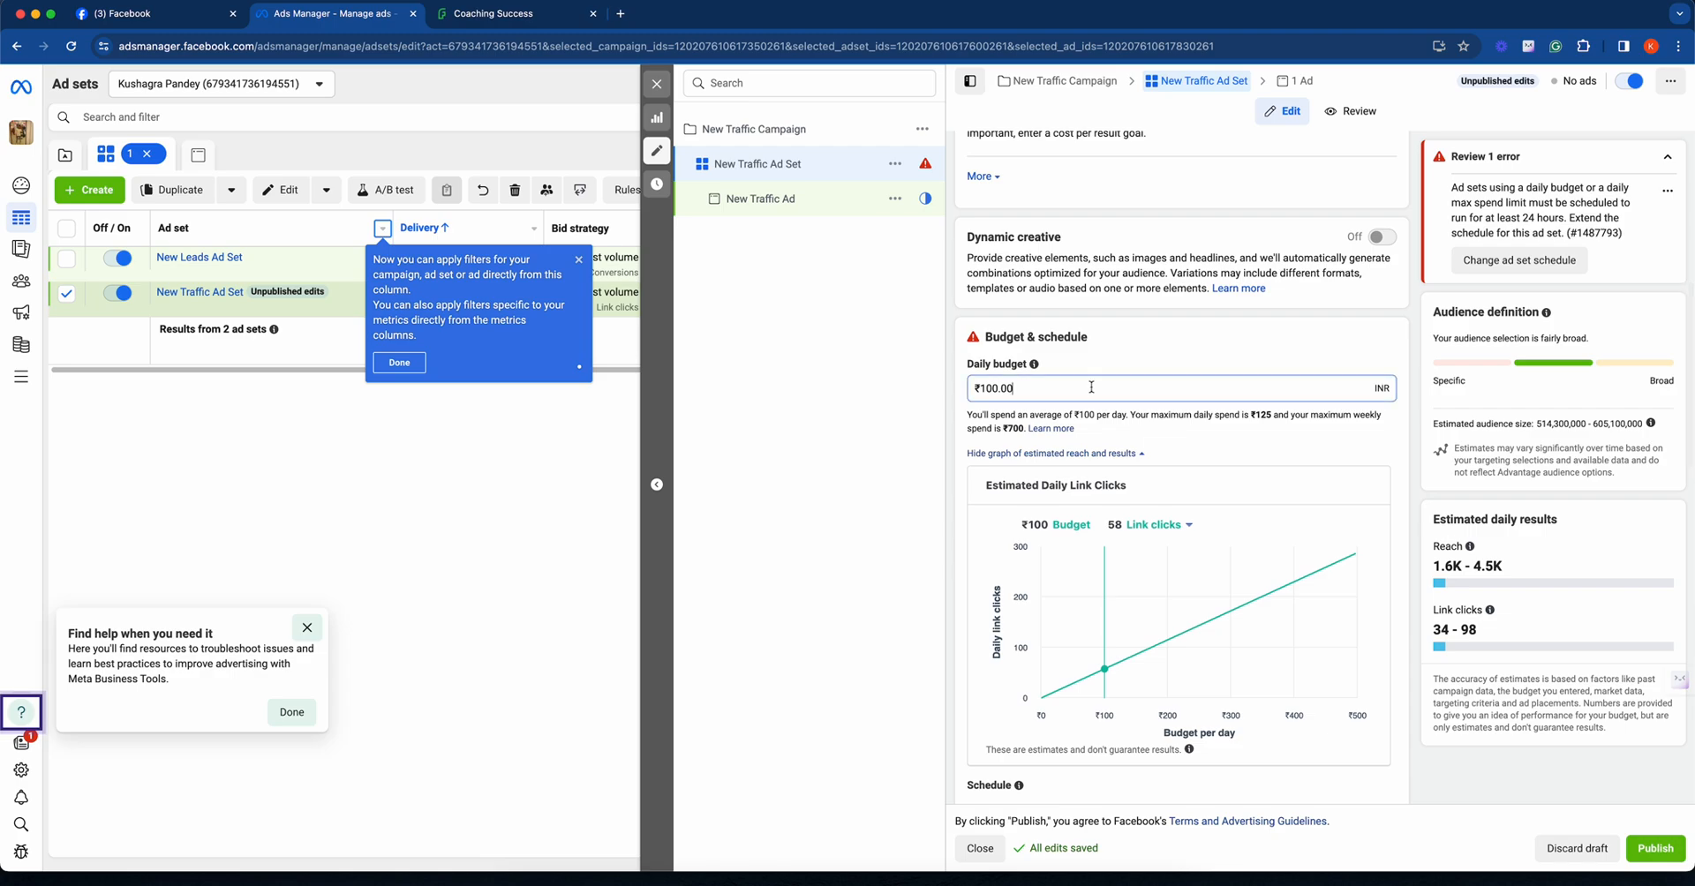
{"action": "scroll", "coordinate": [1116, 419], "scroll_direction": "down", "scroll_amount": 1}
{"action": "scroll", "coordinate": [1116, 418], "scroll_direction": "down", "scroll_amount": 4}
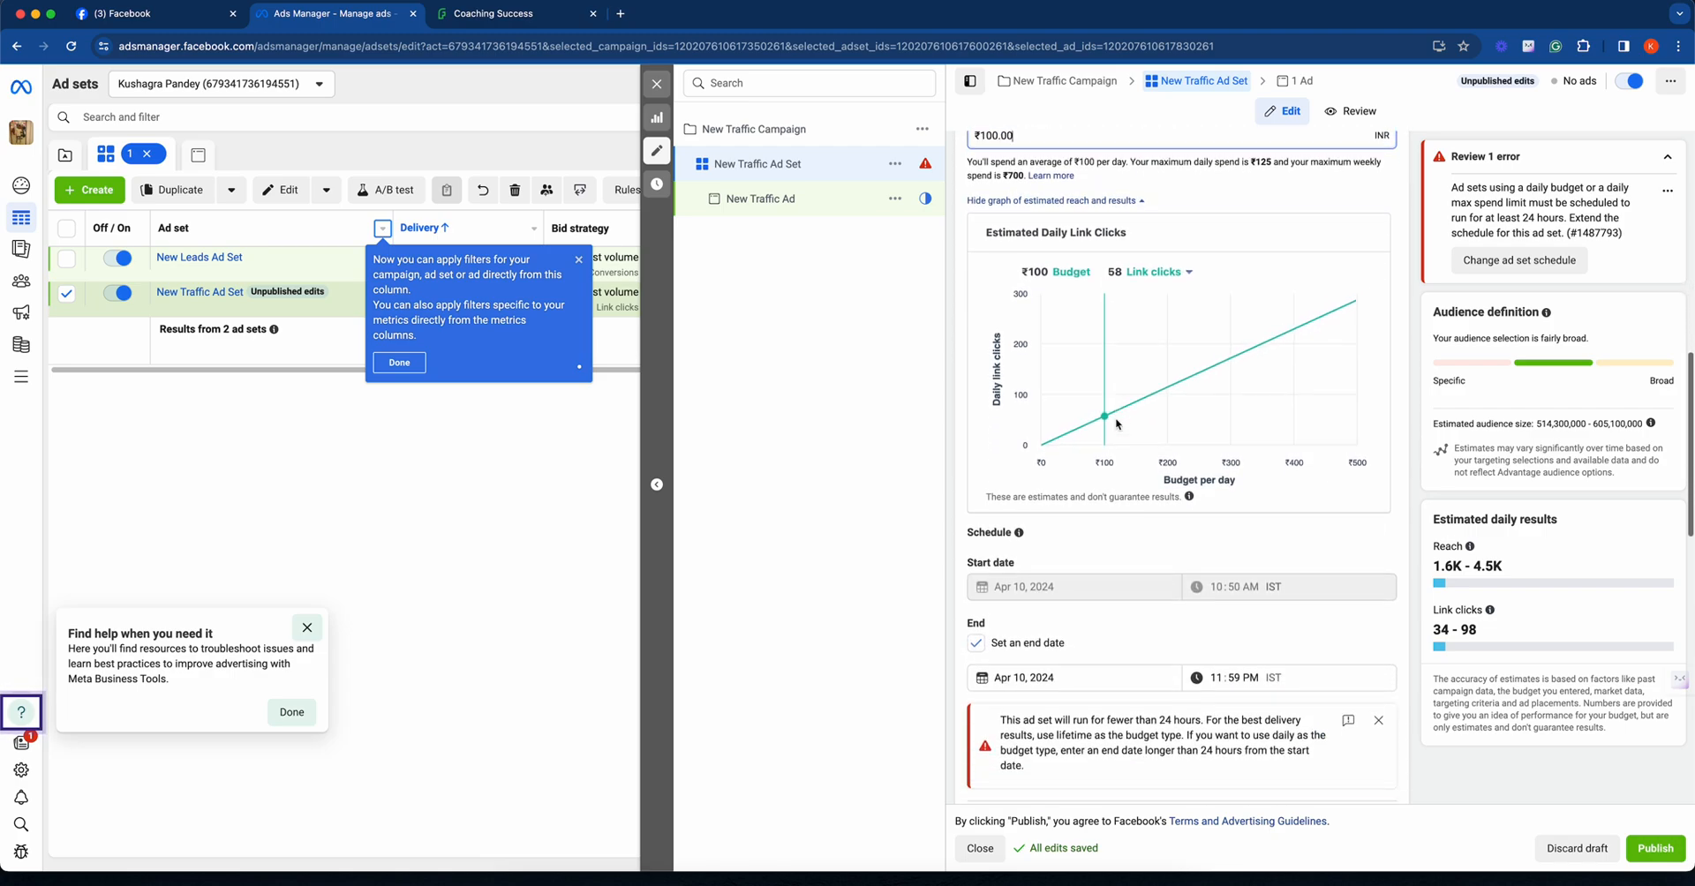
{"action": "left_click", "coordinate": [1123, 611]}
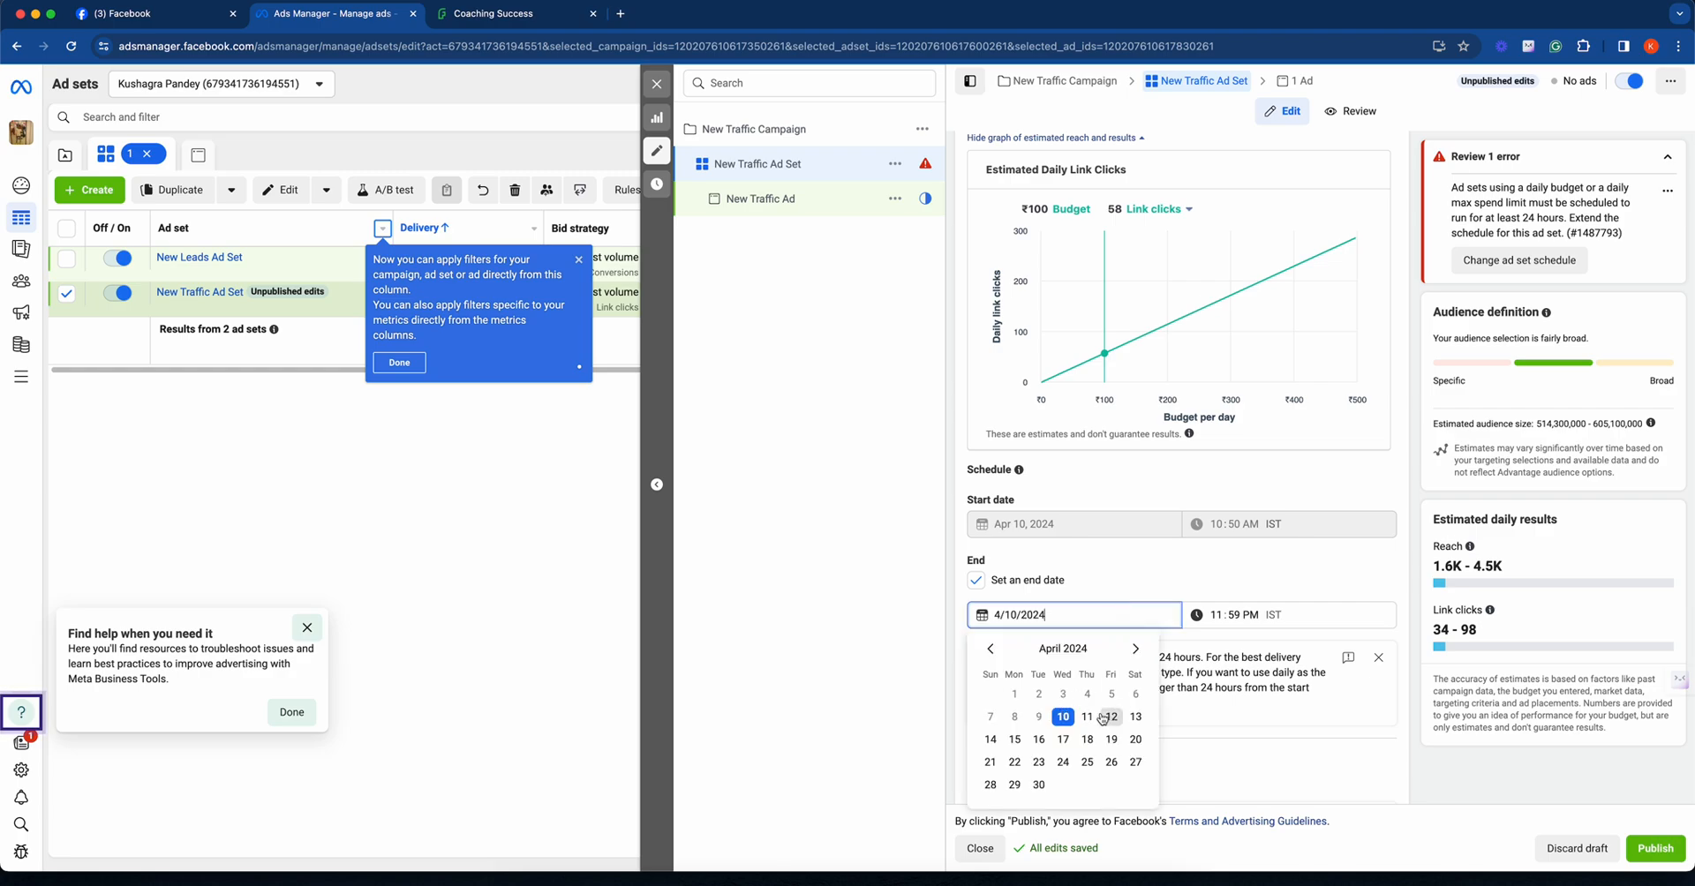
{"action": "left_click", "coordinate": [1087, 716]}
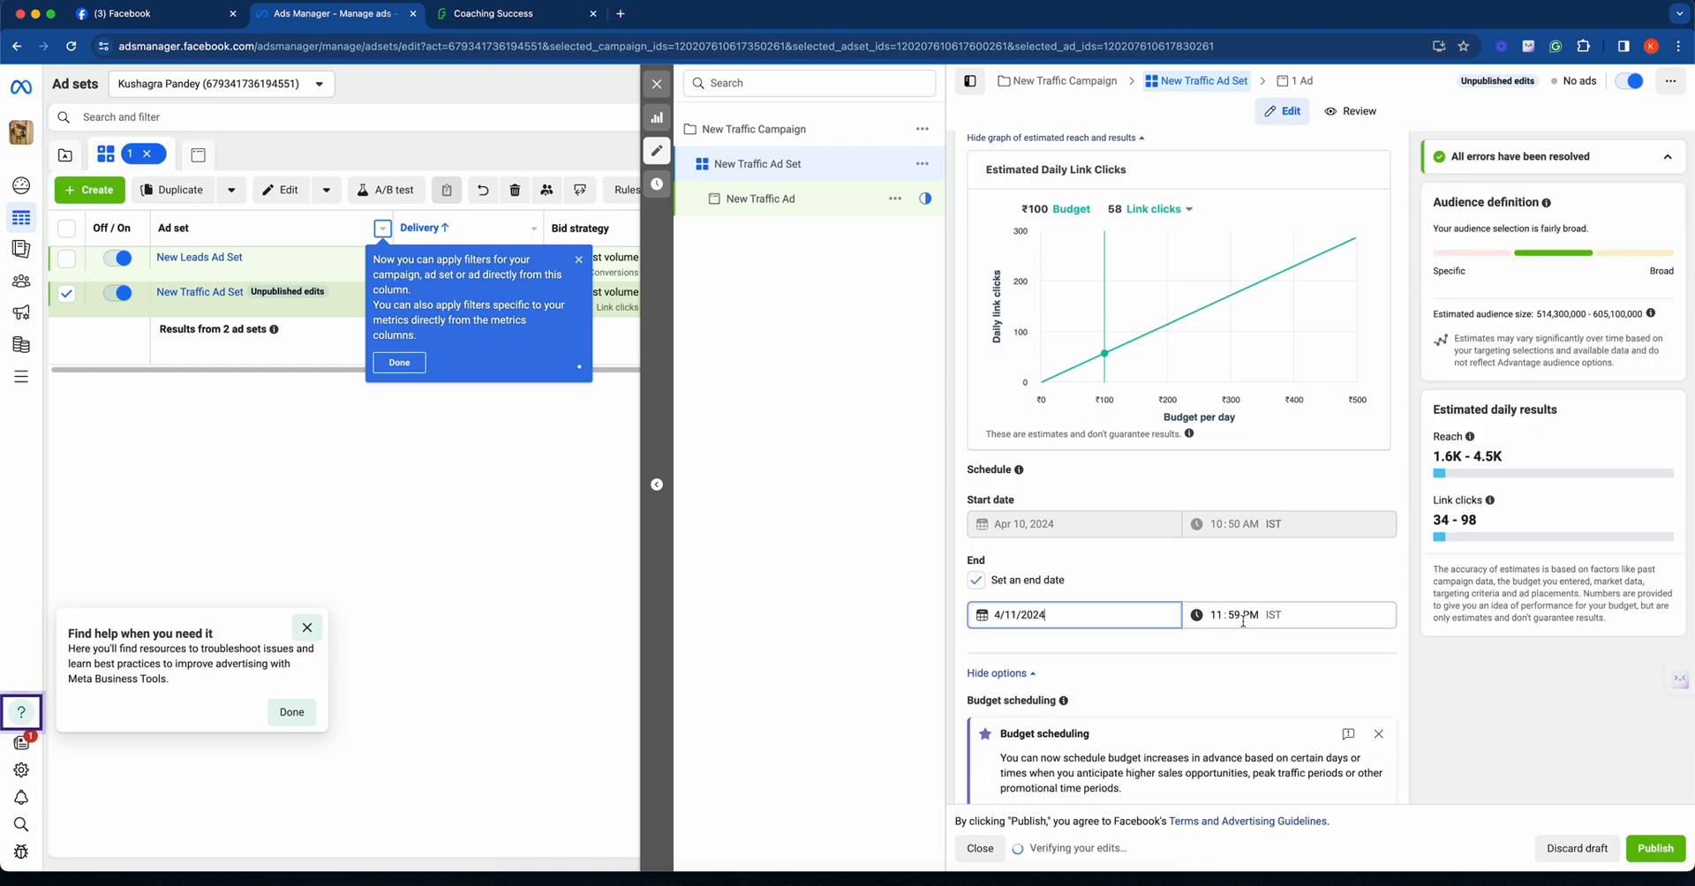
{"action": "left_click", "coordinate": [1243, 614]}
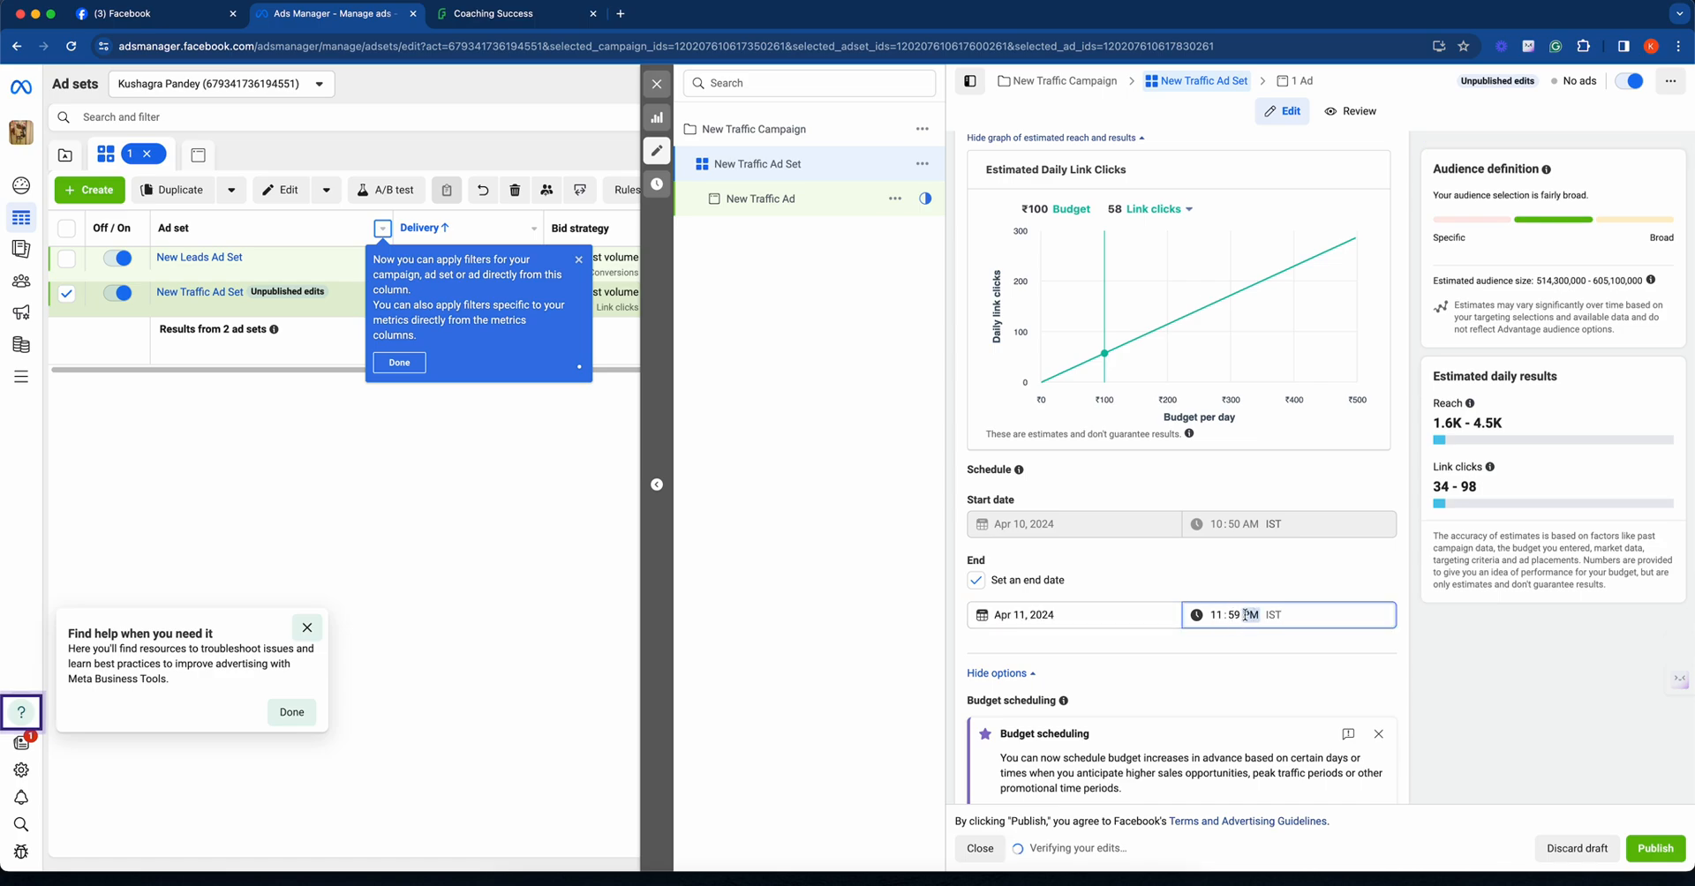
{"action": "type", "text": "a"}
{"action": "left_click", "coordinate": [1285, 588]}
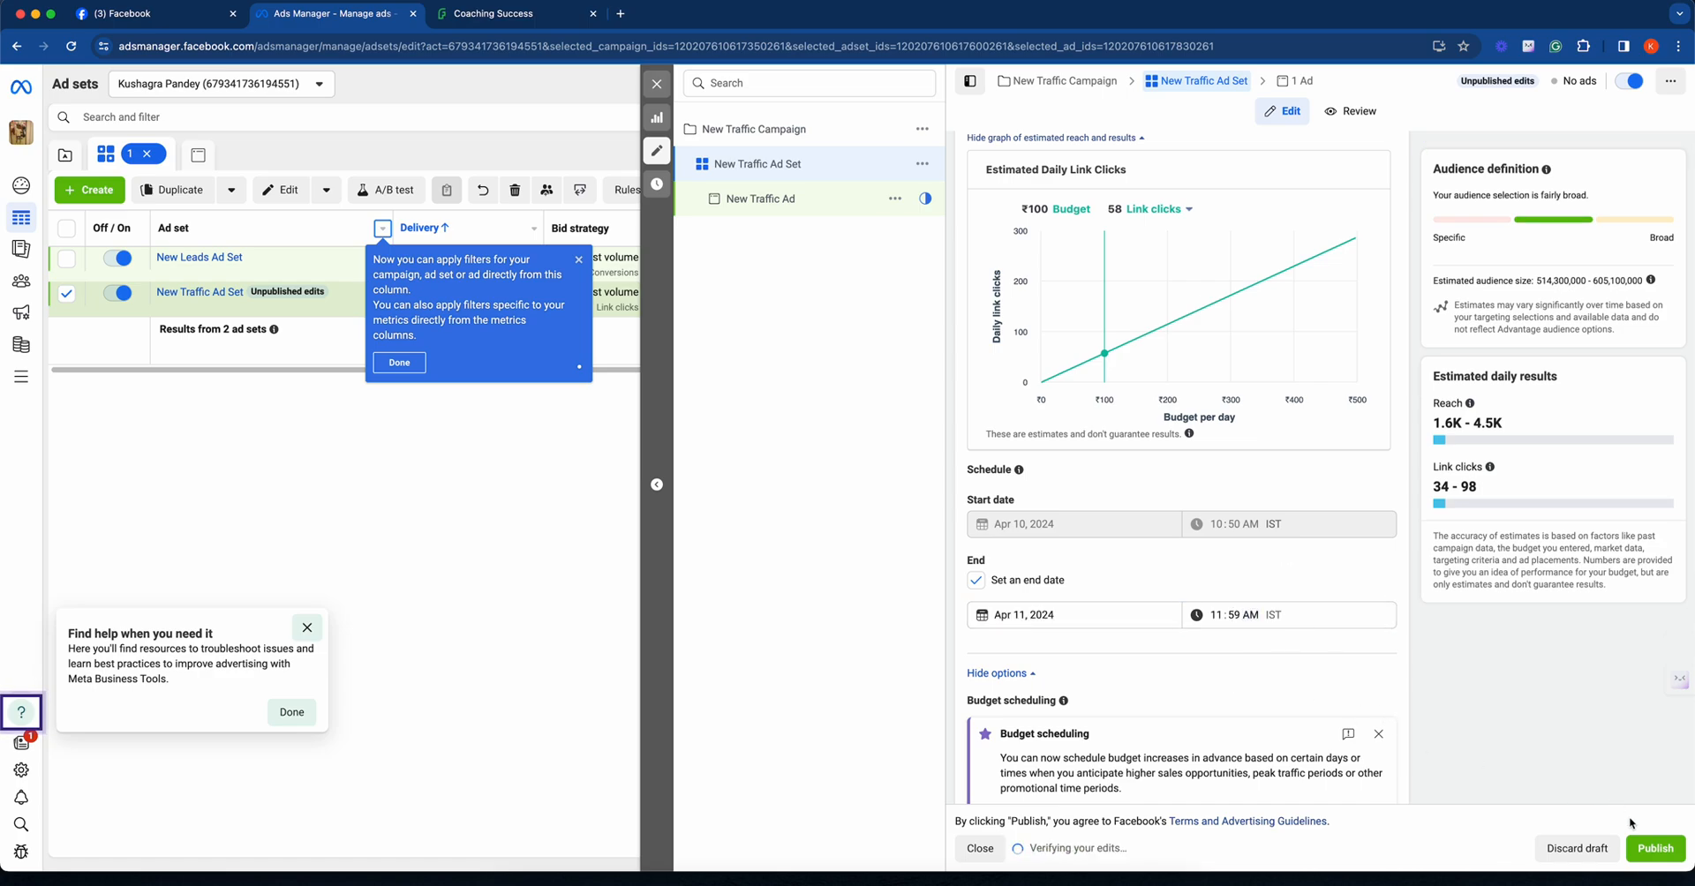
- Publish the New Traffic Ad Set changes, then close the notification, the editor and the column filter tip
{"action": "left_click", "coordinate": [1656, 849]}
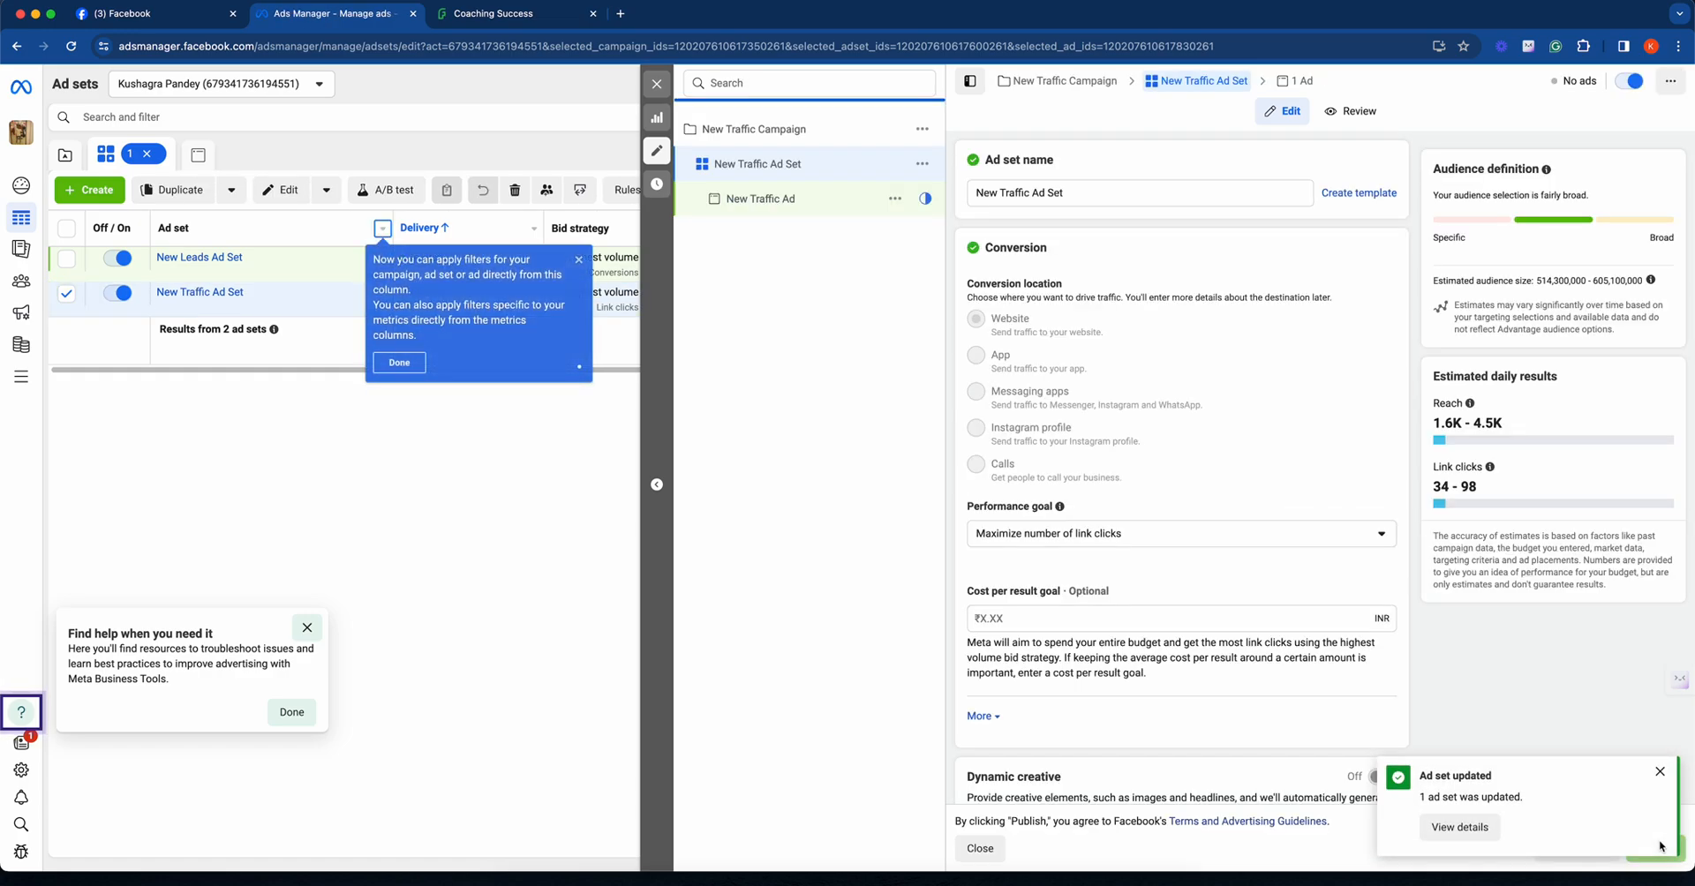
{"action": "left_click", "coordinate": [1660, 777]}
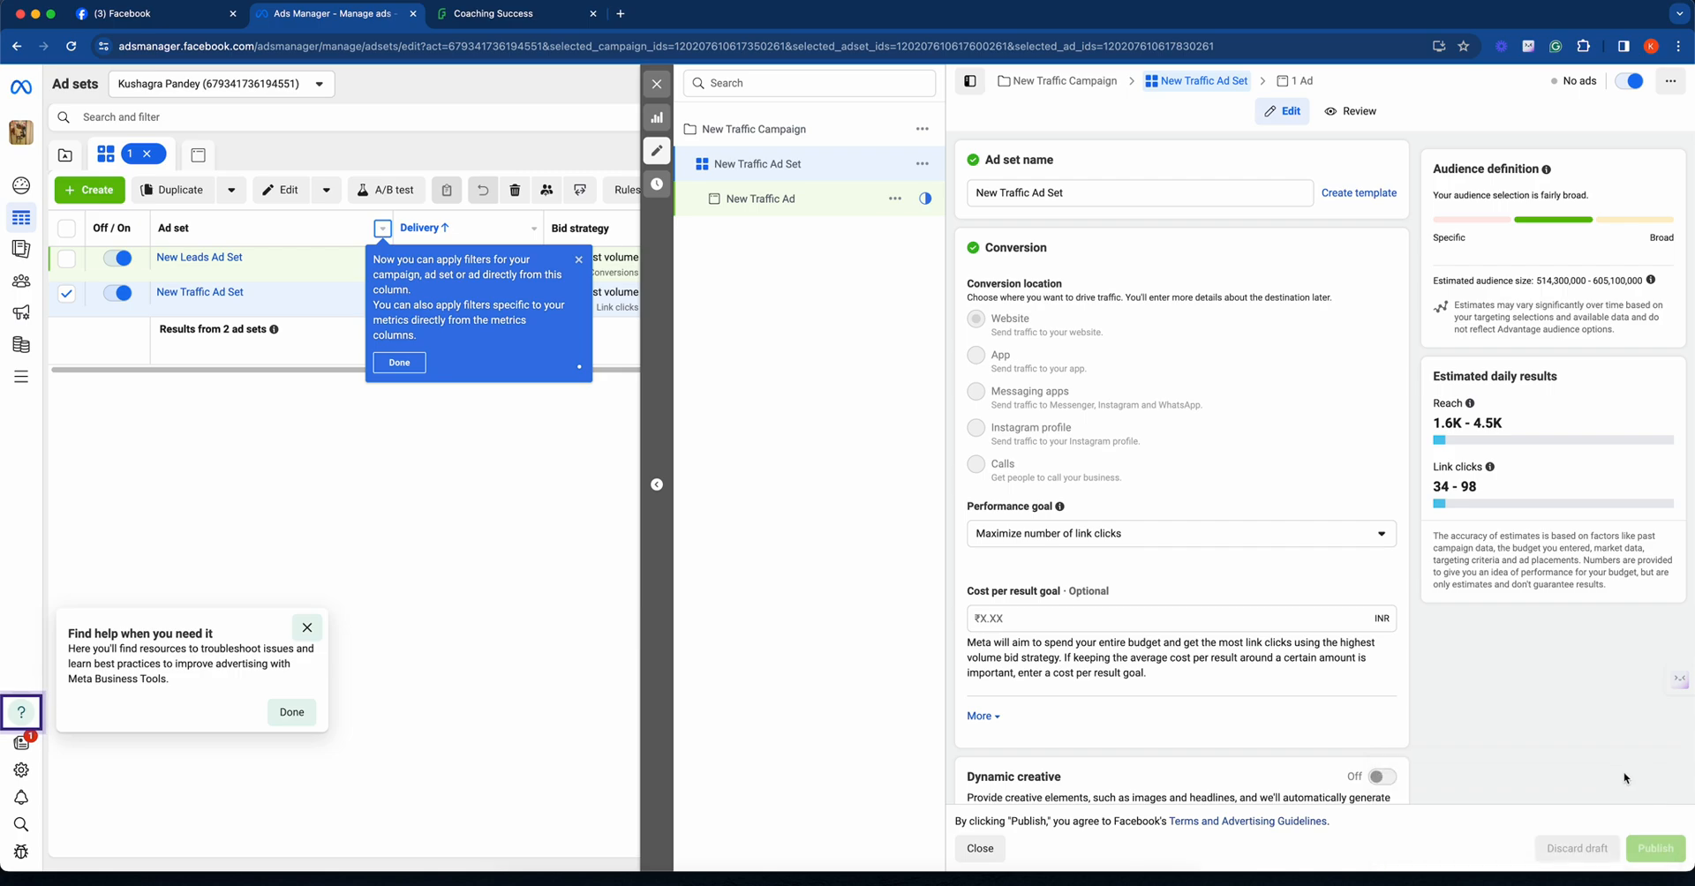
{"action": "left_click", "coordinate": [657, 84]}
{"action": "left_click", "coordinate": [578, 260]}
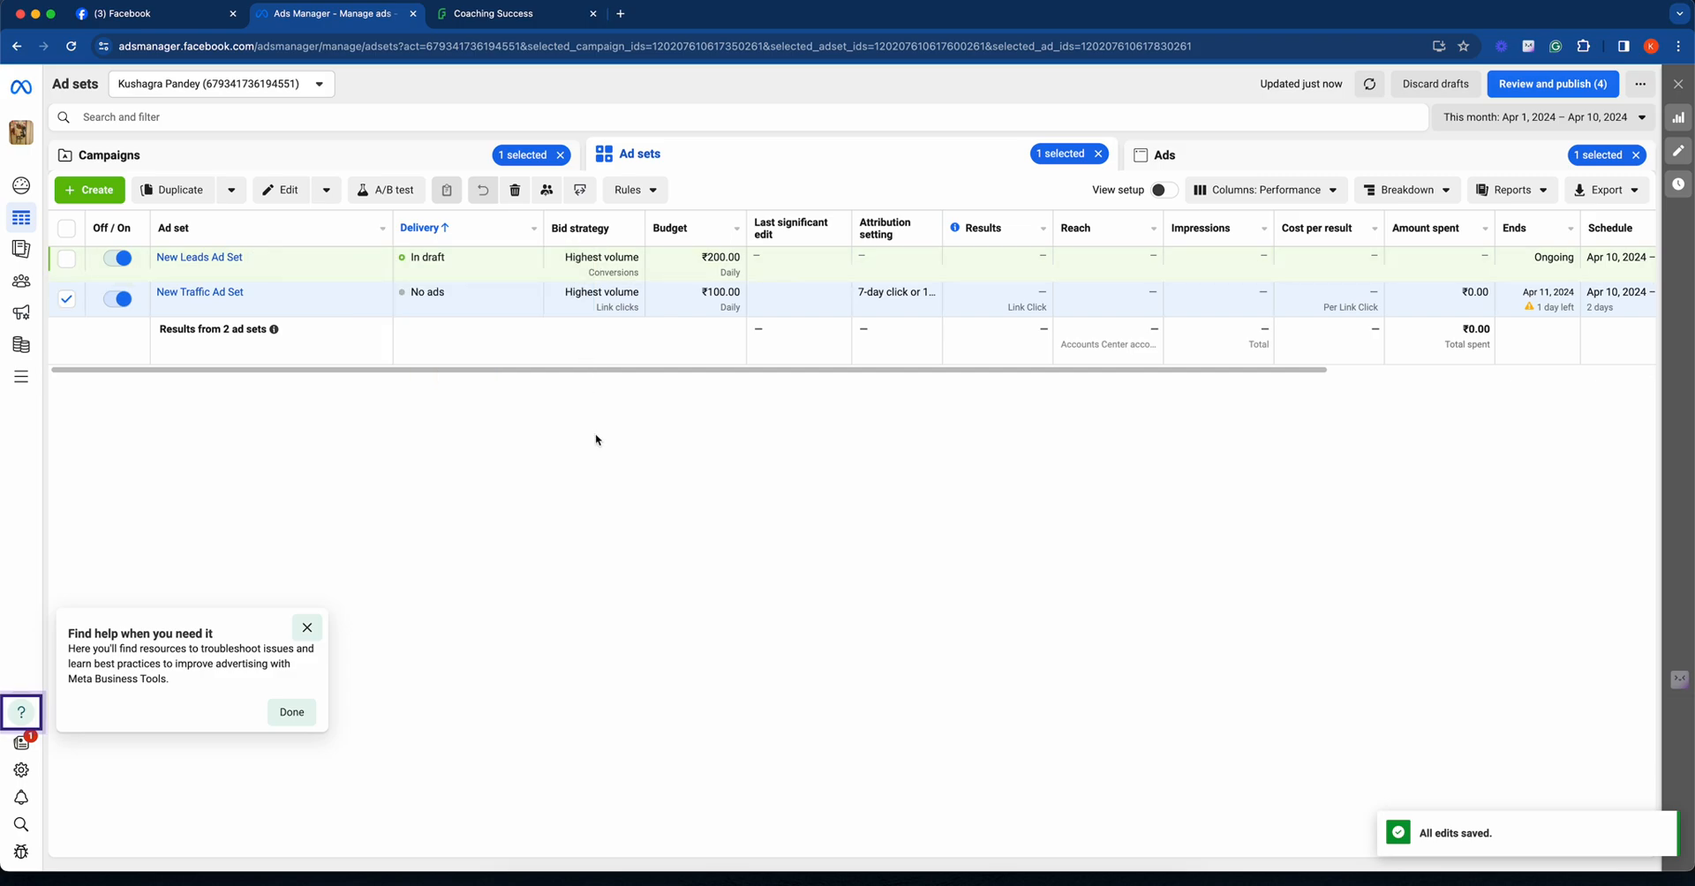
- Reload the ad sets list, view the ads in New Traffic Ad Set and reload the page again
{"action": "left_click", "coordinate": [71, 47]}
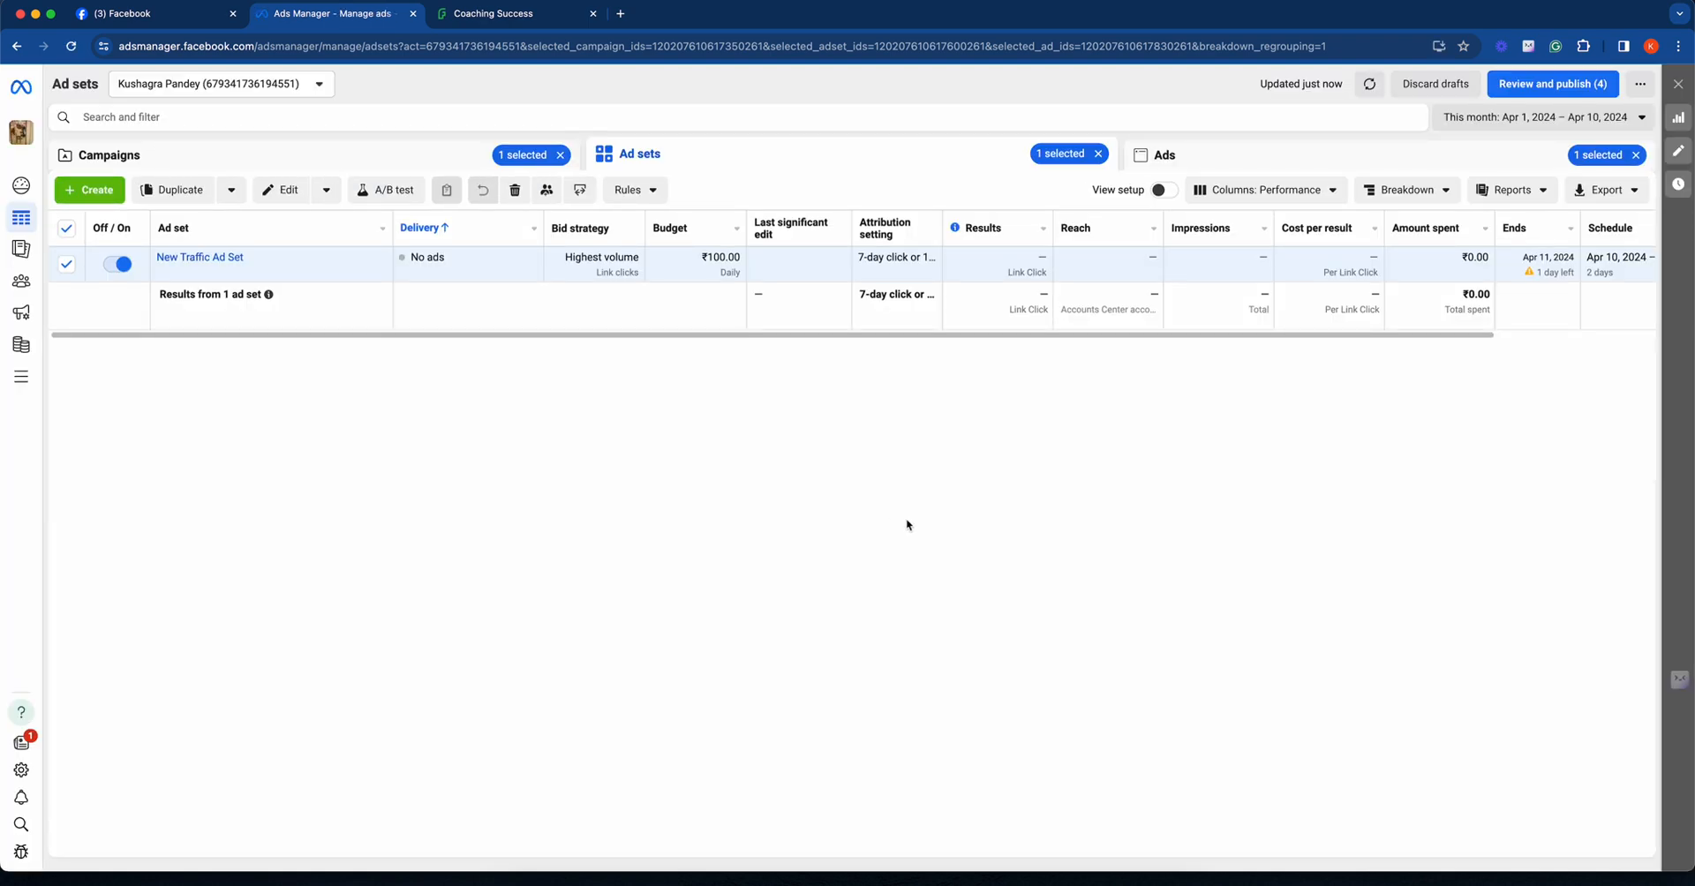
{"action": "left_click", "coordinate": [217, 257]}
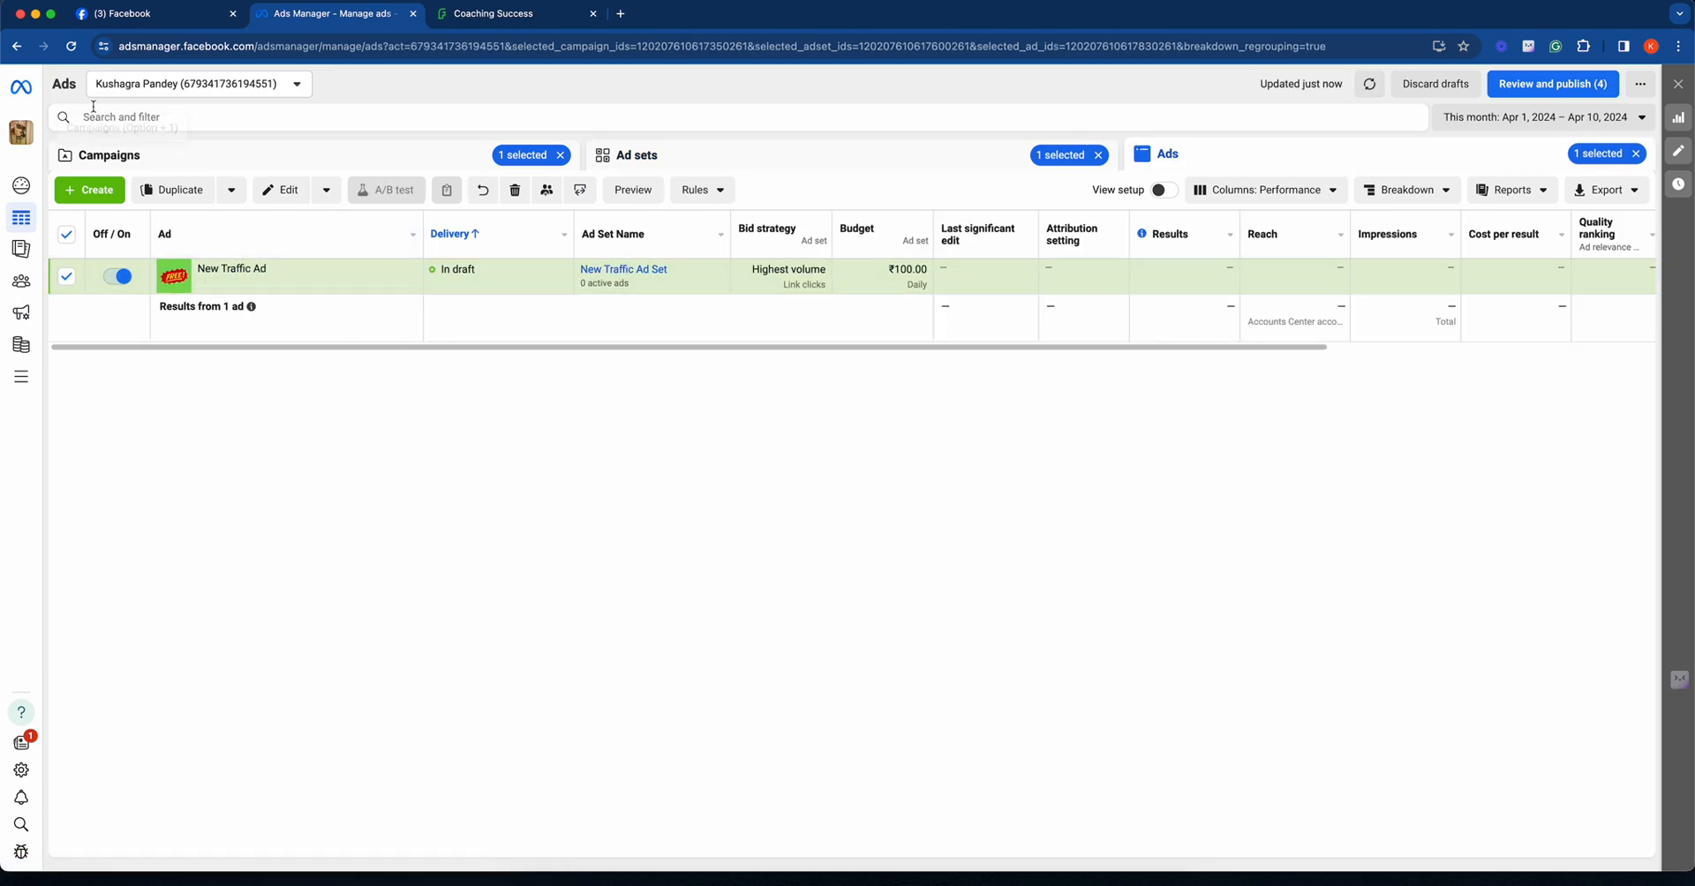
{"action": "left_click", "coordinate": [71, 46]}
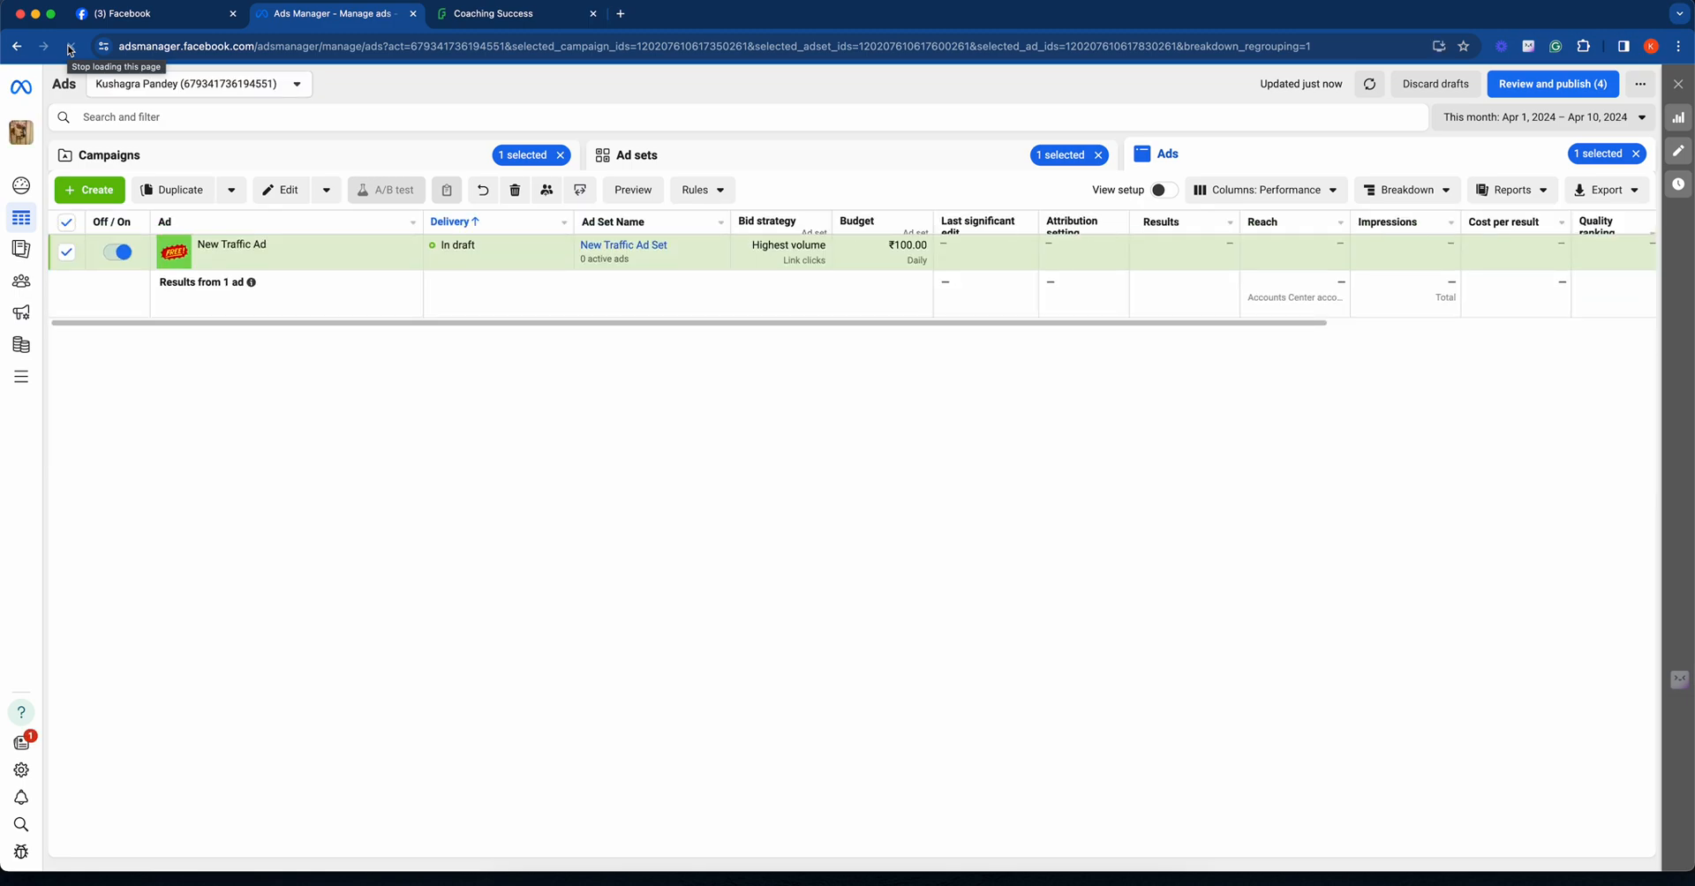
- Return to the campaigns, clear the selection, and go through New Traffic Campaign and its ad set to open New Traffic Ad for editing
{"action": "left_click", "coordinate": [177, 152]}
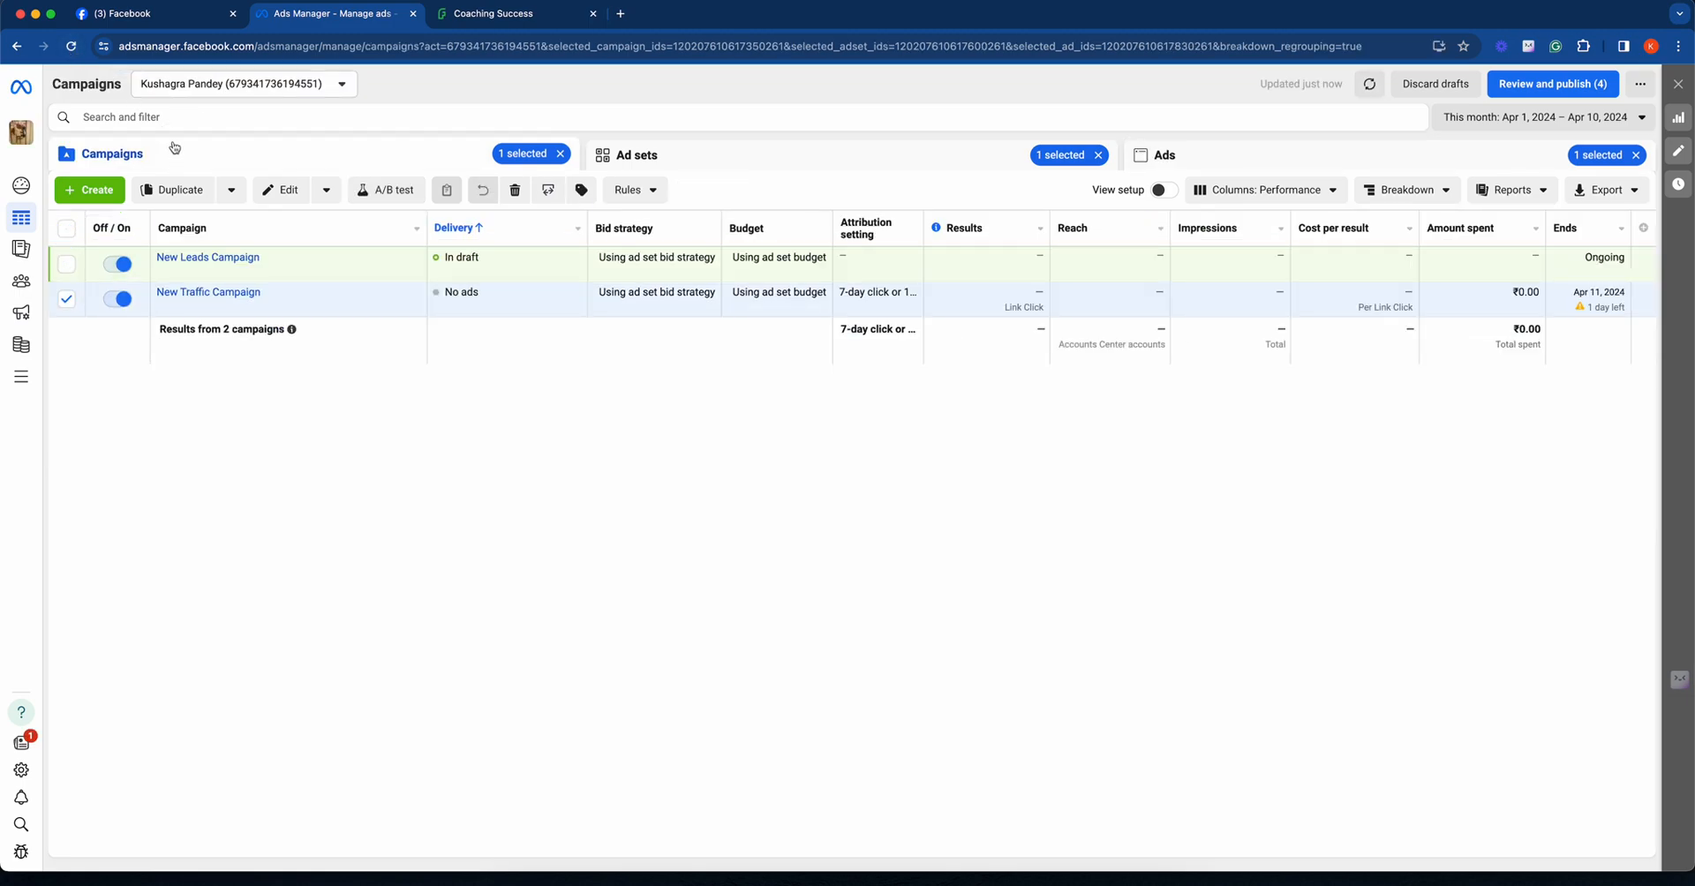
{"action": "left_click", "coordinate": [561, 155]}
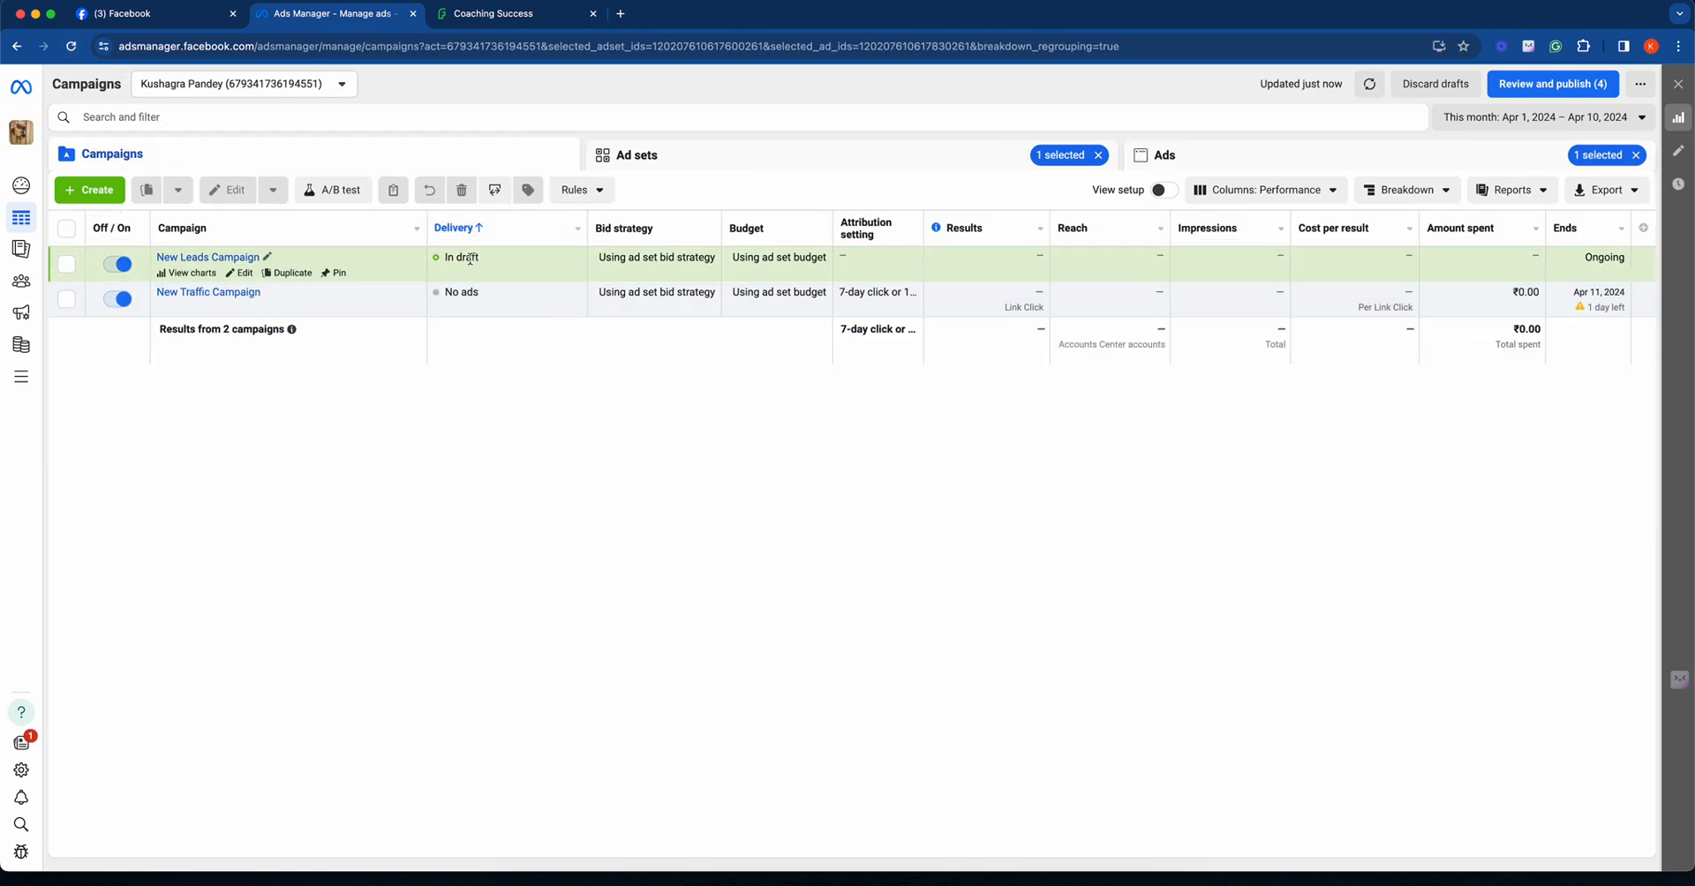
{"action": "left_click", "coordinate": [225, 292]}
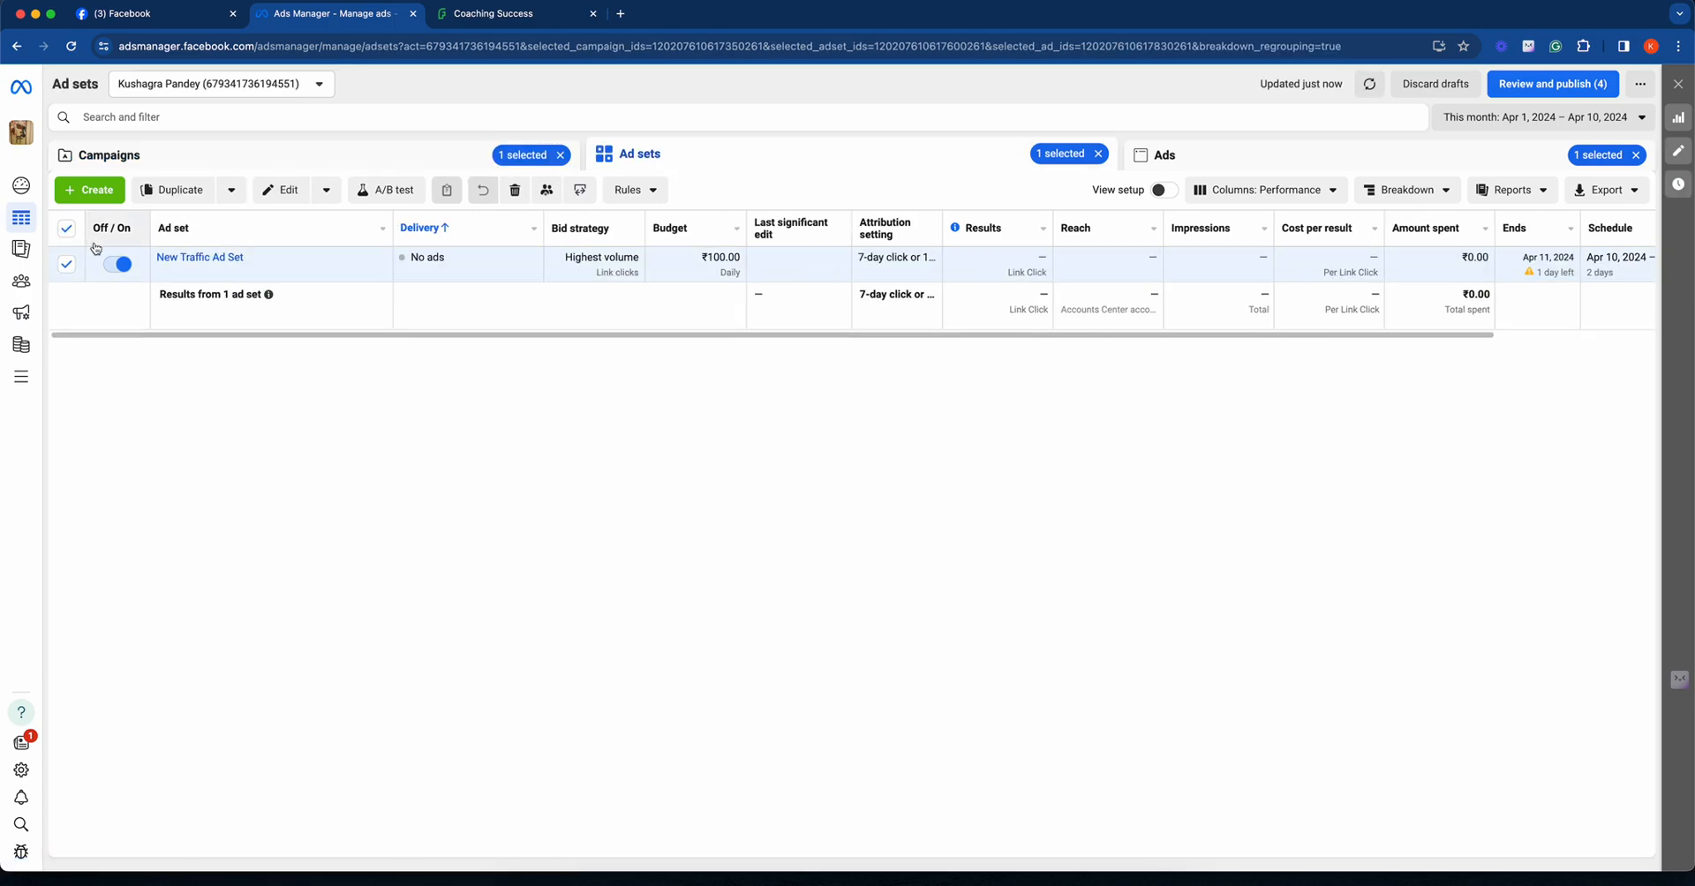
{"action": "left_click", "coordinate": [201, 258]}
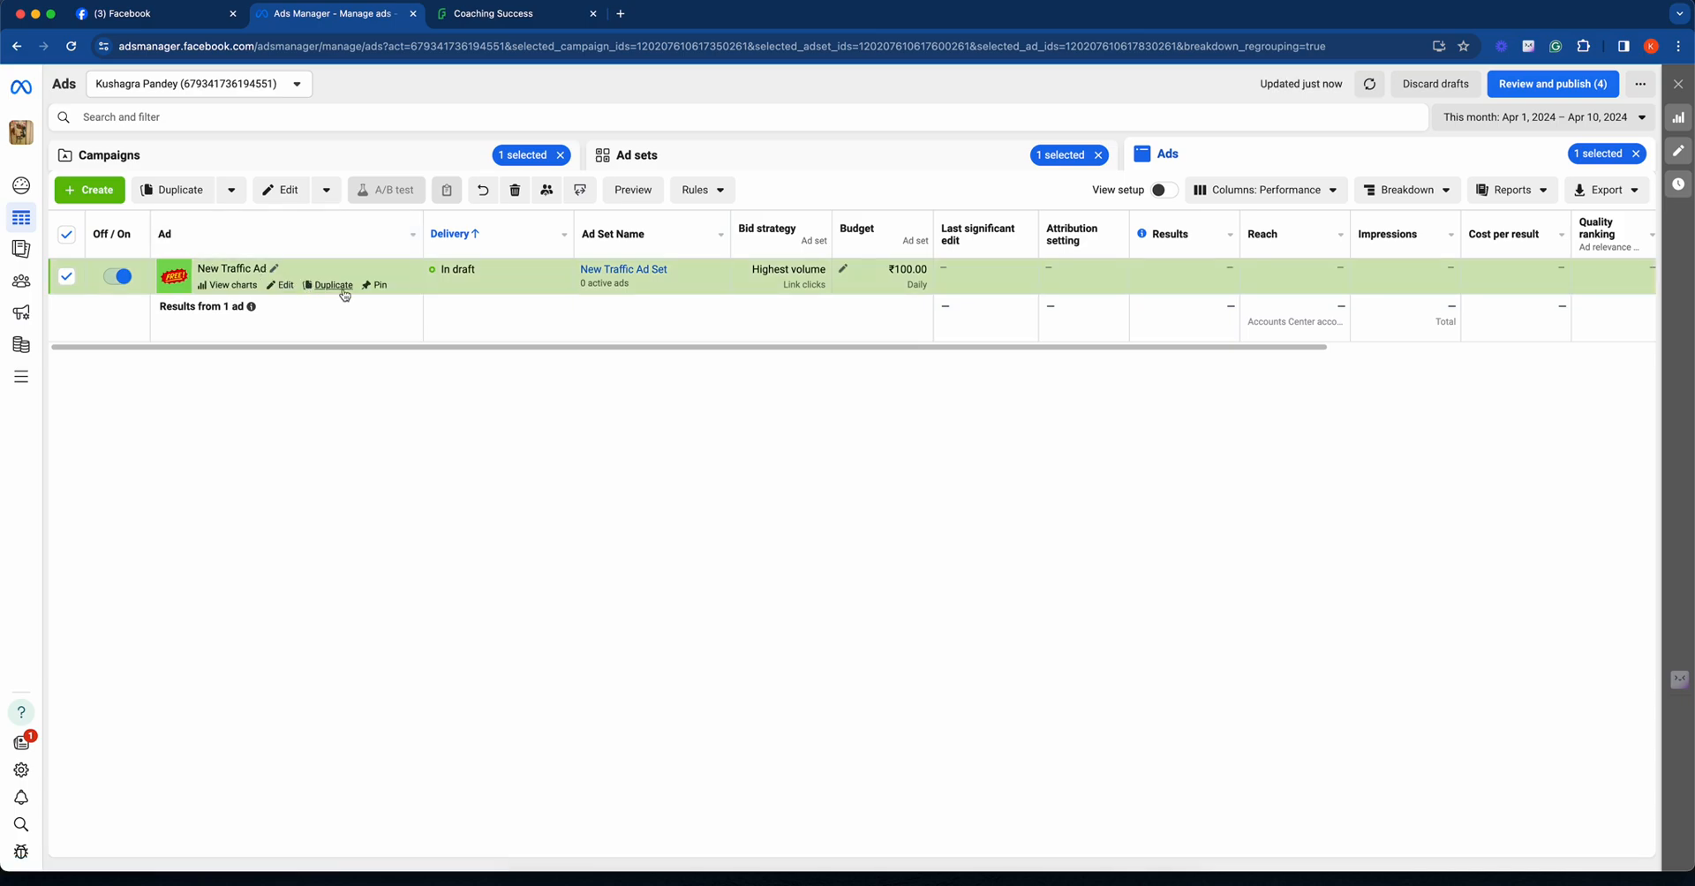
{"action": "left_click", "coordinate": [281, 285]}
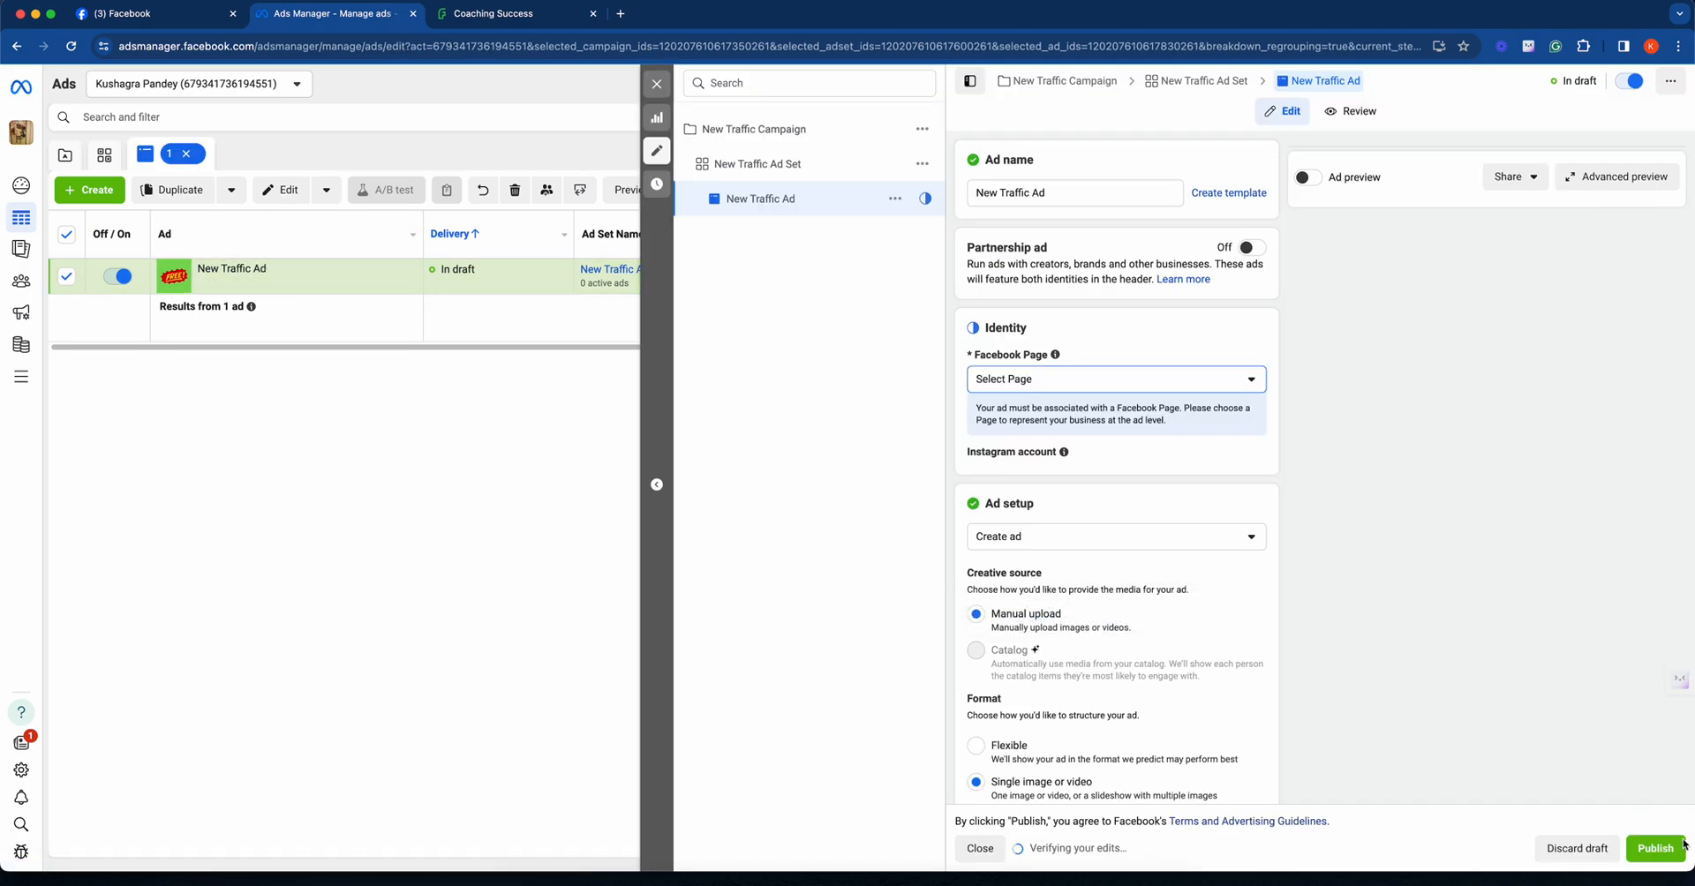
- Try to publish New Traffic Ad, dismiss the error notification, and choose the personal Page as the ad's Facebook Page
{"action": "left_click", "coordinate": [1672, 850]}
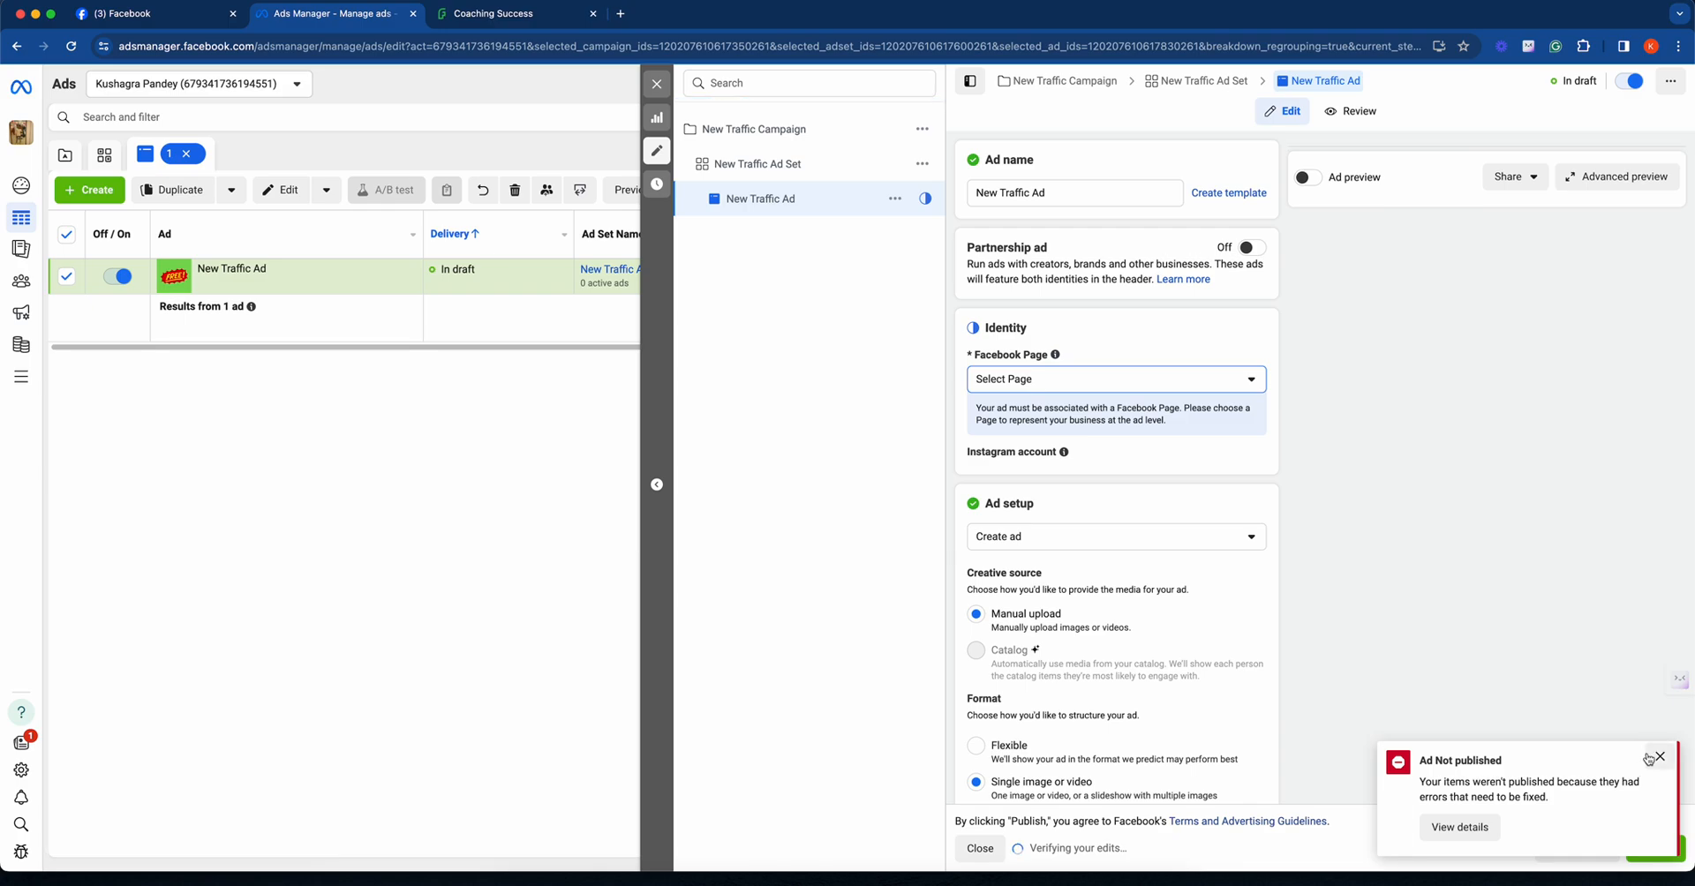
{"action": "left_click", "coordinate": [1658, 756]}
{"action": "left_click", "coordinate": [1038, 381]}
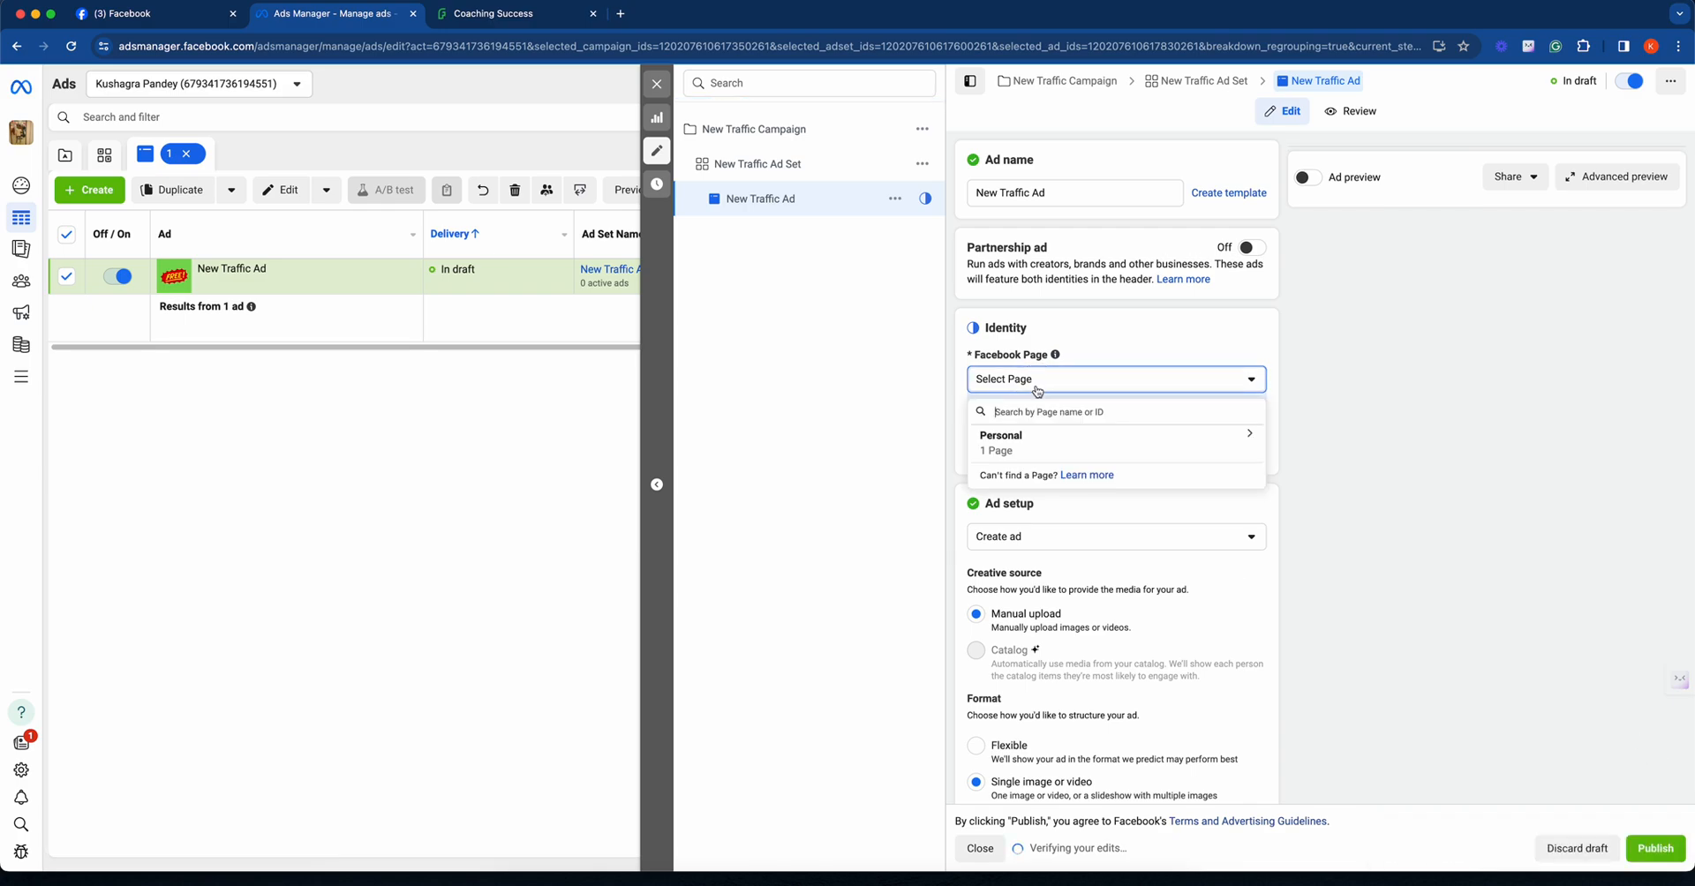
{"action": "left_click", "coordinate": [1043, 440]}
{"action": "left_click", "coordinate": [1072, 488]}
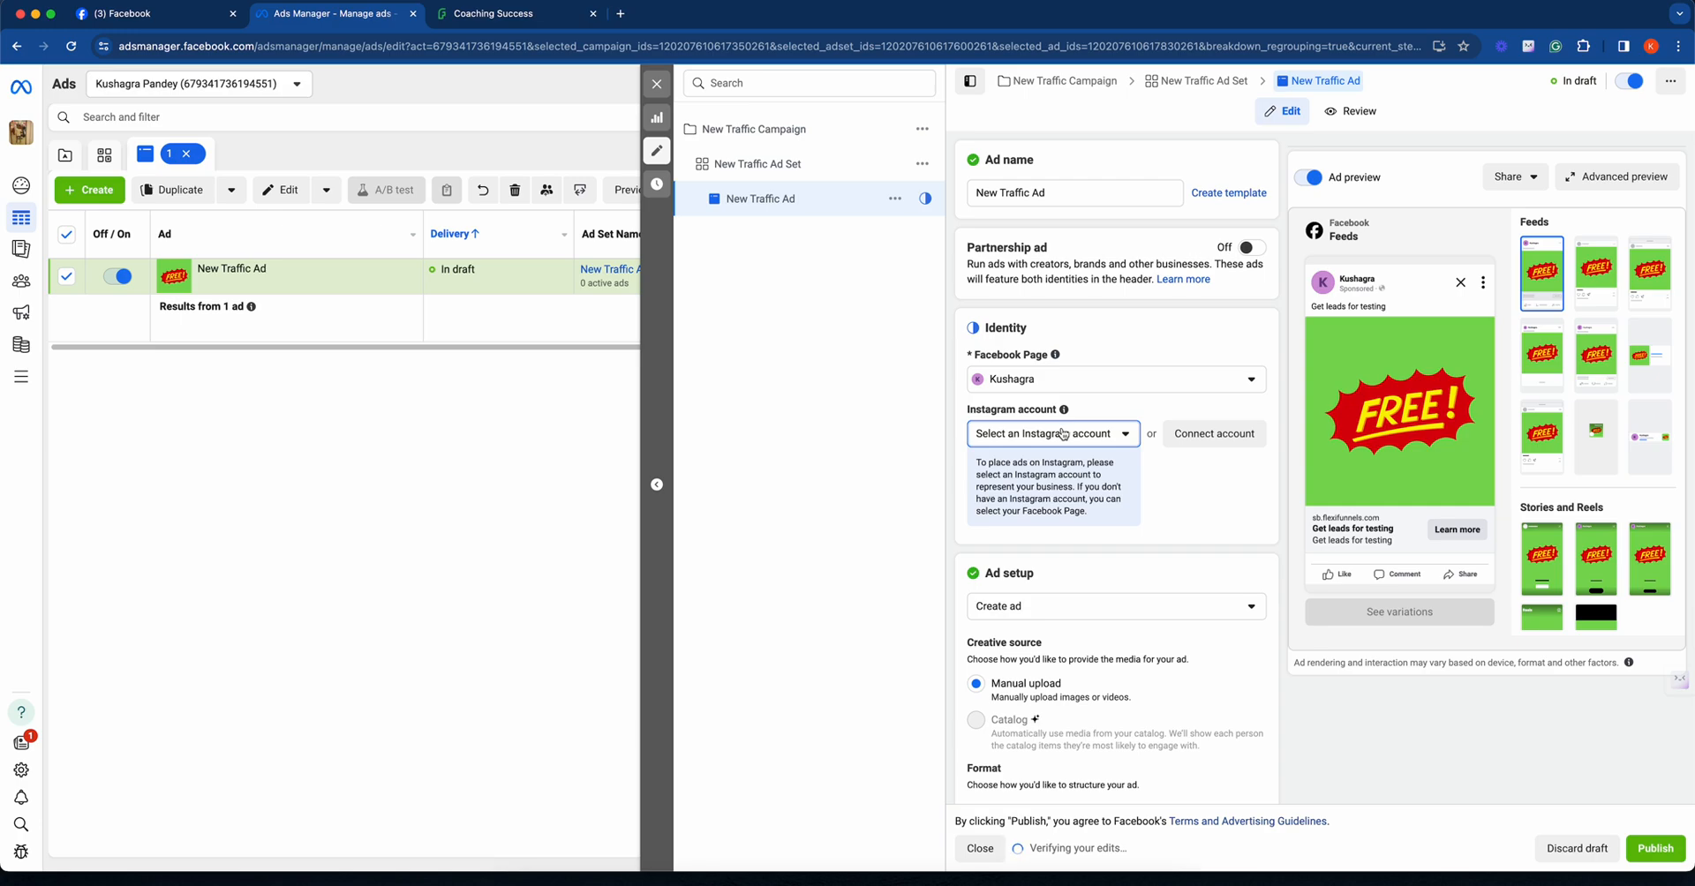
- Try to choose an option for New Traffic Ad's Instagram account in the Identity settings
{"action": "left_click", "coordinate": [1063, 434]}
{"action": "left_click", "coordinate": [1060, 487]}
{"action": "left_click", "coordinate": [1060, 437]}
{"action": "left_click", "coordinate": [1062, 494]}
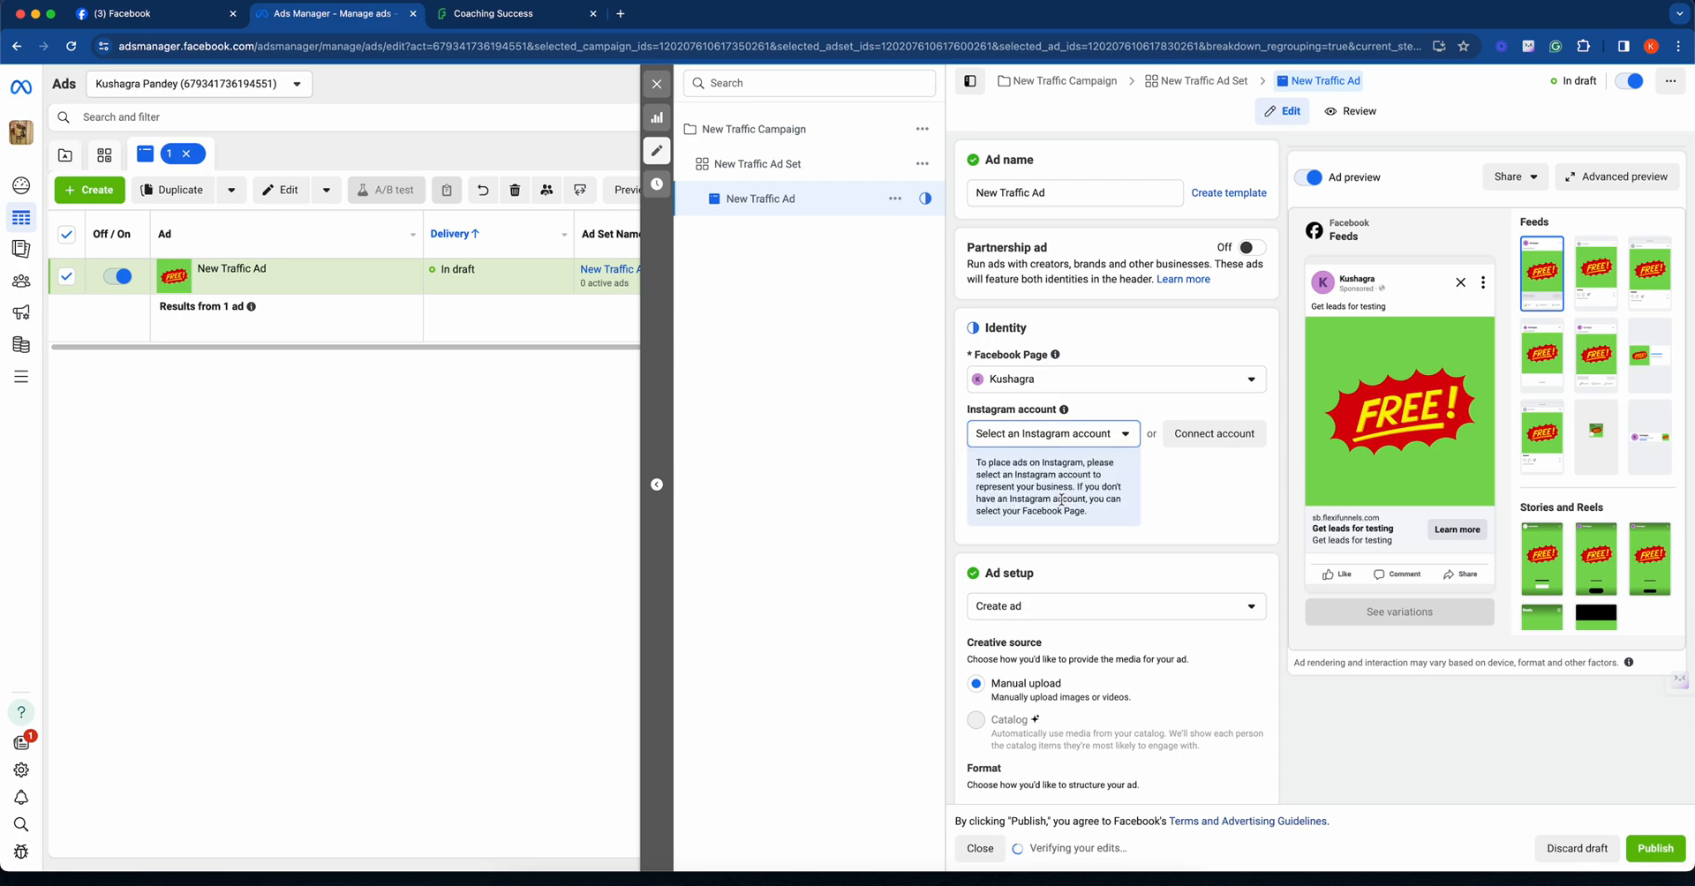
{"action": "left_click", "coordinate": [1038, 437]}
{"action": "left_click", "coordinate": [1063, 495]}
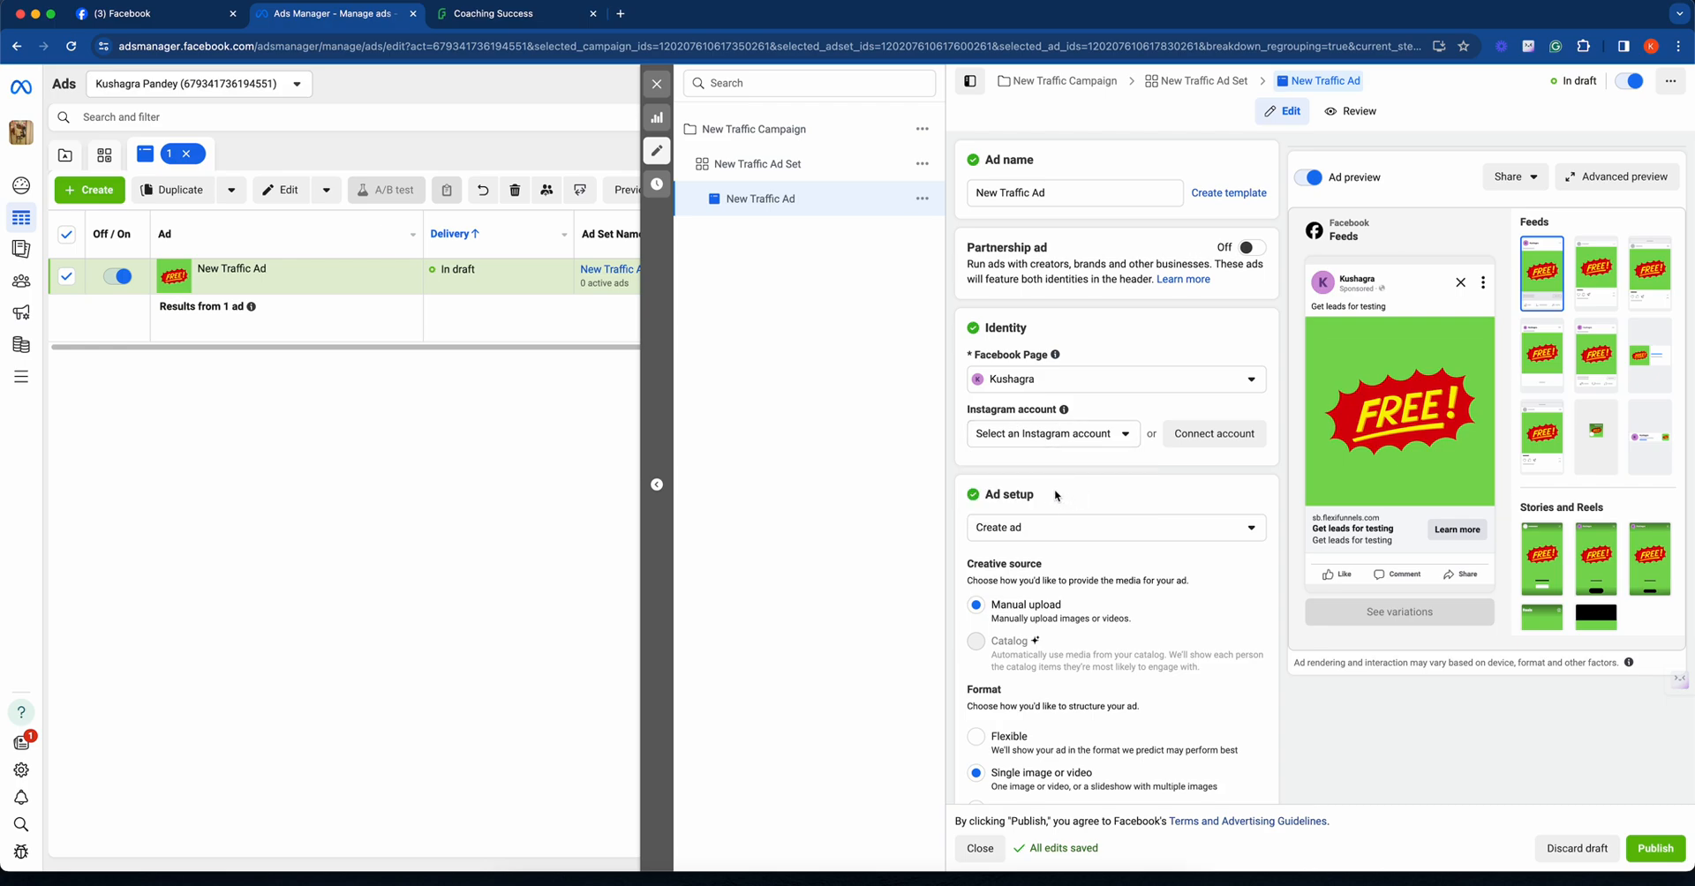
- Go through the remaining ad settings and publish New Traffic Ad, then dismiss the notification and close the editor
{"action": "scroll", "coordinate": [1165, 530], "scroll_direction": "down", "scroll_amount": 5}
{"action": "scroll", "coordinate": [1169, 525], "scroll_direction": "down", "scroll_amount": 8}
{"action": "scroll", "coordinate": [1173, 523], "scroll_direction": "down", "scroll_amount": 10}
{"action": "scroll", "coordinate": [1264, 581], "scroll_direction": "down", "scroll_amount": 10}
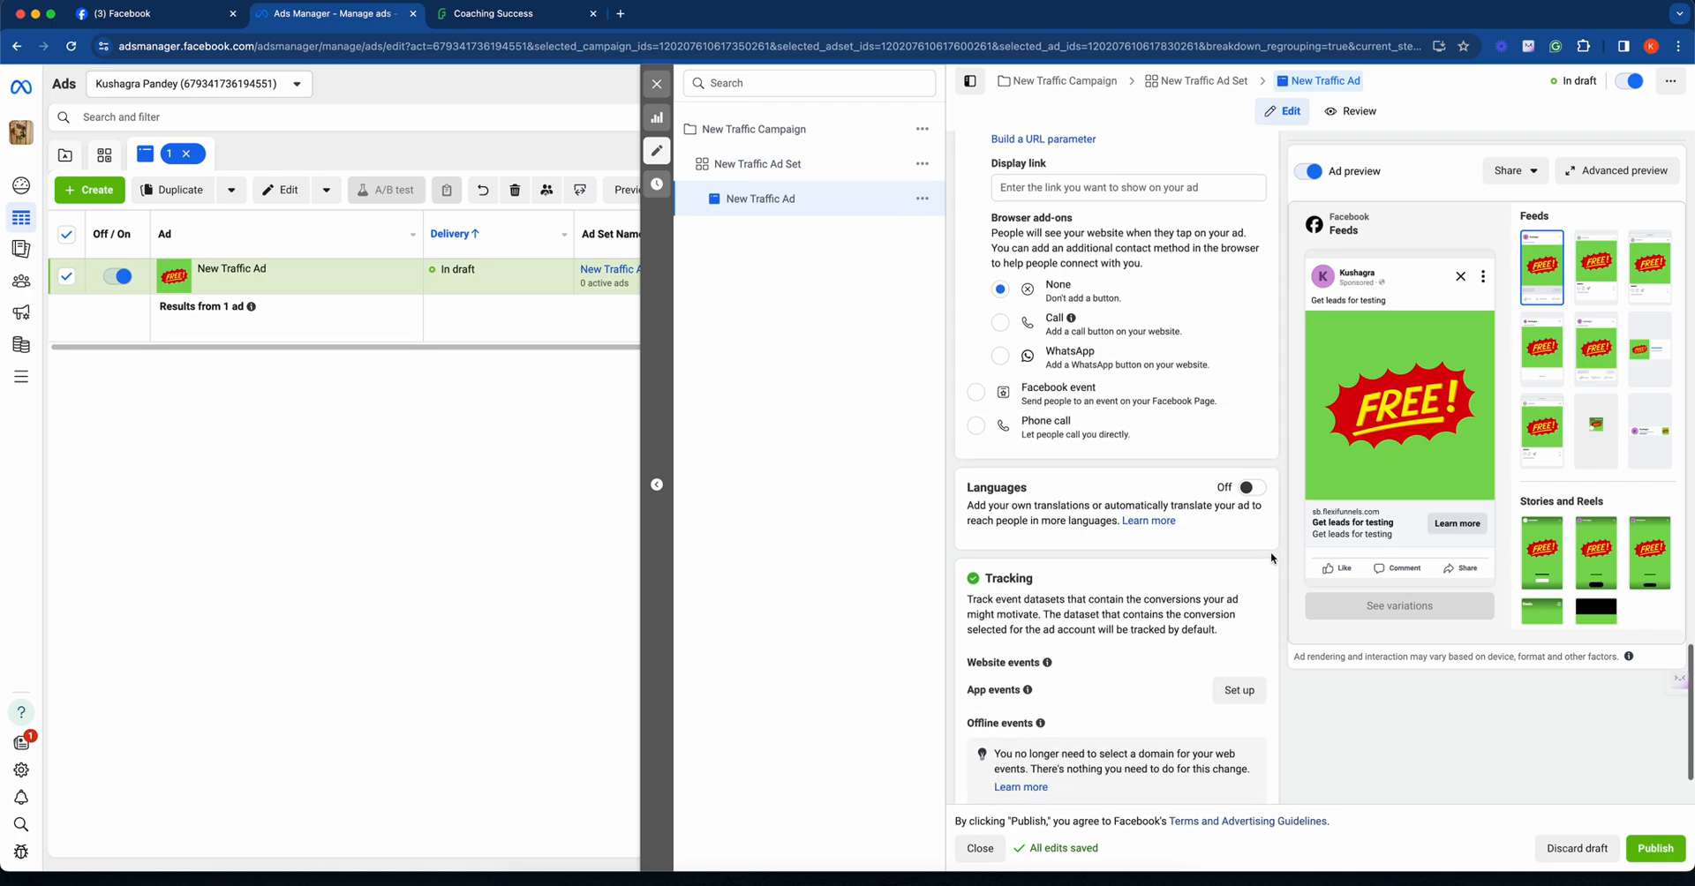
{"action": "scroll", "coordinate": [1269, 553], "scroll_direction": "down", "scroll_amount": 2}
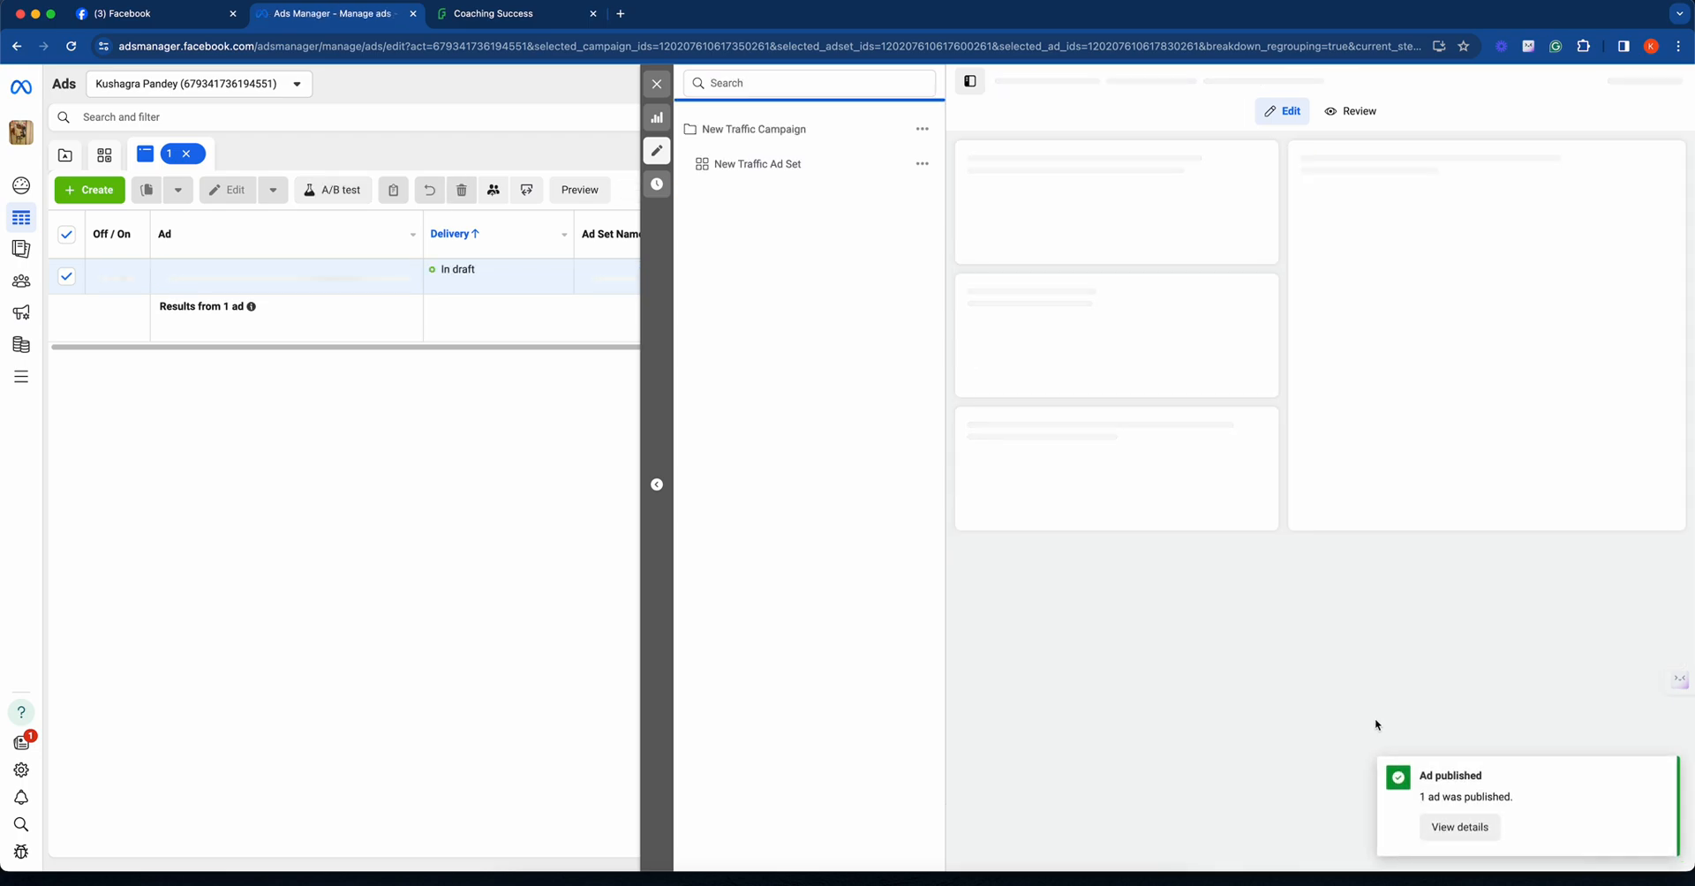
{"action": "left_click", "coordinate": [1660, 772]}
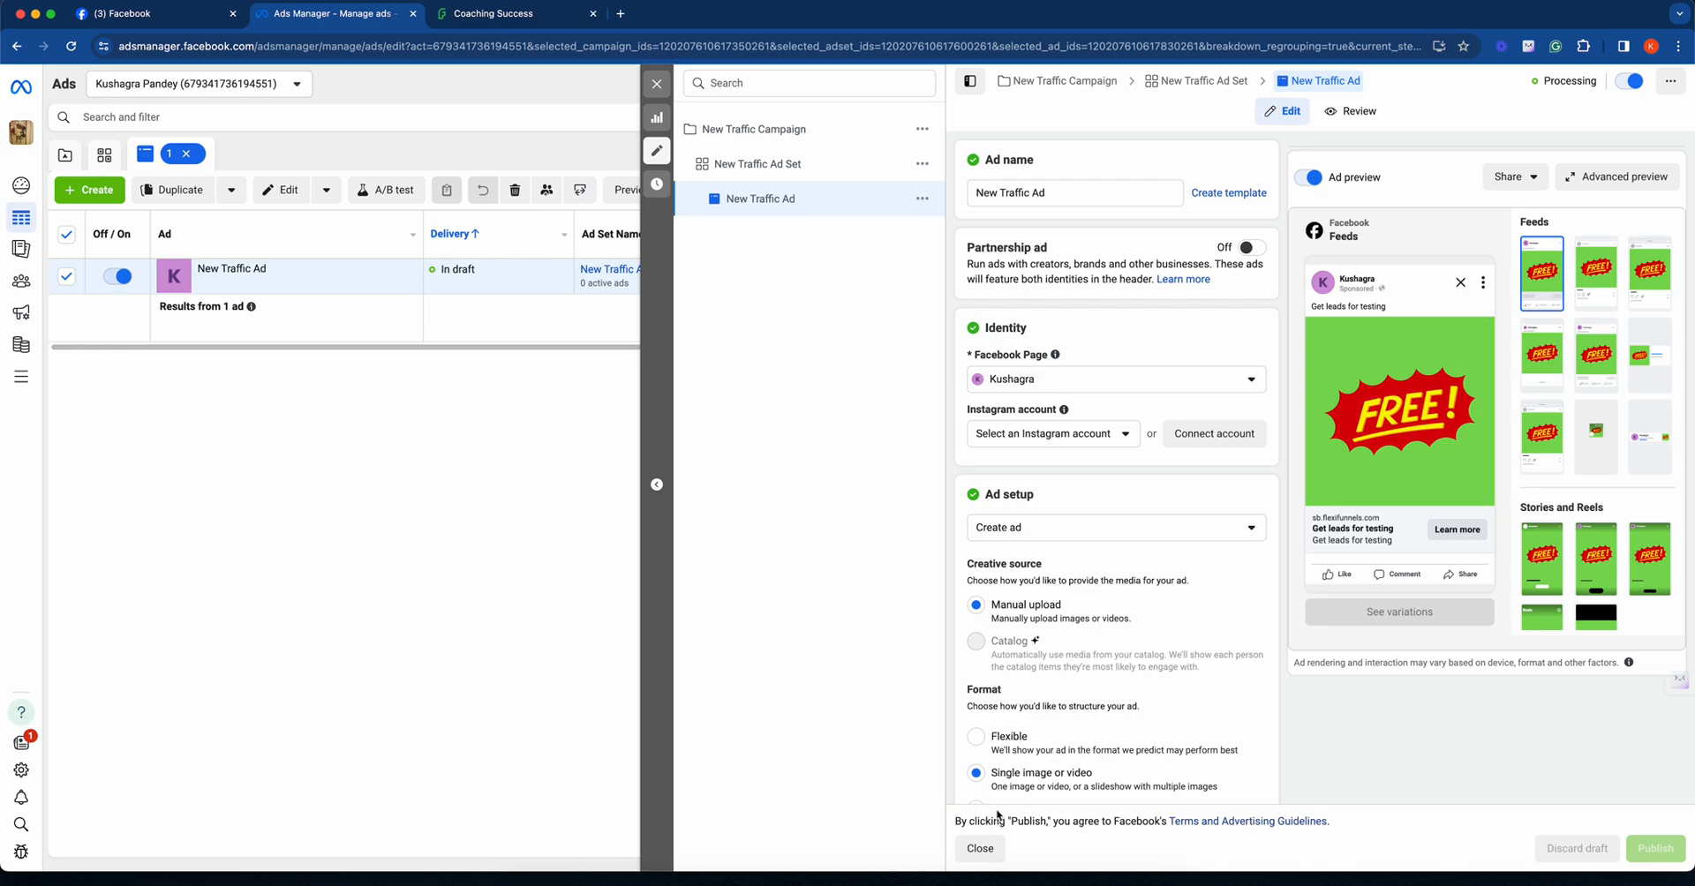
{"action": "left_click", "coordinate": [980, 848]}
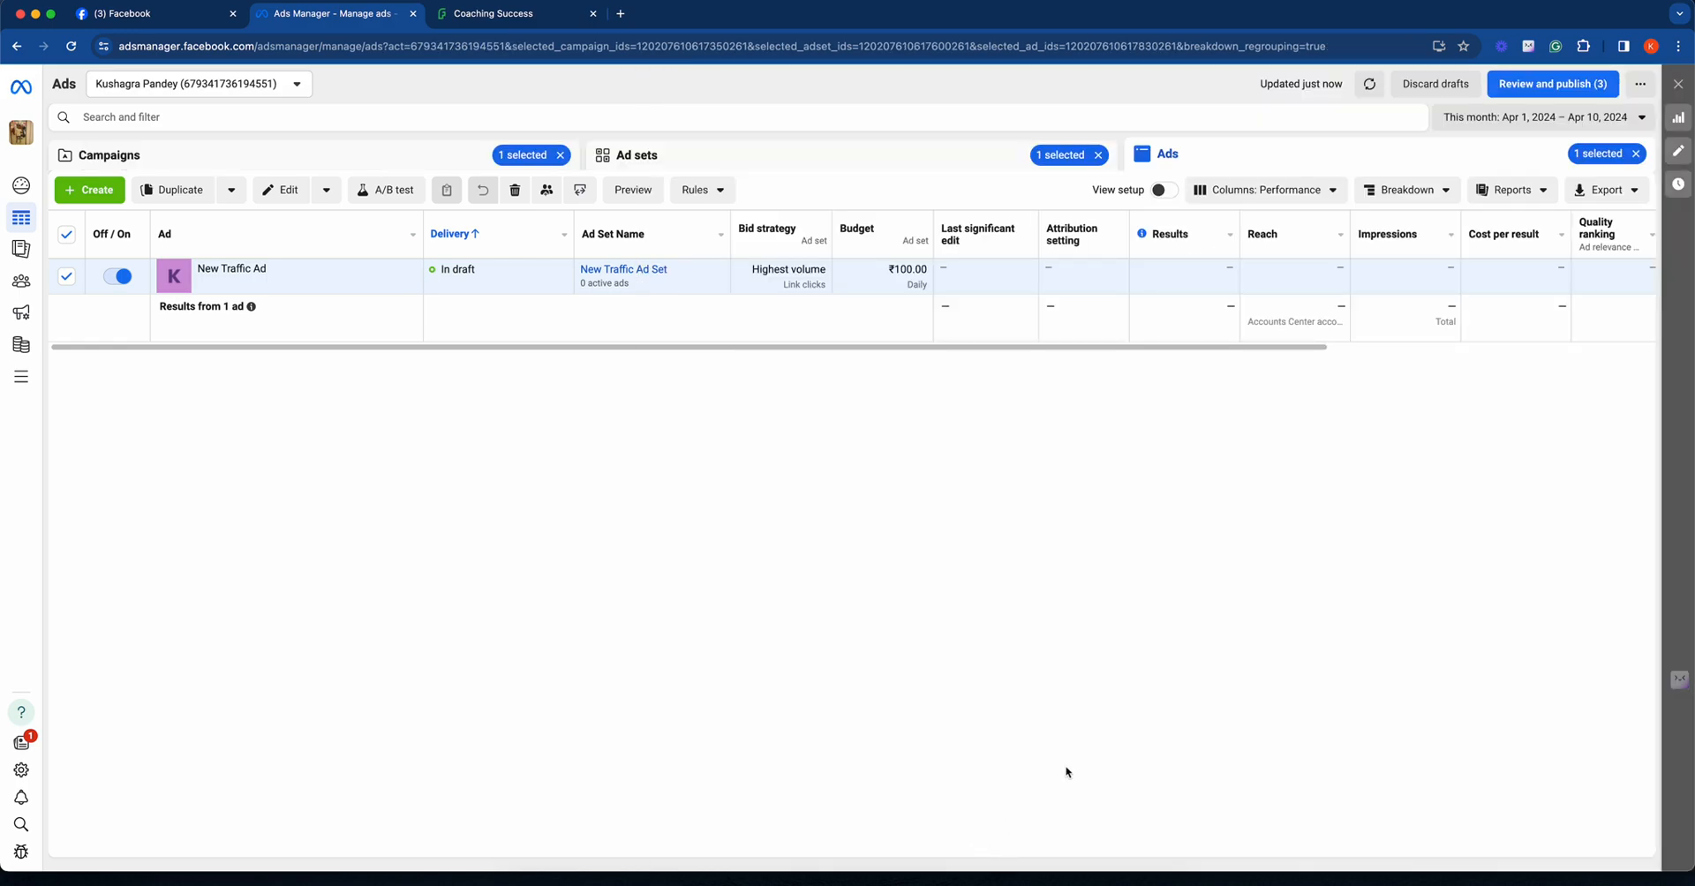
- Reload the ads list to check New Traffic Ad's delivery details, then return to the campaigns and clear the campaign selection
{"action": "left_click", "coordinate": [72, 45]}
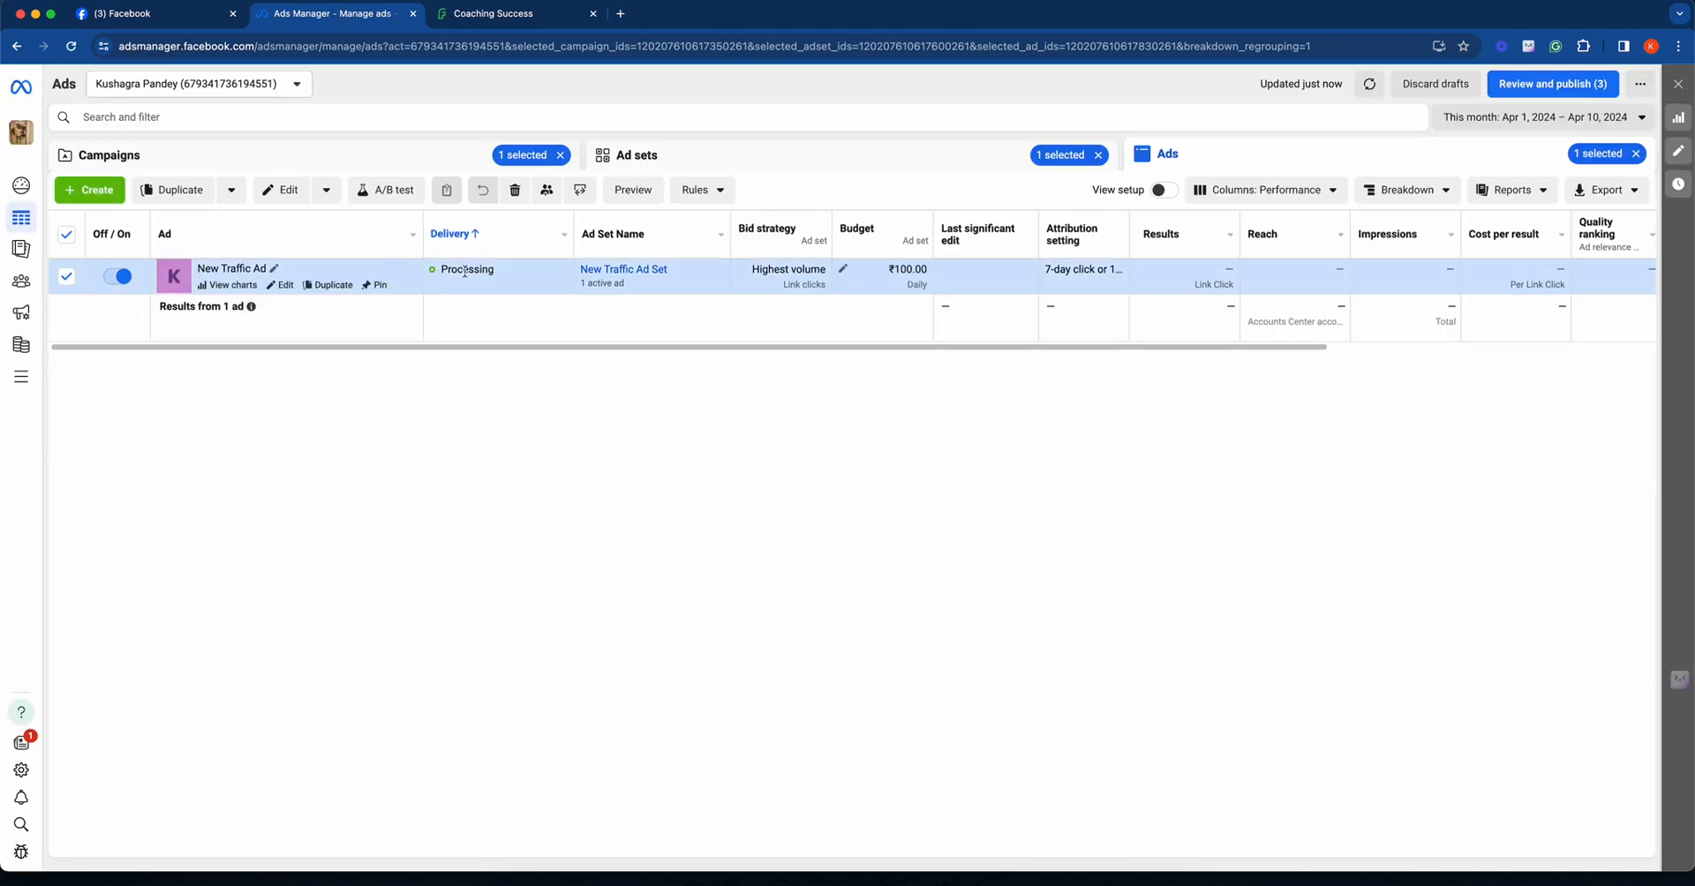
{"action": "mouse_move", "coordinate": [465, 272]}
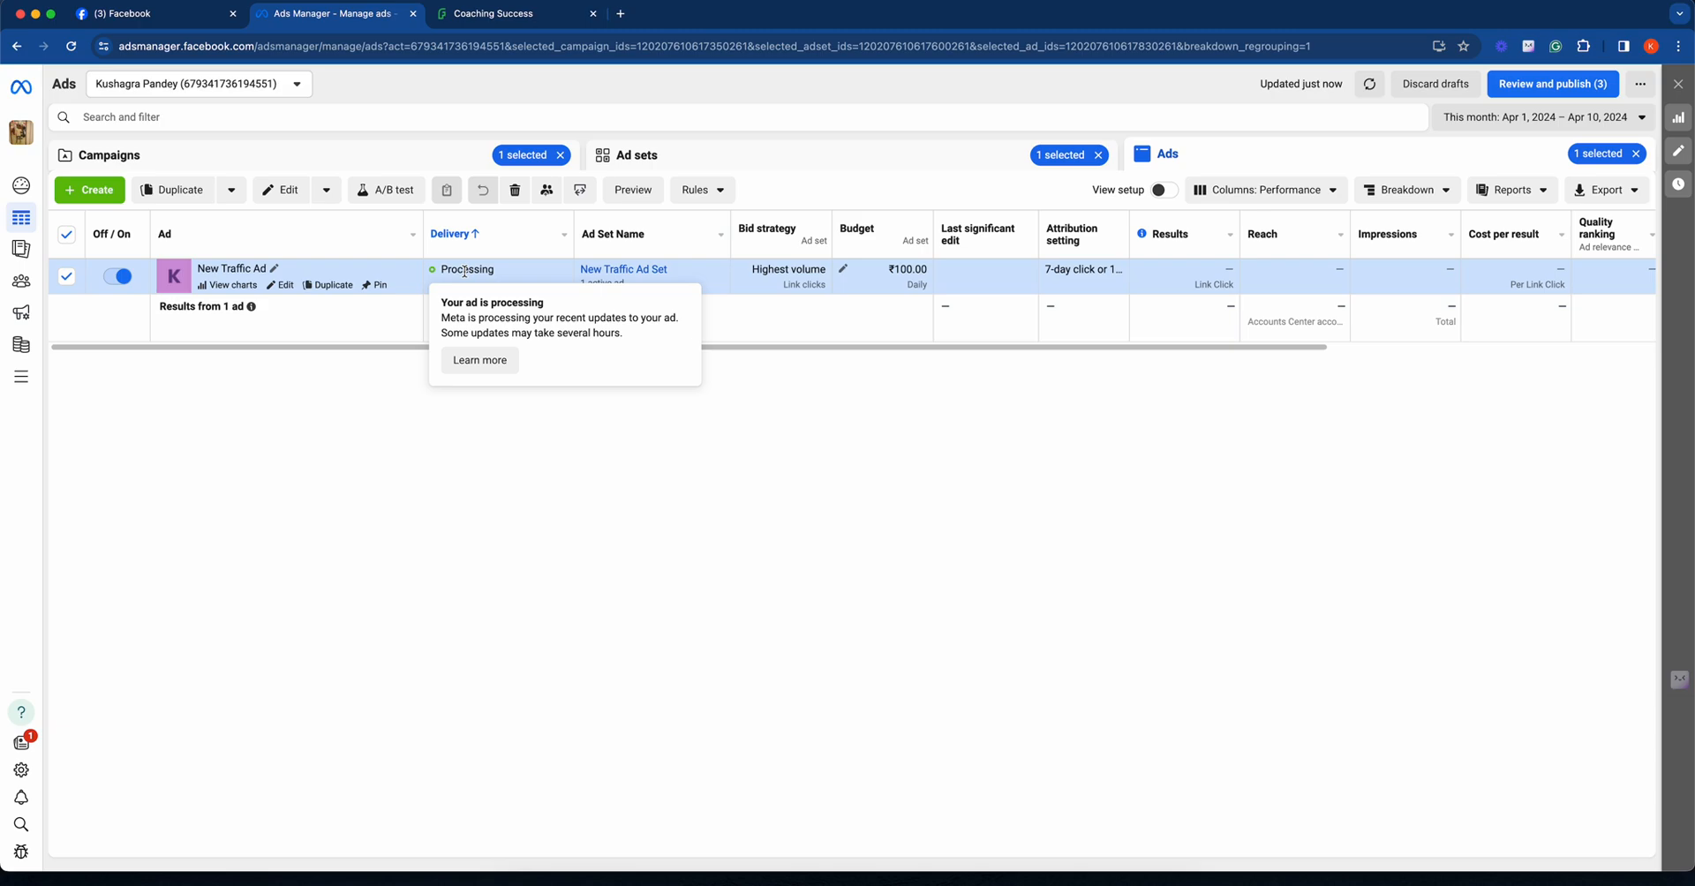
{"action": "left_click", "coordinate": [358, 157]}
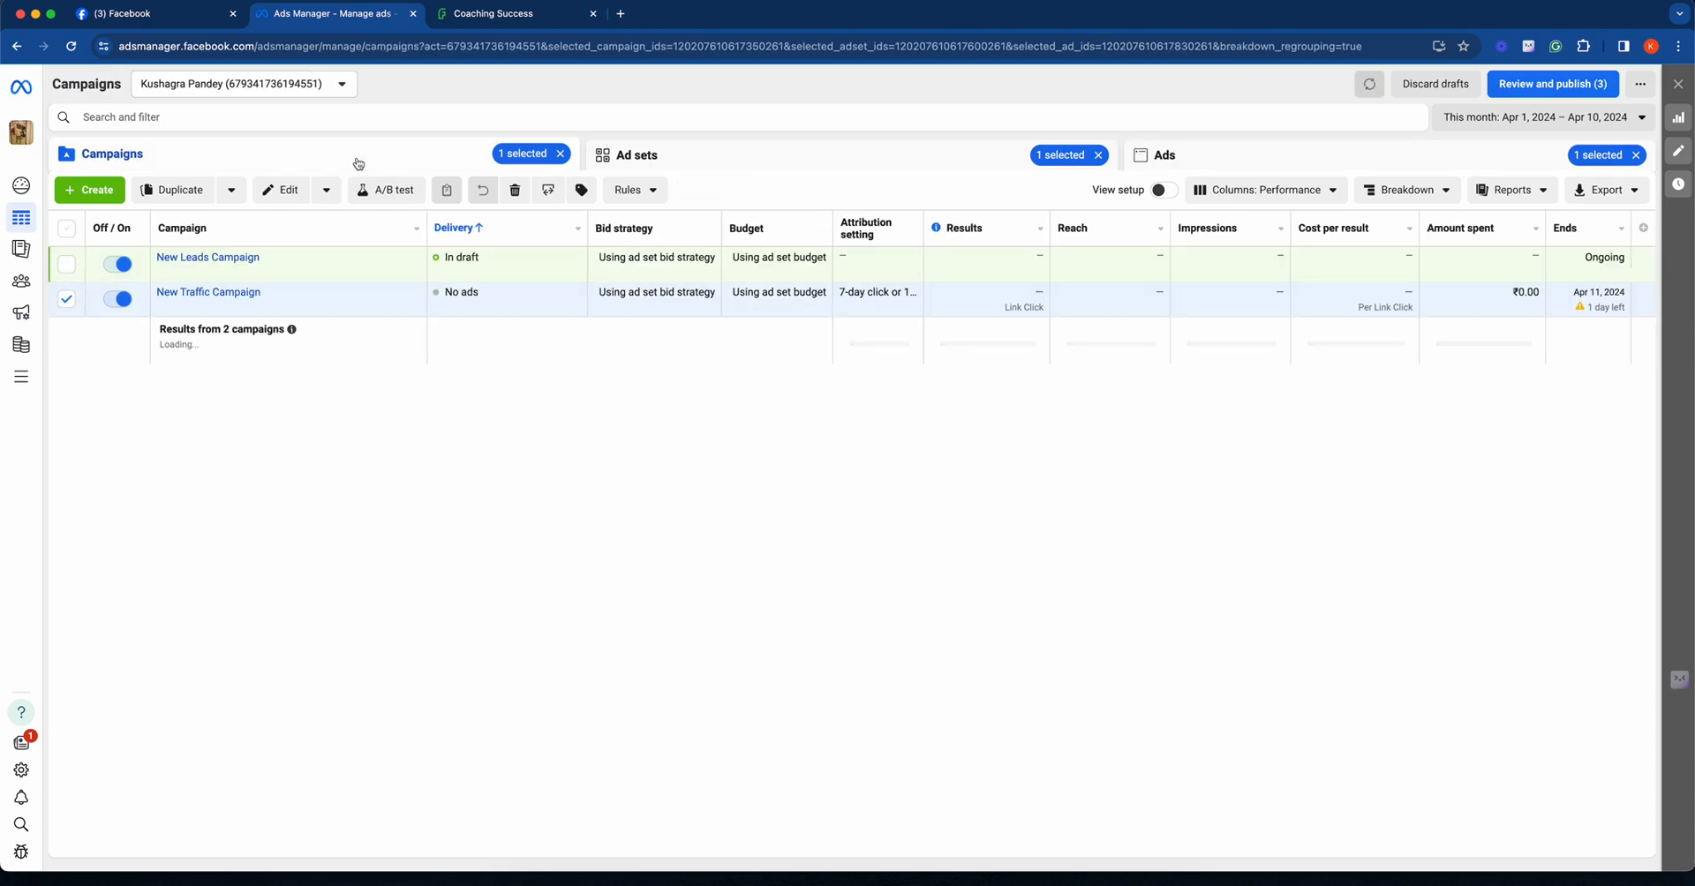
{"action": "left_click", "coordinate": [560, 155]}
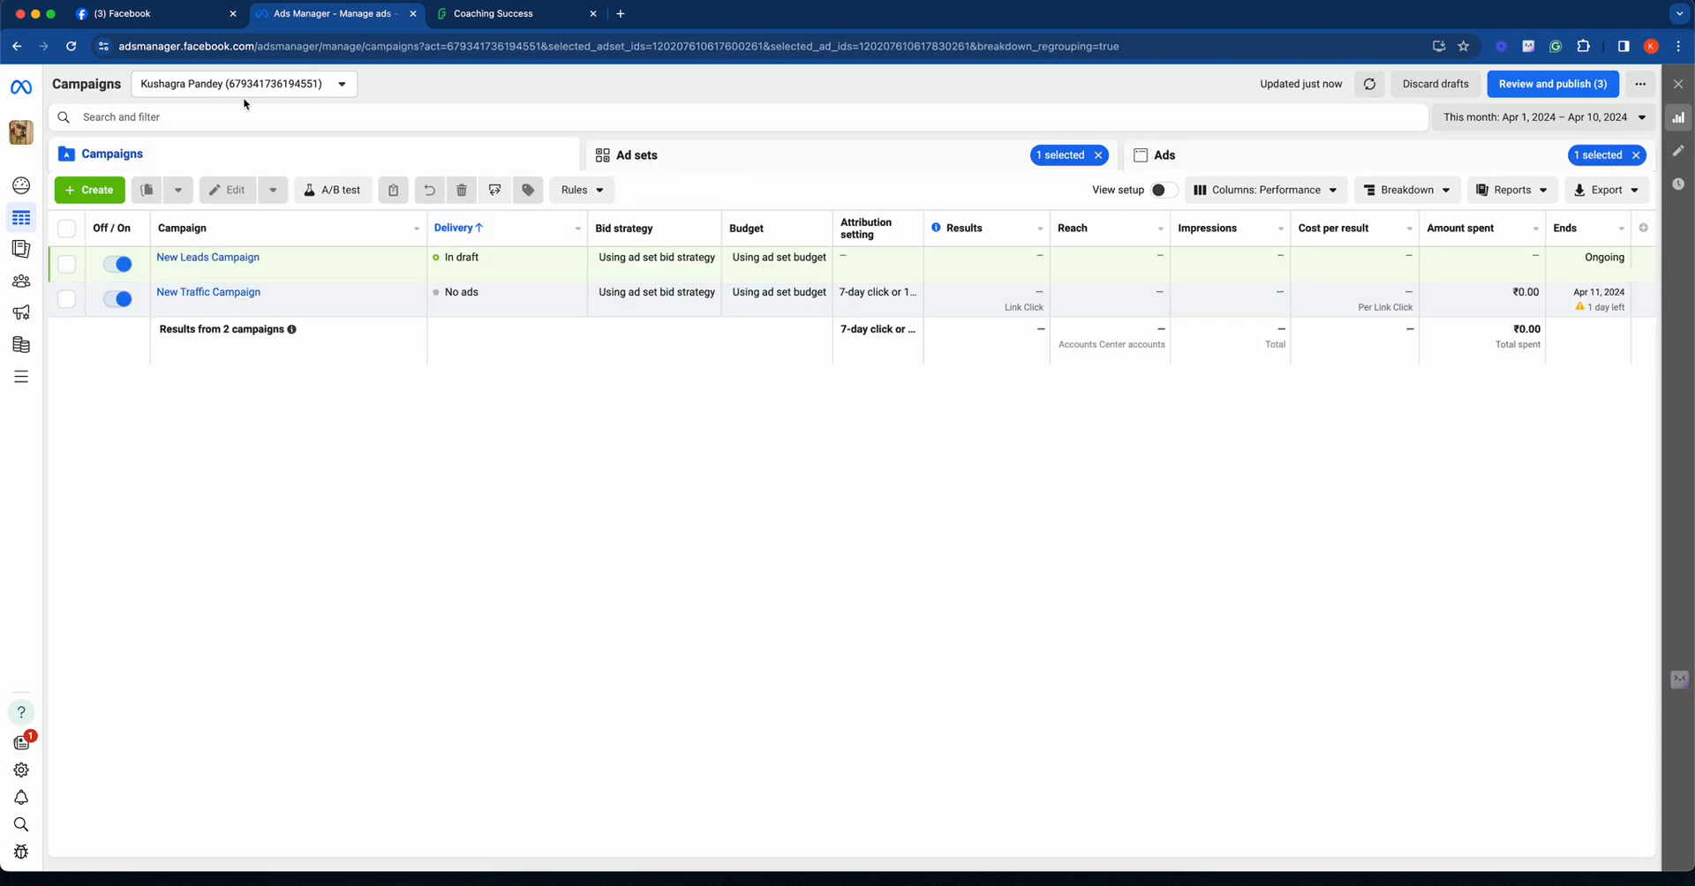
- Reload the campaigns list and go through New Traffic Campaign and New Traffic Ad Set to view its ad
{"action": "left_click", "coordinate": [77, 52]}
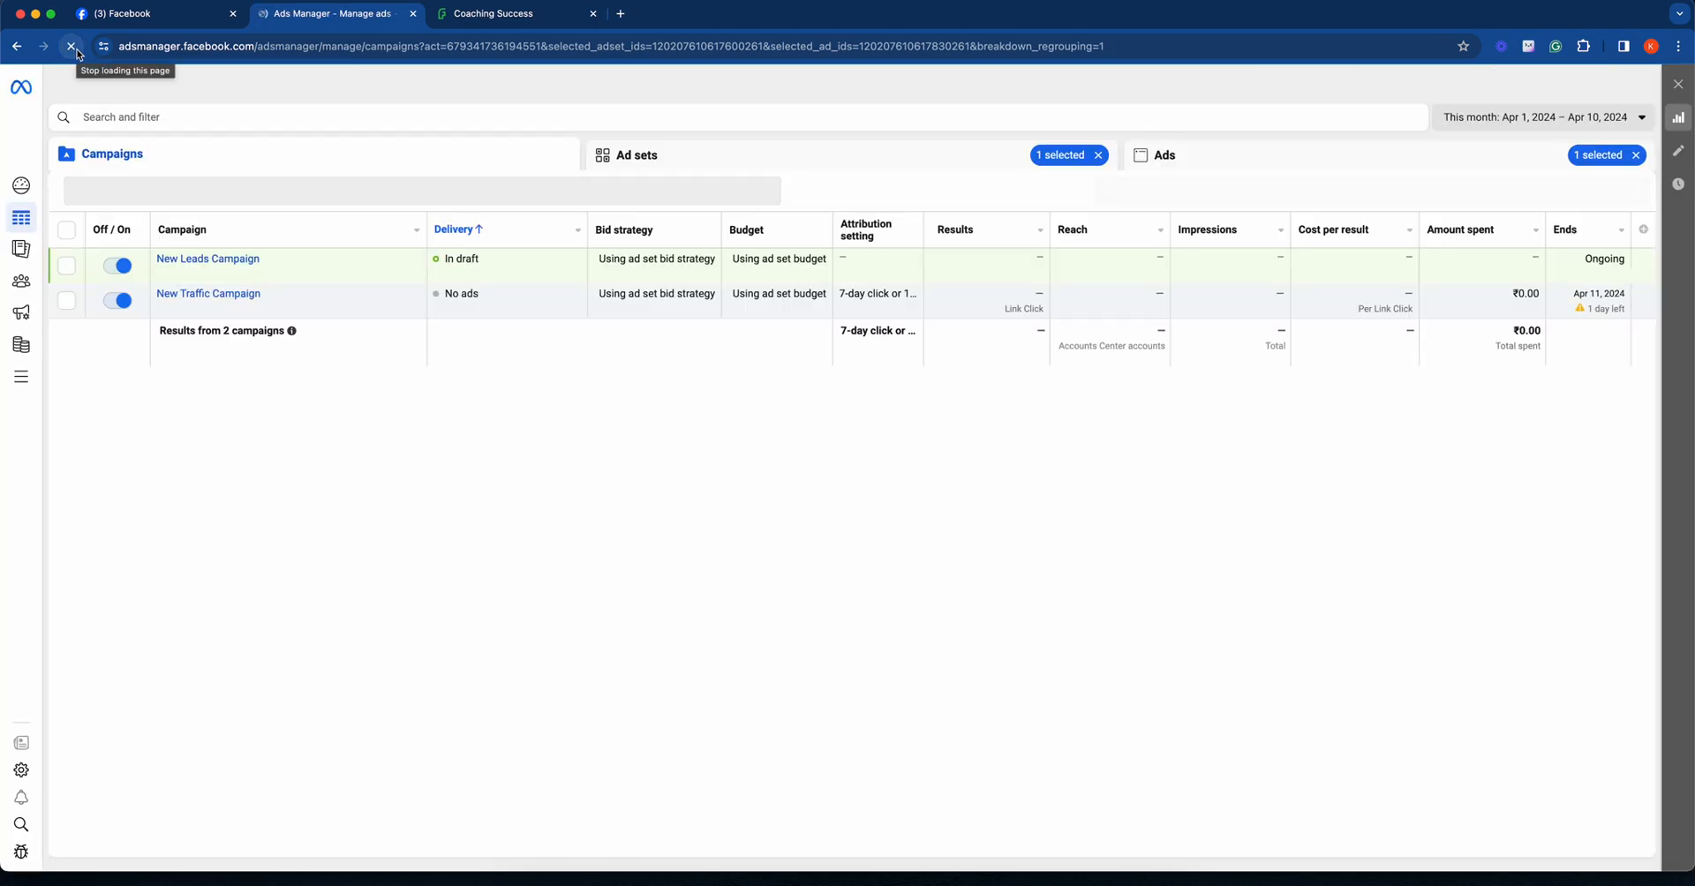
{"action": "left_click", "coordinate": [179, 42]}
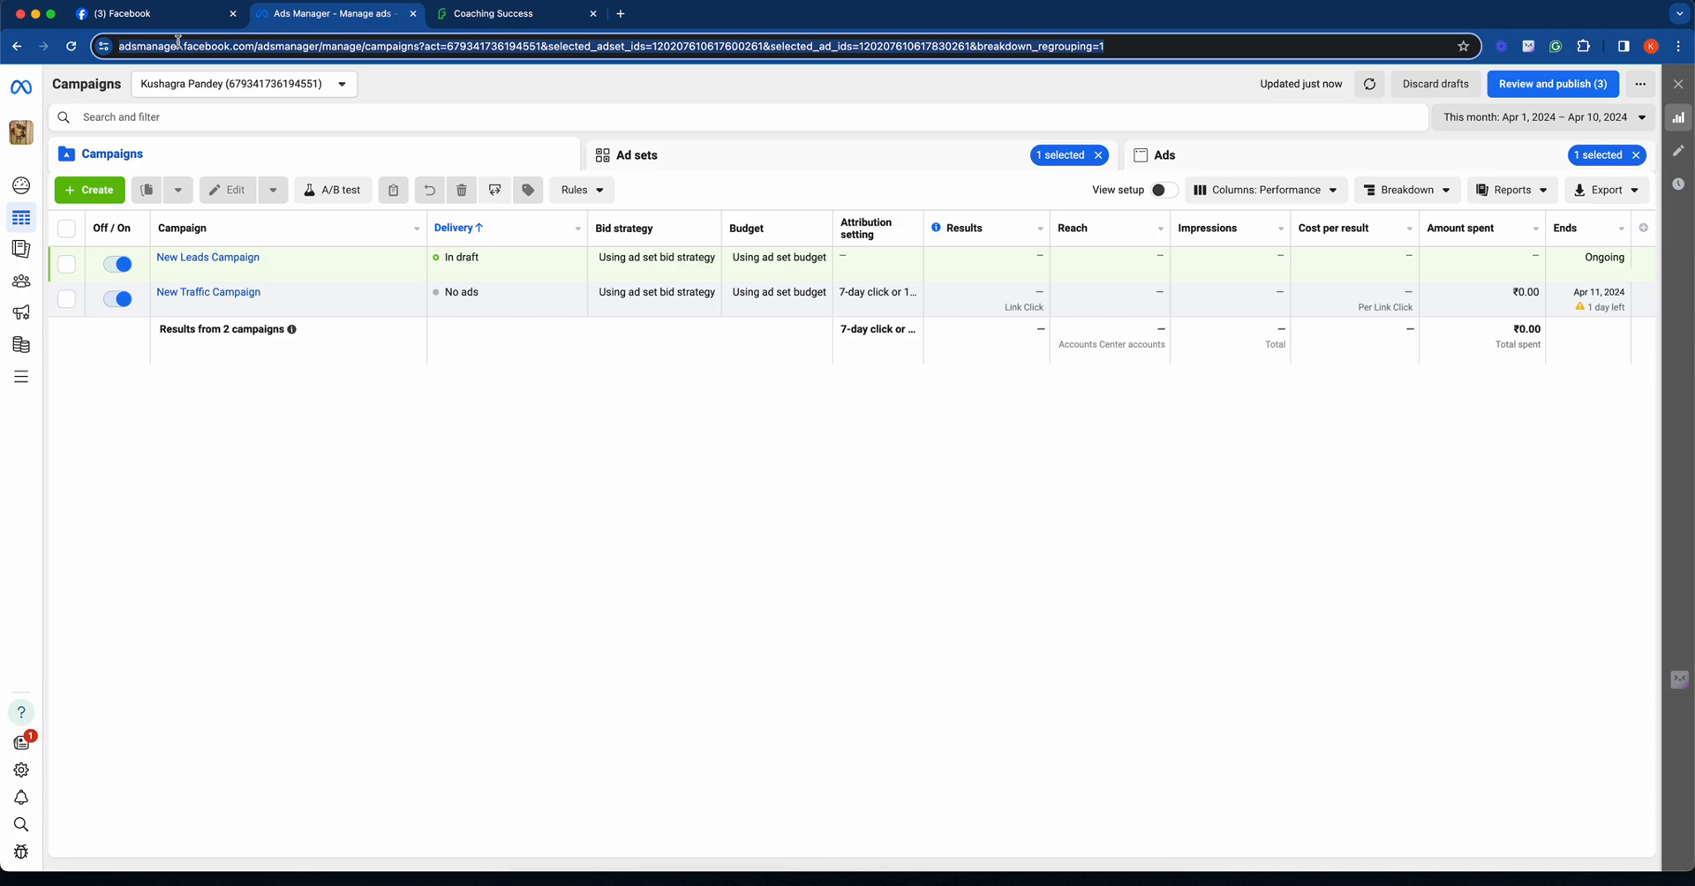
{"action": "key", "text": "Return"}
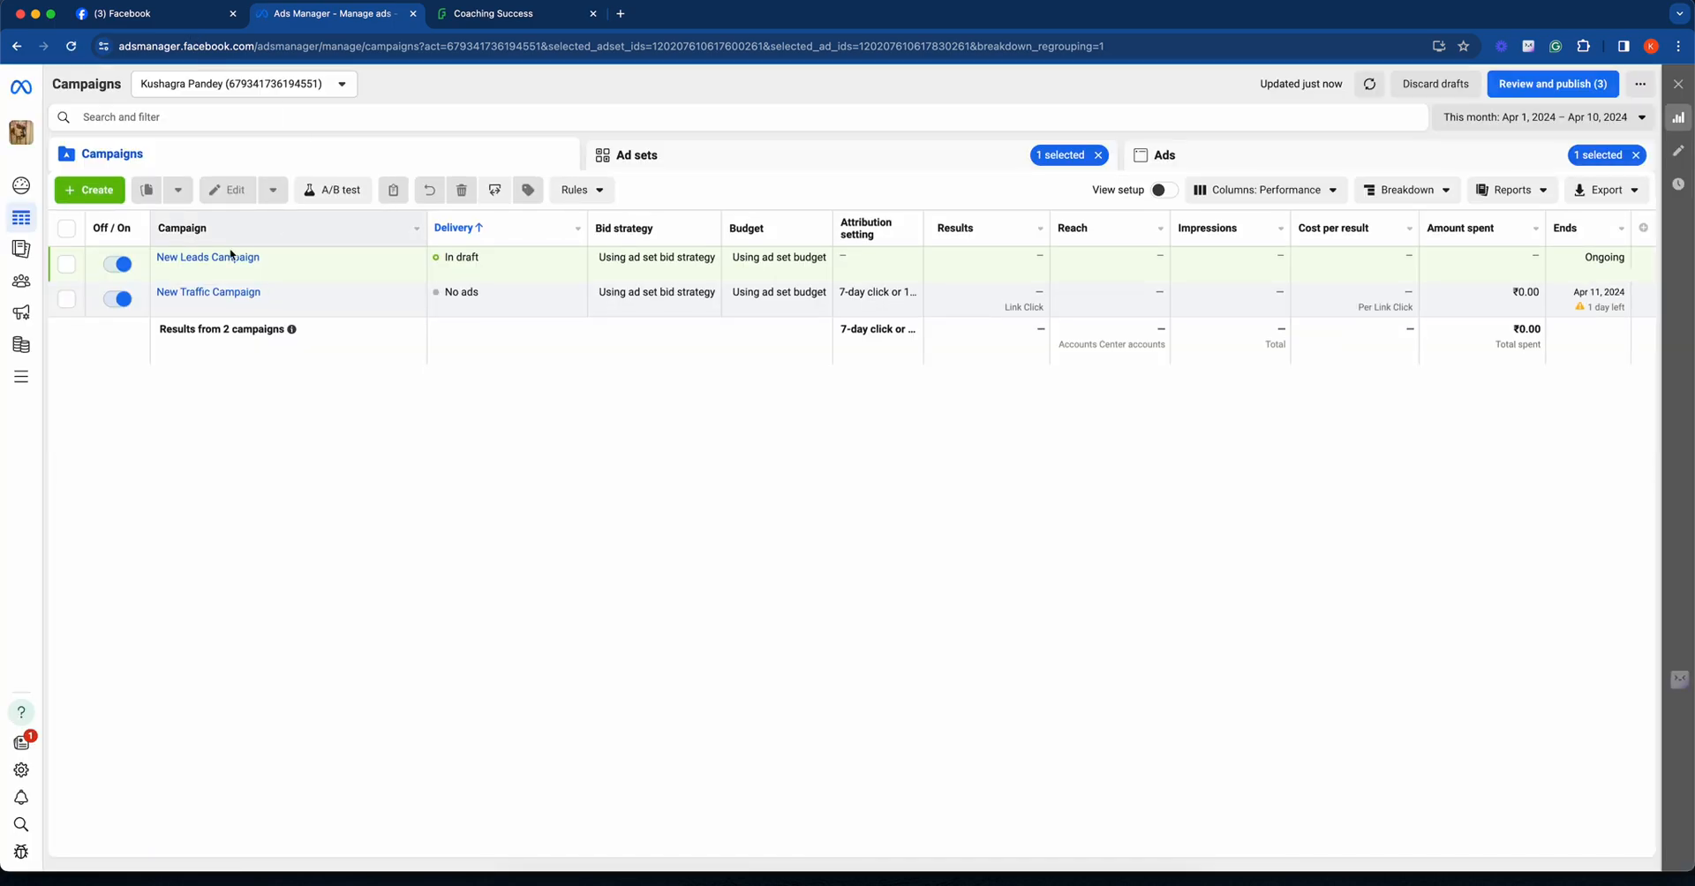
{"action": "left_click", "coordinate": [202, 295]}
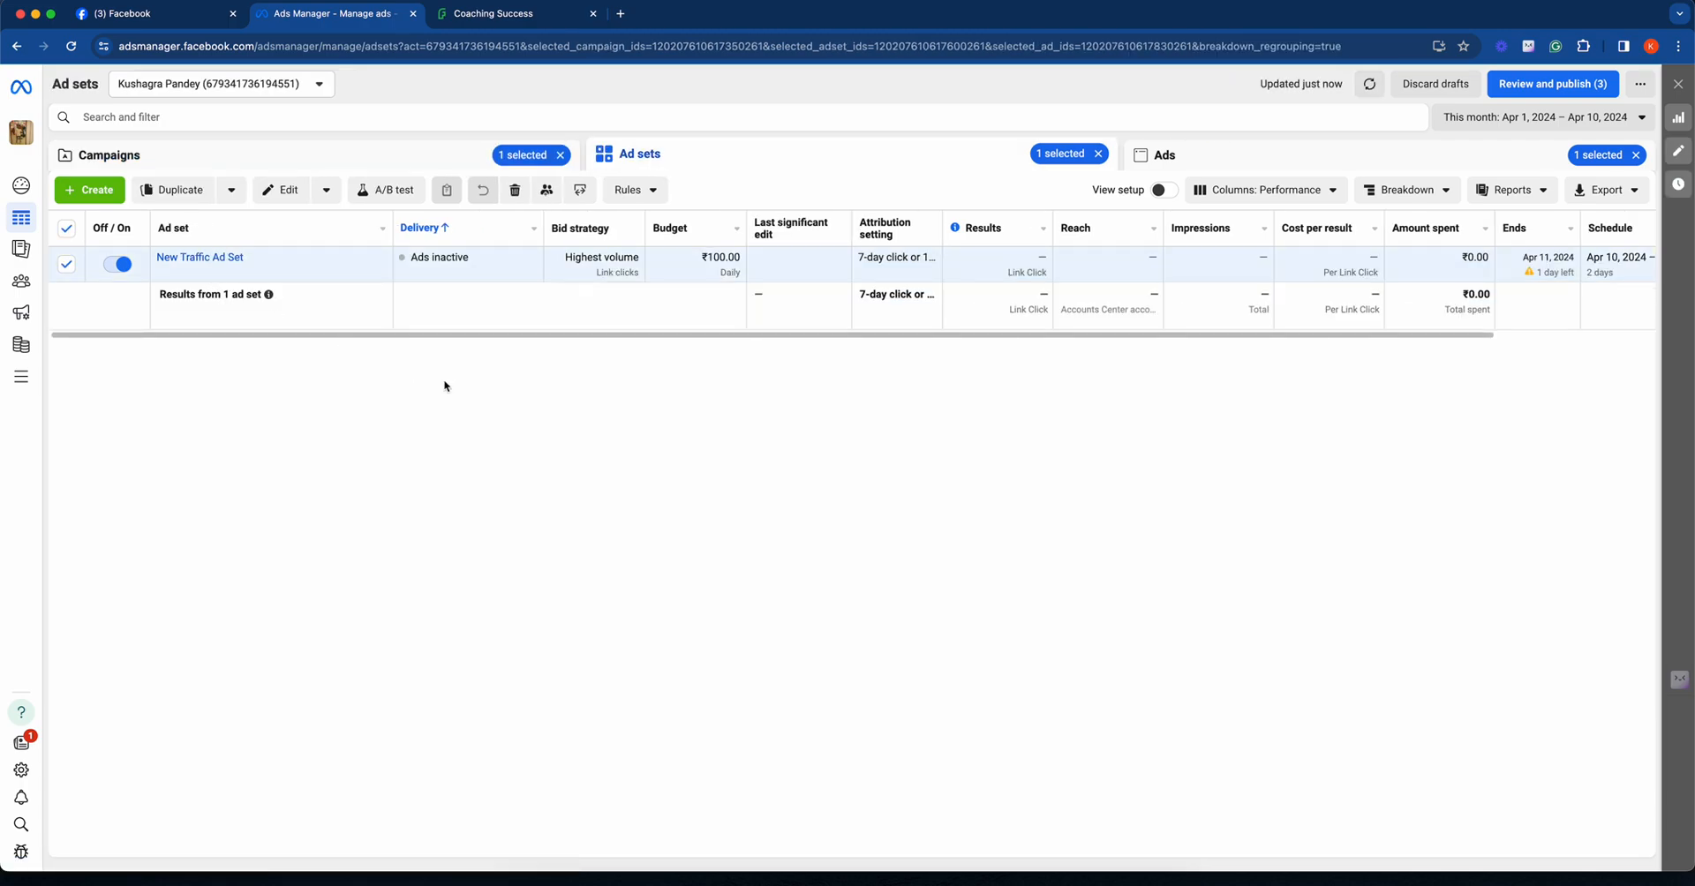
{"action": "left_click", "coordinate": [215, 259]}
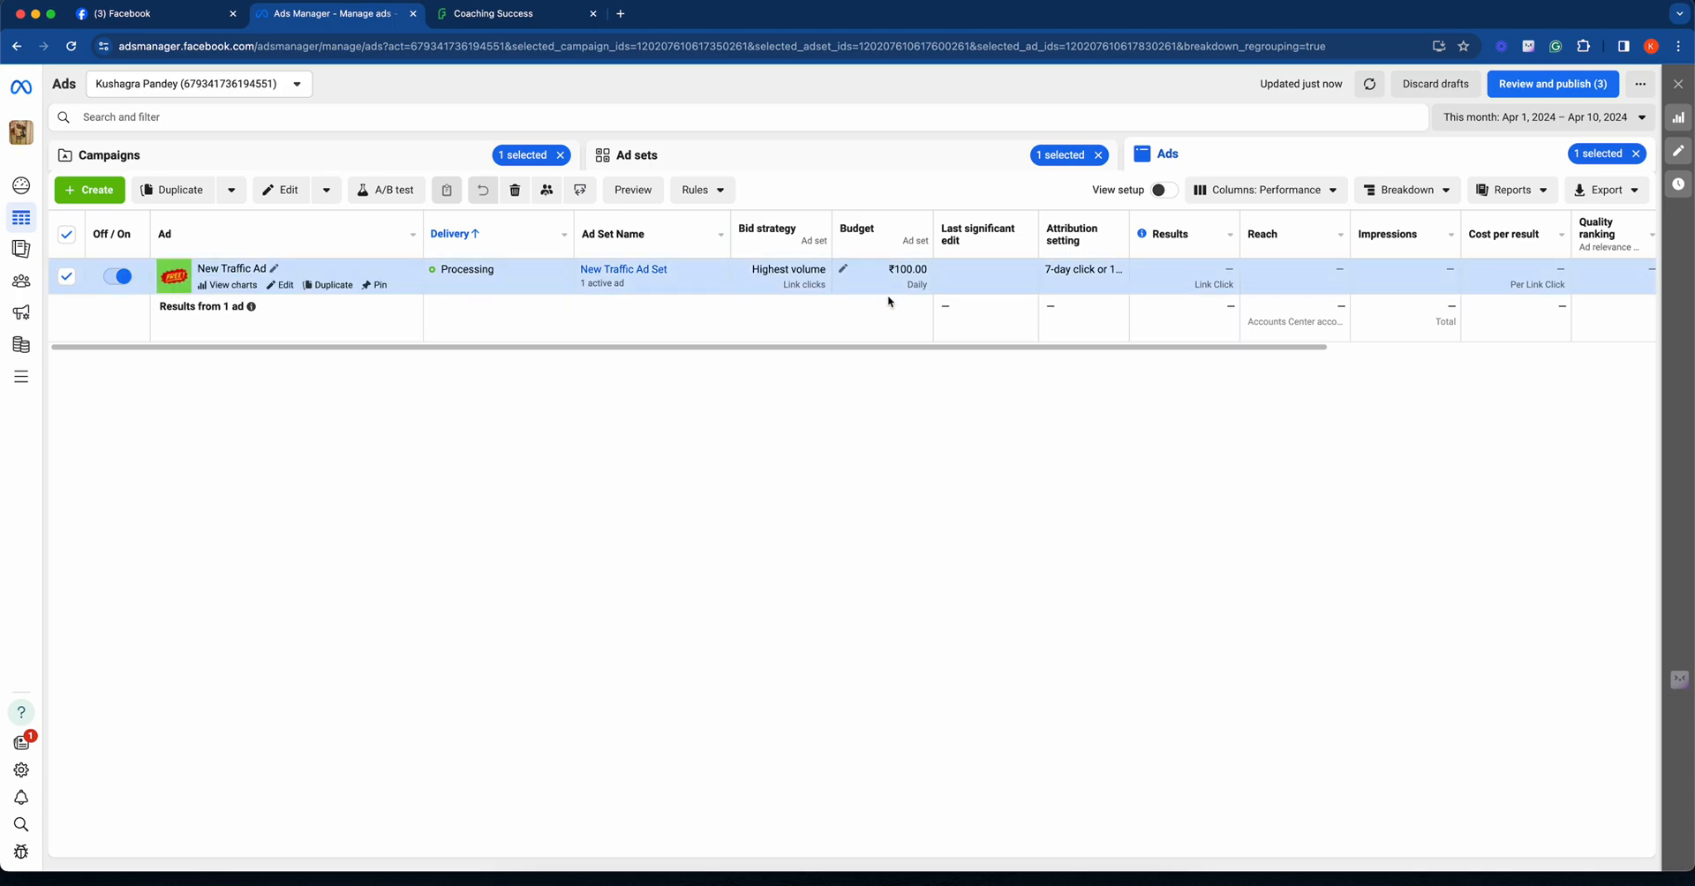
{"action": "left_click_drag", "start_coordinate": [901, 344], "coordinate": [870, 390]}
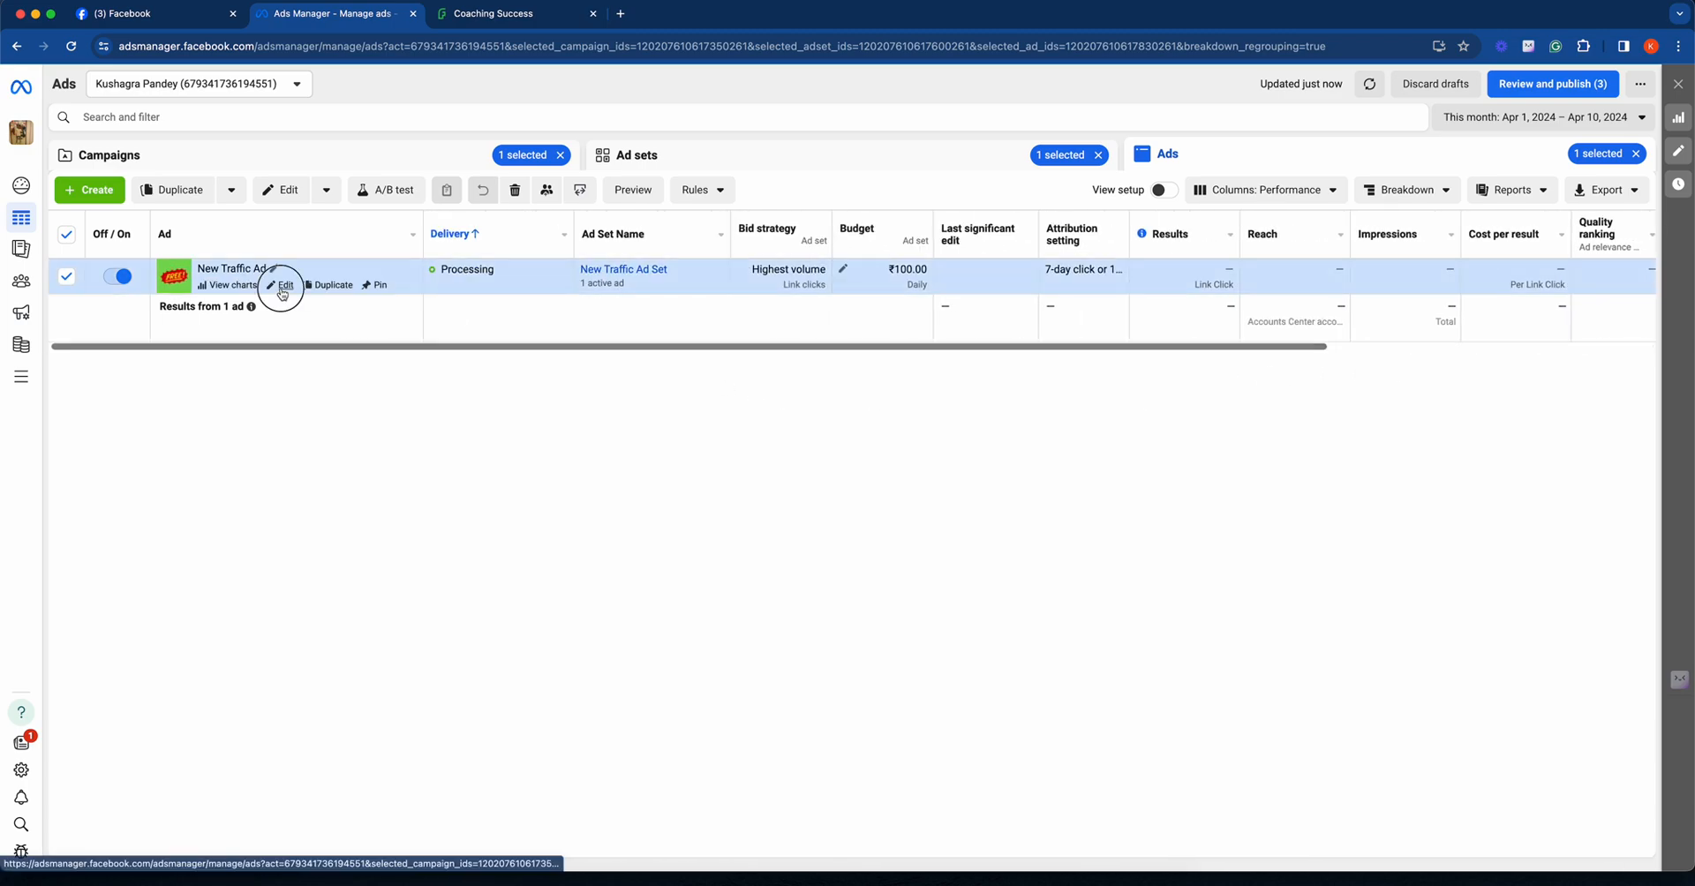
- Open New Traffic Ad in the editor and view its Facebook post with comments
{"action": "left_click", "coordinate": [283, 286]}
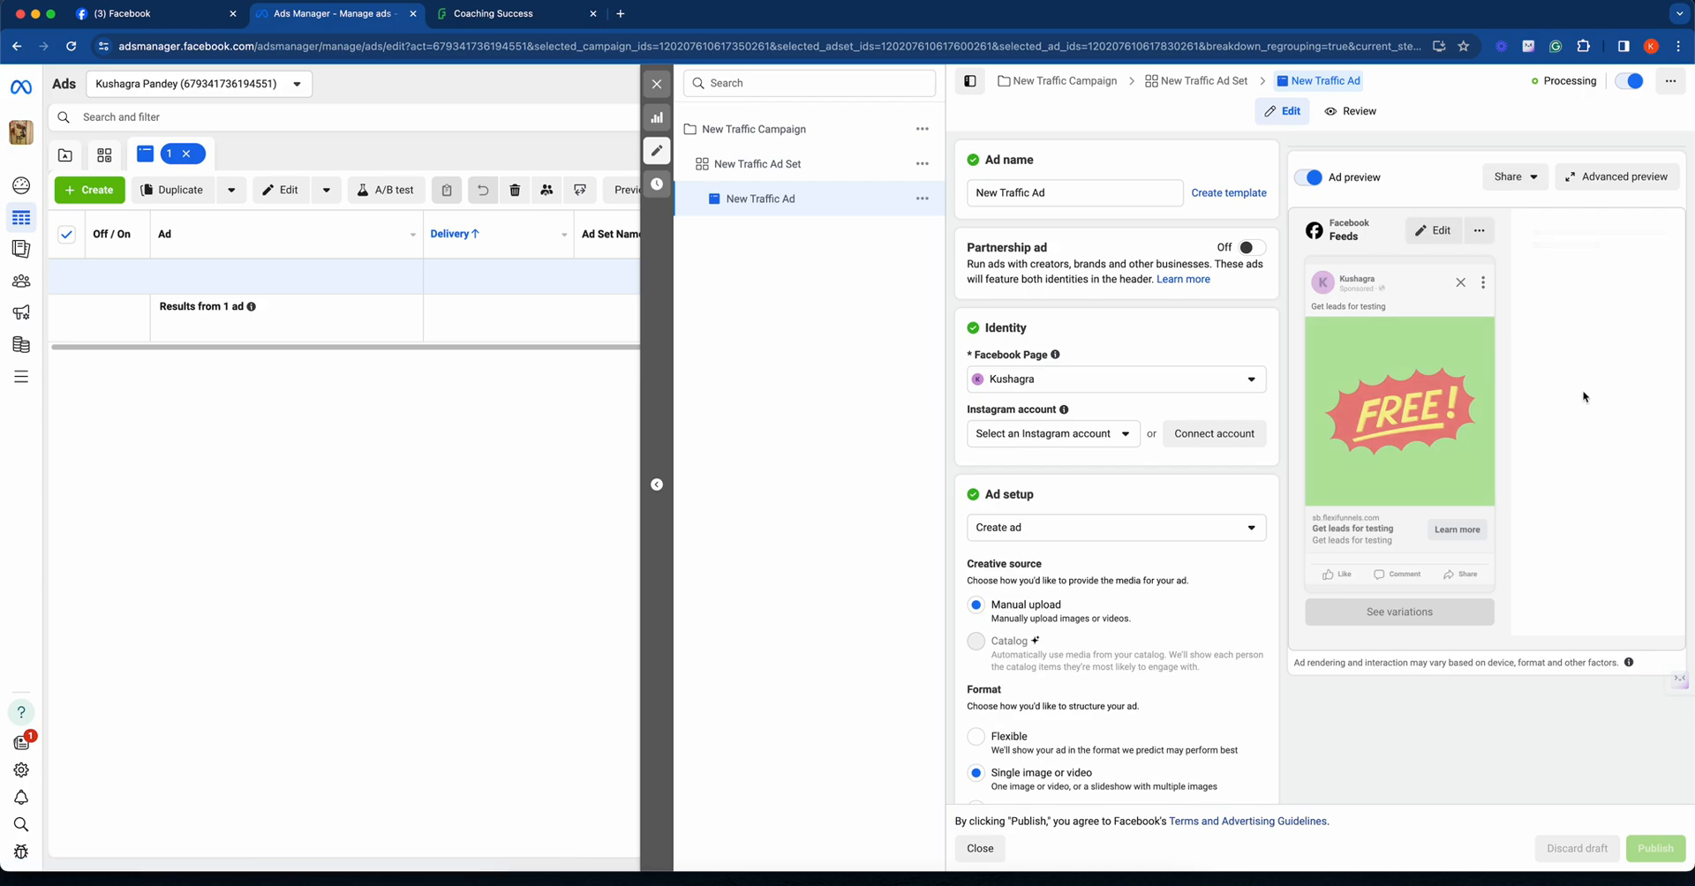
{"action": "left_click", "coordinate": [1486, 242]}
{"action": "left_click", "coordinate": [1486, 242]}
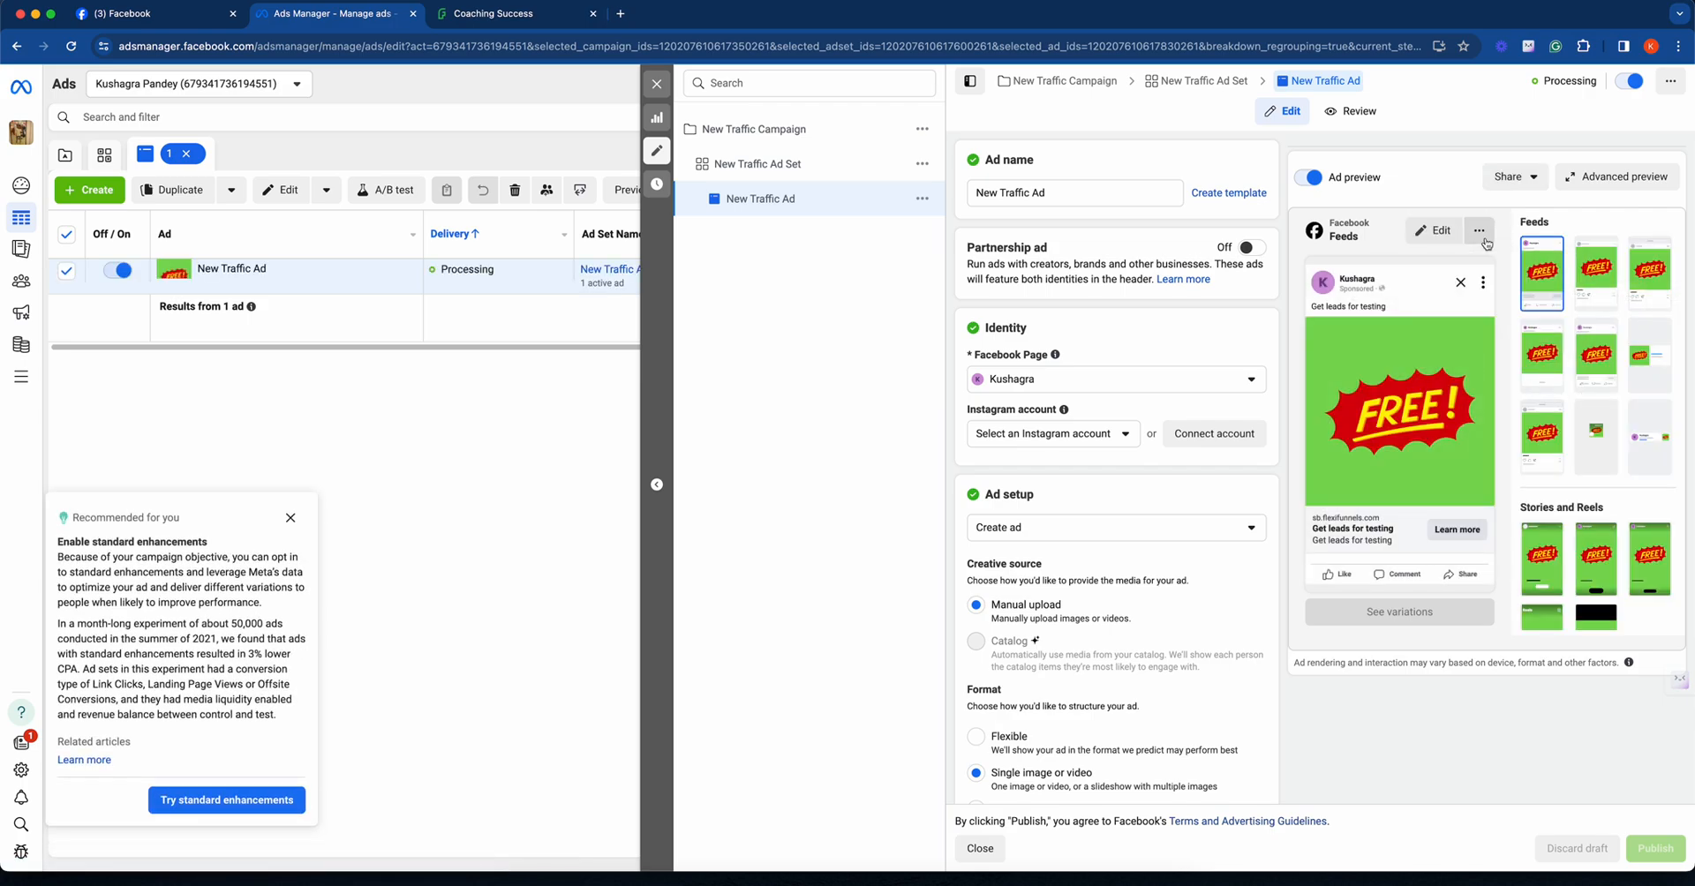
{"action": "left_click", "coordinate": [1515, 177]}
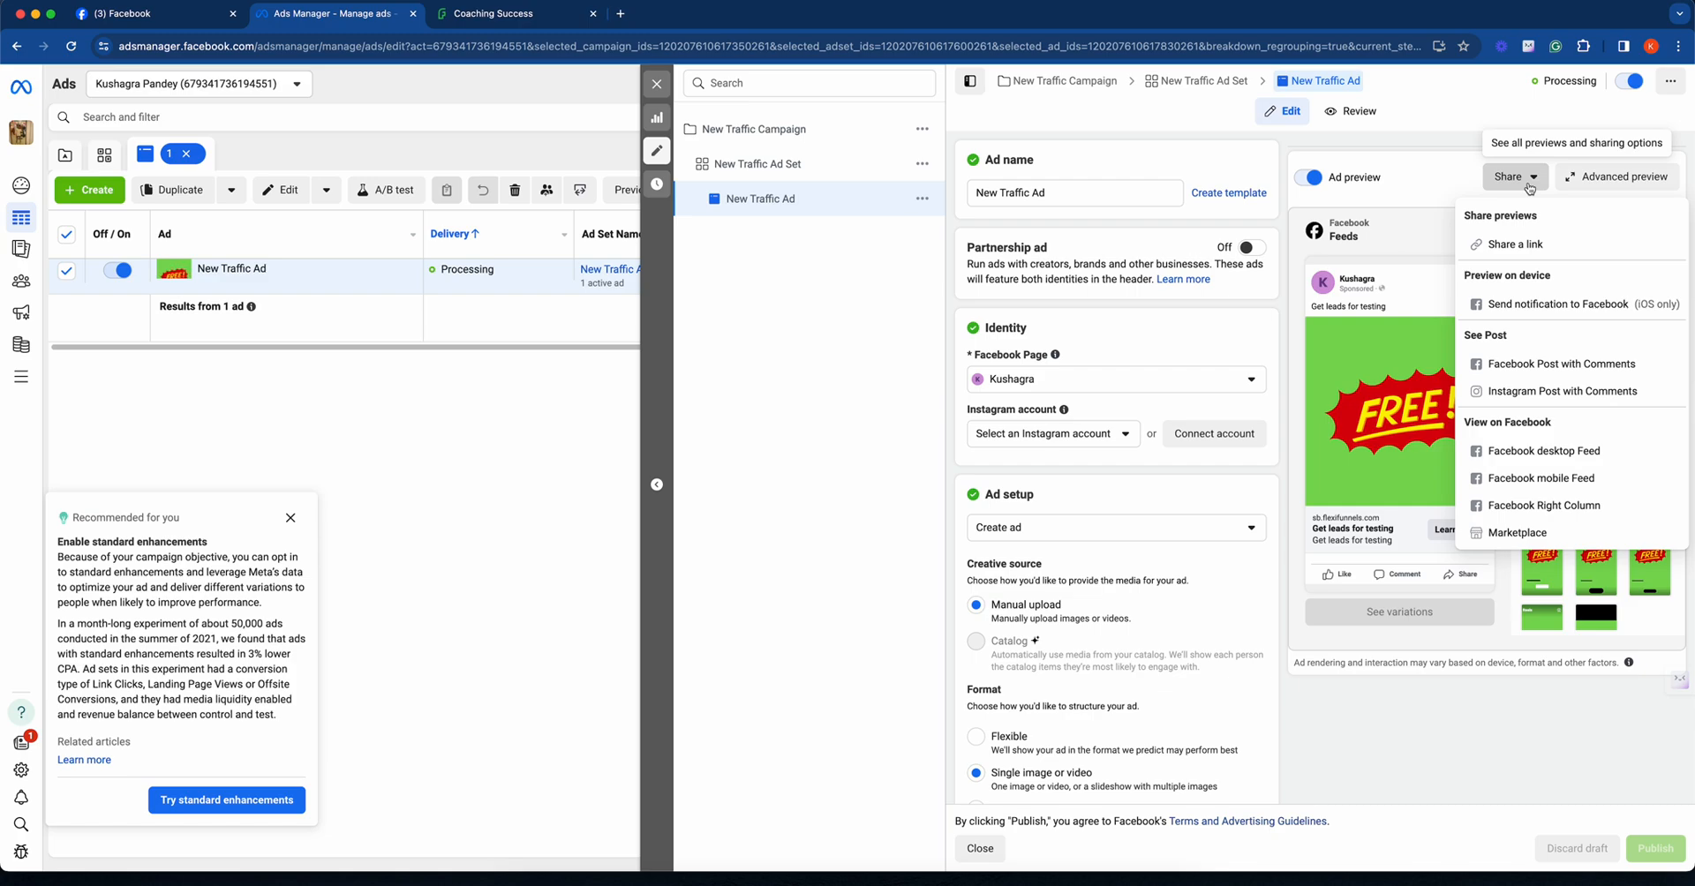
{"action": "left_click", "coordinate": [1601, 364]}
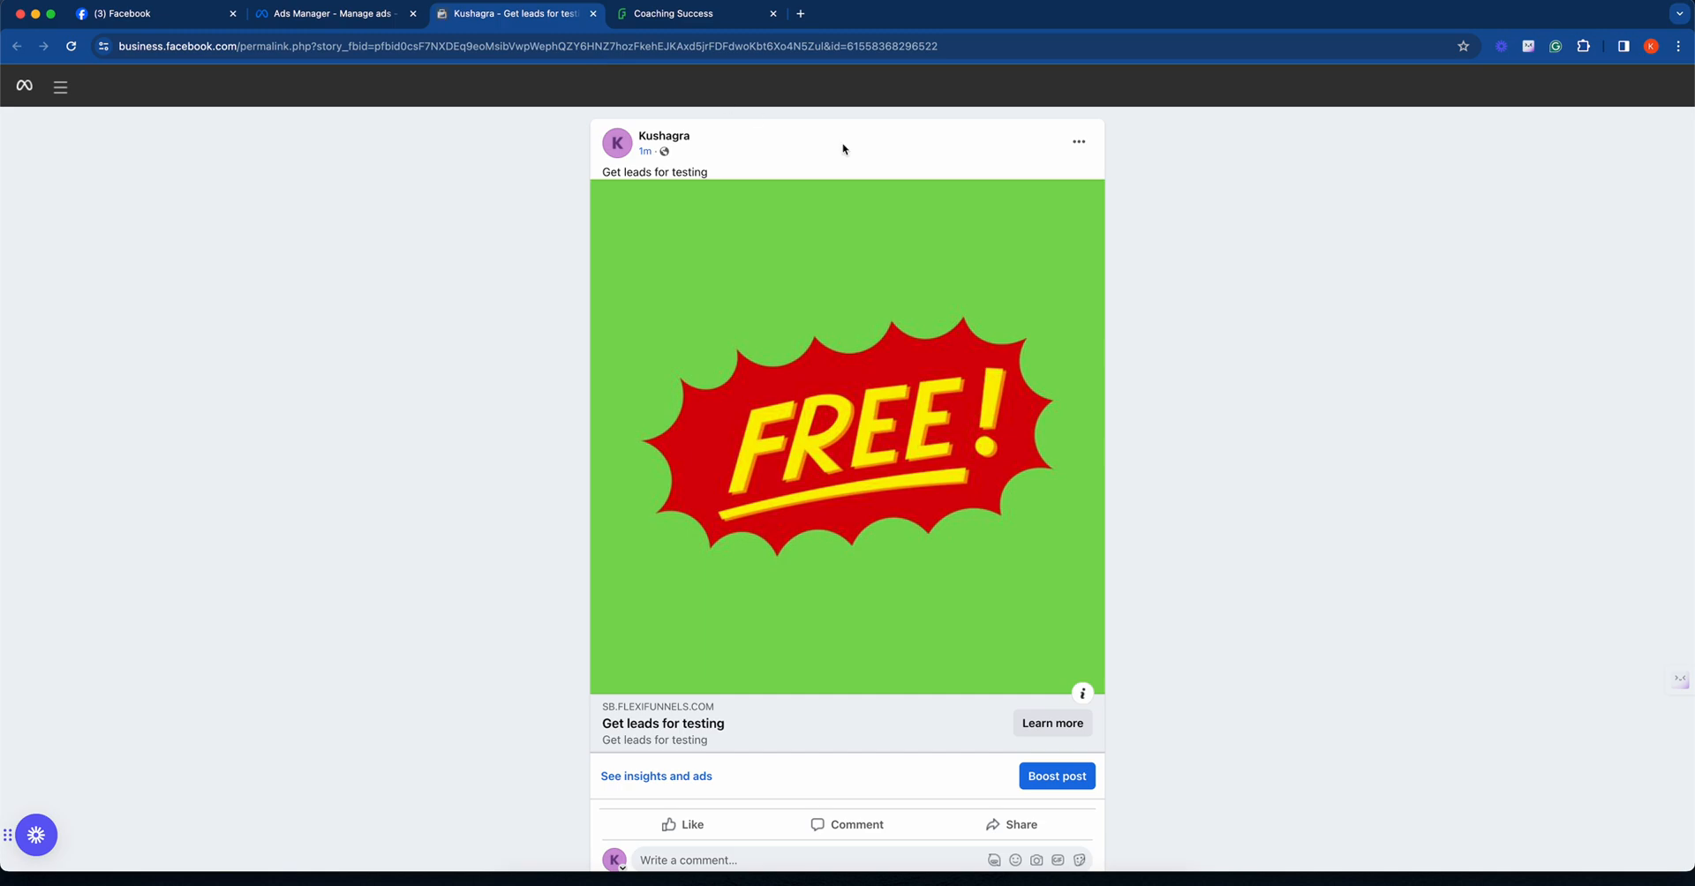
- Open the post's Page in a new tab, then follow the ad's Learn more link through to the external landing page
{"action": "right_click", "coordinate": [680, 135]}
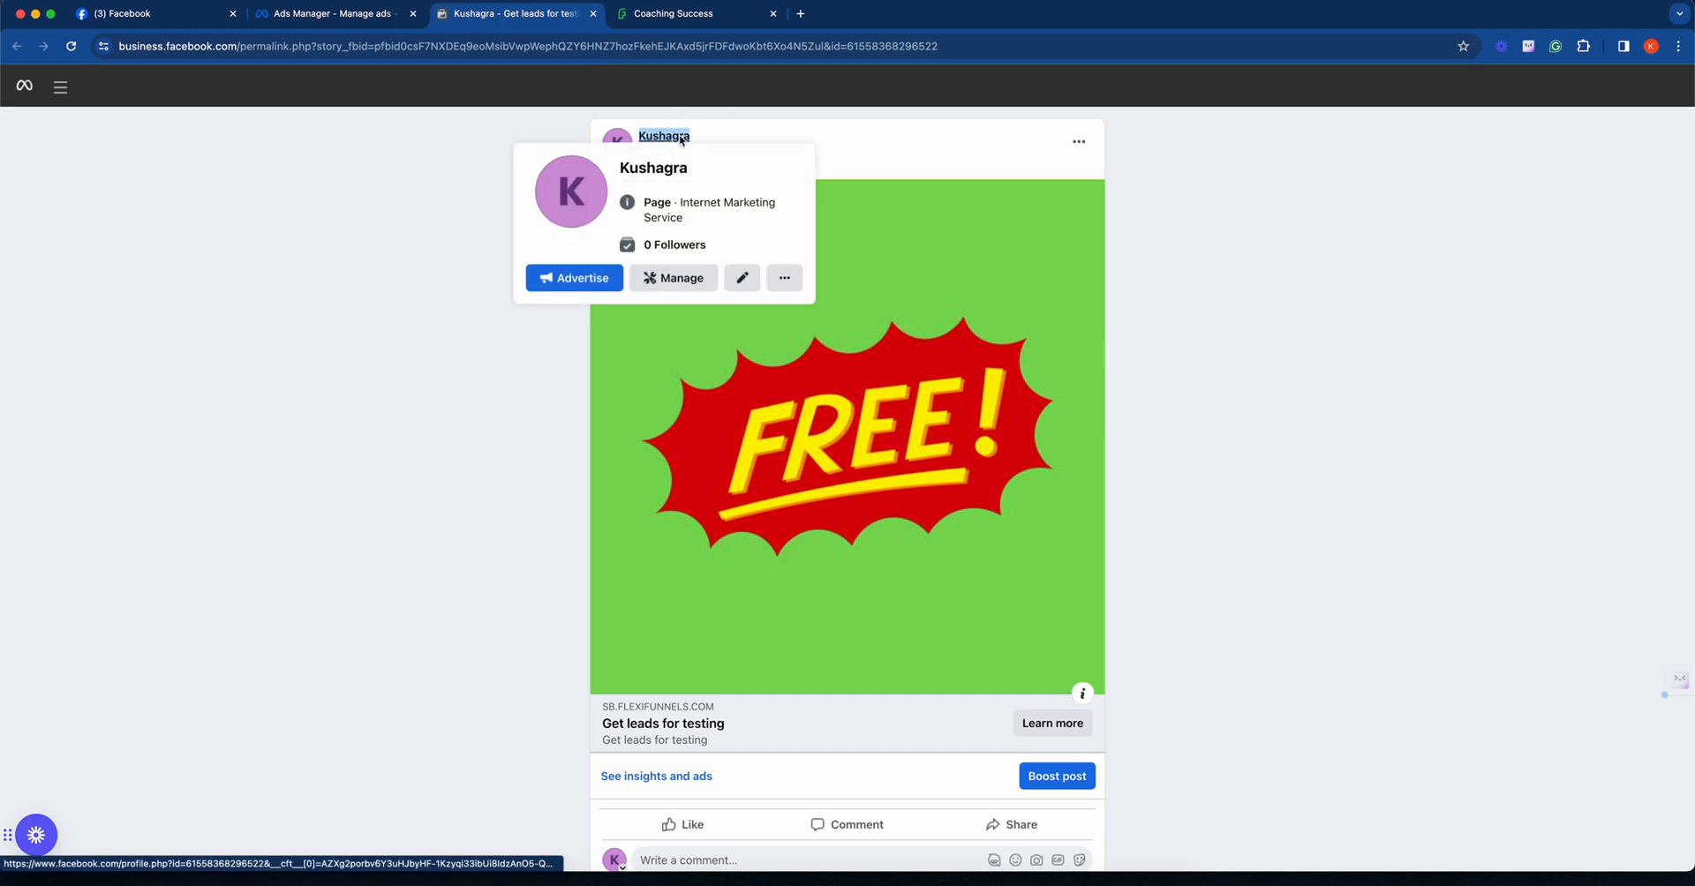
{"action": "left_click", "coordinate": [707, 145]}
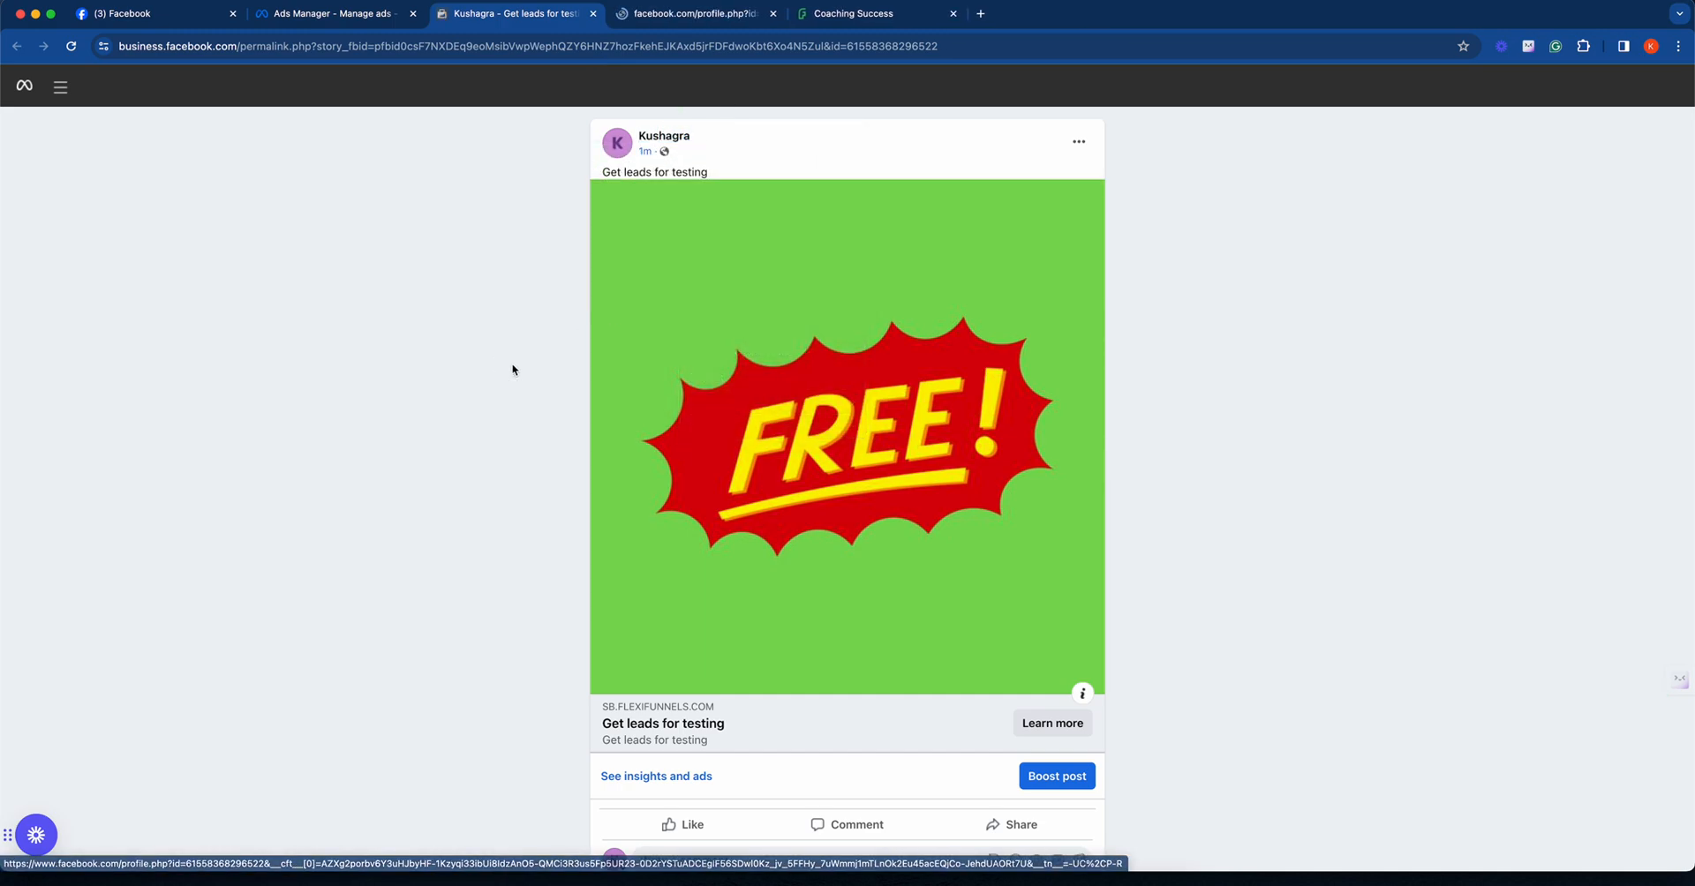
{"action": "scroll", "coordinate": [899, 457], "scroll_direction": "down", "scroll_amount": 1}
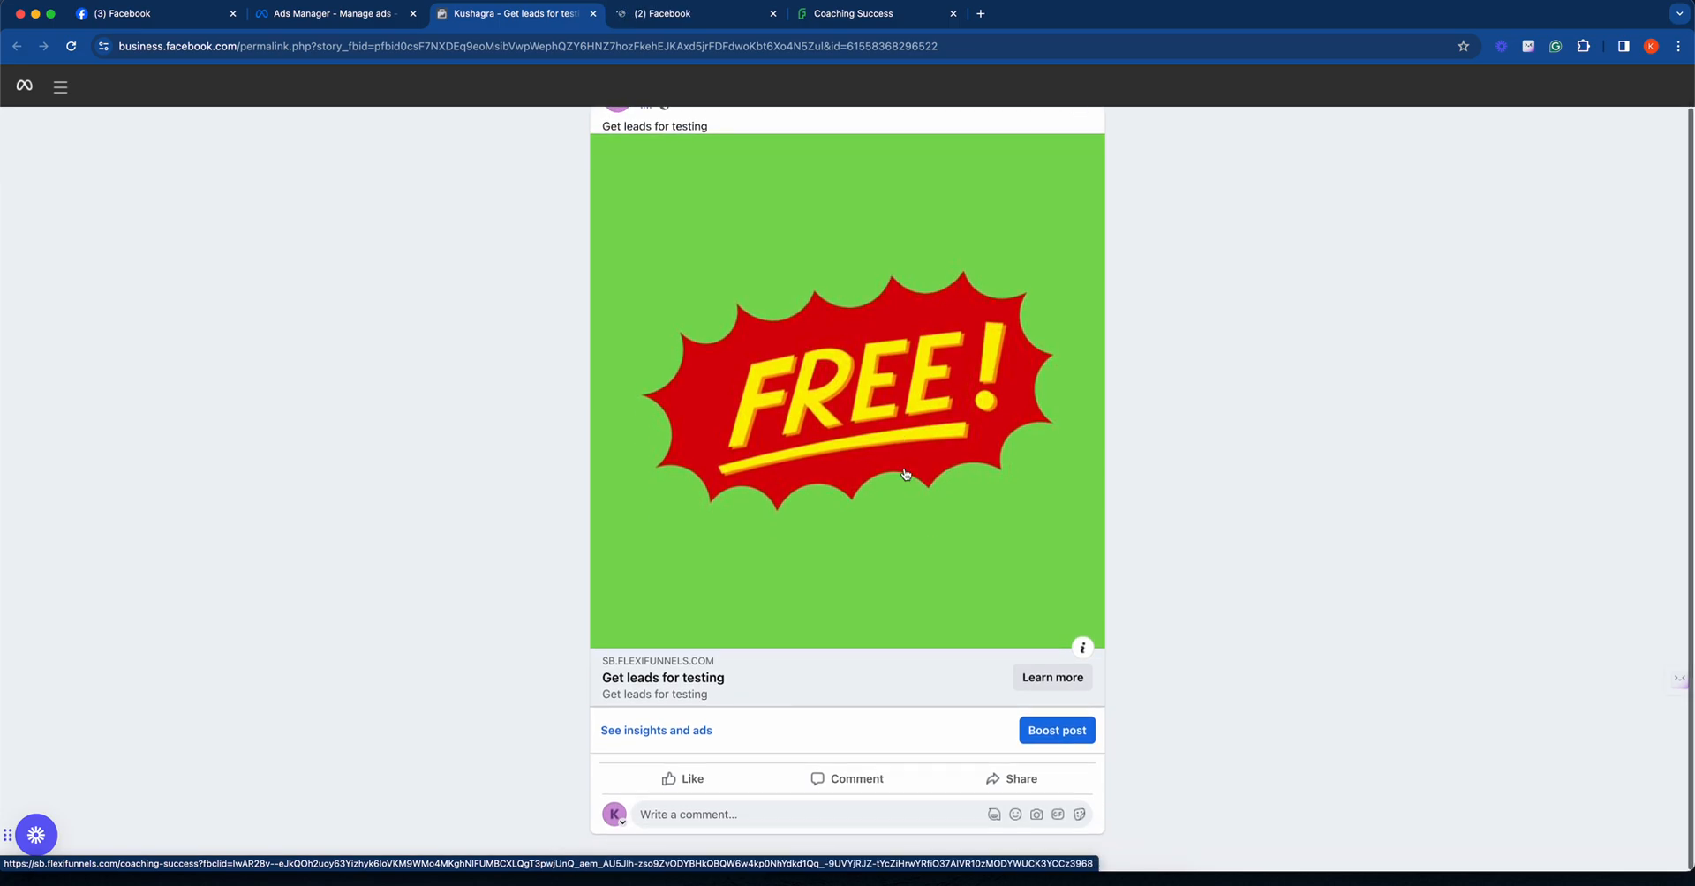
{"action": "left_click", "coordinate": [1056, 685]}
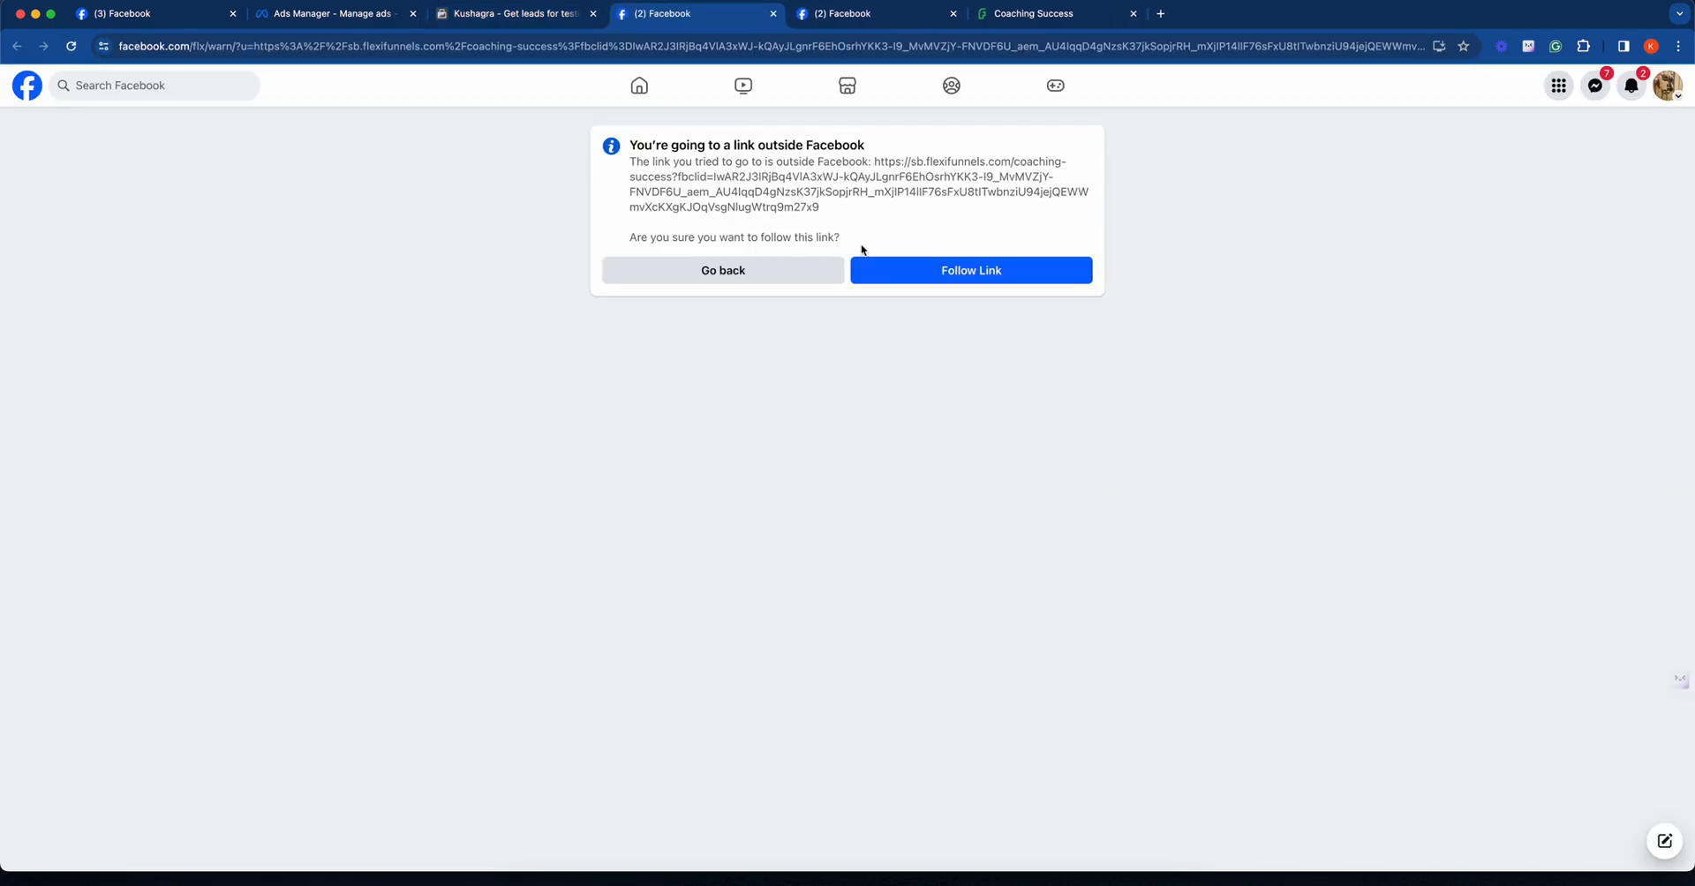
{"action": "left_click", "coordinate": [921, 268]}
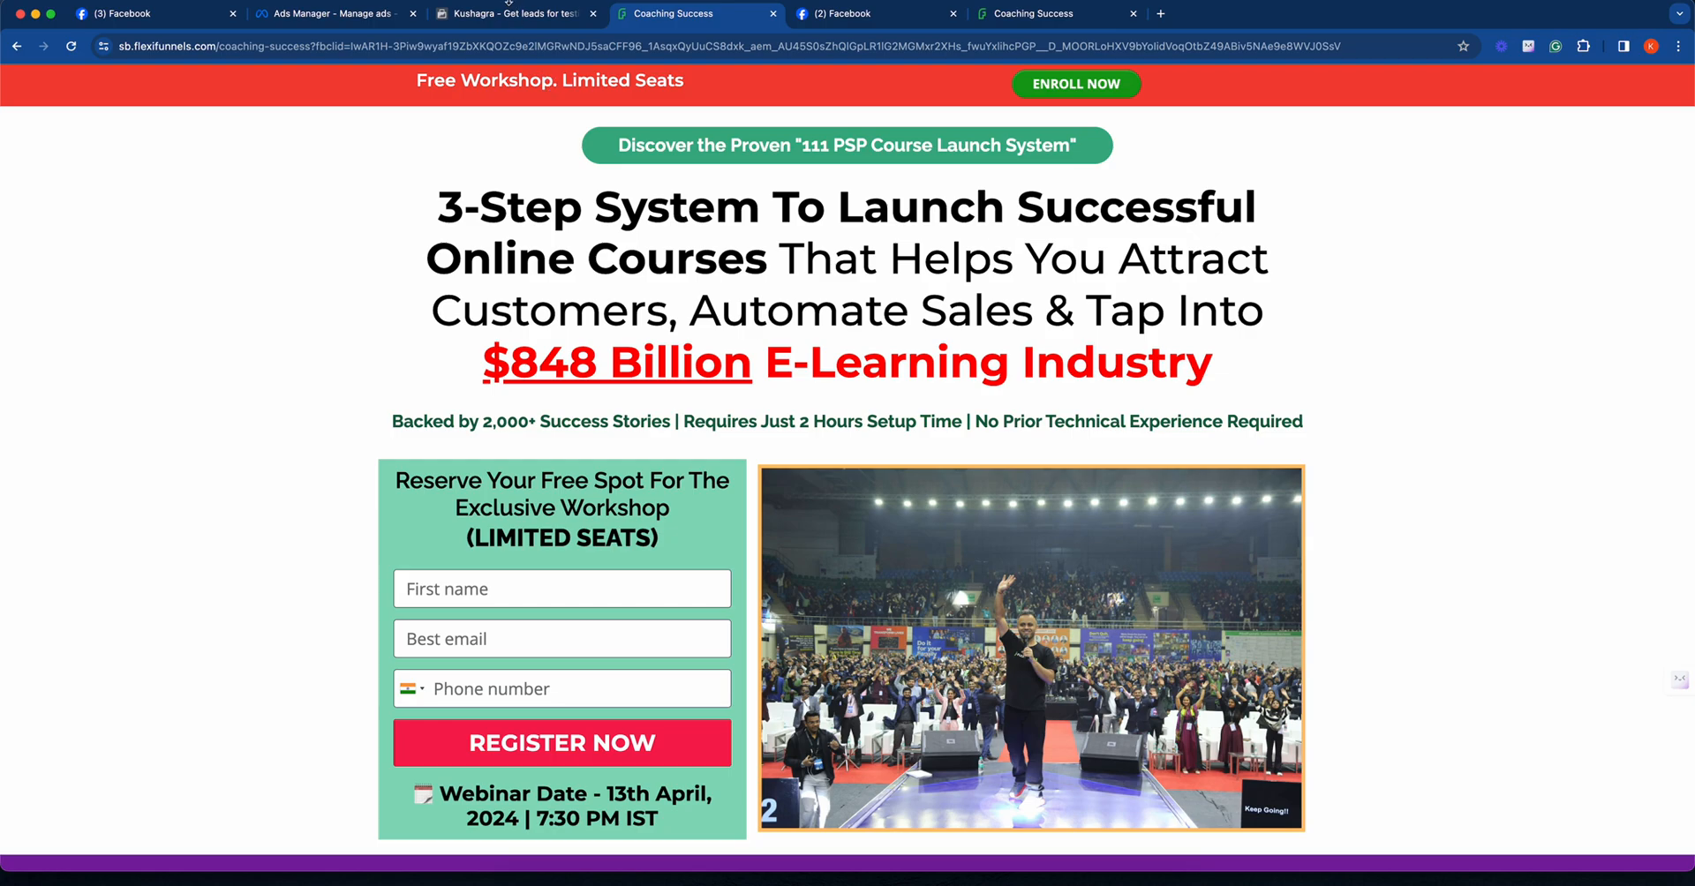
- Switch back to Ads Manager and close the New Traffic Ad editor
{"action": "left_click", "coordinate": [509, 12]}
{"action": "left_click", "coordinate": [372, 14]}
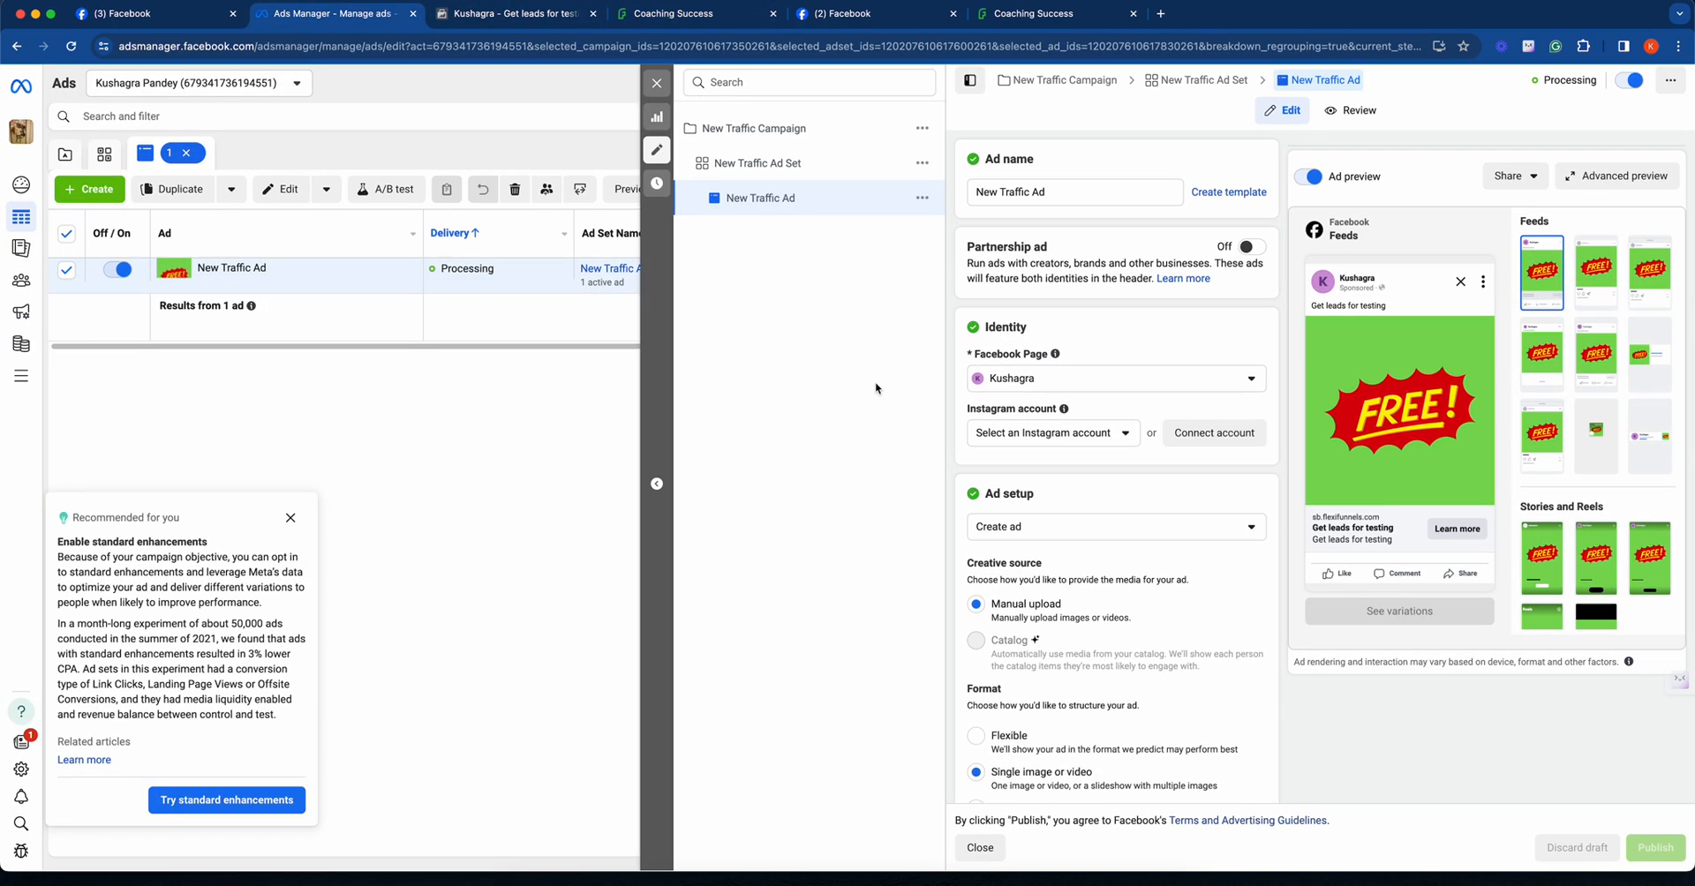
{"action": "left_click", "coordinate": [979, 848]}
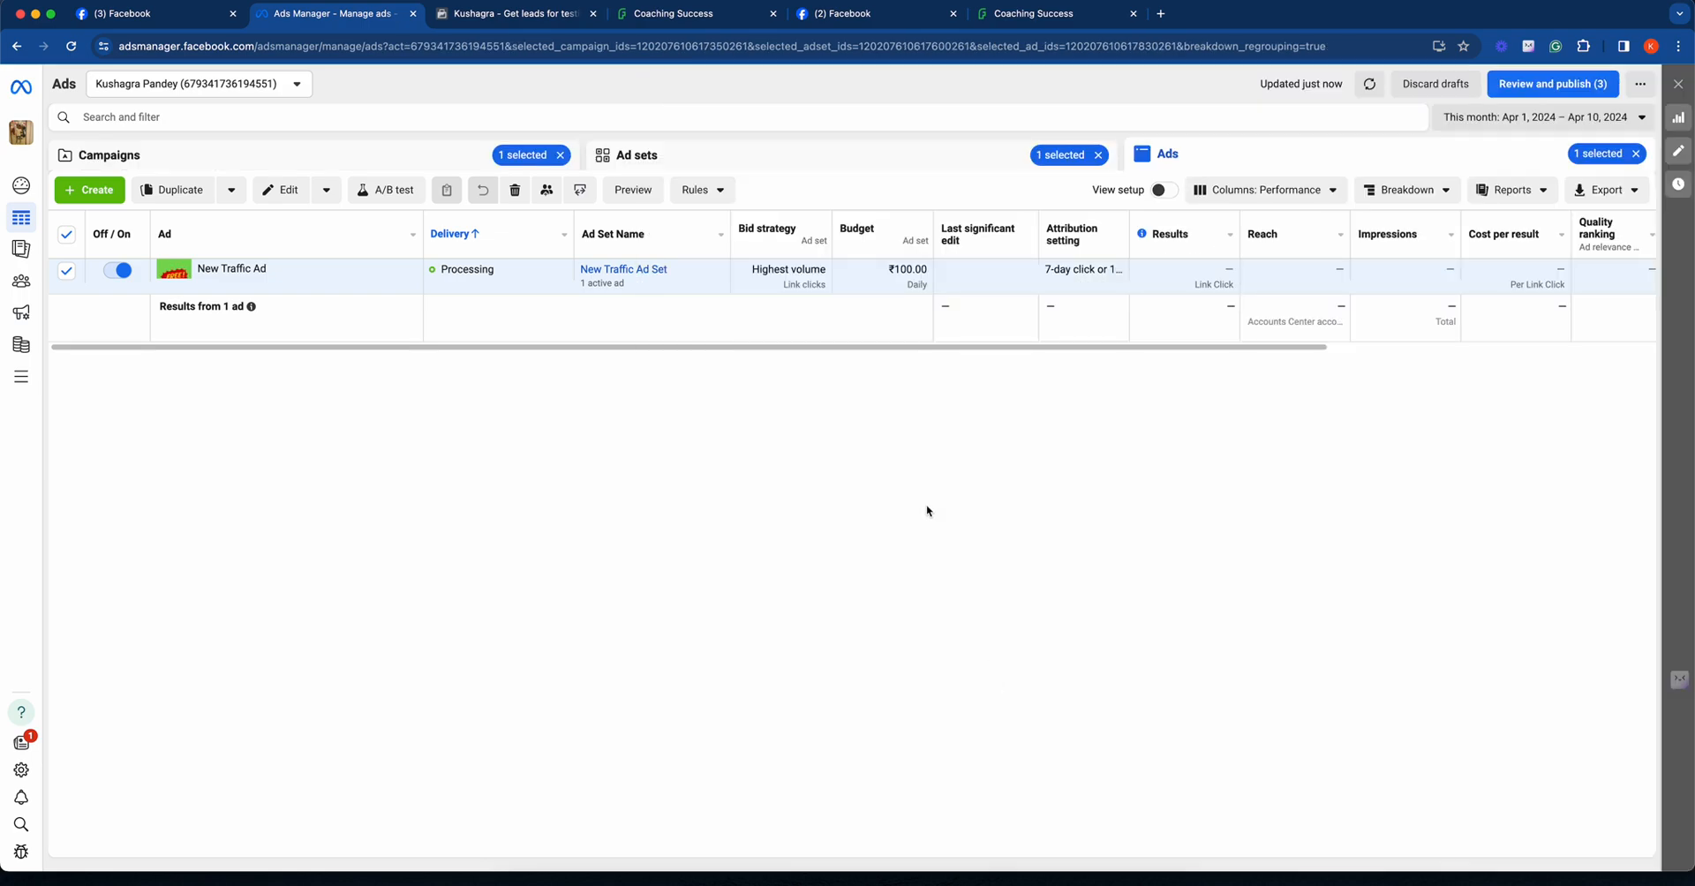
- Open Billing & payments, dismiss the payment tour tip, and view the ad account's payment settings
{"action": "left_click", "coordinate": [25, 375]}
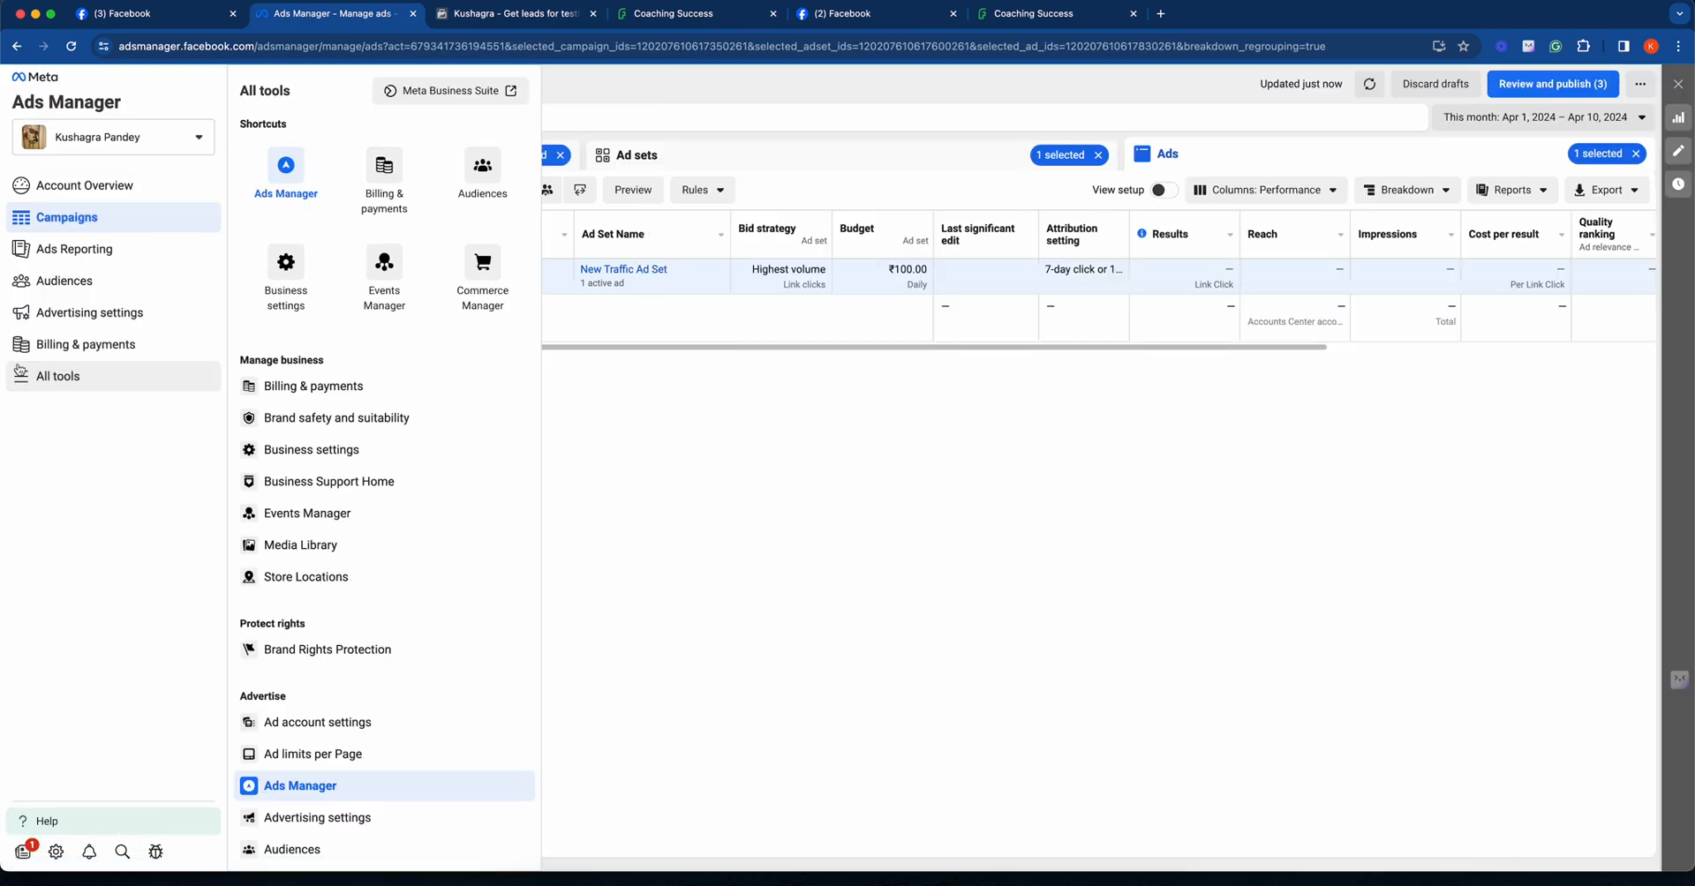
{"action": "left_click", "coordinate": [82, 346]}
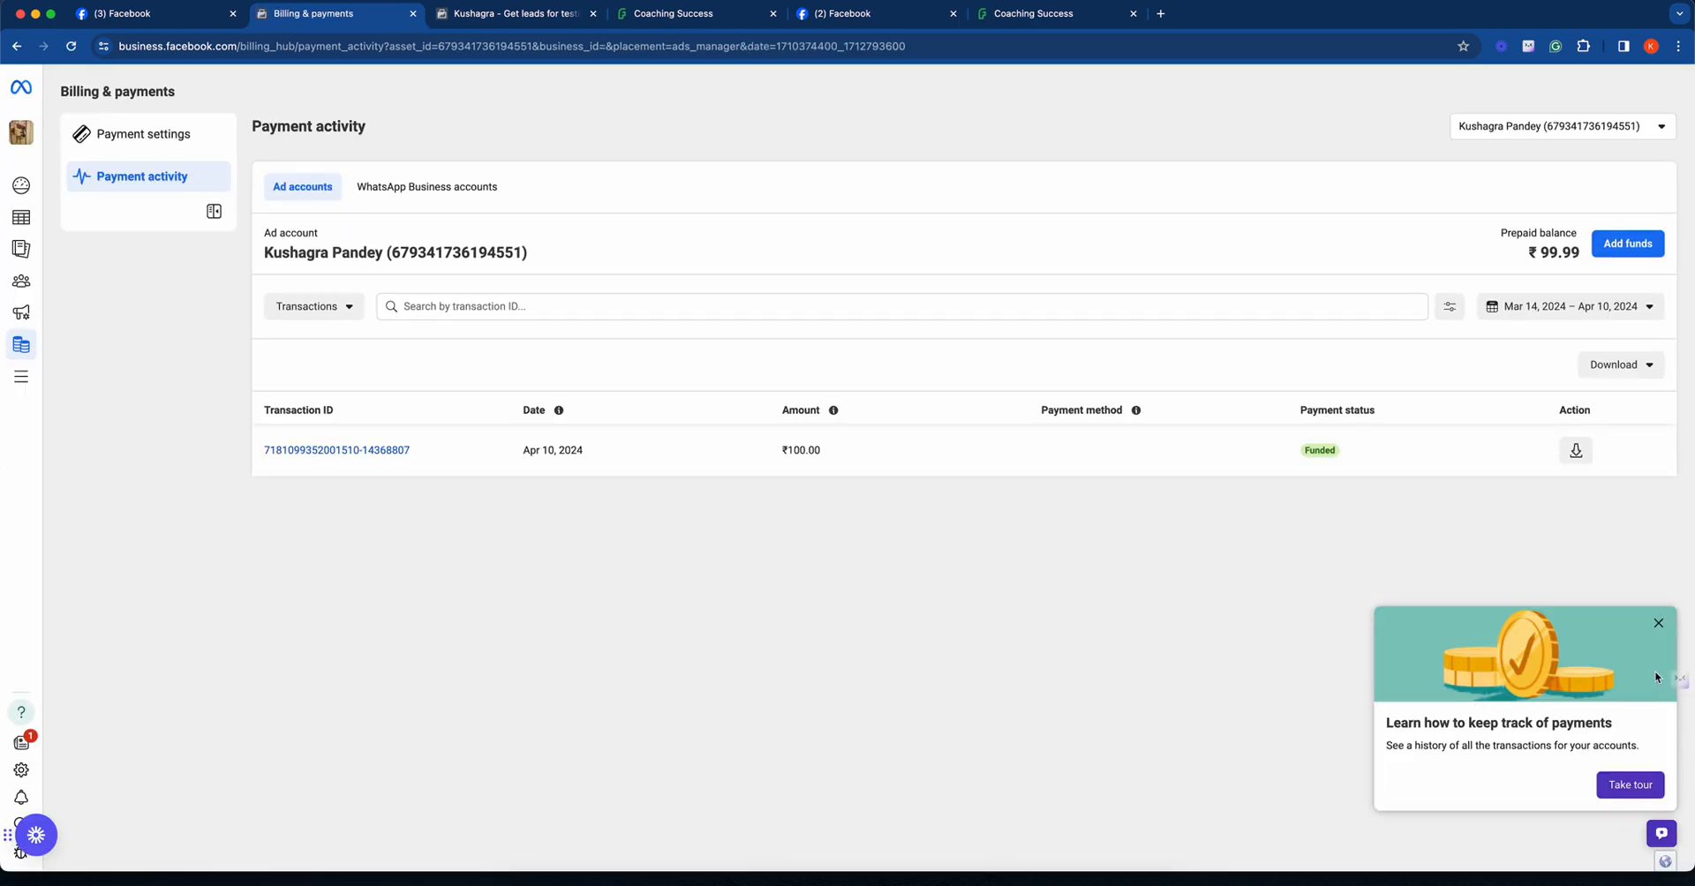
{"action": "left_click", "coordinate": [1657, 625]}
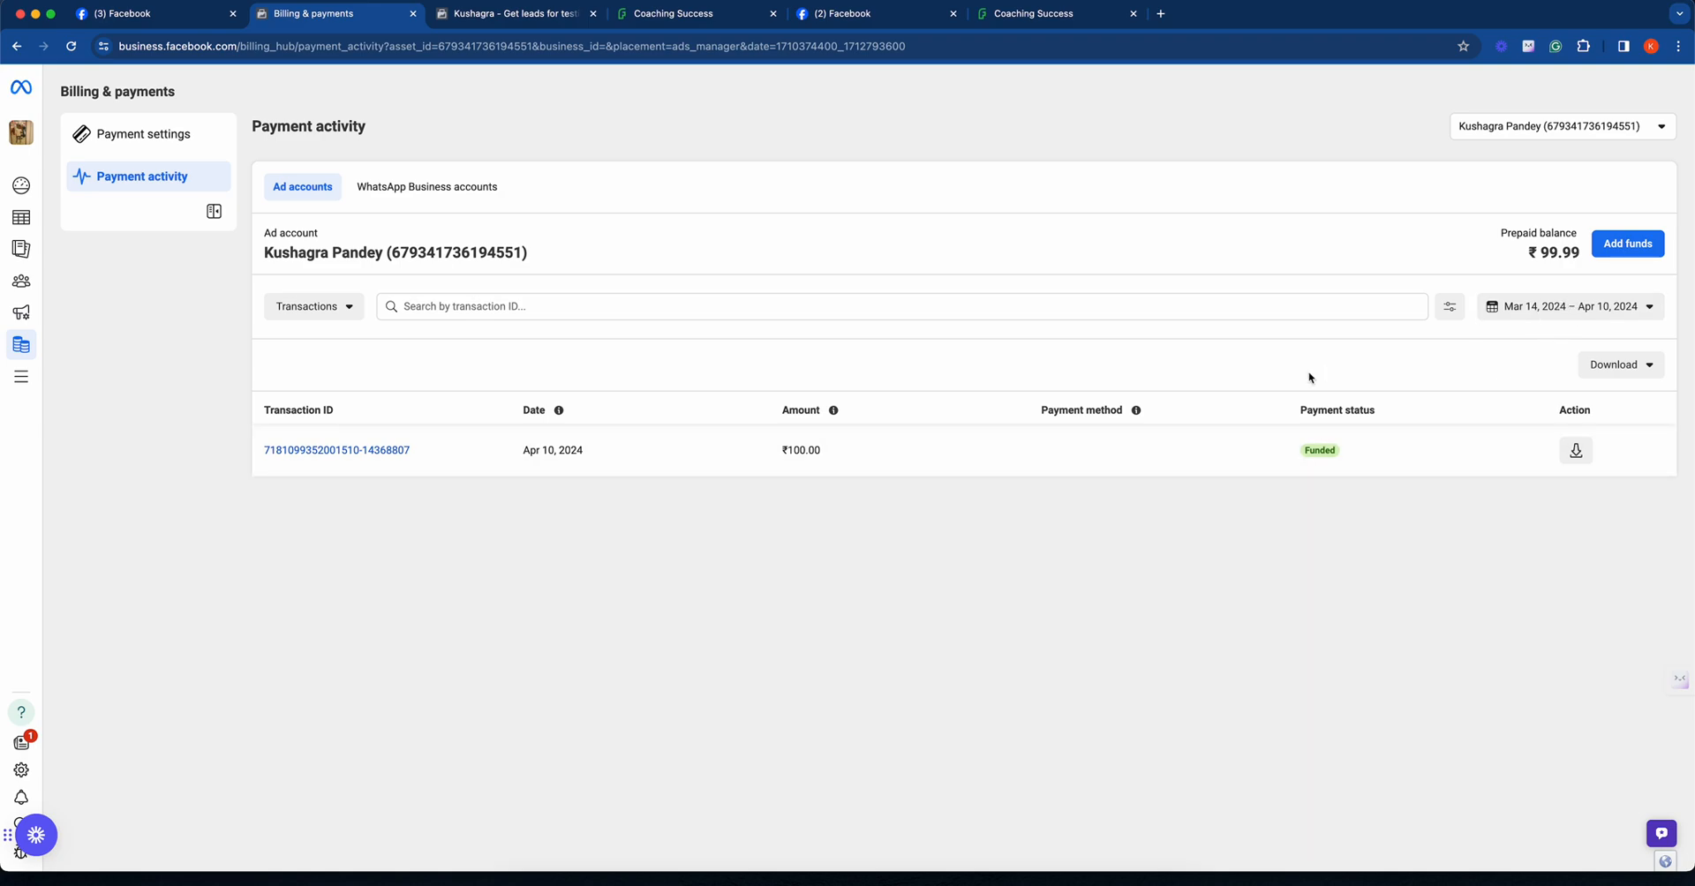
{"action": "left_click", "coordinate": [125, 148]}
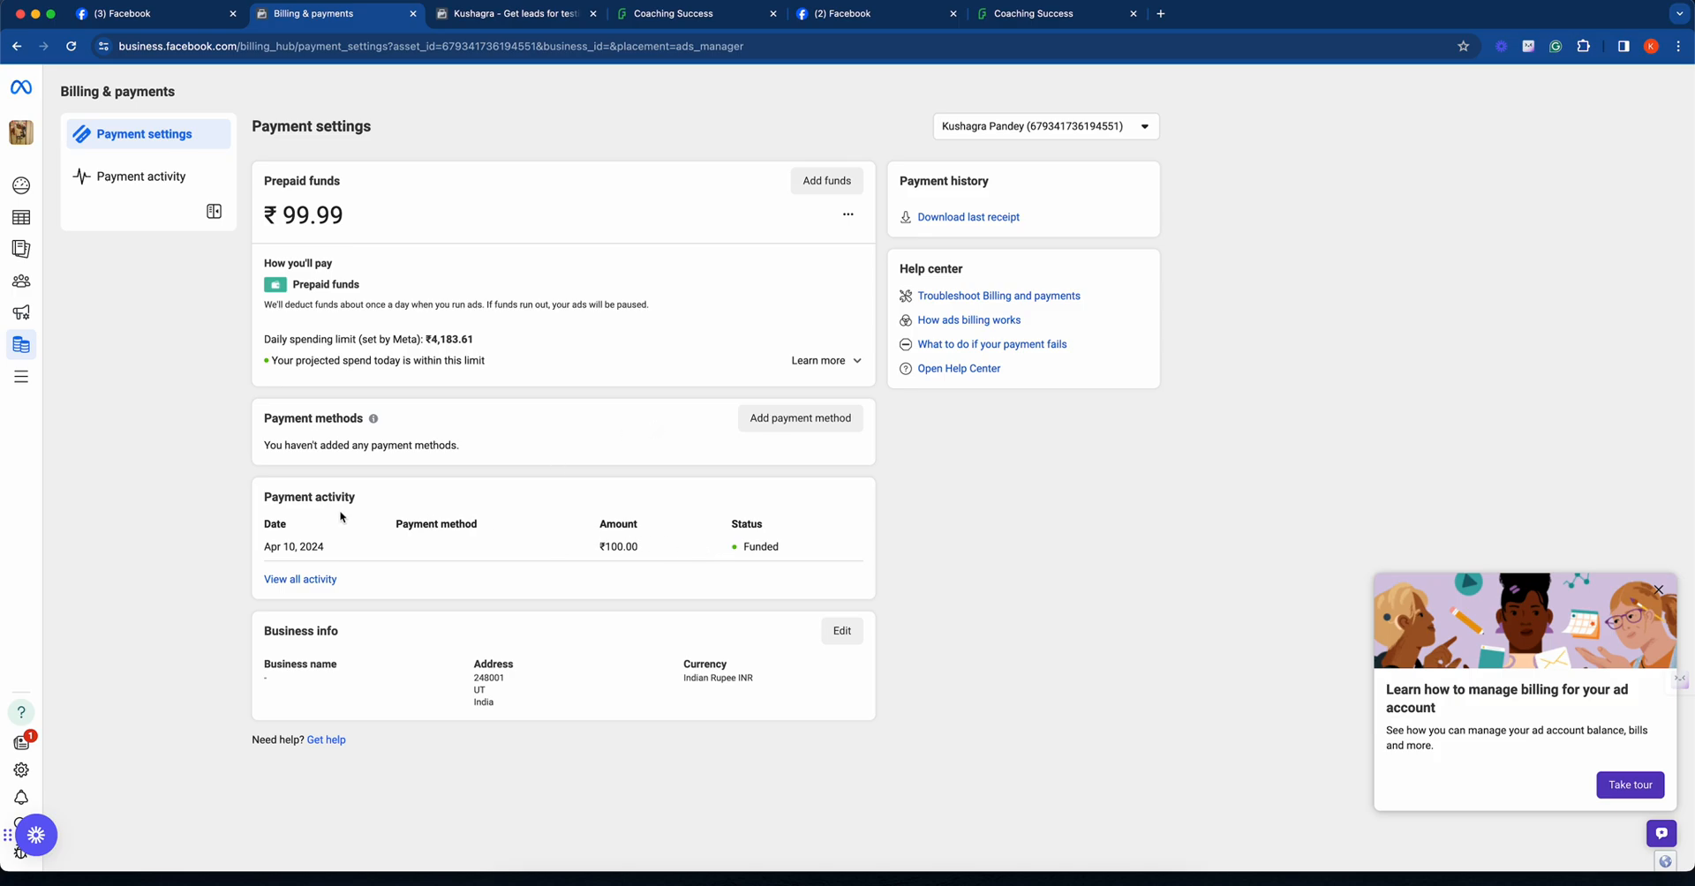
- Open Business settings to view the people with access to the business portfolio
{"action": "left_click", "coordinate": [25, 388]}
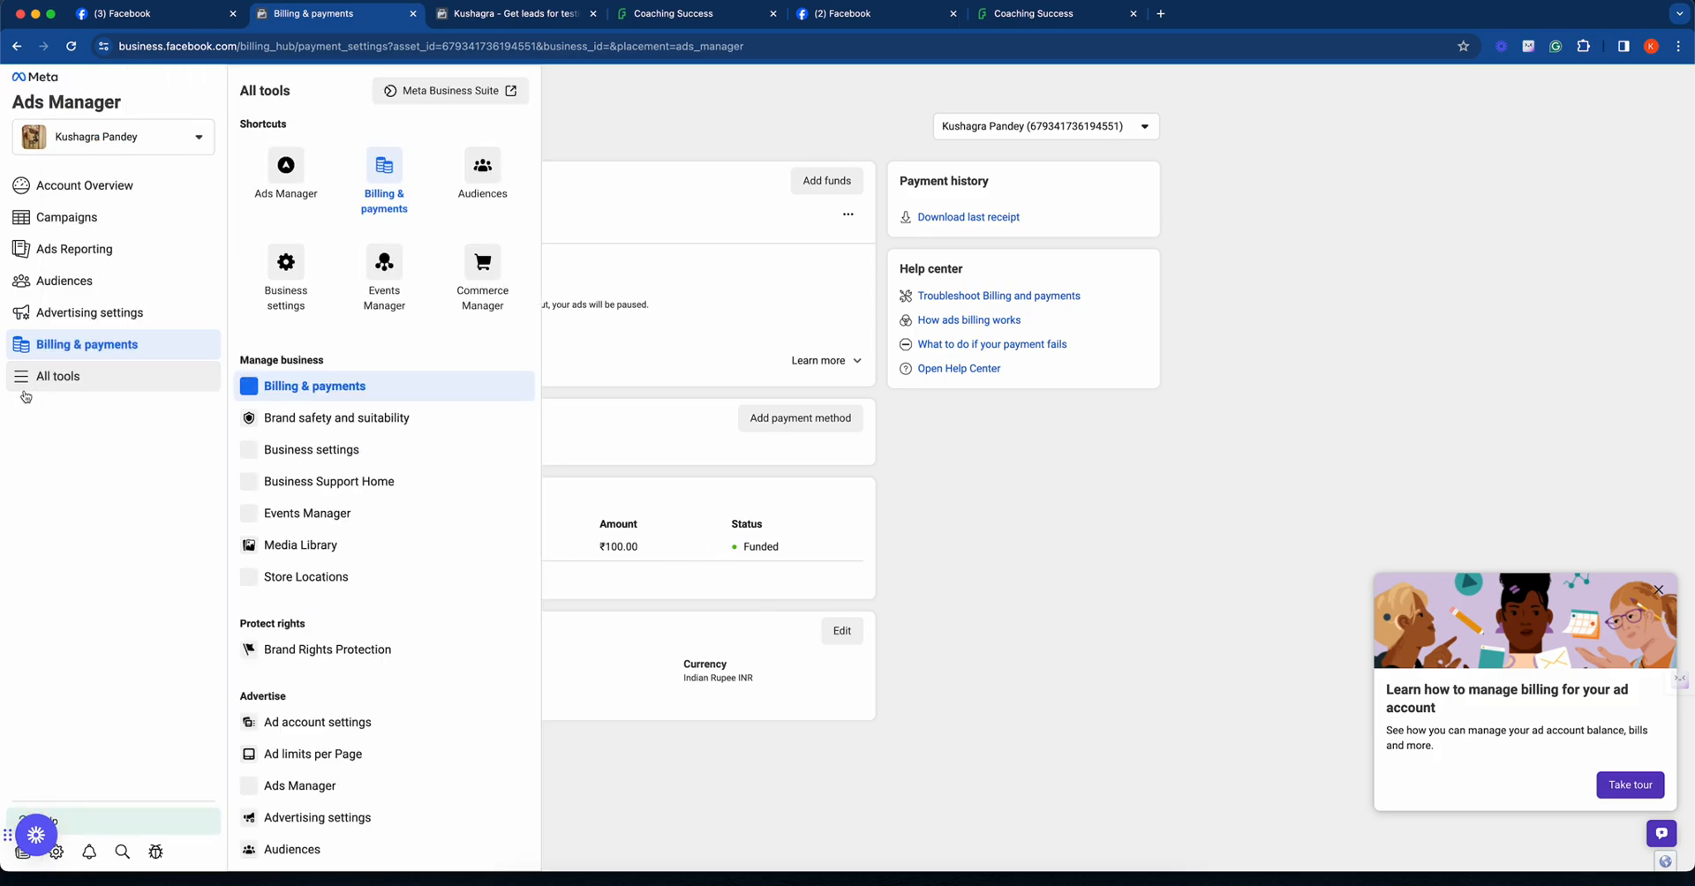
{"action": "left_click", "coordinate": [307, 454]}
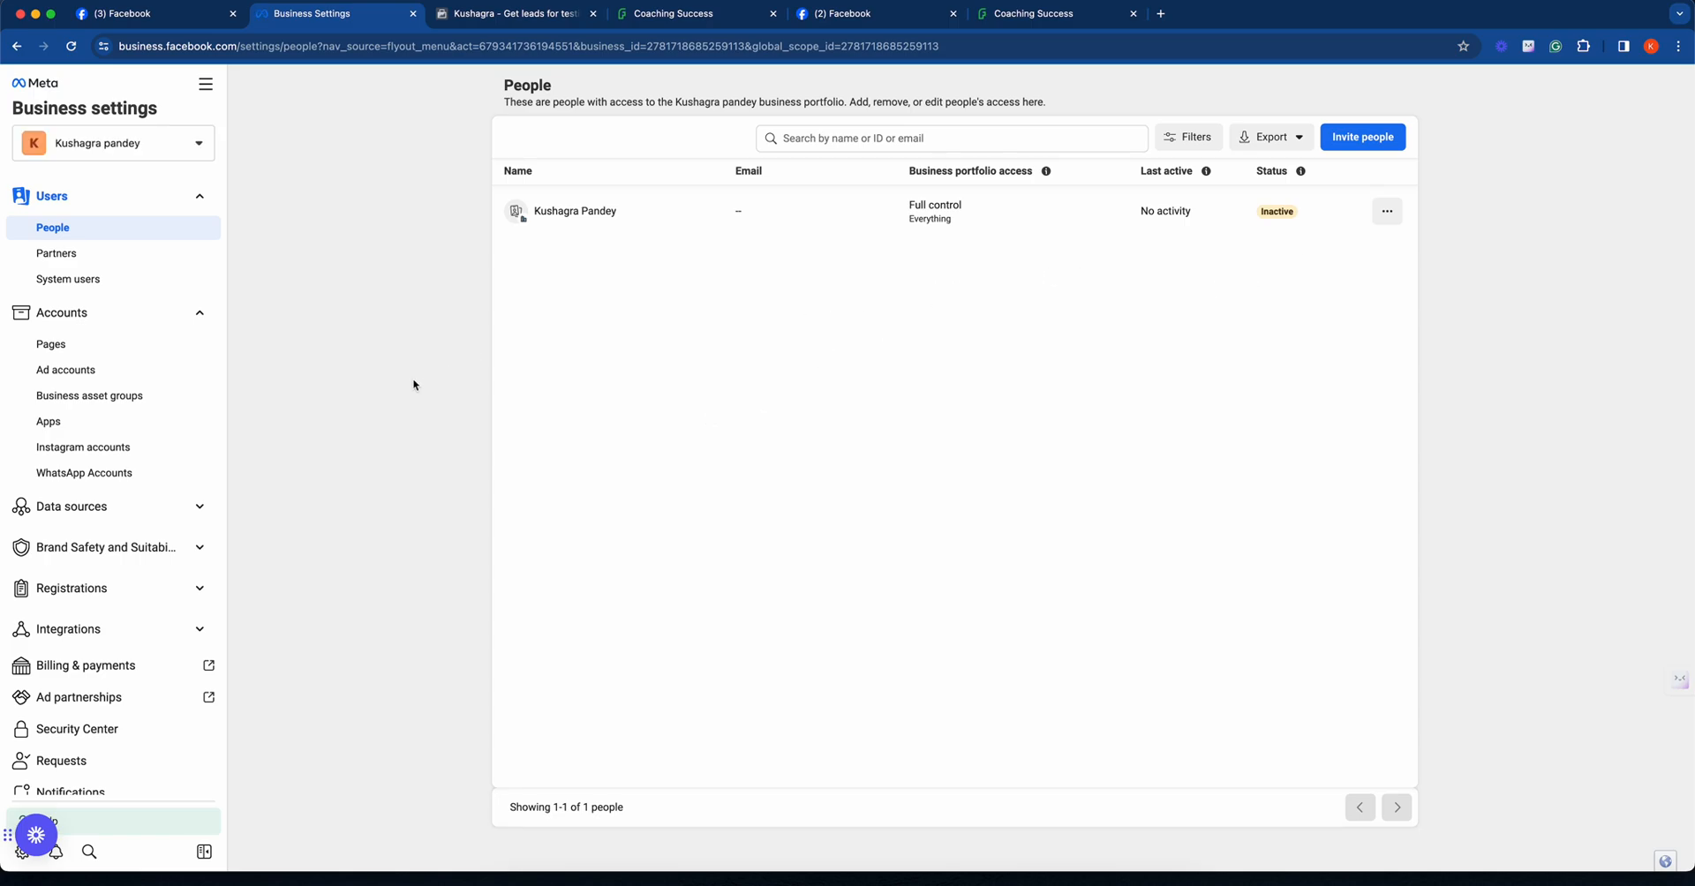
- Open the Security Center in Business settings to view the two-factor authentication, admin and verification options
{"action": "left_click", "coordinate": [130, 505]}
{"action": "left_click", "coordinate": [132, 506]}
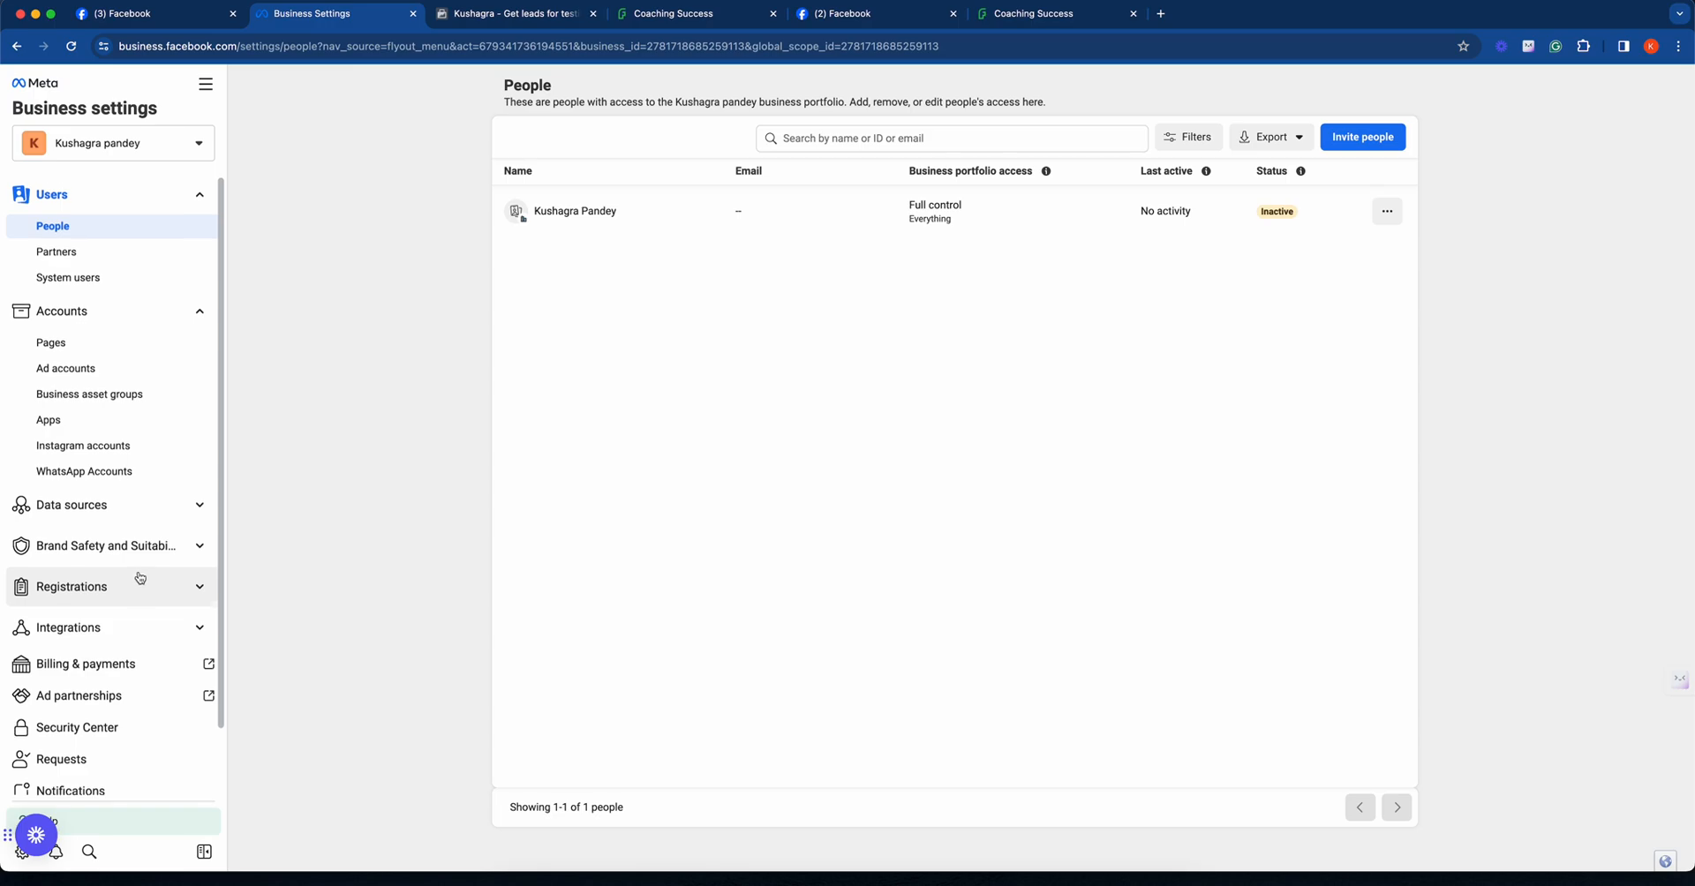
{"action": "scroll", "coordinate": [141, 578], "scroll_direction": "down", "scroll_amount": 2}
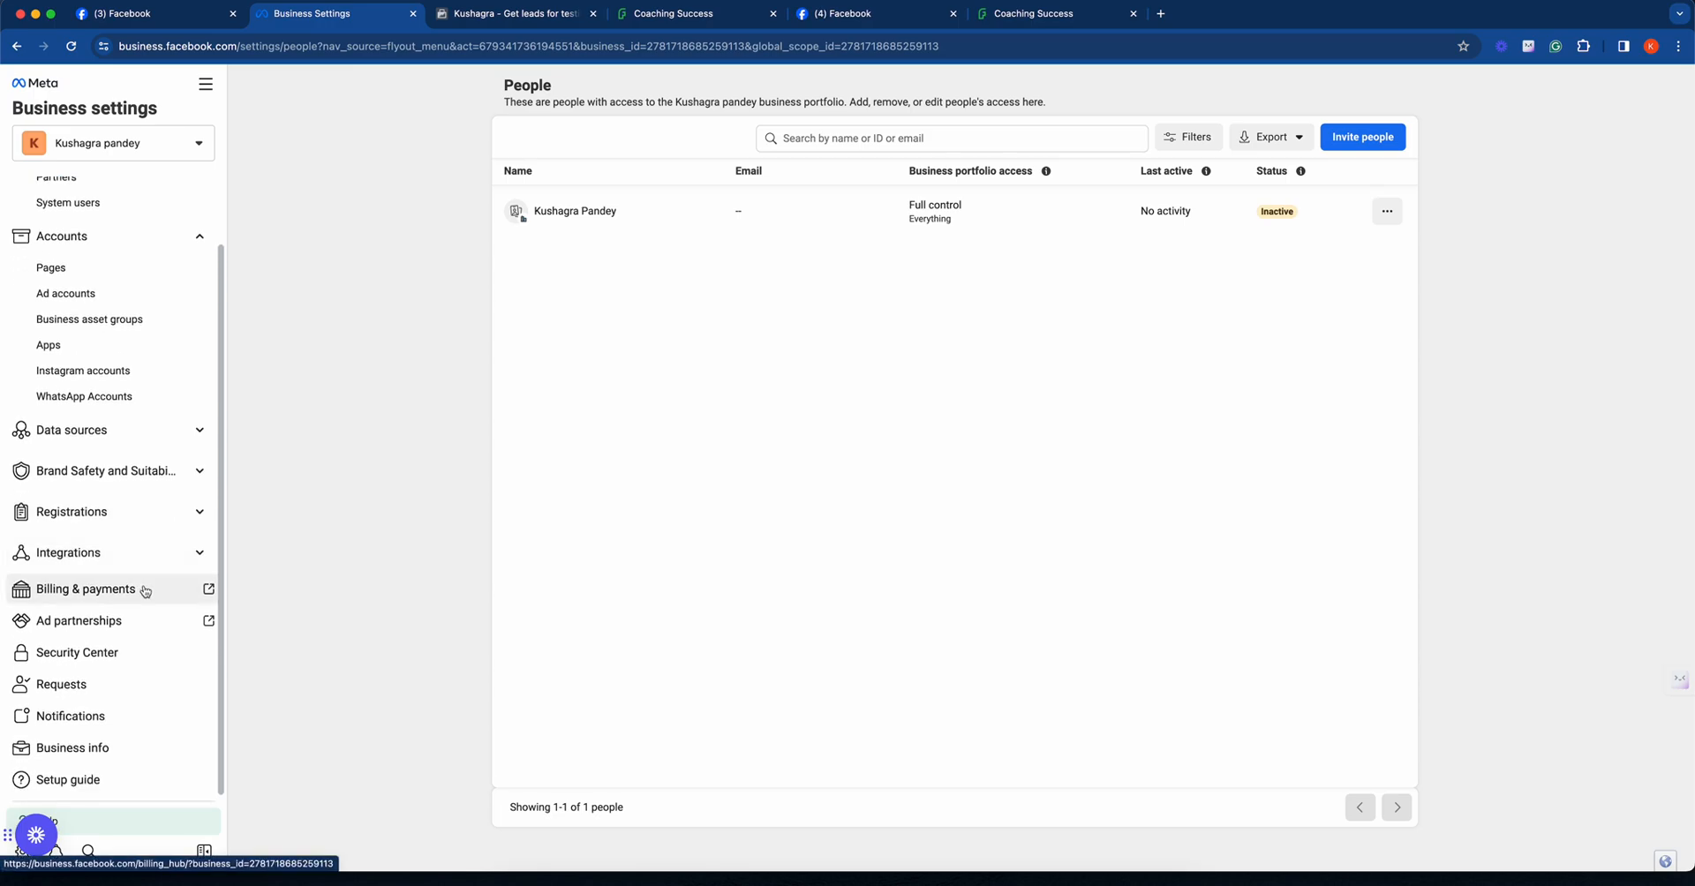
{"action": "left_click", "coordinate": [115, 651]}
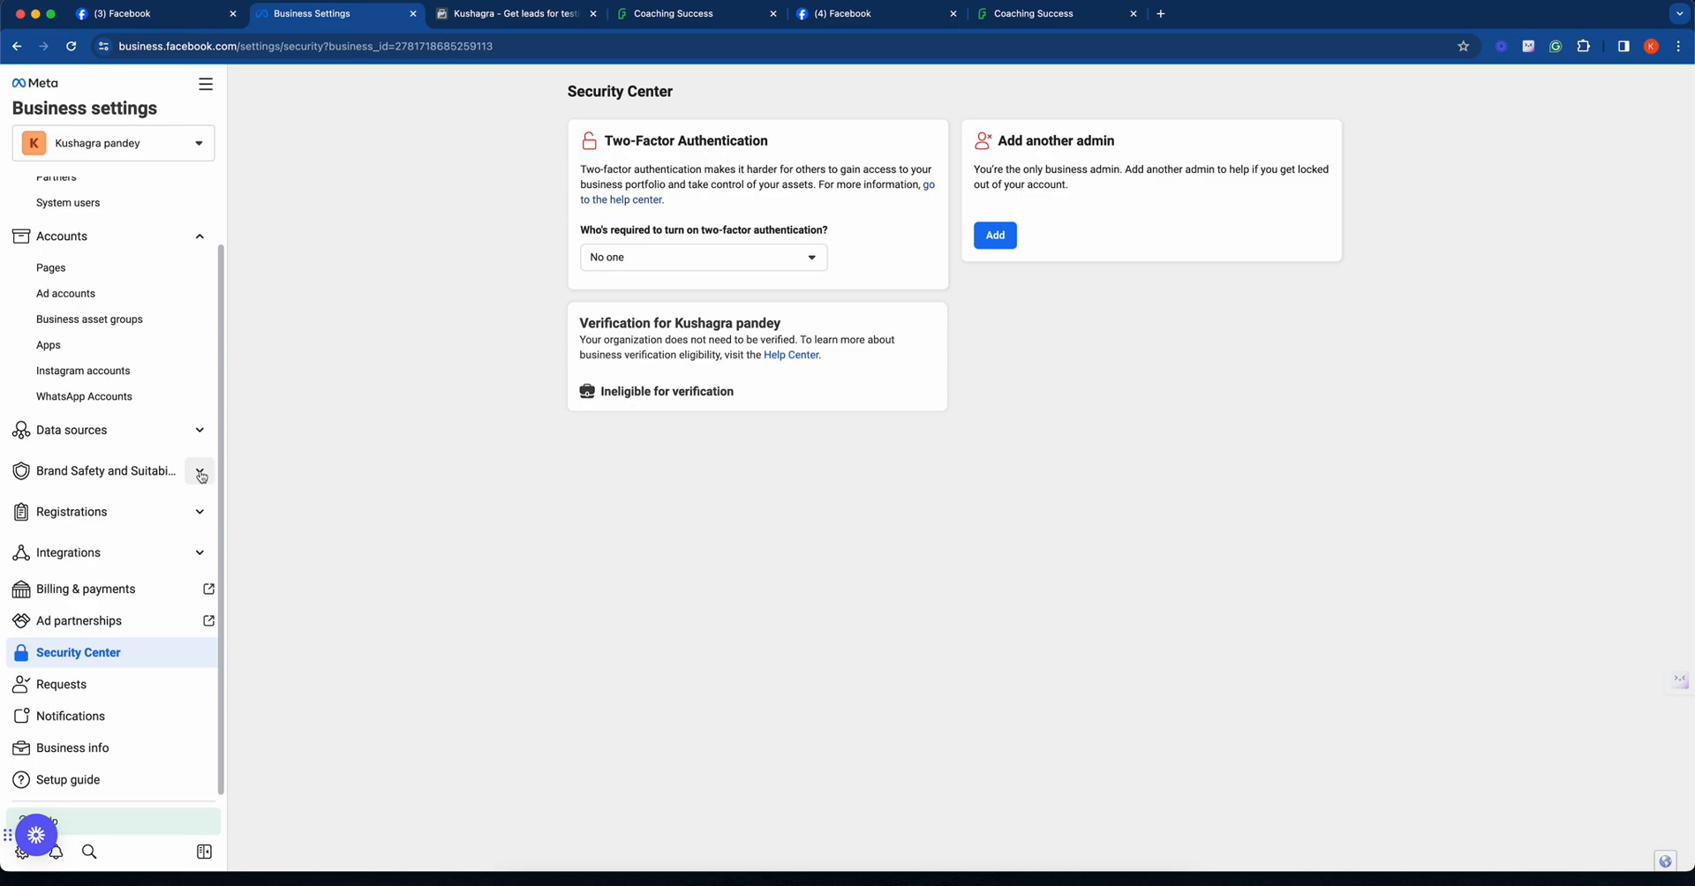
- Open the business info and review the business details, business options and personal info sections
{"action": "left_click", "coordinate": [117, 746]}
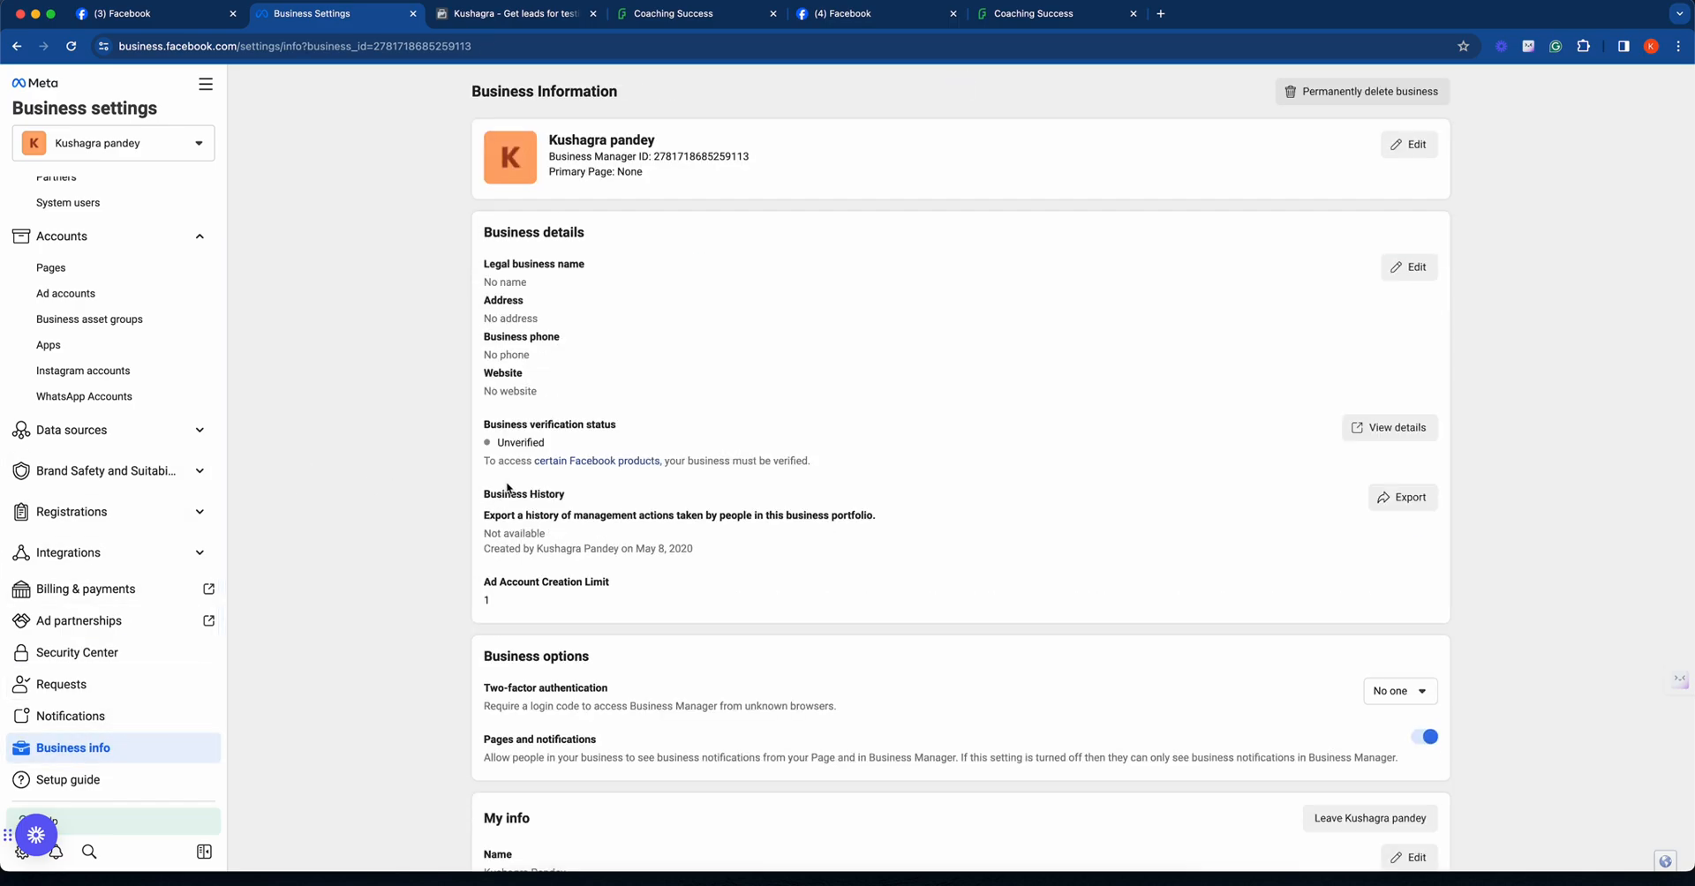
{"action": "scroll", "coordinate": [508, 487], "scroll_direction": "down", "scroll_amount": 1}
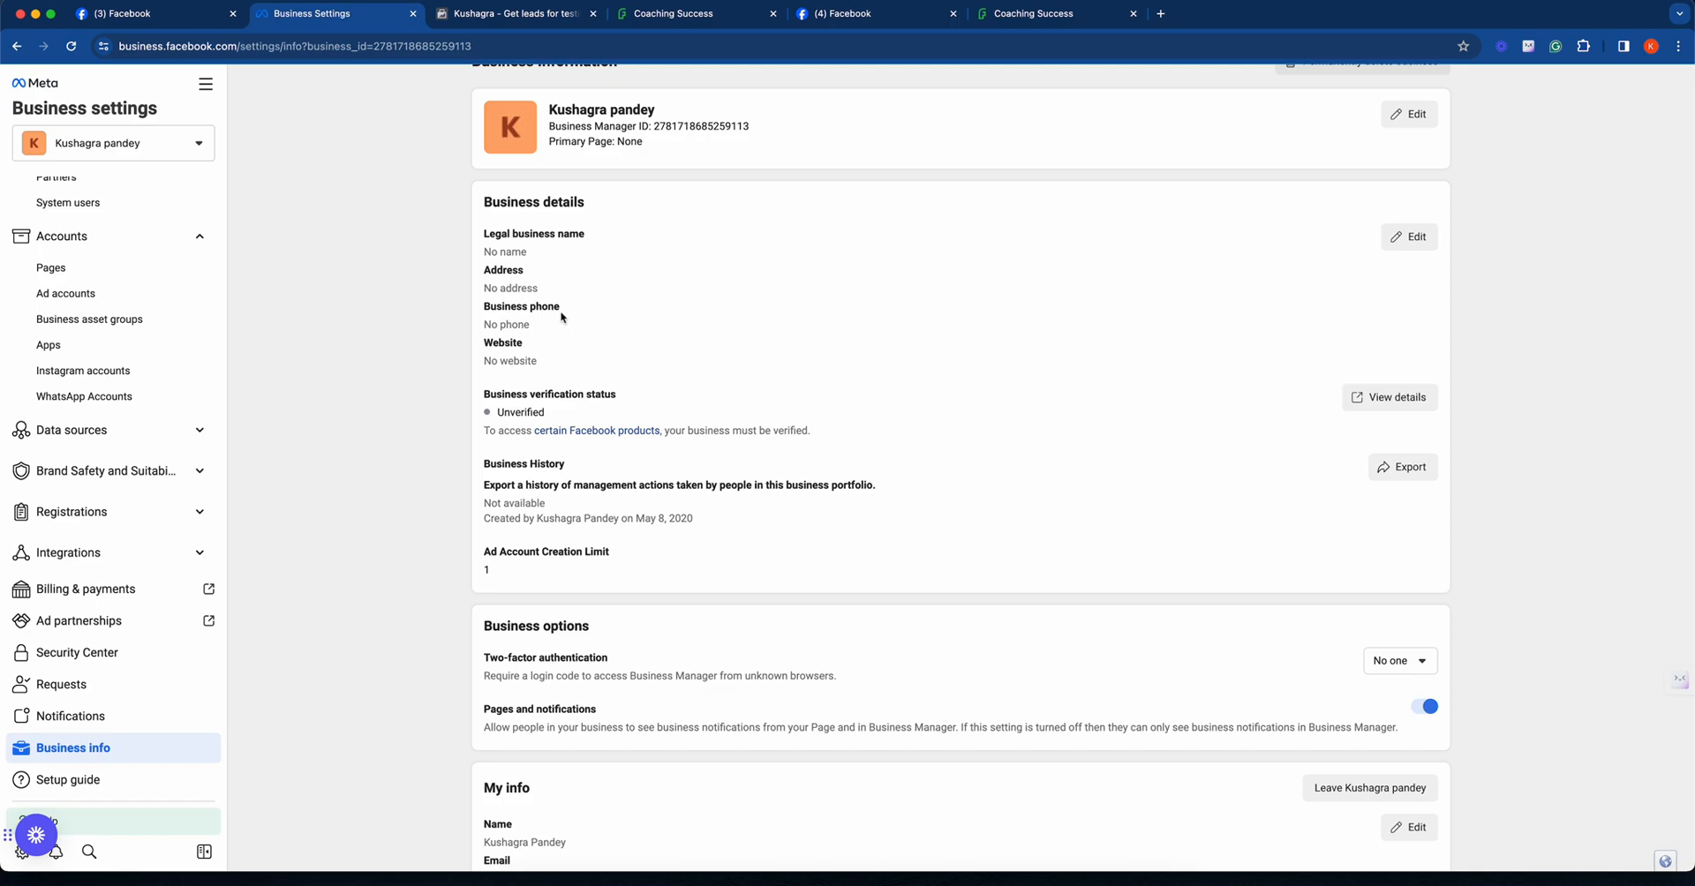
{"action": "scroll", "coordinate": [542, 337], "scroll_direction": "down", "scroll_amount": 3}
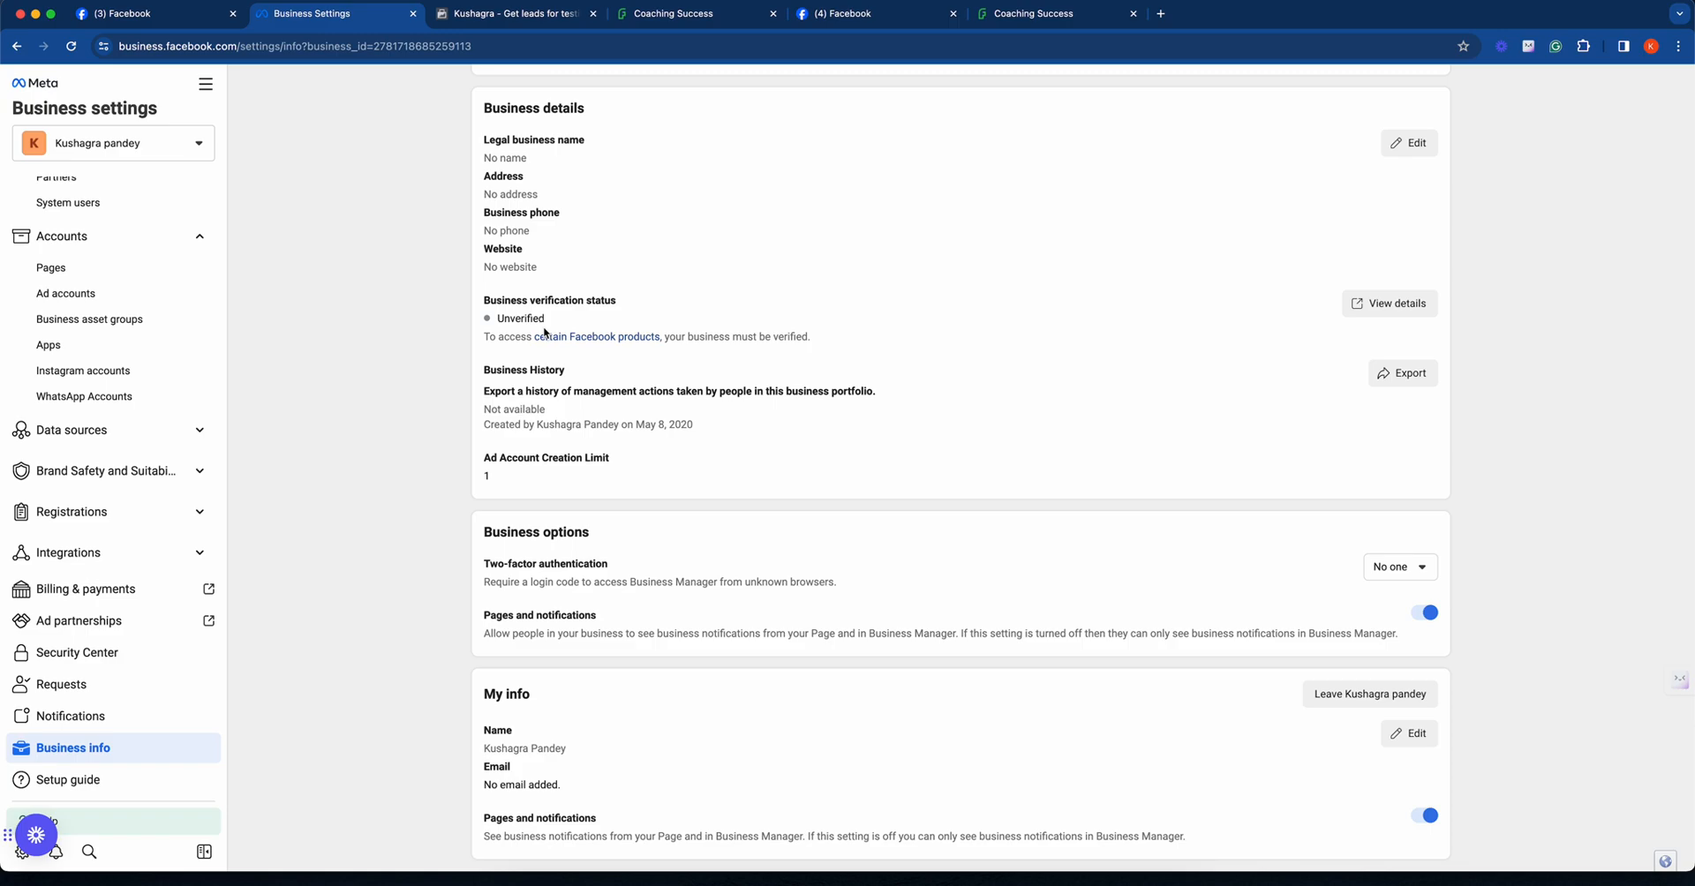
{"action": "scroll", "coordinate": [545, 333], "scroll_direction": "up", "scroll_amount": 3}
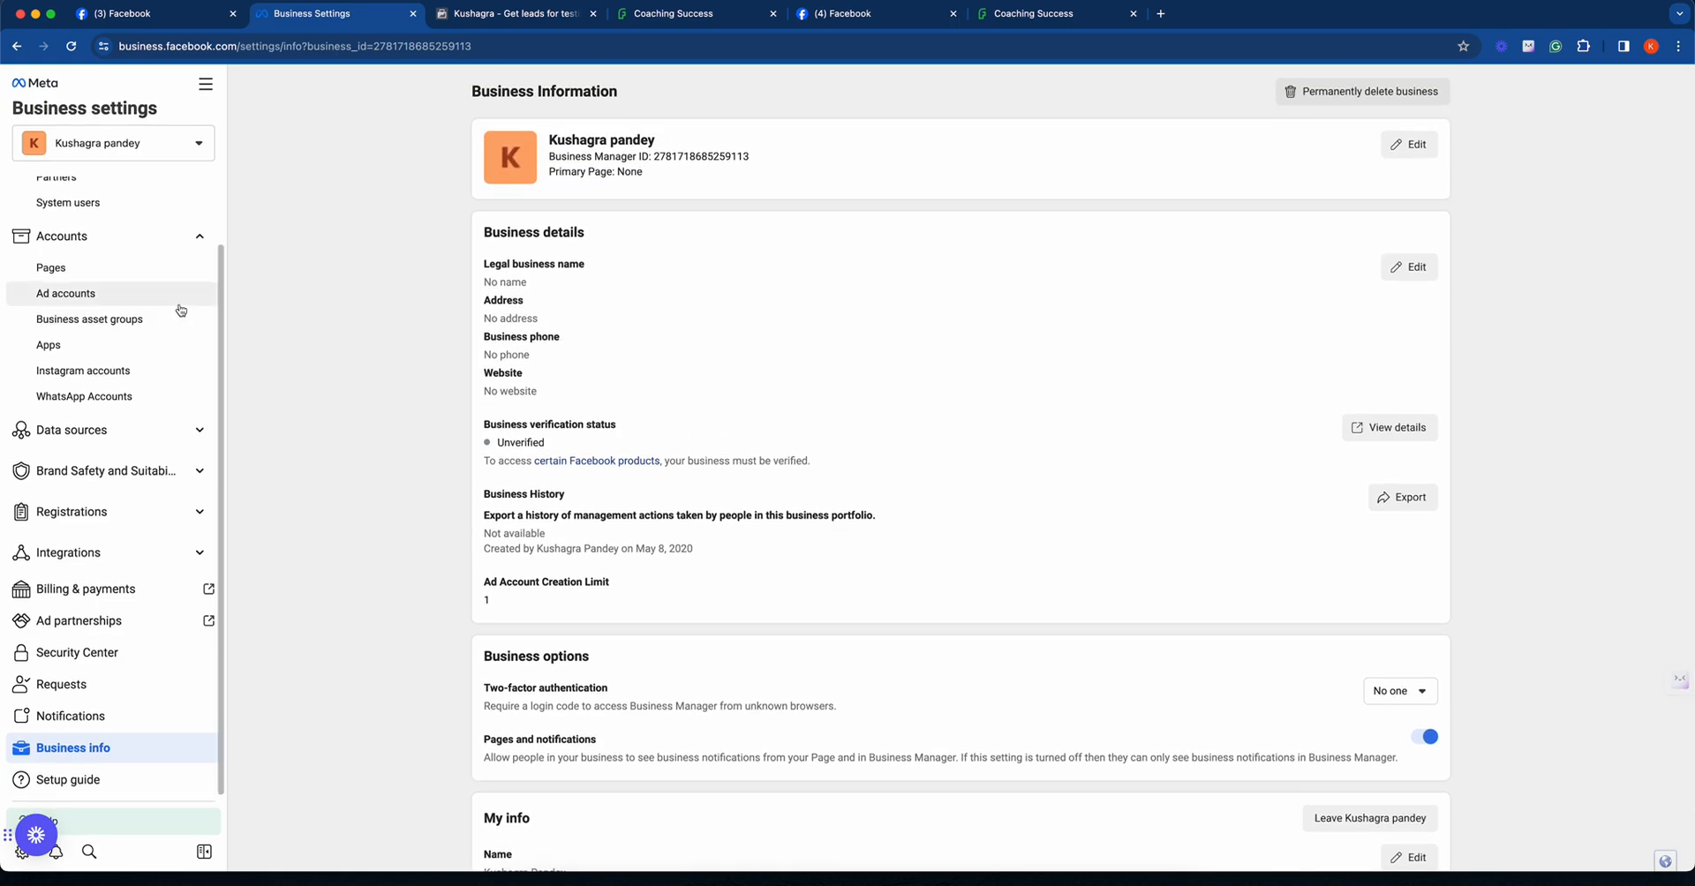
{"action": "scroll", "coordinate": [176, 311], "scroll_direction": "up", "scroll_amount": 2}
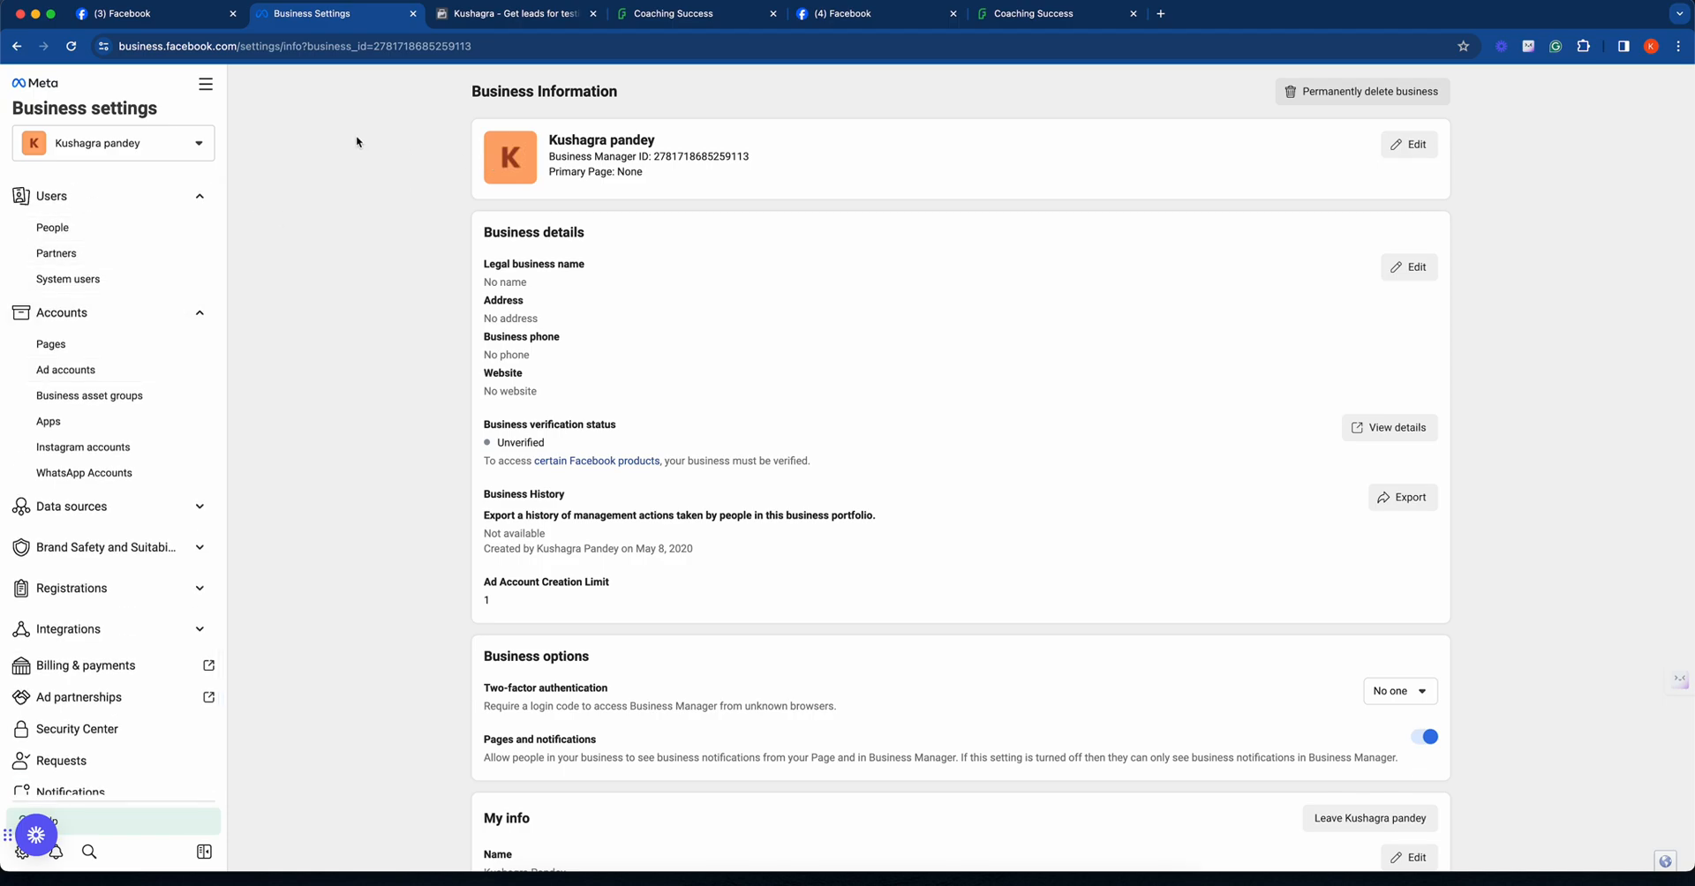
- Switch to the Facebook home tab, open the account's own profile, dismiss the Merlin tutorial pop-up and look through the profile's intro, photos and posts
{"action": "left_click", "coordinate": [181, 14]}
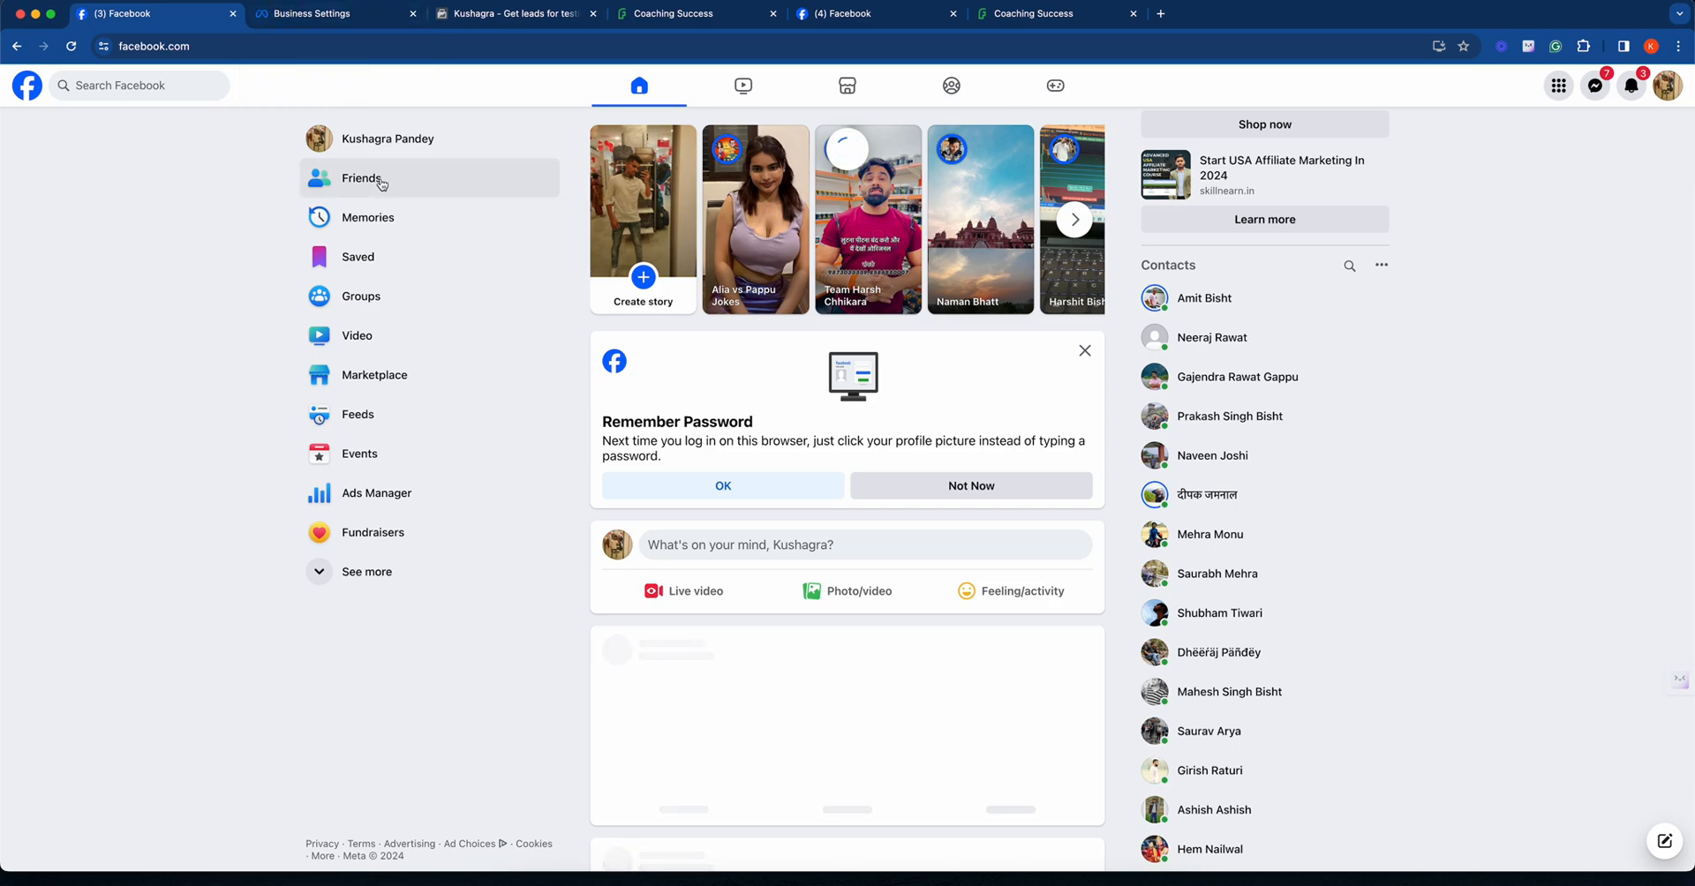
{"action": "left_click", "coordinate": [342, 138]}
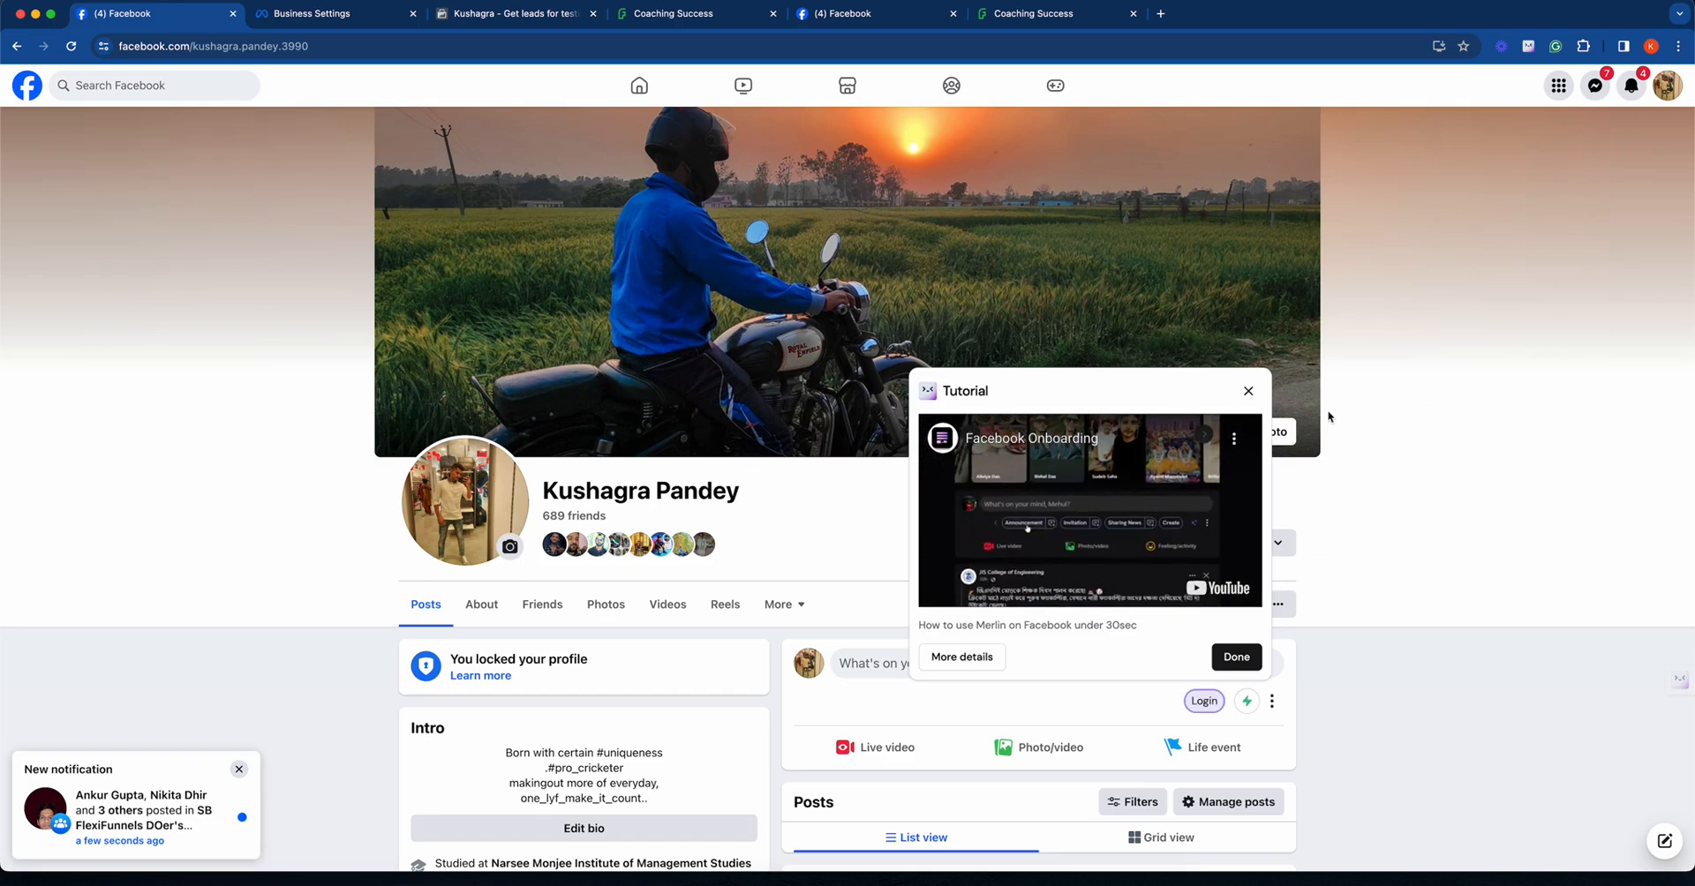
{"action": "left_click", "coordinate": [1249, 391]}
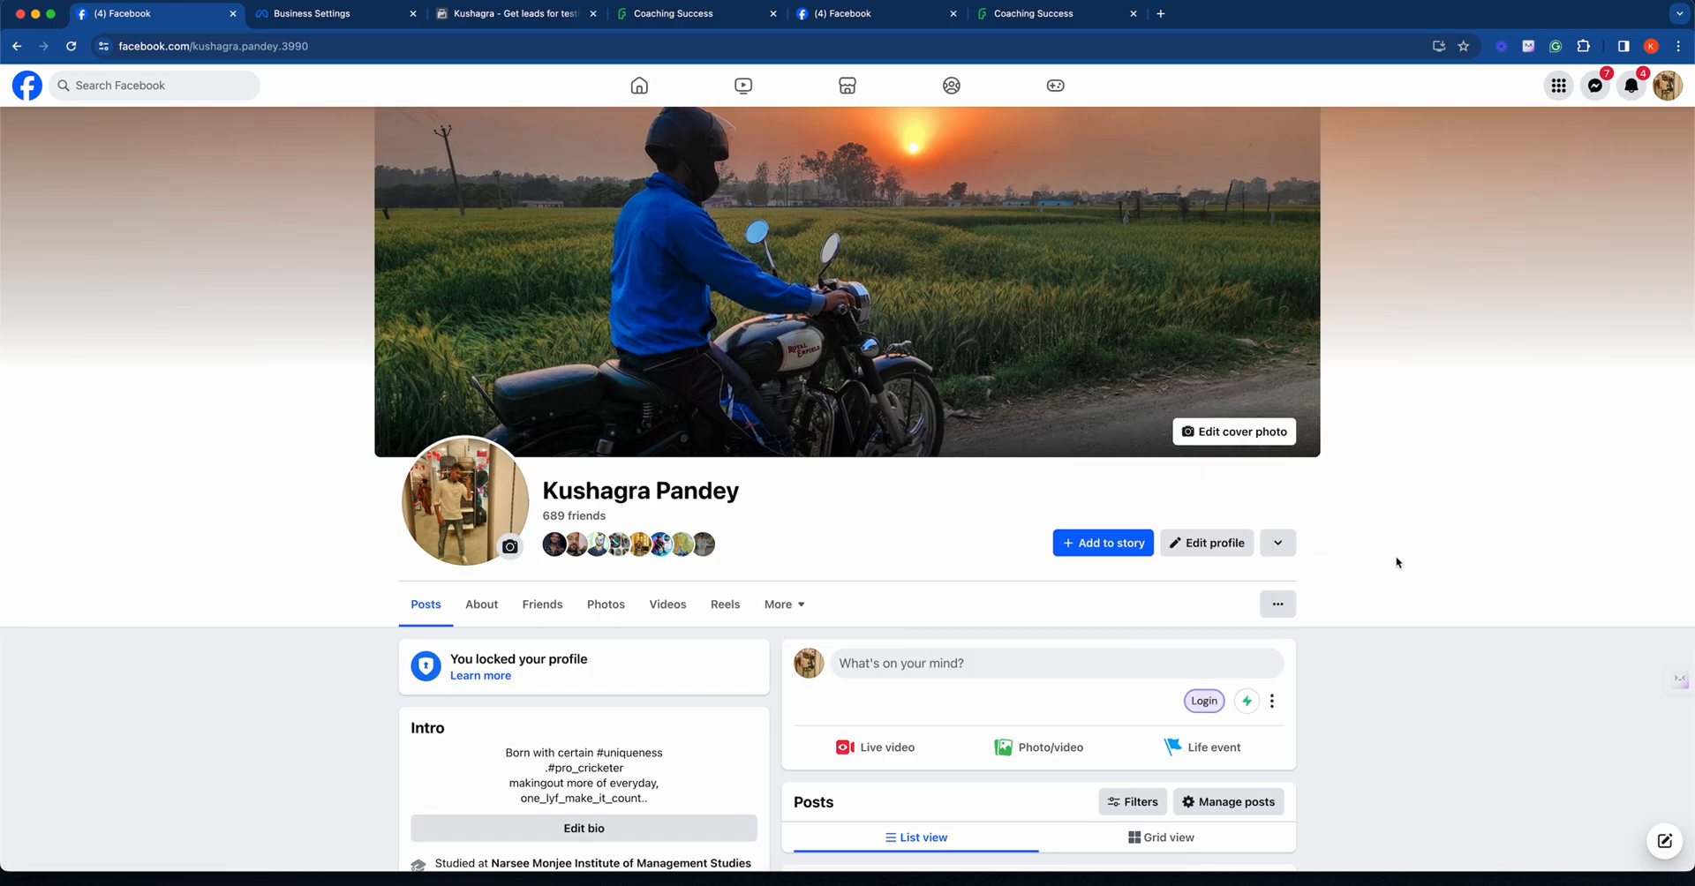
{"action": "scroll", "coordinate": [1393, 562], "scroll_direction": "down", "scroll_amount": 5}
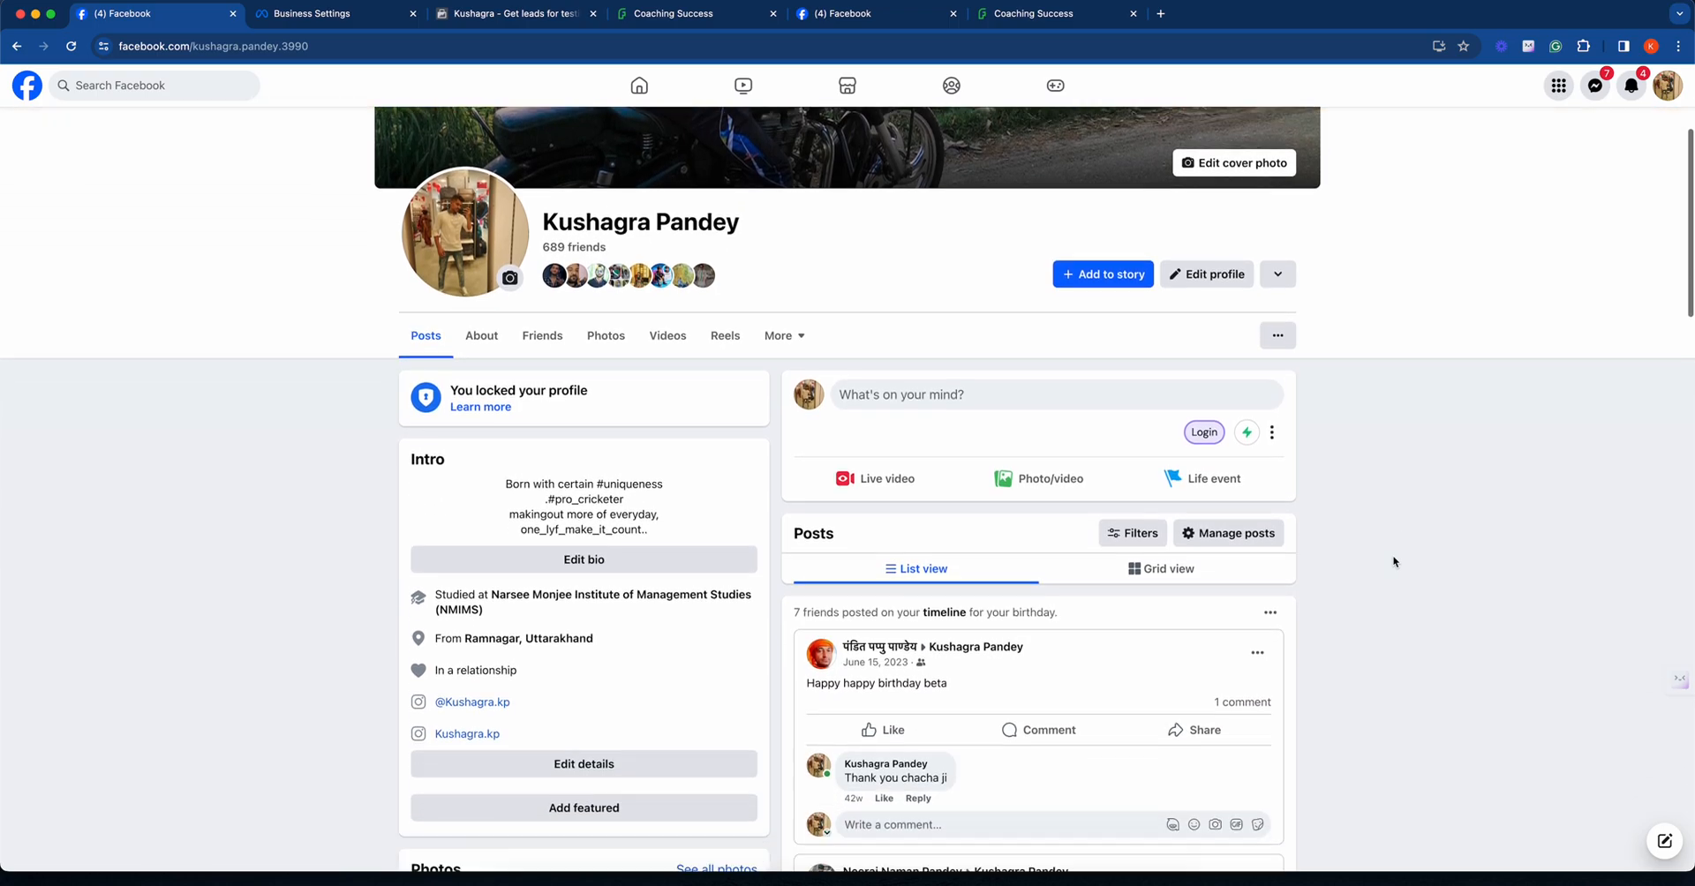
{"action": "scroll", "coordinate": [1393, 562], "scroll_direction": "down", "scroll_amount": 3}
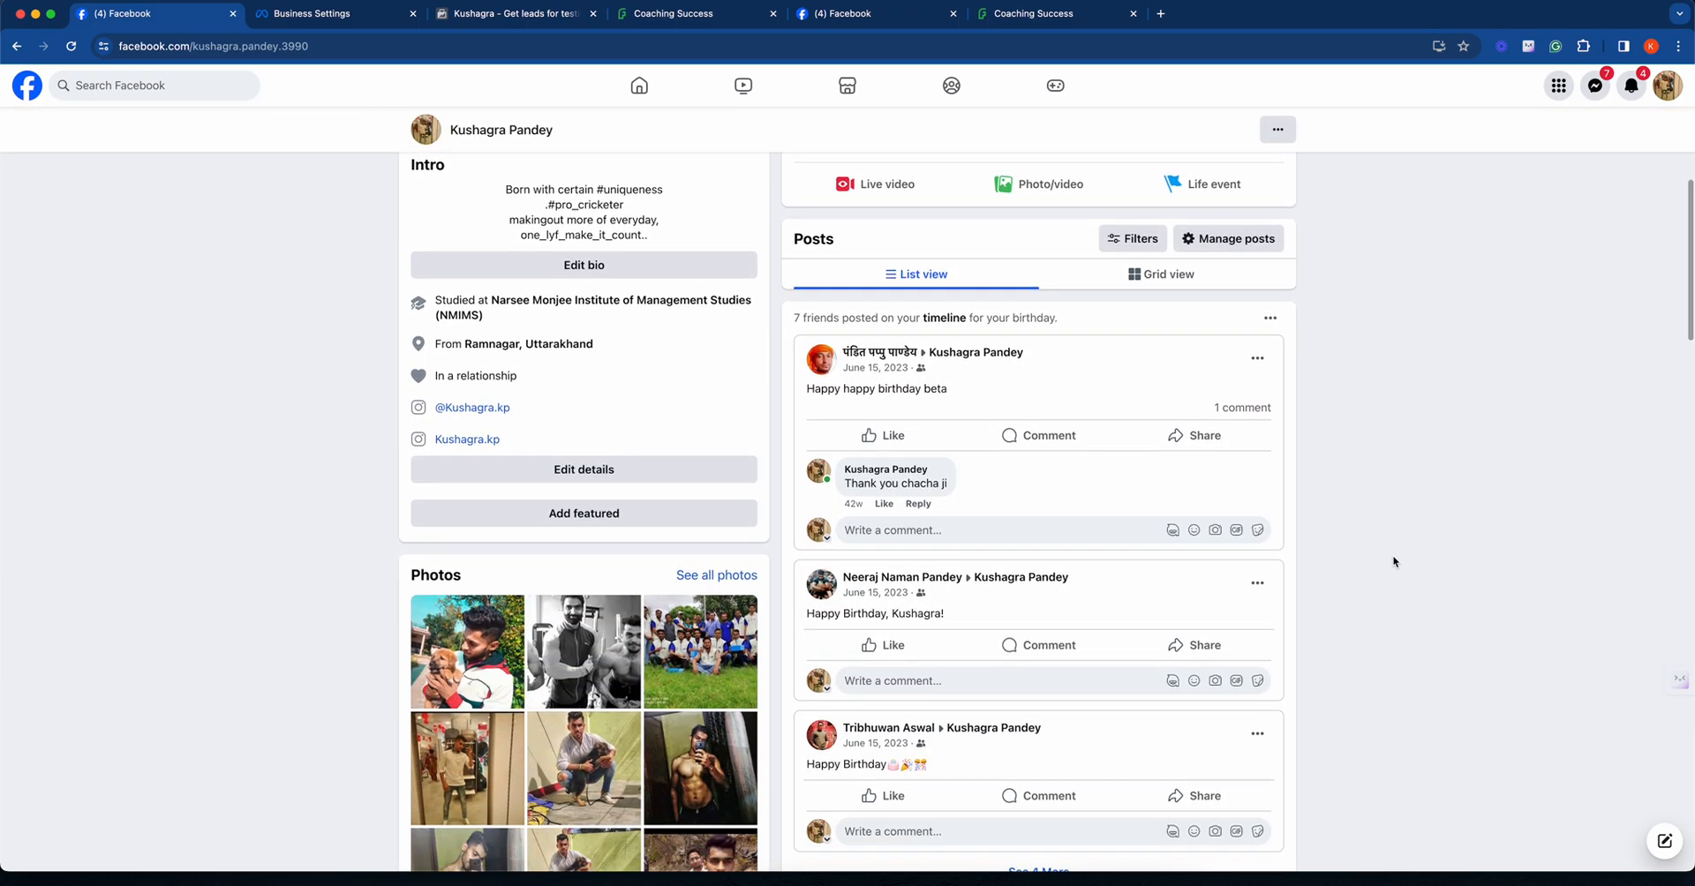
{"action": "scroll", "coordinate": [1393, 561], "scroll_direction": "down", "scroll_amount": 3}
{"action": "scroll", "coordinate": [1395, 562], "scroll_direction": "up", "scroll_amount": 10}
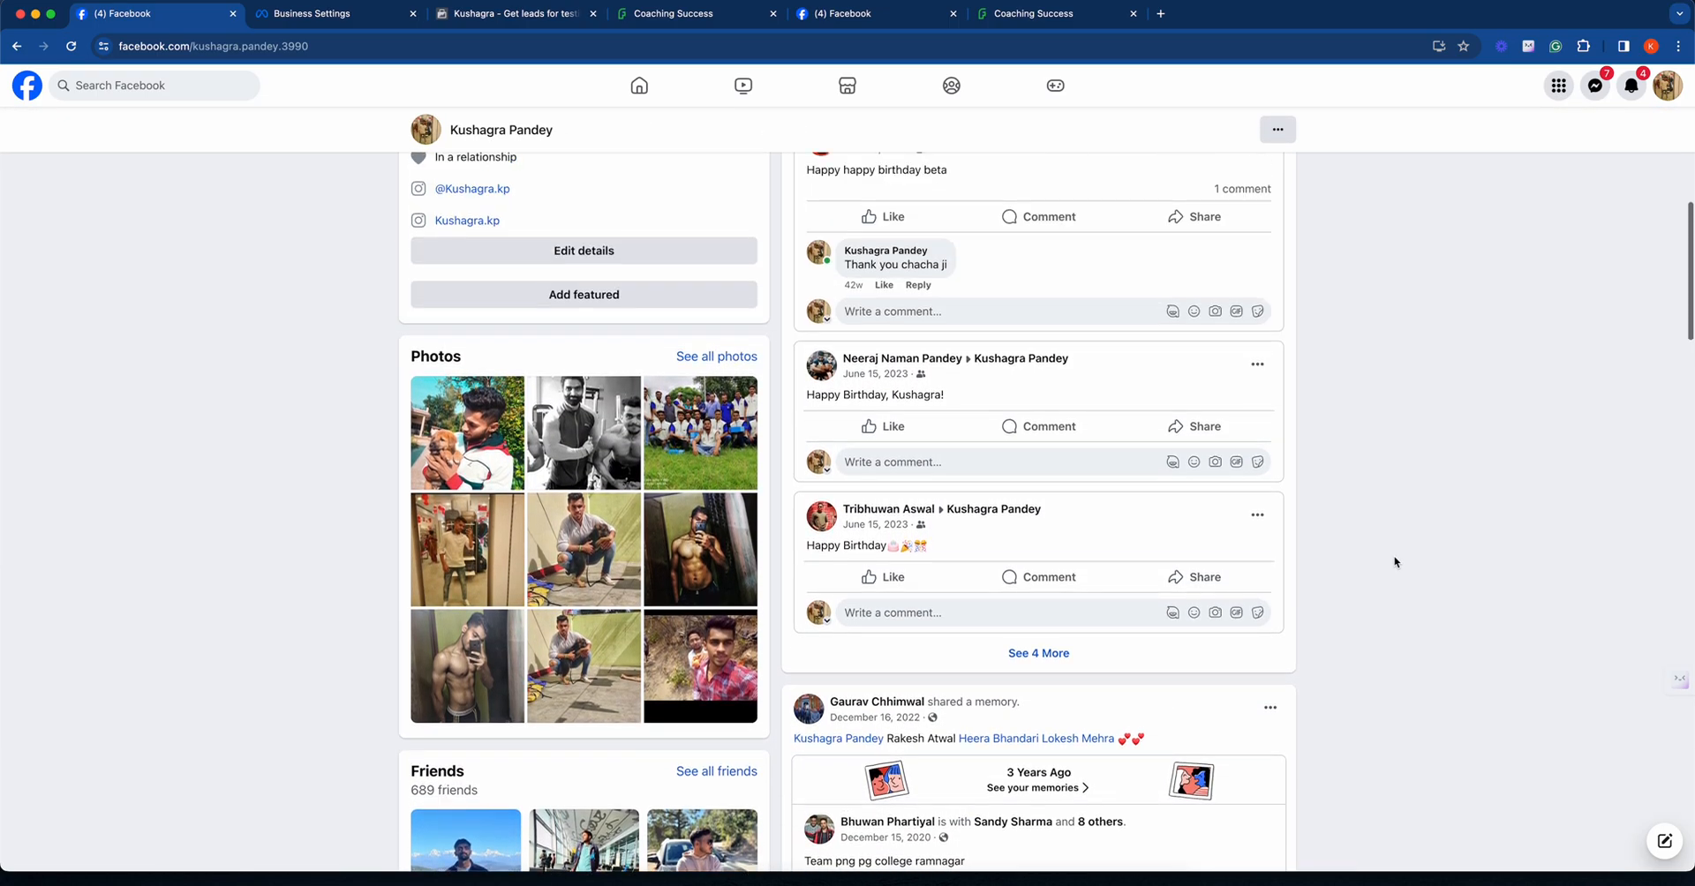
{"action": "scroll", "coordinate": [1395, 563], "scroll_direction": "up", "scroll_amount": 1}
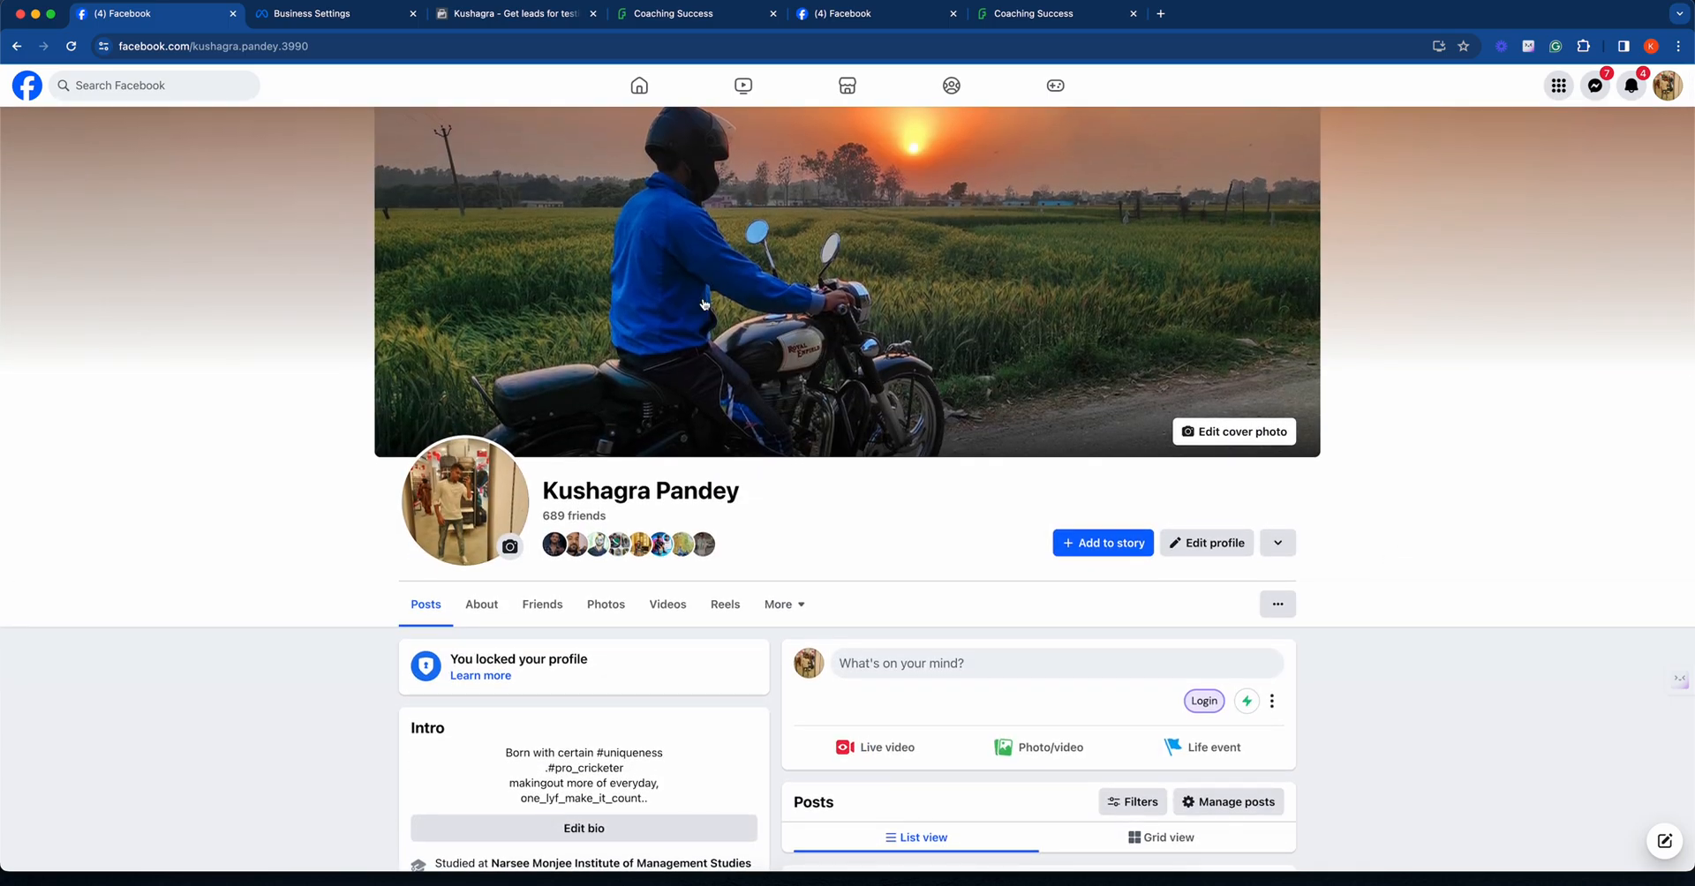